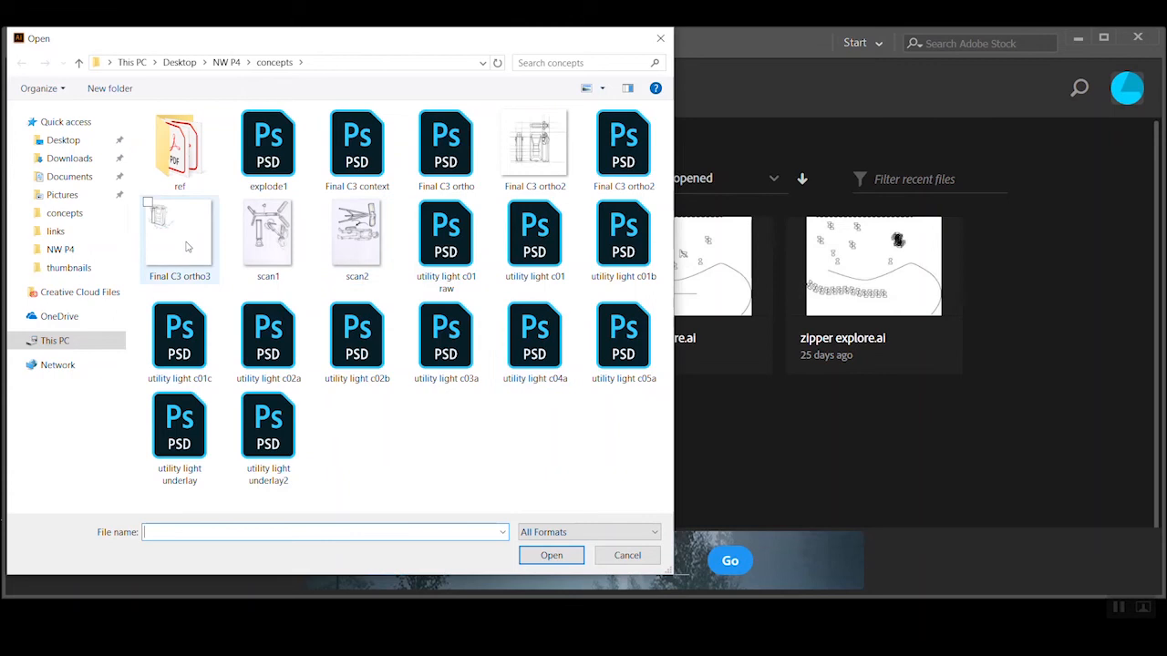
Open the Final C3 ortho3 image from the concepts folder and bring the dimensioned sketch into view
left_click(560, 560)
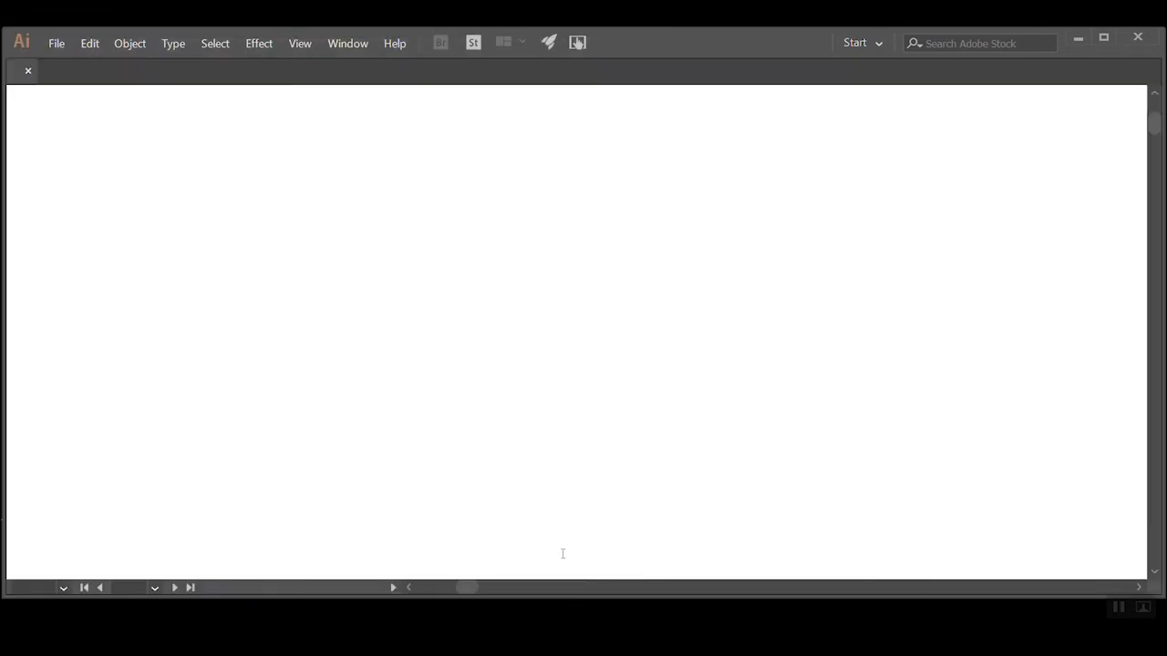
key("space")
left_click_drag(377, 278, 531, 397)
left_click(480, 317, "ctrl+alt")
left_click(478, 314, "ctrl+alt")
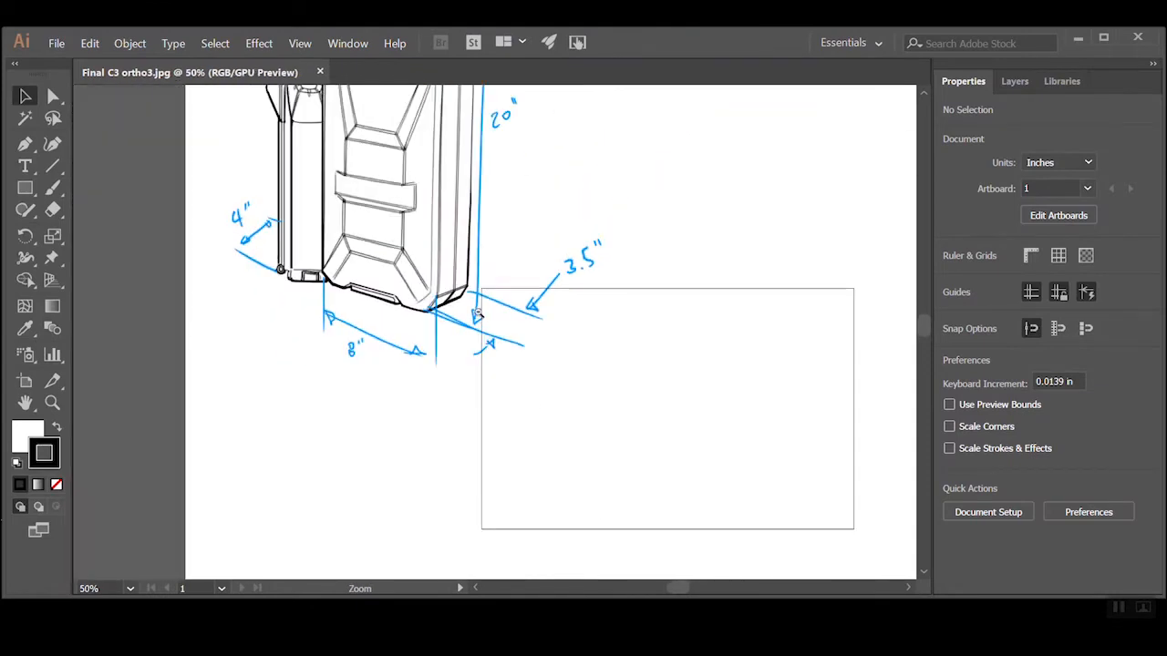
left_click(476, 314, "ctrl+alt")
left_click_drag(467, 297, 506, 341)
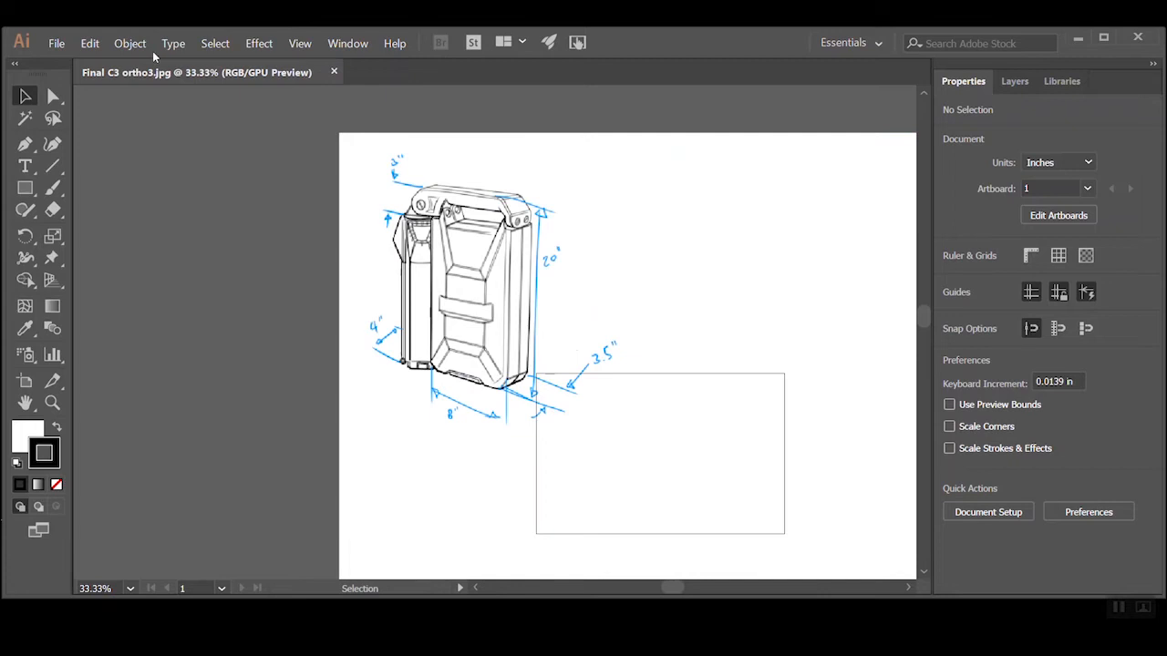
Examine the dimensioned product sketch and how the image sits relative to the artboard
key("space")
left_click_drag(742, 375, 565, 316)
key("ctrl+space")
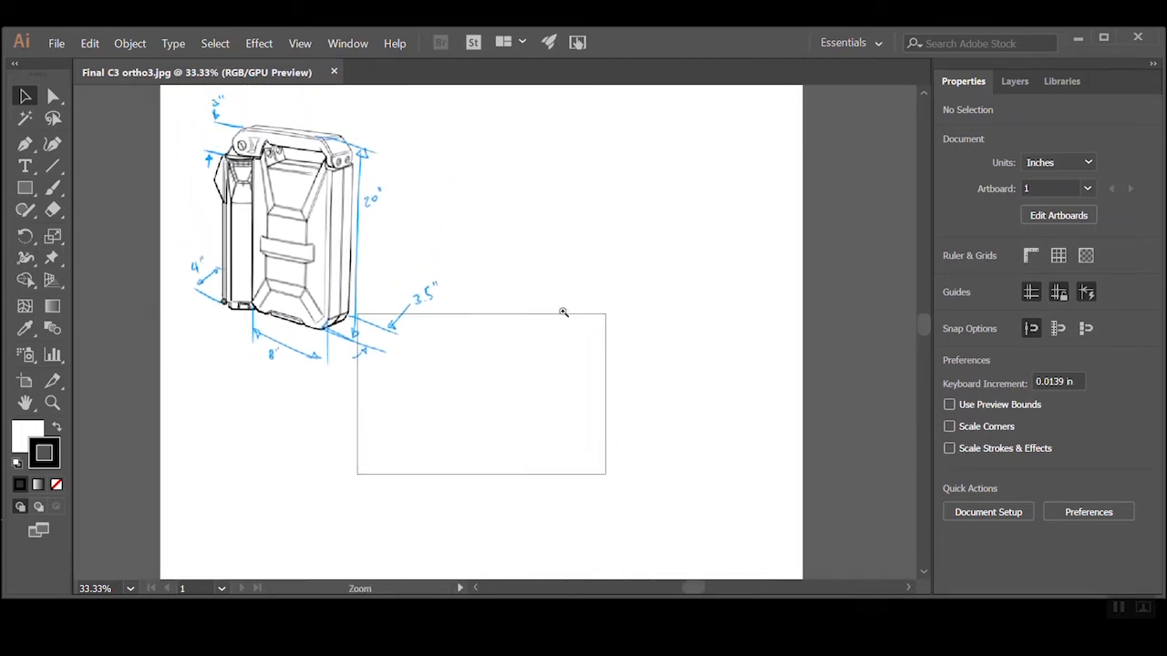
left_click(563, 312, "alt")
left_click(308, 296)
left_click(534, 308)
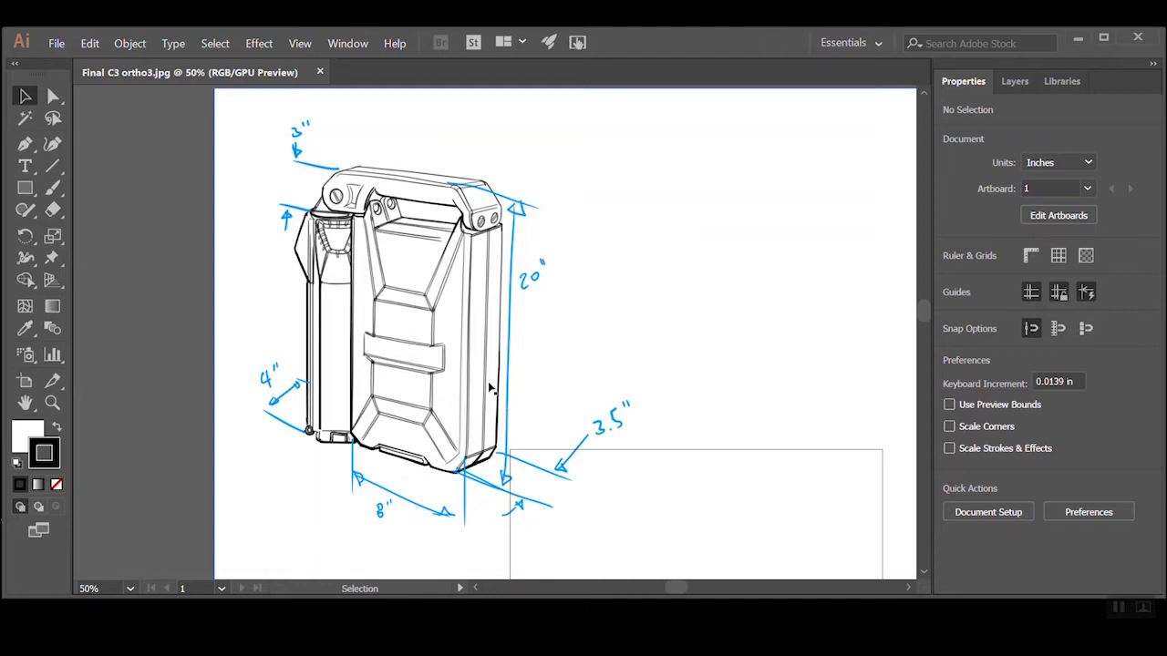
left_click_drag(566, 406, 531, 345)
left_click(532, 329, "ctrl+alt")
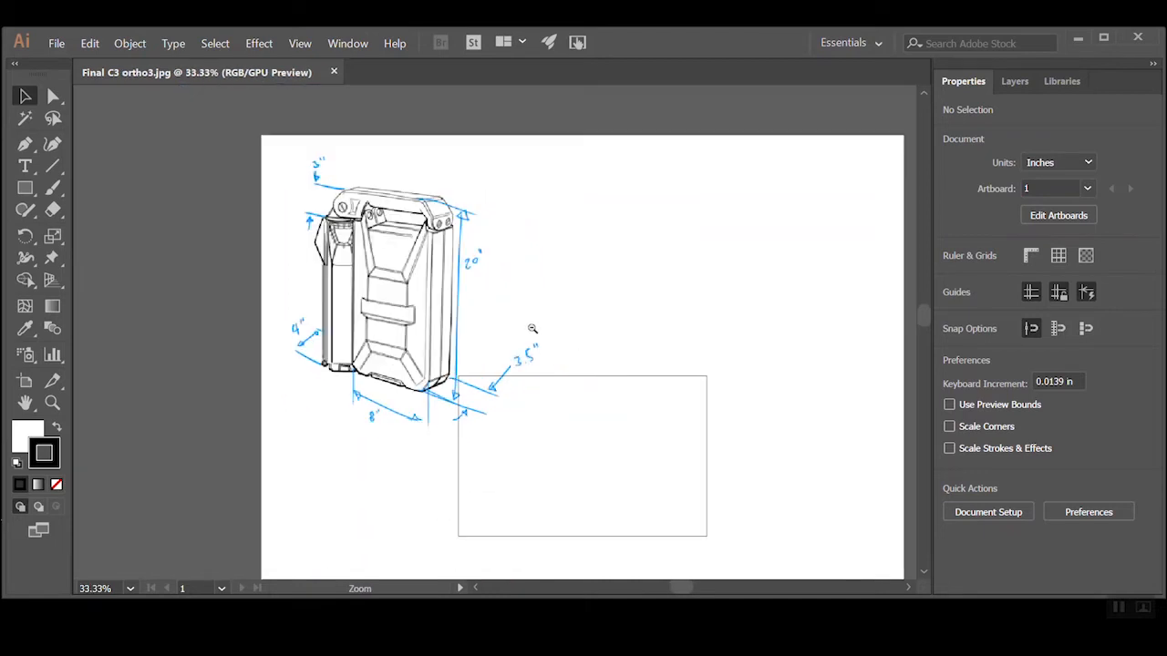
left_click_drag(611, 385, 530, 347)
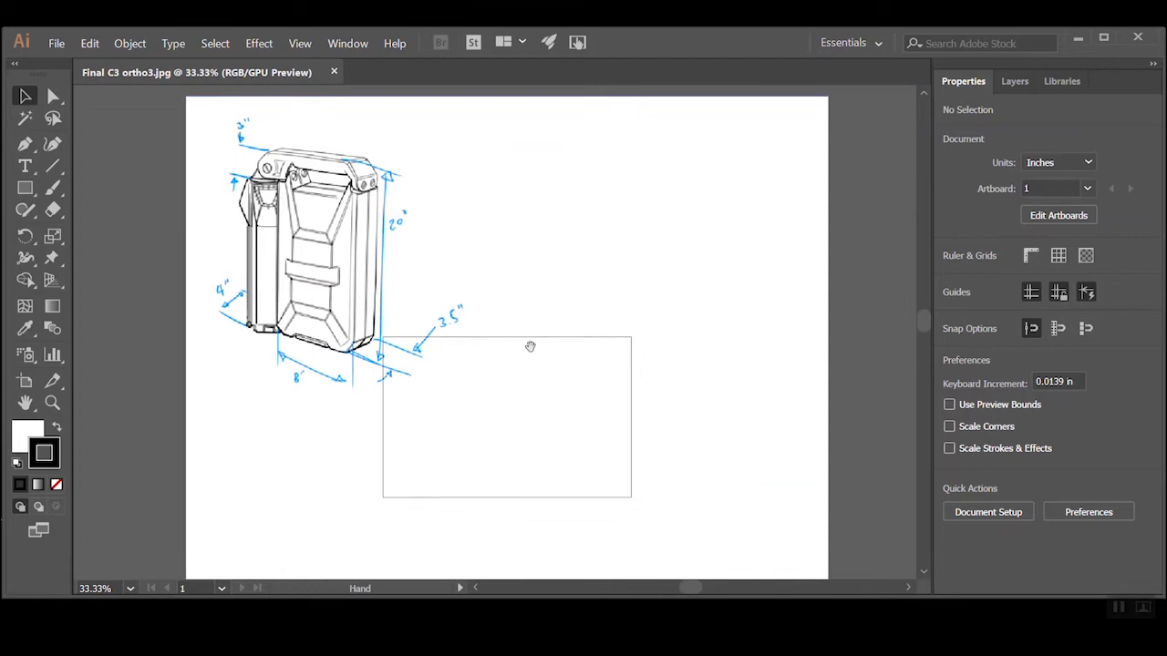
left_click(529, 347, "ctrl+alt")
left_click(513, 367, "ctrl+alt")
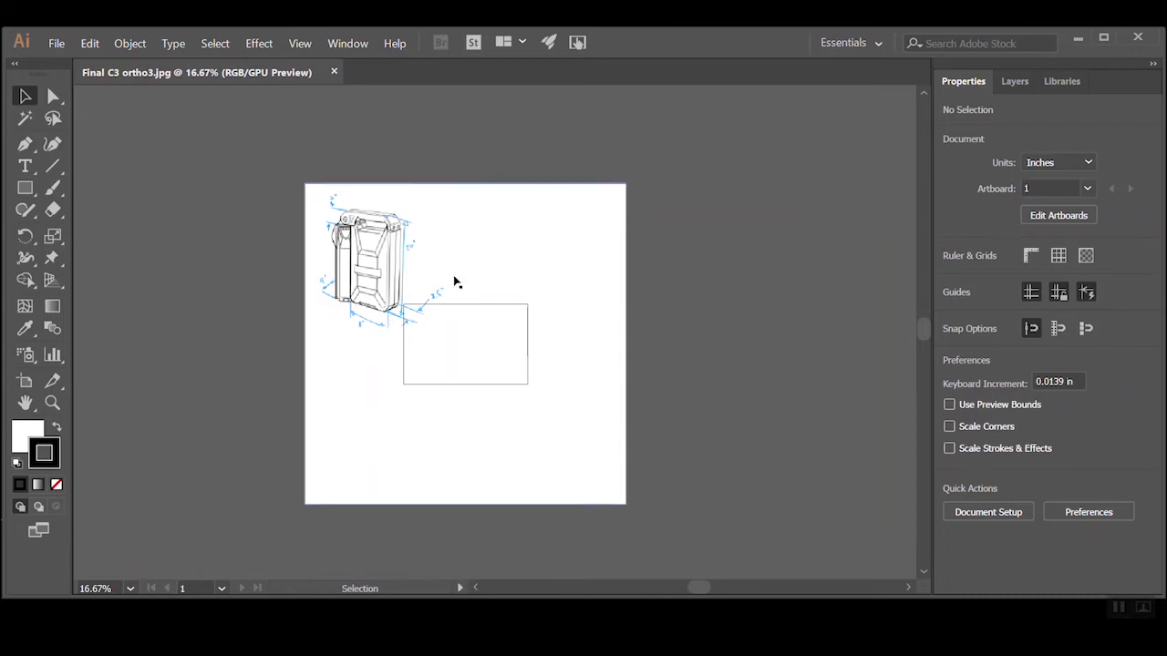
left_click(506, 331, "ctrl")
left_click_drag(433, 338, 463, 325)
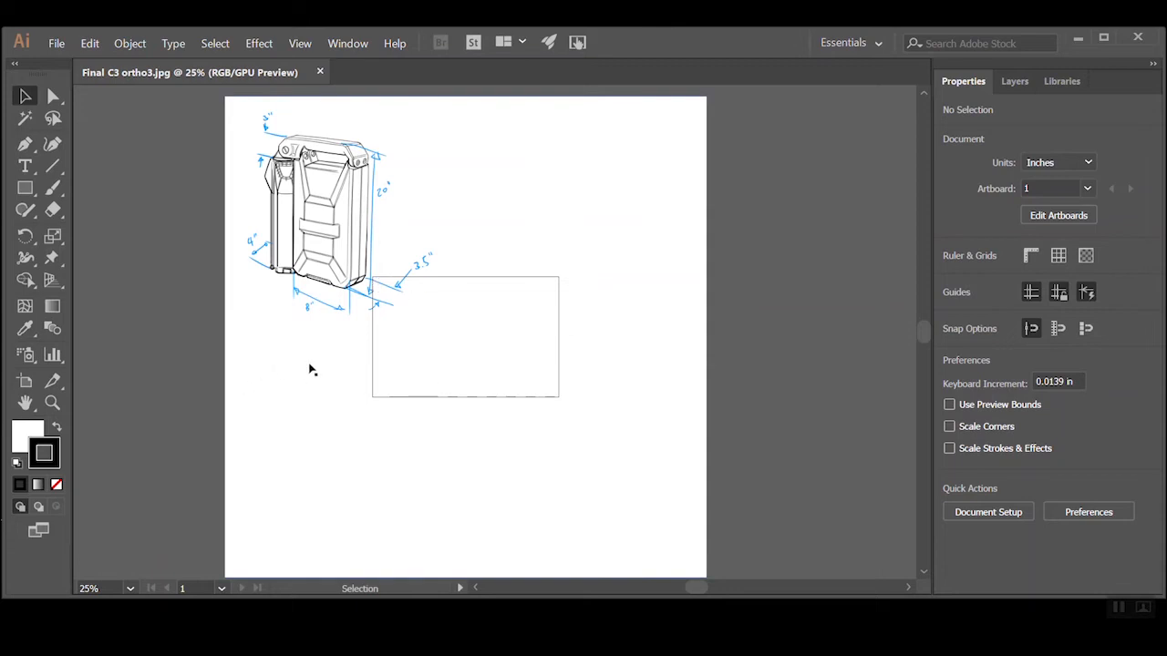
Resize Artboard 1 to 44 in wide and 44 in high
left_click(25, 382)
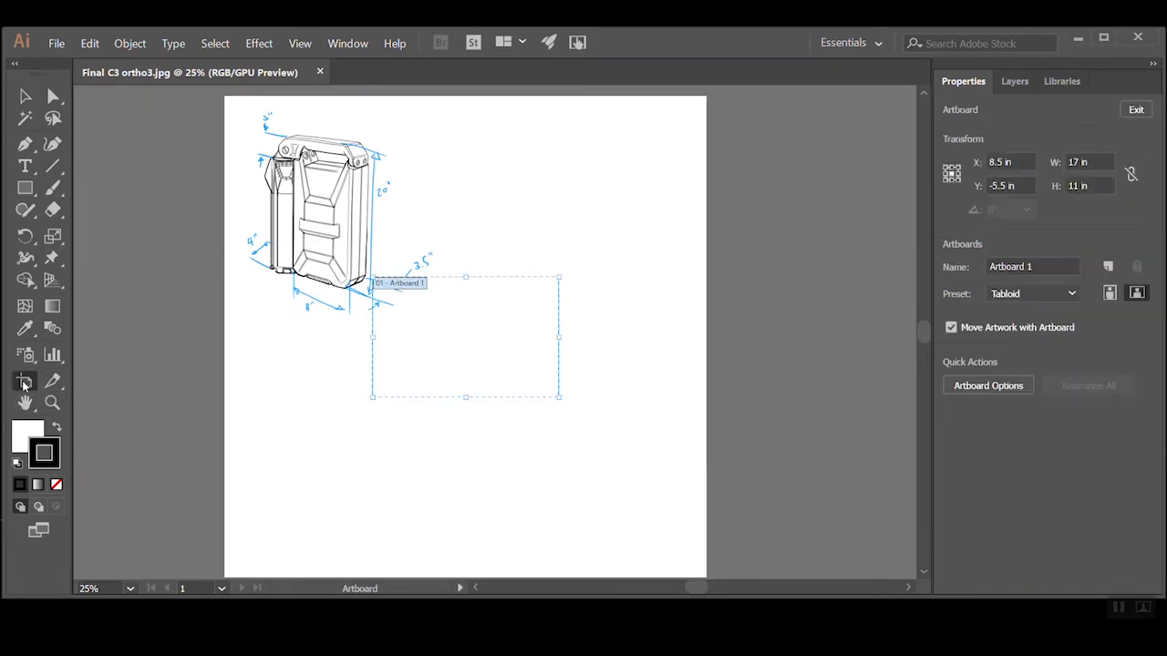
left_click(1100, 161)
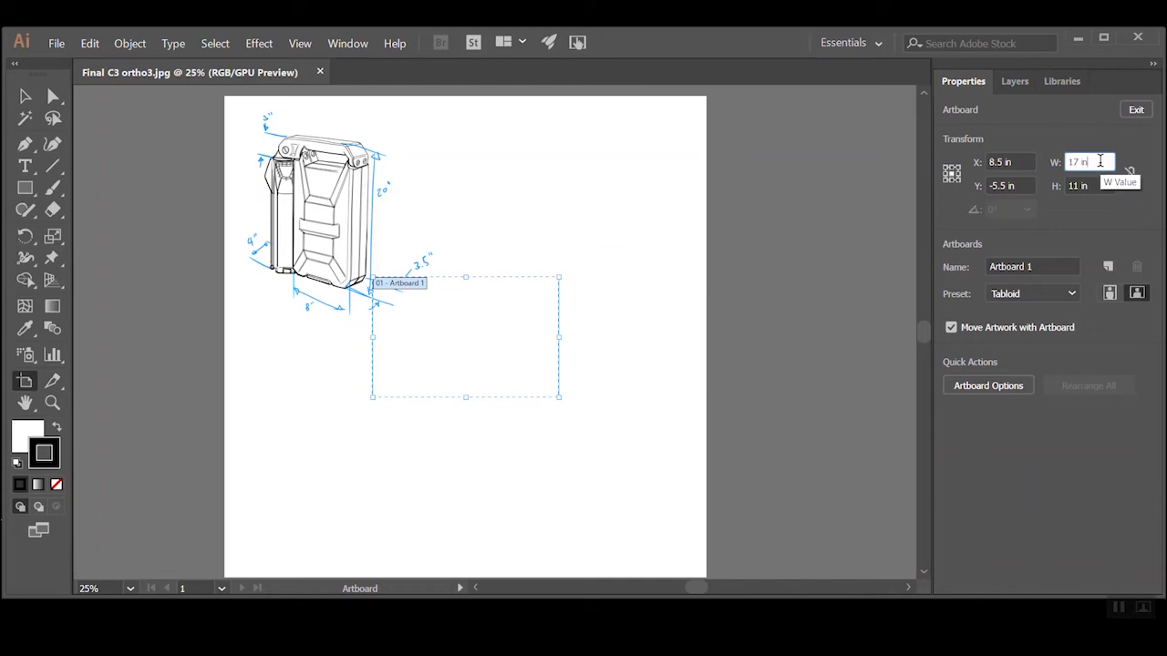
left_click_drag(559, 278, 599, 195)
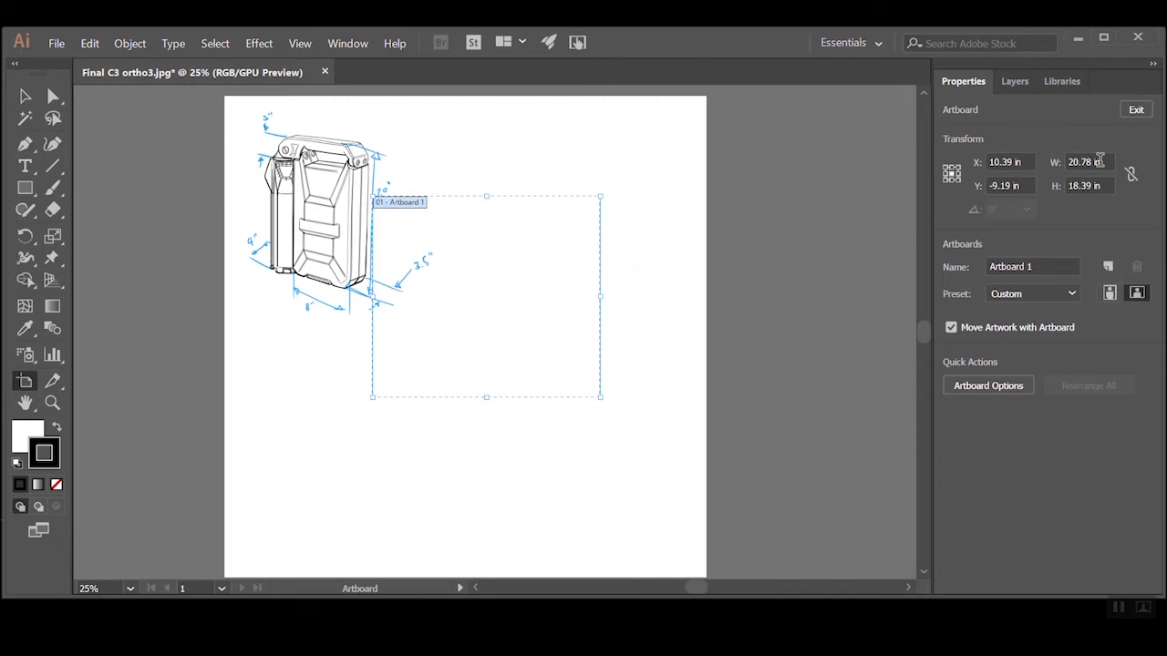
left_click(1100, 161)
type("44")
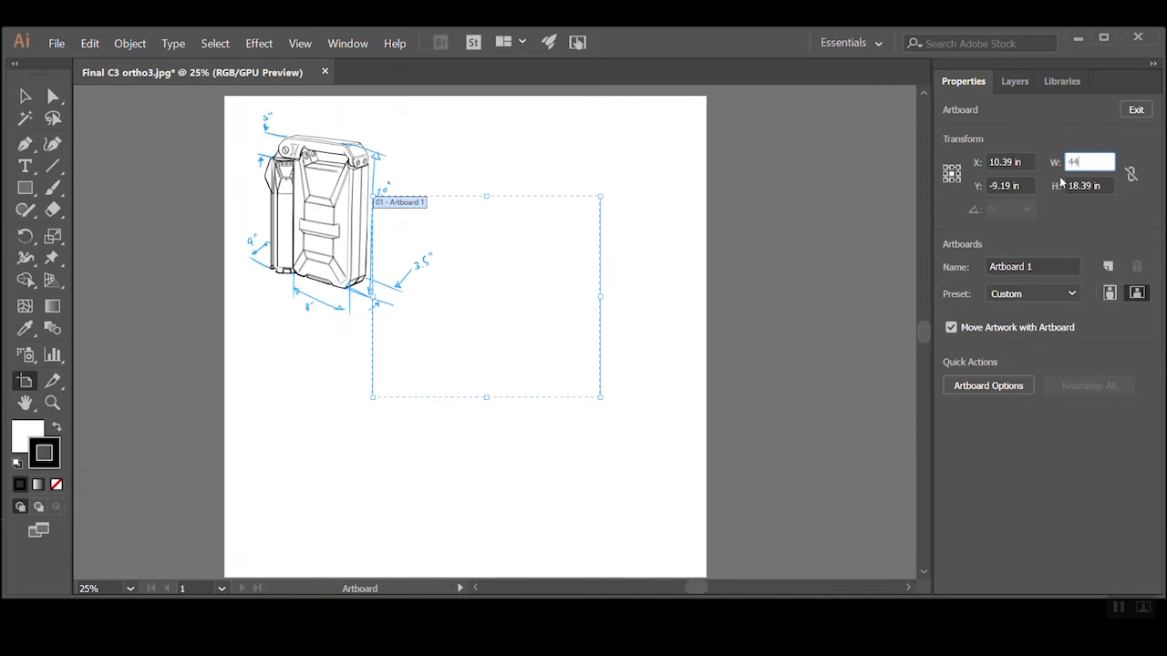
key("Tab")
type("44")
key("Tab")
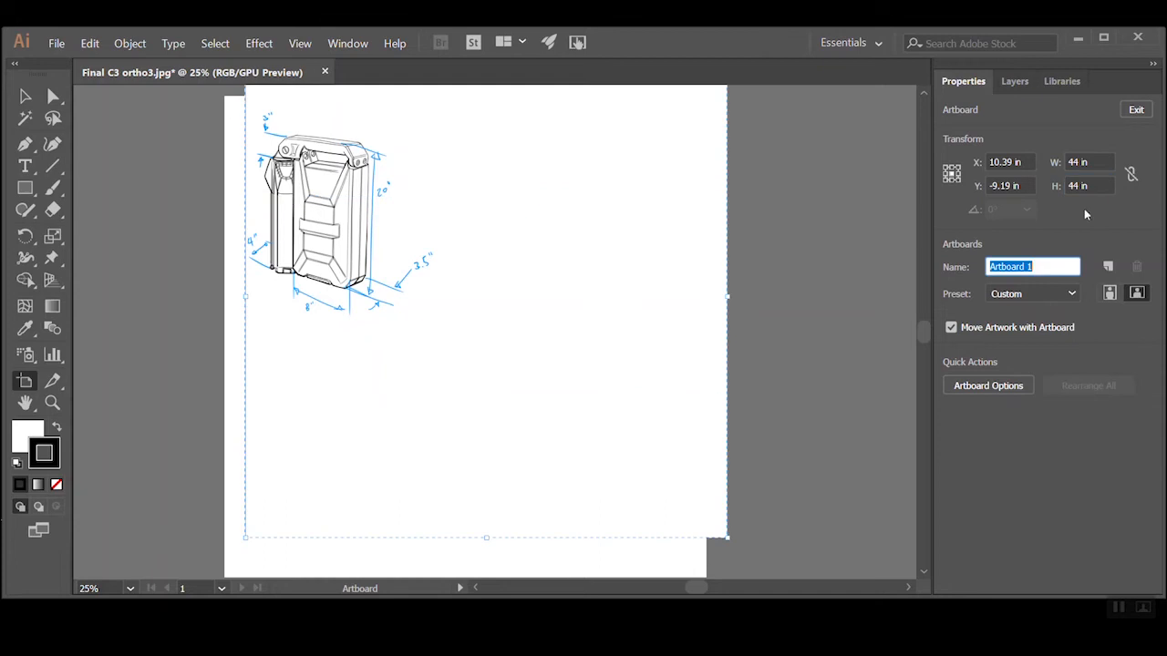
left_click(608, 369)
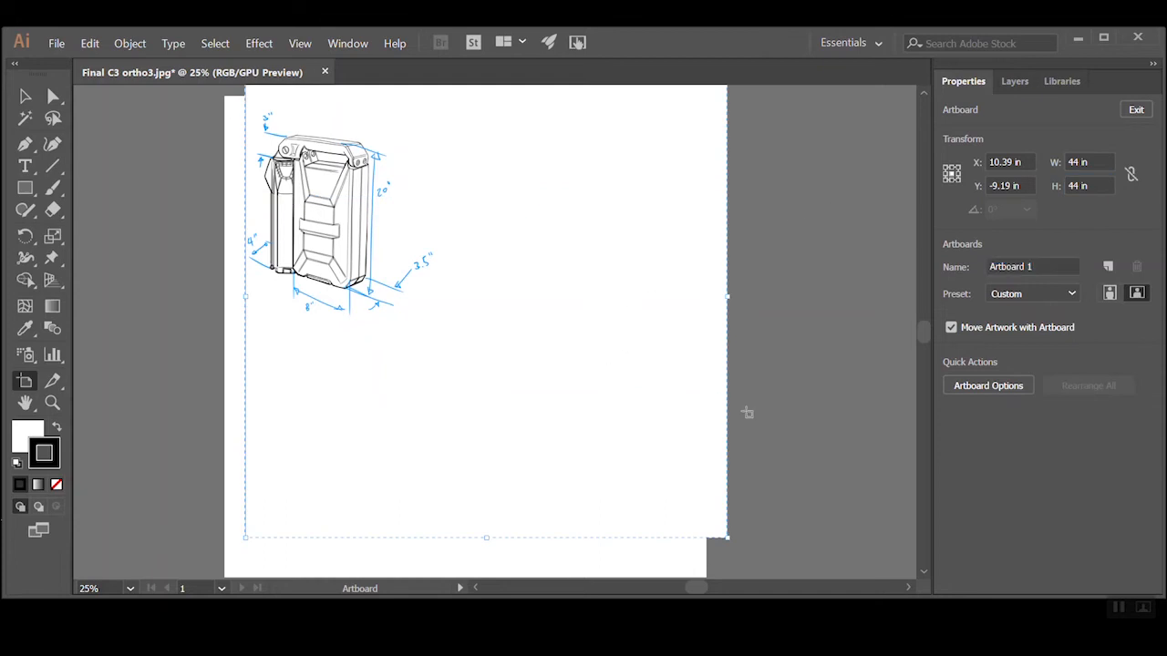
left_click(776, 409)
Move the sketch image so it lines up with the enlarged artboard, and deselect it
left_click(25, 96)
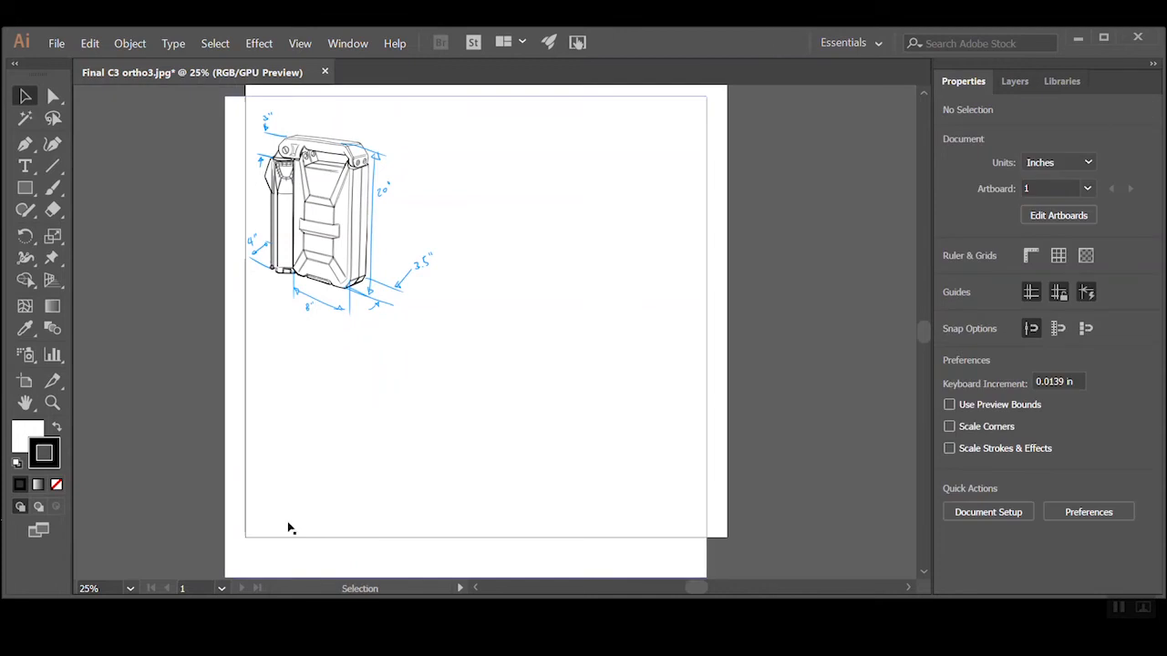
mouse_move(302, 557)
left_mouse_down()
mouse_move(322, 523)
mouse_move(356, 519)
left_mouse_up()
left_click(648, 391)
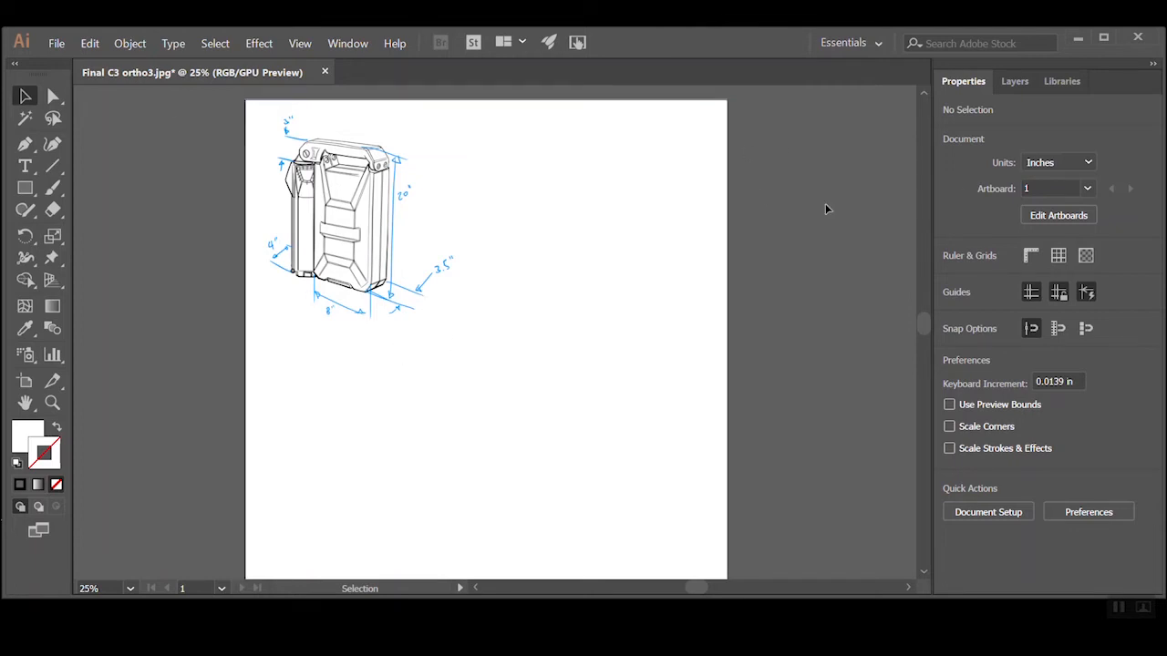
Reset the Essentials workspace to its default layout
left_click(358, 45)
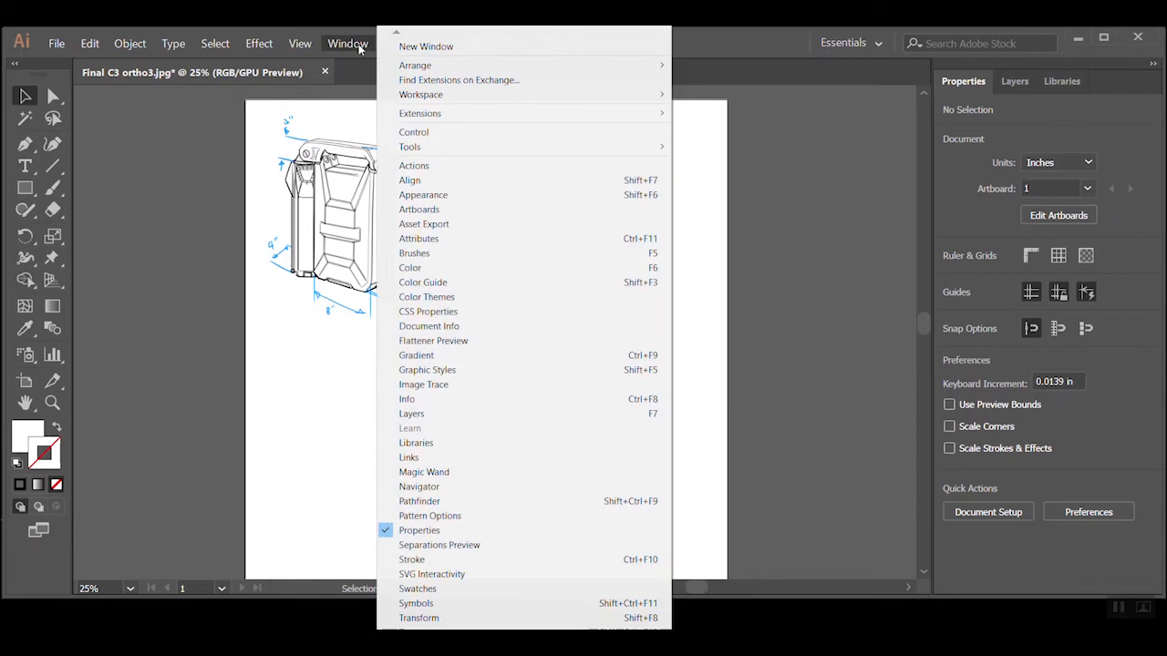
mouse_move(462, 99)
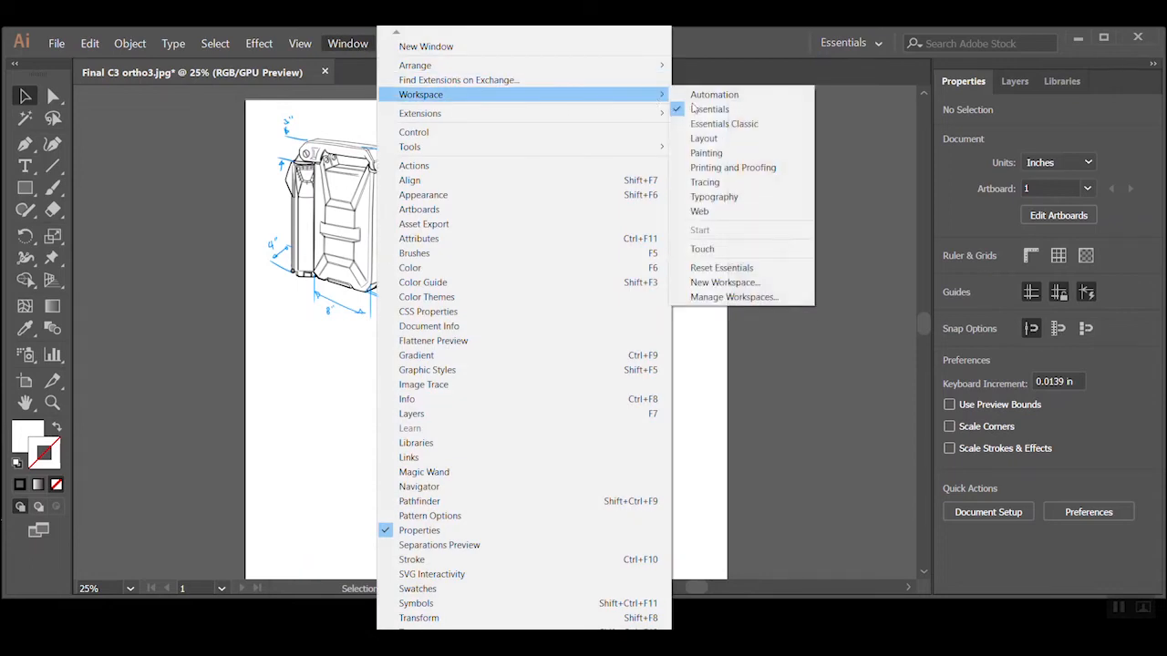
left_click(721, 268)
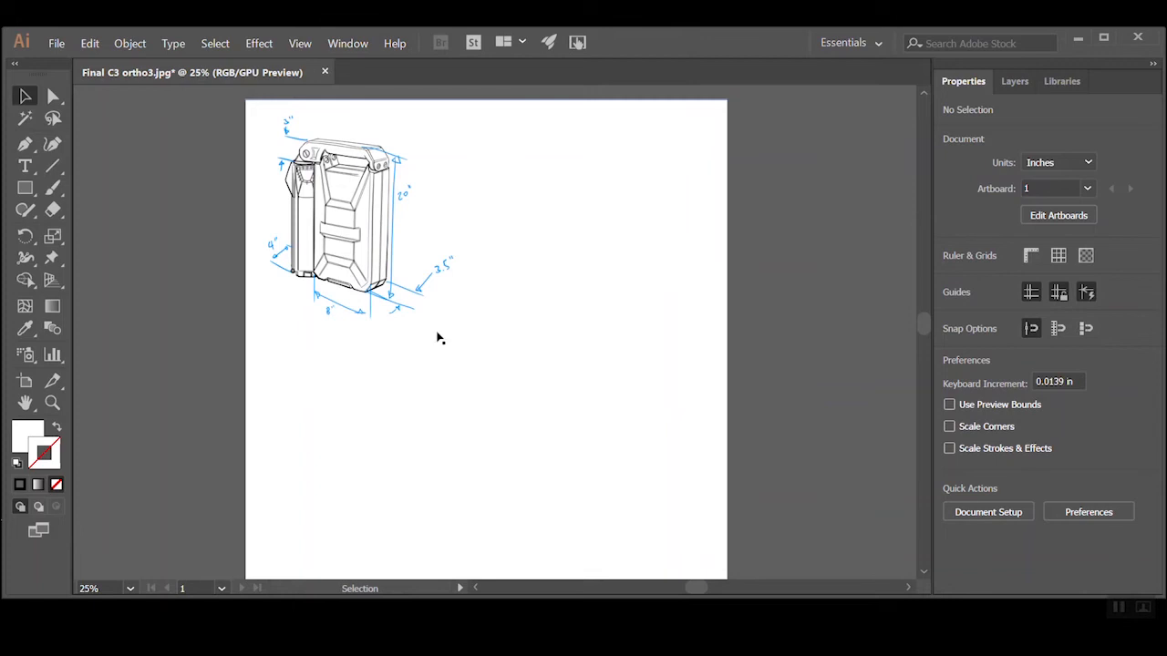
Add a new layer above the sketch and lock Layer 1 so the image cannot be selected
left_click(1022, 83)
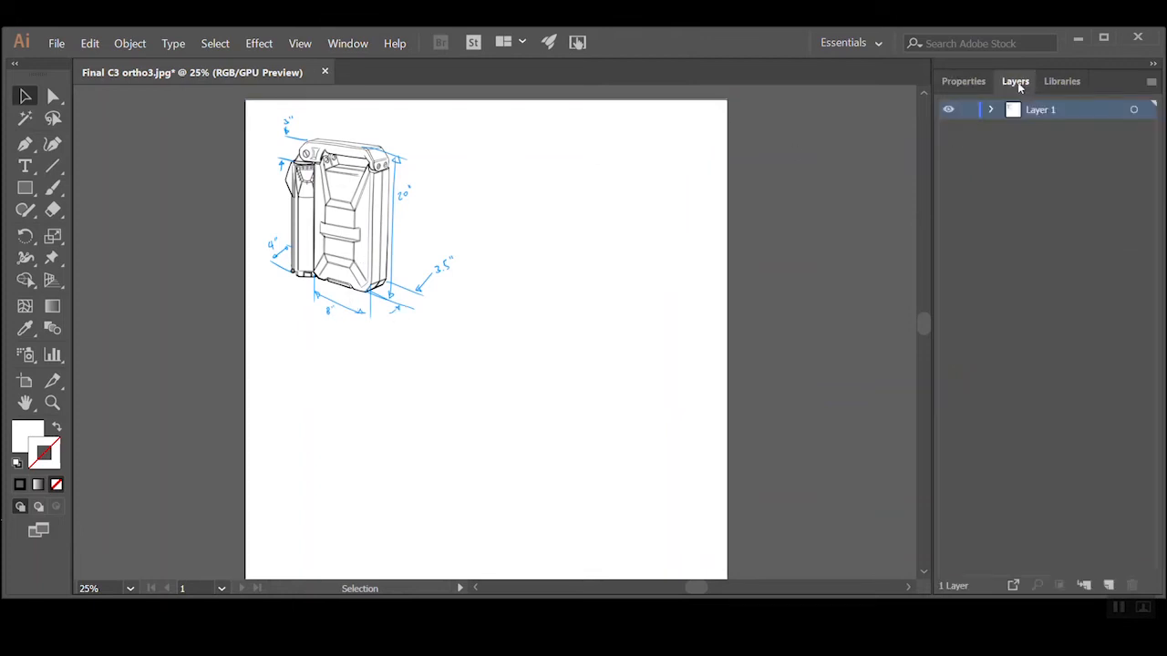
left_click(1108, 585)
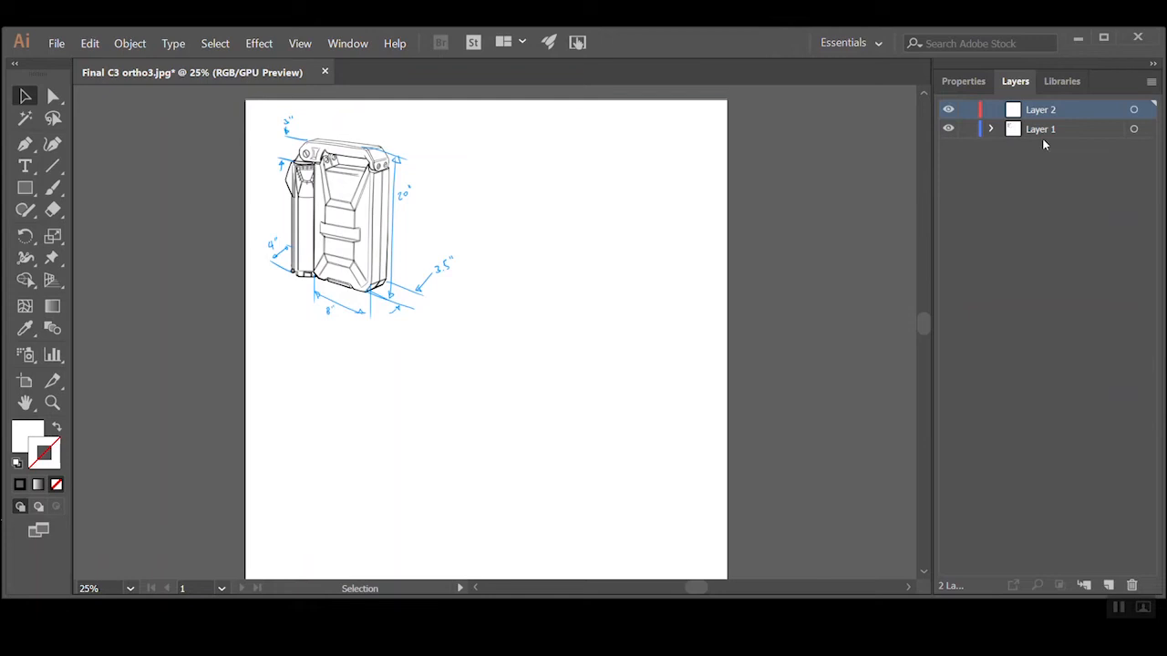
left_click(949, 129)
left_click(949, 130)
left_click(967, 131)
mouse_move(254, 149)
left_mouse_down()
mouse_move(384, 304)
mouse_move(404, 234)
left_mouse_up()
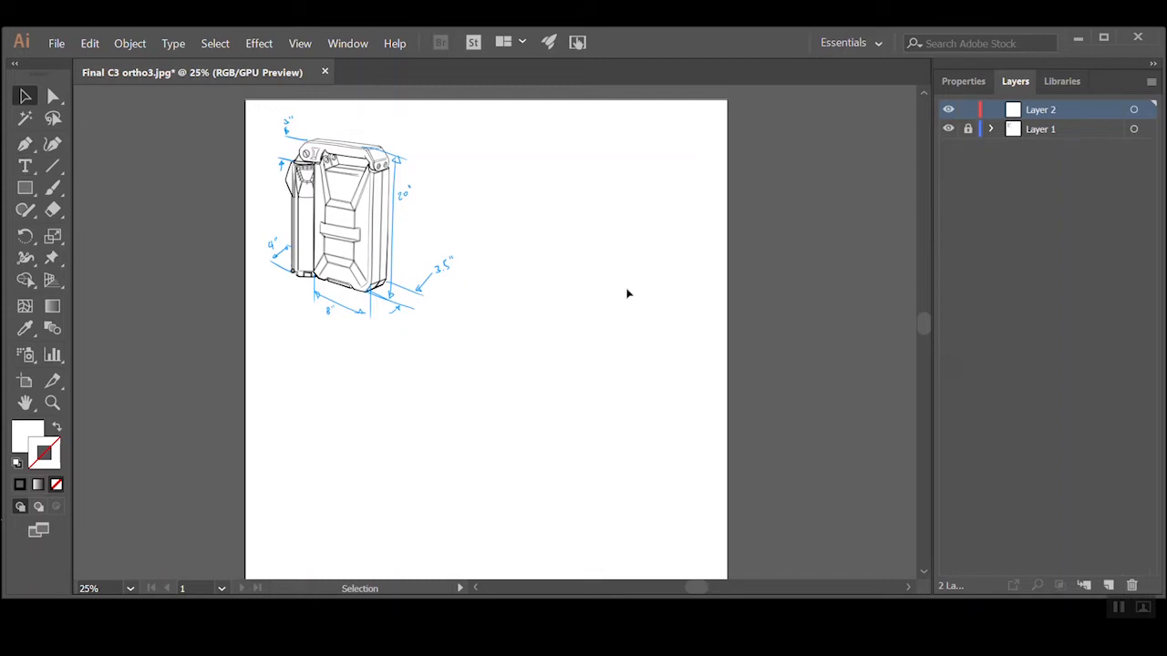
Draw an open practice path with the Pen tool beside the sketch, mixing straight and curved segments, and end it
left_click(24, 146)
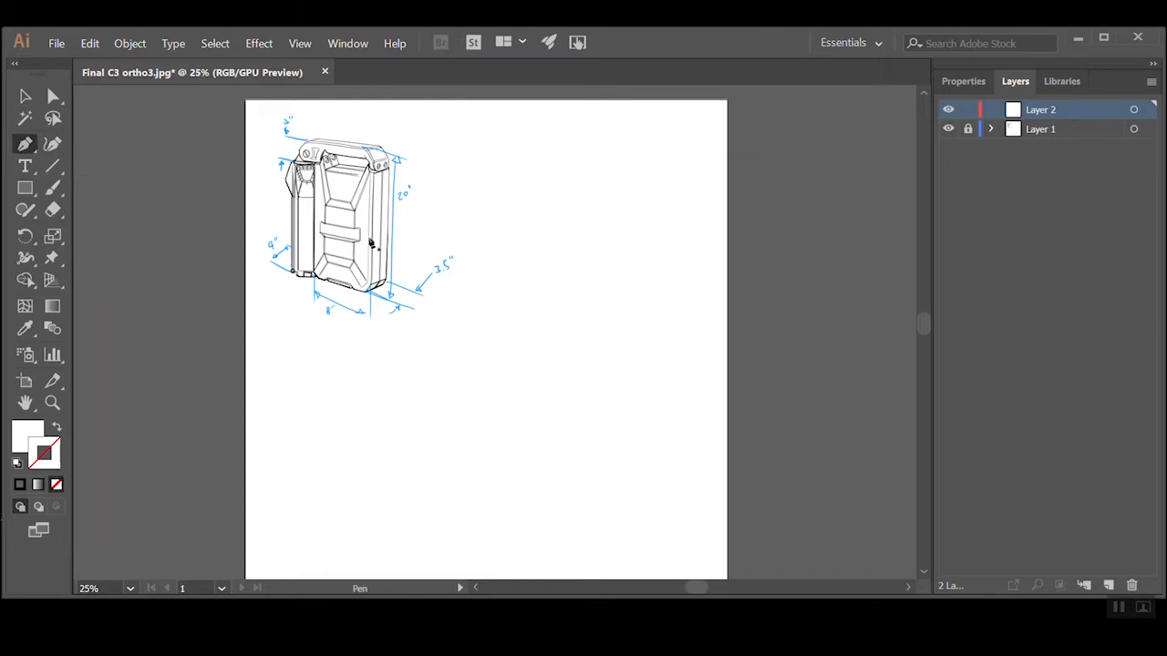
key("ctrl+plus")
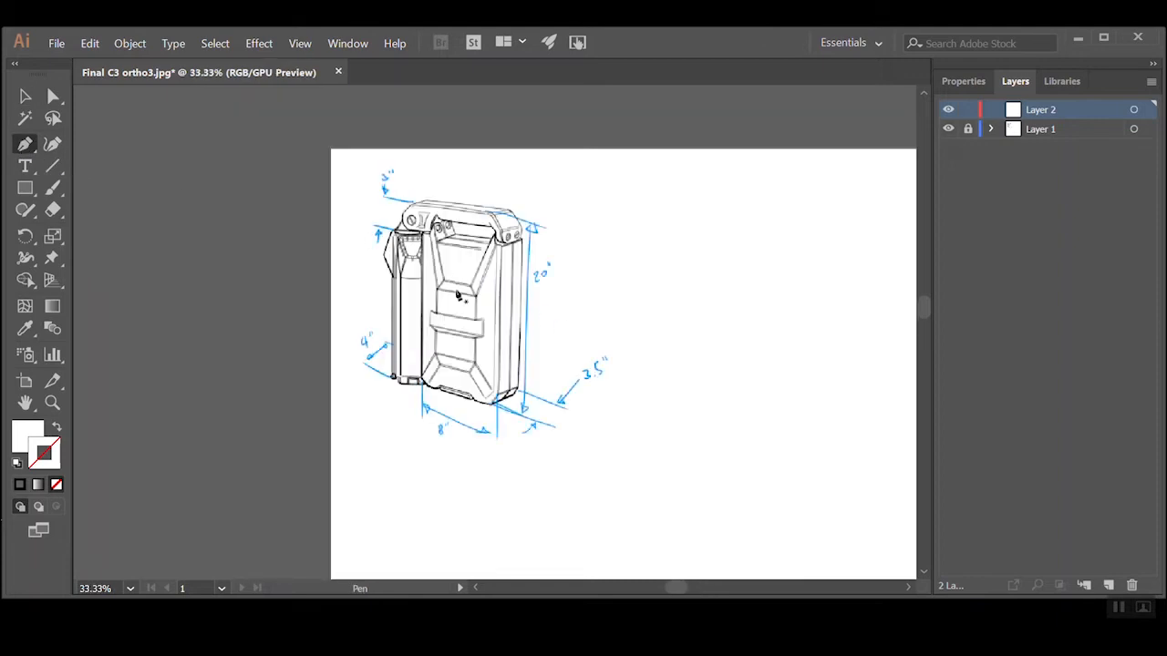
left_click(597, 262)
left_click_drag(679, 321, 684, 326)
left_click_drag(766, 283, 773, 278)
left_click_drag(829, 330, 832, 362)
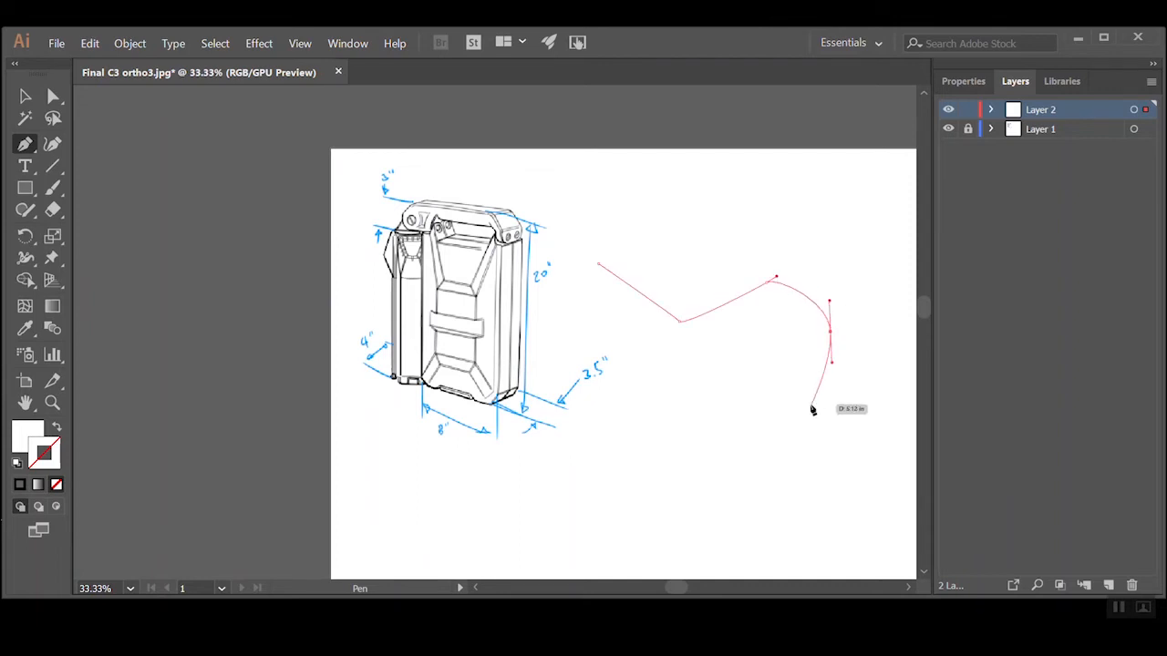
left_click(704, 434)
left_click(724, 496)
left_click(820, 491)
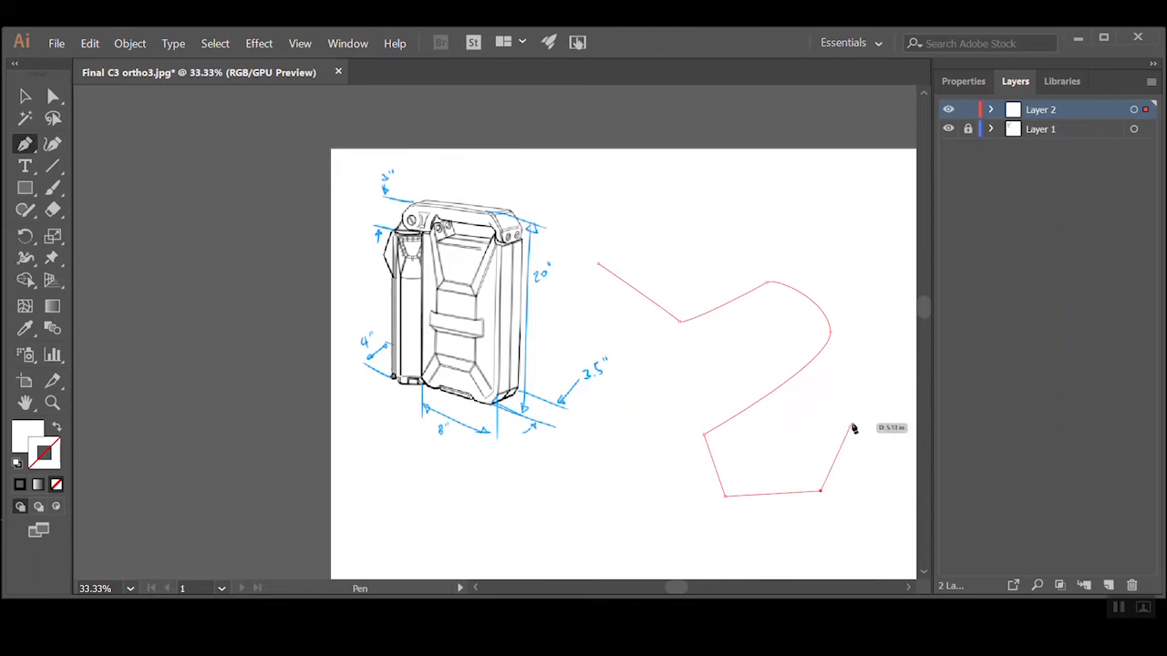
left_click_drag(854, 426, 848, 365)
key("Escape")
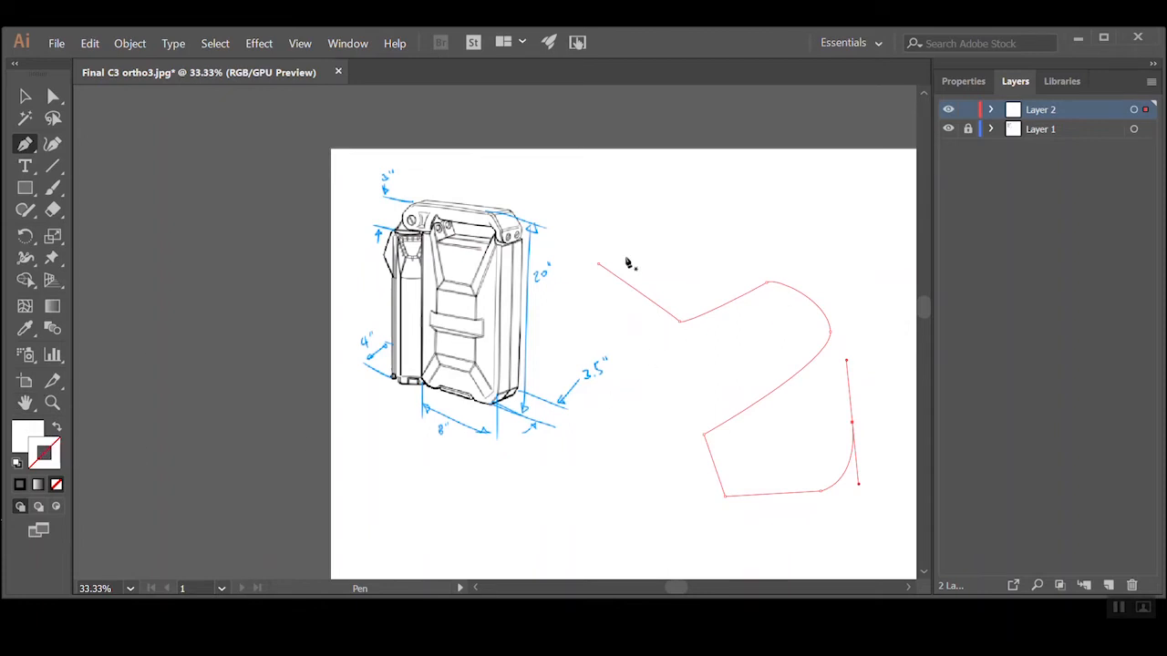
Give the practice path no fill and a black stroke (000000), and deselect it
left_click(34, 435)
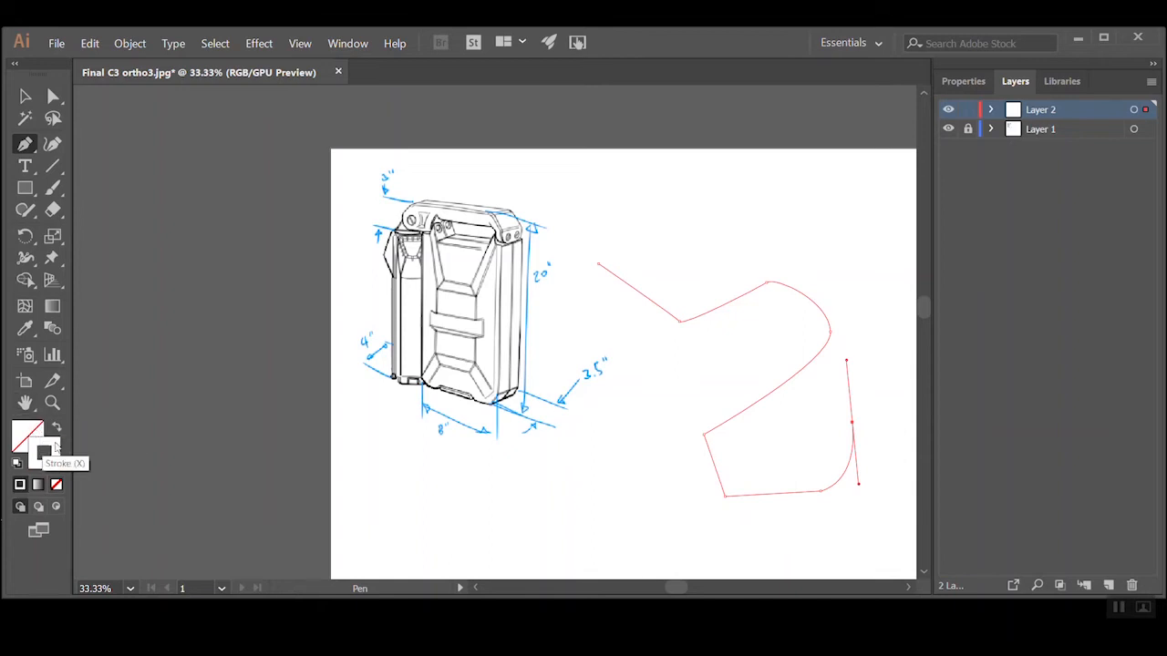
double_click(53, 447)
mouse_move(456, 344)
left_mouse_down()
mouse_move(574, 242)
mouse_move(574, 221)
mouse_move(339, 456)
left_mouse_up()
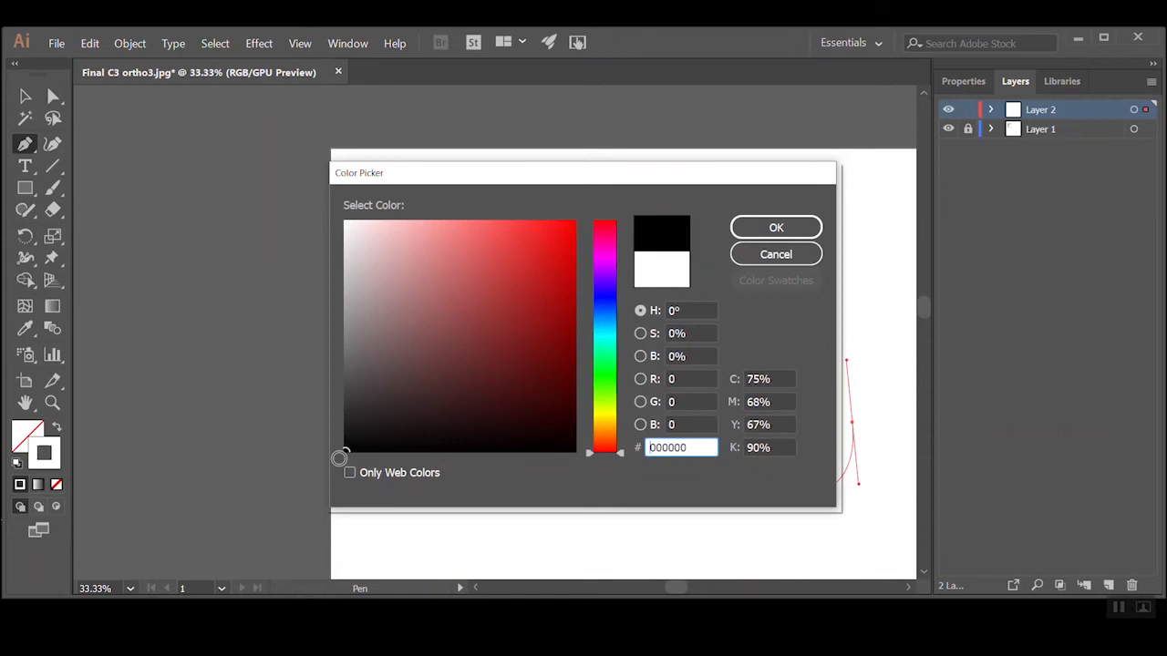
left_click(777, 231)
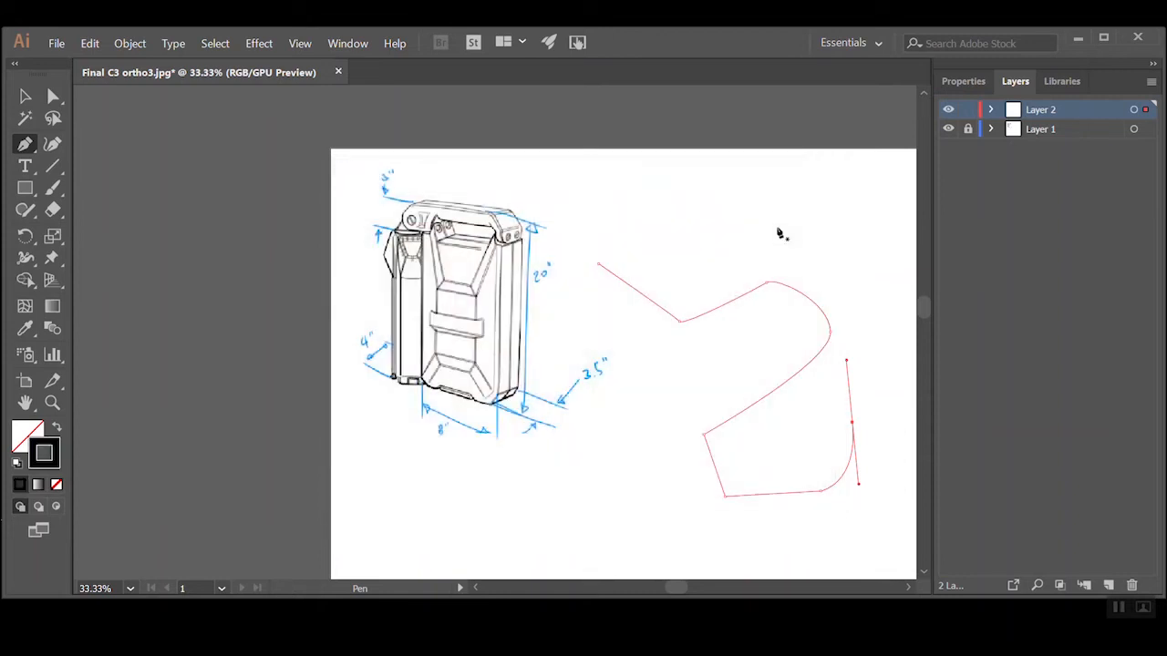
left_click(164, 261)
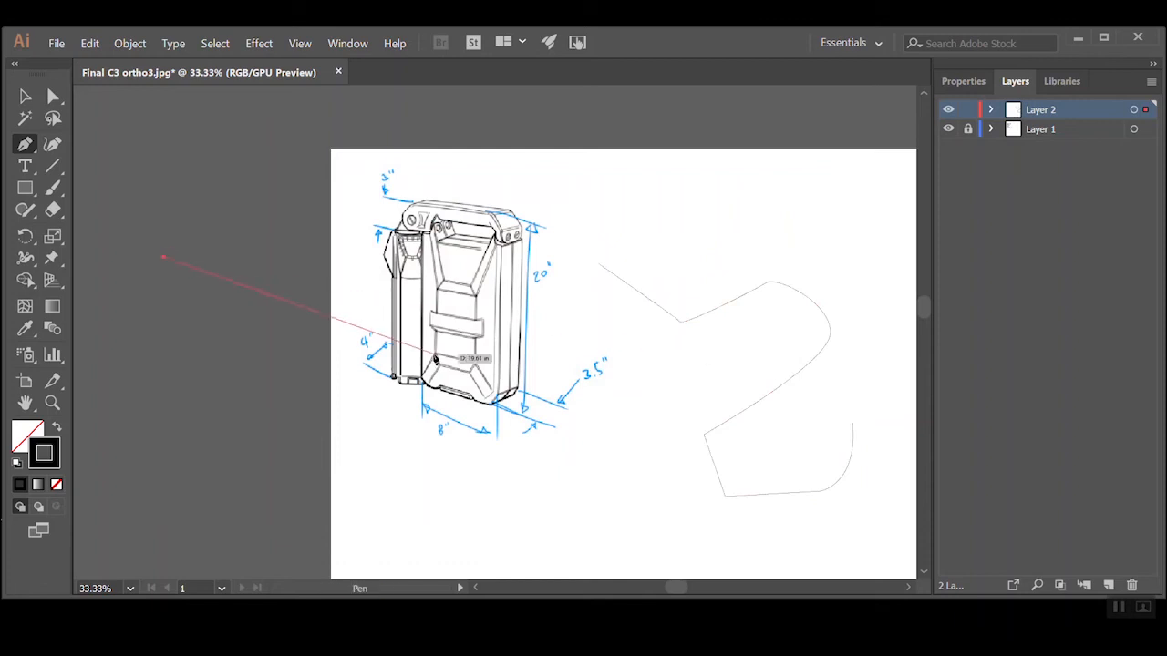
Move the practice path slightly upward with the Selection tool and deselect it
left_click(25, 99)
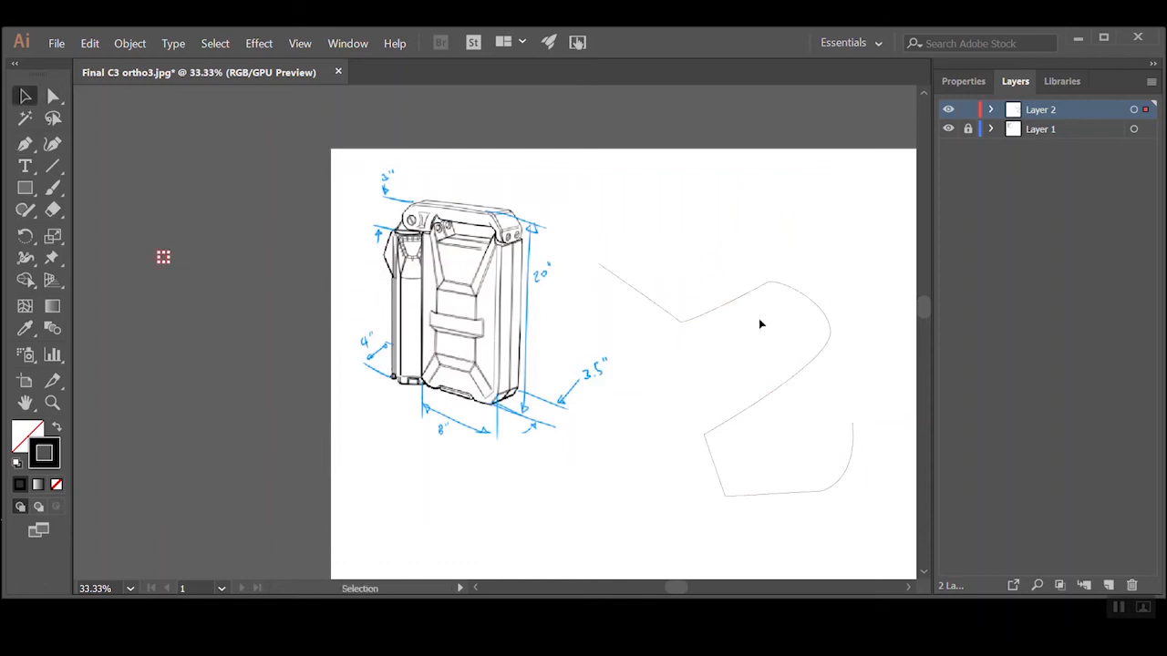
left_click_drag(677, 318, 679, 287)
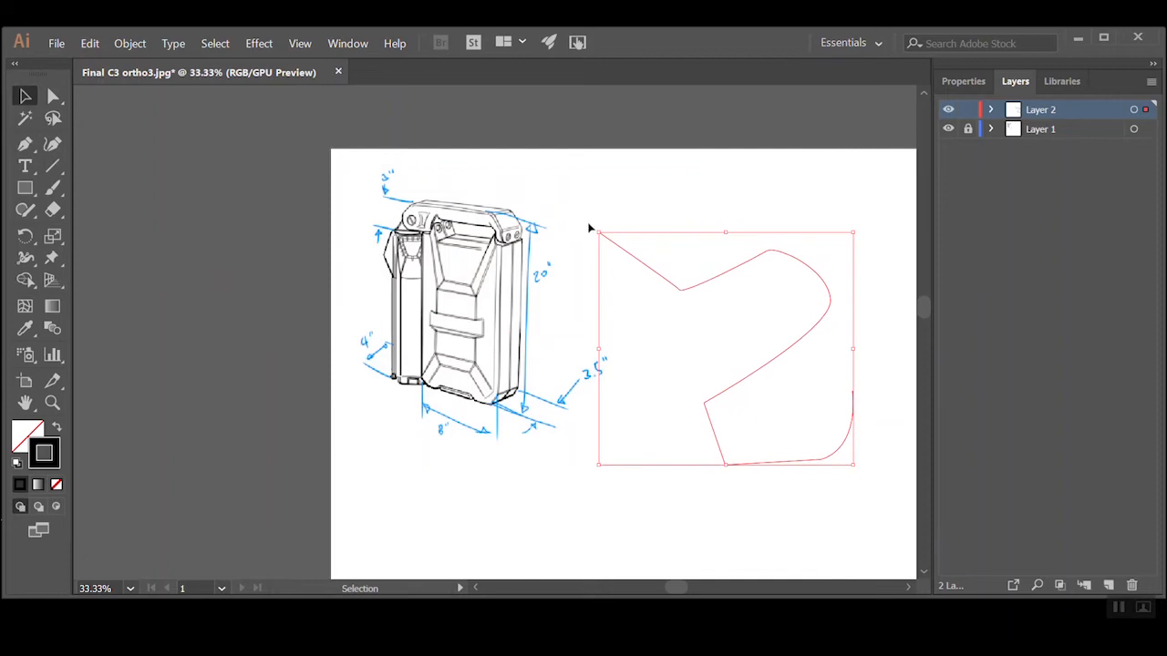
left_click(620, 217)
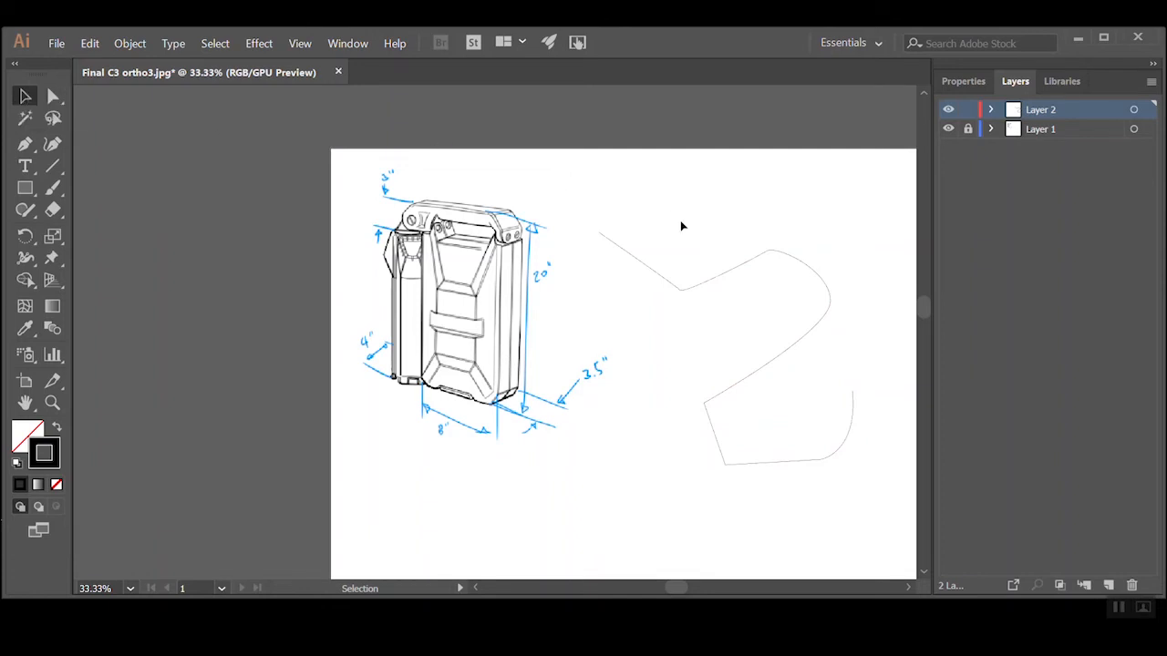
Move the whole practice path around beside the sketch with the Selection tool, leaving it slightly farther left, and deselect it
left_click_drag(655, 278, 664, 279)
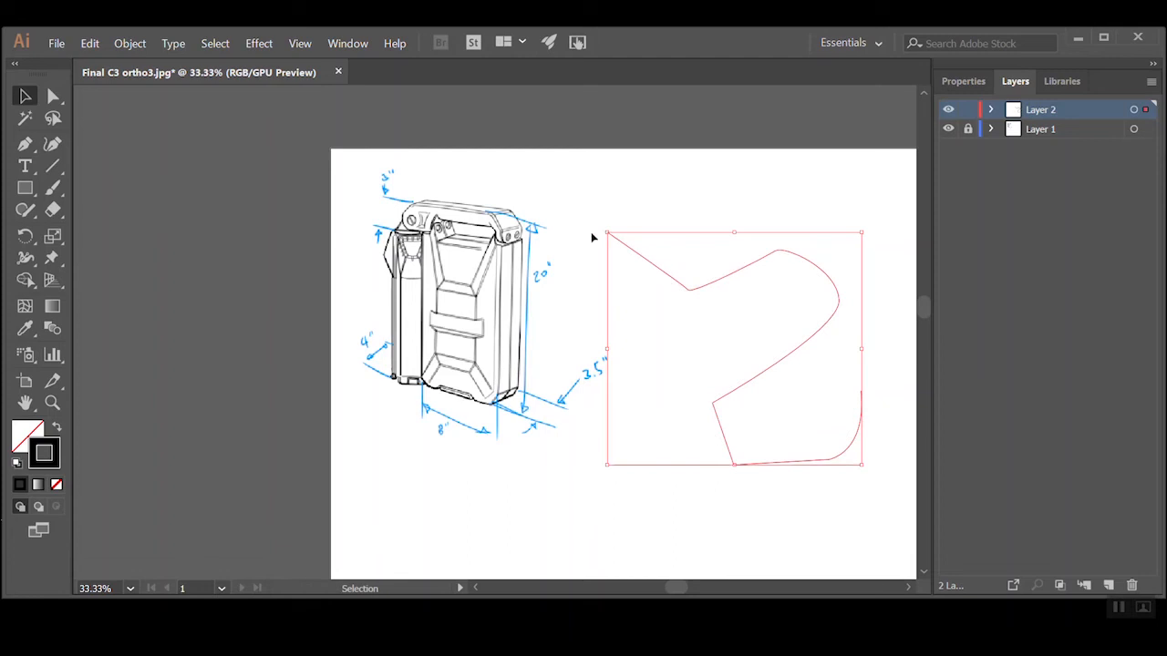
left_click(165, 190)
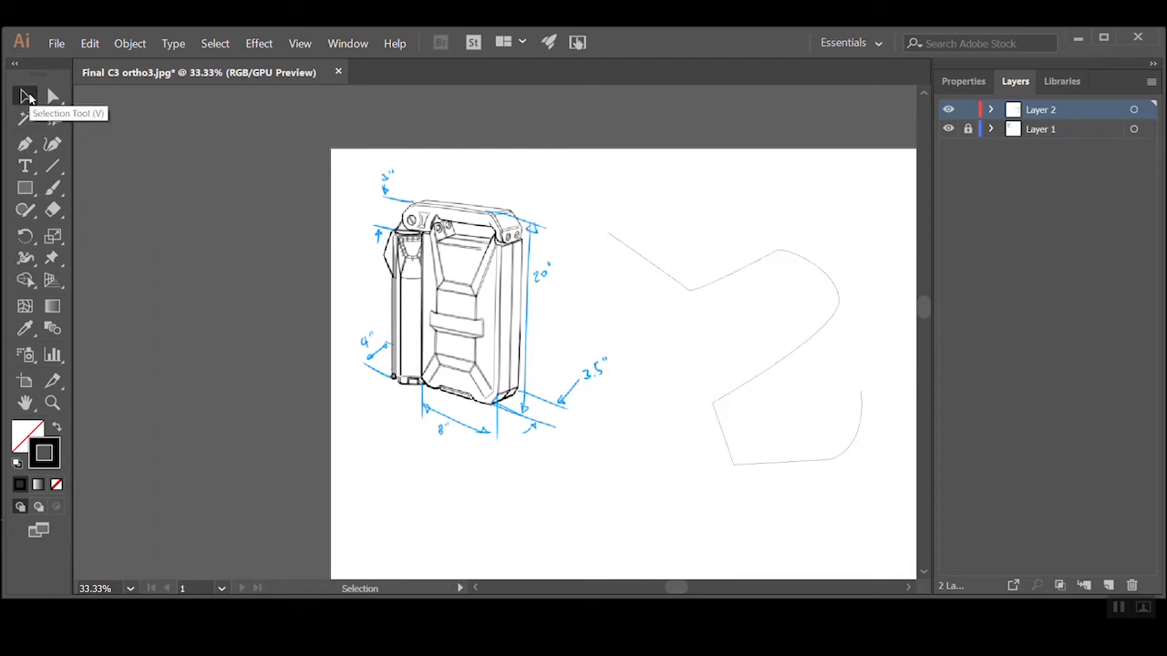
left_click(26, 97)
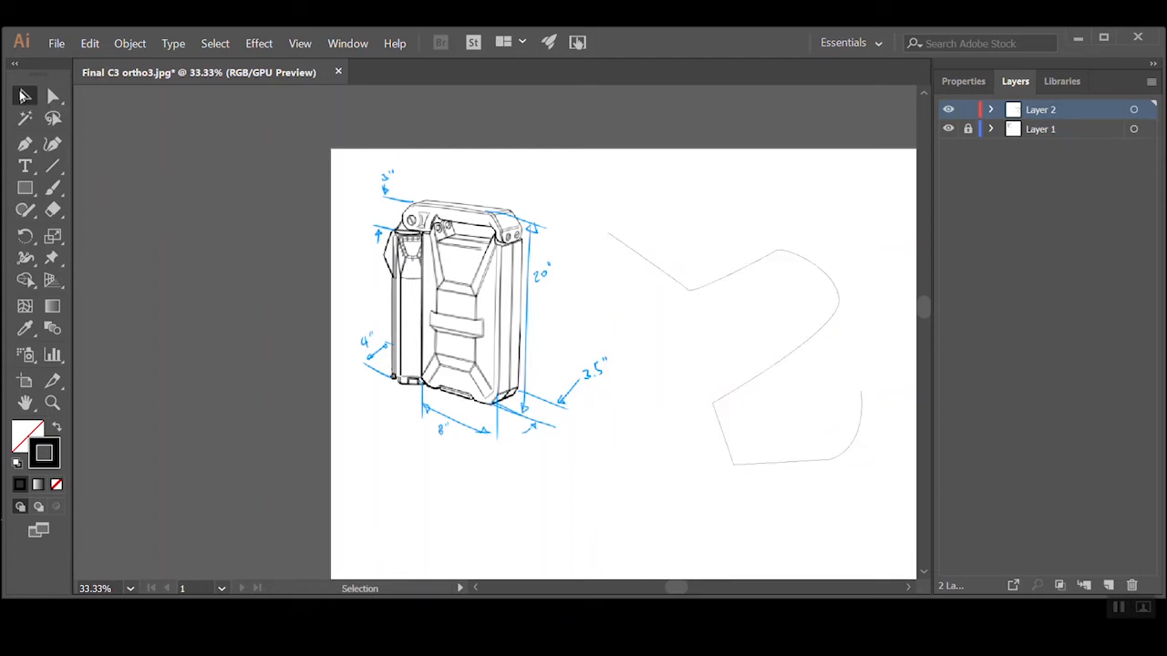
left_click(669, 275)
mouse_move(669, 275)
left_mouse_down()
mouse_move(654, 295)
mouse_move(664, 299)
mouse_move(664, 260)
mouse_move(641, 282)
left_mouse_up()
left_click(168, 154)
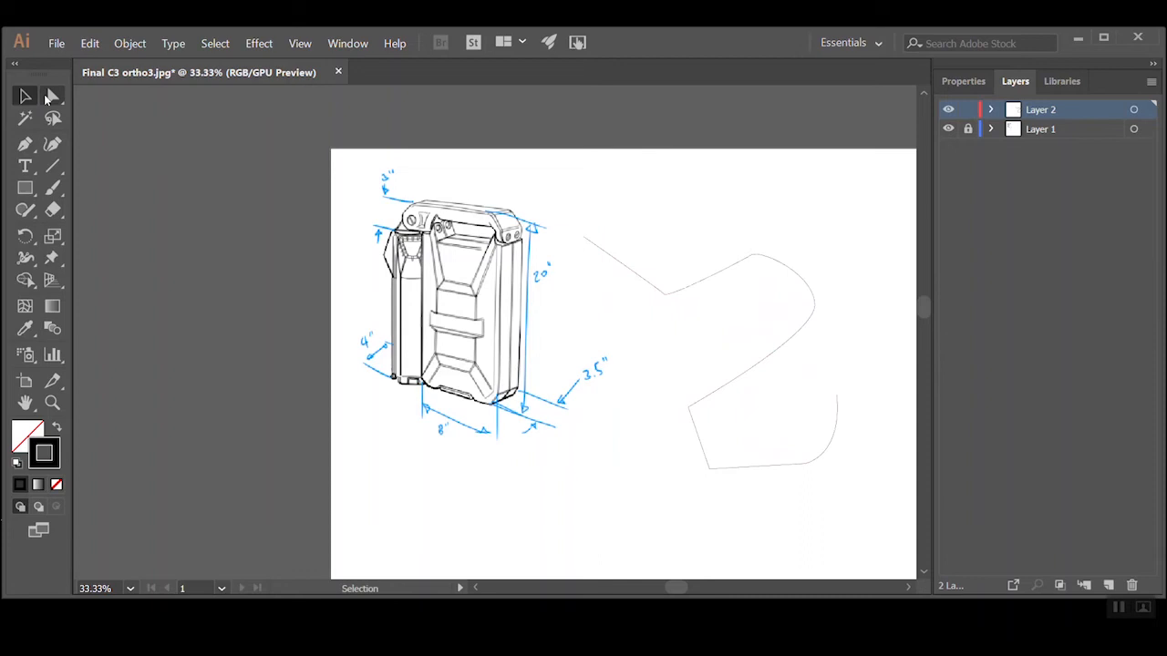
Try bending the practice path's first segment with Direct Selection, undo it, and pull the peak anchor of the curve downward
left_click(49, 97)
mouse_move(622, 267)
left_mouse_down()
mouse_move(638, 255)
mouse_move(599, 208)
mouse_move(592, 290)
mouse_move(677, 258)
mouse_move(617, 219)
mouse_move(596, 268)
mouse_move(607, 292)
mouse_move(611, 277)
left_mouse_up()
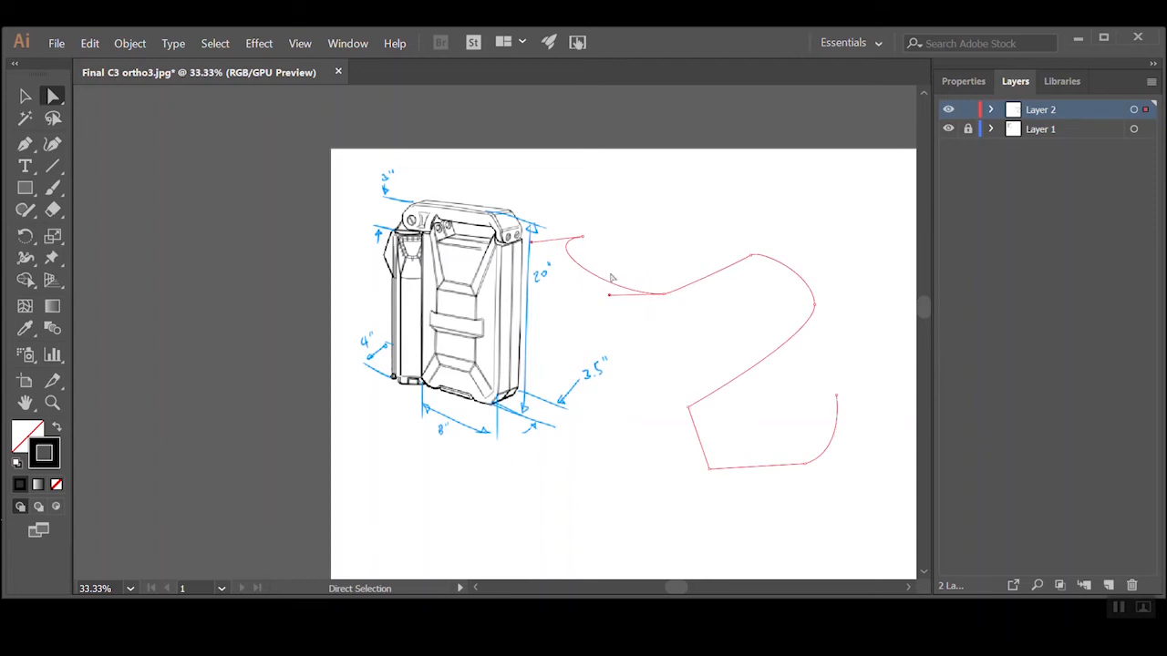
key("ctrl+z")
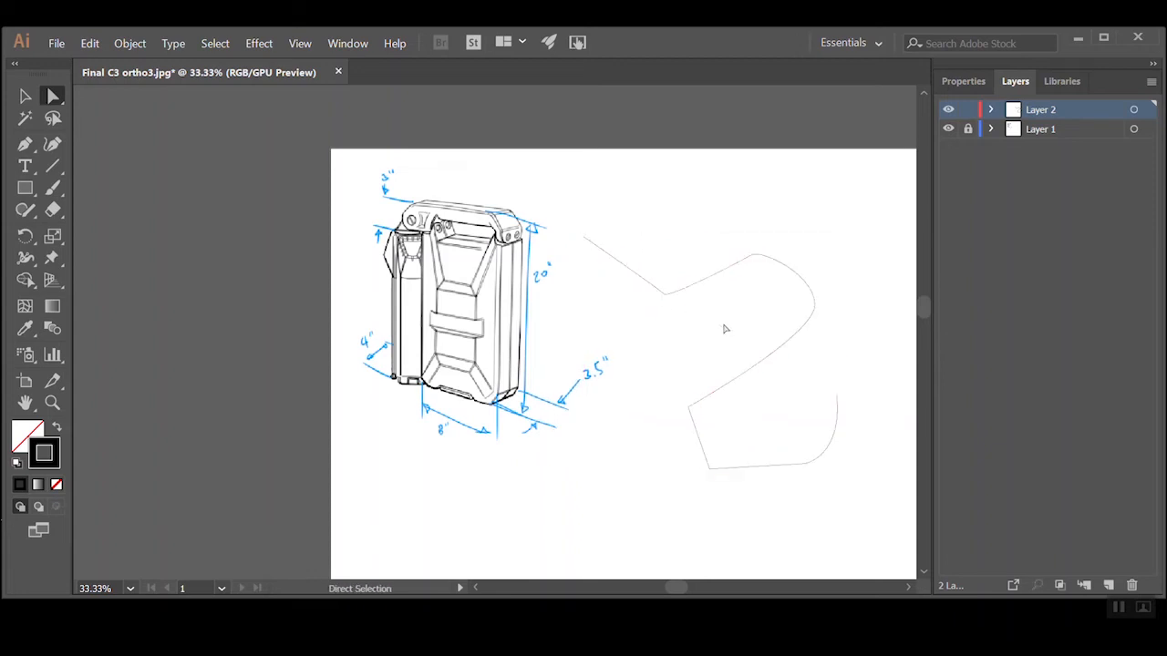
left_click_drag(761, 264, 736, 314)
left_click(678, 239)
left_click(817, 306)
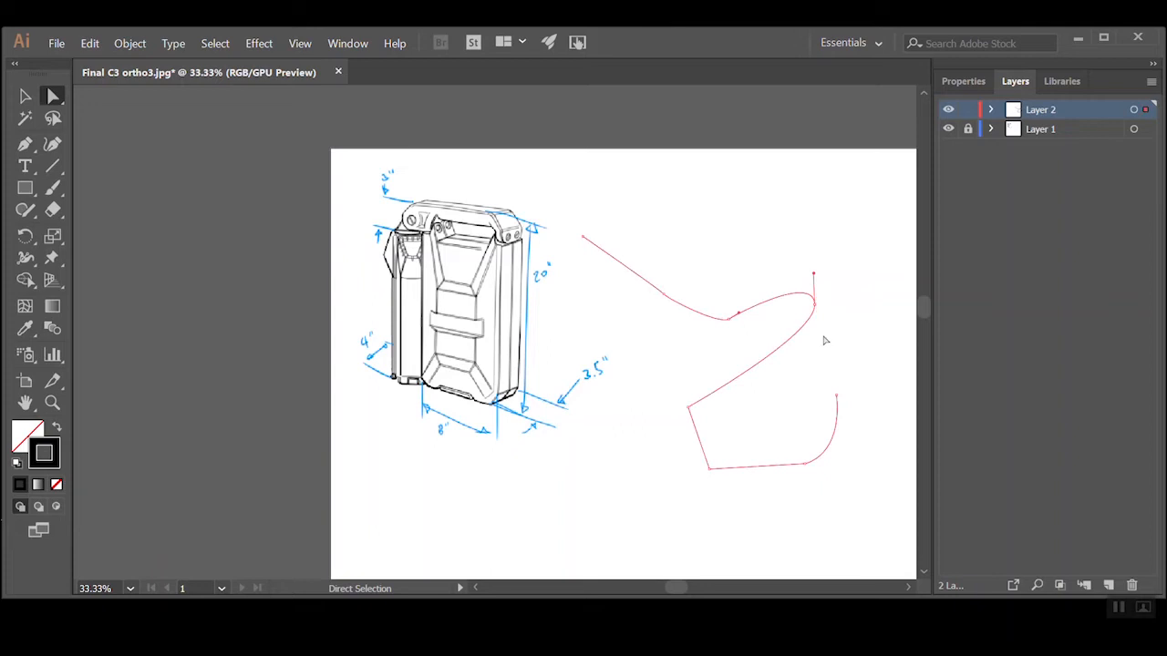
Delete only the long curved segment in the middle of the practice path, splitting it into two open pieces
left_click(809, 339)
left_click(805, 326)
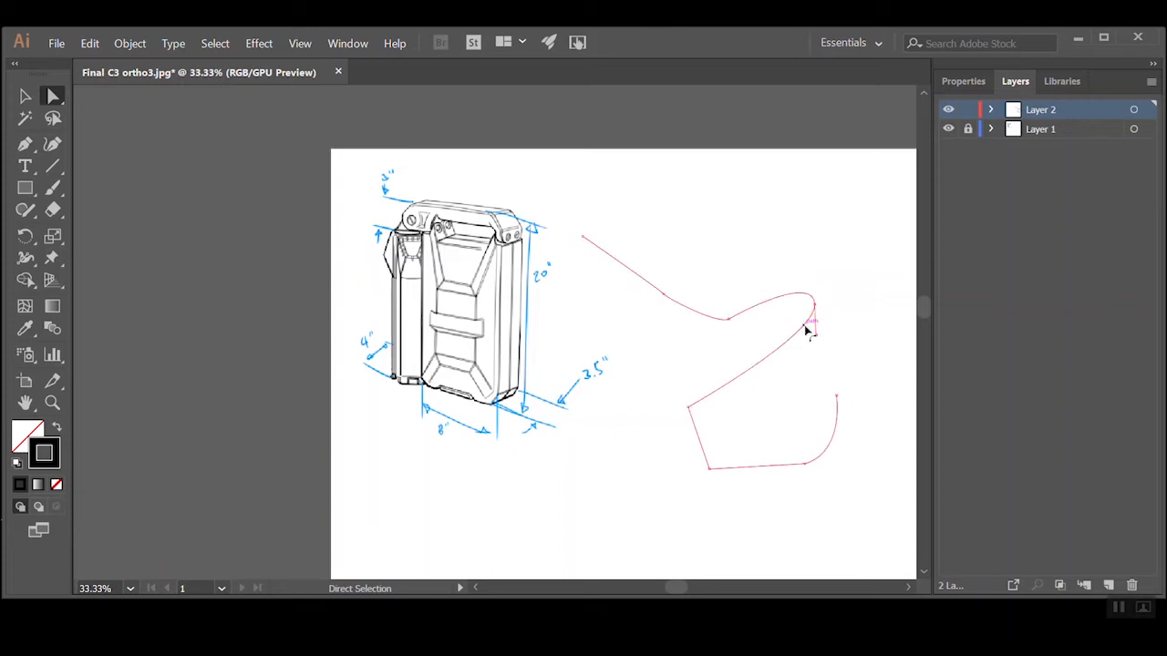
key("Delete")
left_click(793, 378)
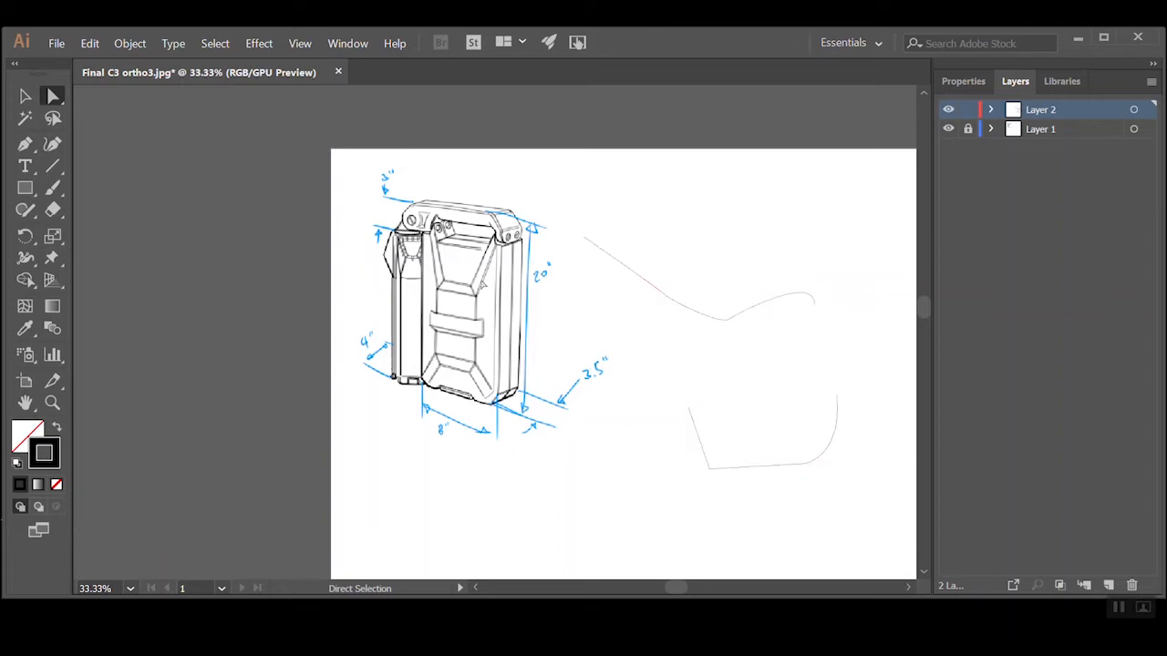
Delete both remaining pieces of the practice path, clearing Layer 2
left_click(25, 96)
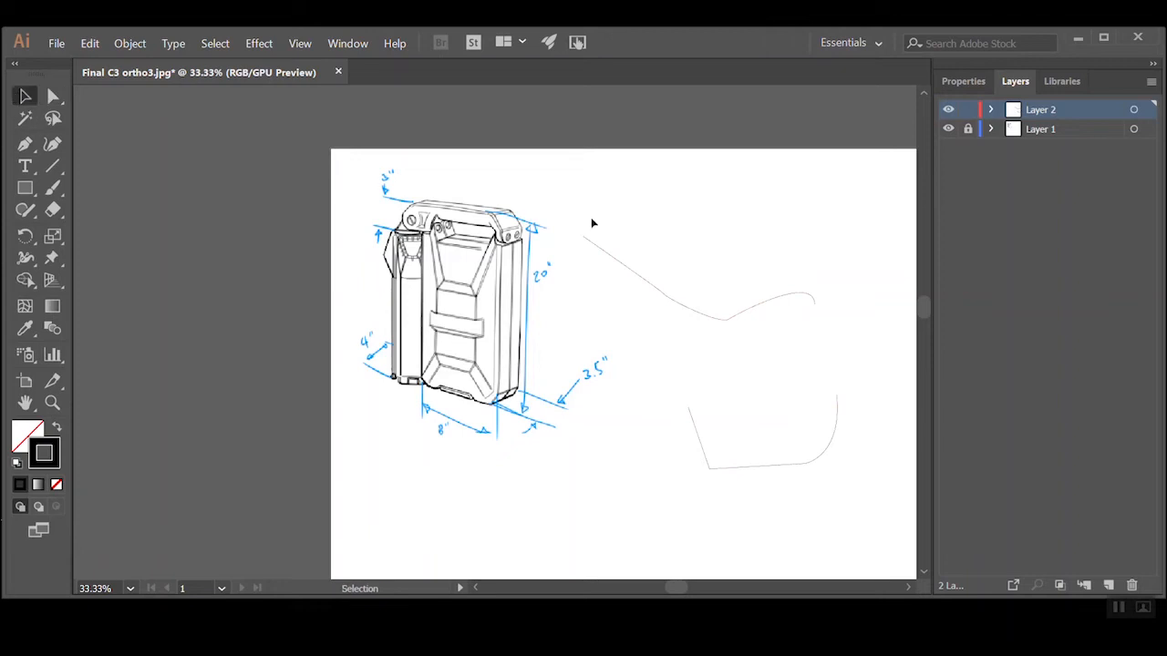
left_click(688, 312)
key("Delete")
left_click_drag(864, 307, 674, 516)
key("Delete")
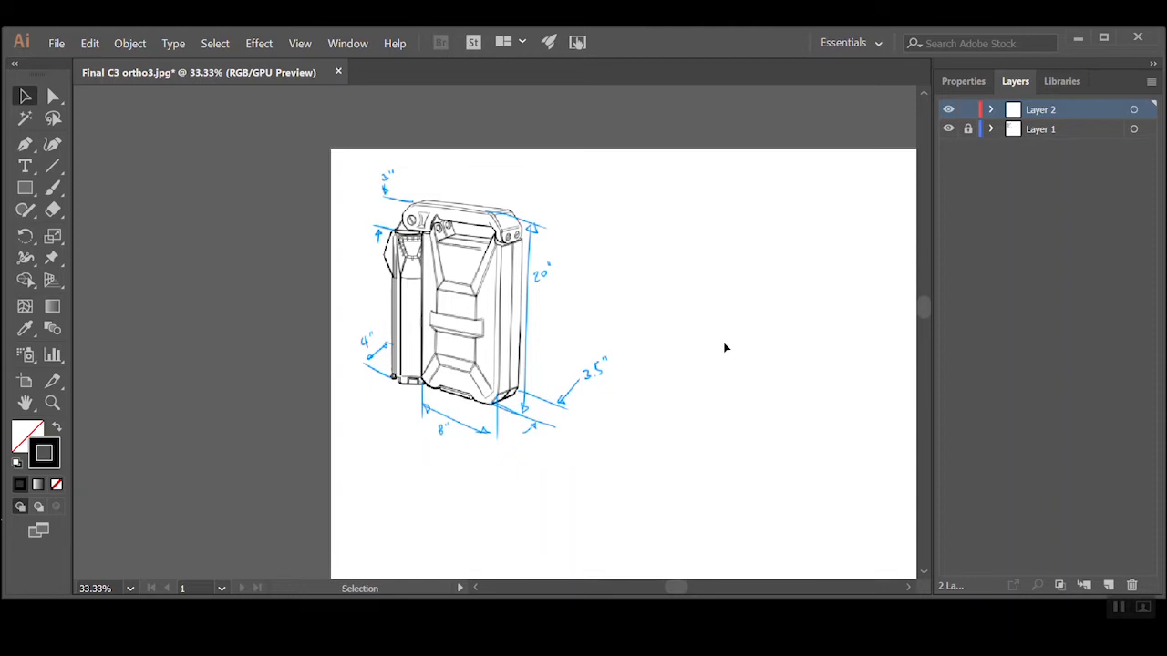
Bring the whole artboard into view at 25% zoom and activate the Rectangle tool
mouse_move(813, 411)
left_mouse_down()
mouse_move(801, 442)
mouse_move(617, 388)
mouse_move(604, 367)
left_mouse_up()
left_click_drag(513, 355, 550, 306)
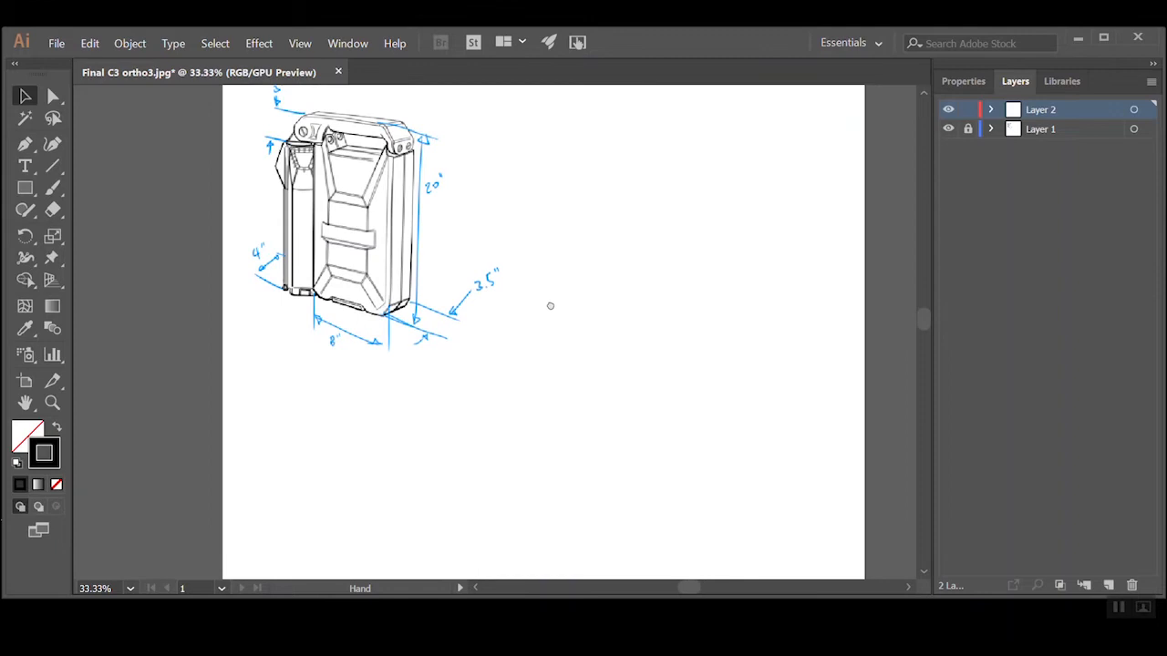
key("ctrl+space")
key("space")
left_click(570, 289, "alt")
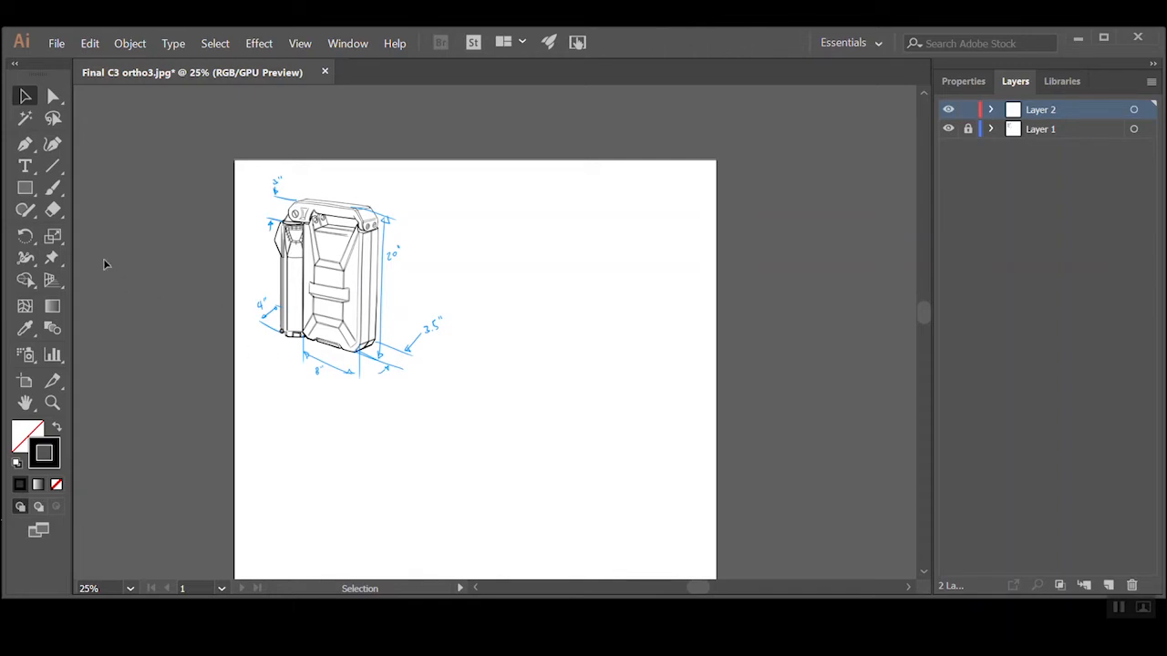
left_click(27, 188)
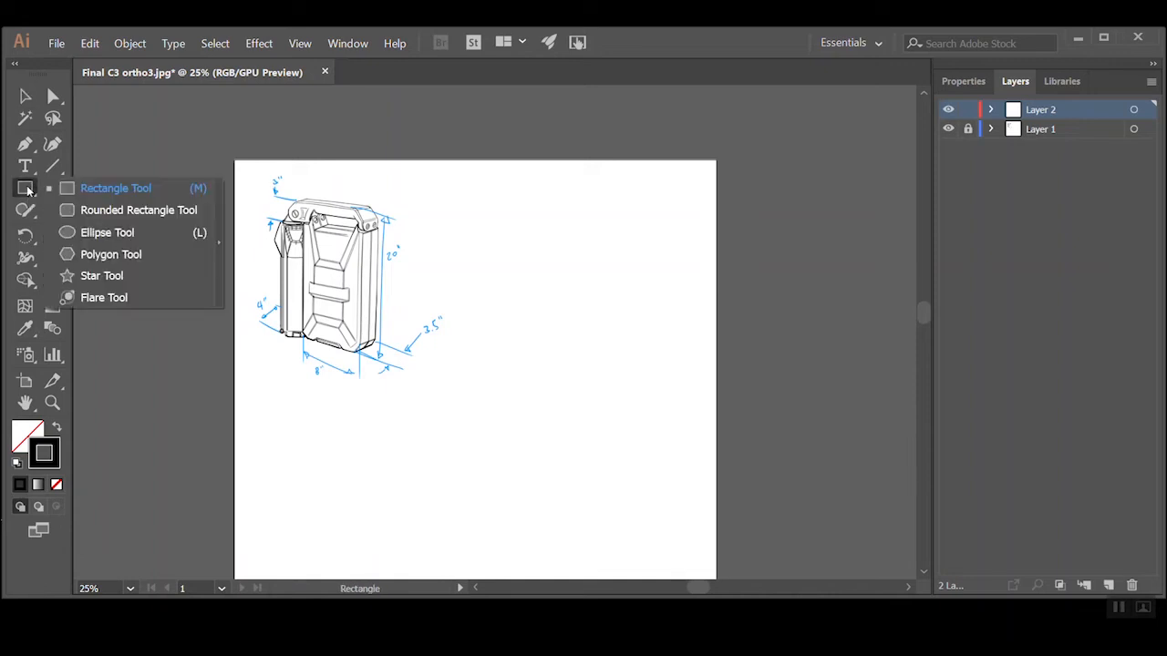
left_click(82, 188)
left_click_drag(561, 425, 544, 353)
left_click(544, 355, "ctrl+alt")
left_click(413, 230, "ctrl")
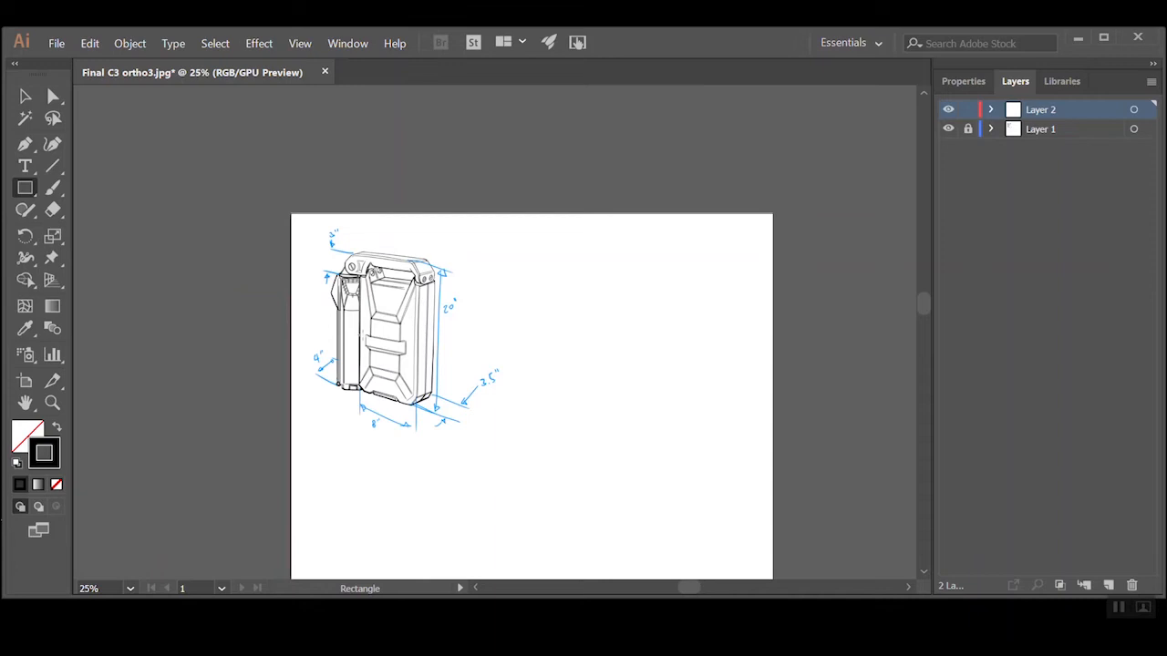
mouse_move(577, 488)
left_mouse_down()
mouse_move(584, 471)
mouse_move(492, 331)
mouse_move(516, 374)
mouse_move(527, 371)
mouse_move(486, 370)
mouse_move(494, 377)
left_mouse_up()
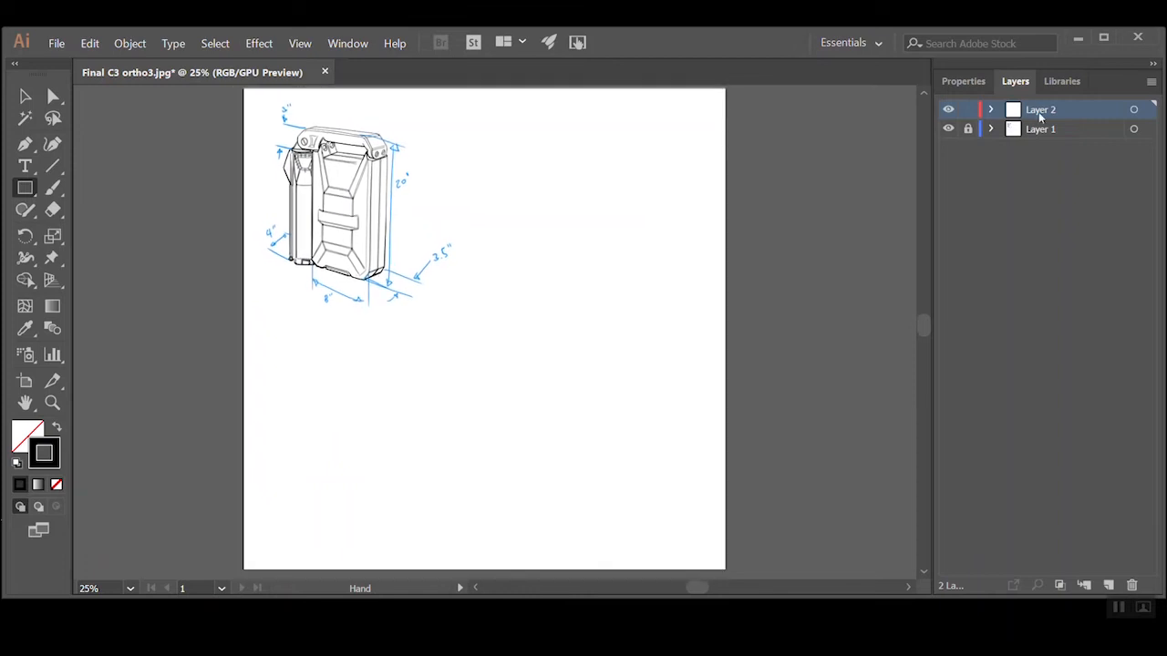
Add a new layer above Layer 2 and delete it again
left_click(1111, 585)
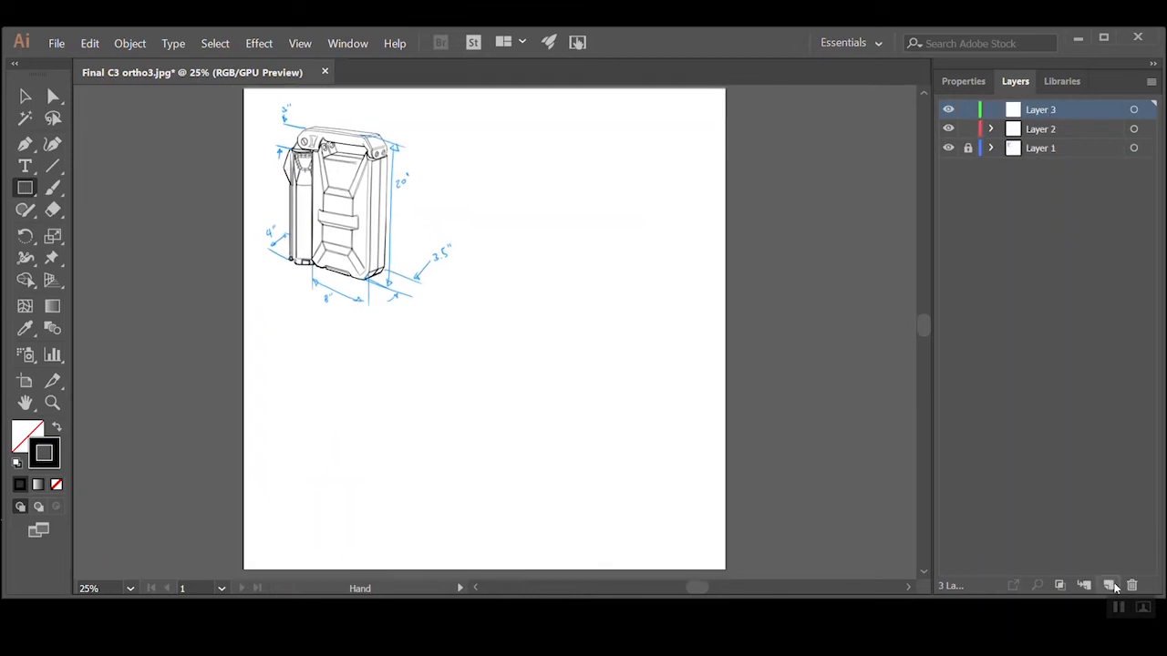
left_click(1131, 585)
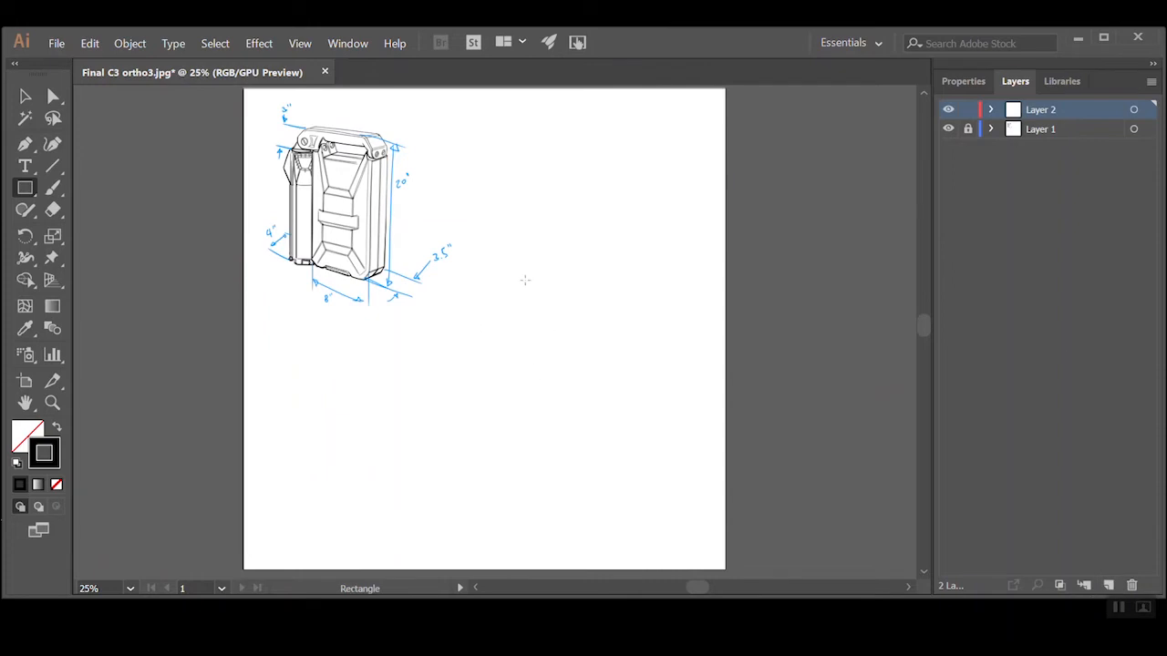
Draw a rectangle in the lower-right area of the artboard and size it 8 in wide by 20 in high
mouse_move(501, 270)
left_mouse_down()
mouse_move(599, 505)
mouse_move(634, 532)
left_mouse_up()
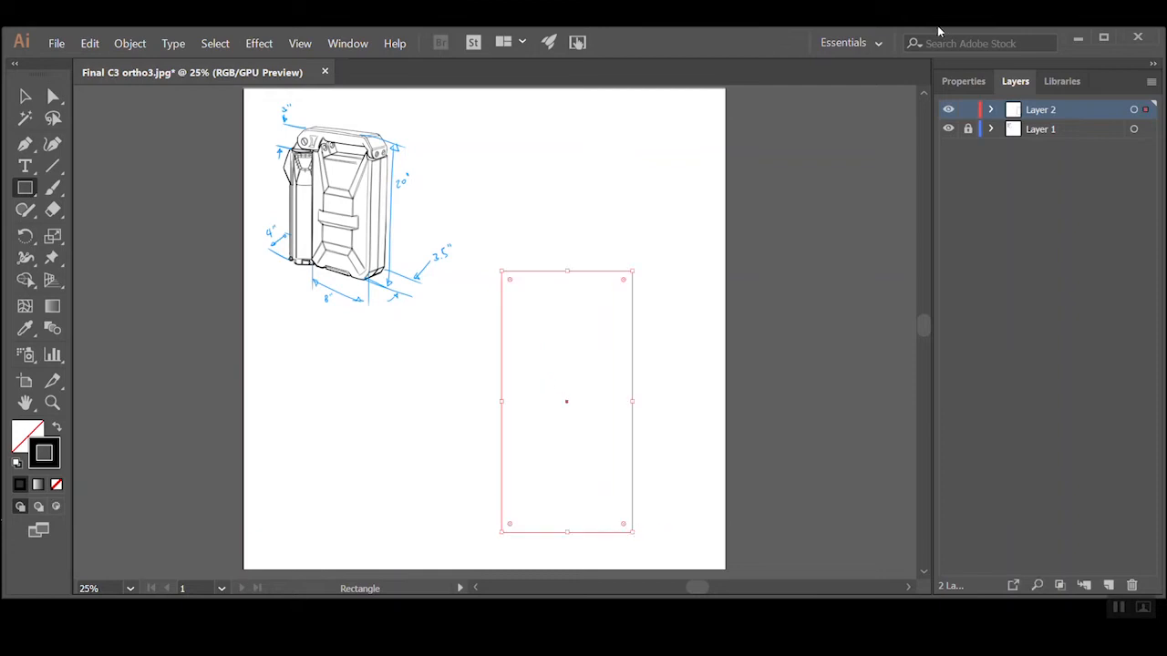
left_click(964, 81)
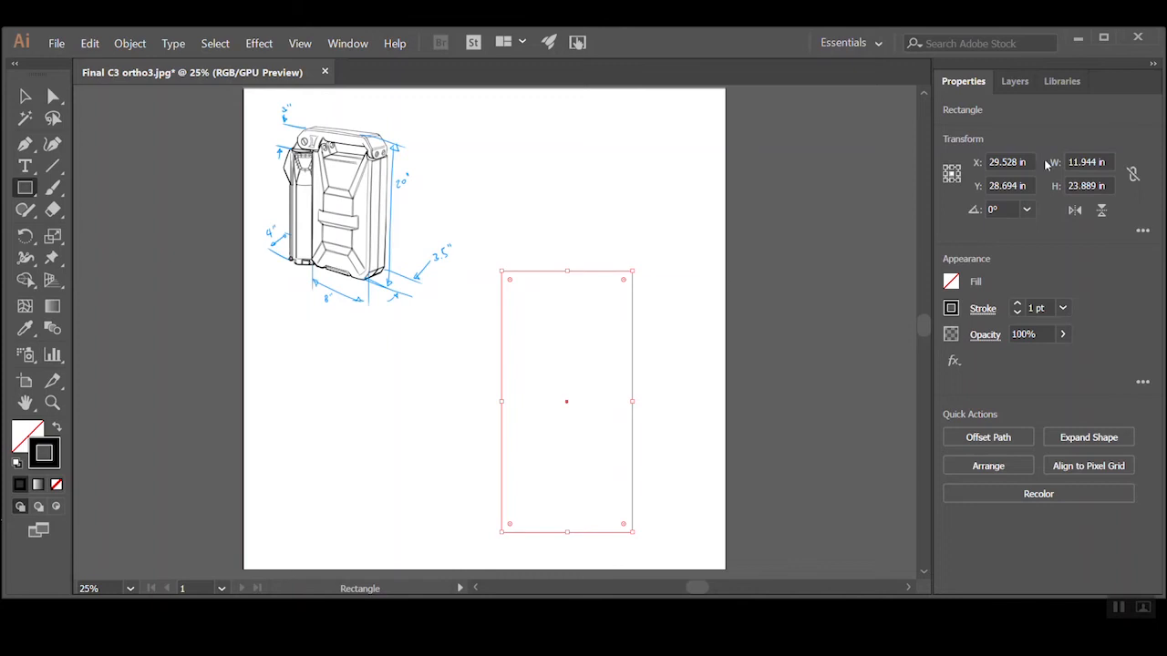
left_click_drag(1112, 162, 1038, 157)
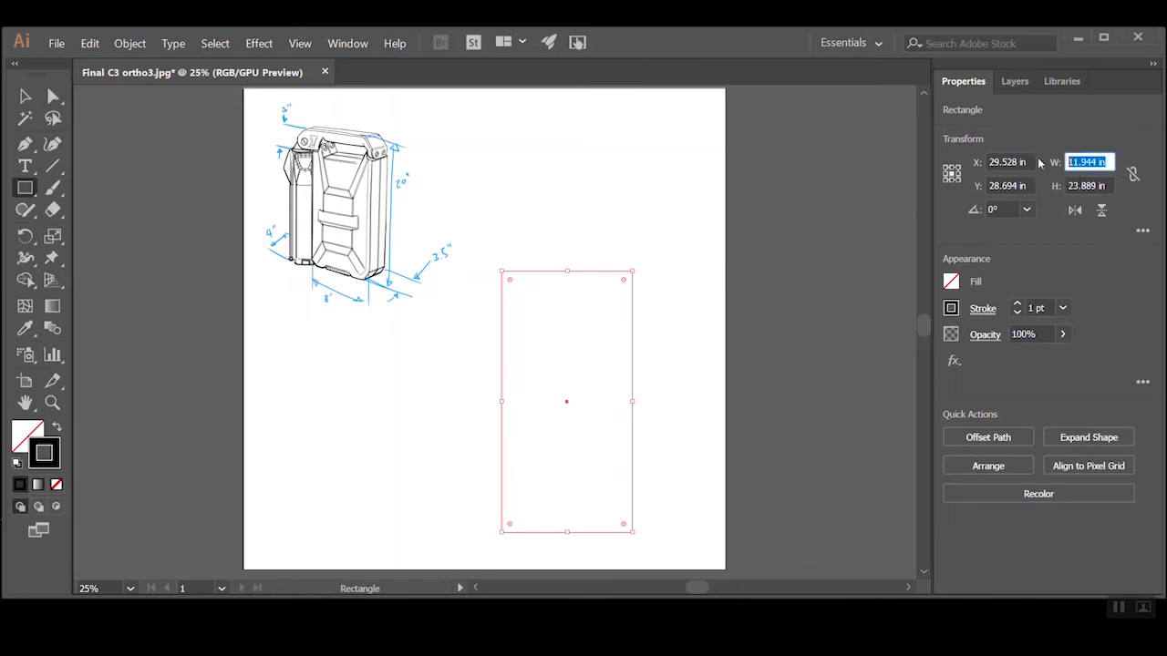
type("8")
key("Tab")
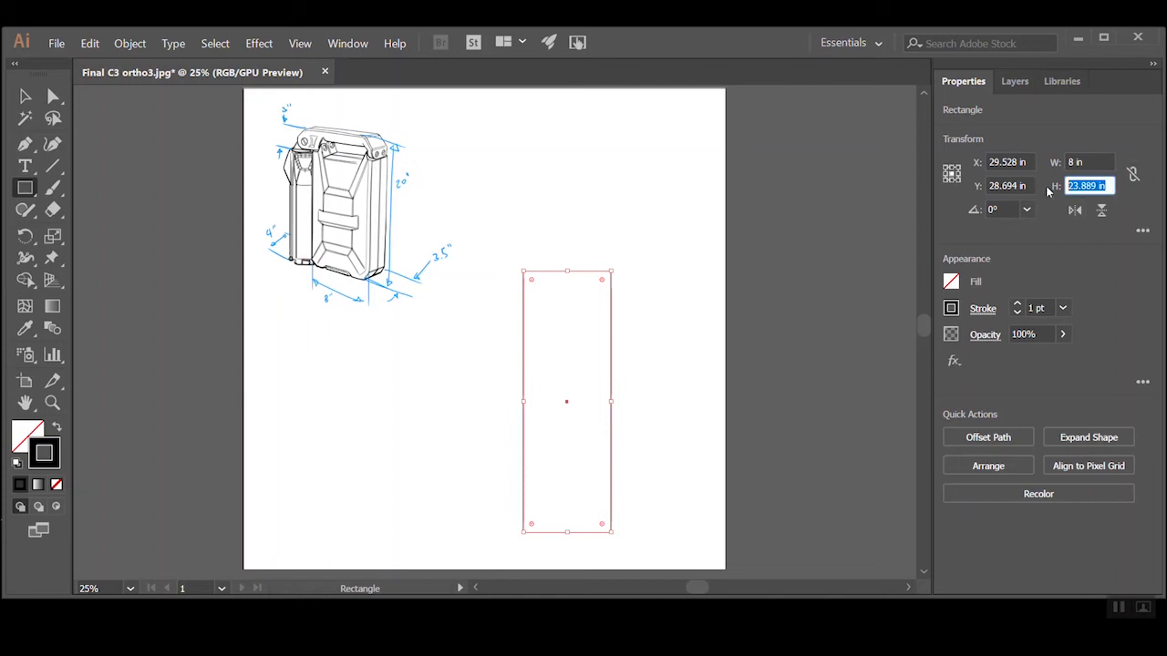
type("20")
key("Tab")
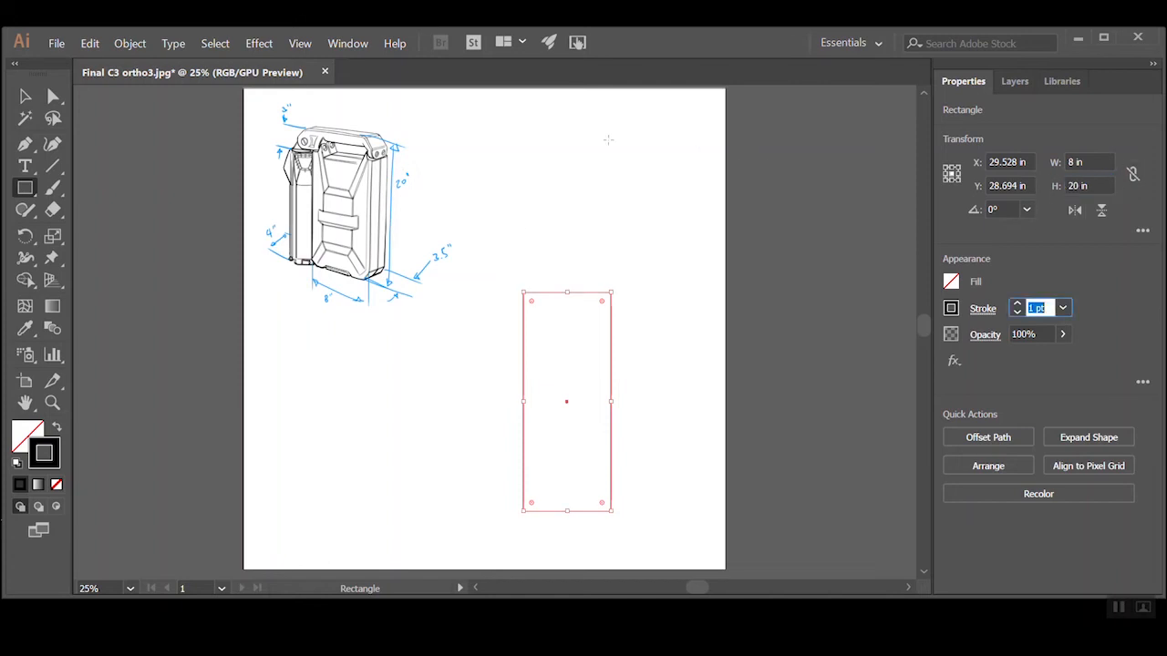
Move the 8 x 20 in rectangle slightly left and down on the artboard with the Selection tool
left_click(25, 96)
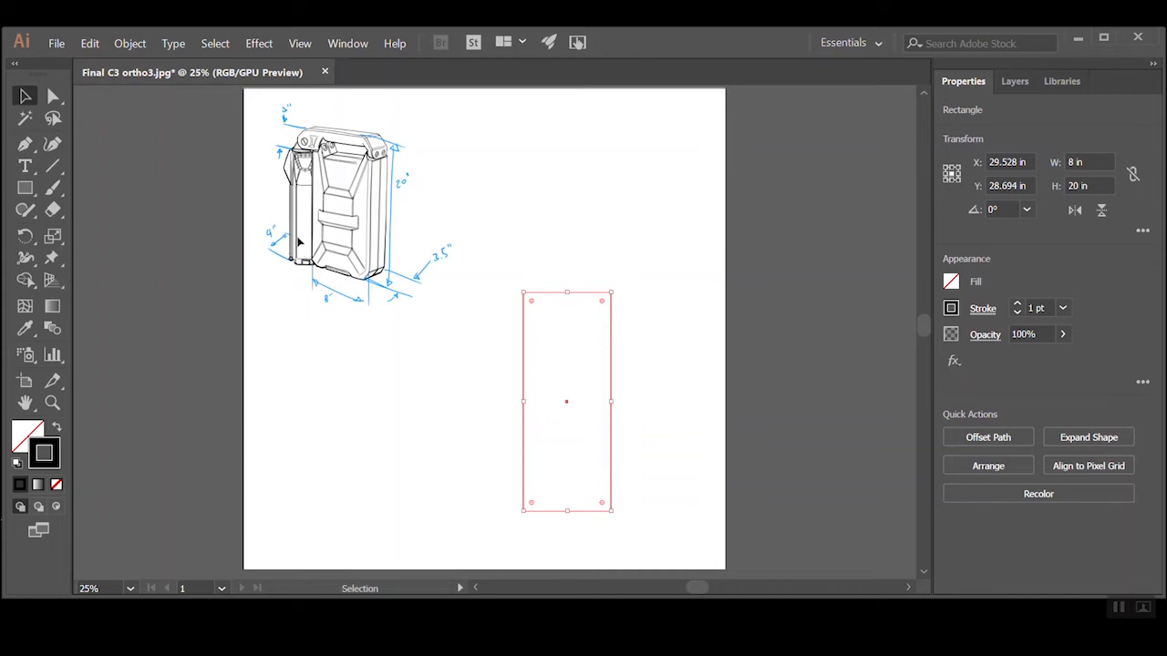
left_click(512, 271)
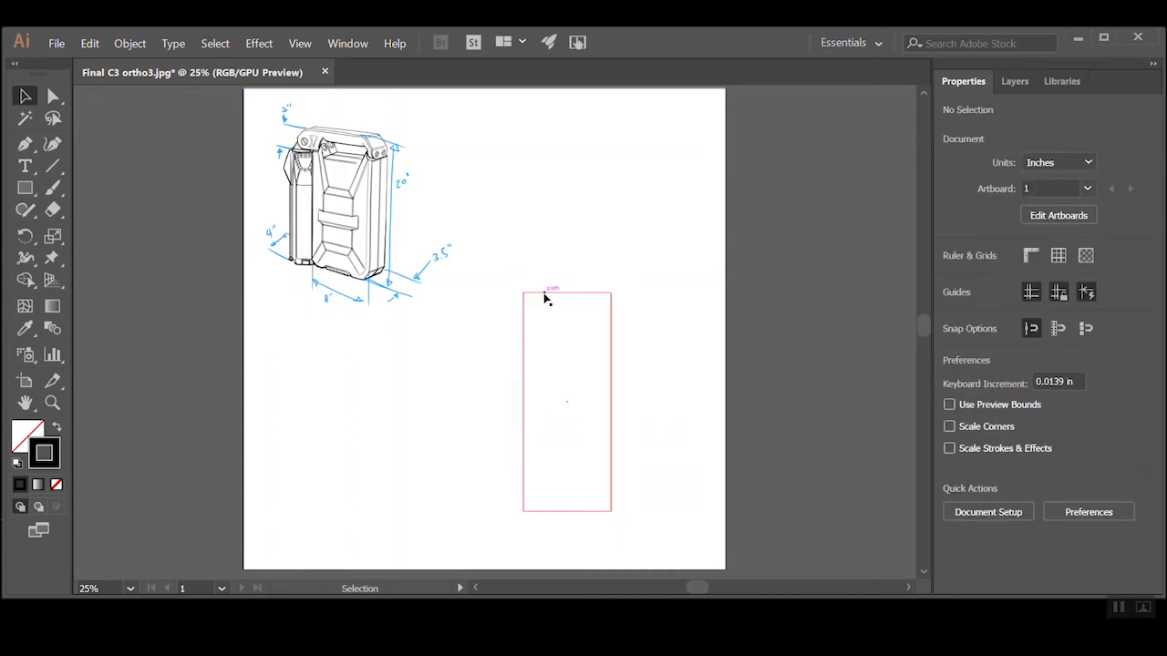
left_click(541, 296)
left_click_drag(540, 298, 516, 309)
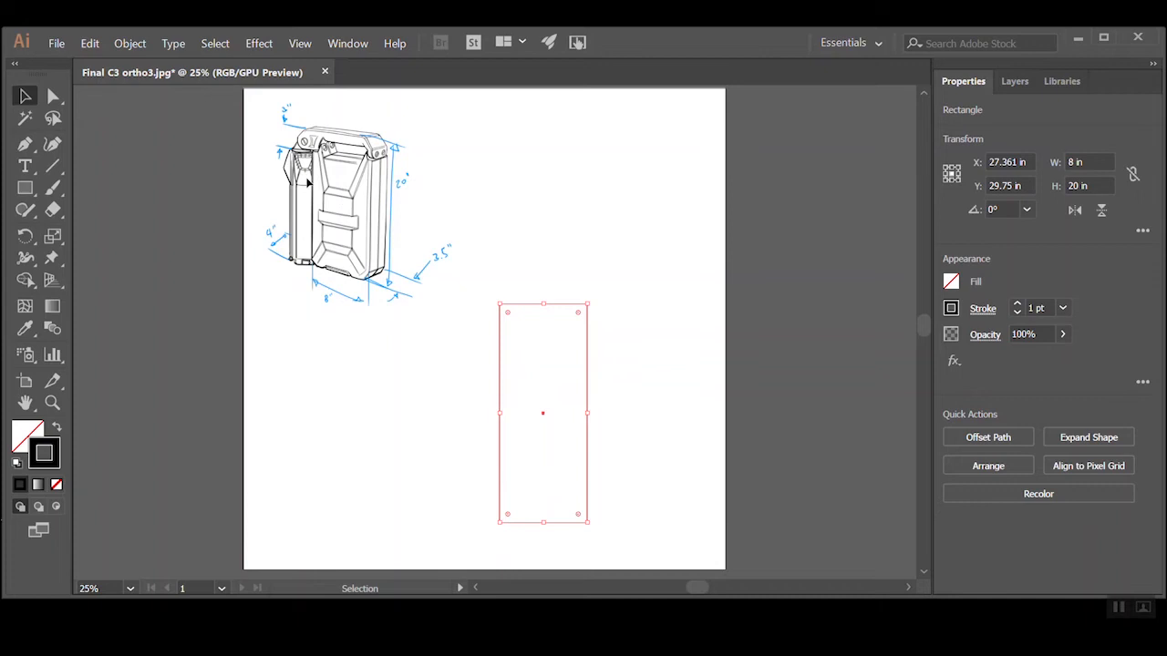
Duplicate the rectangle horizontally so the copy sits flush against the original's right edge
left_click_drag(523, 304, 607, 313)
left_click(692, 401)
left_click(671, 387)
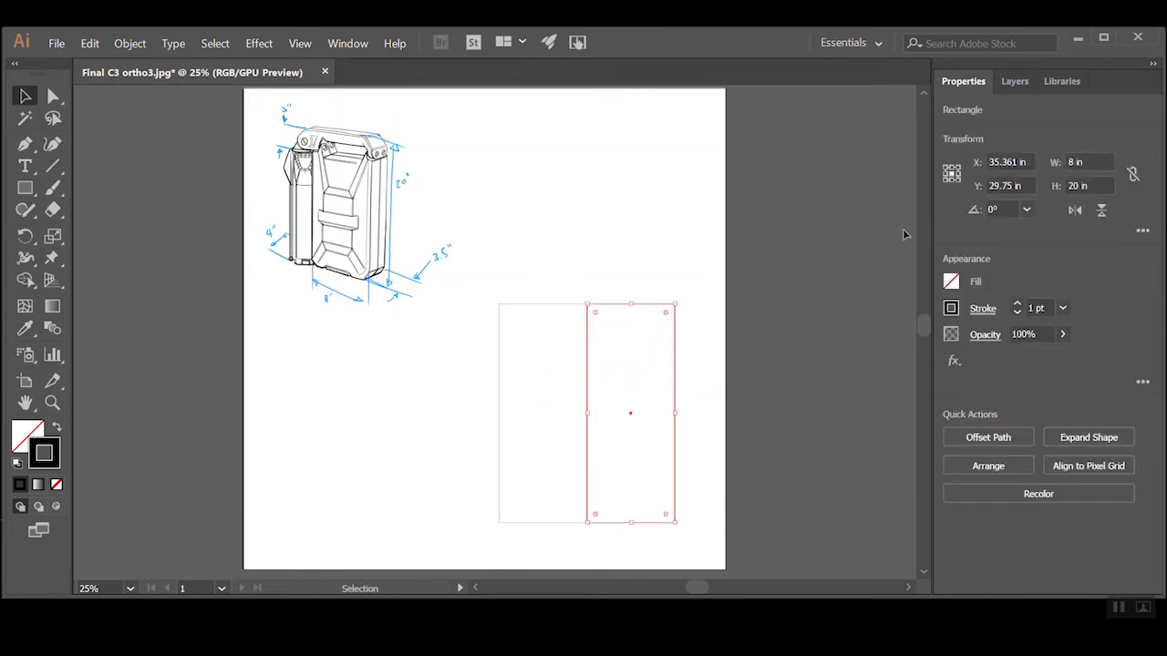
Set the copied rectangle's width to 4 in, snap it against the original rectangle's right edge, and deselect it
double_click(1087, 162)
type("4")
key("Tab")
left_click(663, 326)
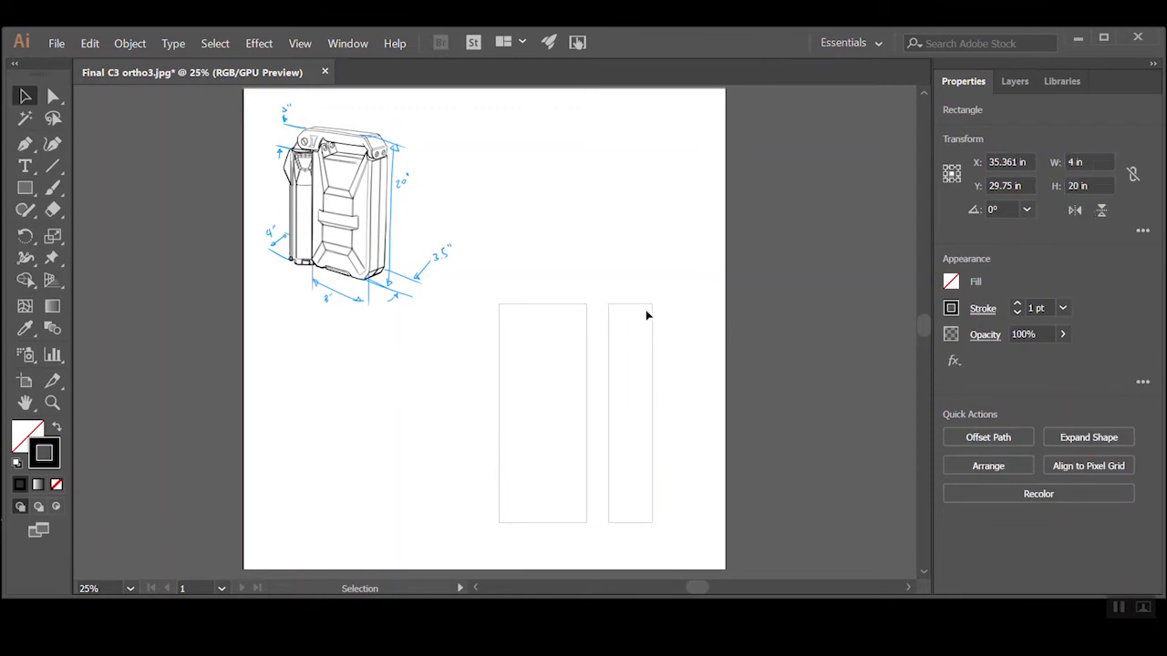
left_click_drag(638, 305, 613, 300)
left_click(599, 280)
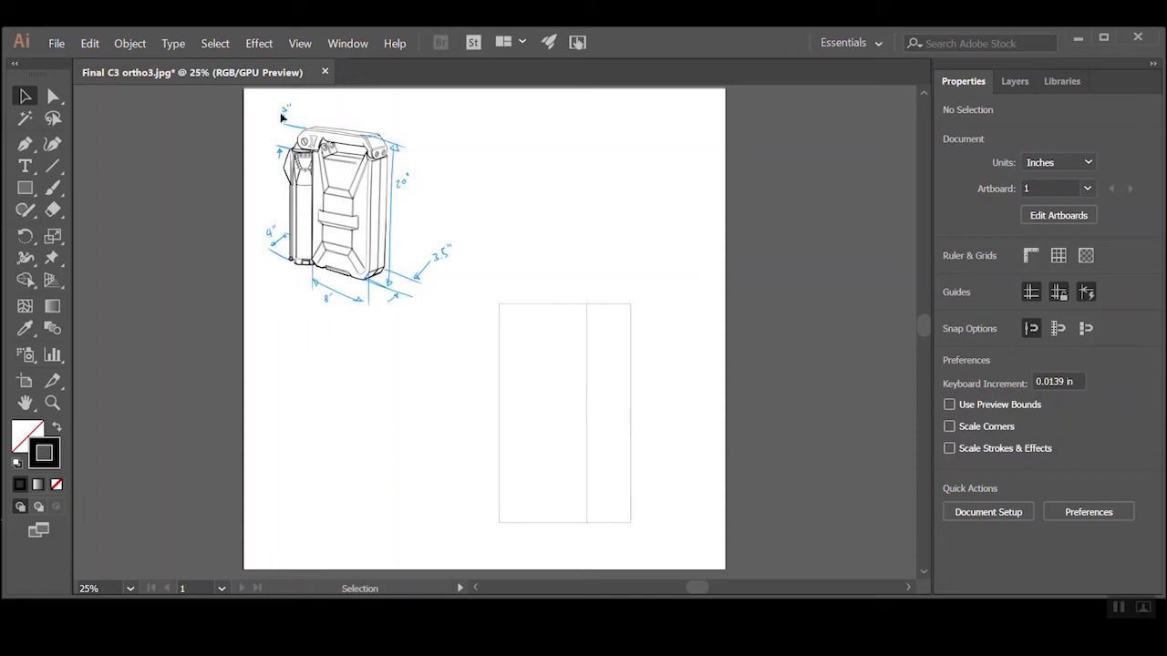
Draw a rectangle from the top-left corner of the first rectangle across both rectangles and set its height to 3 in
left_click(25, 188)
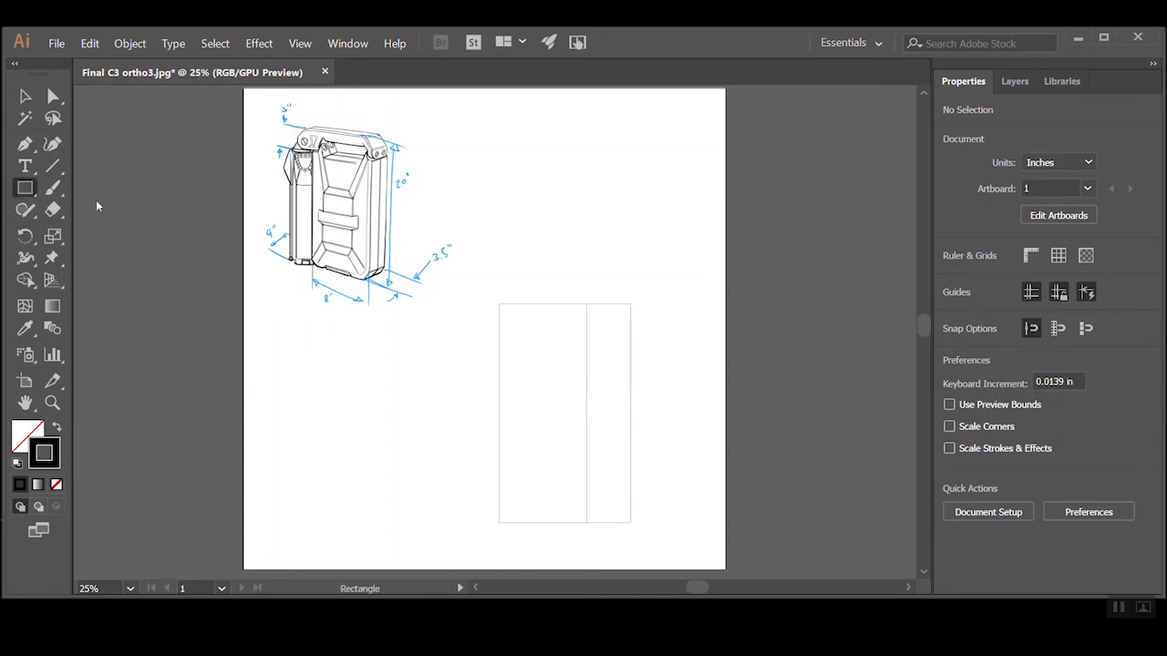
left_click_drag(498, 303, 683, 354)
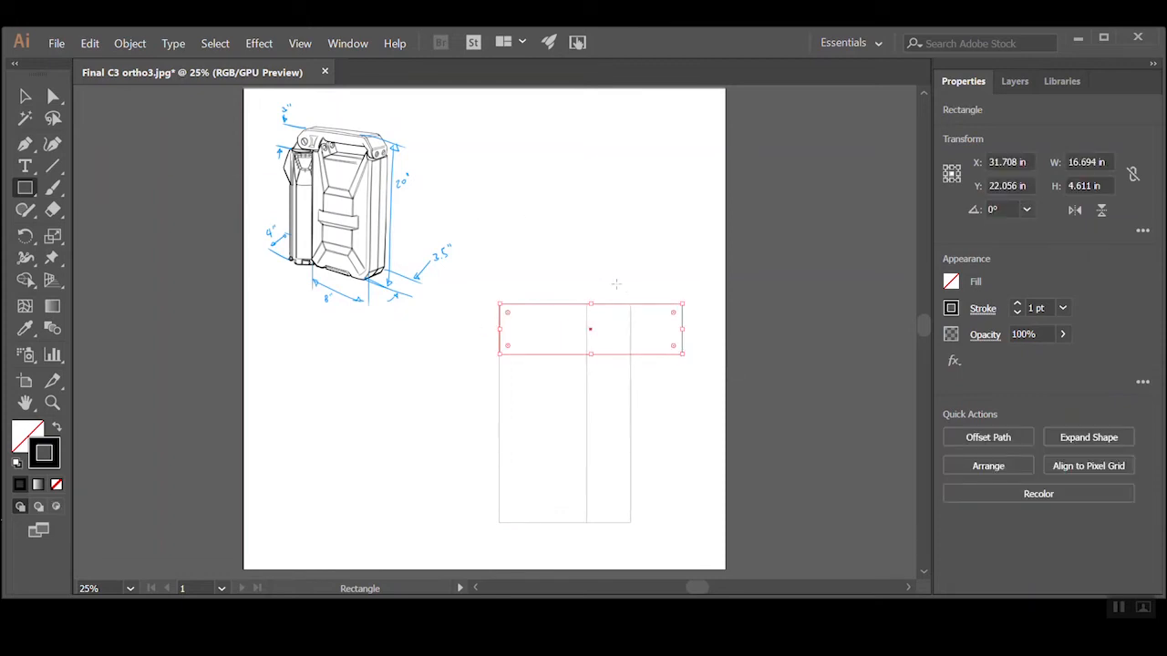
key("v")
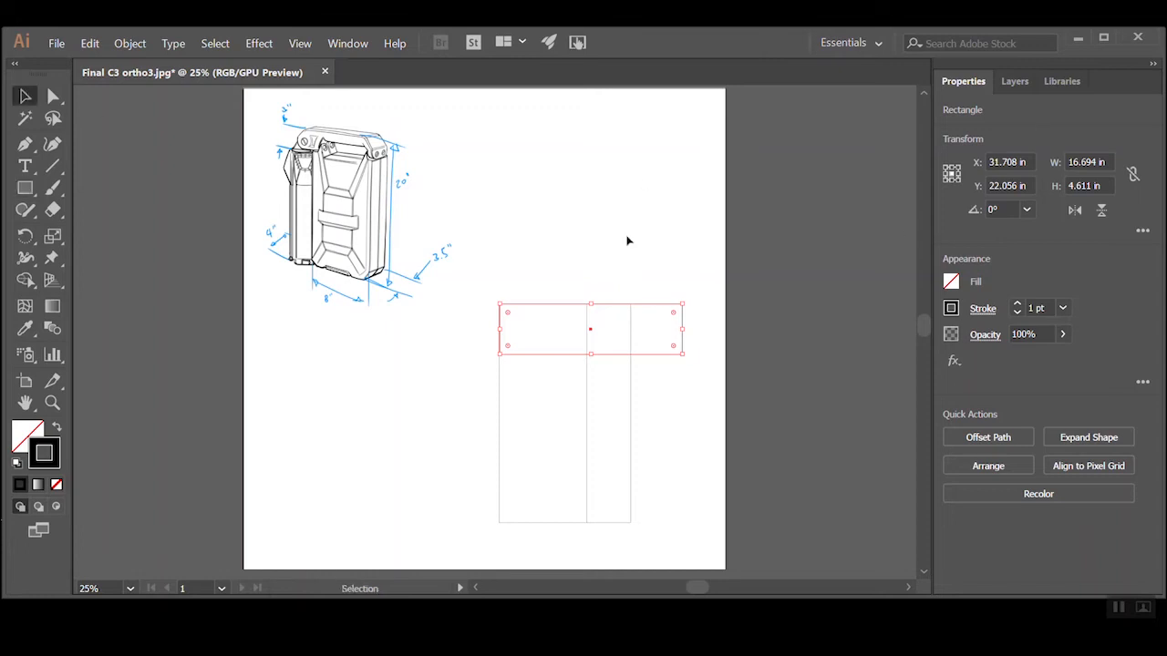
left_click(1103, 185)
type("3")
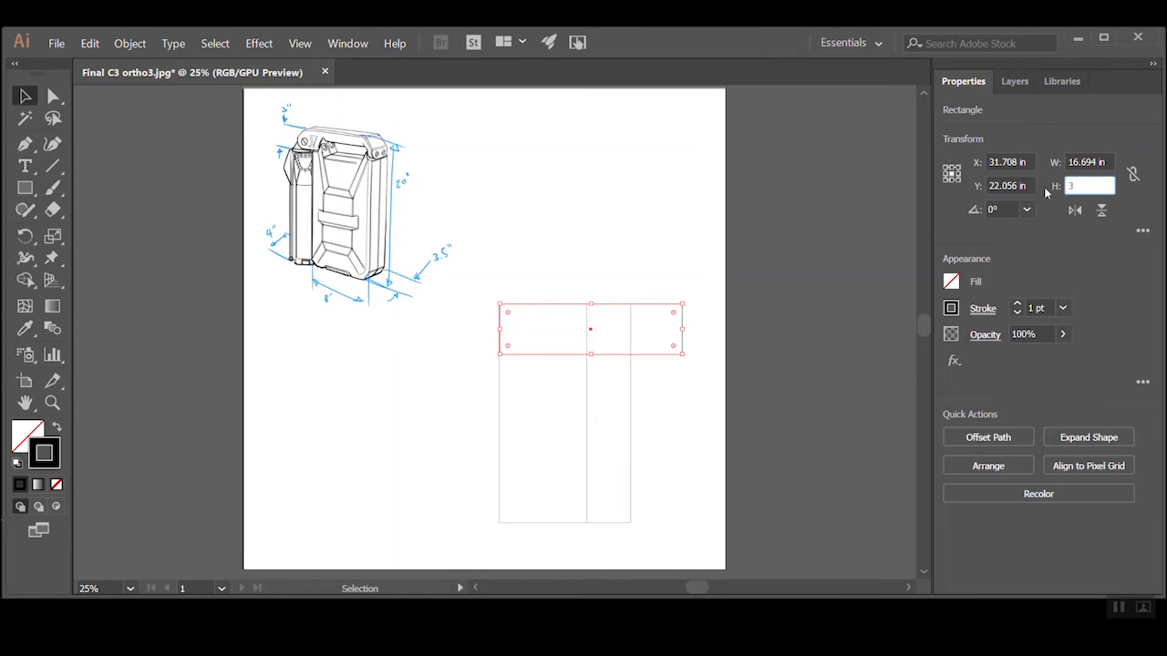
key("Tab")
Align the 3 in rectangle with the top-left corner of the pair, narrow it to their combined 12 in width, and deselect
left_click_drag(652, 315, 630, 318)
left_click(664, 308)
left_click(682, 320)
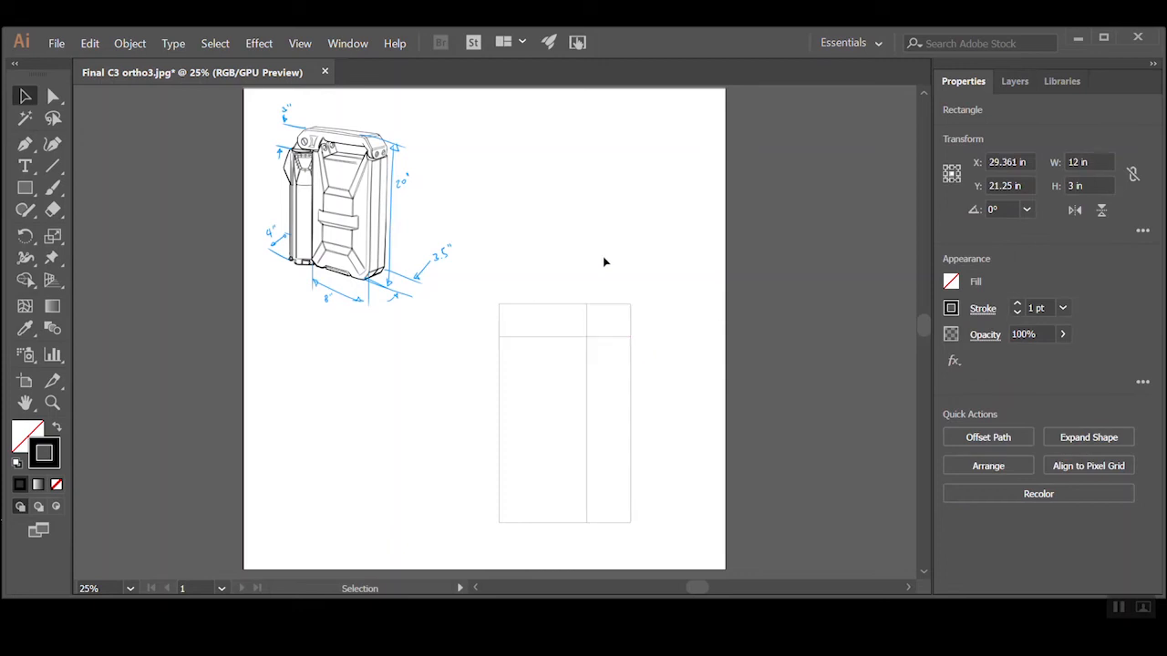
left_click(602, 256)
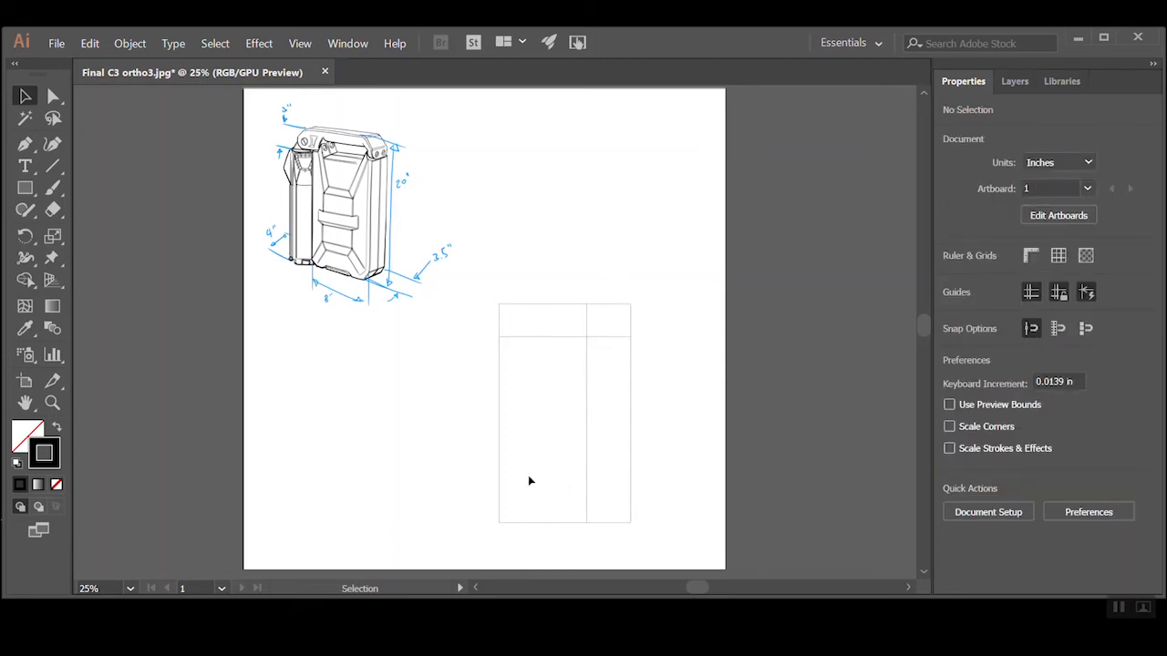
Duplicate the 12 in wide, 3 in high rectangle straight up so the copy sits above the front view
left_click(24, 188)
left_click(20, 98)
left_click_drag(532, 338, 535, 247)
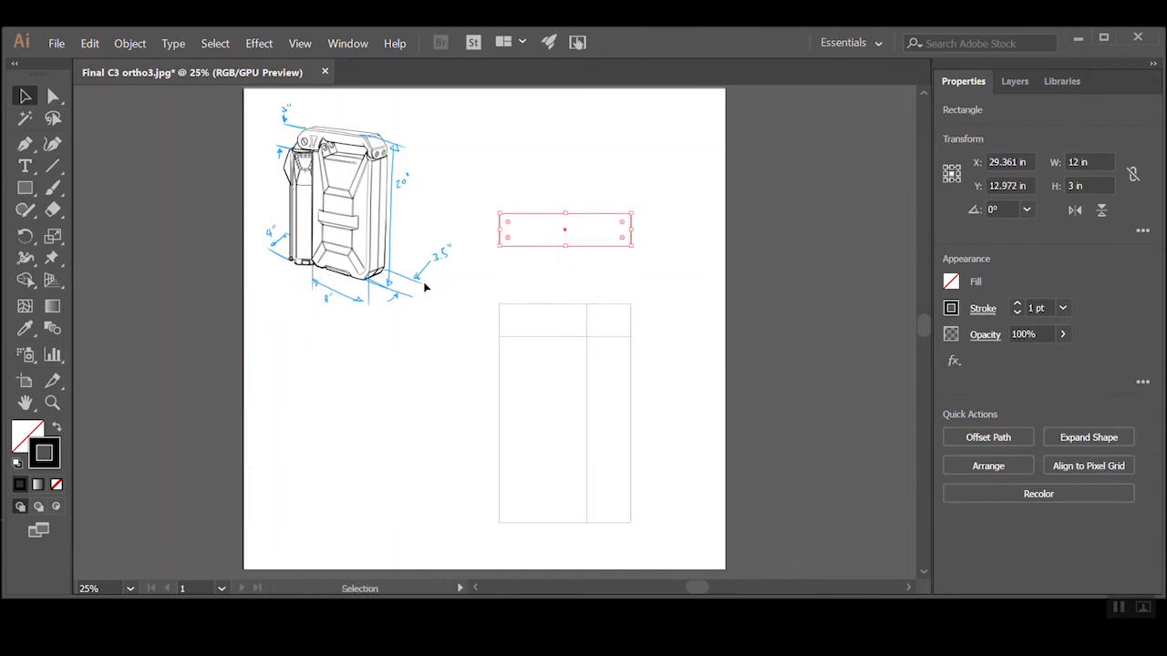
Set the copied rectangle's height to 3.5 in and deselect it
left_click(1097, 185)
type("3")
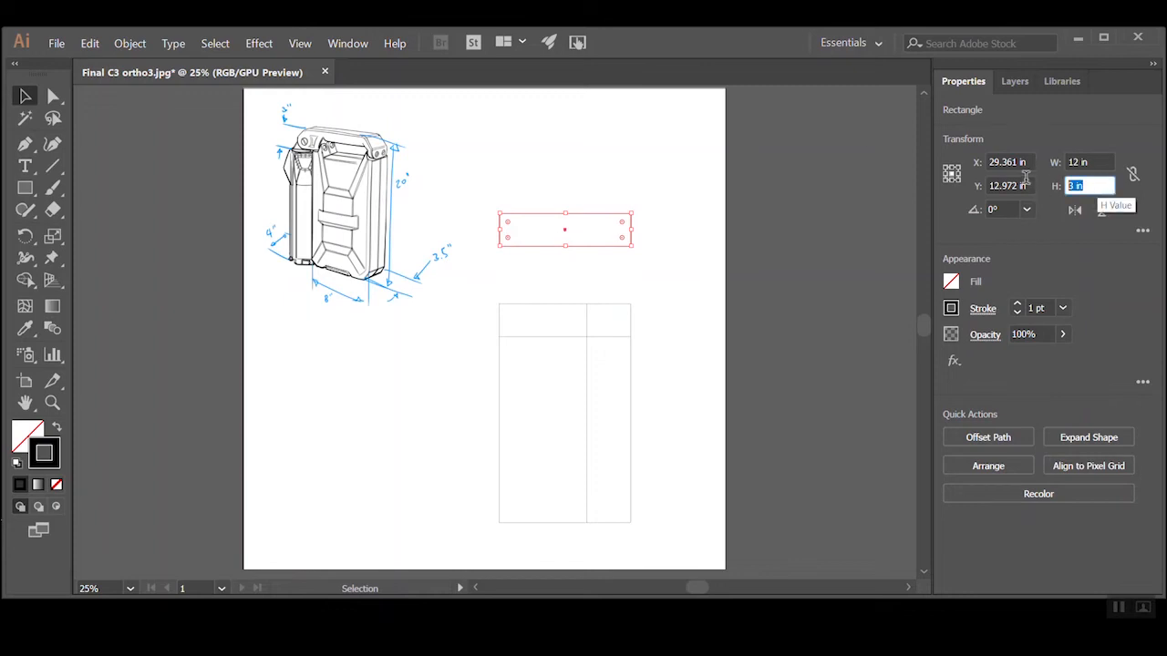
type(".5")
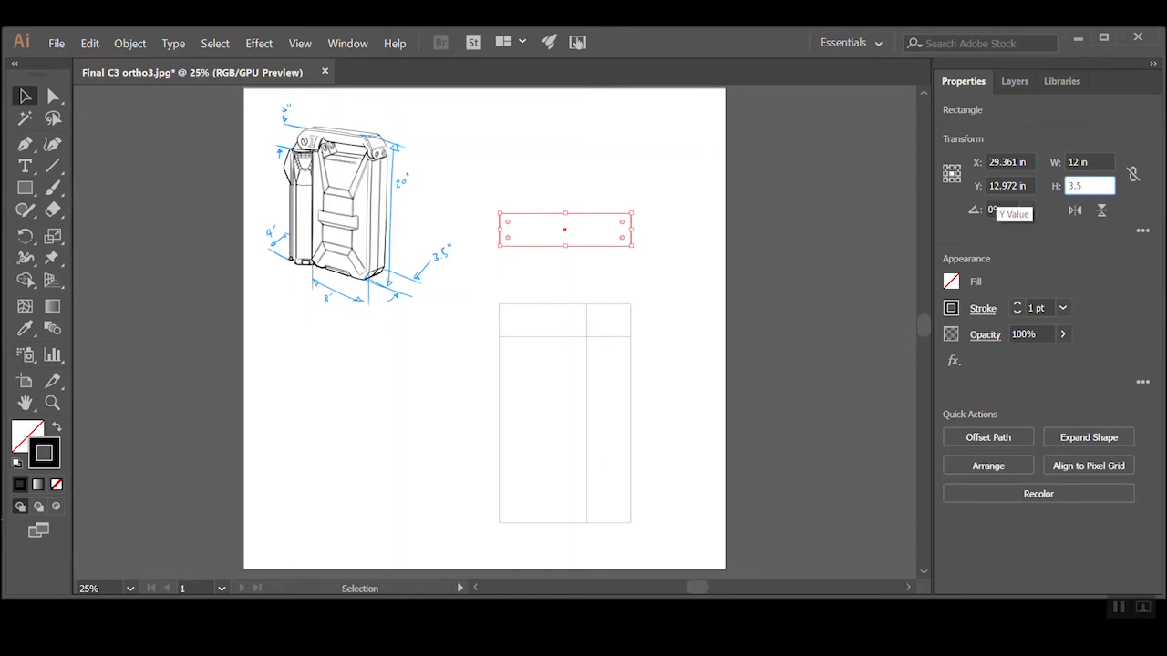
key("Tab")
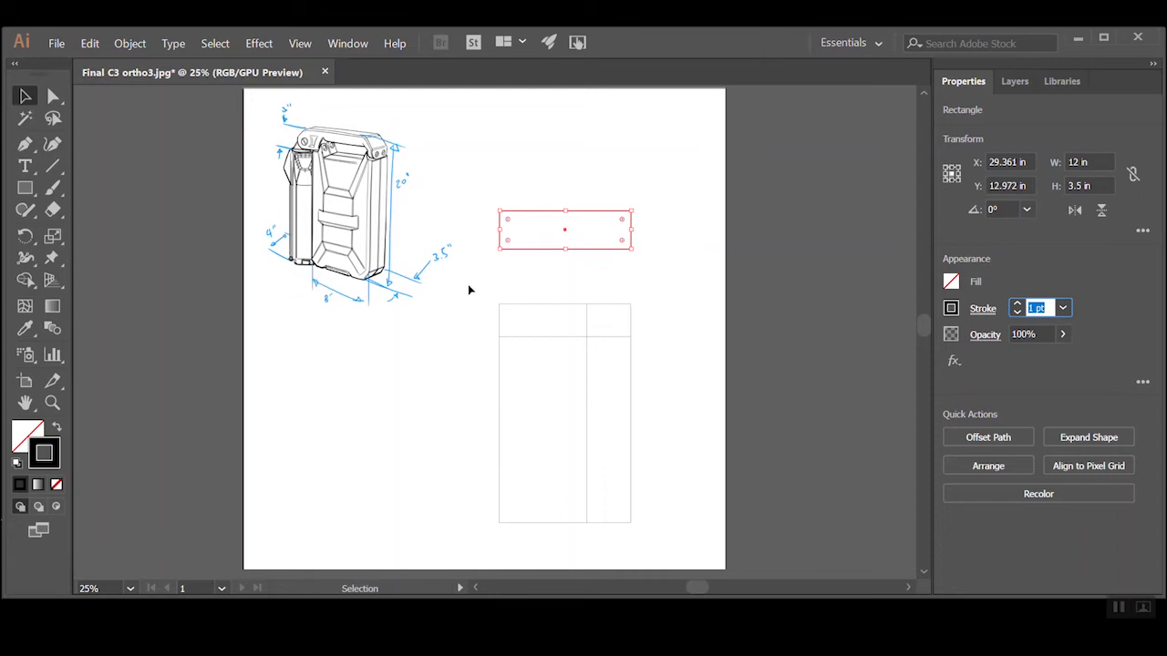
left_click(535, 279)
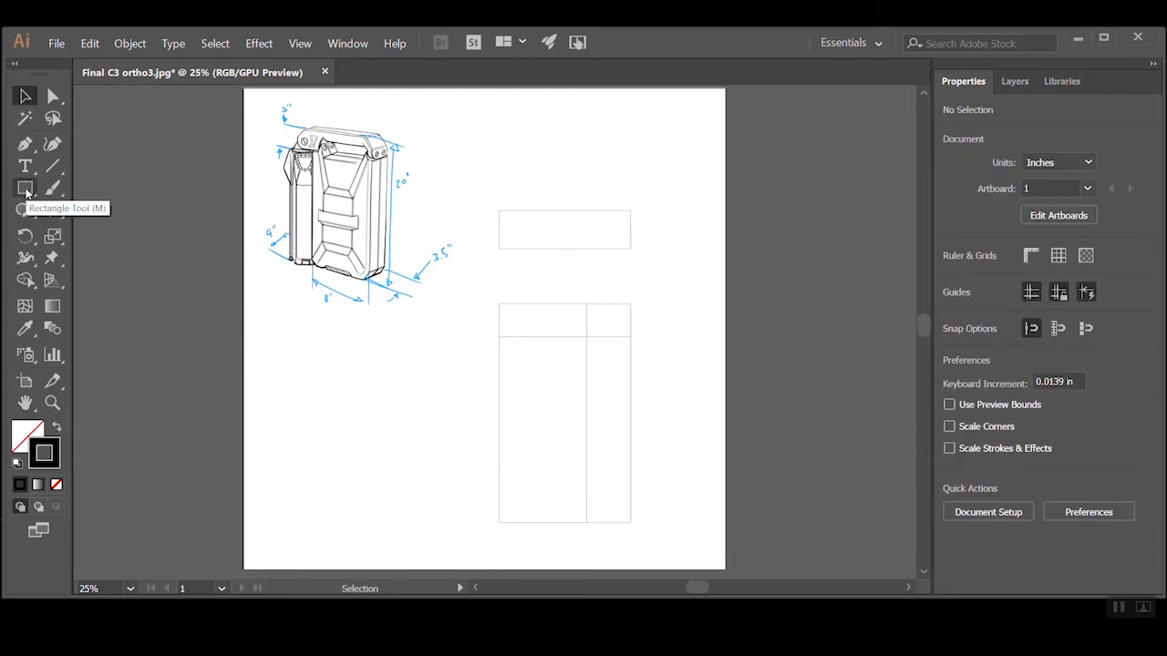
Stretch the 4 in wide, 20 in high rectangle up to the top edge of the upper rectangle and deselect it
left_click(588, 373)
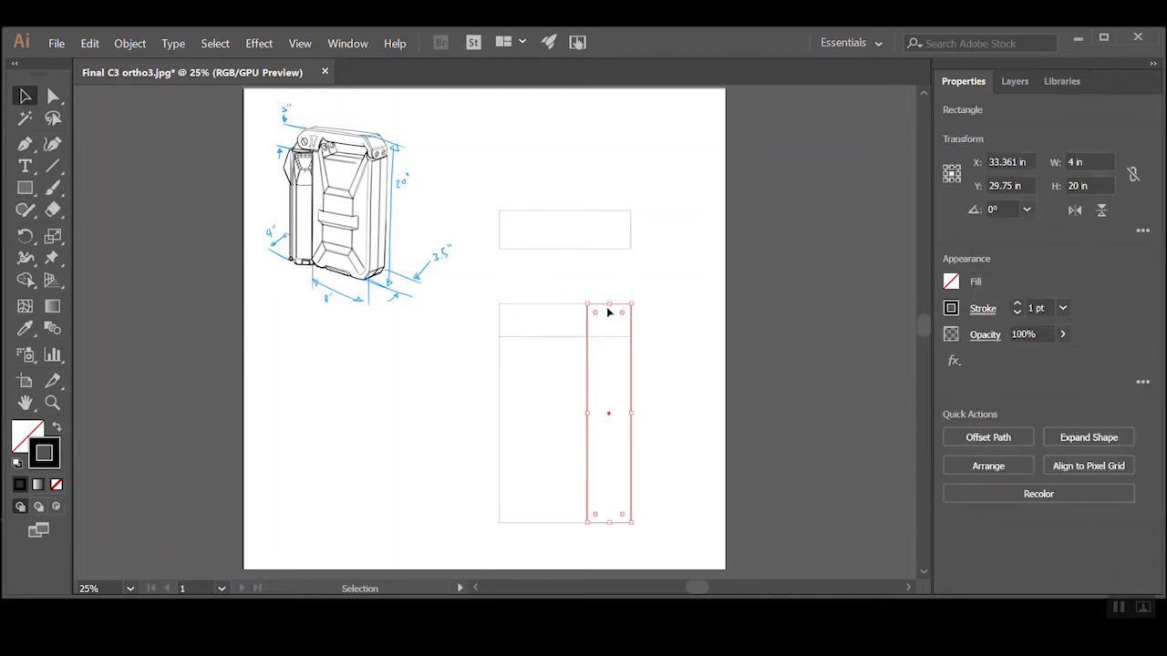
left_click_drag(610, 305, 610, 210)
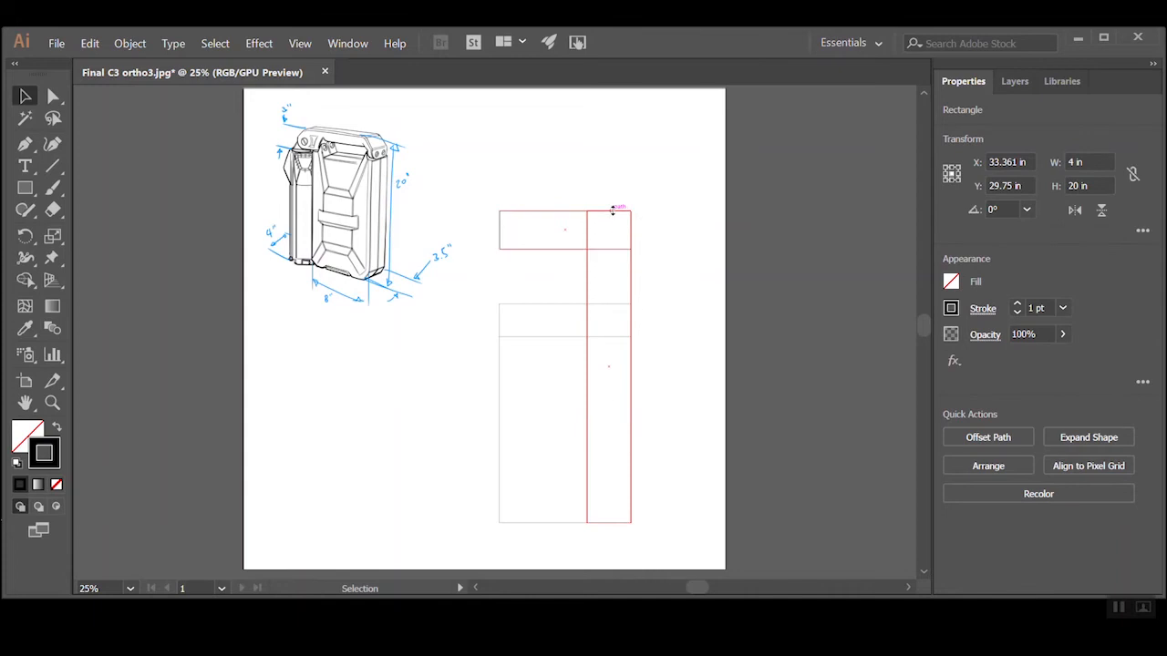
left_click(586, 186)
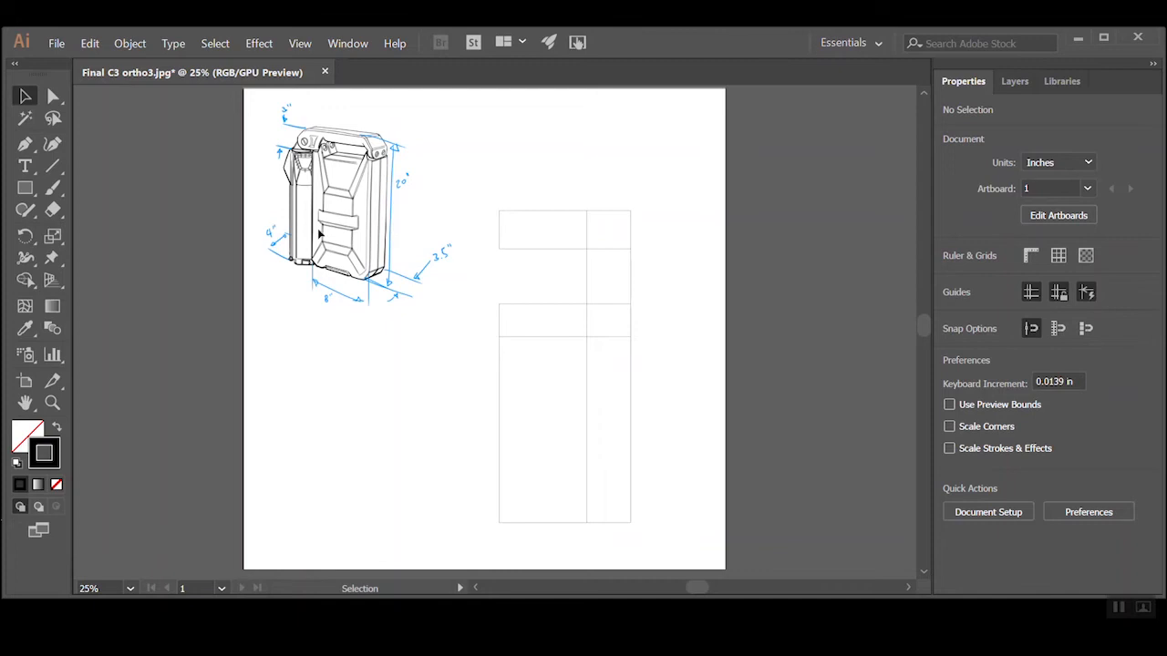
Create a 4 x 4 in rectangle near the 4 in wide section of the upper view
left_click(25, 188)
left_click(628, 235, "ctrl")
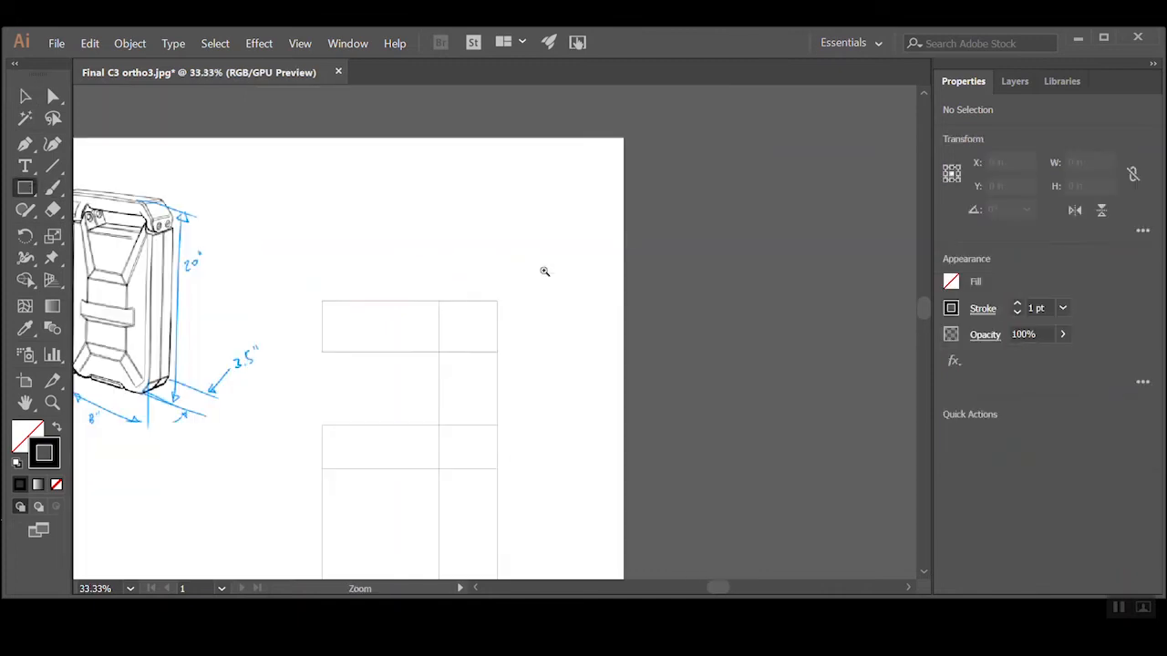
left_click(454, 274)
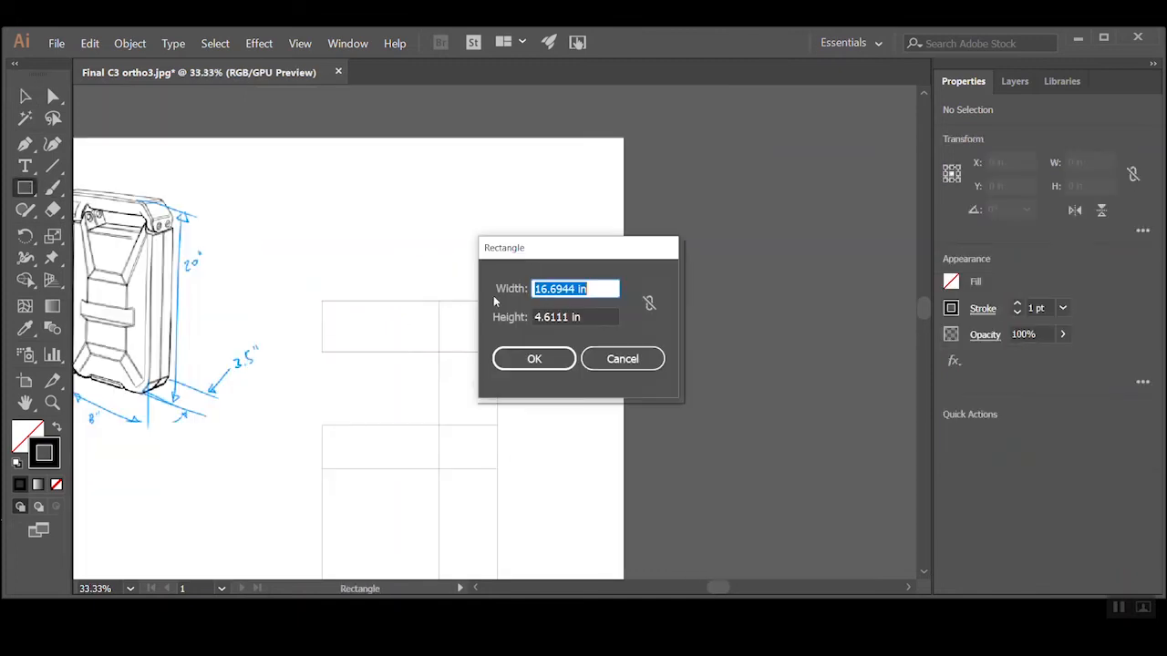
type("4")
key("Tab")
type("4")
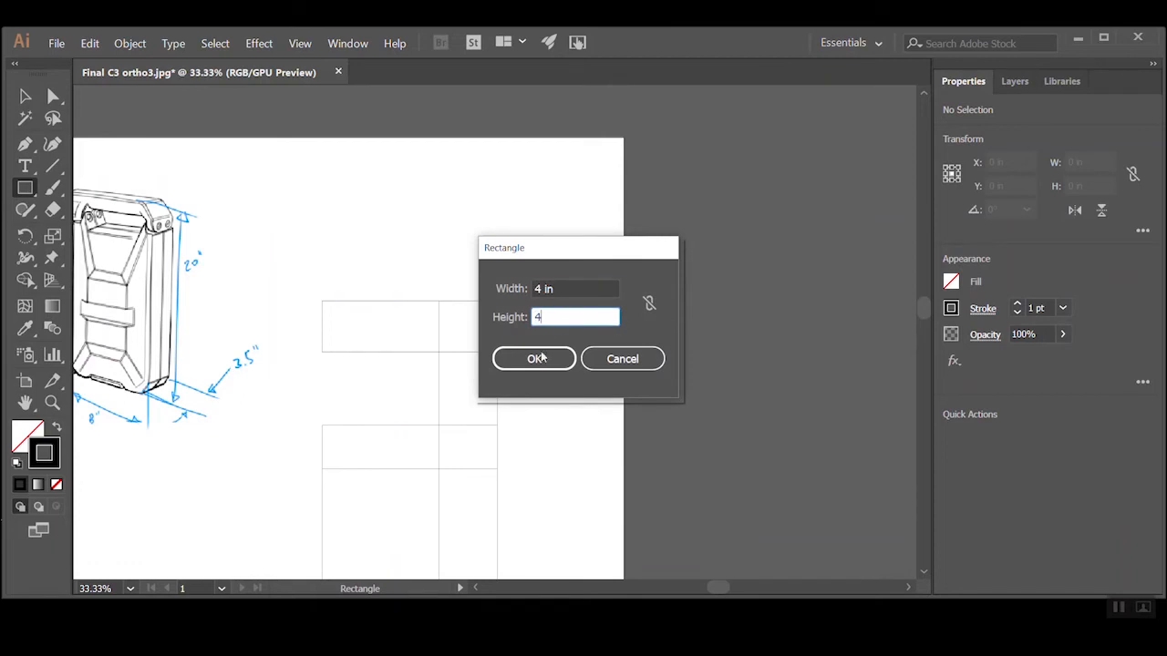
left_click(534, 358)
key("v")
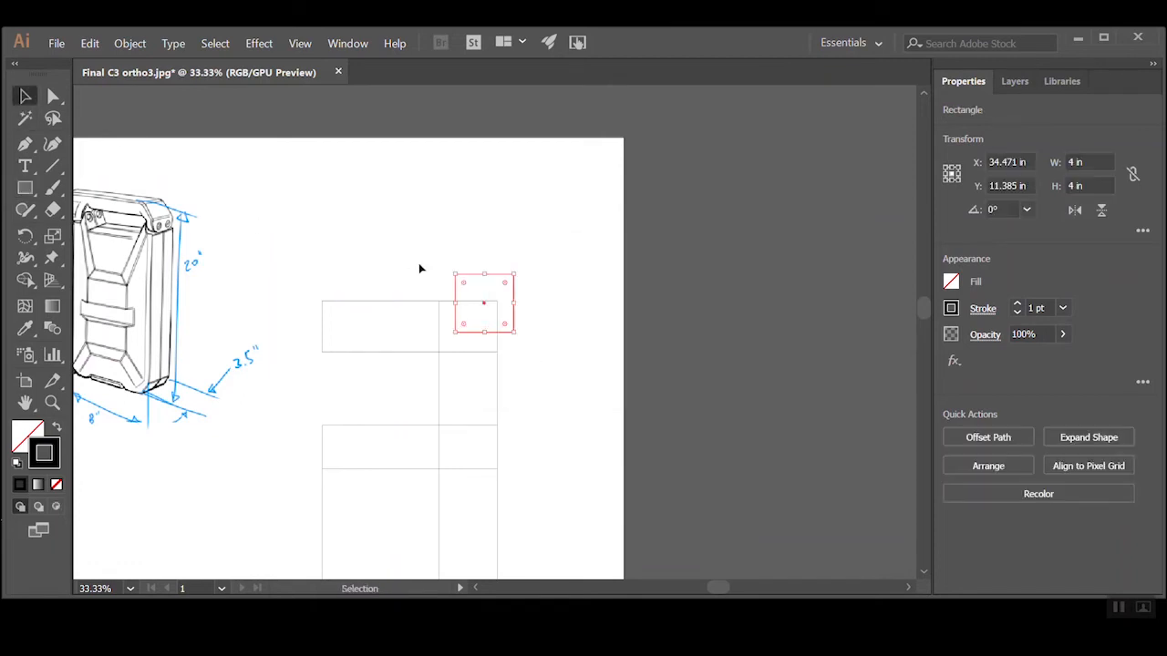
Align the 4 in square with the 4 in wide column, centered vertically on the 3.5 in high rectangle, and deselect it
left_click_drag(468, 275, 450, 303)
left_click(414, 268)
left_click(516, 285, "ctrl+alt")
left_click_drag(434, 454, 594, 319)
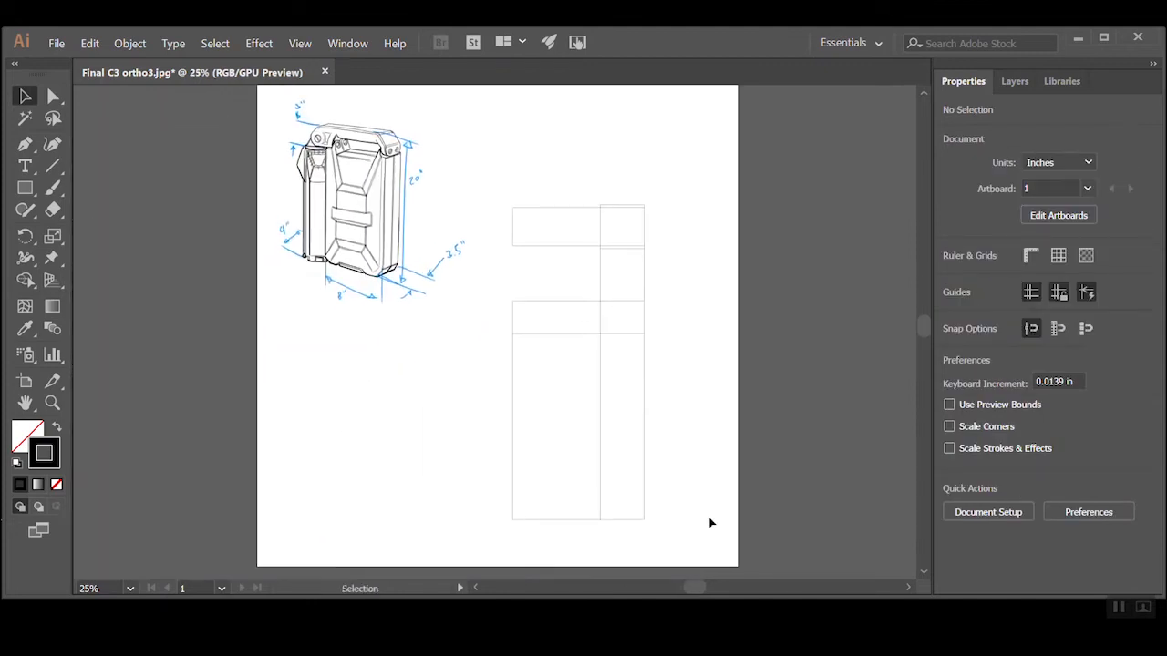
Switch to the Photos app to view the "ortho projection 1st vs 3rd" reference image
key("F7")
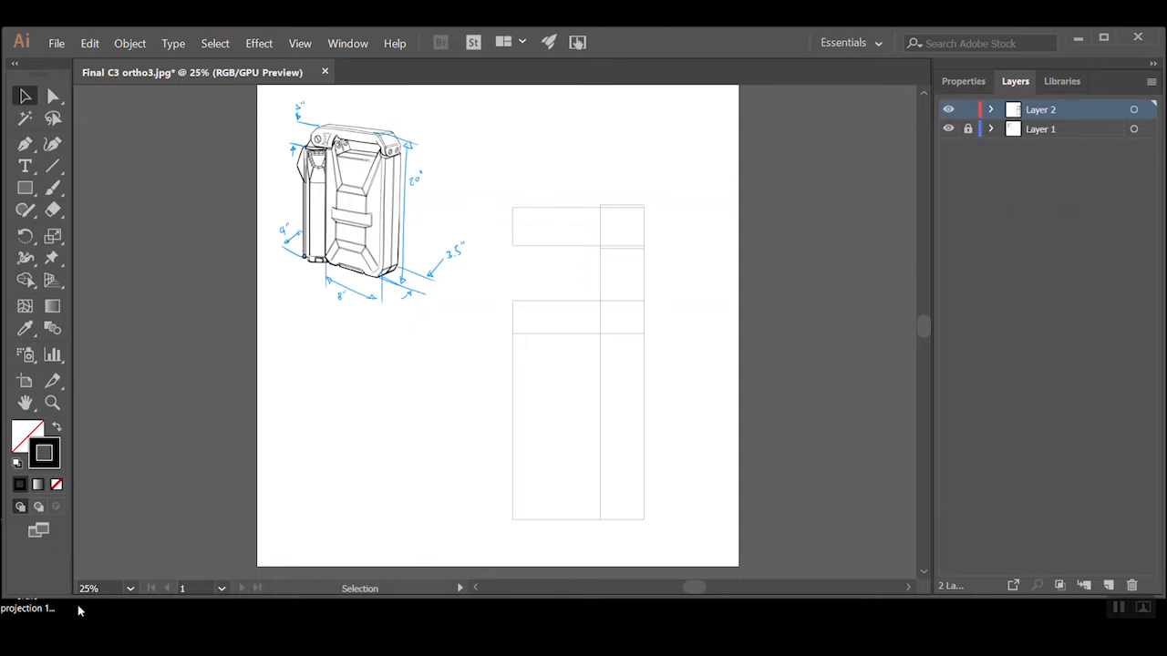
left_click(16, 612)
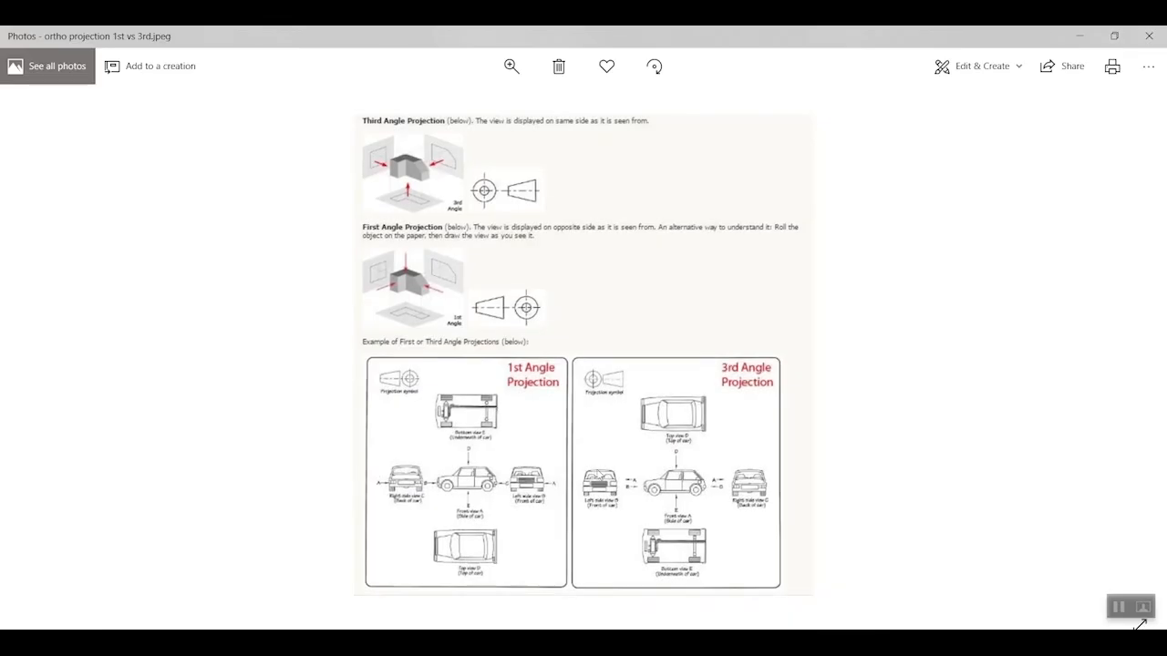
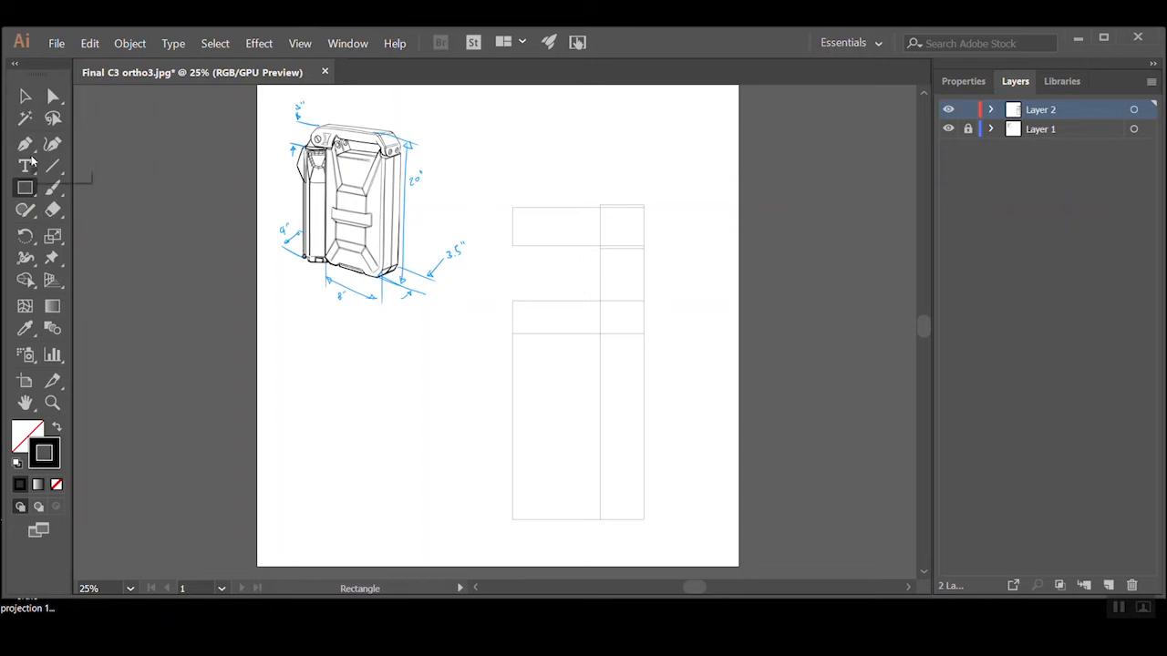
Start a new rectangle in the empty space beside the front view, entering 3.5 in for width and 20 in for height
left_click(25, 96)
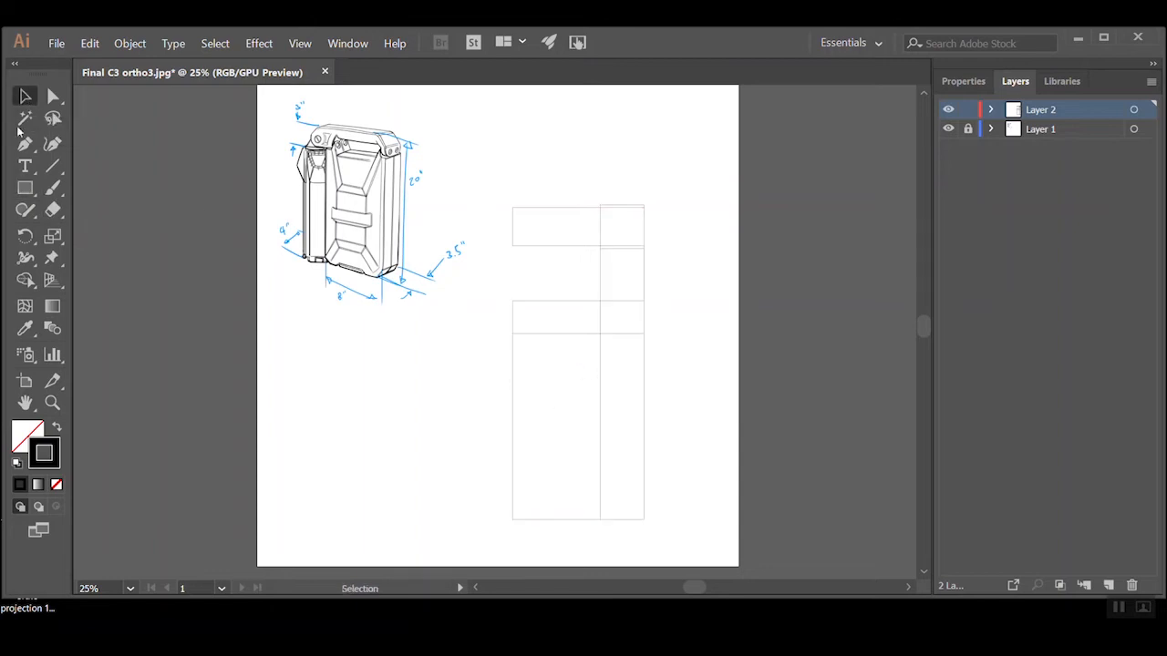
left_click(25, 188)
left_click(428, 362)
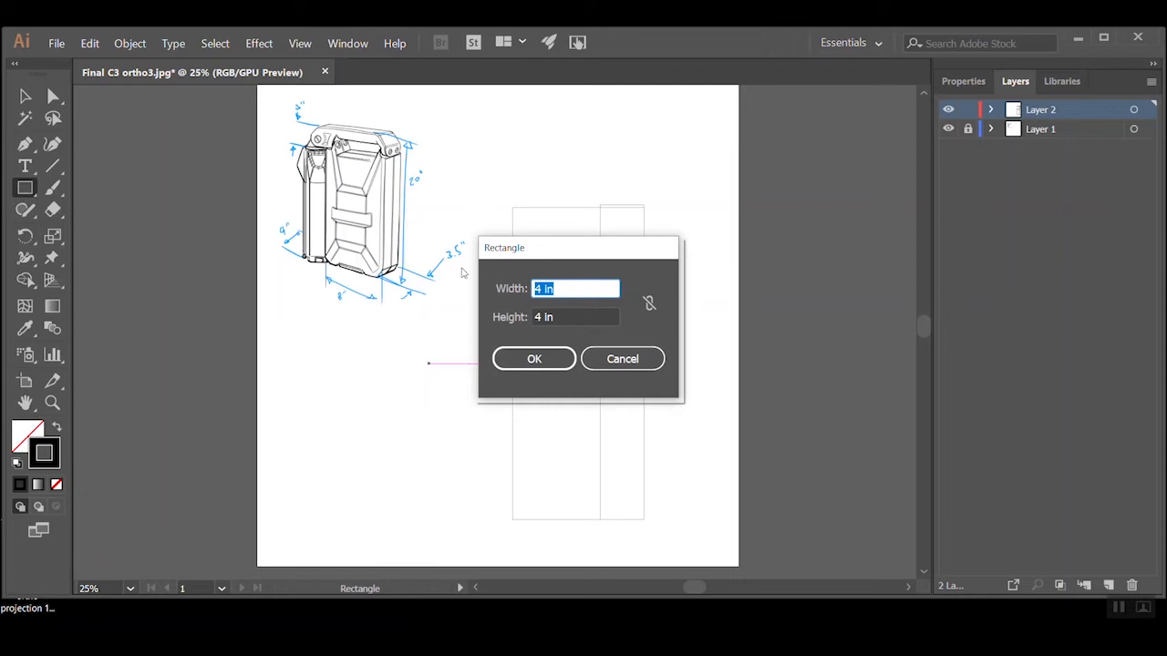
left_click(563, 316)
type("20")
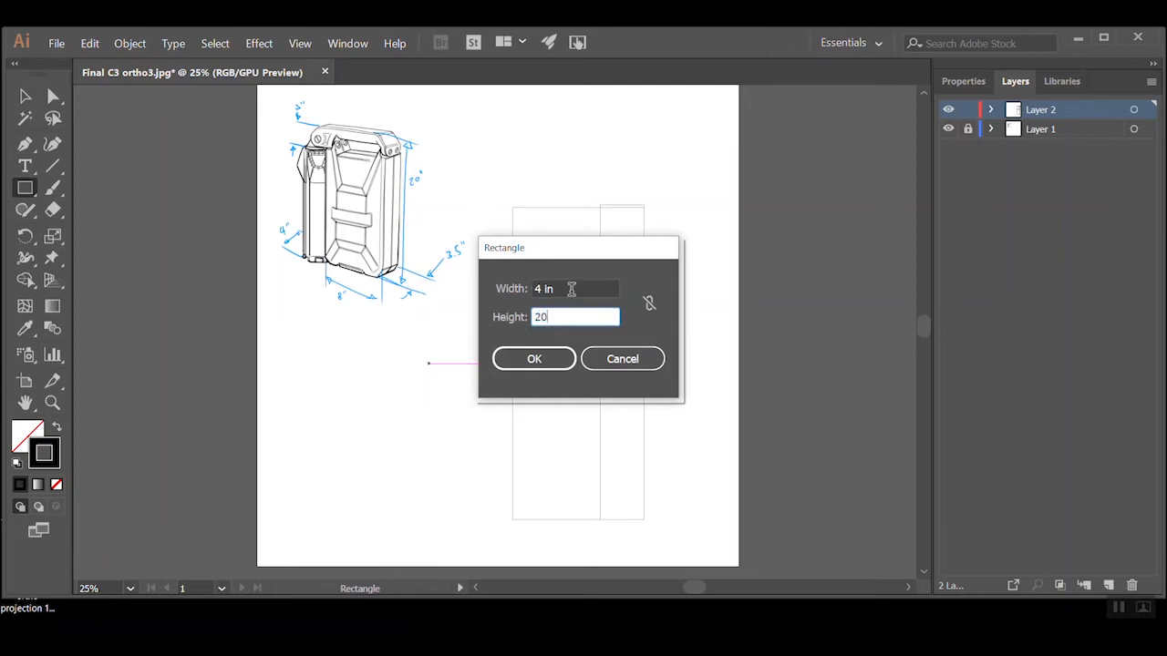
left_click(572, 289)
type("3.5")
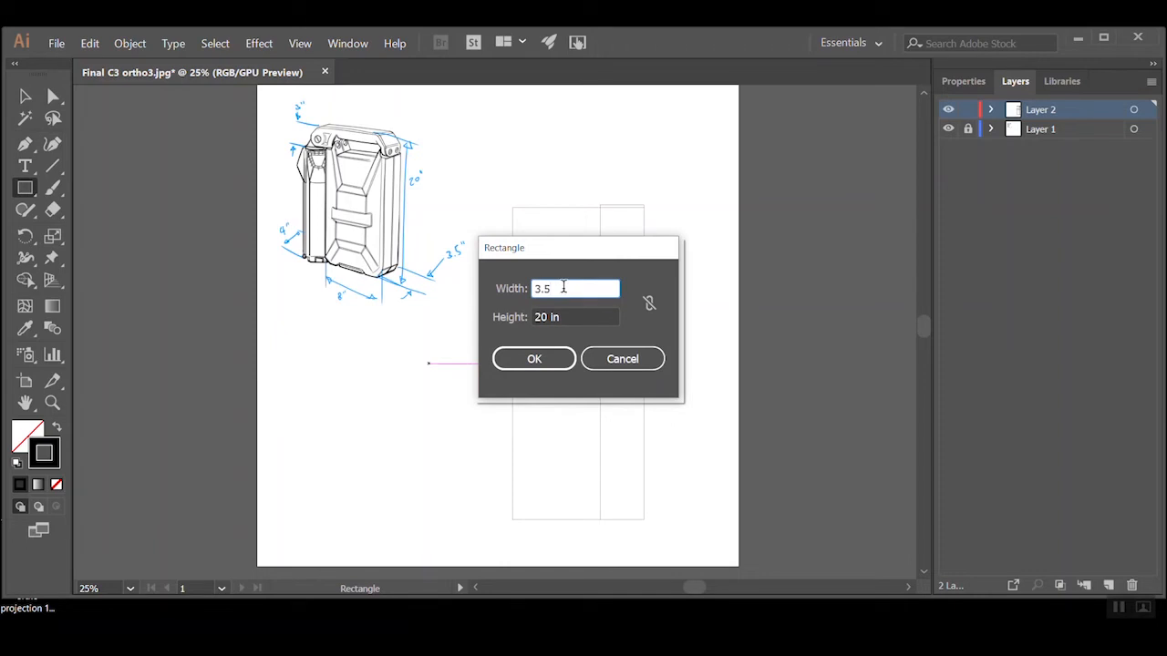
key("Tab")
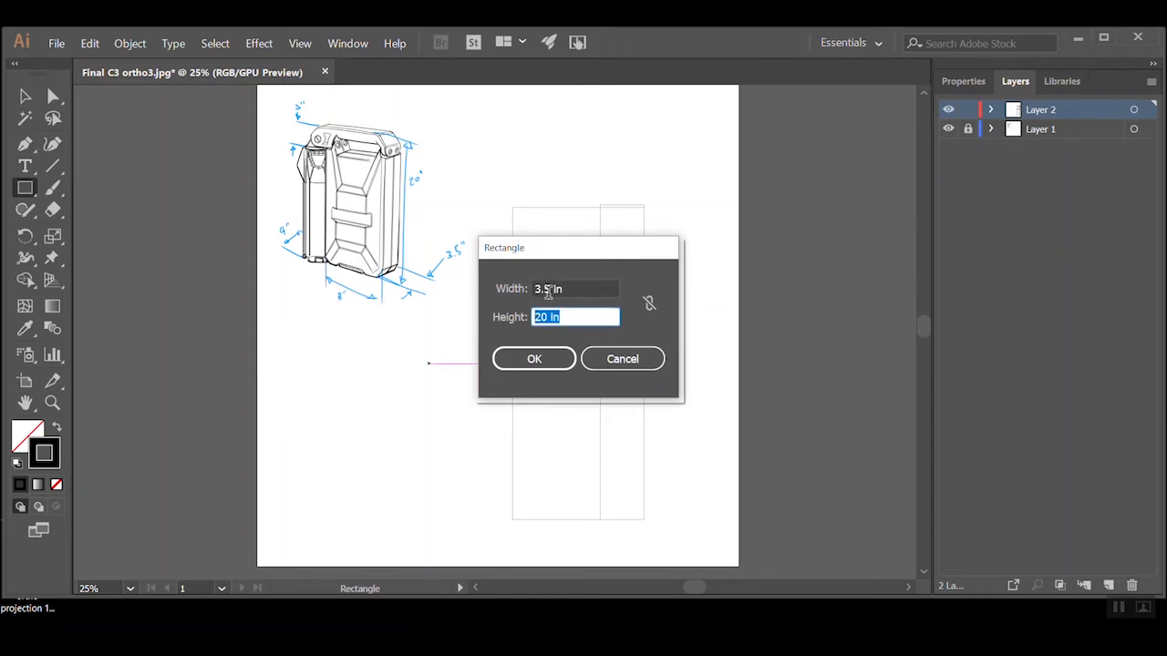
Try entering the rectangle's dimensions in millimetres, as 3.5 mm wide and 20 mm high
left_click(565, 288)
left_click_drag(565, 288, 552, 289)
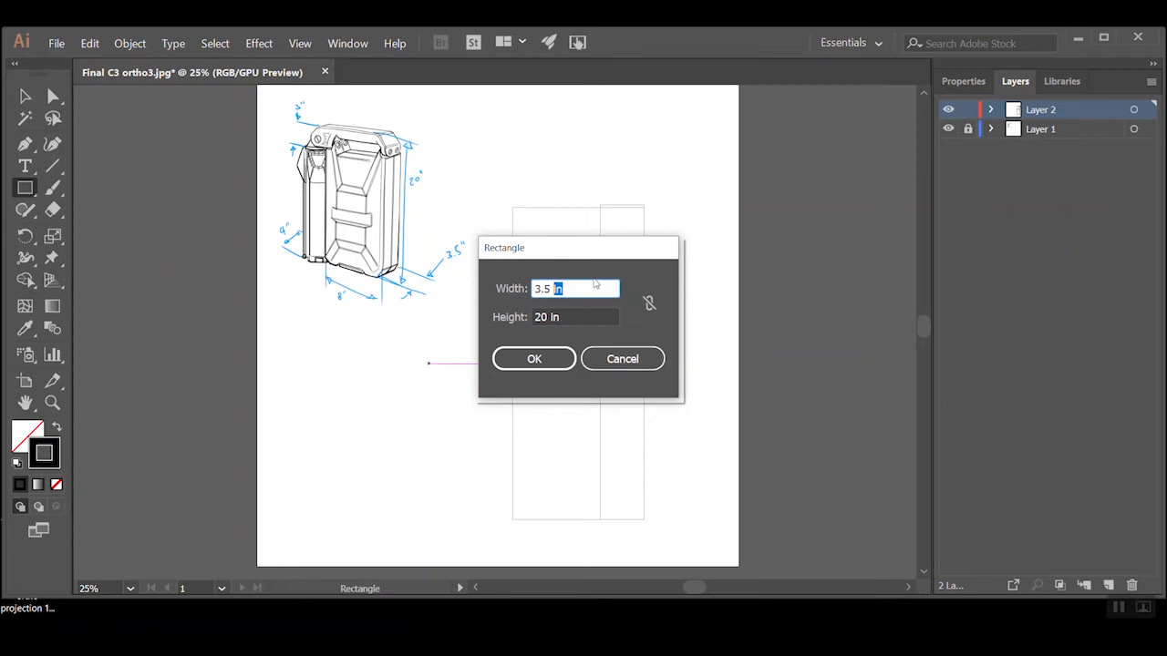
type("mm")
left_click(572, 317)
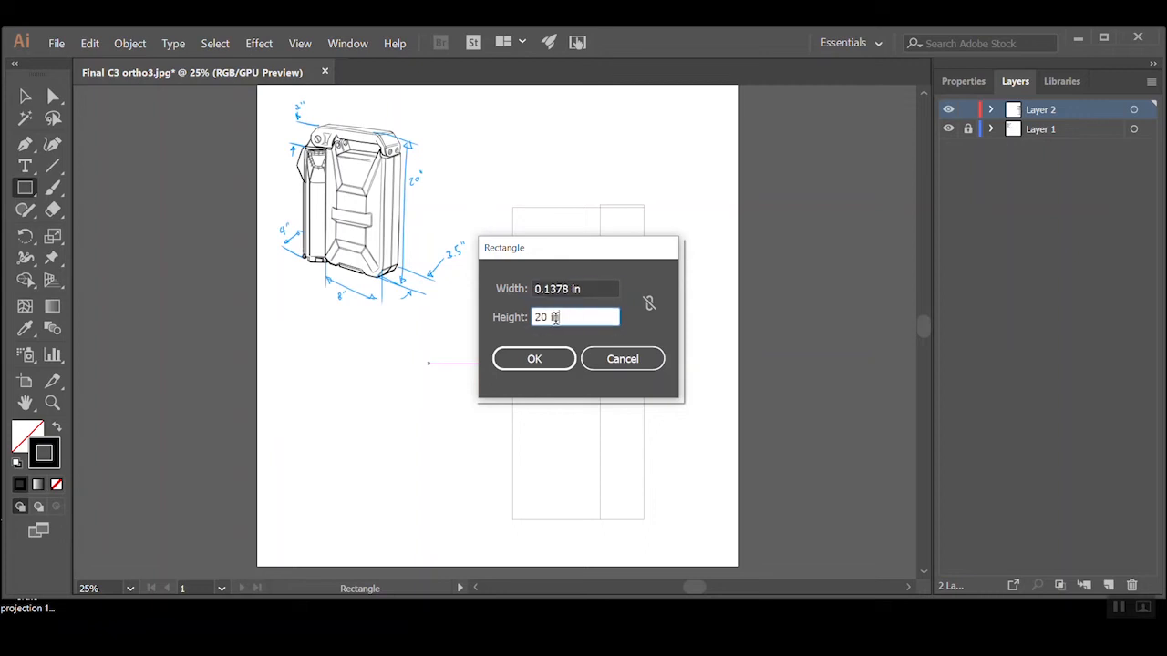
type("mm")
key("Tab")
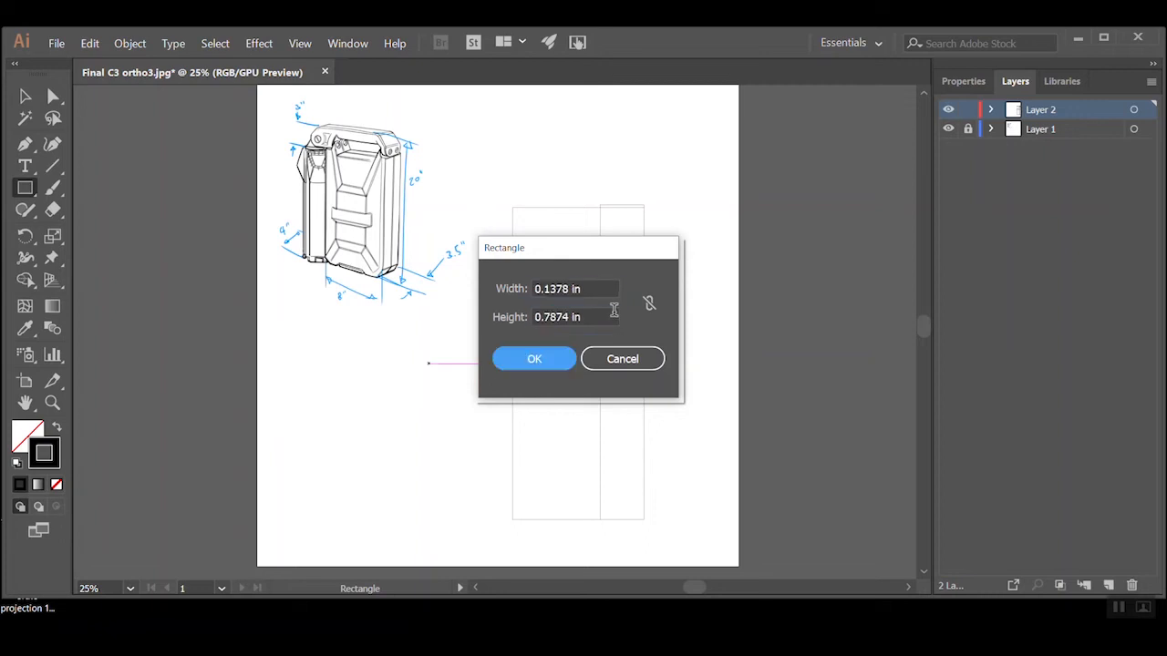
Set the rectangle's height to 20 in and its width to 3.5 in, and create it
left_click(583, 286)
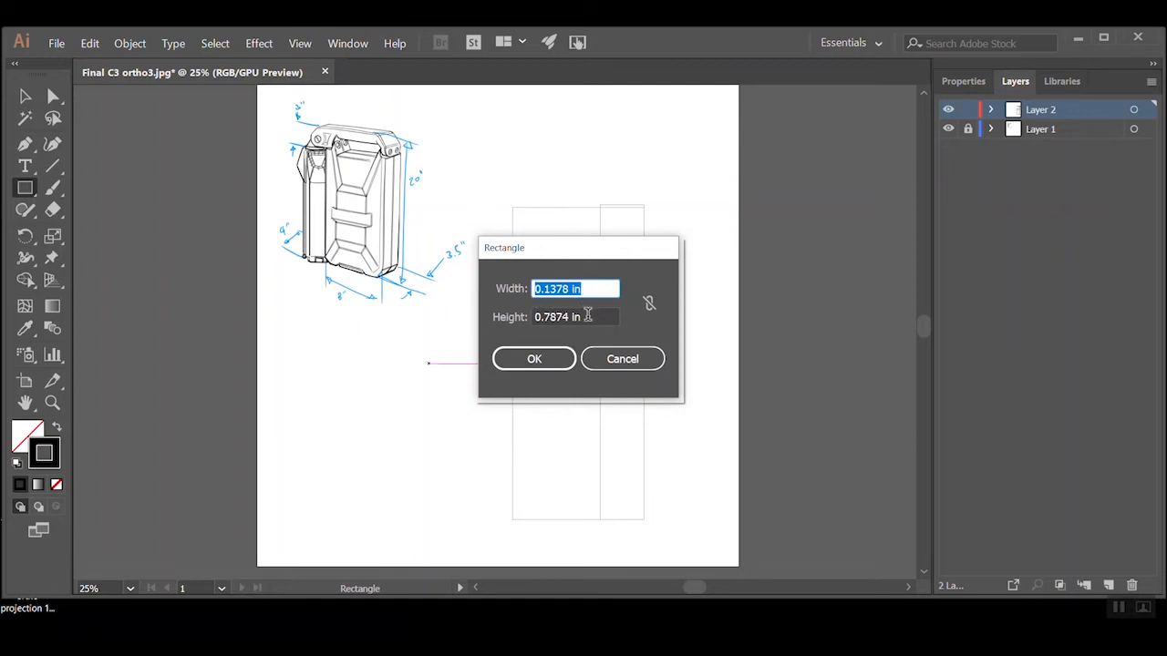
left_click(588, 317)
type("20")
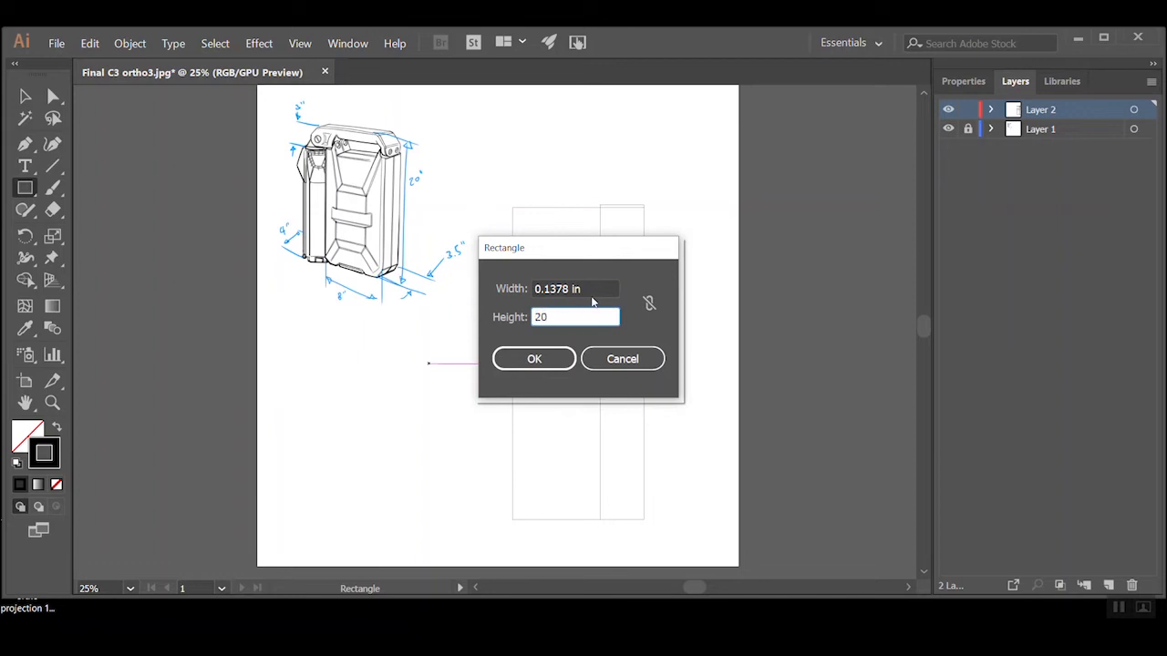
key("Tab")
left_click_drag(572, 288, 498, 290)
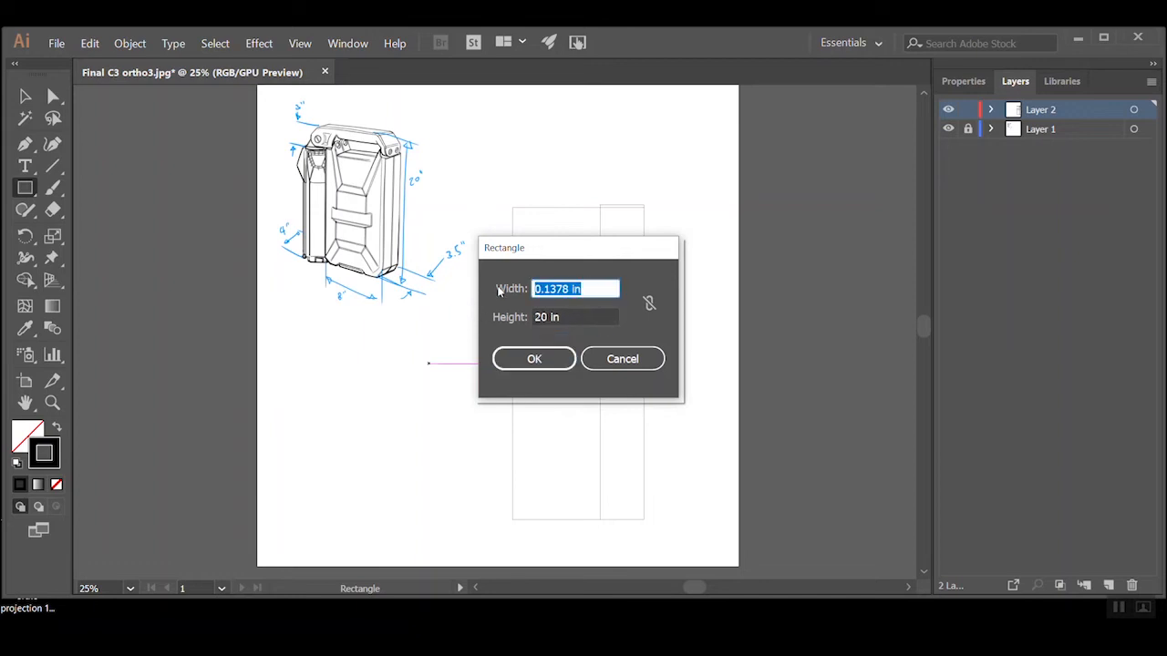
type("3.5")
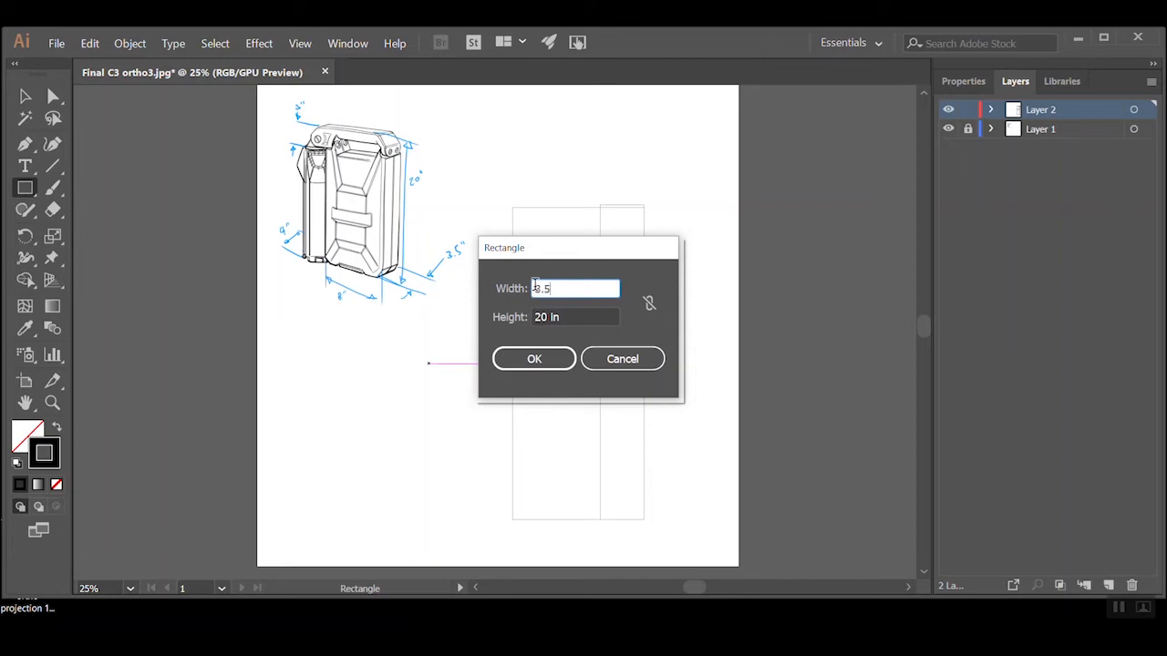
key("Tab")
left_click(526, 361)
Move the 3.5 x 20 in rectangle level with the front view's top and bottom edges, leaving a gap beside it
key("v")
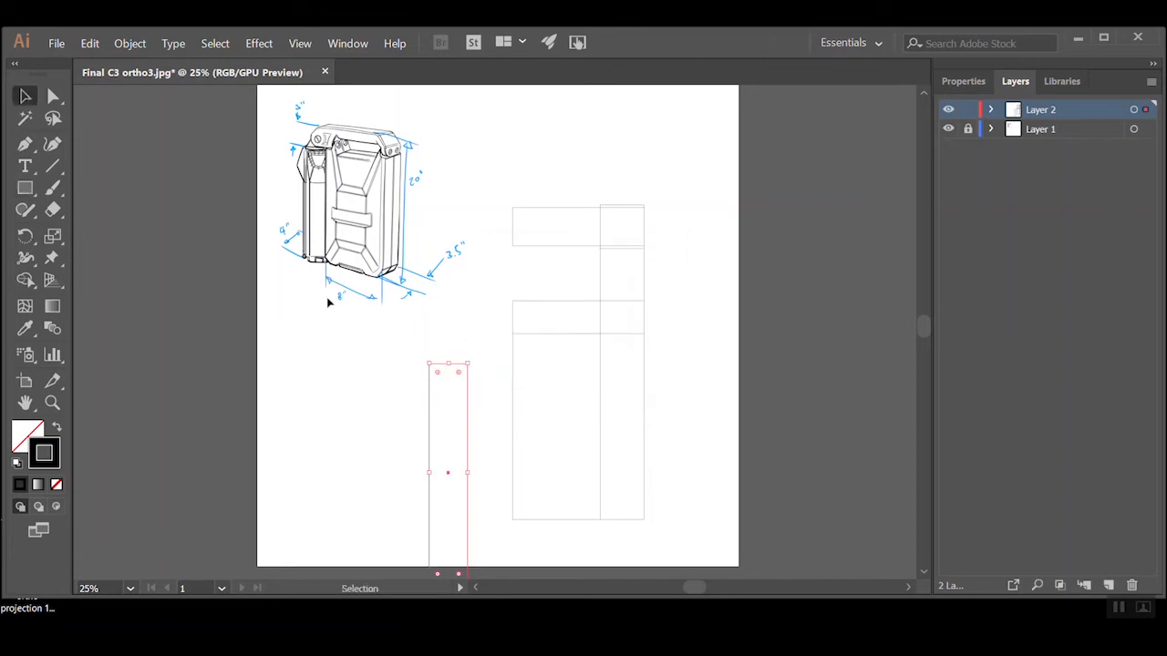
left_click_drag(459, 361, 499, 310)
left_click_drag(508, 361, 445, 356)
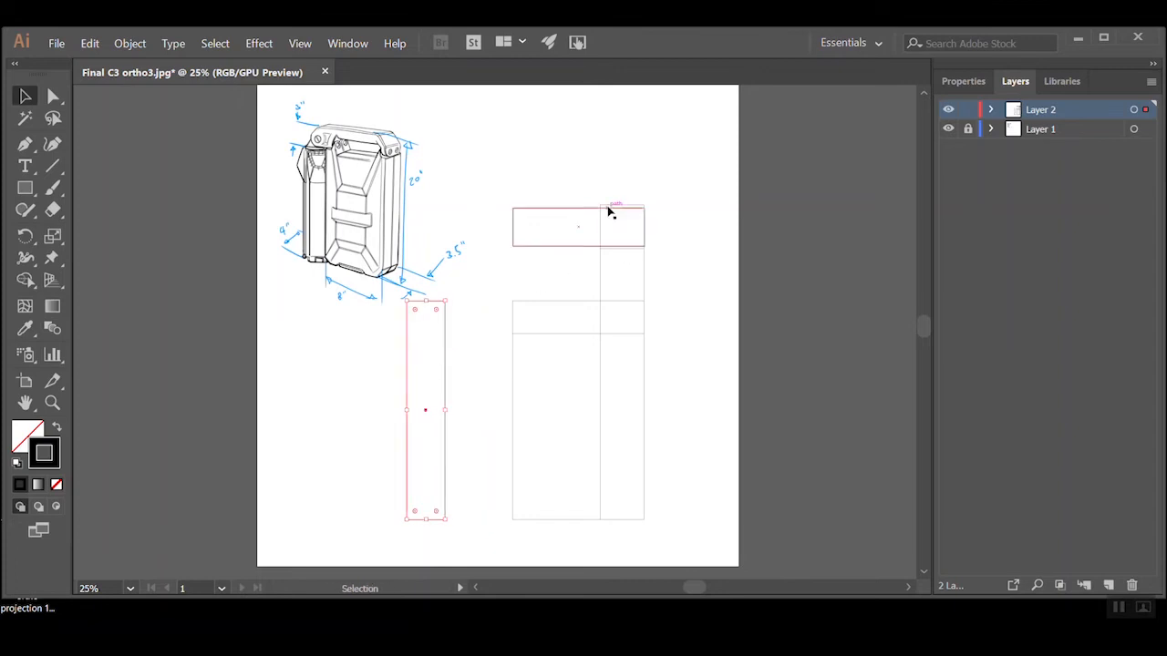
Draw a second rectangle about 4.83 in wide and 20 in high over the 3.5 in side-view rectangle, matching its top and bottom edges
left_click(611, 210)
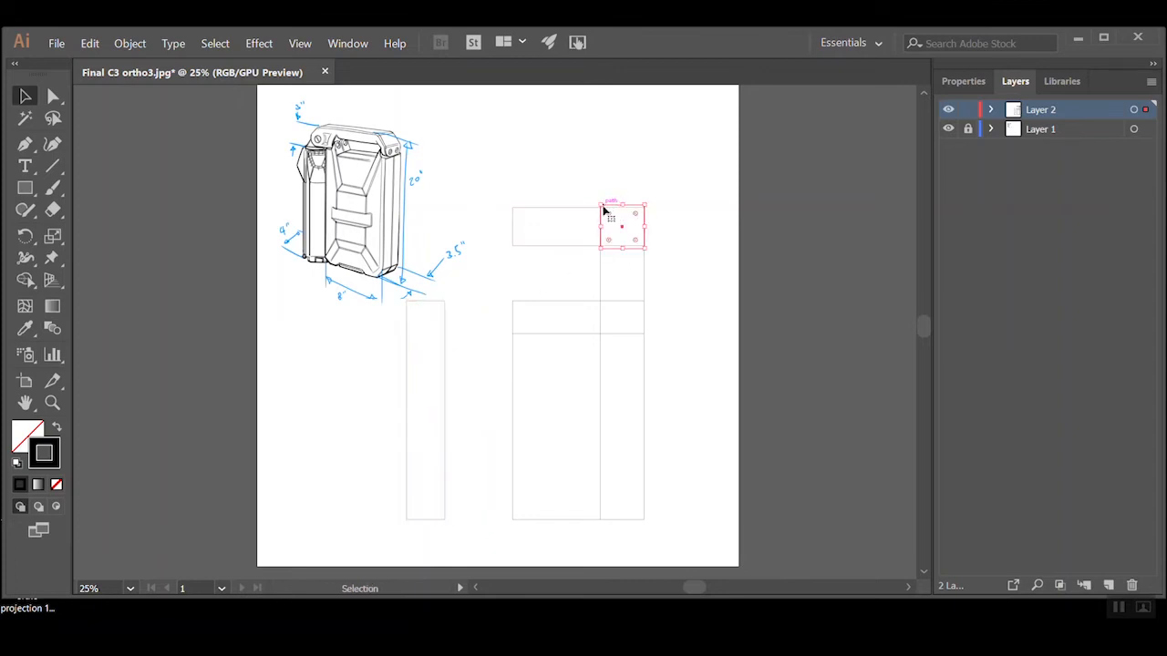
left_click(25, 190)
left_click_drag(399, 301, 453, 519)
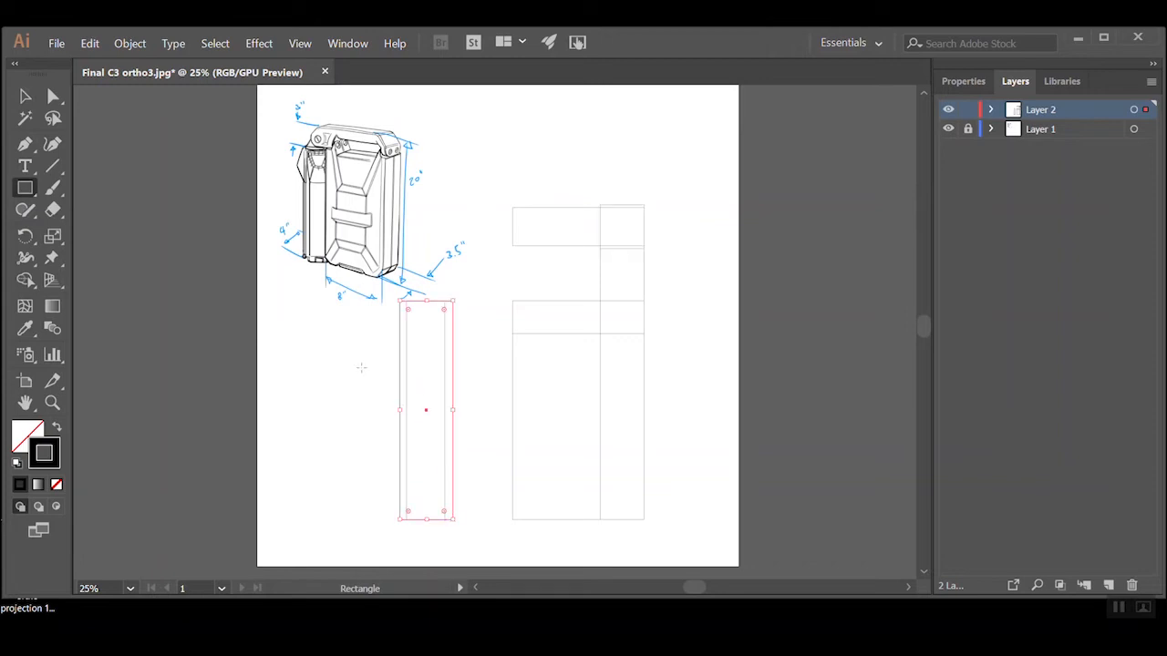
Set the second side-view rectangle's width to 4 in and deselect it
key("v")
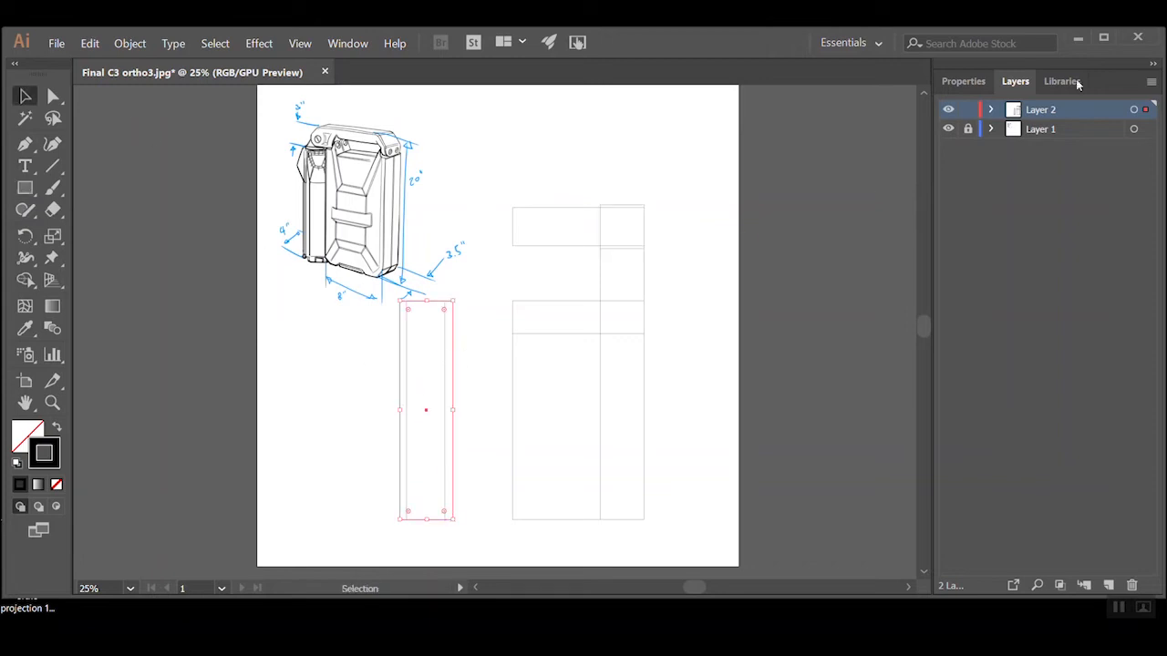
left_click(963, 81)
left_click(1090, 162)
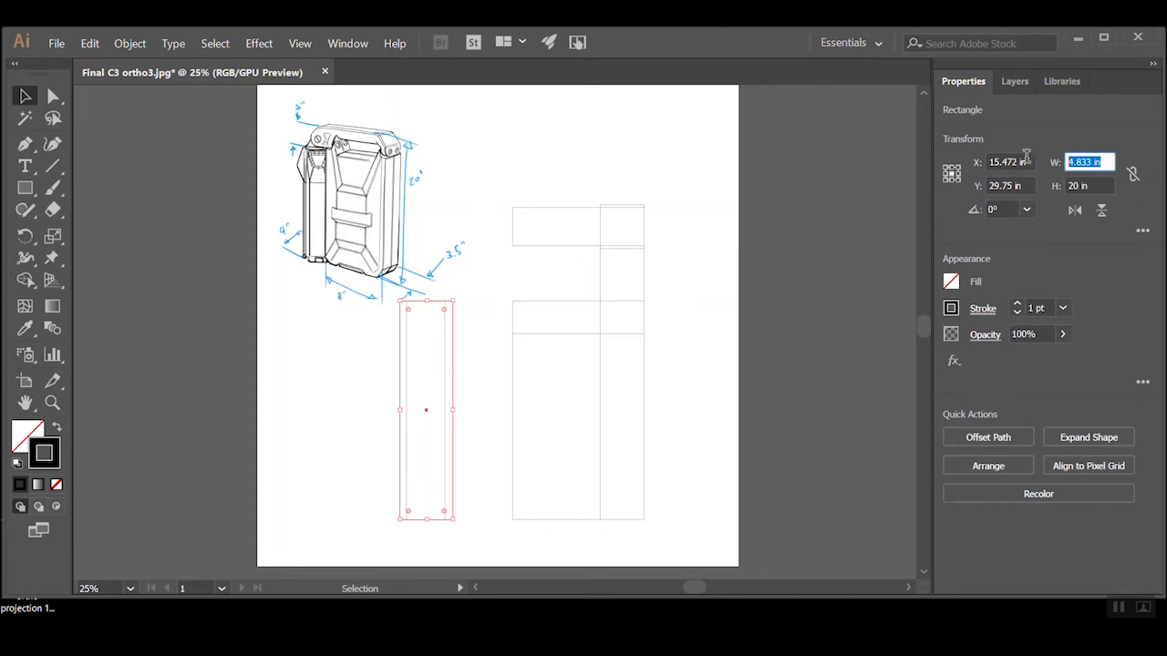
type("4")
key("Return")
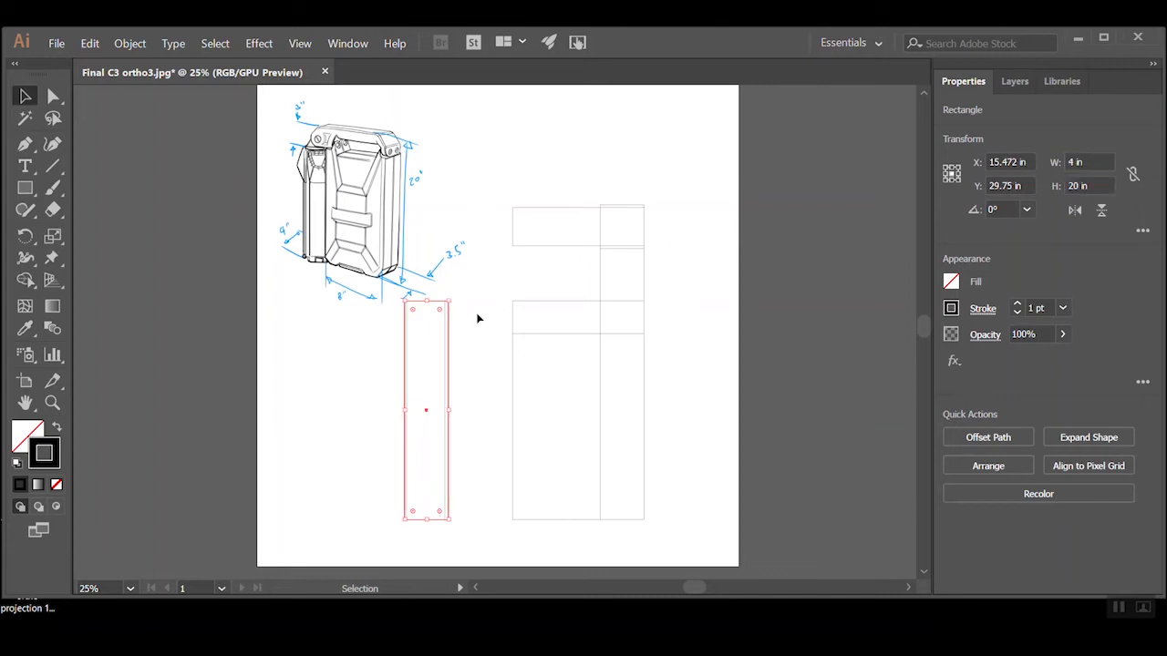
left_click(476, 318)
Show the Align panel beside the artwork, center the two side-view rectangles horizontally on each other and deselect them
left_click(350, 51)
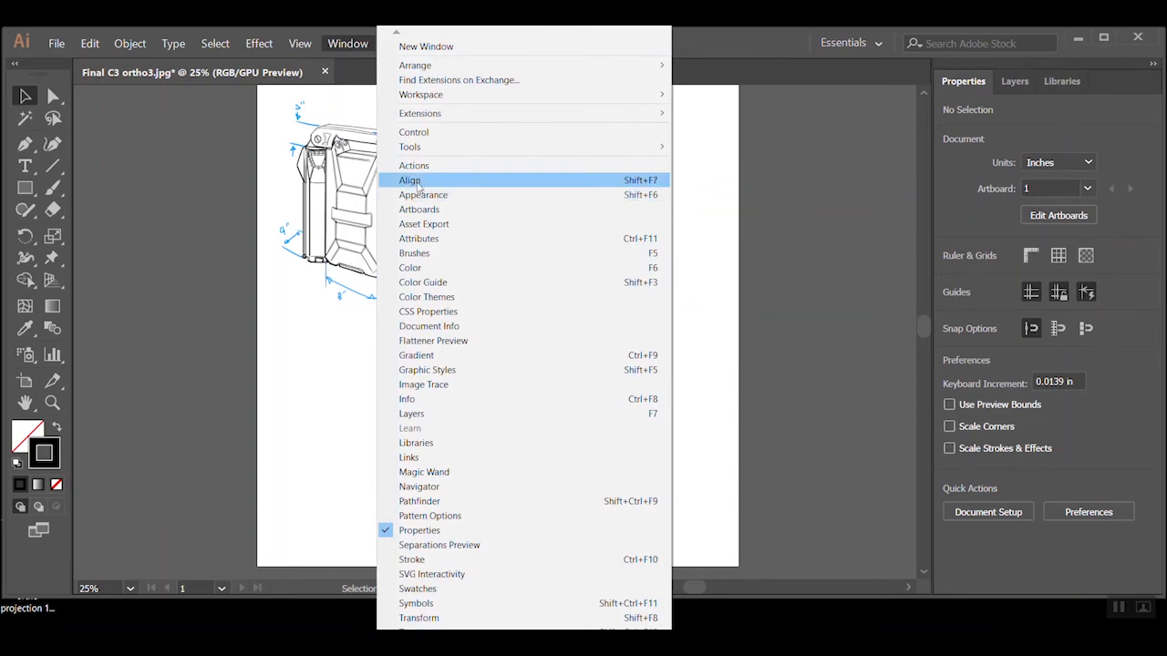
left_click(418, 182)
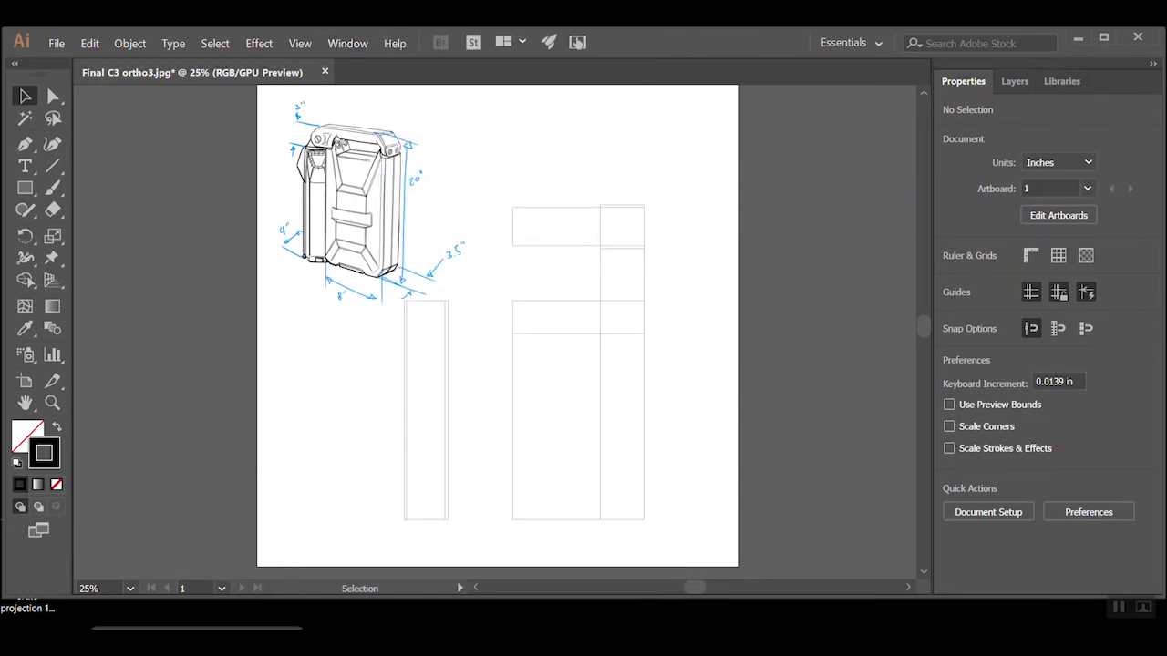
left_click_drag(157, 568, 745, 73)
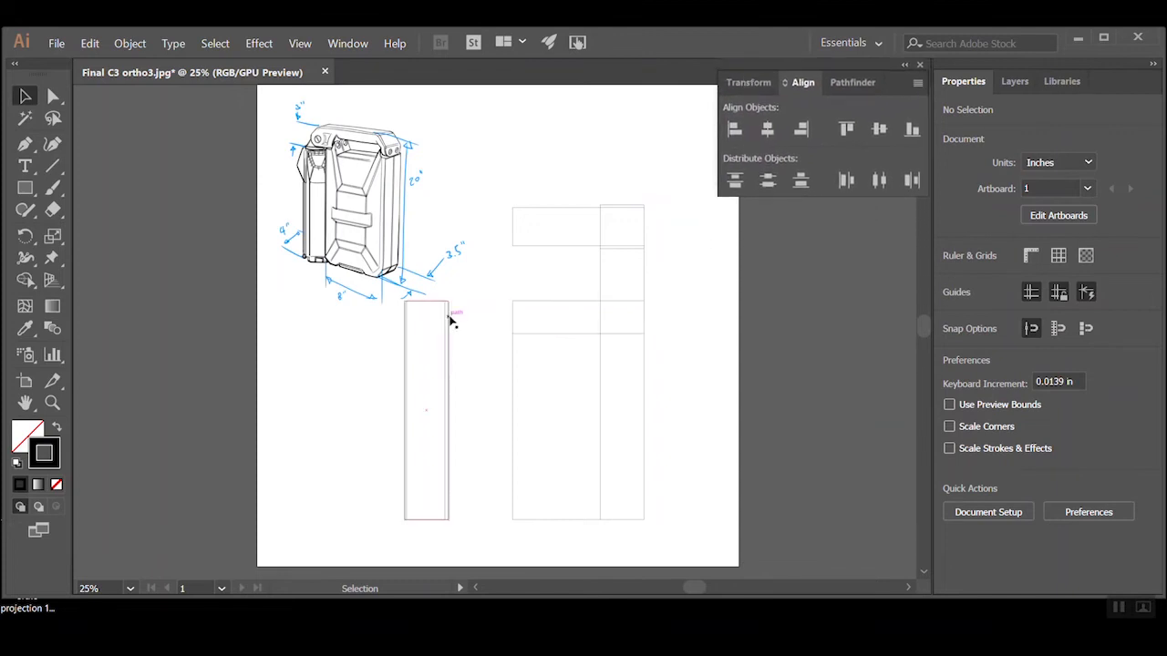
left_click_drag(461, 310, 425, 390)
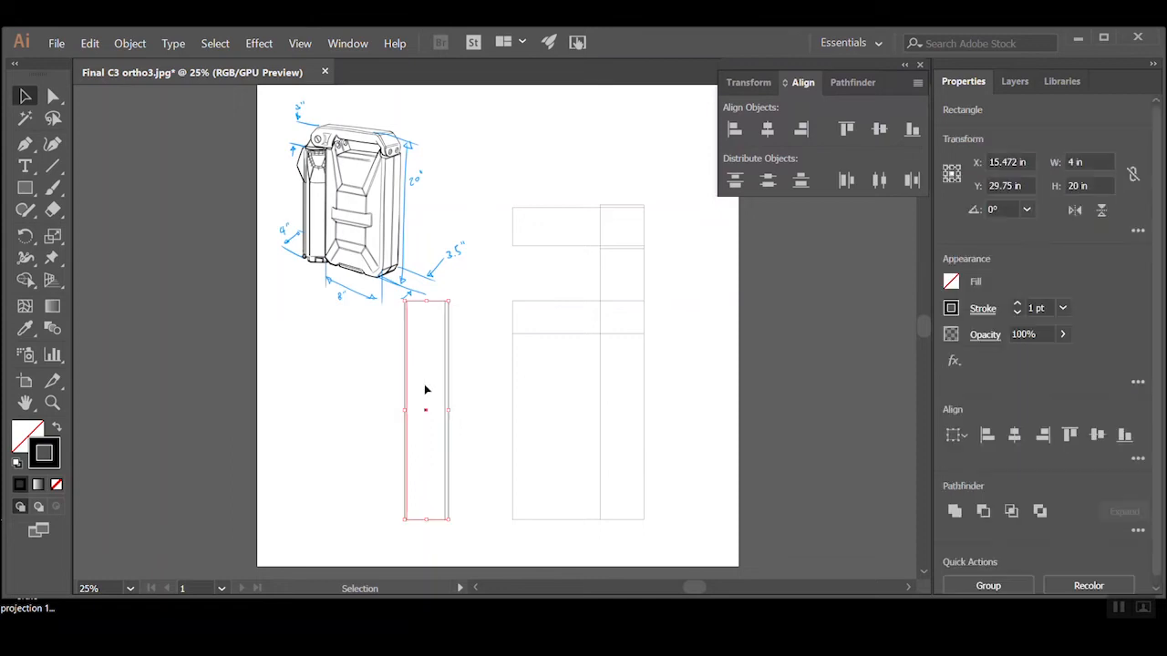
left_click(769, 130)
left_click(669, 440)
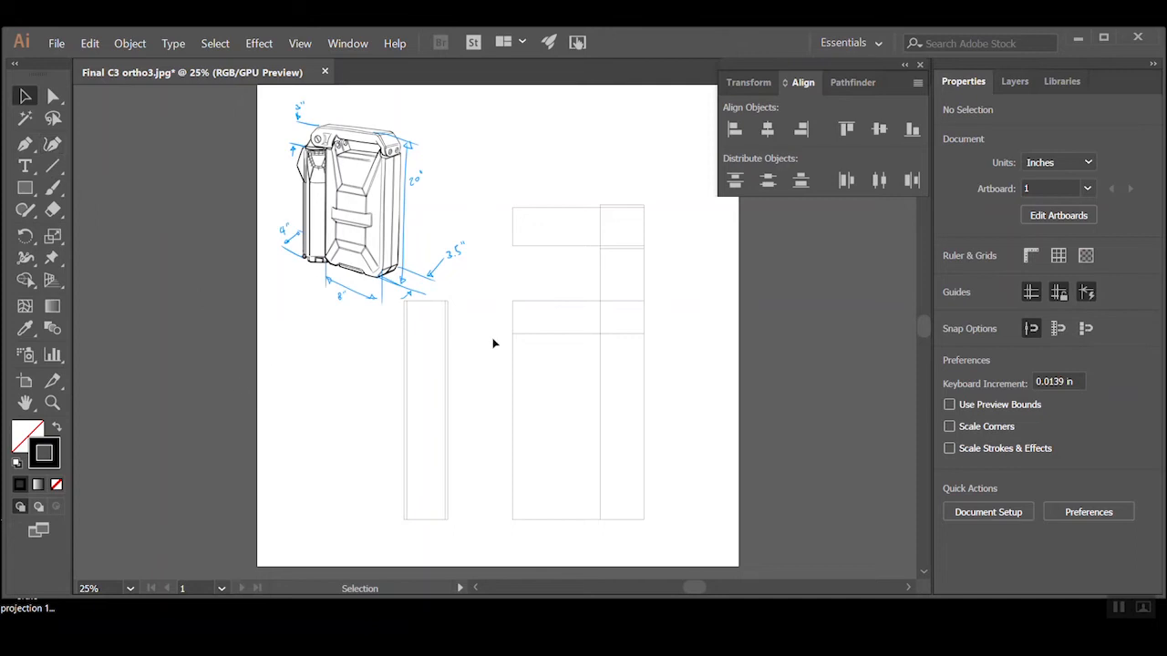
Stretch the front view's 12 x 3 in rectangle across to the side view's far edge and deselect it
left_click(574, 334)
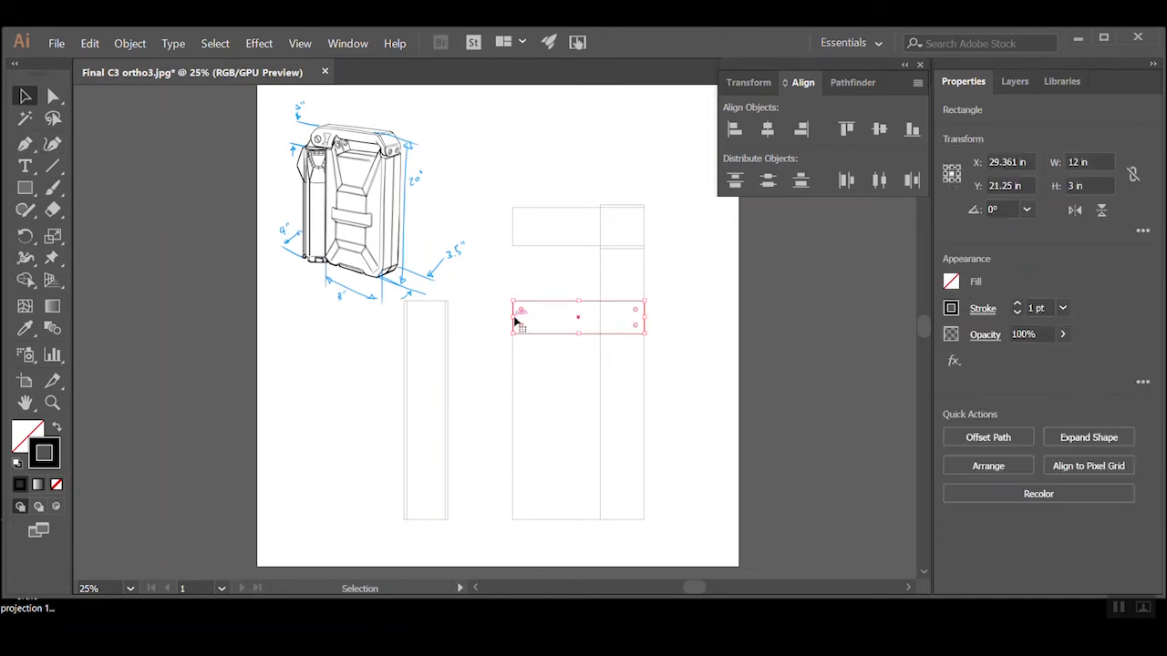
left_click_drag(511, 317, 404, 317)
left_click(289, 388)
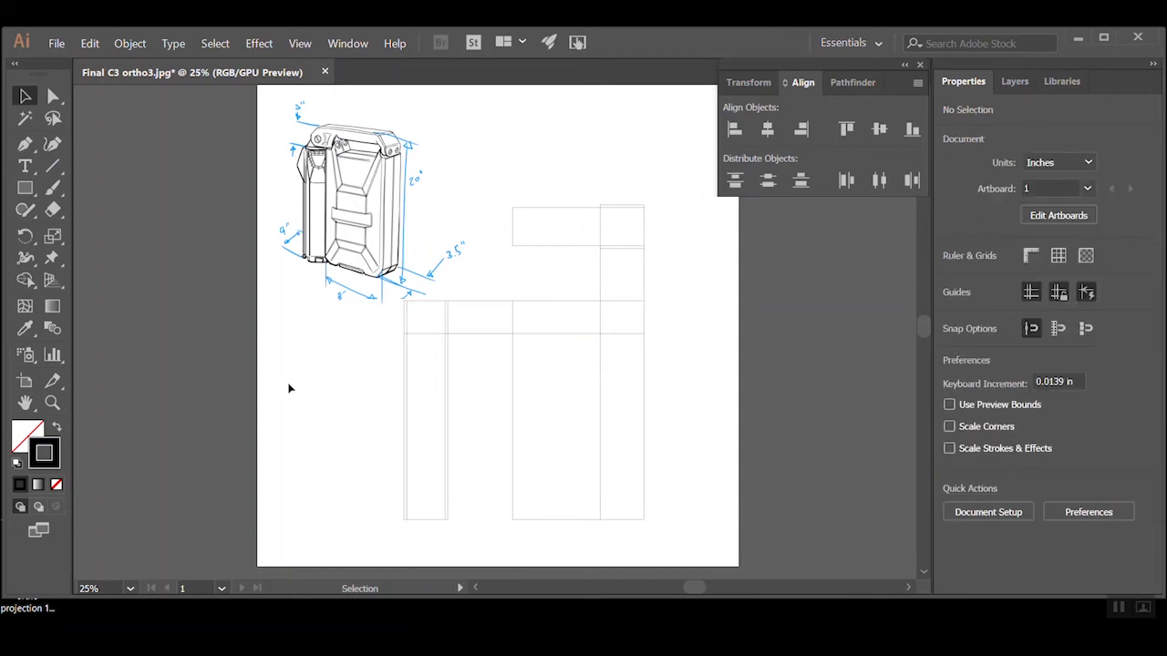
left_click(553, 246)
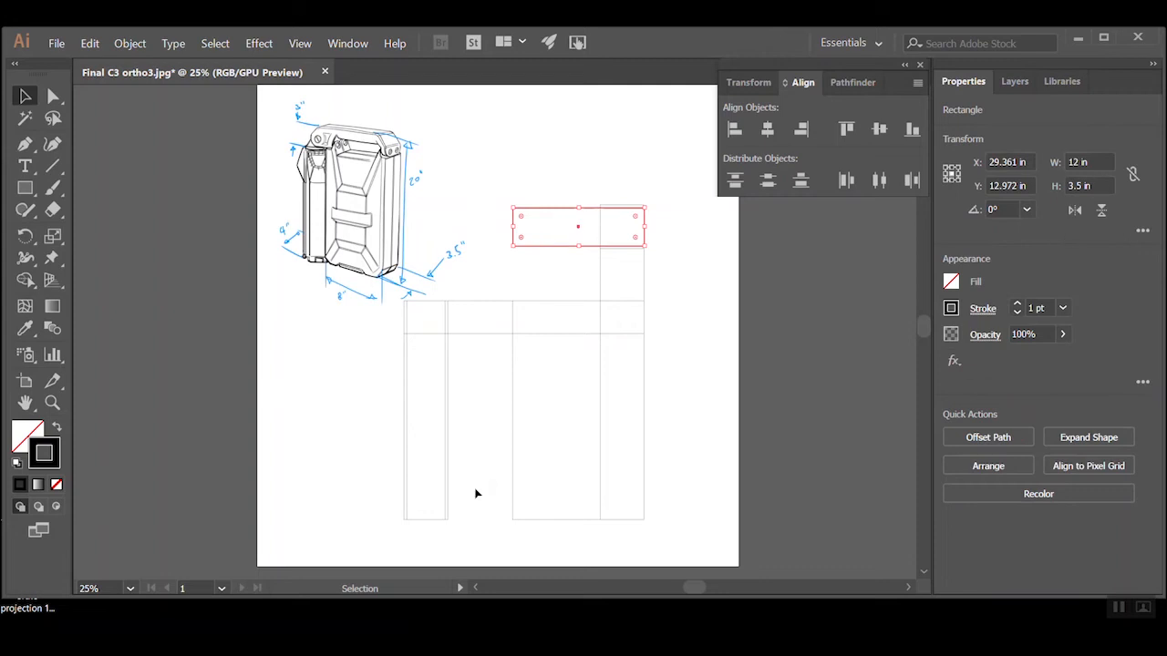
left_click(406, 509)
left_click(664, 398)
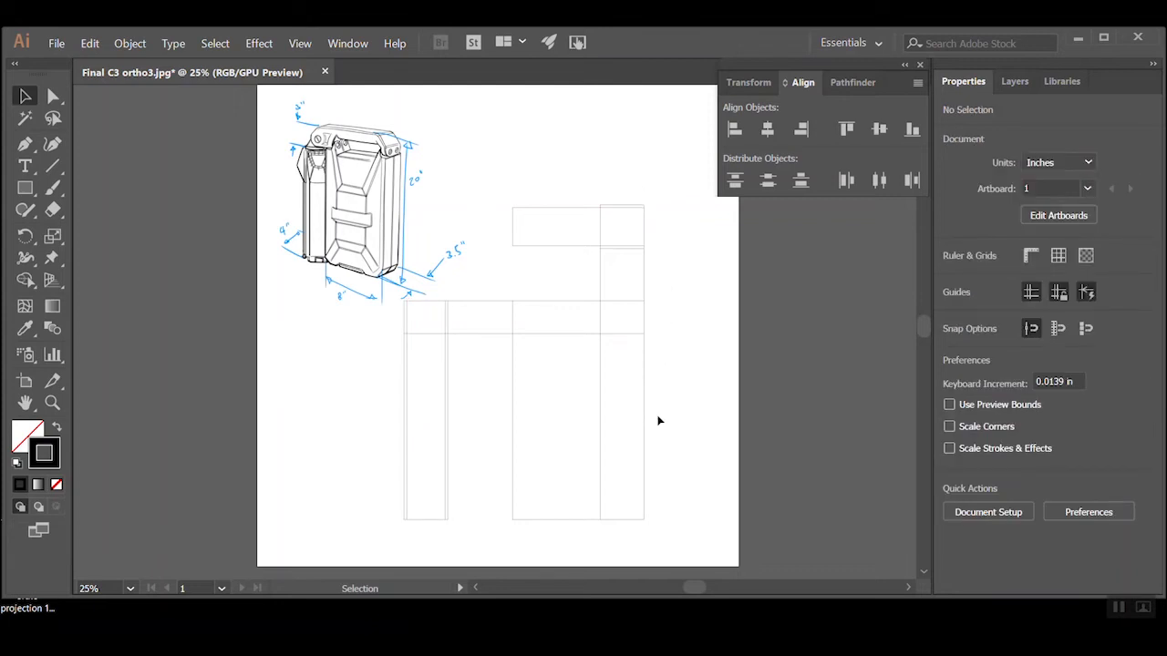
scroll(659, 420, "up", 1)
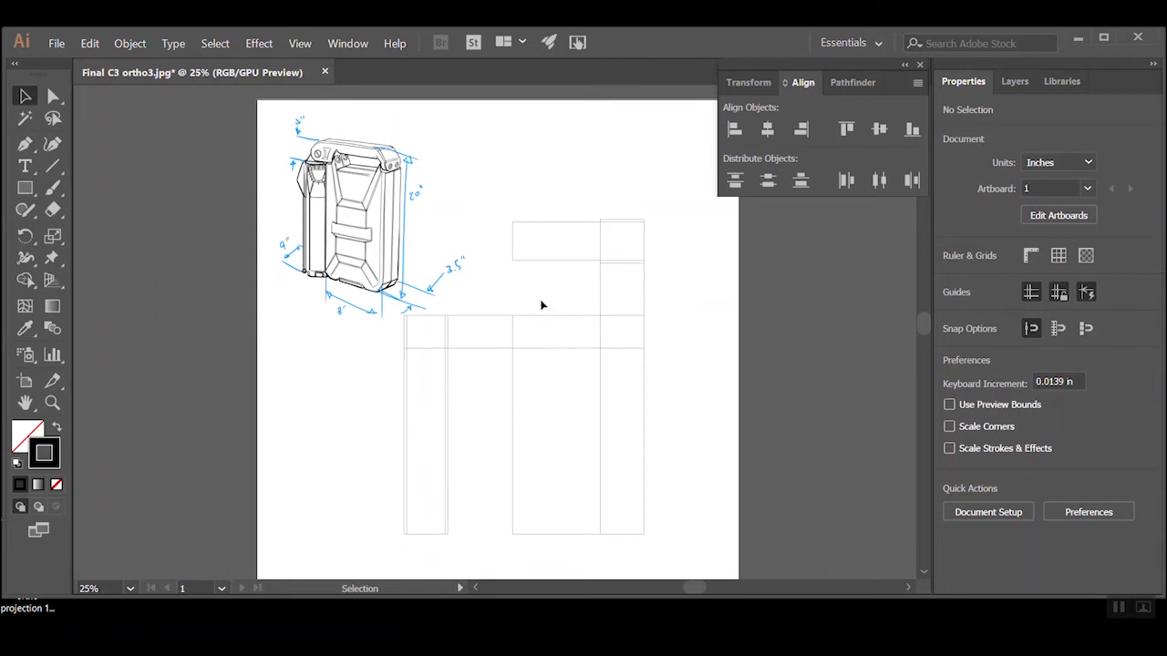
left_click(53, 44)
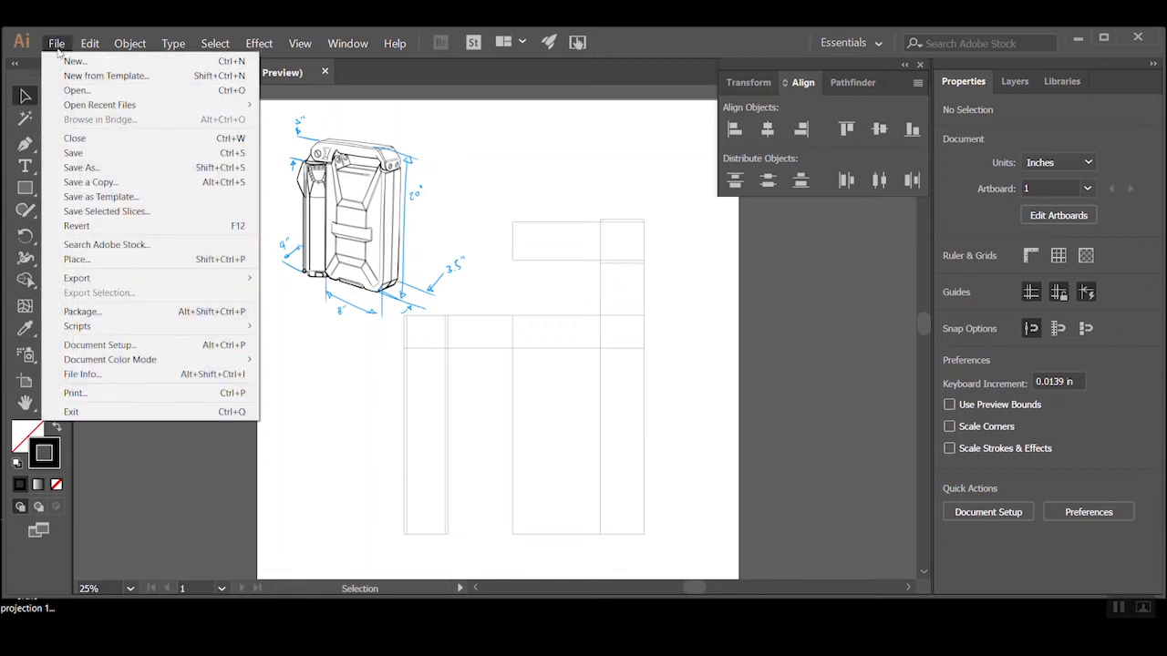
left_click(78, 169)
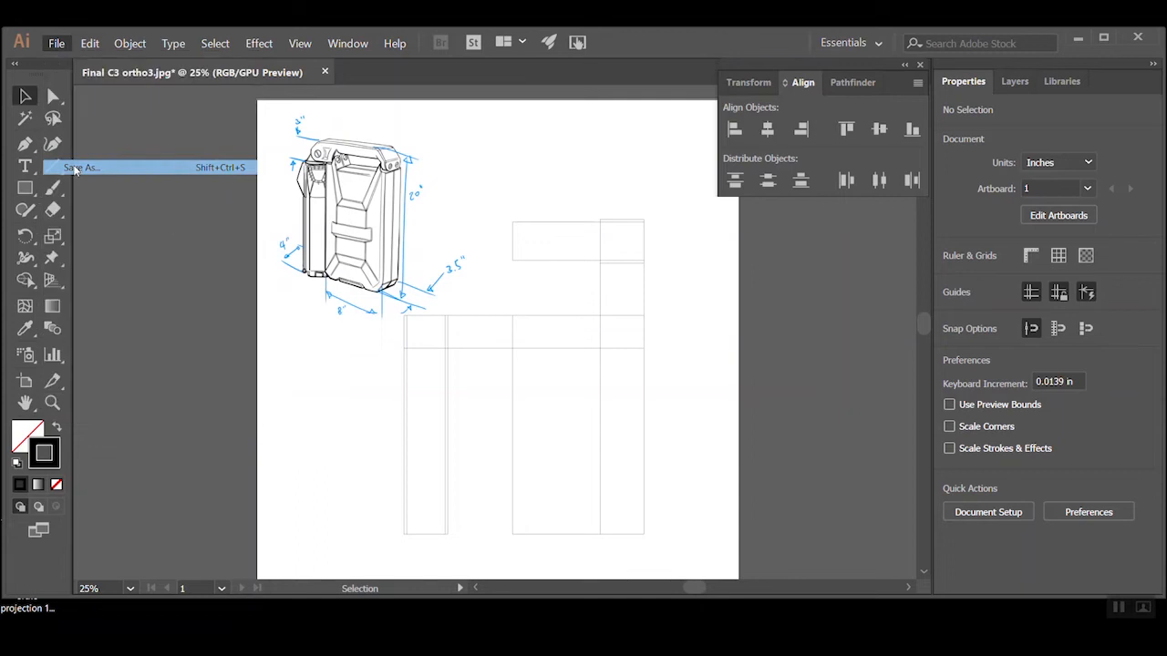
left_click(195, 514)
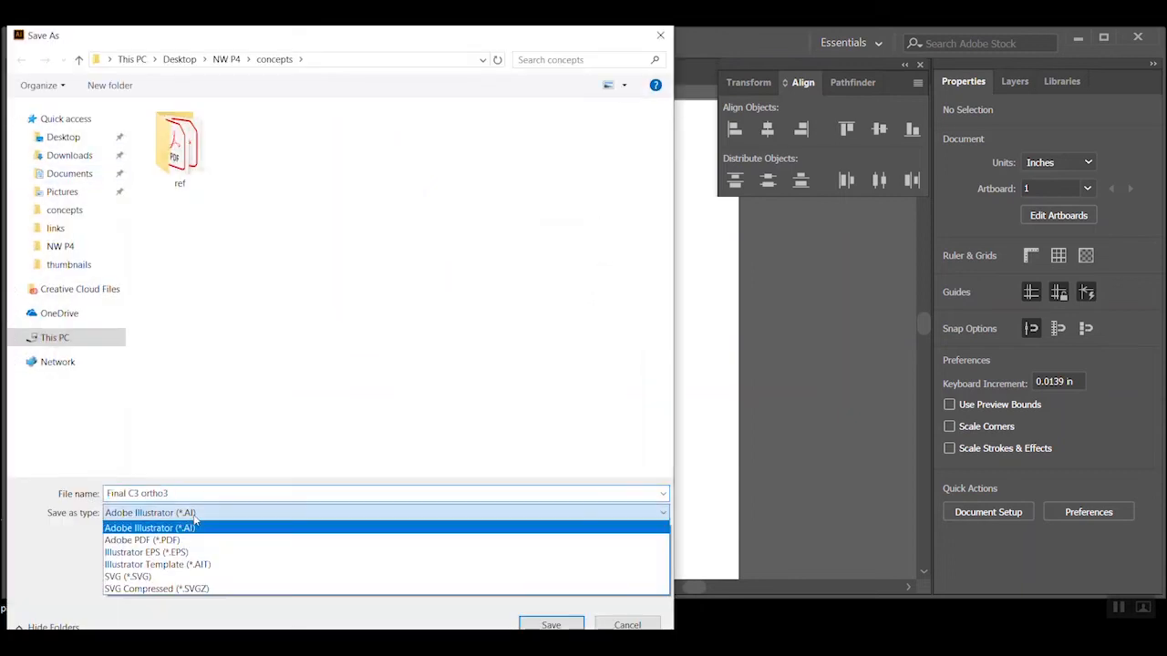
left_click(194, 521)
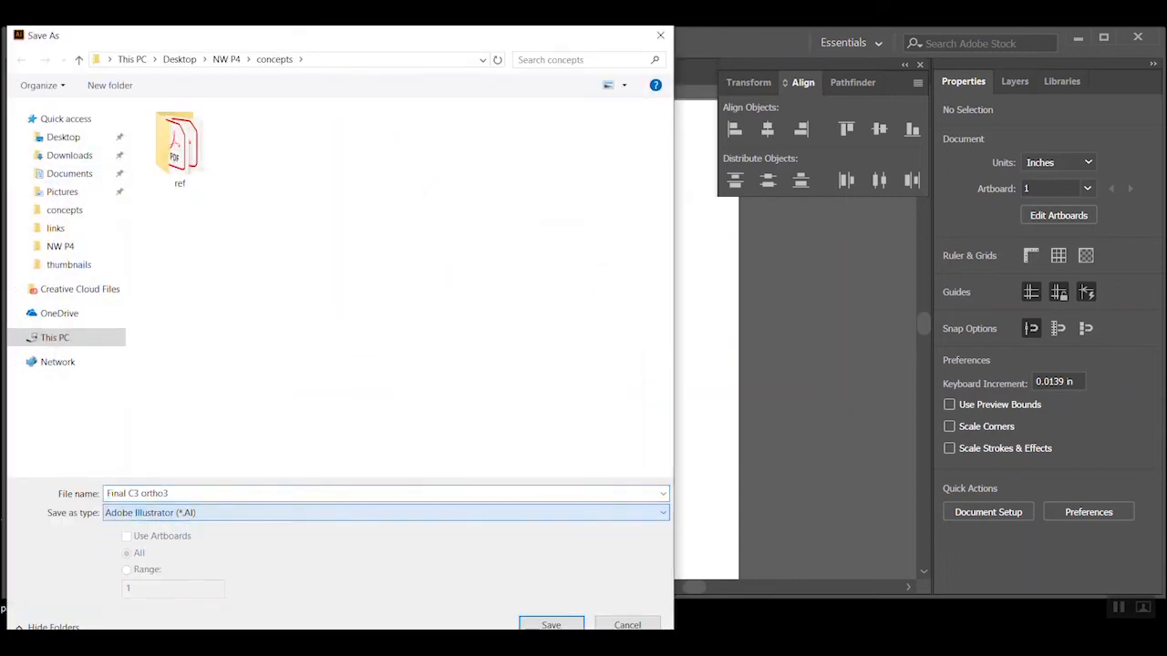
left_click(627, 624)
Export the artwork as the JPEG "Final C3 ortho3", replacing the existing file, in RGB at Maximum quality 10 and 72 ppi
left_click(58, 44)
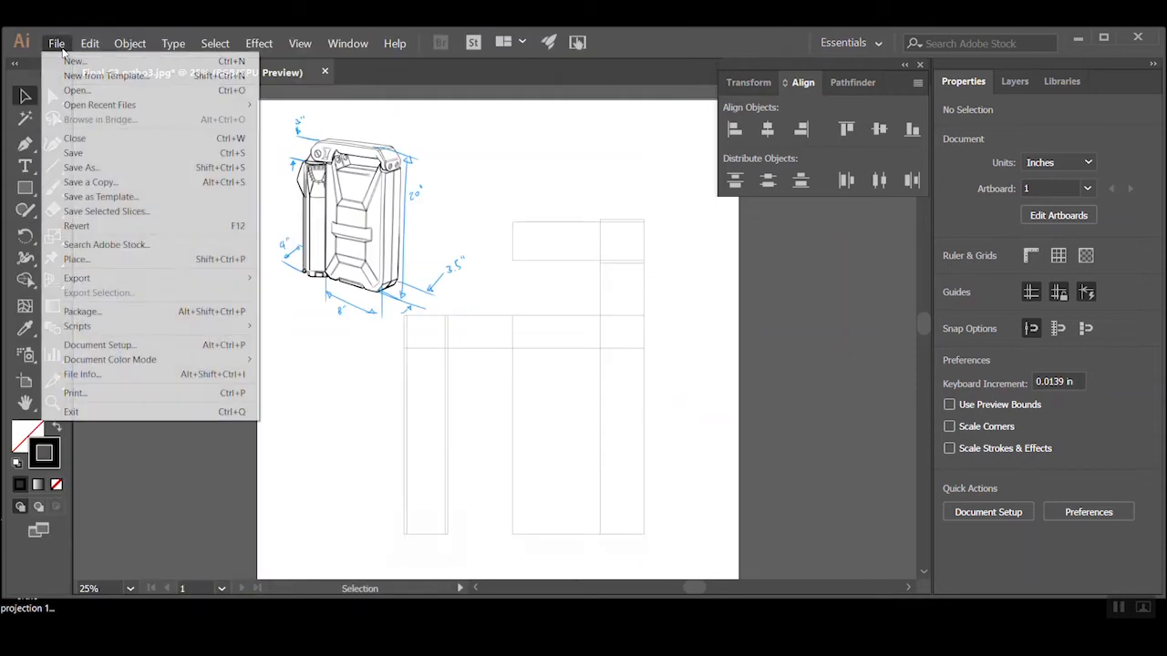
mouse_move(125, 281)
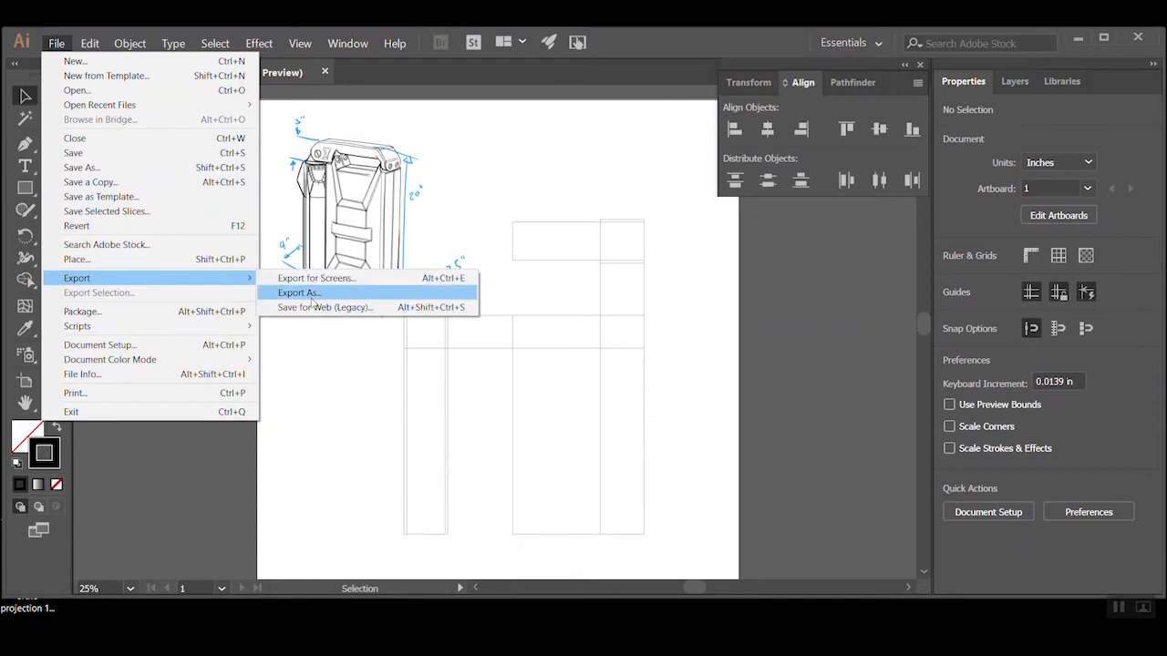
left_click(301, 292)
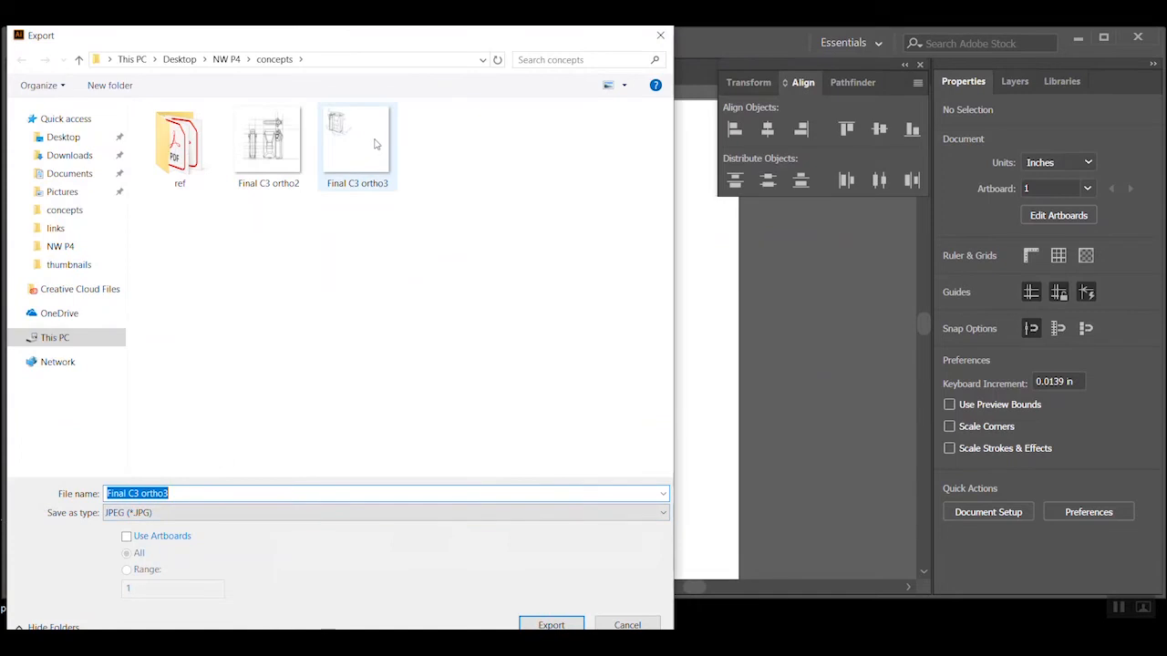
left_click(550, 624)
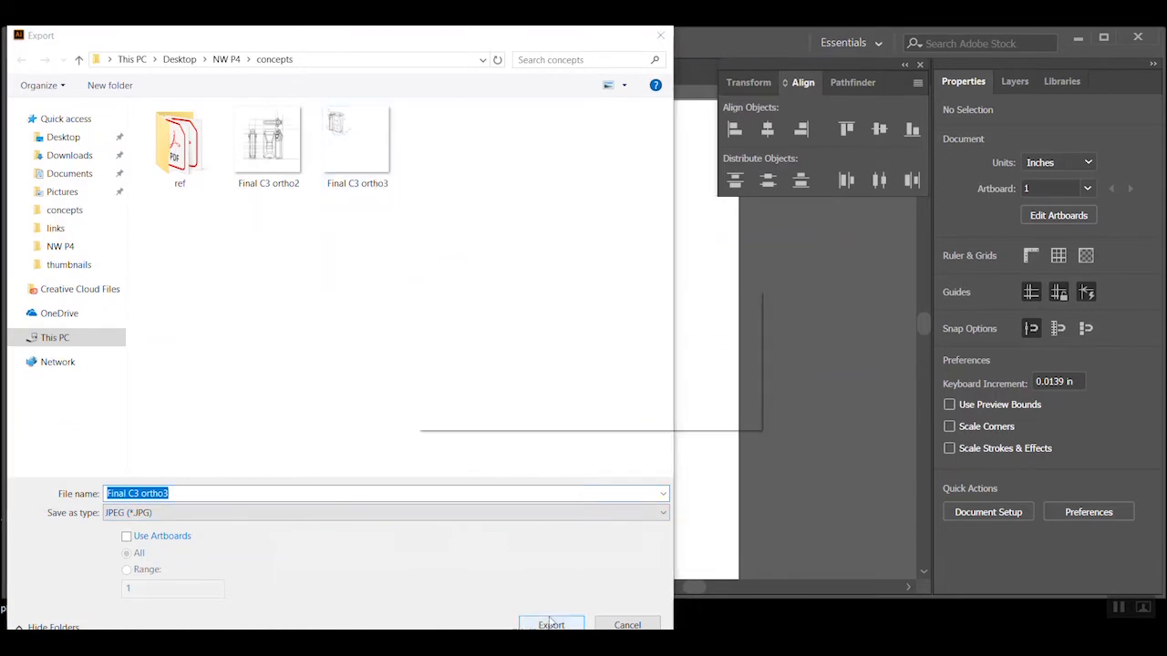
left_click(659, 403)
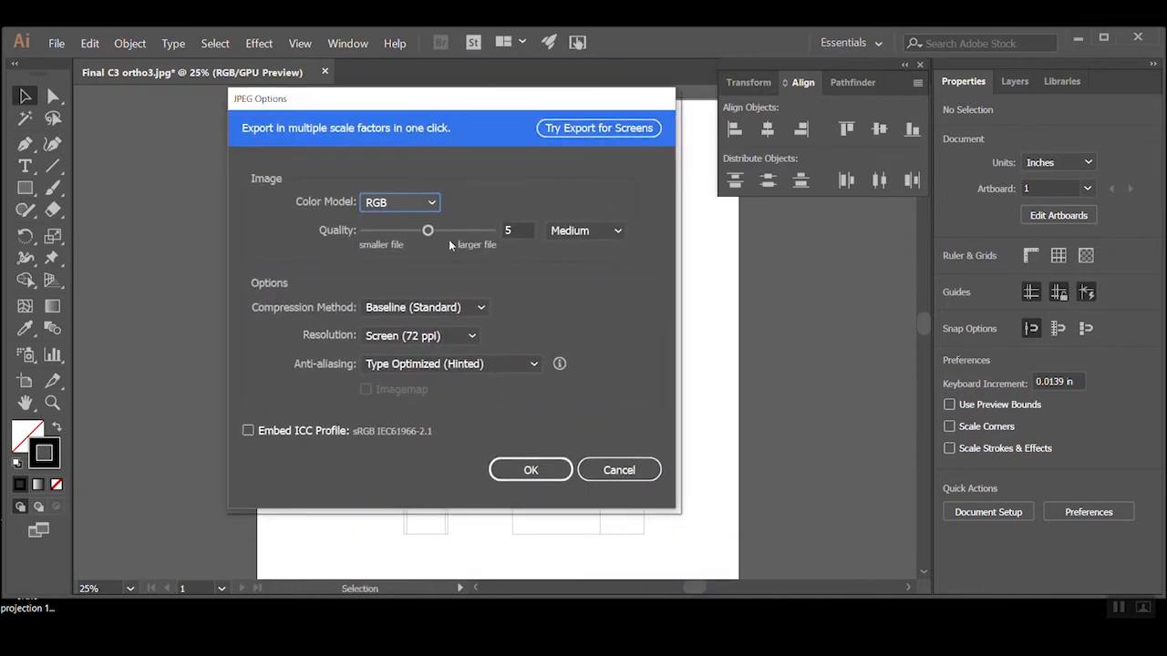
left_click_drag(434, 239, 497, 235)
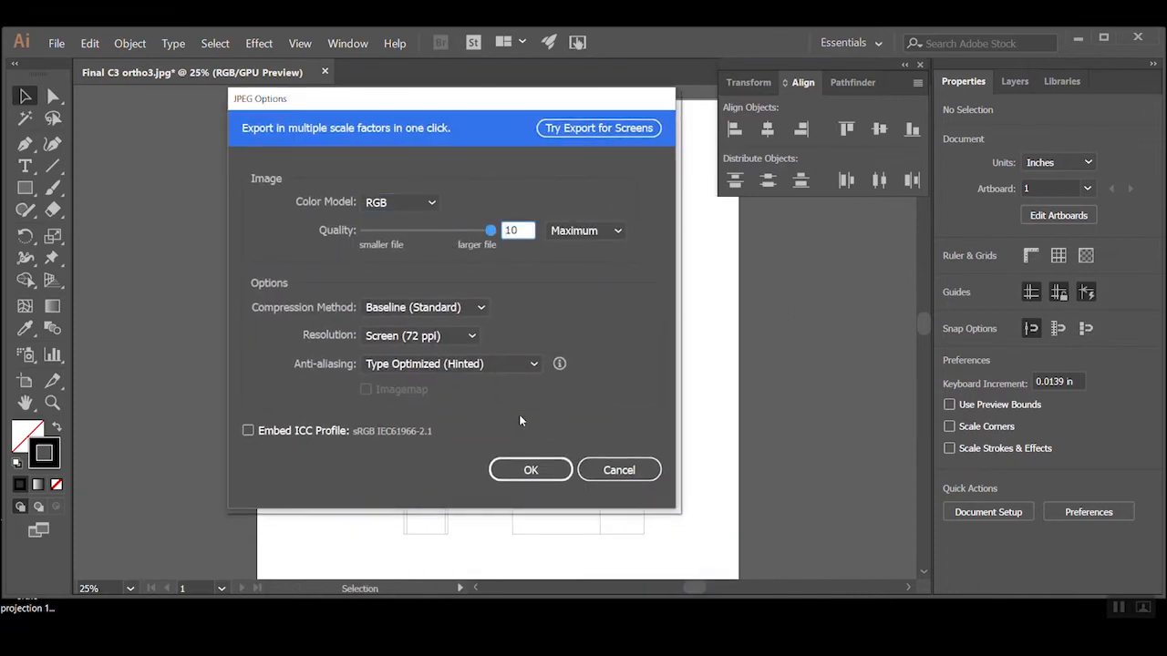
left_click(538, 469)
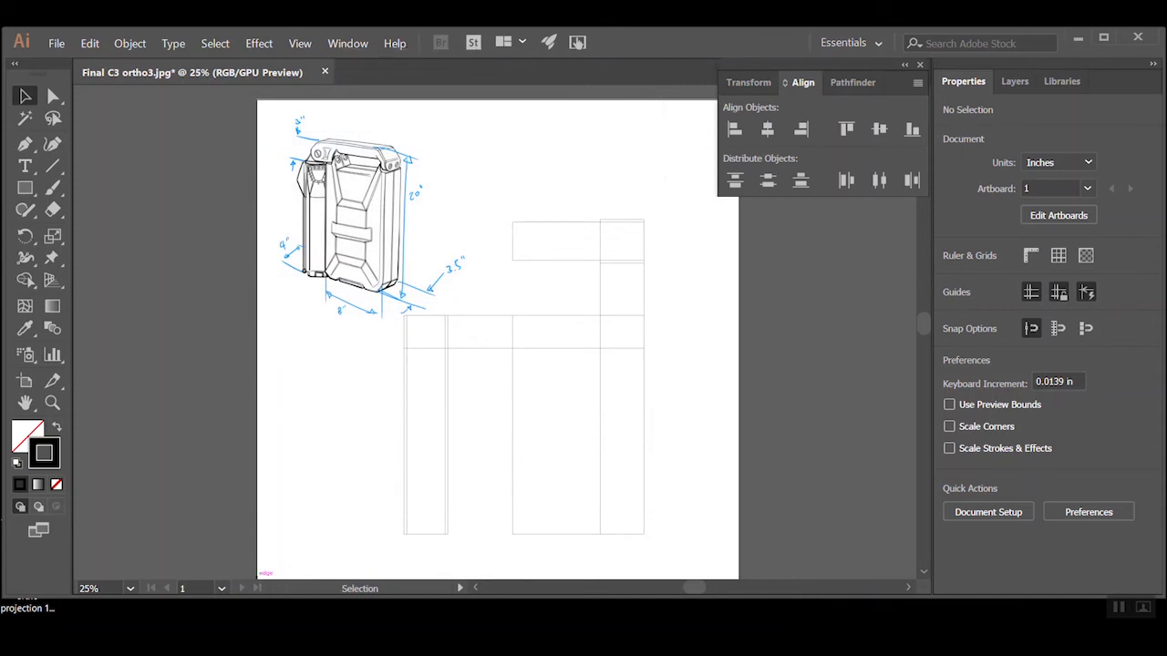
Switch to Autodesk SketchBook and dismiss its news window
left_click(15, 643)
left_click(352, 356)
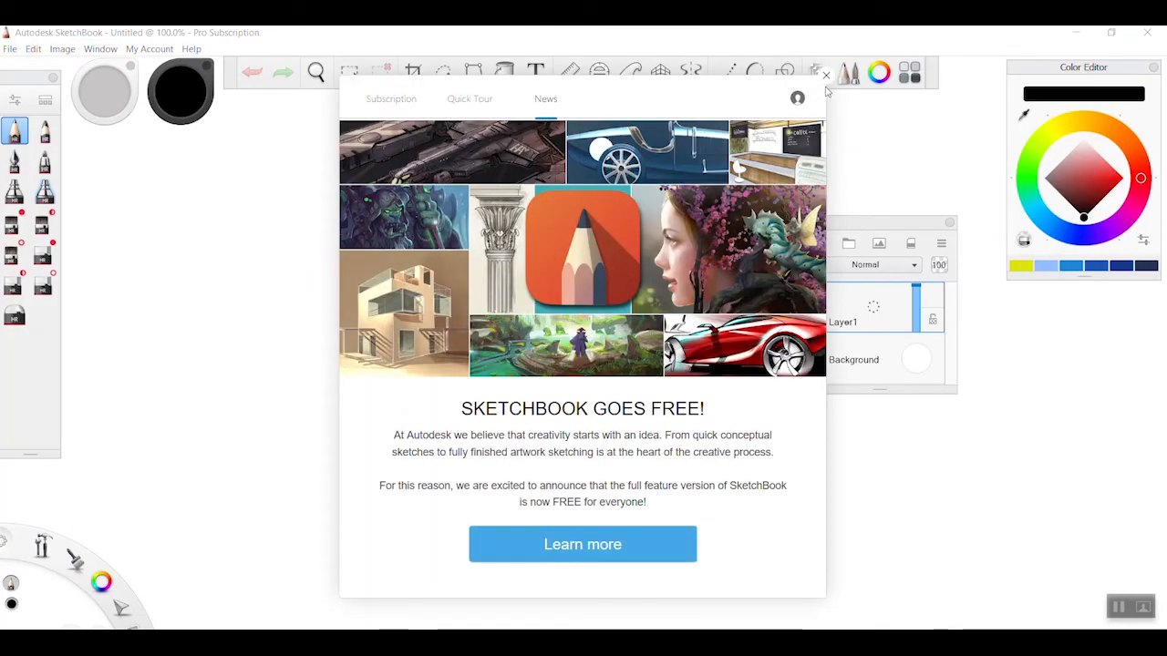
left_click(827, 79)
Open the exported image "Final C3 ortho3" from the concepts folder
left_click(9, 49)
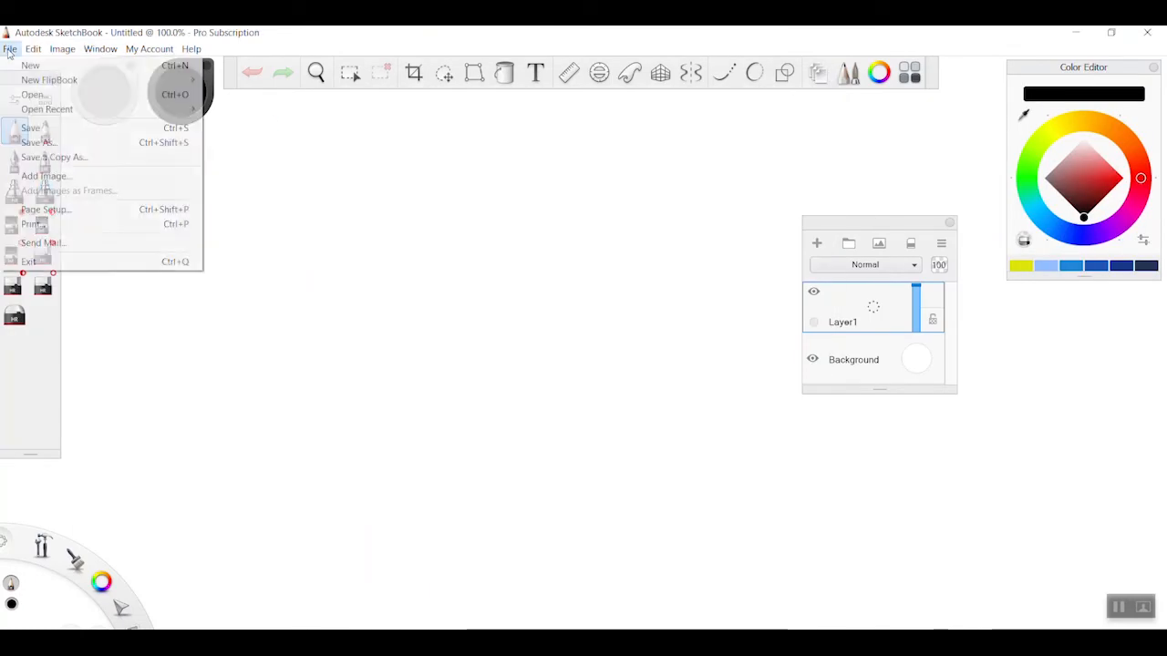
left_click(50, 93)
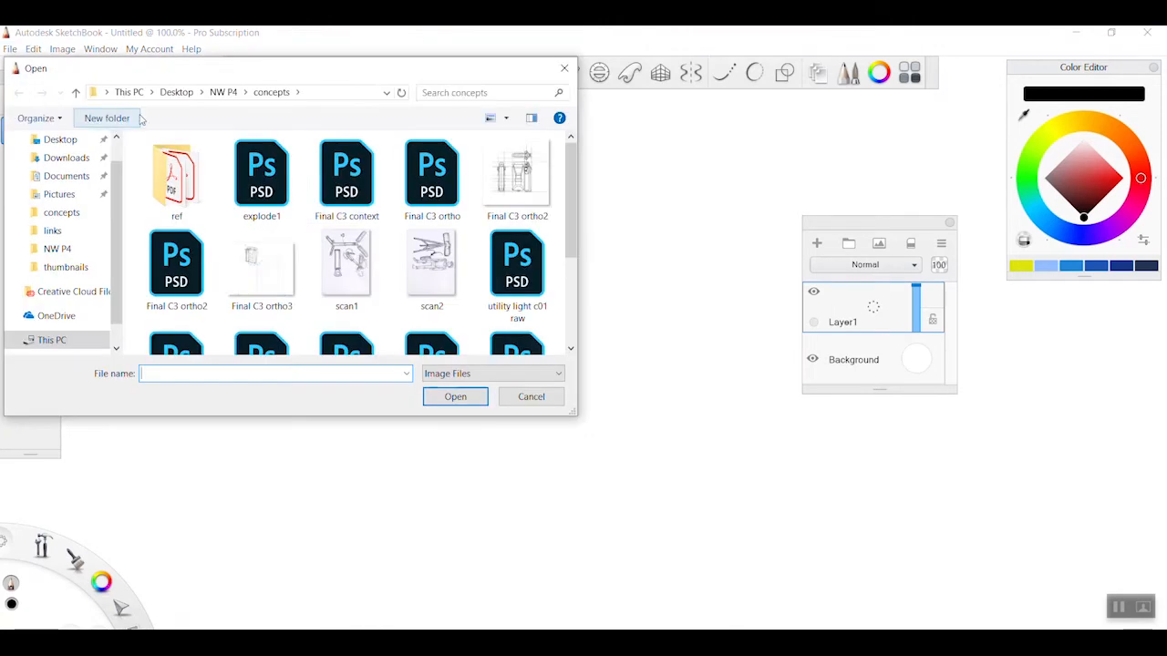
scroll(463, 259, "down", 1)
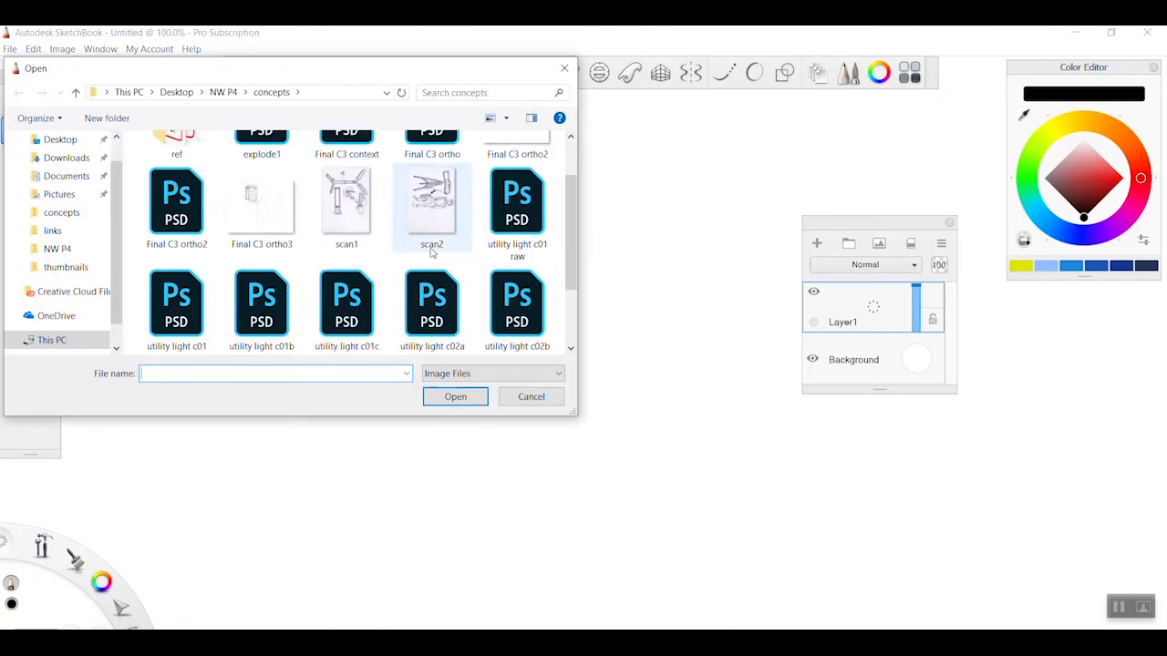
double_click(259, 217)
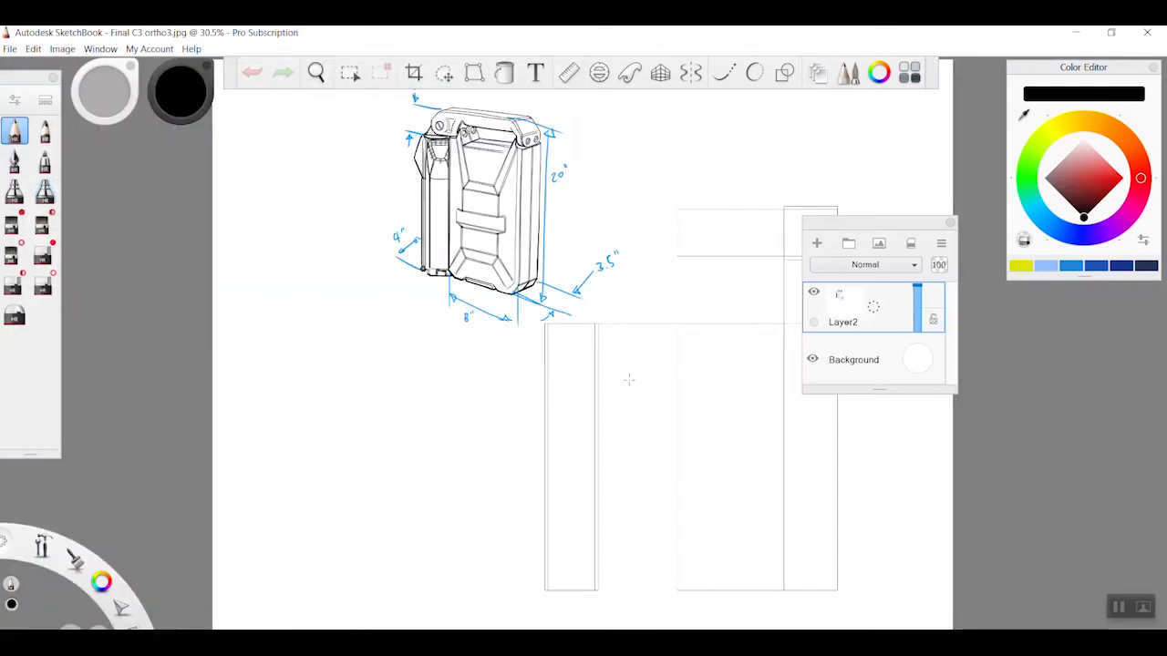
Check the opened image's pixel dimensions, document size and resolution without changing them
key("space")
mouse_move(675, 403)
left_mouse_down()
mouse_move(524, 347)
mouse_move(542, 367)
mouse_move(428, 339)
mouse_move(529, 342)
left_mouse_up()
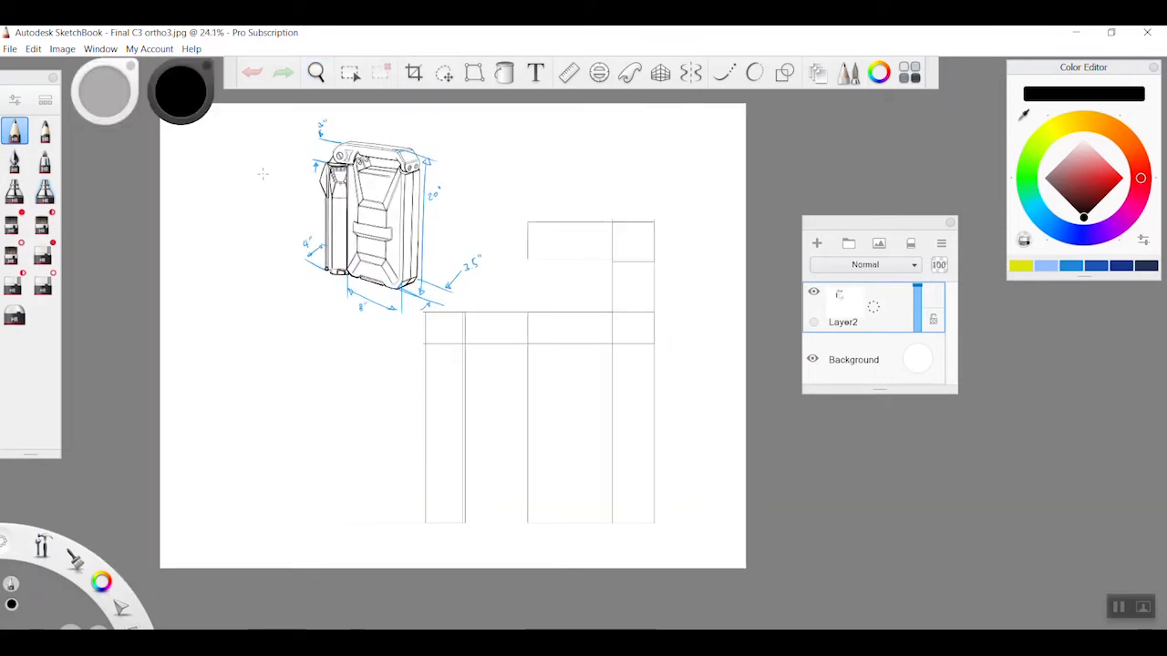
left_click(64, 48)
left_click(77, 66)
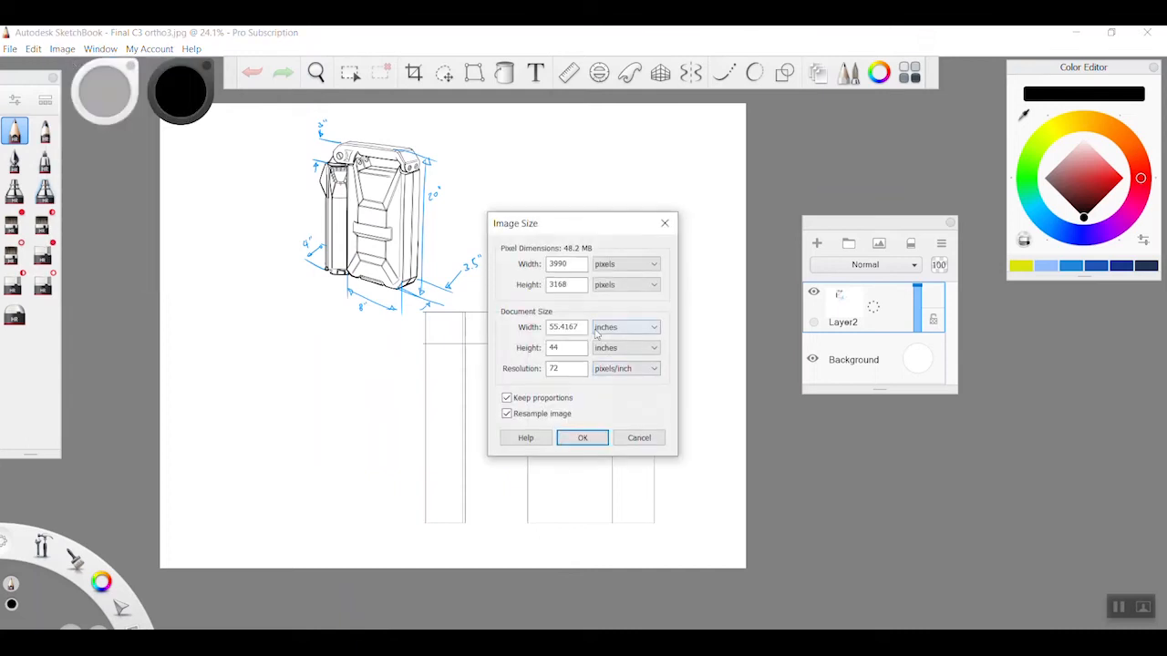
left_click(641, 440)
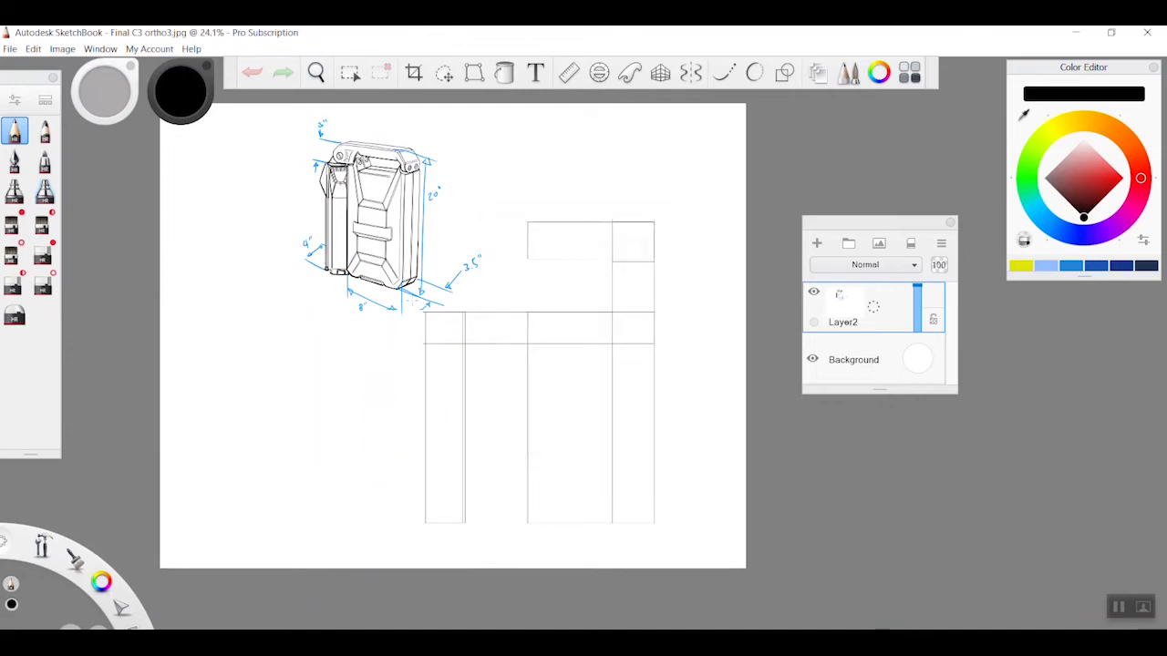
key("space")
left_click_drag(581, 351, 306, 346)
key("space")
left_click_drag(513, 407, 567, 400)
mouse_move(599, 395)
left_mouse_down()
mouse_move(574, 394)
mouse_move(574, 414)
mouse_move(613, 448)
left_mouse_up()
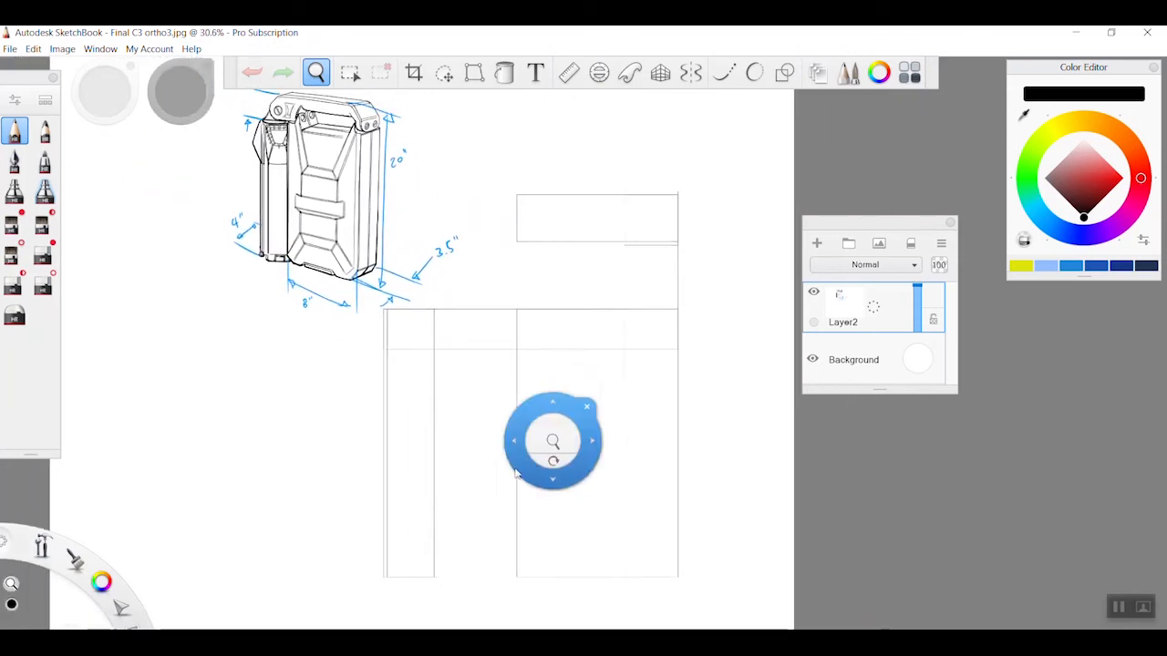
Switch to Adobe Illustrator and save the document as the Illustrator file "Final C3 ortho3" with the Illustrator CC version options
key("alt+Tab")
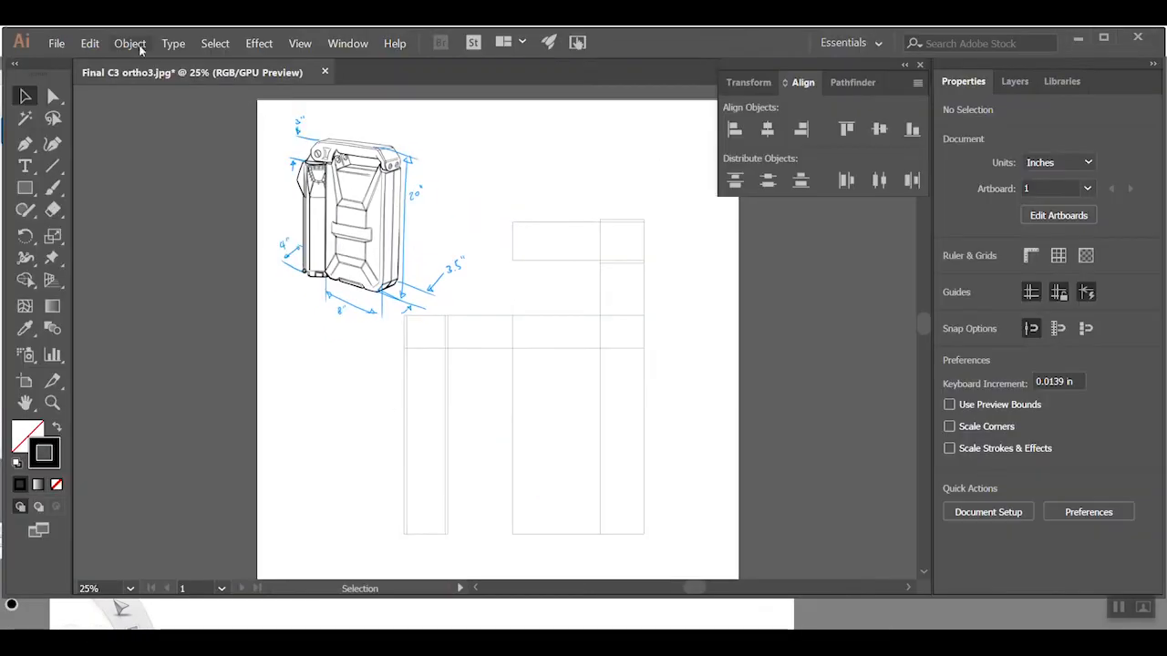
left_click(55, 43)
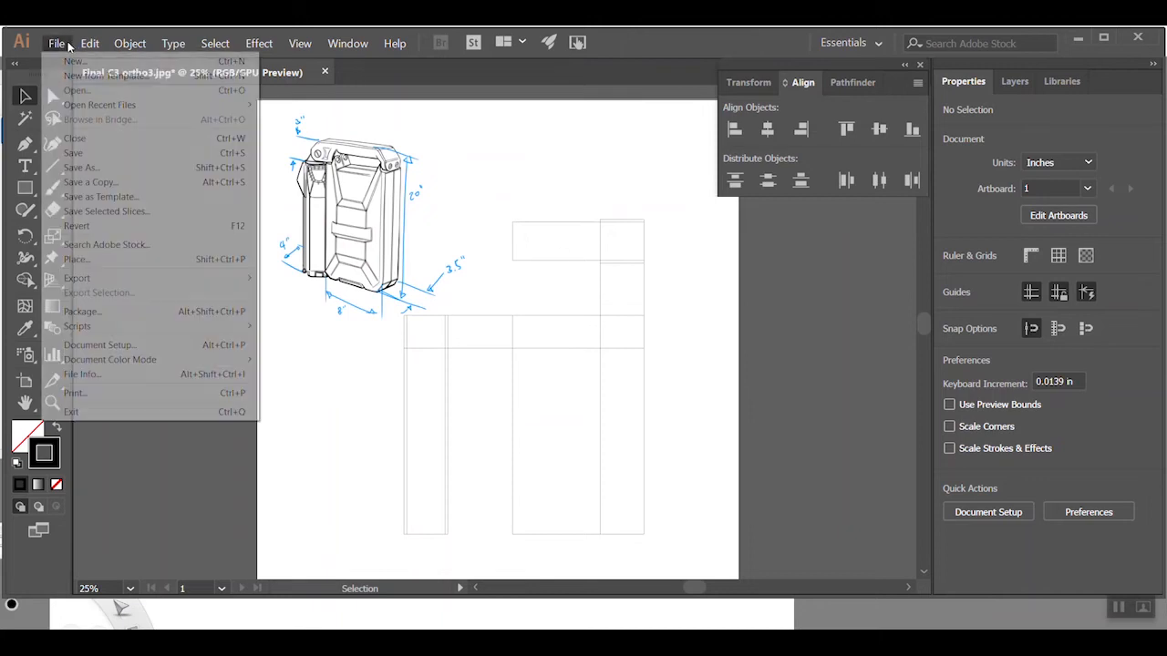
left_click(98, 170)
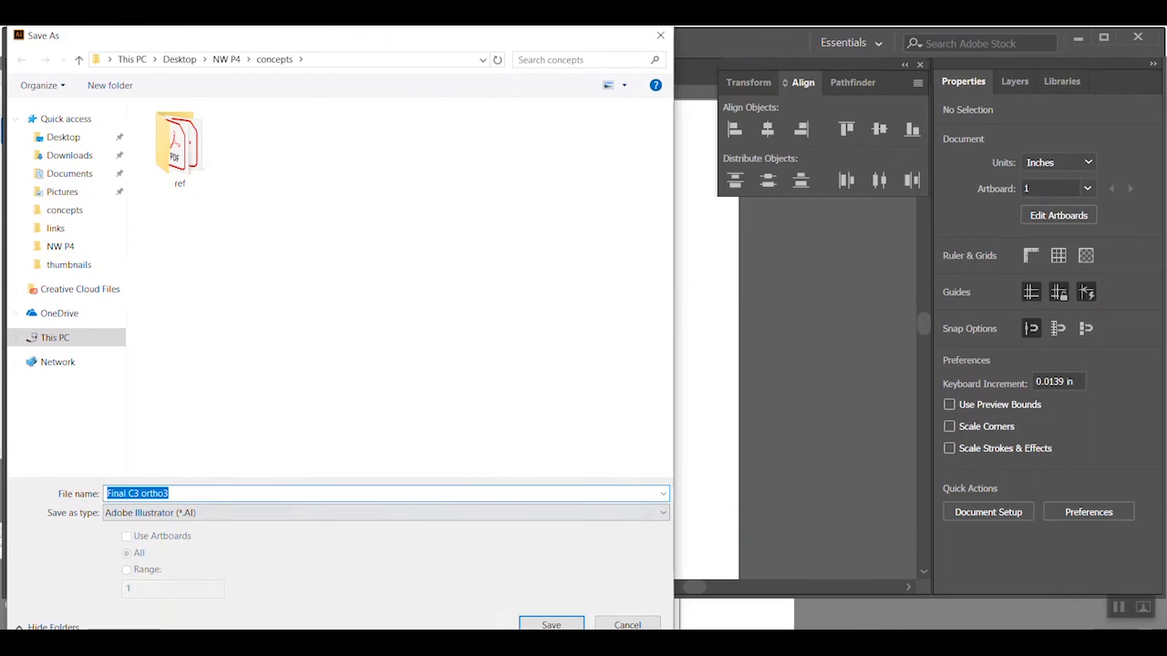
left_click(550, 624)
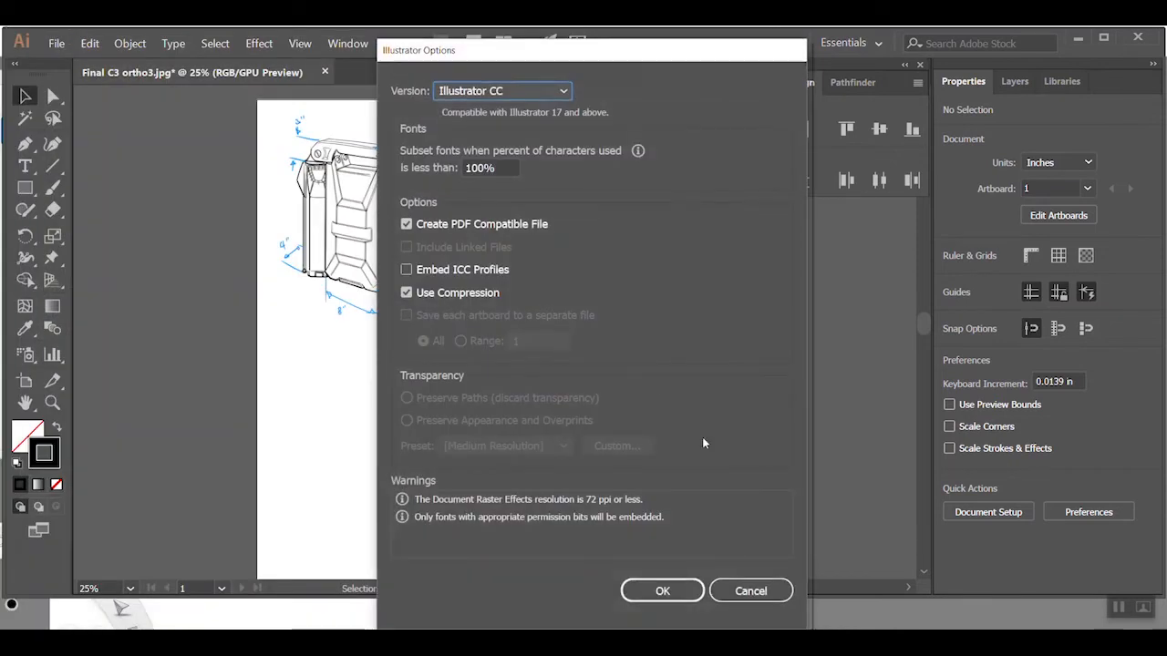
left_click(666, 589)
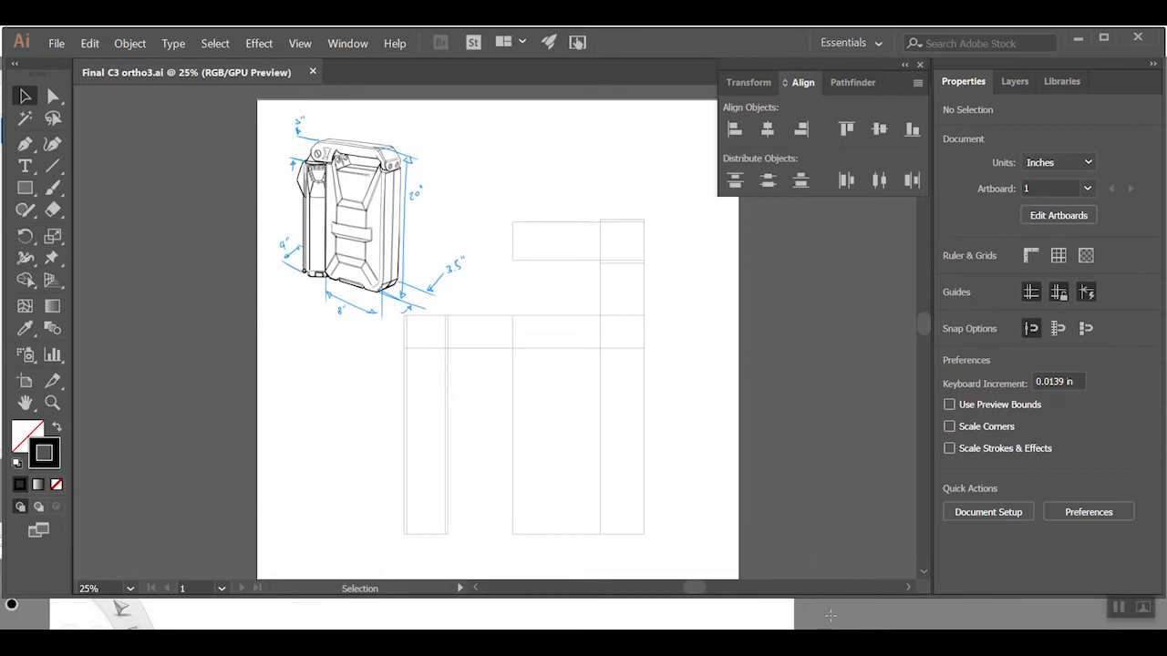
Switch back to Autodesk SketchBook, add an empty layer above the imported drawing, lock the drawing's layer and make the empty layer active
left_click(830, 614)
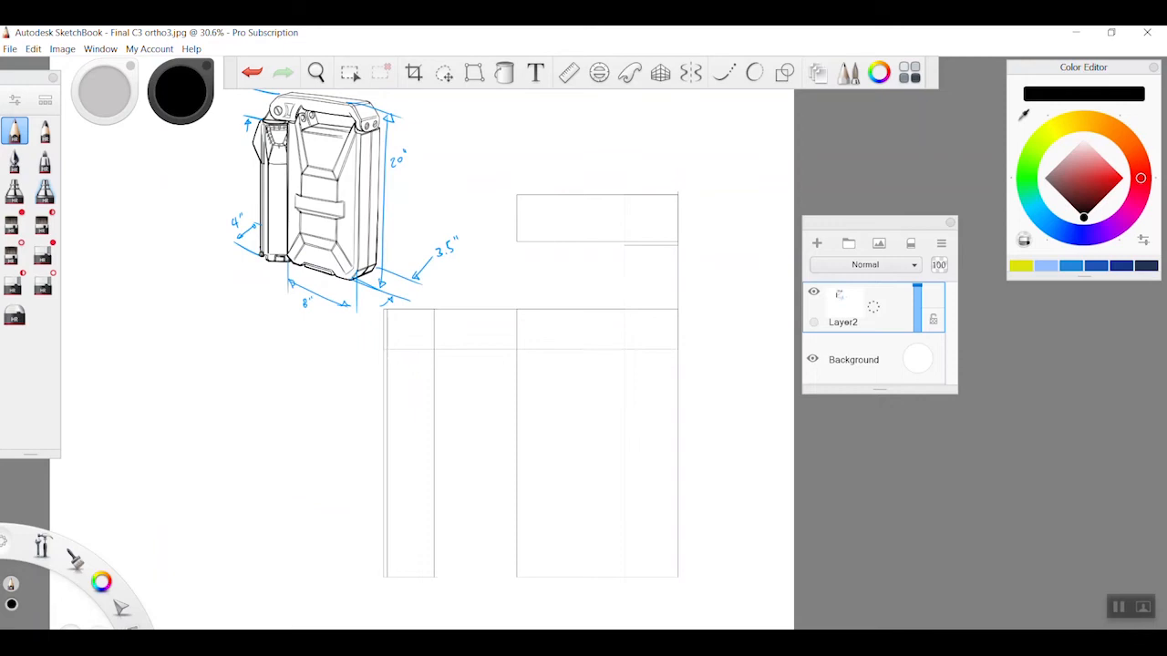
left_click_drag(873, 307, 876, 255)
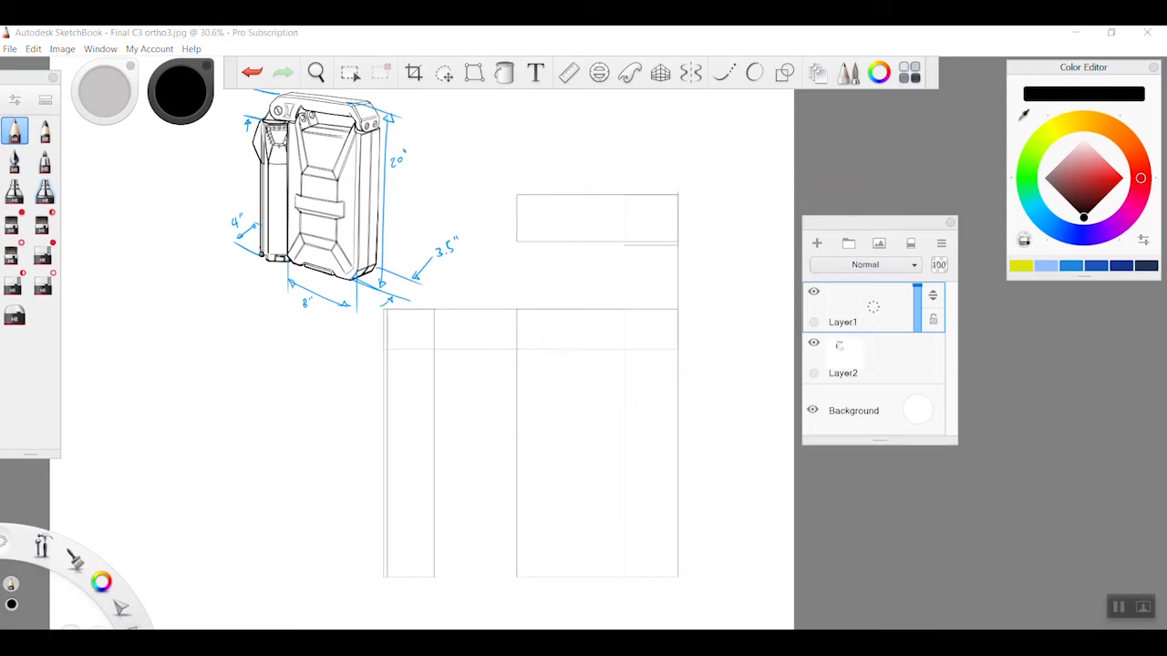
left_click(895, 356)
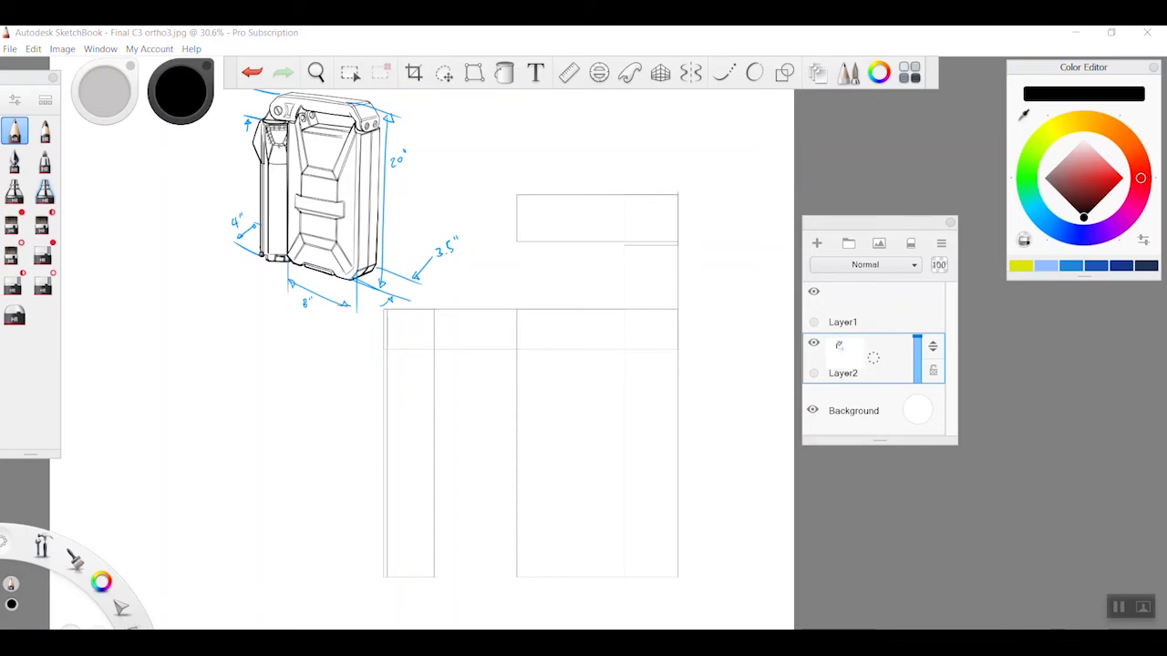
left_click(873, 357)
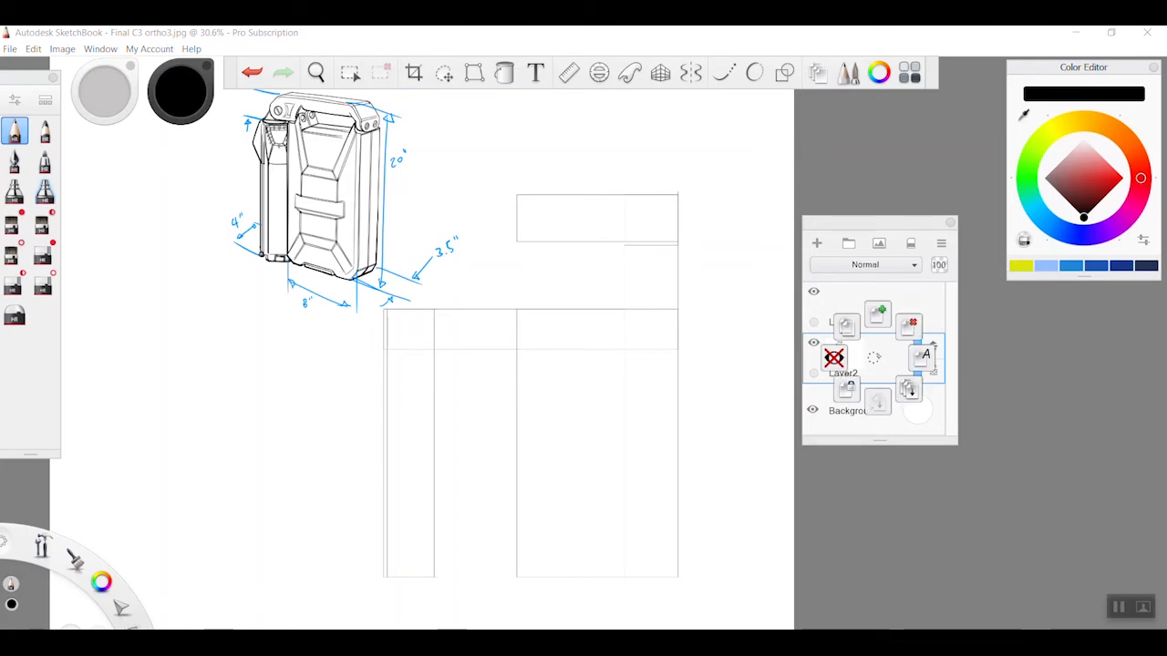
left_click_drag(873, 358, 842, 392)
left_click(886, 314)
Turn on vertical-axis symmetry and move the mirror line to the center of the front view's 8 in wide body
key("space")
left_click_drag(617, 368, 700, 491)
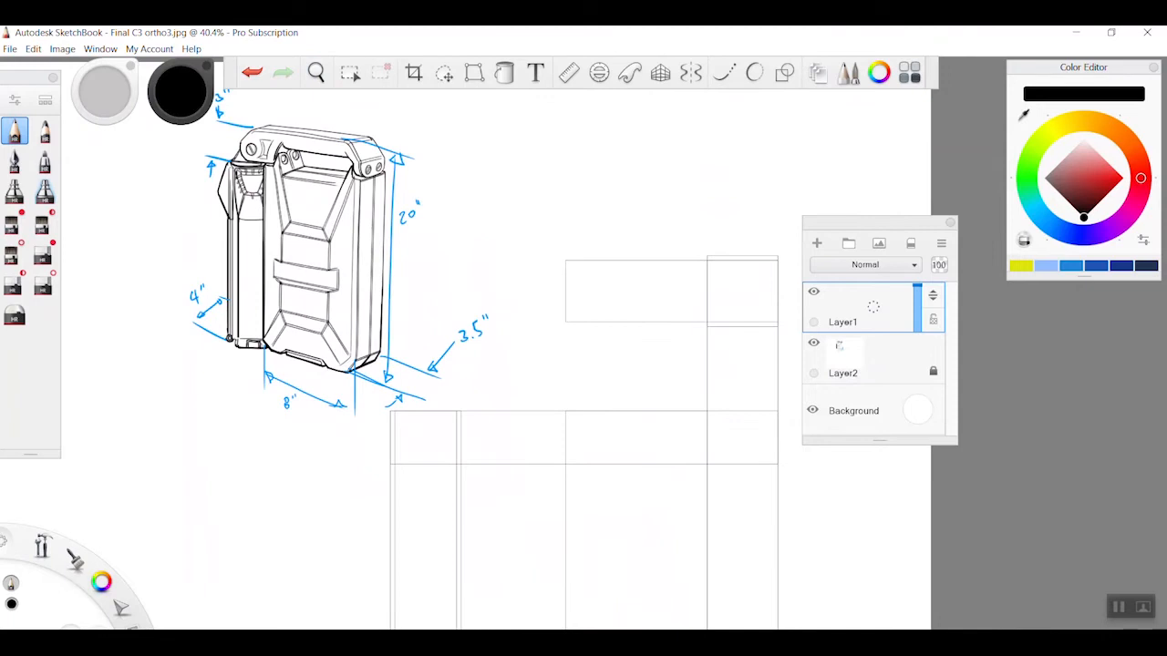
key("space")
left_click_drag(704, 485, 616, 301)
mouse_move(586, 351)
left_mouse_down()
mouse_move(556, 360)
mouse_move(596, 389)
mouse_move(584, 407)
mouse_move(581, 385)
mouse_move(616, 375)
mouse_move(609, 359)
left_mouse_up()
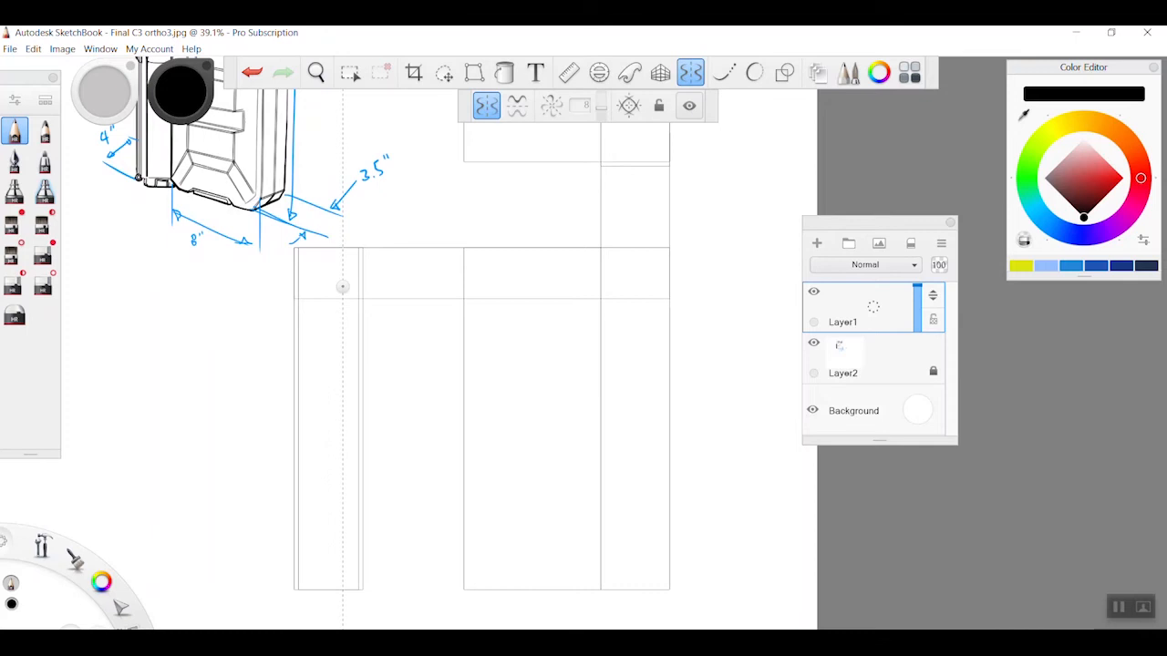
left_click_drag(343, 286, 532, 206)
Draw short mirrored angled corners at the bottom of the front-view body, undoing the unsatisfactory strokes
mouse_move(475, 410)
left_mouse_down()
mouse_move(504, 508)
mouse_move(500, 550)
left_mouse_up()
key("ctrl+z")
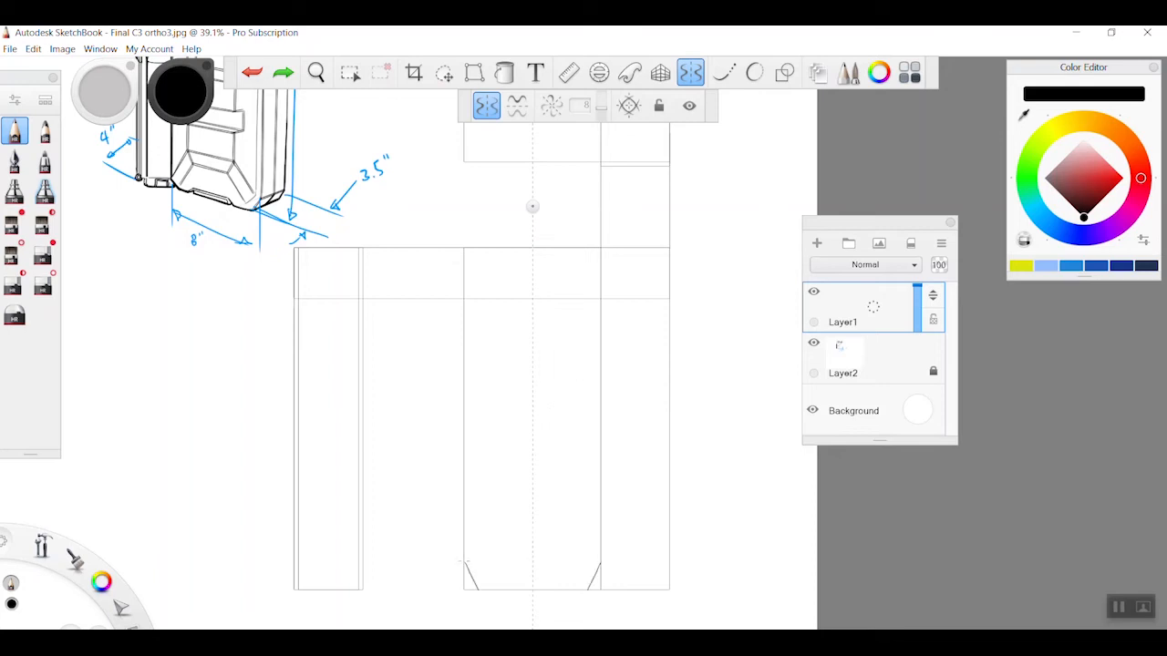
key("ctrl+z")
left_click_drag(472, 576, 478, 588)
Draw mirrored angled corners at the front-view body's top edge, undoing the first pair placed at the 3 in line
left_click_drag(469, 315, 480, 302)
key("space")
left_click_drag(550, 341, 524, 356)
mouse_move(538, 404)
left_mouse_down()
mouse_move(492, 473)
mouse_move(484, 459)
left_mouse_up()
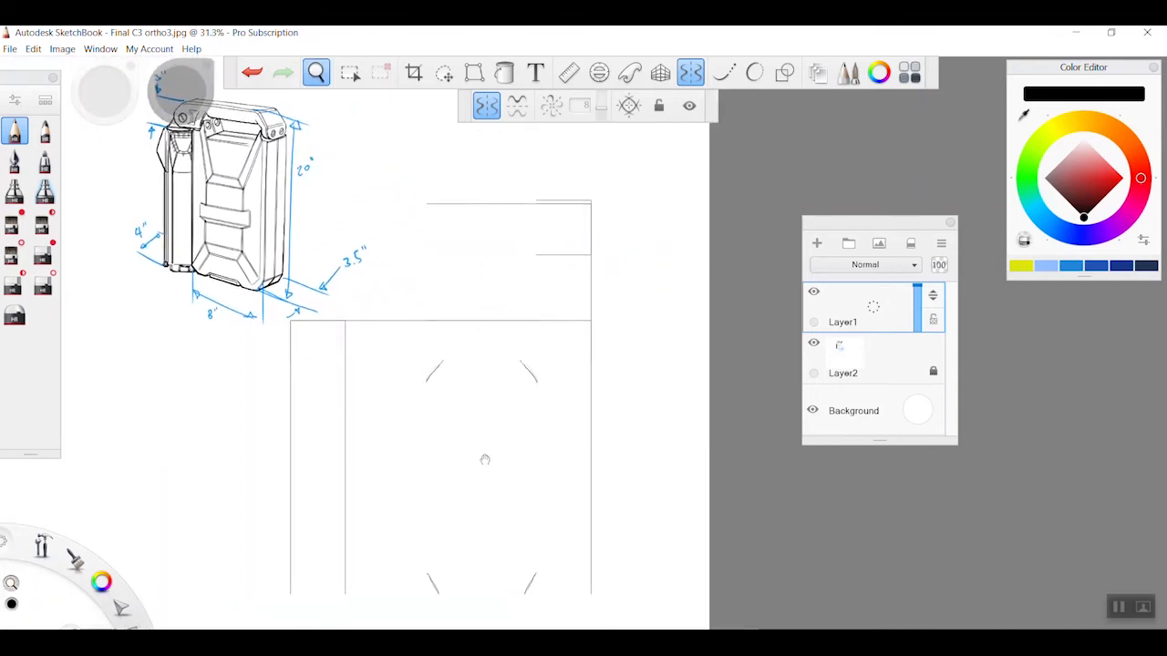
key("ctrl+z")
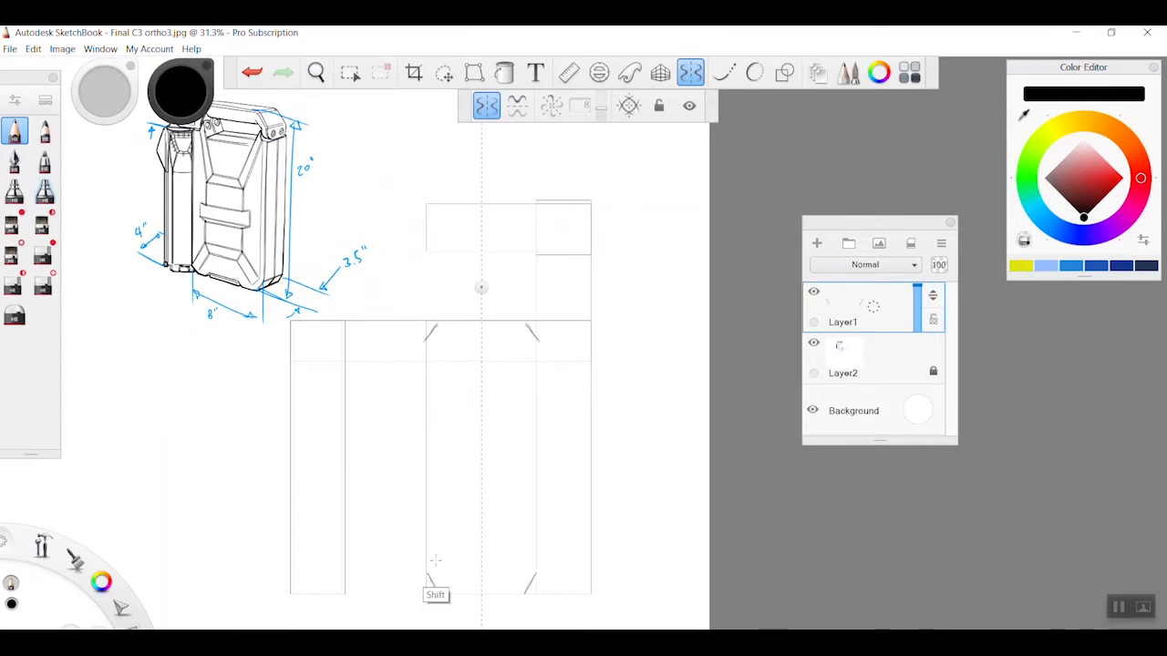
Draw the front-view body's straight sides and bottom edge, and extend horizontal guide lines from its lower corners across the side view
left_click_drag(424, 583, 425, 339)
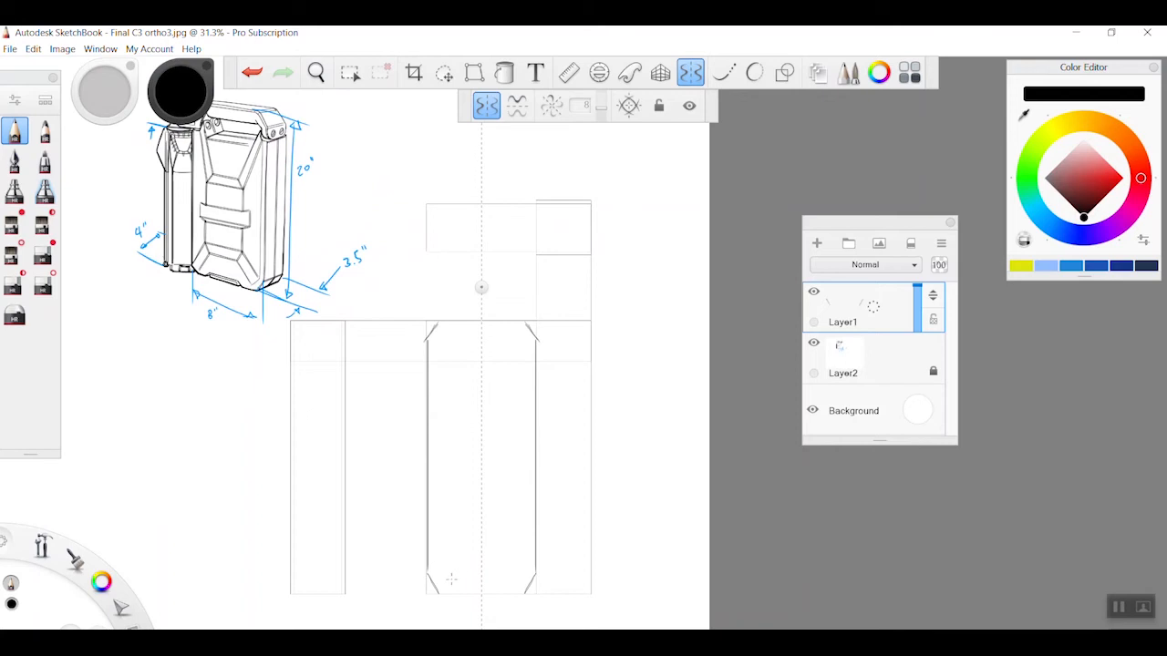
left_click_drag(439, 593, 524, 593)
mouse_move(428, 573)
left_mouse_down()
mouse_move(534, 566)
mouse_move(255, 556)
left_mouse_up()
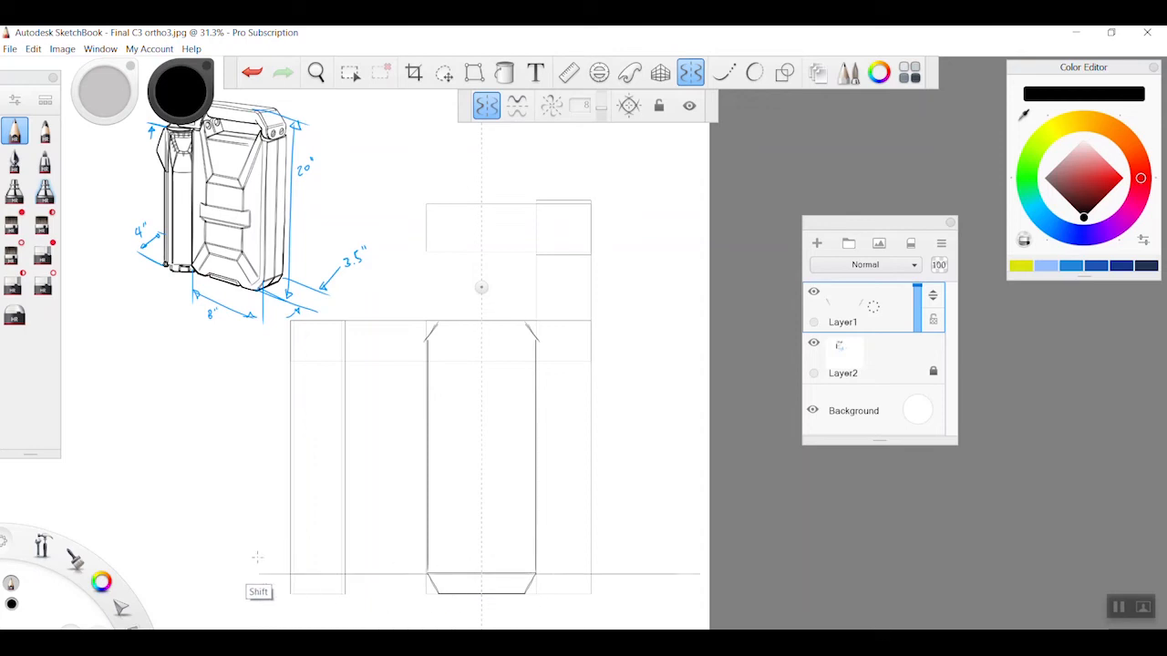
left_click_drag(531, 594, 239, 595)
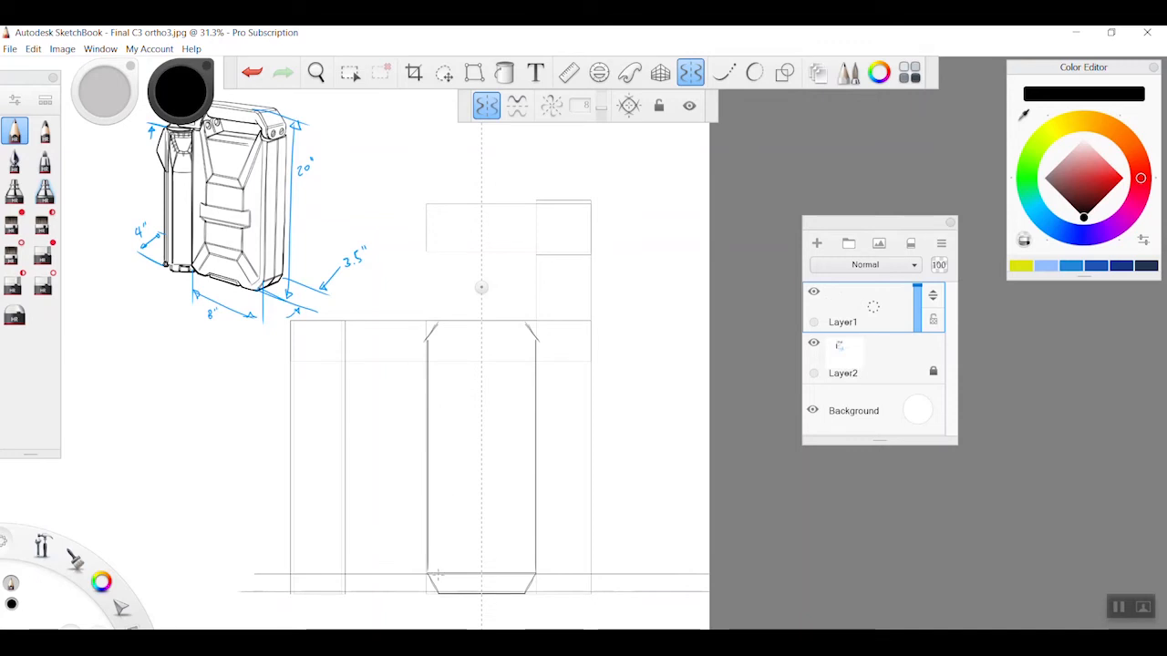
Draw the mirrored bevelled lower panel on the front view and extend horizontal guide lines from its two upper edges across the side view
left_click_drag(443, 586, 434, 573)
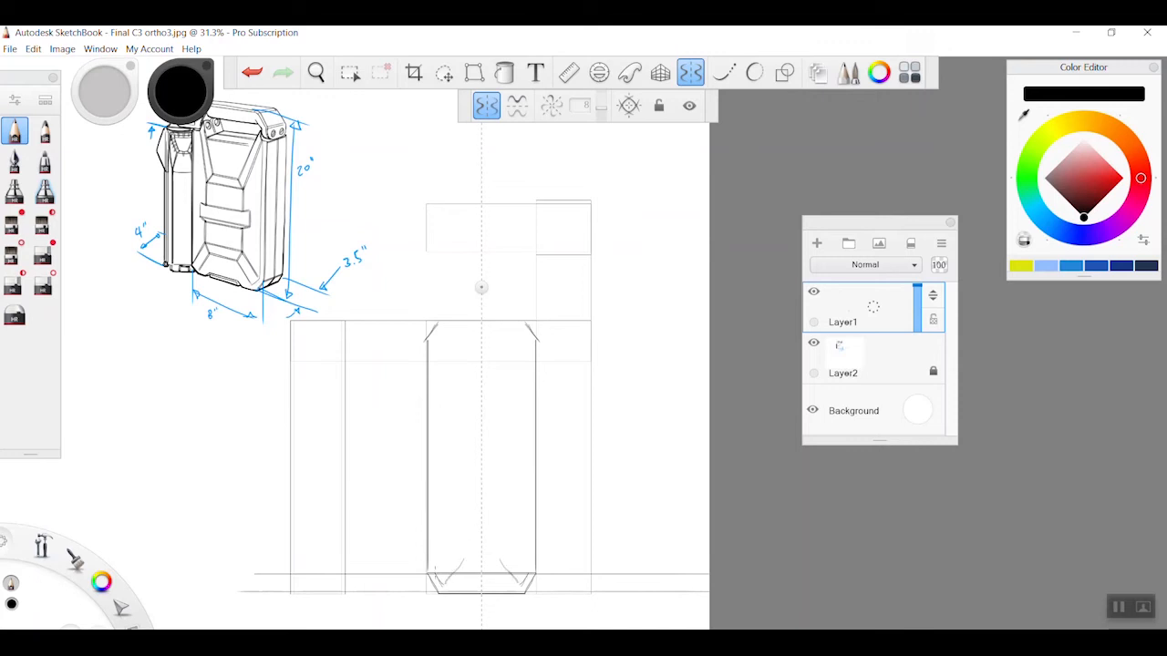
left_click_drag(499, 544, 461, 544)
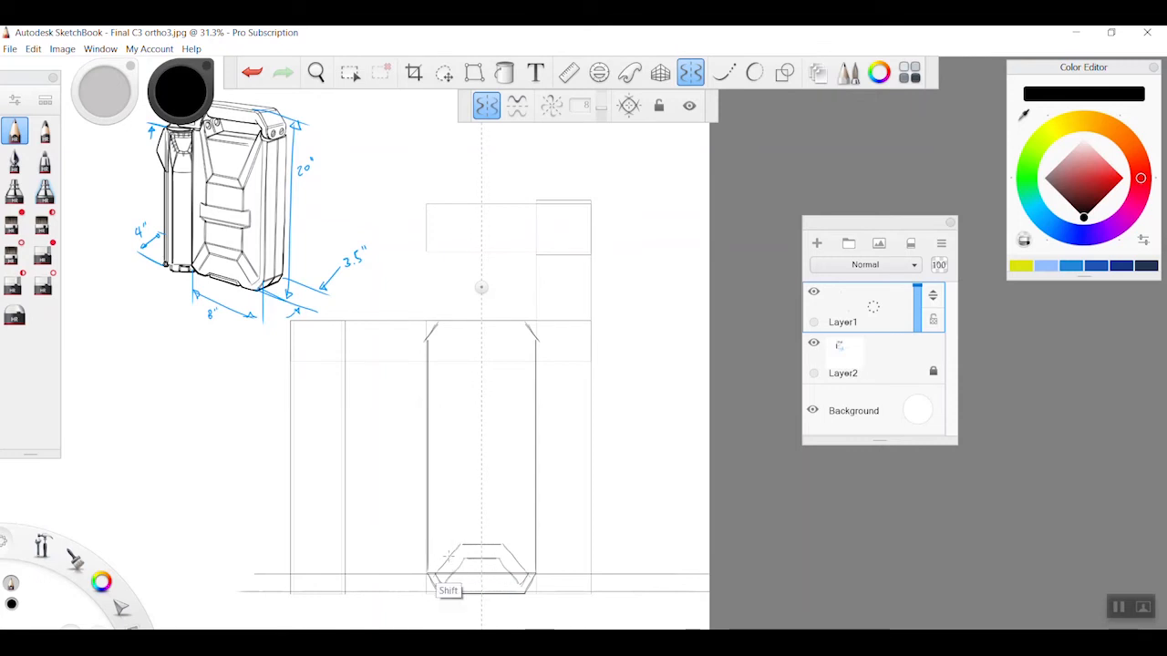
left_click_drag(502, 556, 256, 557)
left_click_drag(499, 545, 202, 545)
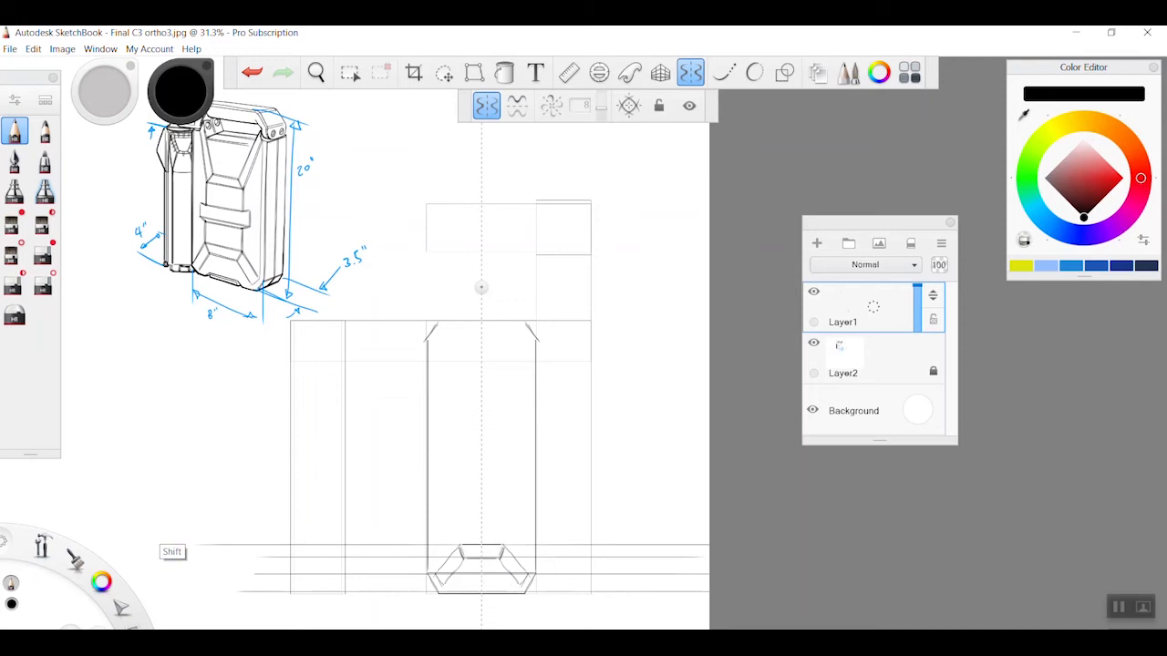
Draw the mirrored vertical sides of the central raised panel, rising from the lower panel's upper corners on the front view
left_click_drag(454, 545, 454, 396)
mouse_move(453, 545)
left_mouse_down()
mouse_move(443, 583)
mouse_move(453, 531)
mouse_move(463, 559)
left_mouse_up()
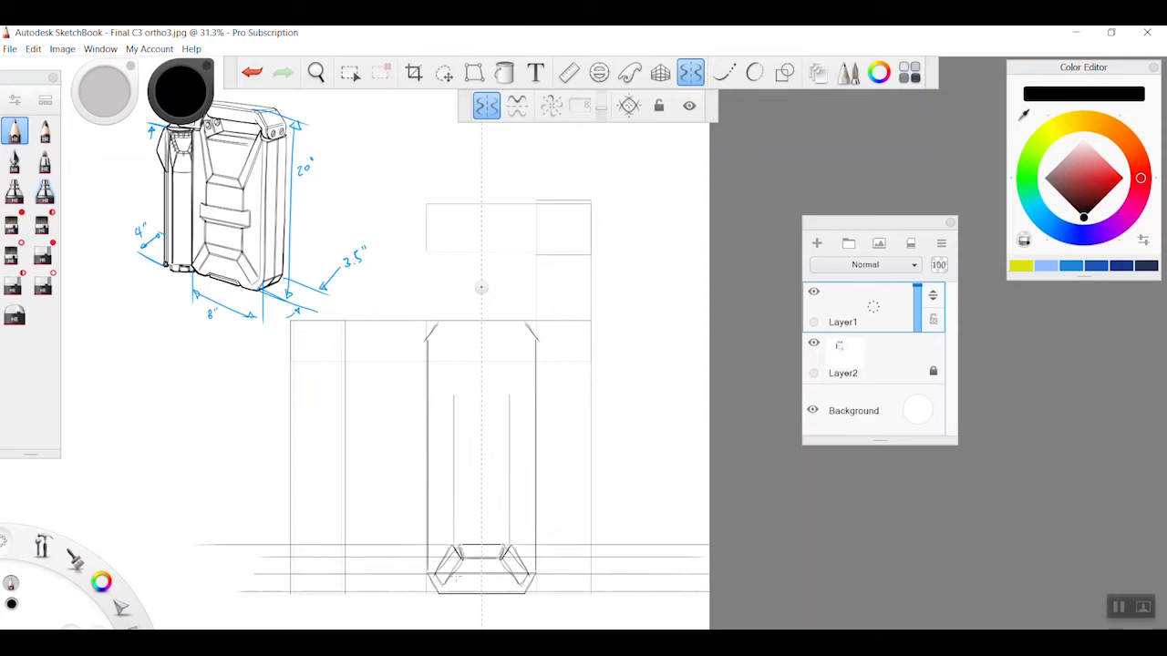
left_click_drag(449, 538, 448, 398)
left_click_drag(451, 547, 450, 400)
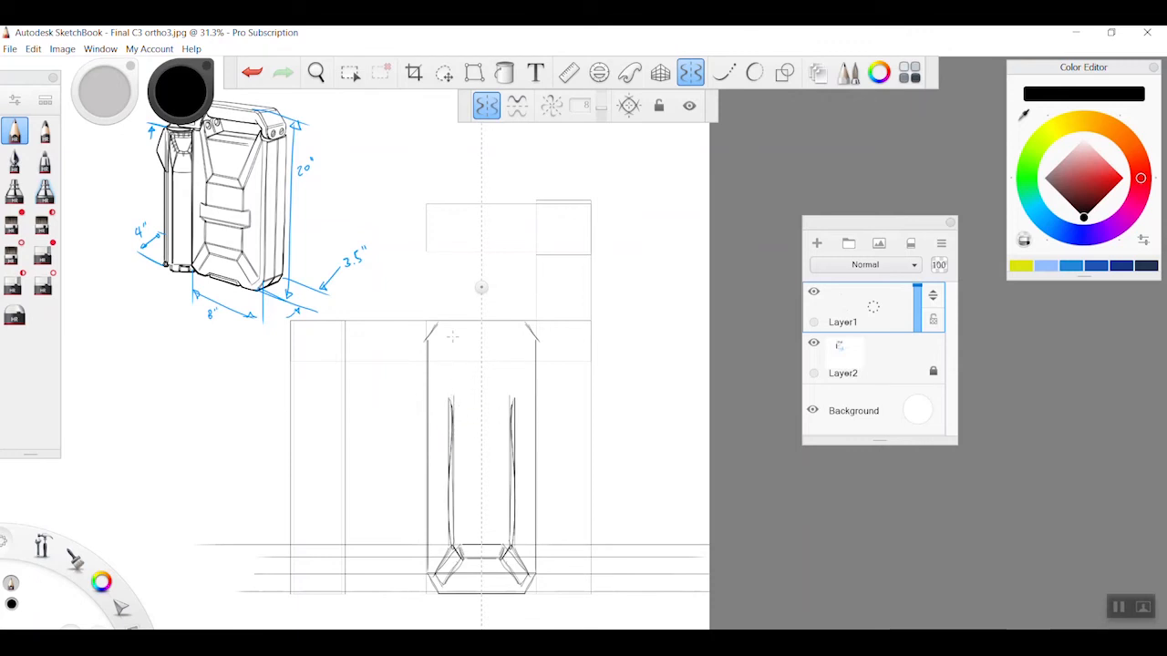
Draw a horizontal line at the 3 in level and the mirrored flared upper panel narrowing down to the central panel
mouse_move(417, 360)
left_mouse_down()
mouse_move(482, 360)
mouse_move(274, 360)
left_mouse_up()
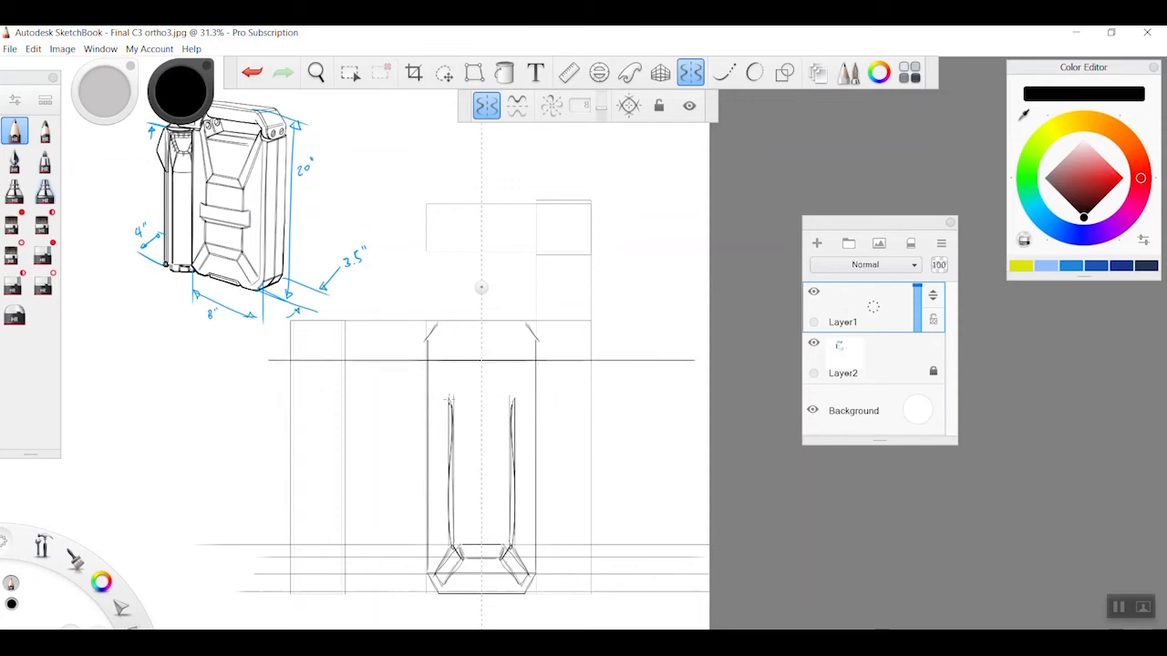
left_click_drag(443, 458, 520, 459)
left_click_drag(450, 460, 439, 397)
mouse_move(447, 440)
left_mouse_down()
mouse_move(433, 365)
mouse_move(454, 455)
mouse_move(439, 367)
mouse_move(461, 444)
left_mouse_up()
left_click_drag(460, 443, 444, 391)
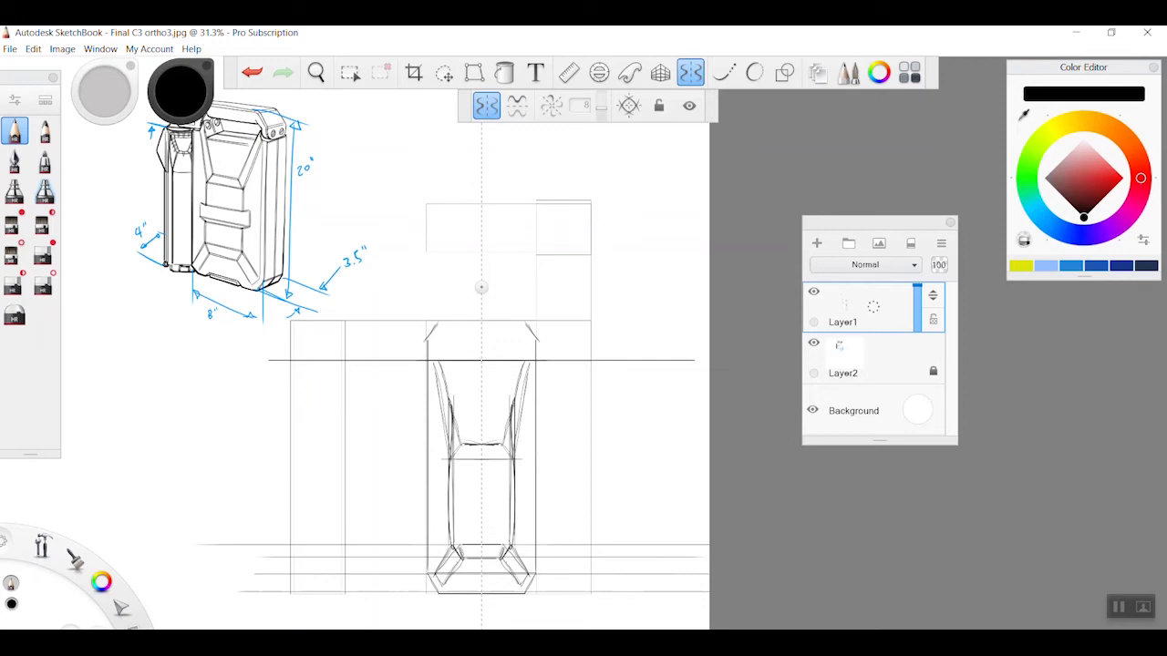
mouse_move(446, 372)
left_mouse_down()
mouse_move(517, 372)
mouse_move(578, 411)
mouse_move(583, 391)
left_mouse_up()
Draw the horizontal strap band across the central panel and extend its edges as horizontal guide lines across the side view
key("space")
left_click_drag(456, 487, 510, 490)
left_click_drag(456, 508, 511, 511)
key("space")
mouse_move(583, 401)
left_mouse_down()
mouse_move(646, 406)
mouse_move(650, 451)
left_mouse_up()
left_click_drag(255, 526, 802, 526)
Refine the flared panel's slanted edges and extend mirrored vertical guide lines from the central panel up through the top view
left_click_drag(507, 376, 538, 475)
left_click_drag(502, 392, 503, 614)
left_click_drag(638, 429, 610, 387)
left_click_drag(497, 545, 497, 155)
Turn off symmetry and draw concentric hinge circles beside the front body's upper right corner, with a horizontal line beneath them
left_click(690, 72)
key("space")
mouse_move(584, 329)
left_mouse_down()
mouse_move(612, 421)
mouse_move(672, 405)
left_mouse_up()
left_click_drag(662, 410, 663, 409)
left_click_drag(259, 426, 688, 427)
mouse_move(660, 419)
left_mouse_down()
mouse_move(633, 454)
mouse_move(583, 291)
mouse_move(579, 410)
left_mouse_up()
key("space")
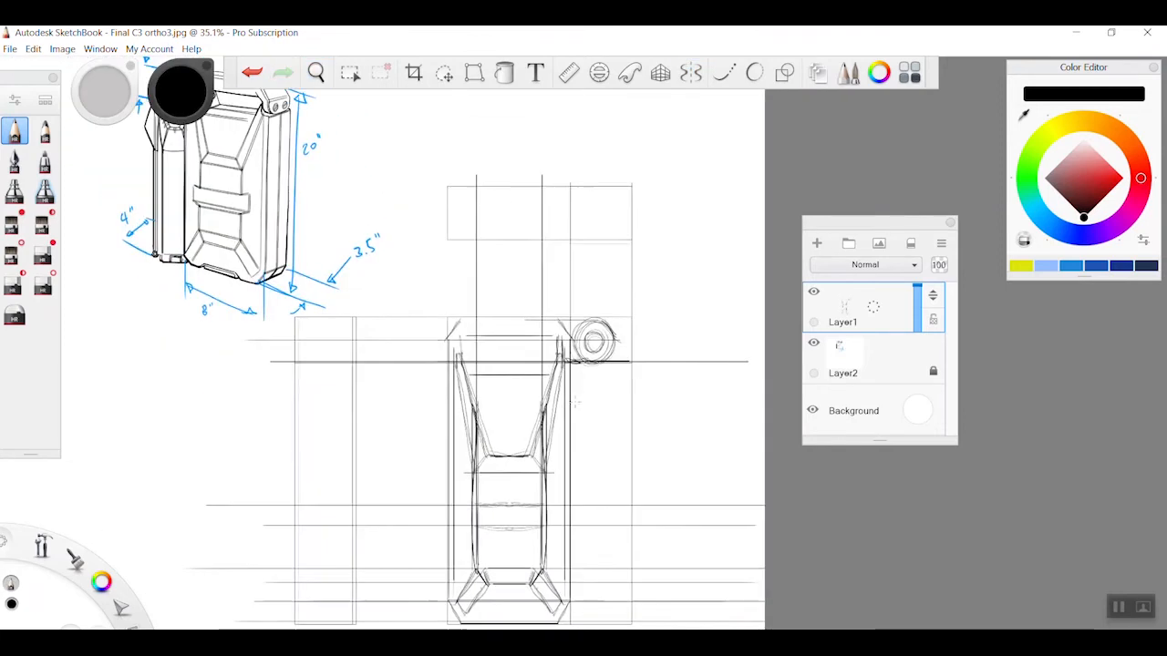
Sketch the angled outline and long vertical edge of the narrow attached compartment below the hinge circles
left_click_drag(598, 362, 583, 403)
key("space")
left_click_drag(621, 438, 592, 447)
left_click_drag(575, 359, 575, 576)
key("space")
left_click_drag(621, 453, 602, 447)
mouse_move(573, 332)
left_mouse_down()
mouse_move(573, 581)
mouse_move(592, 360)
left_mouse_up()
Add the attached compartment's remaining vertical and lower edges and darken the horizontal line at the hinge's base
left_click_drag(587, 358, 582, 382)
left_click_drag(536, 586, 579, 585)
left_click_drag(545, 324, 545, 578)
key("space")
left_click_drag(560, 353, 629, 354)
key("space")
left_click_drag(440, 360, 364, 360)
Turn symmetry back on and darken the front body's mirrored long side edges
left_click(690, 72)
key("space")
left_click_drag(552, 282, 629, 365)
key("space")
left_click_drag(435, 377, 416, 595)
key("space")
Draw mirrored slanted edges and short corner strokes where the flared panel meets the front body's upper sides
mouse_move(547, 355)
left_mouse_down()
mouse_move(492, 356)
mouse_move(588, 363)
left_mouse_up()
key("space")
left_click_drag(470, 235, 440, 474)
left_click_drag(467, 201, 466, 238)
left_click_drag(466, 316, 449, 316)
Darken the mirrored vertical sides and angled lower corners of the front view's central panel
key("space")
left_click_drag(455, 456, 456, 292)
left_click_drag(487, 559, 463, 607)
key("space")
left_click_drag(477, 501, 477, 551)
key("space")
Draw the horizontal edges across the front view's flared upper panel and central panel
left_click_drag(547, 382, 455, 383)
key("space")
left_click_drag(583, 455, 629, 456)
left_click_drag(513, 423, 541, 423)
left_click_drag(513, 437, 561, 437)
key("space")
Extend further horizontal guide lines from the front view's panel edges and reinforce the panel's vertical and slanted lines
left_click_drag(584, 419, 537, 419)
left_click_drag(249, 490, 547, 489)
left_click_drag(300, 508, 577, 507)
key("space")
left_click_drag(577, 508, 576, 402)
left_click_drag(523, 483, 483, 560)
left_click_drag(499, 292, 499, 460)
key("space")
Draw short mirrored horizontal and vertical strokes for the small notches at the flared panel's upper corners
mouse_move(565, 401)
left_mouse_down()
mouse_move(511, 401)
mouse_move(547, 401)
left_mouse_up()
left_click_drag(545, 482, 596, 482)
left_click_drag(531, 297, 532, 570)
key("space")
left_click_drag(614, 411, 684, 411)
left_click_drag(442, 376, 442, 416)
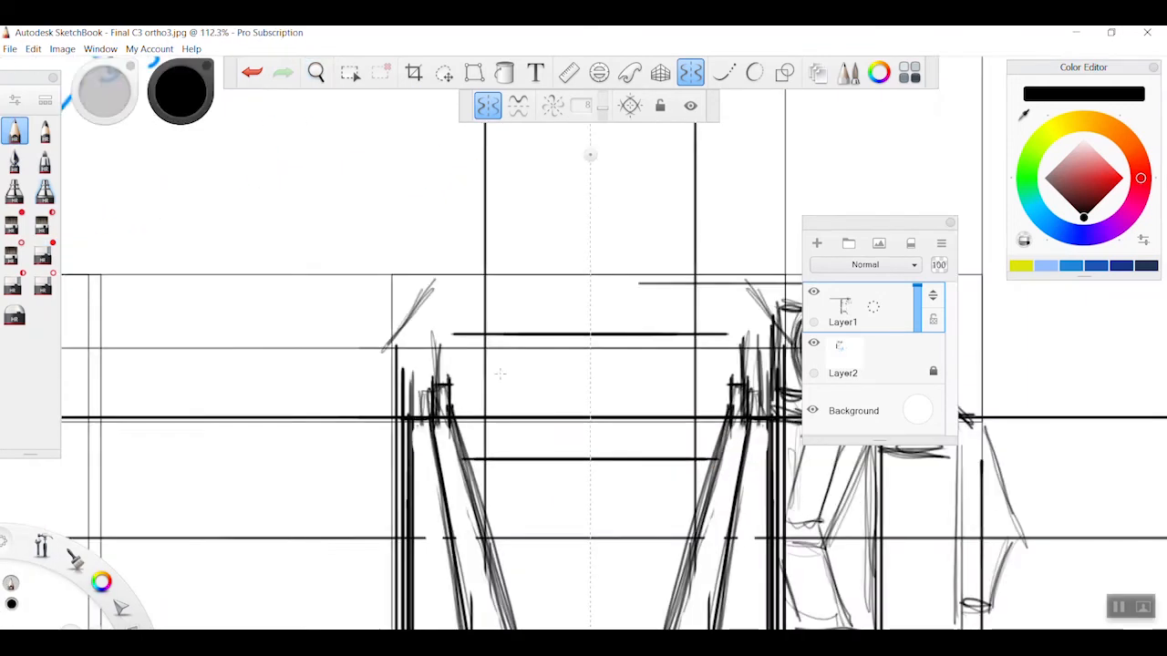
Turn off symmetry and draw the vertical and angled edges of the latch area beside the front view's main panel
key("space")
left_click_drag(583, 410, 510, 410)
left_click_drag(593, 410, 392, 458)
left_click(691, 72)
left_click_drag(494, 367, 494, 591)
left_click_drag(459, 363, 488, 403)
left_click_drag(487, 361, 463, 422)
key("space")
left_click_drag(638, 410, 593, 301)
left_click_drag(466, 456, 492, 483)
left_click_drag(494, 403, 491, 461)
Extend two long horizontal guide lines from the front view across to the side view
key("space")
left_click_drag(584, 365, 597, 376)
left_click_drag(478, 411, 597, 327)
key("space")
mouse_move(638, 438)
left_mouse_down()
mouse_move(584, 547)
mouse_move(640, 510)
mouse_move(500, 471)
mouse_move(601, 492)
left_mouse_up()
key("ctrl+z")
left_click_drag(211, 547, 552, 546)
left_click_drag(215, 442, 561, 442)
Turn on symmetry along the side view's vertical centre line and draw its mirrored vertical and slanted side edges
left_click(690, 72)
left_click_drag(492, 257, 314, 257)
left_click(630, 106)
mouse_move(314, 318)
left_mouse_down()
mouse_move(315, 614)
mouse_move(290, 613)
left_mouse_up()
key("ctrl+z")
left_click_drag(348, 540, 396, 449)
left_click_drag(300, 304, 300, 455)
left_click_drag(298, 453, 310, 559)
left_click_drag(315, 308, 300, 459)
Draw two long horizontal guide lines through the side view and erase a short stretch of its vertical edge
left_click_drag(105, 376, 514, 376)
left_click_drag(126, 423, 510, 423)
left_click(43, 256)
left_click_drag(283, 375, 282, 420)
left_click(15, 131)
Draw the mirrored inner vertical edges and a short slanted stroke on the side view's body
left_click_drag(482, 137, 507, 302)
mouse_move(355, 296)
left_mouse_down()
mouse_move(344, 348)
mouse_move(357, 334)
left_mouse_up()
left_click_drag(432, 360, 447, 351)
scroll(346, 319, "down", 3)
mouse_move(326, 323)
left_mouse_down()
mouse_move(311, 364)
mouse_move(323, 393)
left_mouse_up()
left_click_drag(332, 343, 332, 605)
scroll(638, 492, "down", 2)
Draw mirrored slanted and short stepped strokes along the side view's outer profile
left_click_drag(414, 265, 575, 287)
mouse_move(527, 593)
left_mouse_down()
mouse_move(584, 456)
mouse_move(574, 457)
left_mouse_up()
left_click_drag(558, 466, 576, 469)
left_click_drag(599, 417, 583, 437)
Turn off symmetry and draw horizontal and vertical guide lines to lay out the top view above the front view
left_click(690, 72)
mouse_move(547, 463)
left_mouse_down()
mouse_move(242, 465)
mouse_move(326, 485)
left_mouse_up()
mouse_move(365, 456)
left_mouse_down()
mouse_move(390, 483)
mouse_move(630, 398)
mouse_move(630, 489)
left_mouse_up()
left_click_drag(715, 317, 401, 426)
left_click_drag(382, 375, 725, 374)
left_click_drag(438, 299, 438, 538)
Set up symmetry about the top view's horizontal centre line and draw its mirrored horizontal and angled edges
left_click(690, 72)
left_click(520, 106)
left_click_drag(438, 398, 674, 395)
left_click(690, 72)
left_click_drag(670, 320, 670, 580)
left_click(690, 72)
left_click_drag(407, 413, 612, 412)
left_click_drag(453, 423, 557, 423)
left_click_drag(556, 425, 605, 408)
left_click_drag(583, 455, 538, 362)
Add vertical-axis symmetry at the middle of the top view's body and draw its mirrored chamfered corners and edges
left_click(490, 105)
left_click_drag(293, 280, 456, 282)
left_click_drag(512, 329, 552, 316)
mouse_move(512, 329)
left_mouse_down()
mouse_move(490, 319)
mouse_move(512, 329)
left_mouse_up()
left_click_drag(395, 329, 520, 329)
left_click_drag(395, 298, 520, 298)
left_click_drag(396, 264, 395, 286)
Turn off the vertical-axis symmetry and draw the remaining vertical, horizontal and diagonal lines of the top view's body
left_click(489, 105)
left_click_drag(624, 282, 624, 306)
left_click_drag(511, 303, 624, 303)
mouse_move(362, 282)
left_mouse_down()
mouse_move(364, 321)
mouse_move(396, 302)
left_mouse_up()
mouse_move(364, 319)
left_mouse_down()
mouse_move(401, 332)
mouse_move(521, 303)
left_mouse_up()
left_click_drag(511, 304, 645, 301)
Position the ellipse guide over the top view's cylinder for its circular outline
left_click(599, 72)
left_click_drag(592, 355, 603, 282)
left_click(599, 72)
Set radial symmetry to 3 sections, centre it on the top view's cylinder and rotate its axis
left_click(554, 106)
left_click_drag(604, 107, 604, 118)
left_click_drag(457, 281, 602, 280)
mouse_move(602, 133)
left_mouse_down()
mouse_move(640, 140)
mouse_move(723, 280)
left_mouse_up()
left_click_drag(602, 280, 605, 280)
left_click_drag(560, 325, 594, 342)
mouse_move(565, 336)
left_mouse_down()
mouse_move(597, 347)
mouse_move(567, 340)
left_mouse_up()
left_click_drag(567, 341, 601, 345)
key("ctrl+z")
key("ctrl+z")
key("ctrl+z")
key("ctrl+z")
key("ctrl+z")
key("ctrl+z")
key("ctrl+z")
key("ctrl+z")
left_click_drag(667, 263, 667, 294)
key("ctrl+z")
Add circular outlines with the ellipse guide and radially mirrored latch strokes around the top view's cylinder
left_click(599, 72)
mouse_move(562, 280)
left_mouse_down()
mouse_move(560, 297)
mouse_move(570, 294)
left_mouse_up()
left_click(690, 72)
left_click(598, 72)
left_click(690, 72)
mouse_move(653, 251)
left_mouse_down()
mouse_move(653, 308)
mouse_move(664, 311)
left_mouse_up()
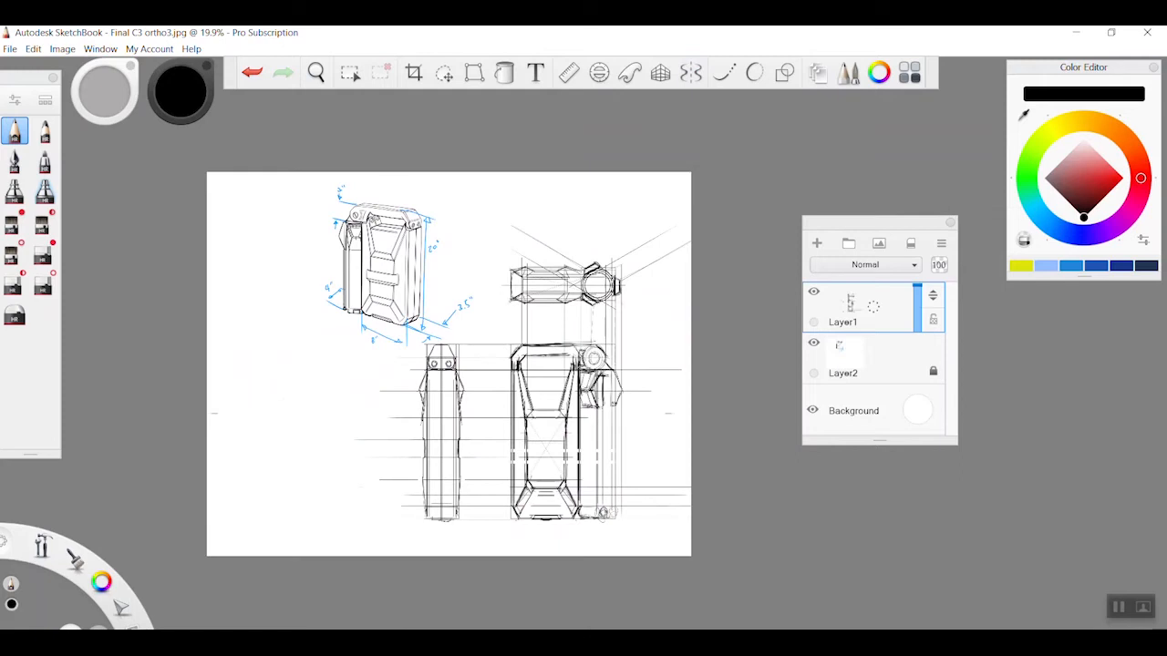
scroll(448, 365, "up", 2)
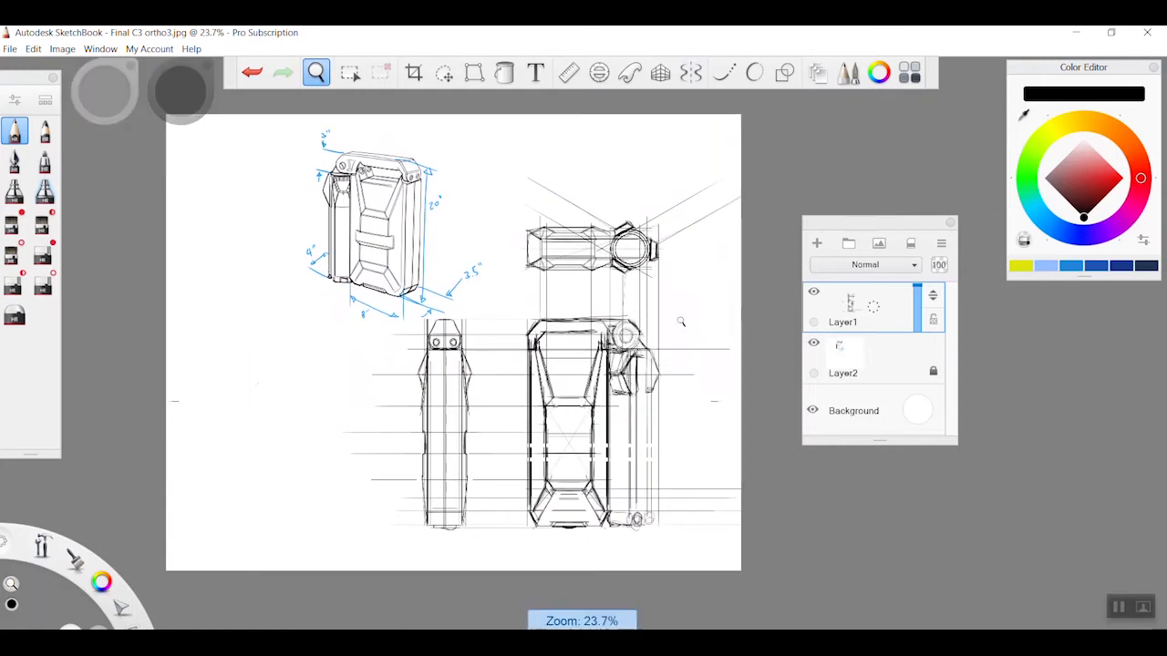
scroll(706, 316, "up", 2)
left_click_drag(699, 319, 719, 317)
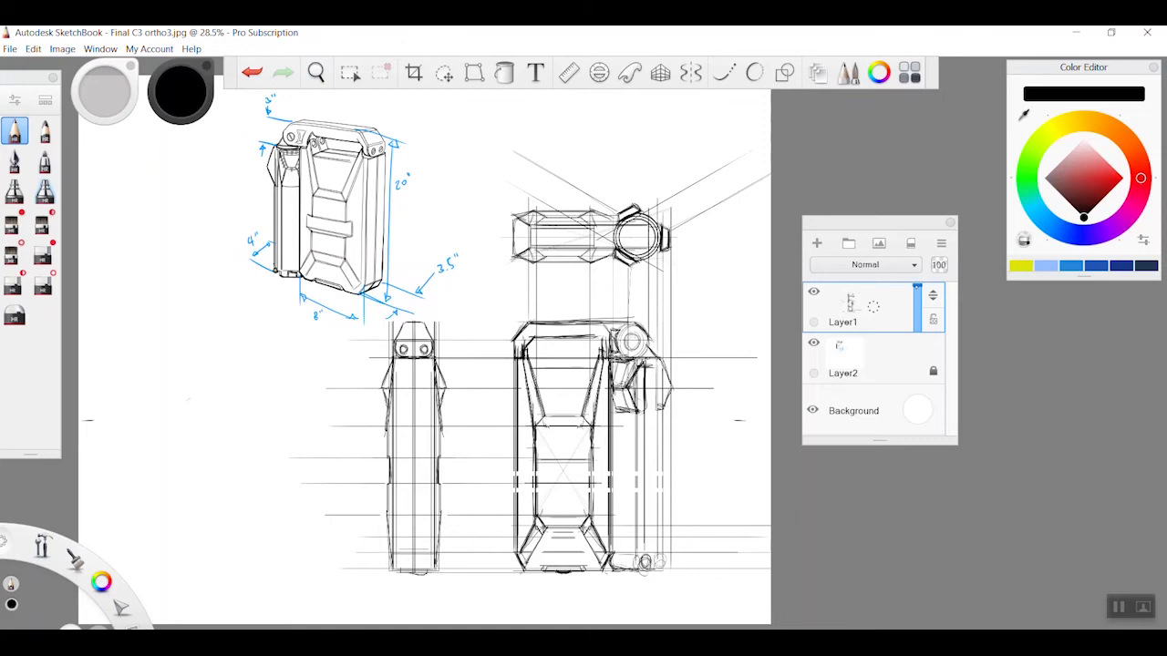
Lower Layer1's opacity to 21 percent and add a new layer above it
left_click_drag(917, 286, 917, 320)
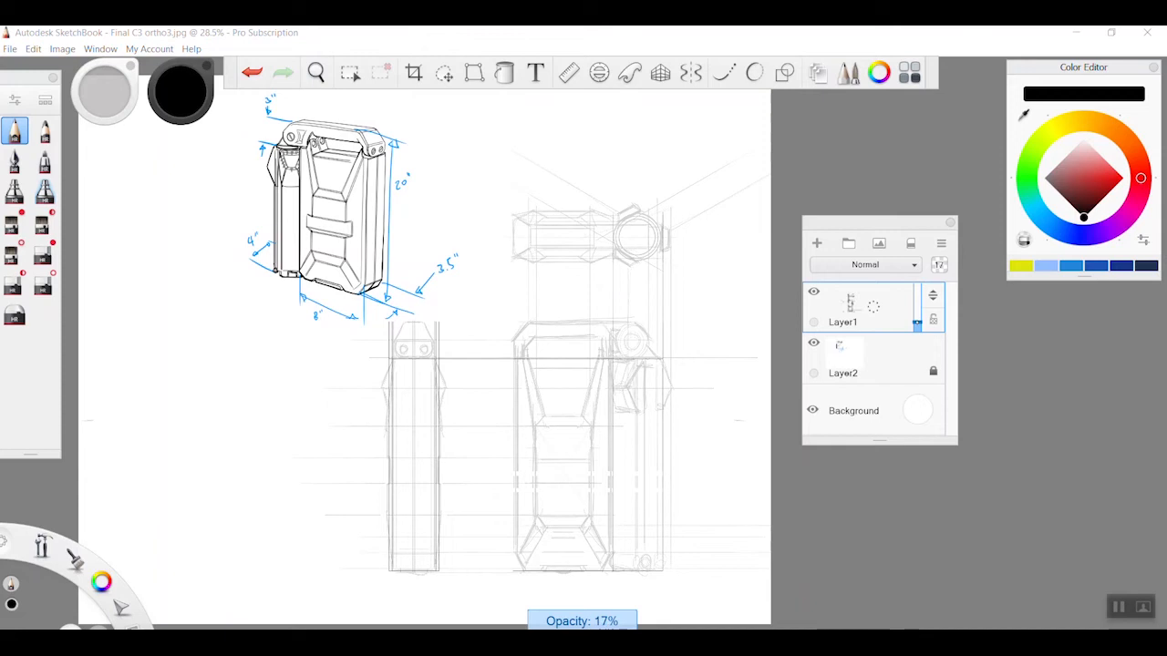
left_click_drag(917, 322, 917, 319)
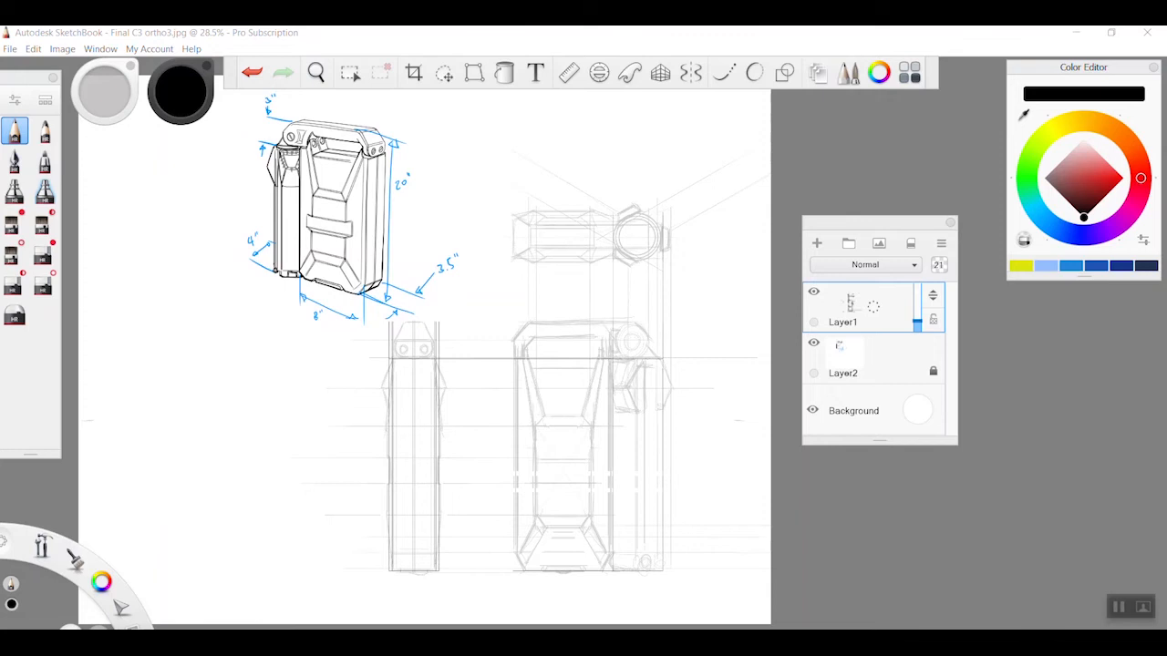
left_click_drag(873, 307, 874, 270)
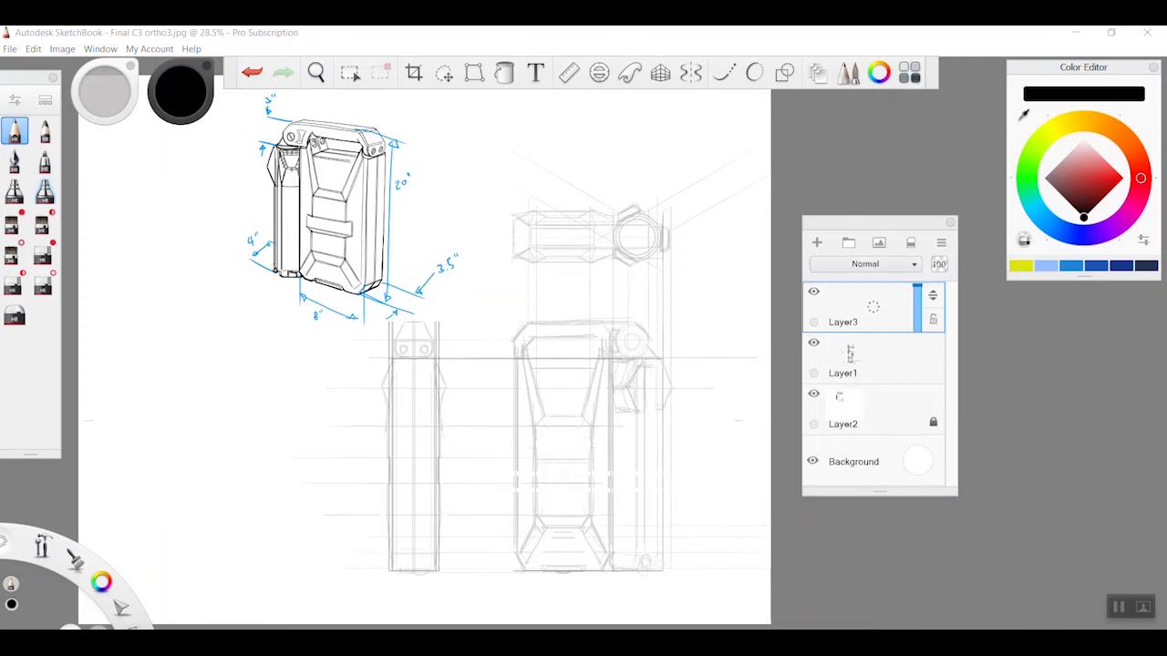
Unlock Layer2 and lower its opacity to fade the dimensioned perspective sketch
left_click(873, 408)
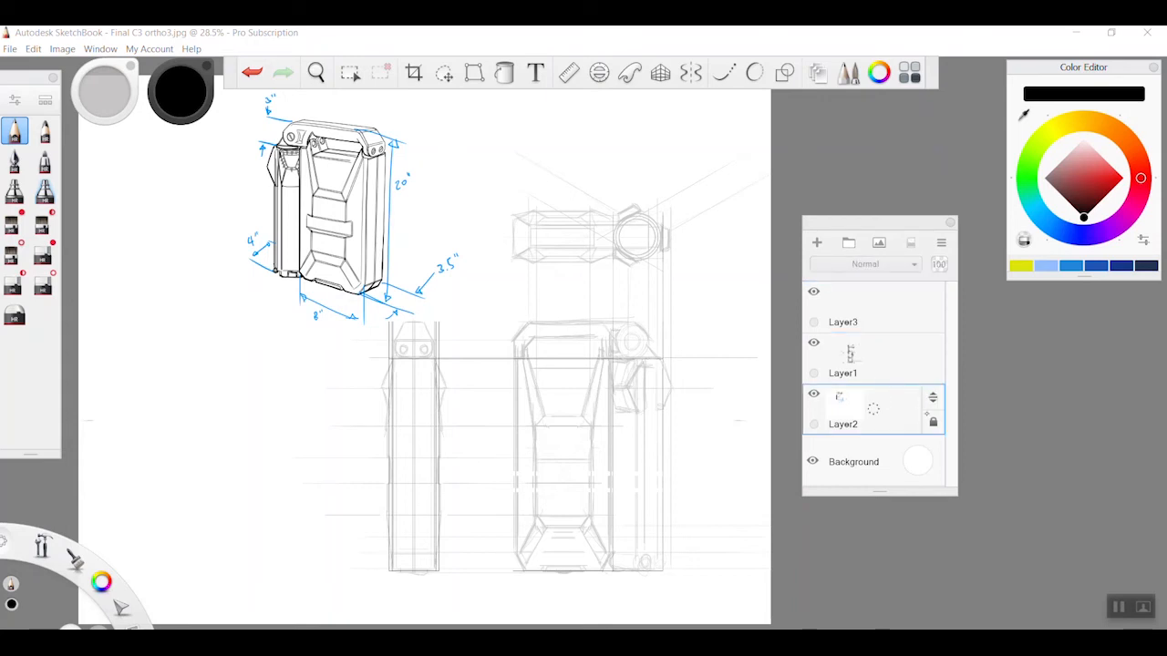
left_click_drag(875, 408, 855, 427)
left_click_drag(917, 387, 913, 413)
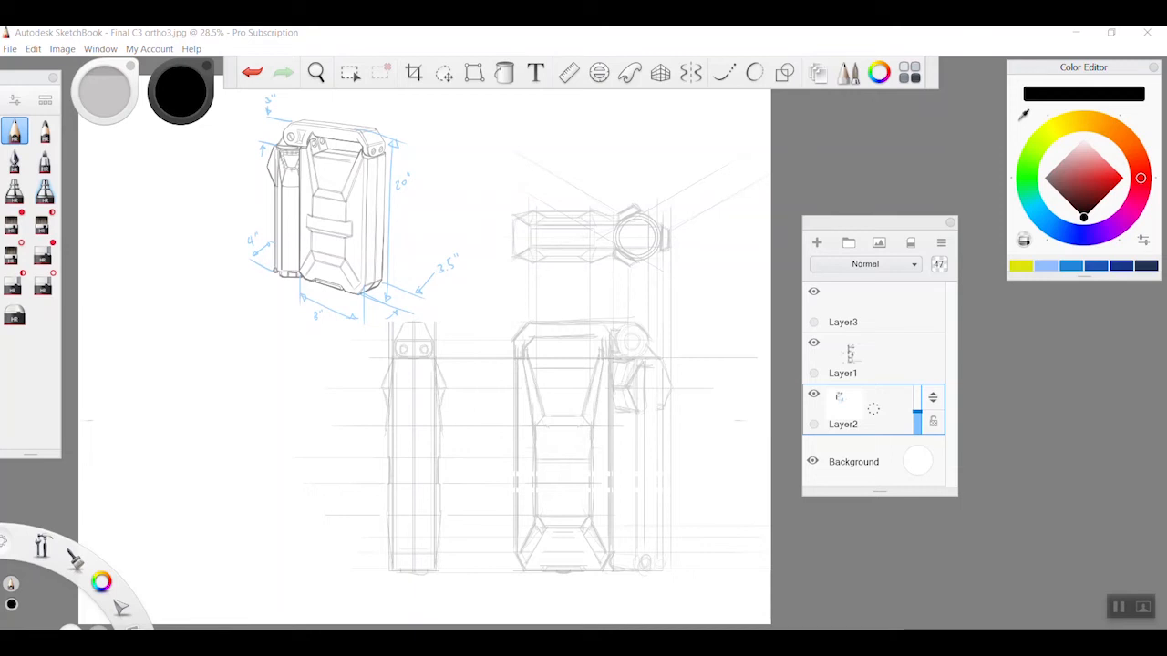
left_click_drag(917, 411, 917, 421)
Reduce Layer1's opacity further and make Layer3 the active layer
left_click(878, 366)
left_click_drag(917, 372, 917, 376)
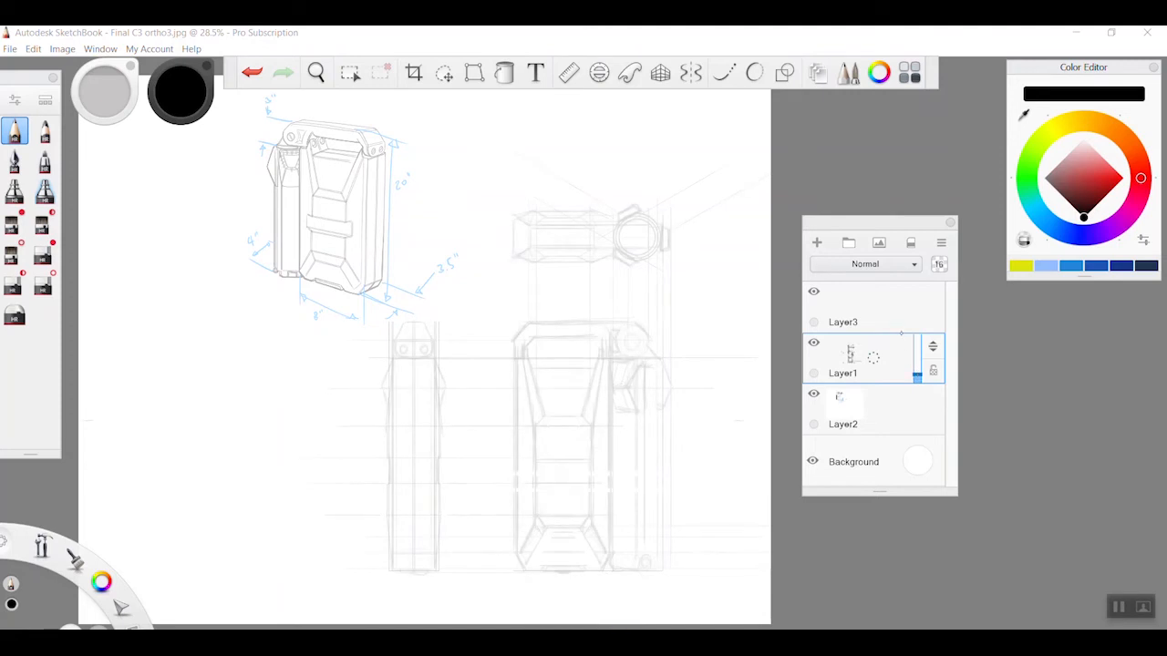
left_click(907, 305)
Activate the straight-line tool and undo a trial line along the side of the front view's central panel
key("space")
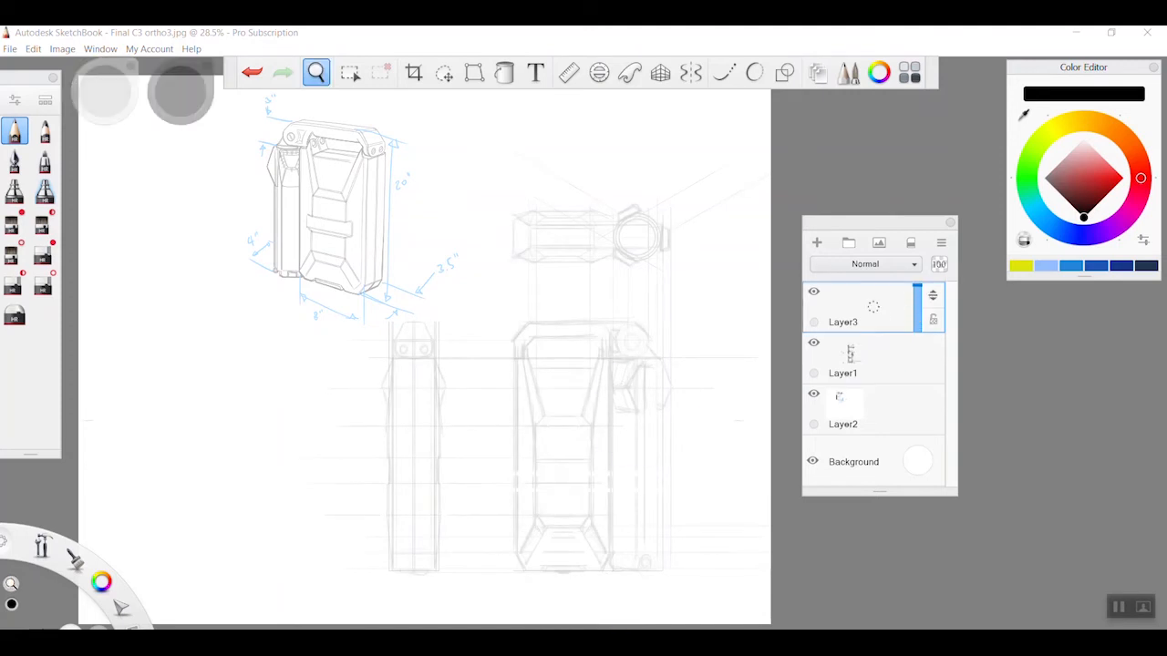
left_click_drag(629, 412, 450, 368)
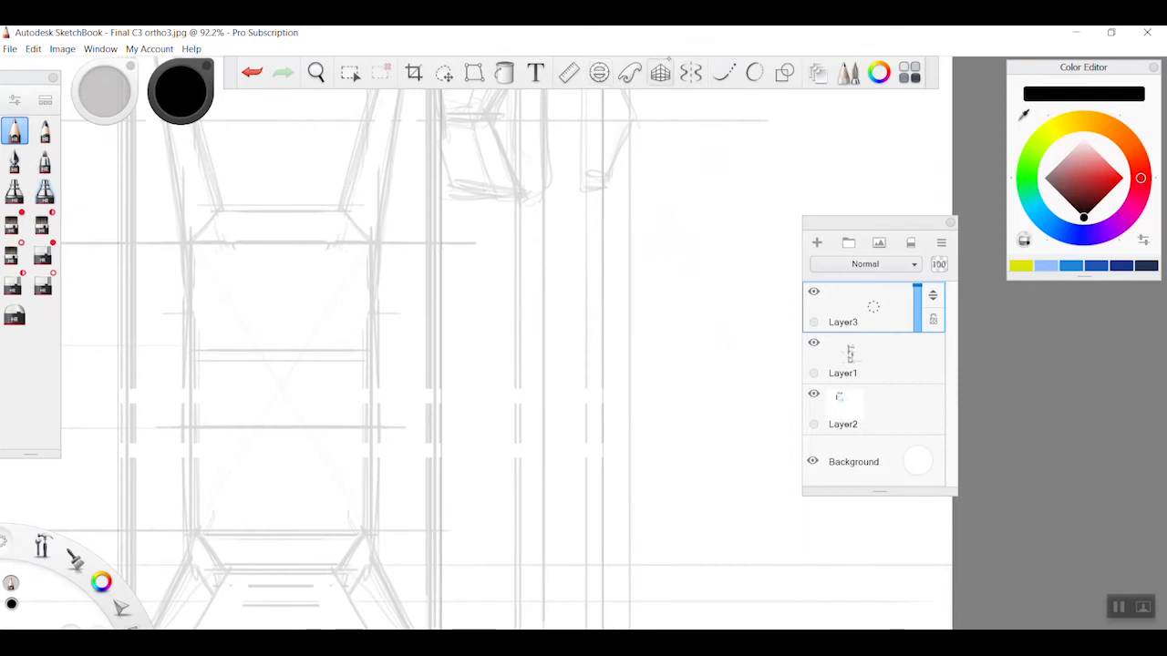
left_click(784, 73)
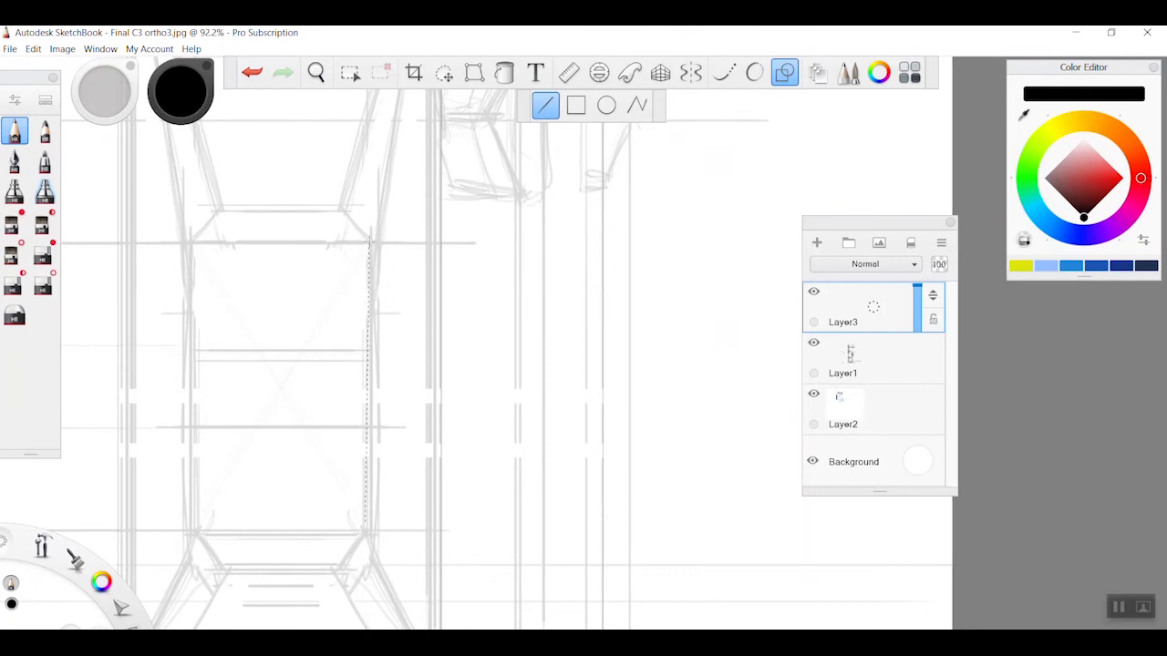
left_click_drag(369, 236, 368, 241)
key("ctrl+z")
key("space")
left_click_drag(580, 392, 458, 447)
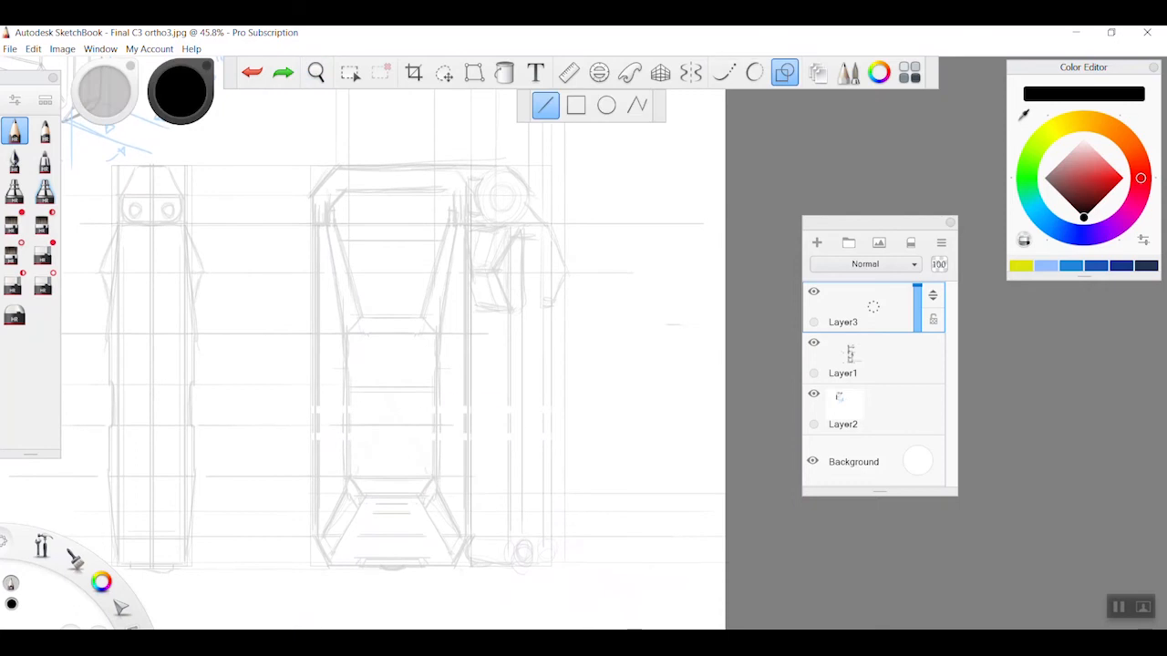
Switch the symmetry from radial to mirroring across the front view's vertical centre line
left_click(690, 72)
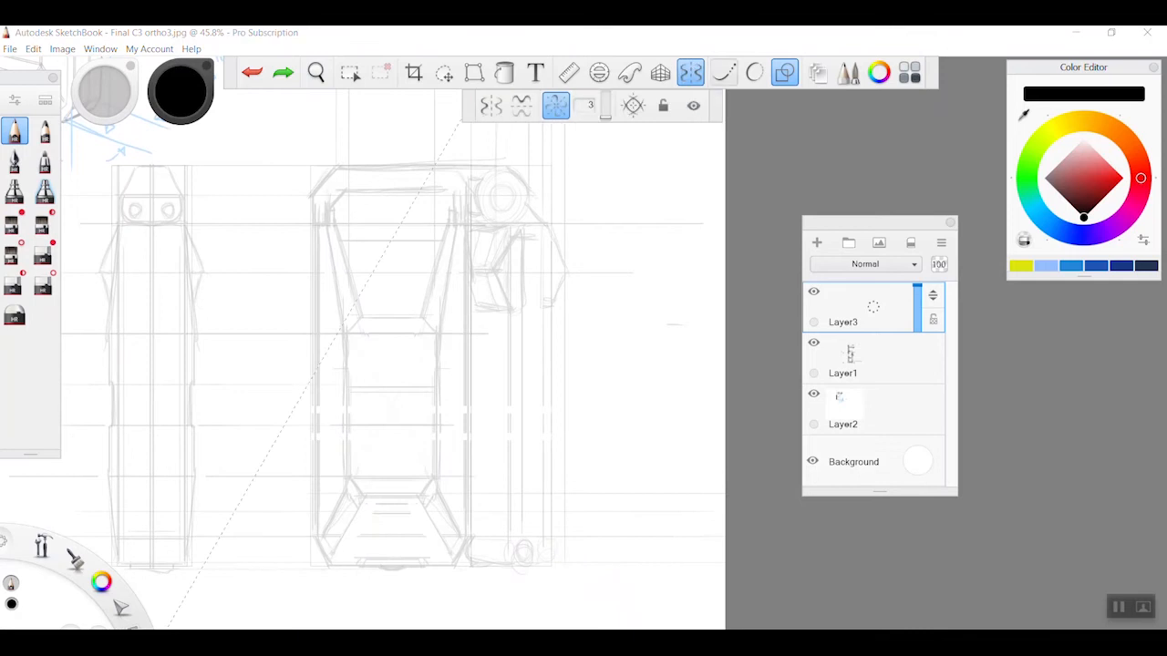
left_click(521, 106)
left_click(490, 106)
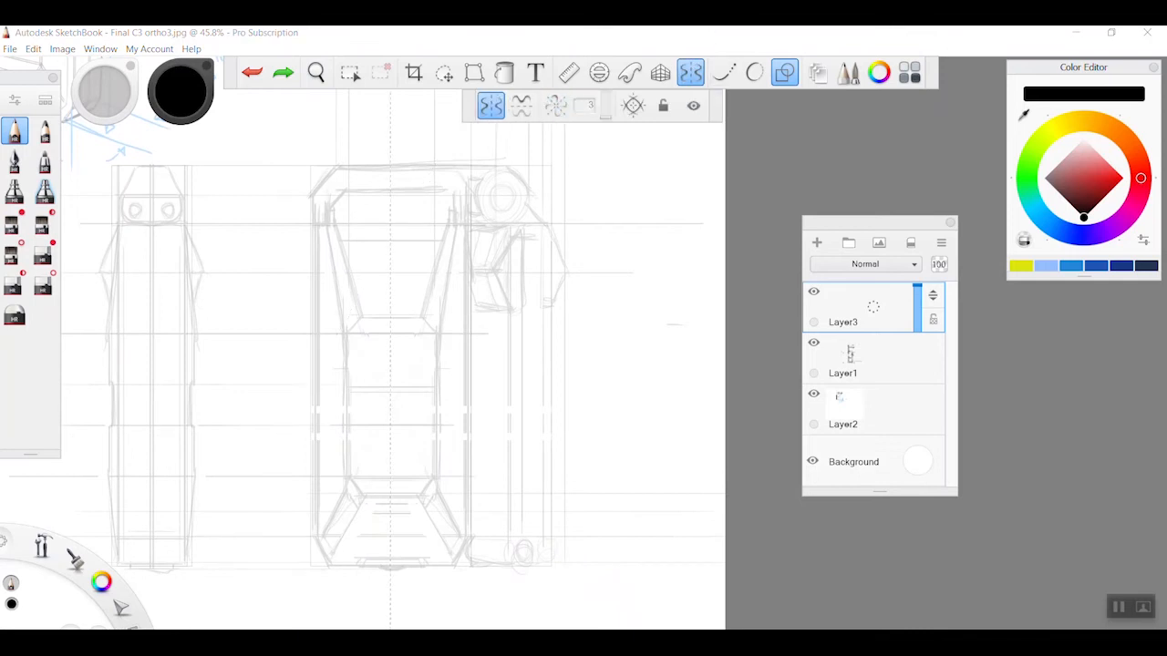
Trace the sloping sides and horizontal cross edges of the front view's central panel with mirrored straight lines
key("space")
left_click_drag(479, 370, 374, 374)
left_click_drag(466, 458, 535, 434)
key("space")
mouse_move(318, 492)
left_mouse_down()
mouse_move(318, 297)
mouse_move(289, 146)
left_mouse_up()
left_click_drag(337, 272, 297, 127)
left_click_drag(319, 491, 374, 491)
left_click_drag(338, 271, 374, 270)
Trace the flared facets at the lower end of the front view's central panel with mirrored straight lines
left_click_drag(318, 493, 282, 571)
left_click_drag(319, 494, 342, 522)
left_click_drag(342, 522, 297, 595)
mouse_move(321, 495)
left_mouse_down()
mouse_move(343, 520)
mouse_move(374, 520)
left_mouse_up()
left_click_drag(344, 522, 295, 610)
left_click_drag(295, 609, 337, 609)
Trace the front view's long vertical side edge and the short angled edges at its upper end
key("space")
left_click_drag(509, 581, 508, 223)
left_click_drag(509, 223, 488, 207)
left_click_drag(511, 219, 487, 161)
key("space")
Turn on mirroring across the horizontal axis as well and trace the top view's chamfered body outline
left_click(691, 72)
left_click(521, 106)
left_click_drag(513, 324, 400, 324)
left_click_drag(400, 319, 354, 294)
mouse_move(397, 322)
left_mouse_down()
mouse_move(398, 354)
mouse_move(417, 268)
left_mouse_up()
left_click_drag(513, 266, 417, 266)
left_click_drag(513, 291, 357, 295)
Turn the horizontal-axis mirroring off and trace the side view's tapered body edges with mirrored straight lines
key("space")
left_click_drag(542, 185, 347, 242)
left_click(521, 106)
left_click(784, 72)
key("space")
mouse_move(351, 196)
left_mouse_down()
mouse_move(352, 537)
mouse_move(342, 464)
left_mouse_up()
left_click_drag(343, 399, 343, 358)
left_click_drag(351, 202, 343, 246)
key("space")
Trace the side view's angled head and its remaining straight vertical and horizontal edges
left_click_drag(284, 410, 283, 352)
mouse_move(284, 352)
left_mouse_down()
mouse_move(347, 240)
mouse_move(412, 236)
left_mouse_up()
key("space")
mouse_move(456, 262)
left_mouse_down()
mouse_move(455, 578)
mouse_move(455, 554)
left_mouse_up()
key("space")
left_click_drag(260, 353, 443, 353)
left_click(785, 72)
left_click_drag(334, 520, 263, 429)
left_click_drag(346, 402, 339, 403)
key("space")
Turn symmetry off and trace the faceted panel at the upper end of the front view's tube
left_click(690, 72)
left_click(784, 72)
left_click_drag(386, 592, 479, 594)
left_click_drag(415, 224, 450, 157)
left_click_drag(373, 153, 377, 224)
left_click_drag(373, 153, 452, 155)
left_click_drag(377, 220, 383, 281)
left_click_drag(383, 281, 449, 283)
Trace the tube's long vertical edges and the pointed bump on its outer side in the front view
key("space")
left_click_drag(402, 108, 402, 573)
key("space")
left_click_drag(455, 146, 455, 599)
left_click_drag(463, 383, 462, 600)
left_click_drag(462, 315, 474, 354)
left_click_drag(474, 354, 462, 385)
key("space")
Leave the straight-line tool and add short freehand strokes to the front view's details
left_click(785, 72)
left_click_drag(454, 507, 456, 511)
left_click_drag(349, 523, 309, 622)
key("space")
left_click_drag(458, 487, 457, 510)
key("space")
Trace the front view's round details with the ellipse guide and clean up the stray ends
key("space")
left_click(599, 72)
left_click_drag(556, 414, 558, 410)
left_click_drag(565, 320, 581, 415)
left_click(599, 72)
left_click_drag(582, 411, 499, 512)
left_click_drag(464, 322, 241, 593)
mouse_move(463, 318)
left_mouse_down()
mouse_move(563, 318)
mouse_move(531, 327)
left_mouse_up()
Trace the two long handle edges and their end line across the top view's tube
key("space")
left_click(599, 72)
left_click(599, 72)
left_click(43, 255)
left_click(784, 72)
left_click(15, 130)
left_click_drag(548, 259, 656, 355)
key("space")
key("space")
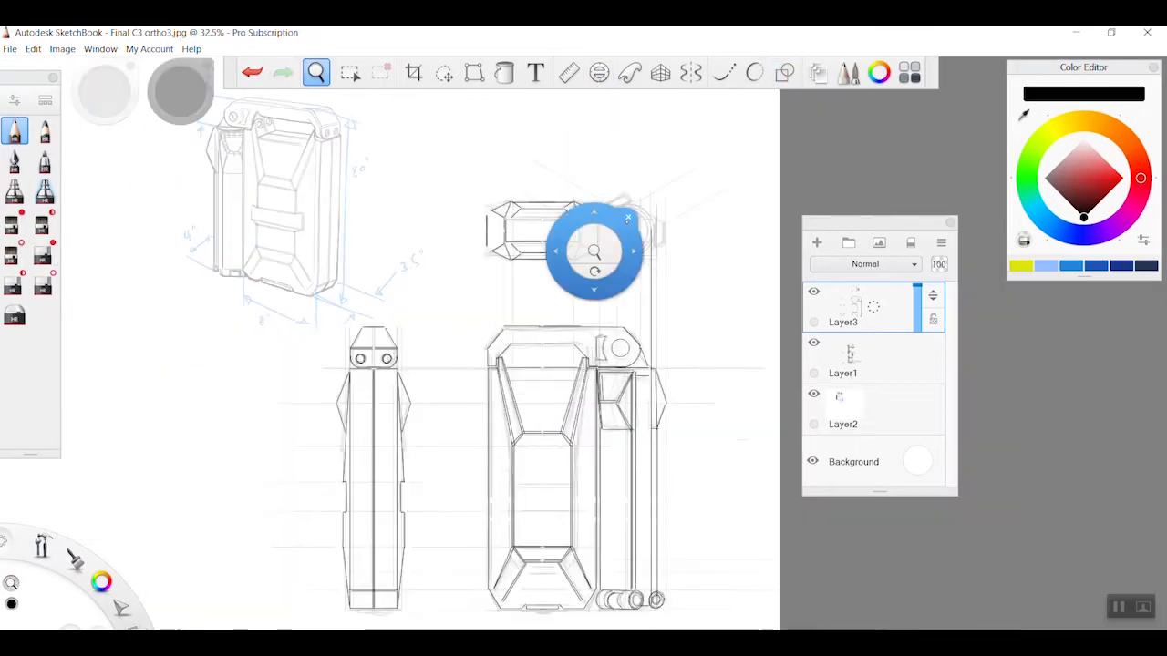
left_click(43, 255)
key("space")
left_click(15, 130)
left_click_drag(215, 422, 619, 422)
left_click_drag(207, 325, 629, 325)
left_click_drag(635, 320, 635, 416)
Fit the ellipse guide to the top view's tube and trace its concentric circles
left_click(599, 72)
left_click_drag(516, 319, 511, 427)
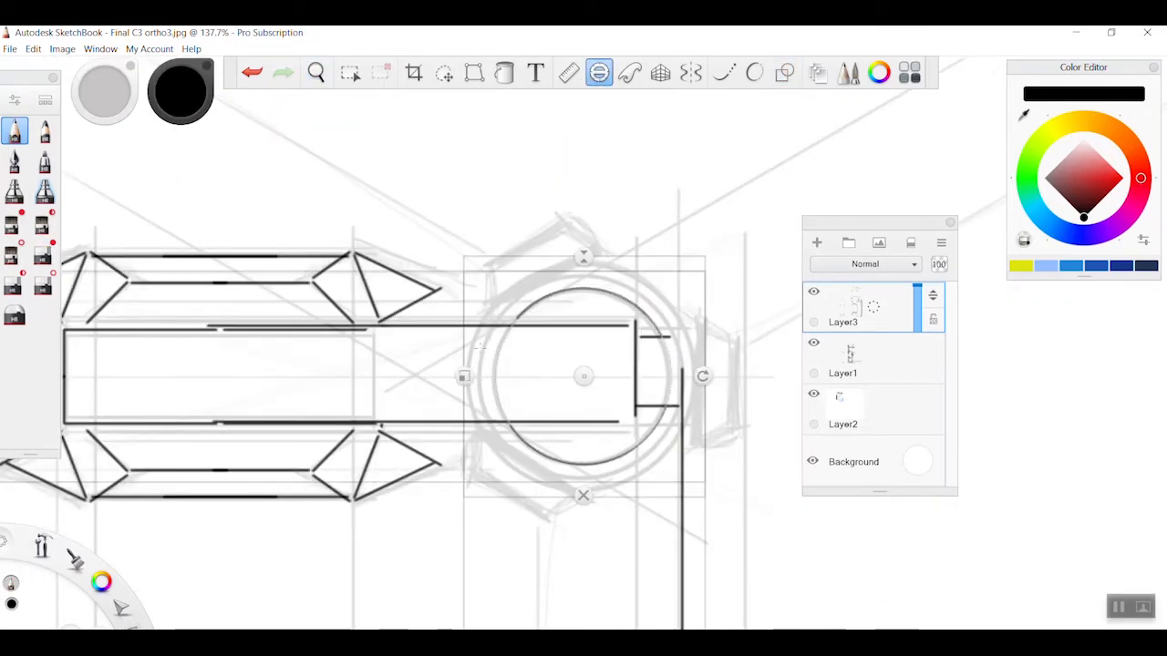
left_click_drag(464, 377, 450, 377)
left_click_drag(503, 314, 499, 431)
left_click_drag(450, 377, 478, 376)
mouse_move(533, 323)
left_mouse_down()
mouse_move(646, 337)
mouse_move(696, 447)
left_mouse_up()
left_click(598, 72)
Trace the protruding outer facets around the top view's tube with straight lines
left_click(691, 72)
left_click(785, 72)
left_click_drag(742, 336, 743, 423)
left_click_drag(695, 447, 745, 418)
left_click_drag(692, 310, 742, 338)
left_click_drag(727, 322, 721, 459)
left_click_drag(687, 453, 720, 456)
left_click_drag(679, 299, 720, 299)
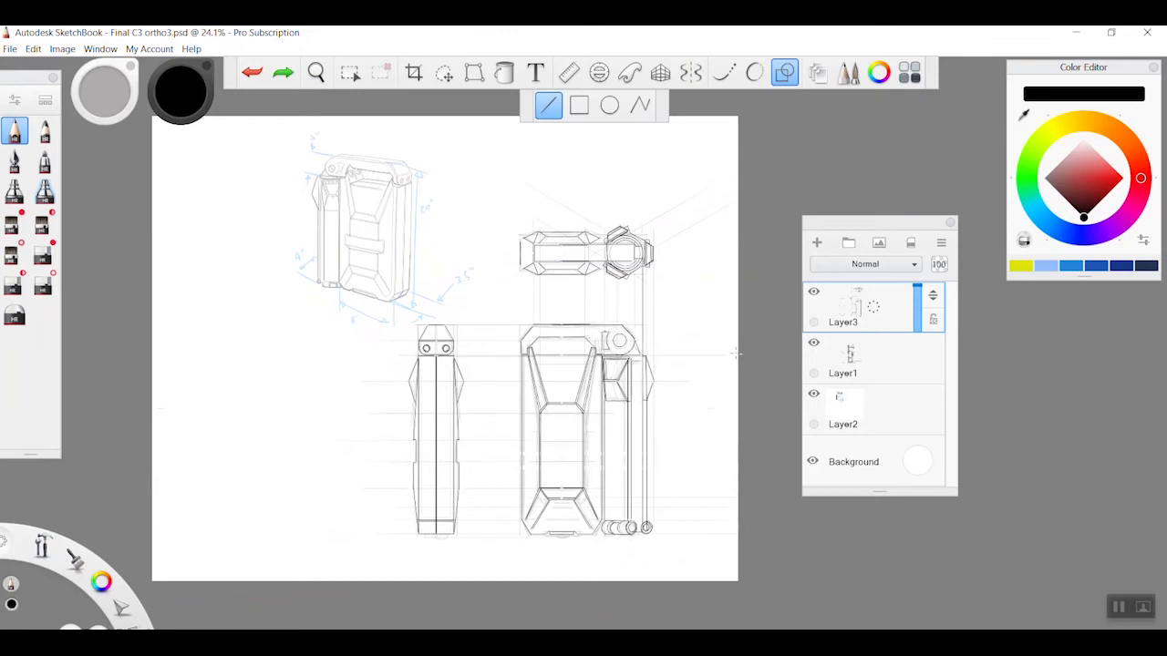
Restore Layer2's opacity to 100 to bring back the dimensioned perspective sketch
key("space")
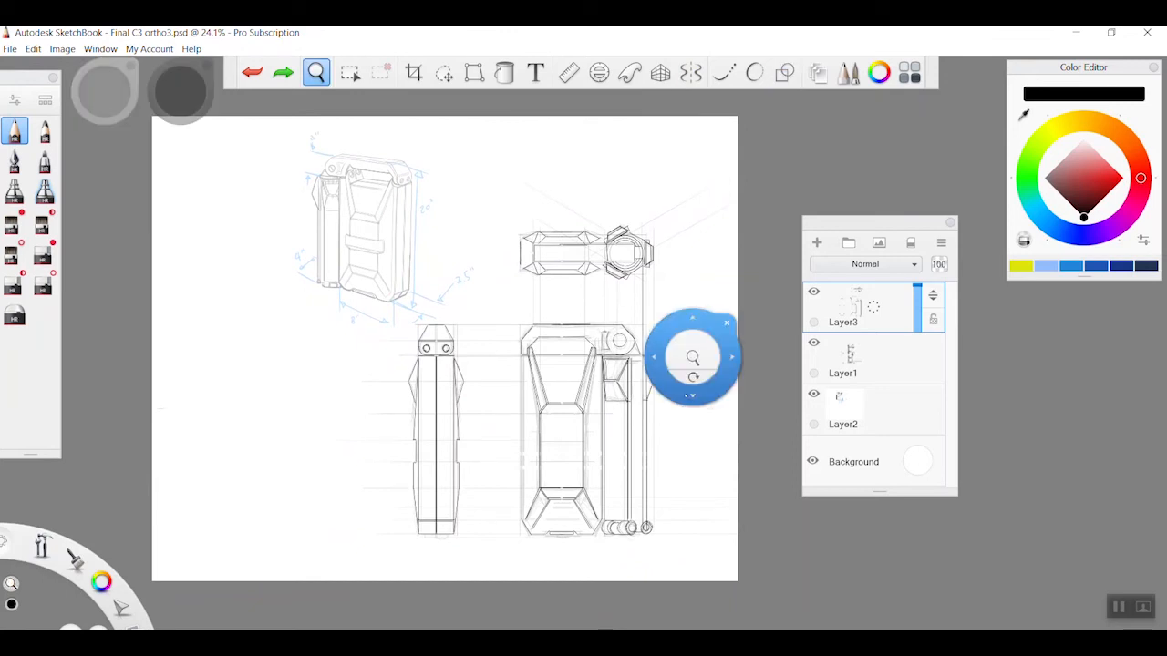
left_click(907, 398)
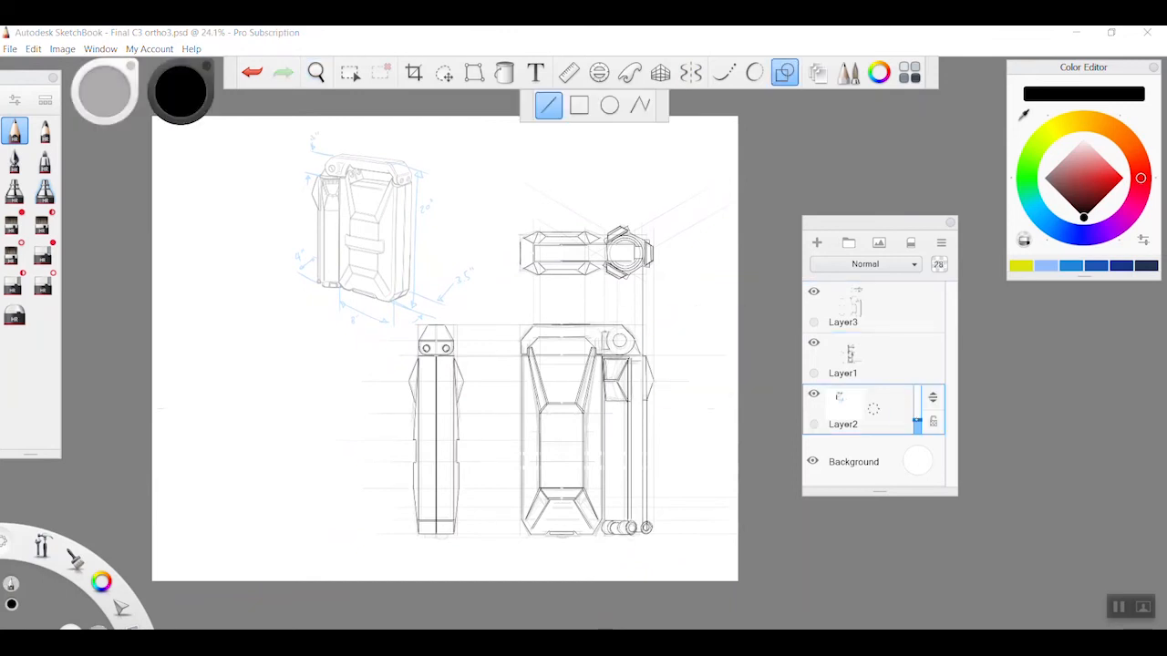
left_click_drag(917, 424, 916, 388)
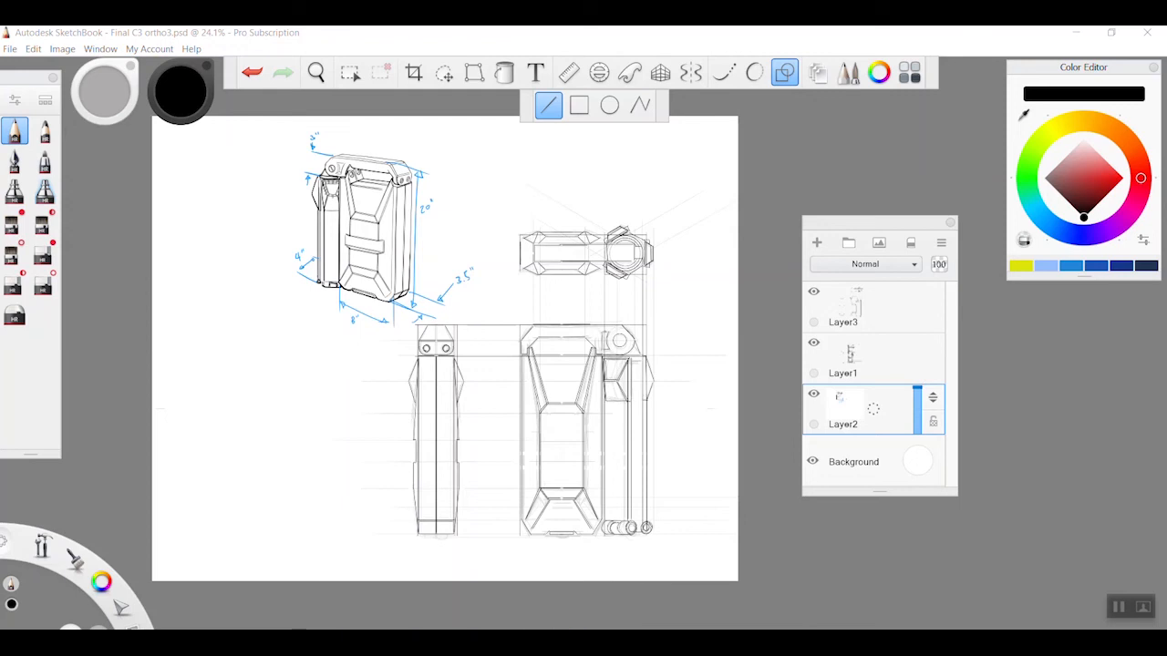
key("space")
left_click_drag(680, 402, 697, 399)
left_click_drag(708, 441, 722, 465)
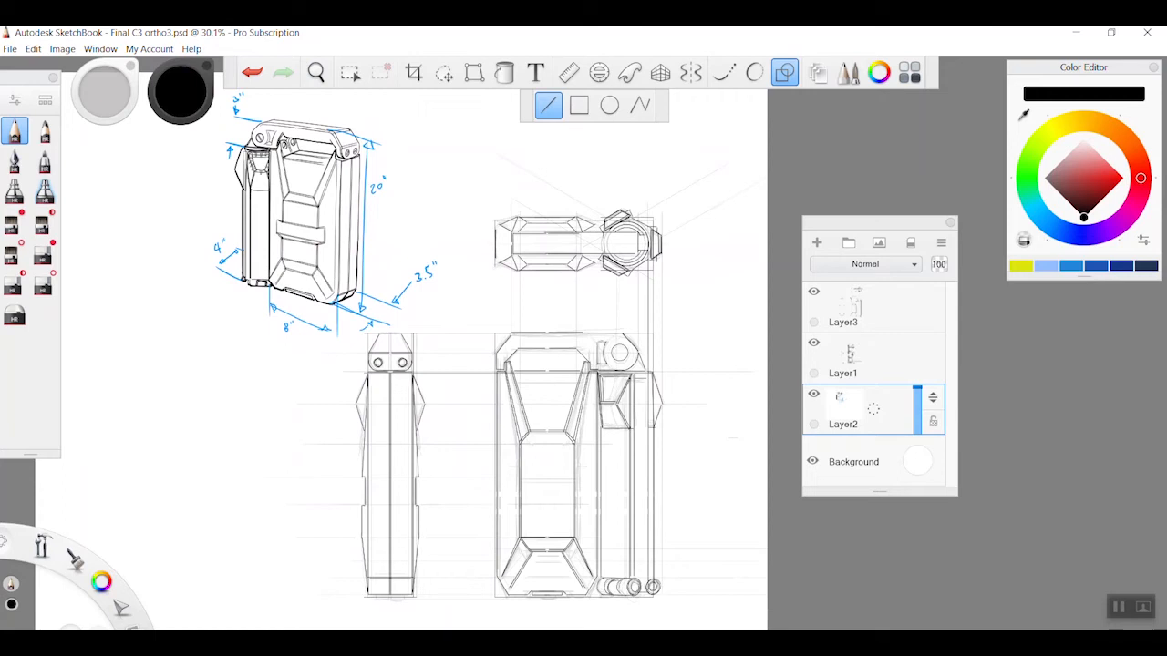
Duplicate Layer3 and hide the original Layer3 and Layer1
left_click(900, 315)
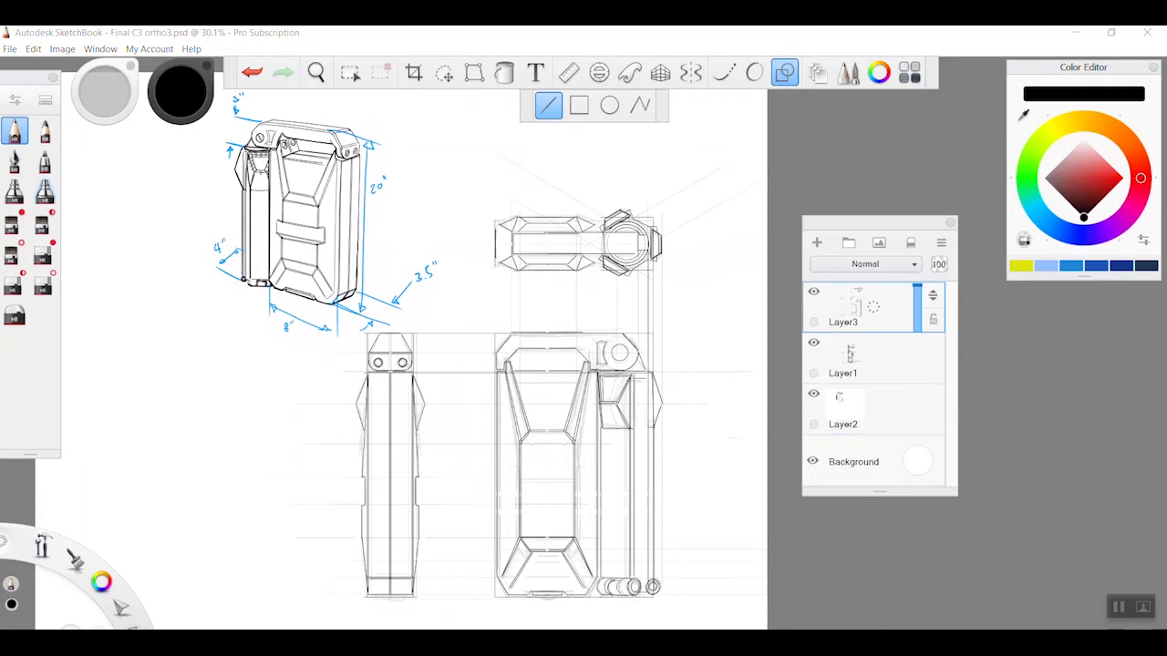
left_click(785, 73)
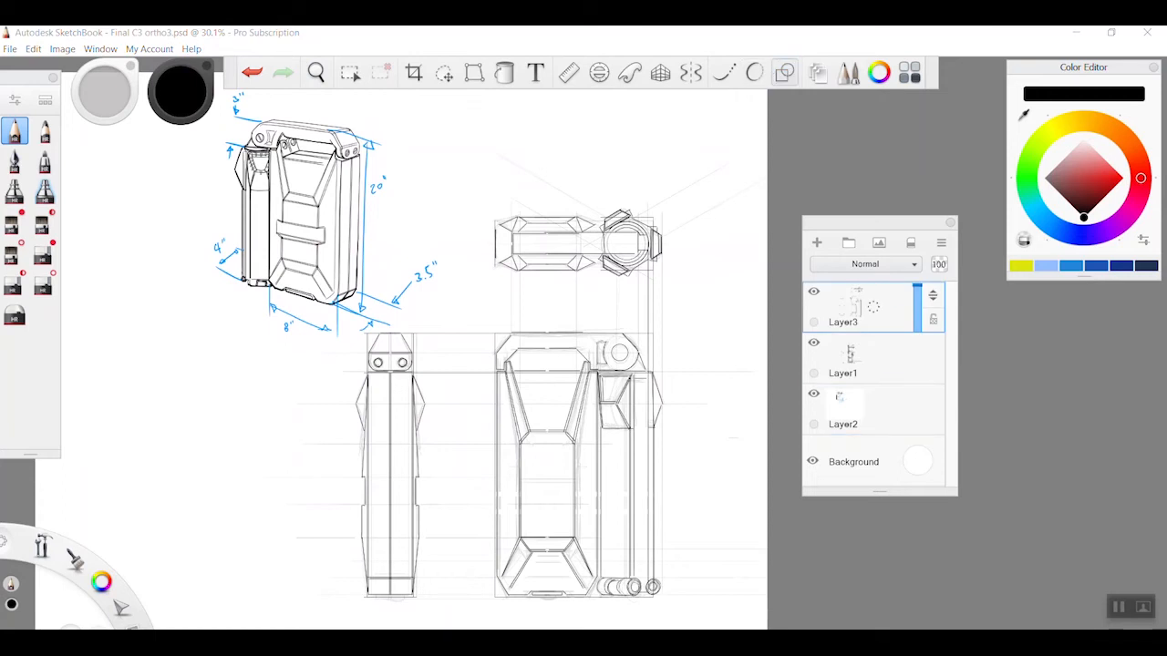
key("ctrl+d")
left_click(813, 342)
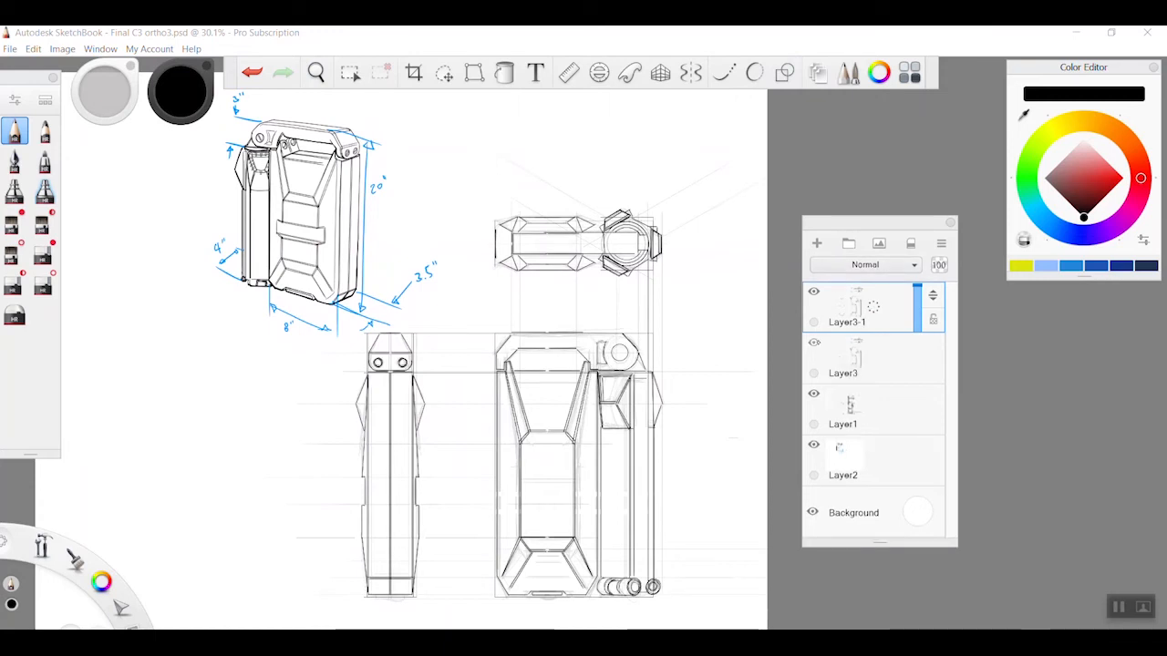
left_click(813, 394)
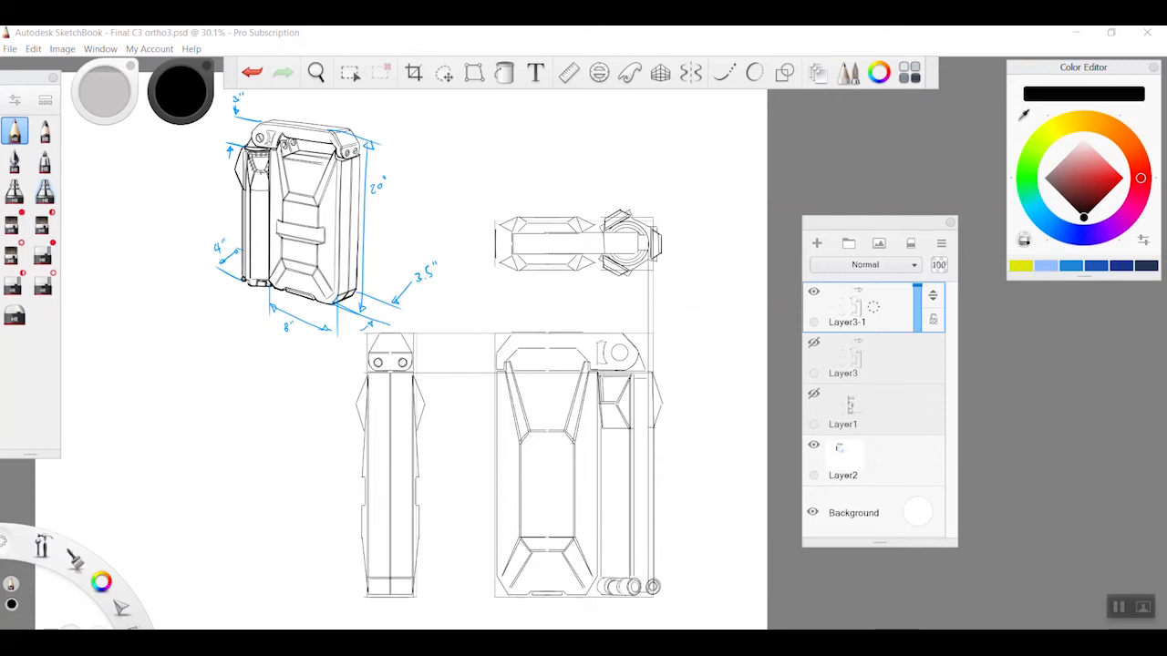
Select the lower part of the side and front views and move it up to shorten both bodies
left_click(351, 74)
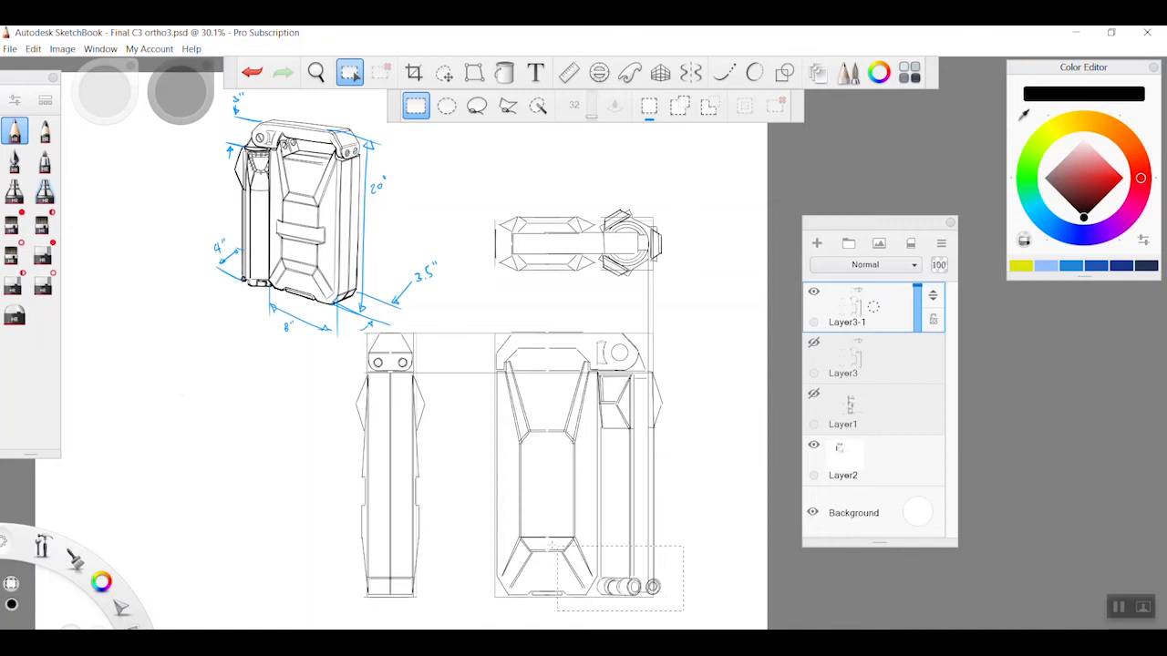
left_click_drag(331, 477, 315, 462)
key("v")
left_click_drag(696, 552, 697, 534)
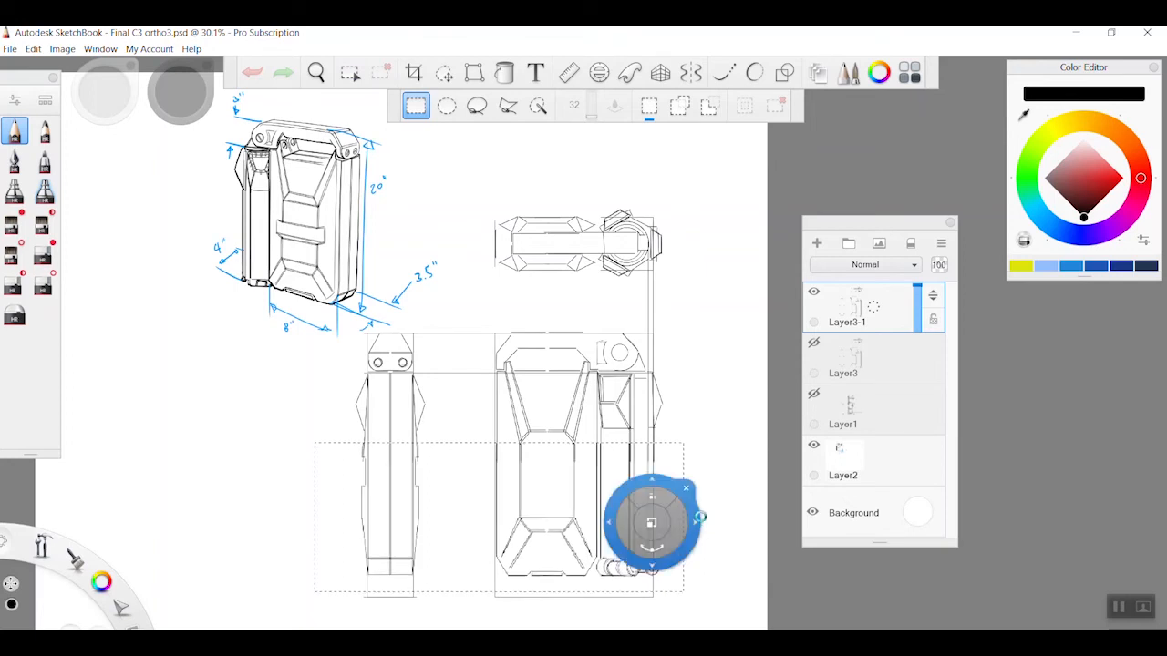
key("m")
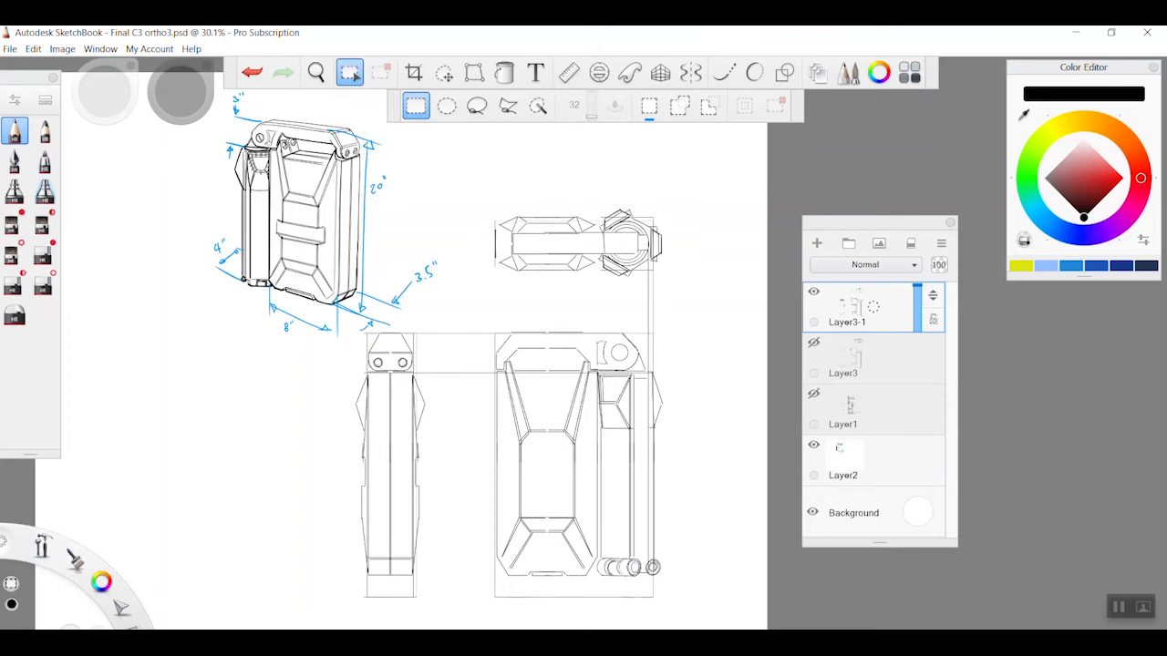
Draw a double horizontal edge across the upper end of the front view's central panel and project it to the side view
key("space")
left_click_drag(536, 450, 646, 412)
key("b")
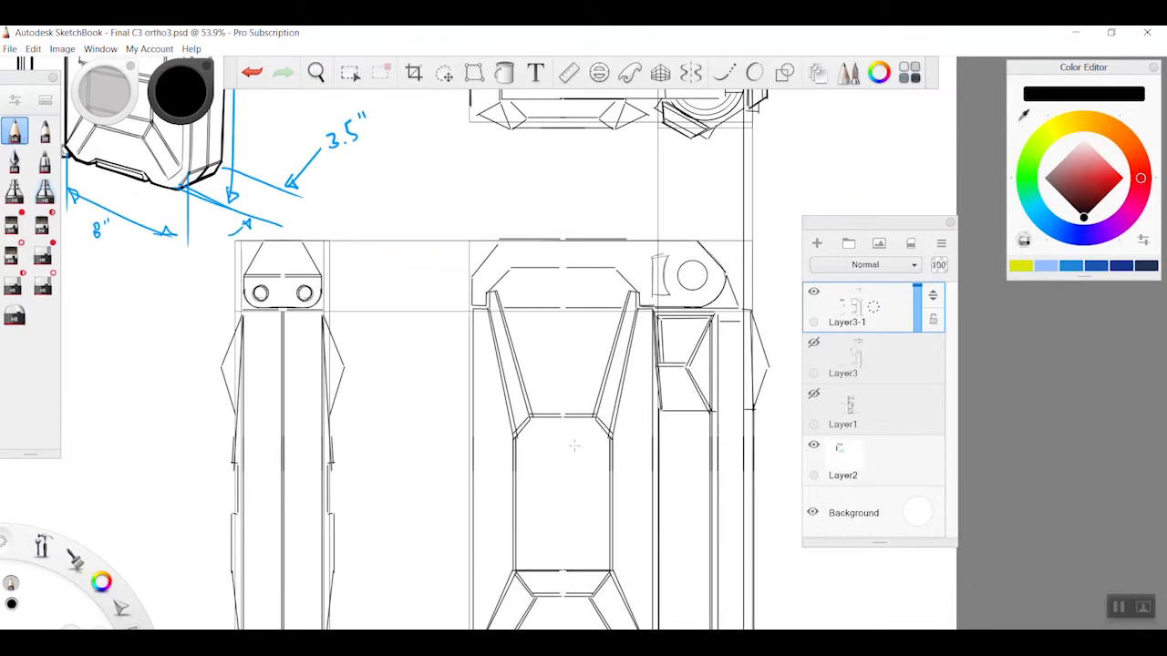
left_click_drag(517, 439, 610, 440)
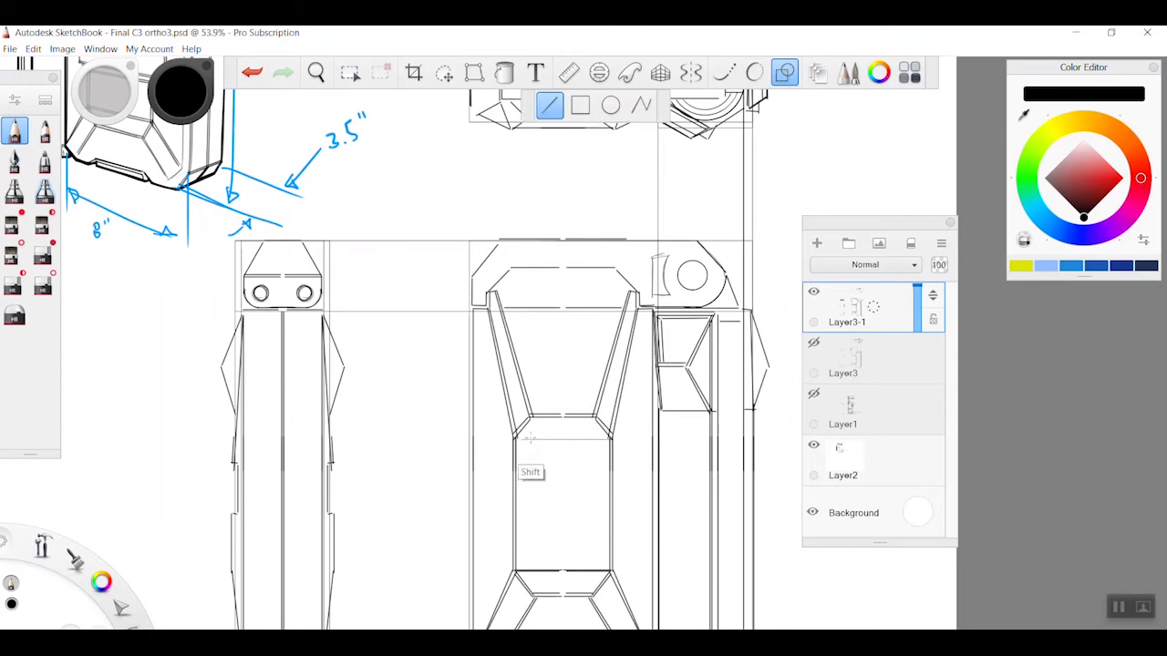
key("ctrl+z")
left_click_drag(515, 439, 613, 438)
left_click_drag(515, 439, 615, 438)
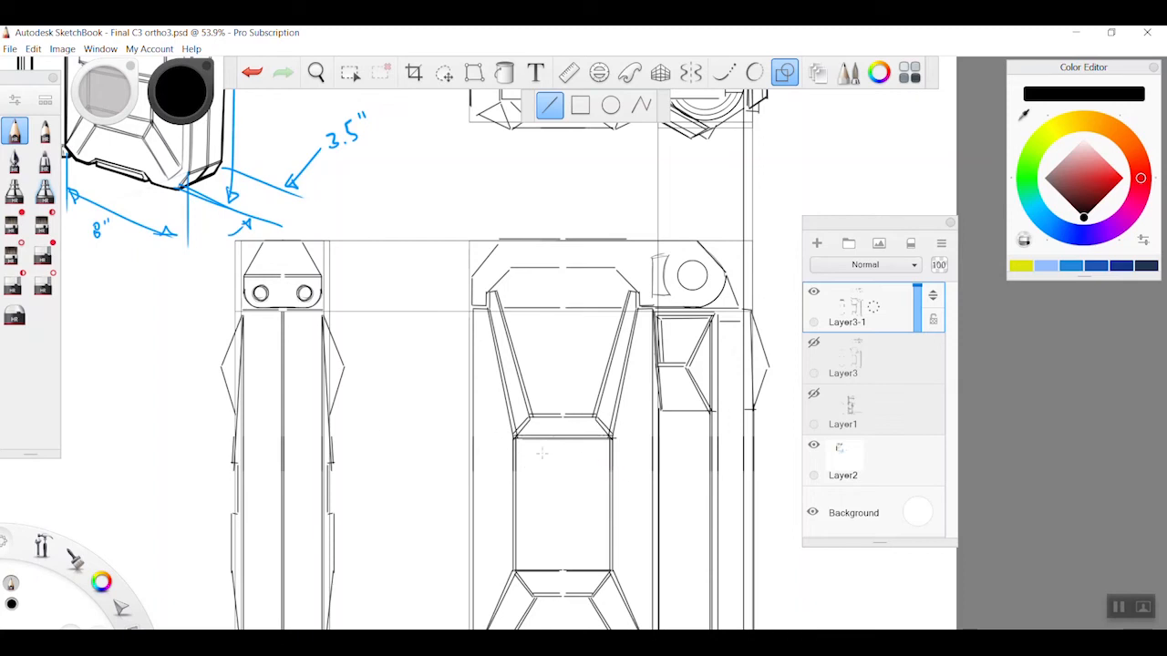
left_click_drag(514, 436, 215, 435)
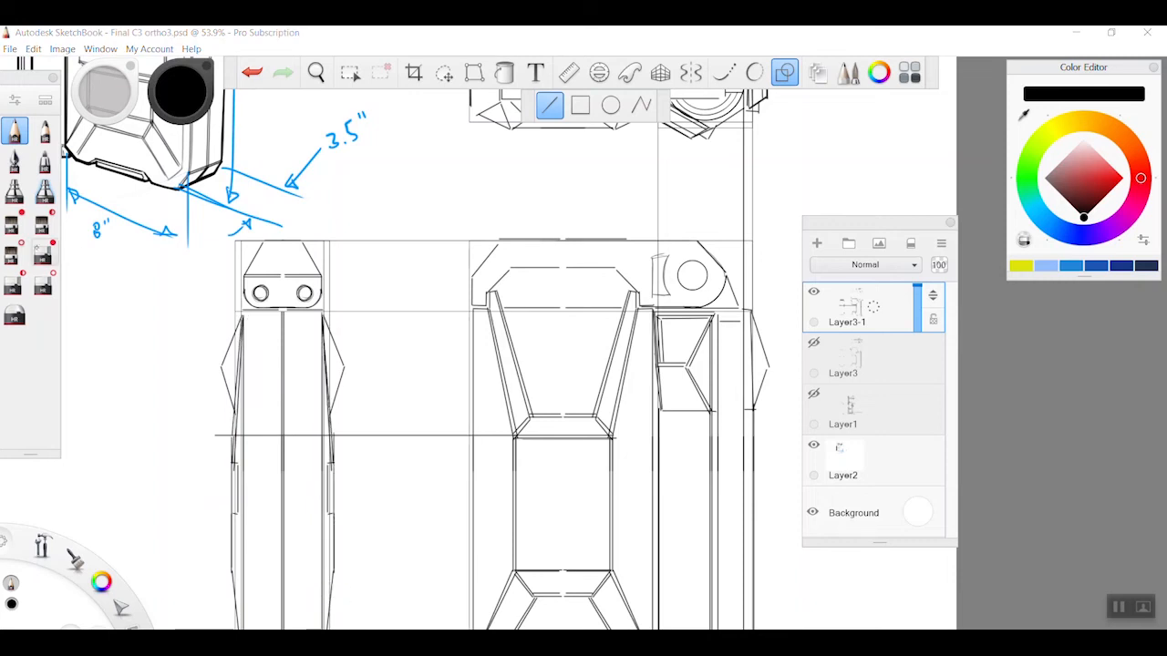
Erase the recess outlines on both sides of the side view and return to the pencil
left_click(43, 253)
left_click_drag(237, 524, 237, 526)
left_click_drag(329, 441, 329, 526)
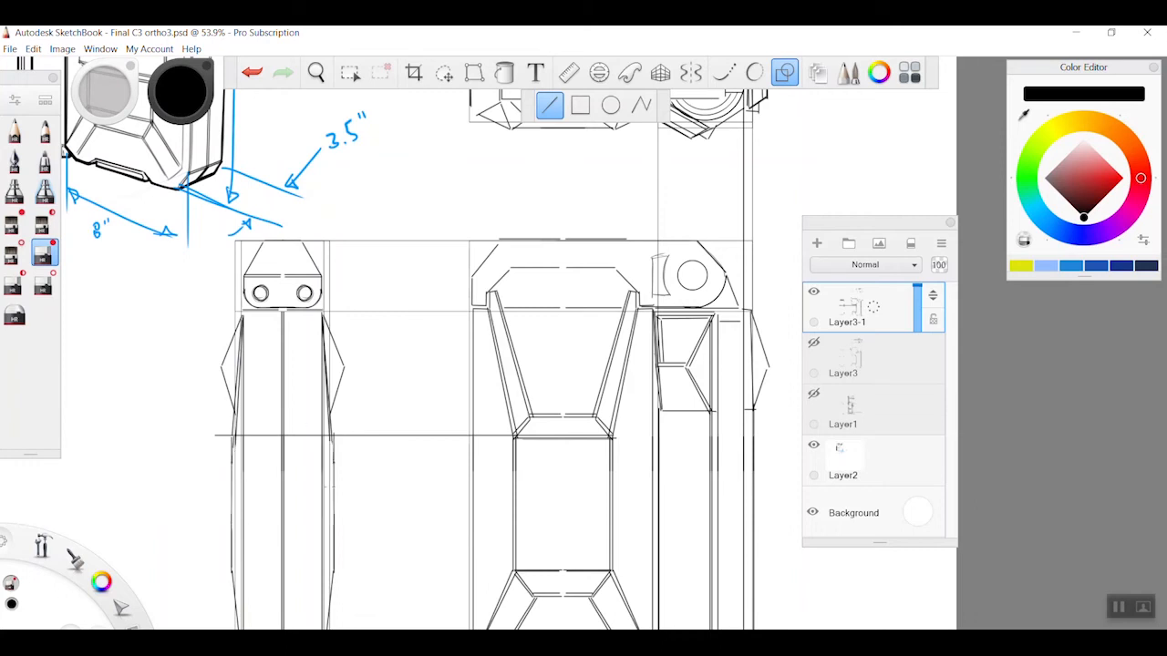
left_click(15, 133)
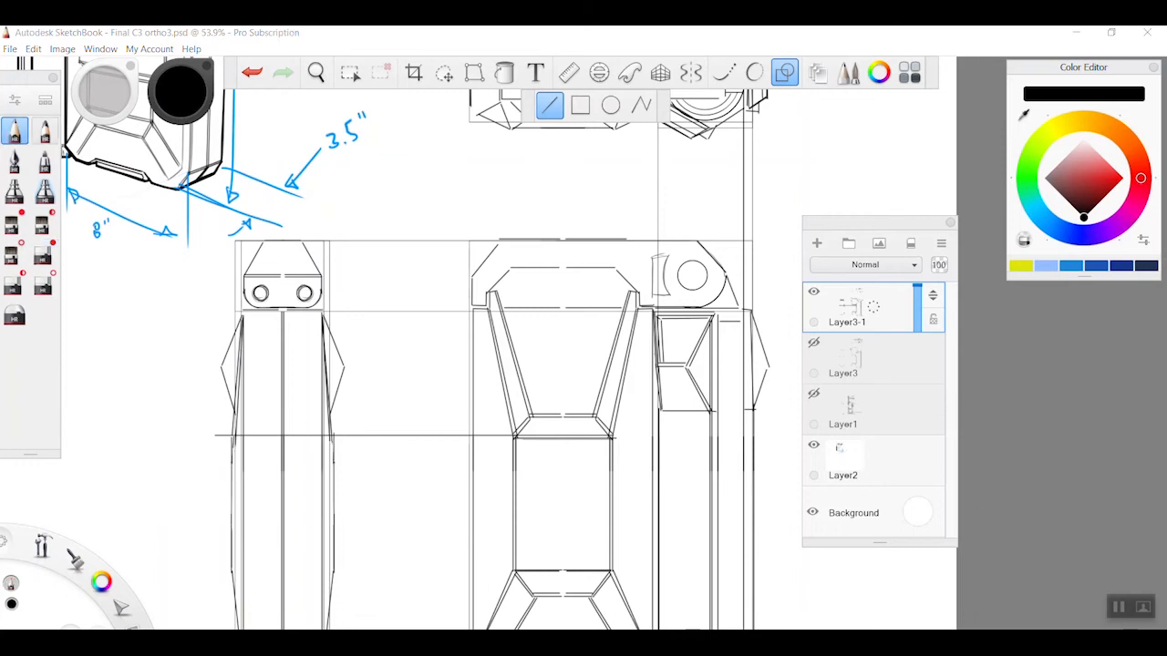
left_click_drag(611, 476, 162, 520)
left_click_drag(599, 513, 188, 547)
key("ctrl+z")
key("ctrl+z")
Add a new layer, draw two horizontal guides across the side view and front panel, and shift them slightly down
key("ctrl+shift+n")
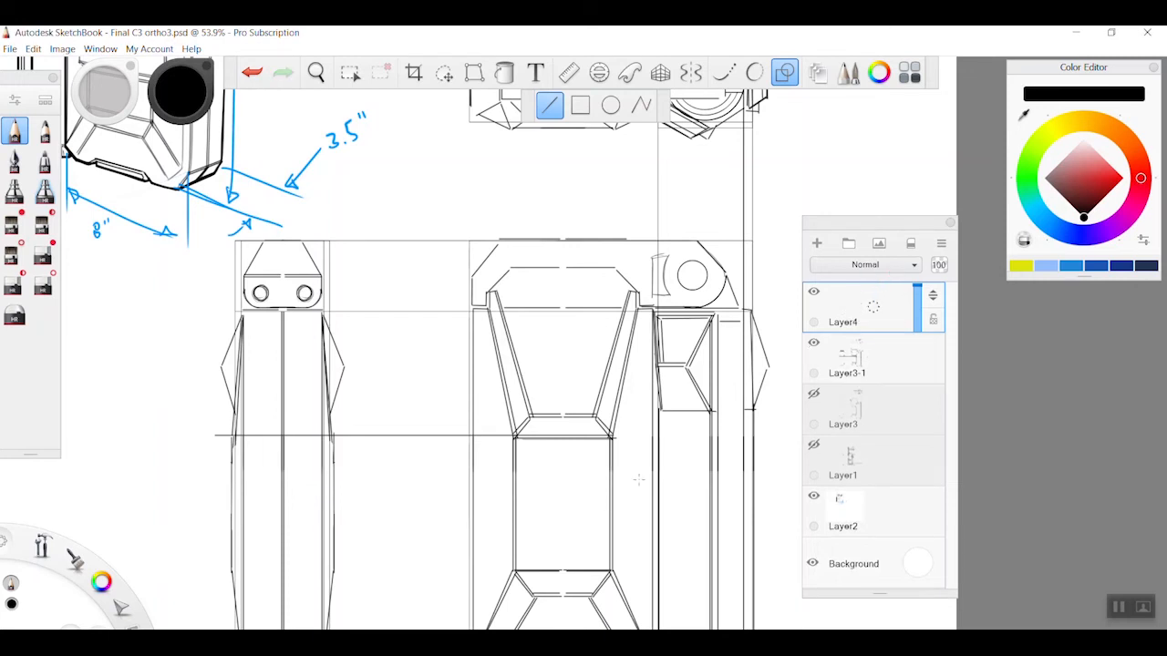
left_click_drag(631, 469, 187, 469)
left_click_drag(629, 510, 169, 510)
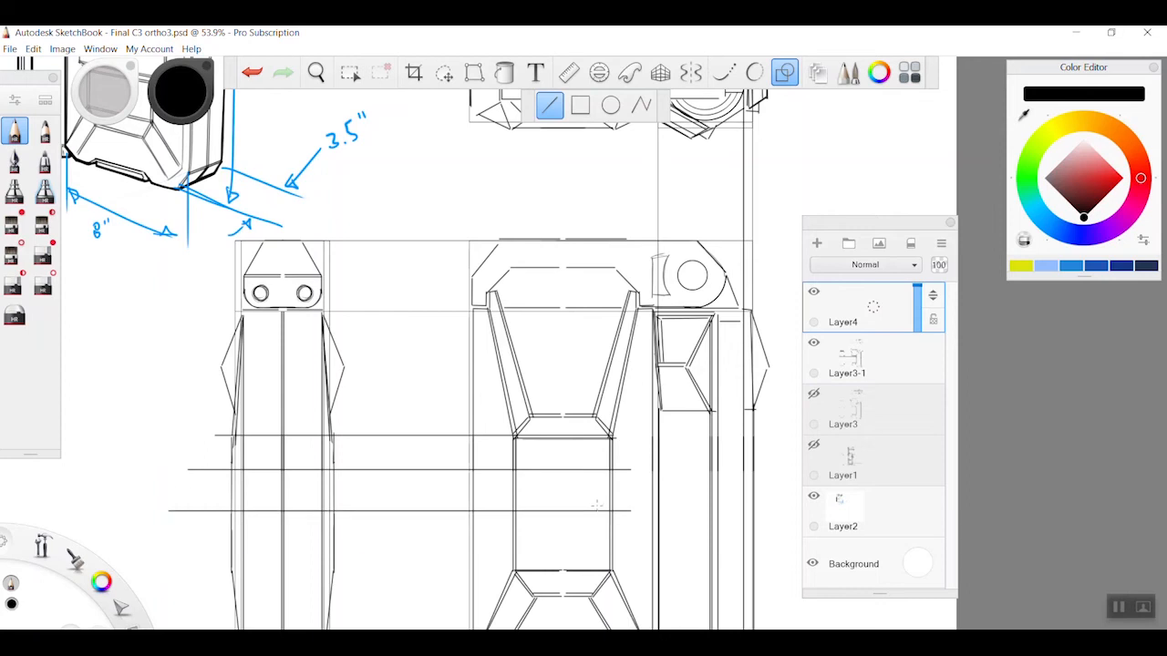
key("v")
left_click_drag(632, 533, 640, 540)
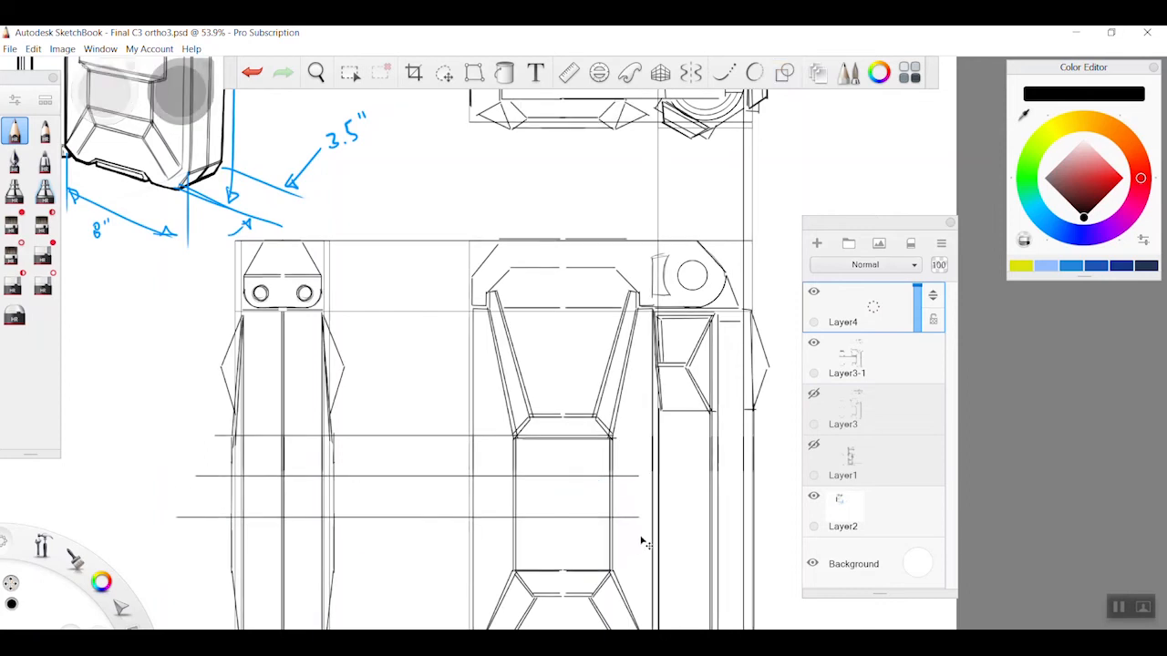
Draw the band's vertical ends between the guides, on the side view's edges and on both sides of the front view's central panel
key("l")
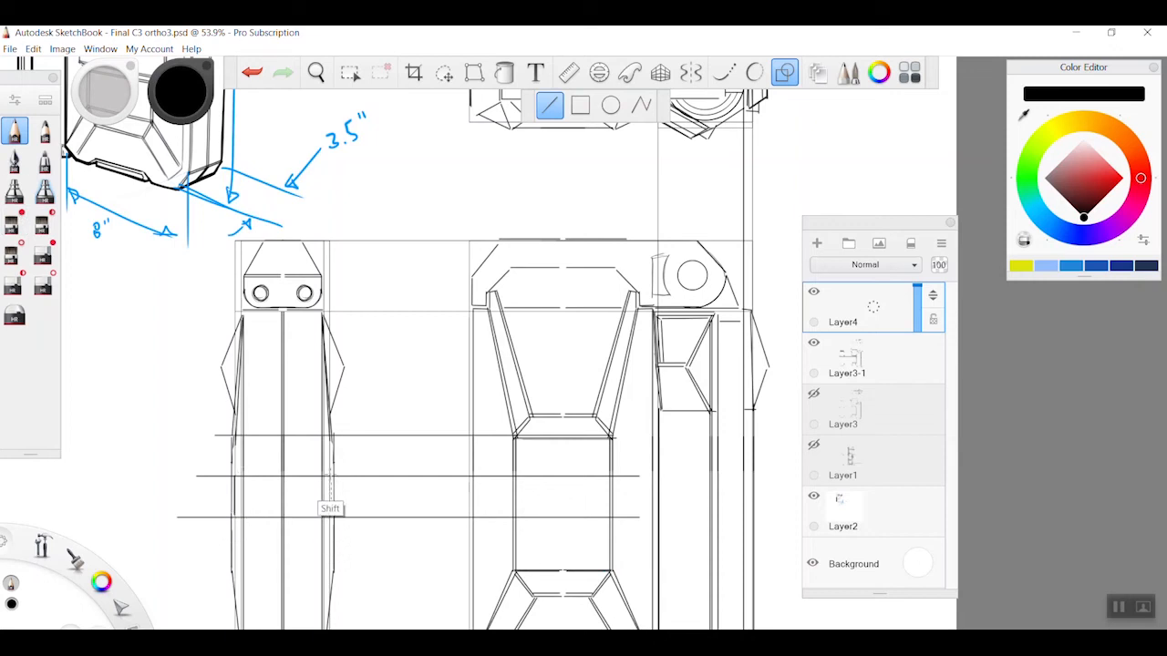
left_click_drag(495, 517, 494, 475)
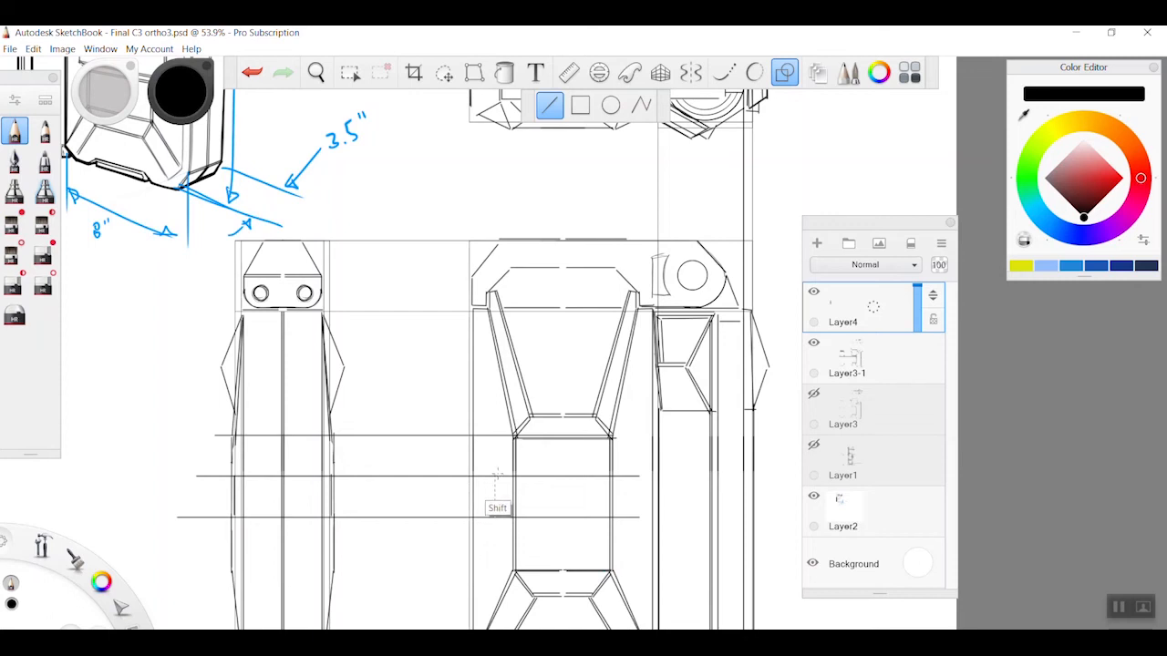
left_click_drag(631, 516, 631, 475)
key("ctrl+z")
left_click_drag(624, 515, 623, 473)
key("ctrl+z")
left_click_drag(625, 519, 568, 486)
key("space")
left_click_drag(629, 522, 540, 514)
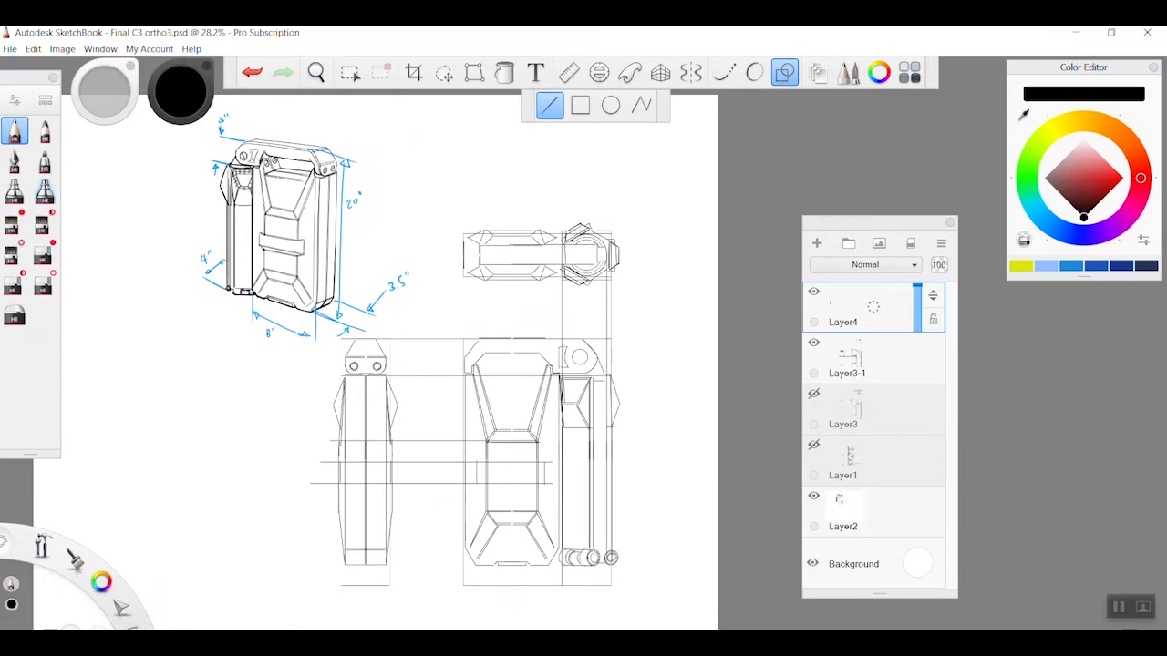
Save the drawing and also save it as the JPEG file Final C3 ortho4, accepting the merging of layers
left_click(10, 49)
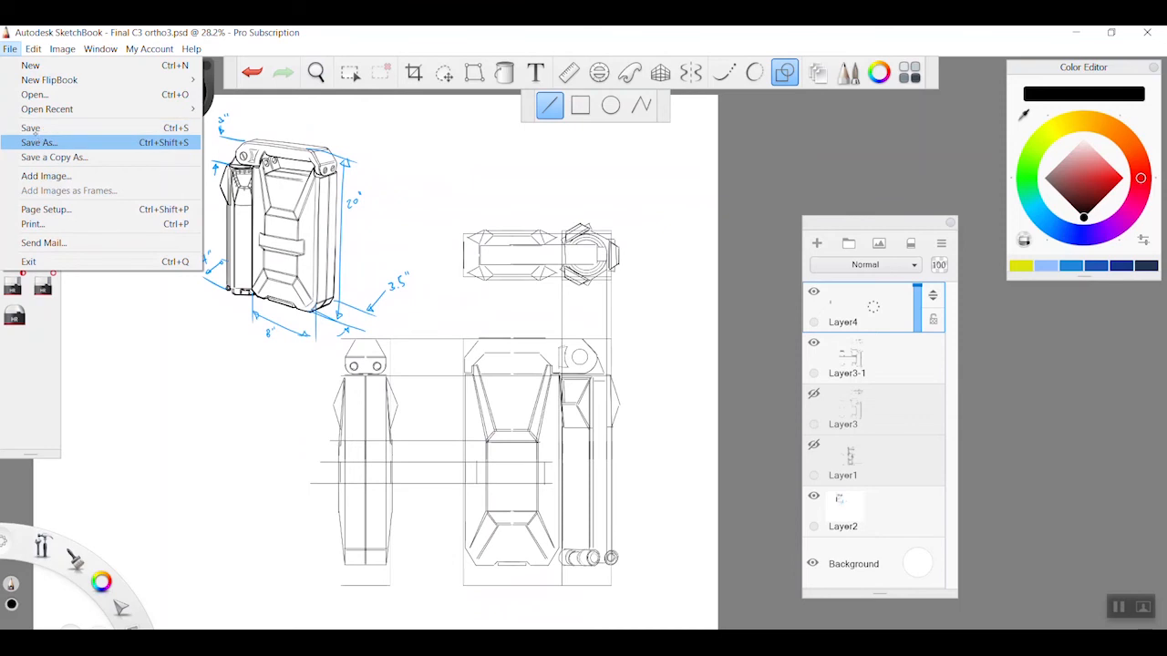
left_click(31, 129)
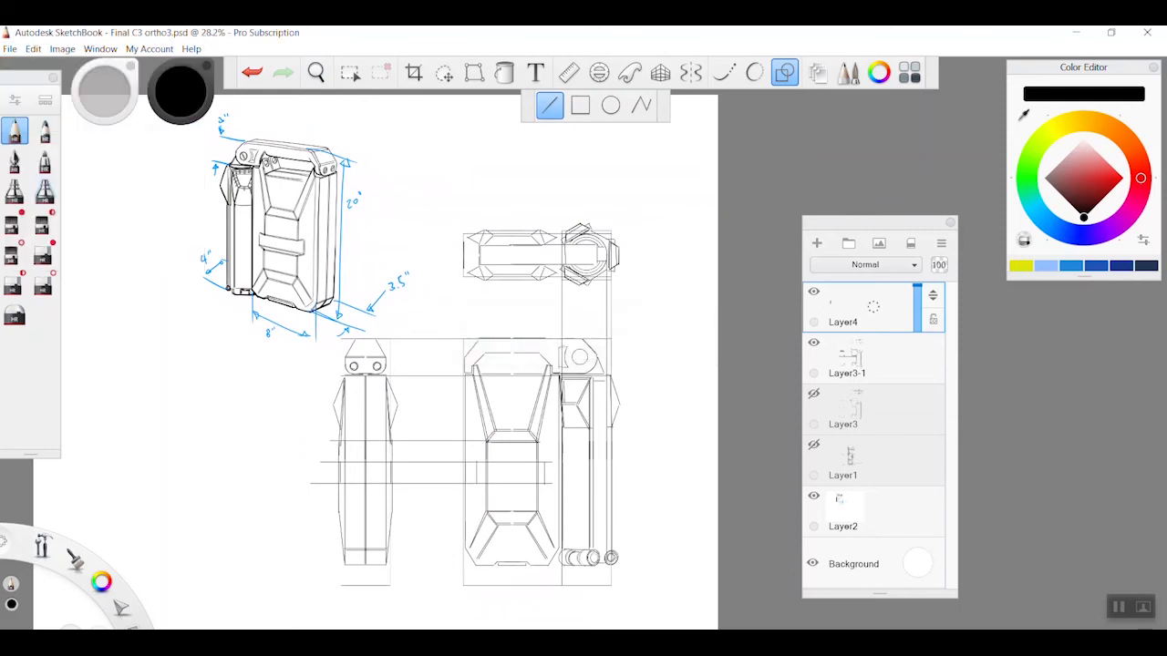
left_click(10, 48)
left_click(31, 145)
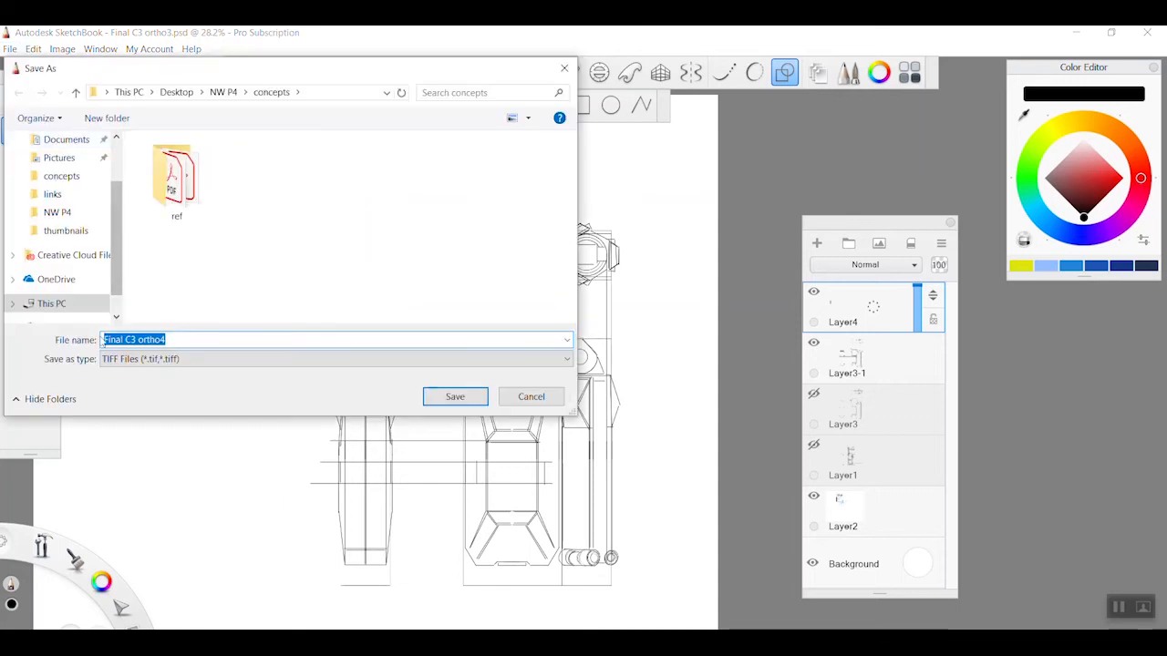
left_click(223, 363)
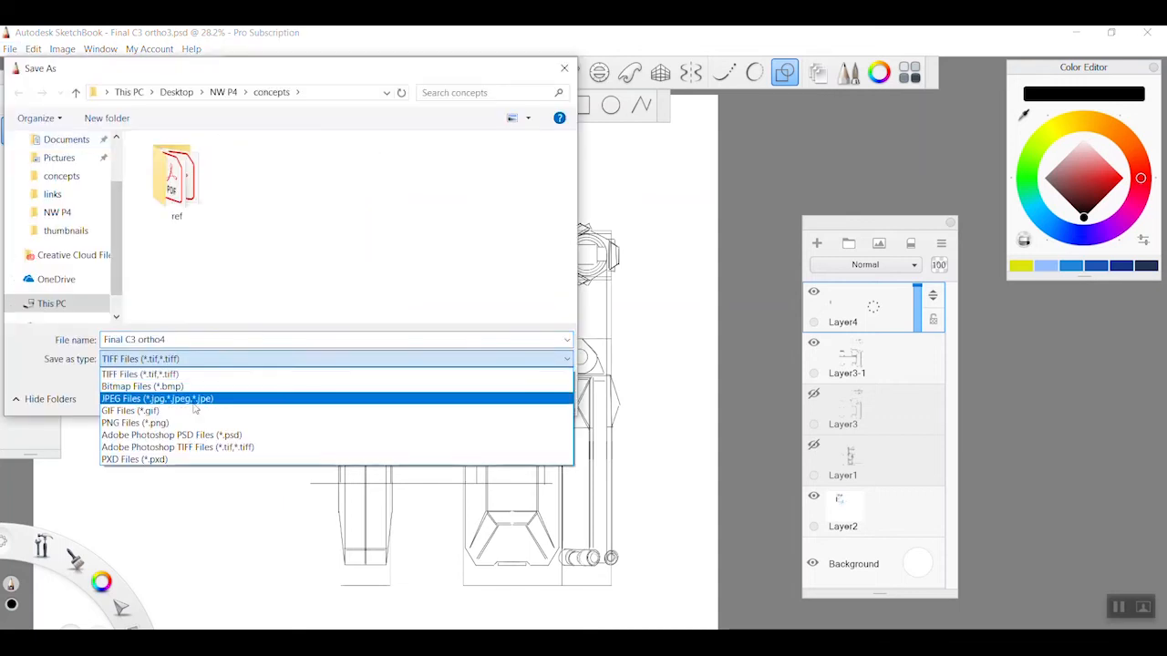
left_click(201, 398)
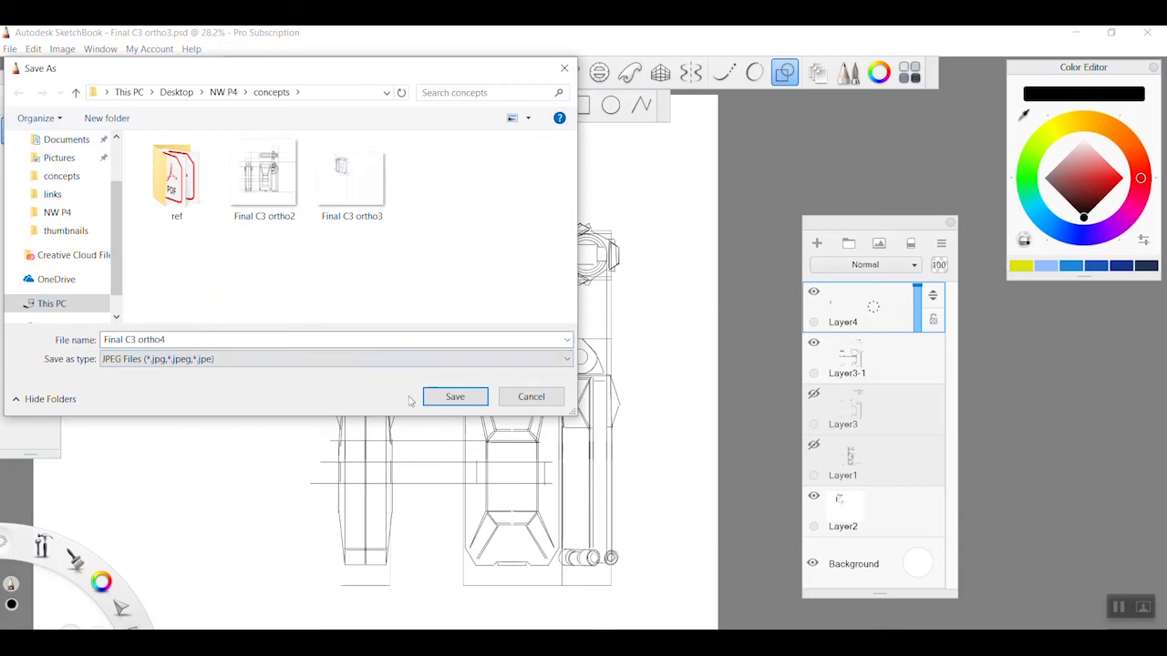
left_click(453, 396)
left_click_drag(619, 356, 657, 356)
left_click(593, 392)
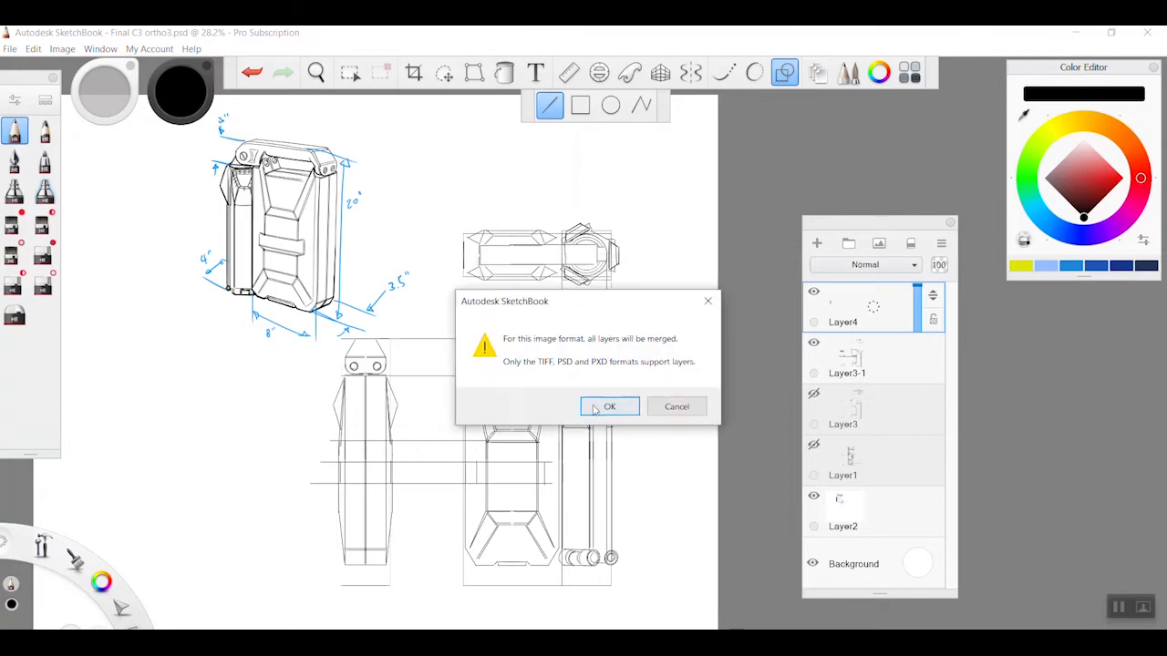
Confirm the layer merging, switch to Illustrator, and open Final C3 ortho4.jpg in place of Final C3 ortho3.ai
left_click(594, 407)
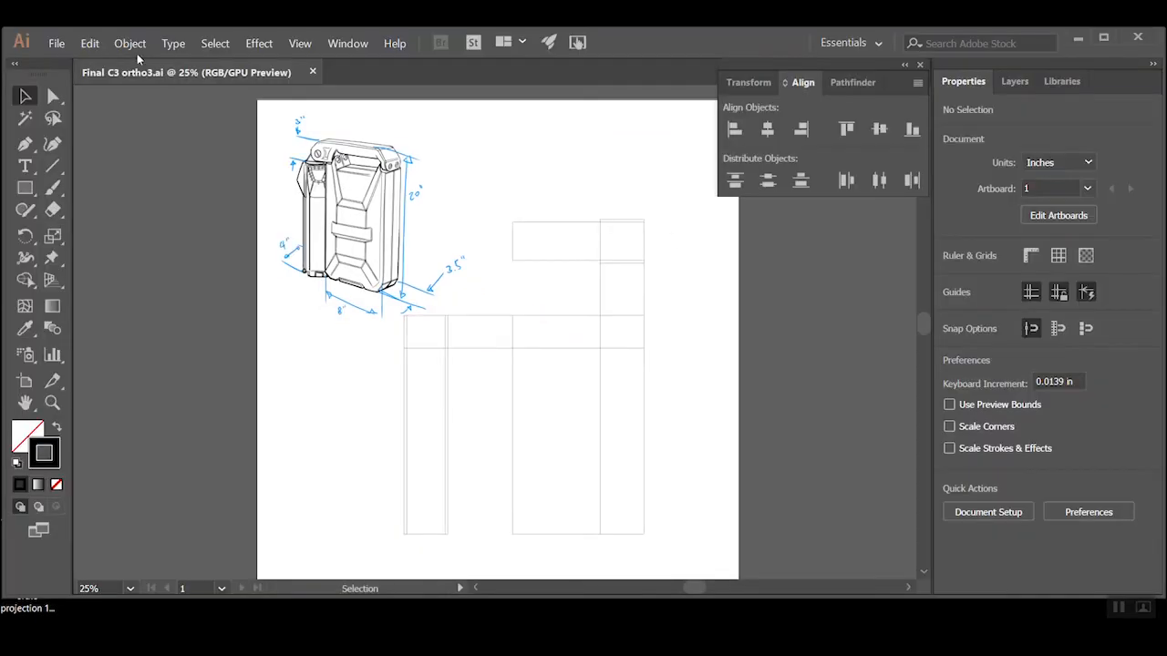
left_click(314, 71)
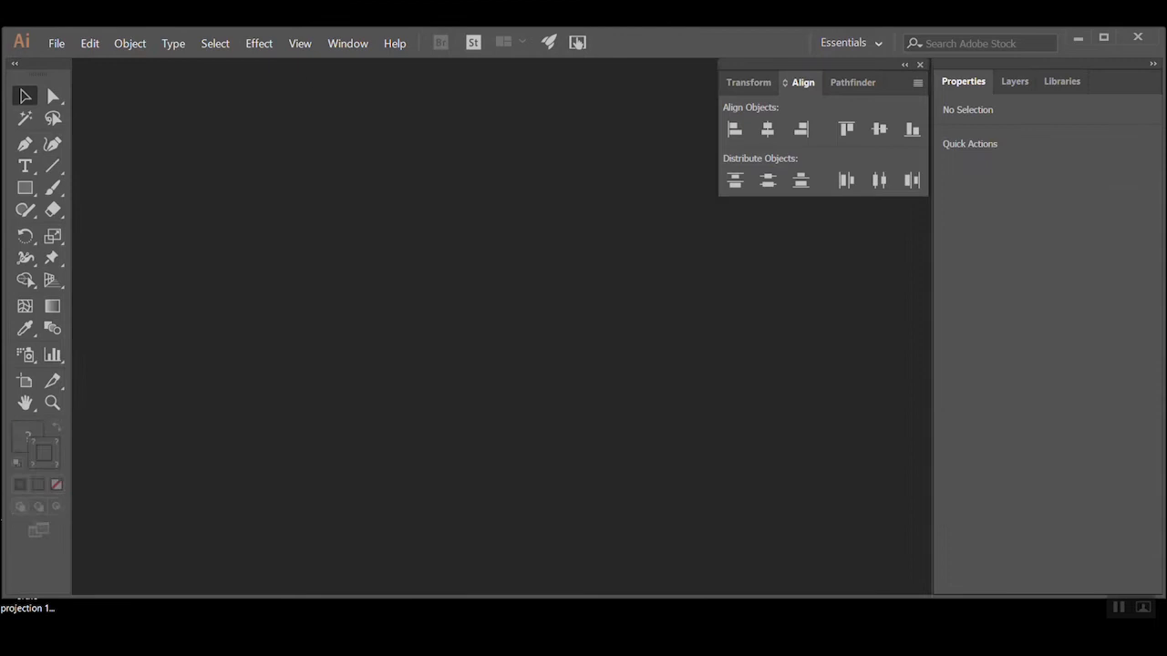
left_click(54, 43)
left_click(76, 90)
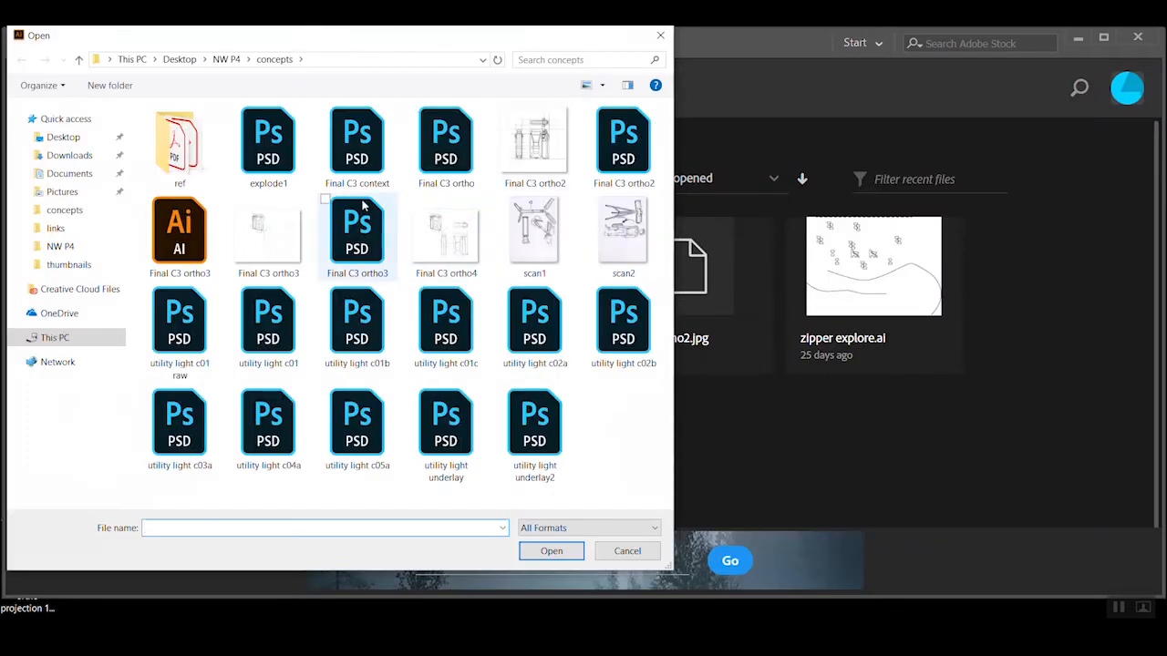
double_click(466, 252)
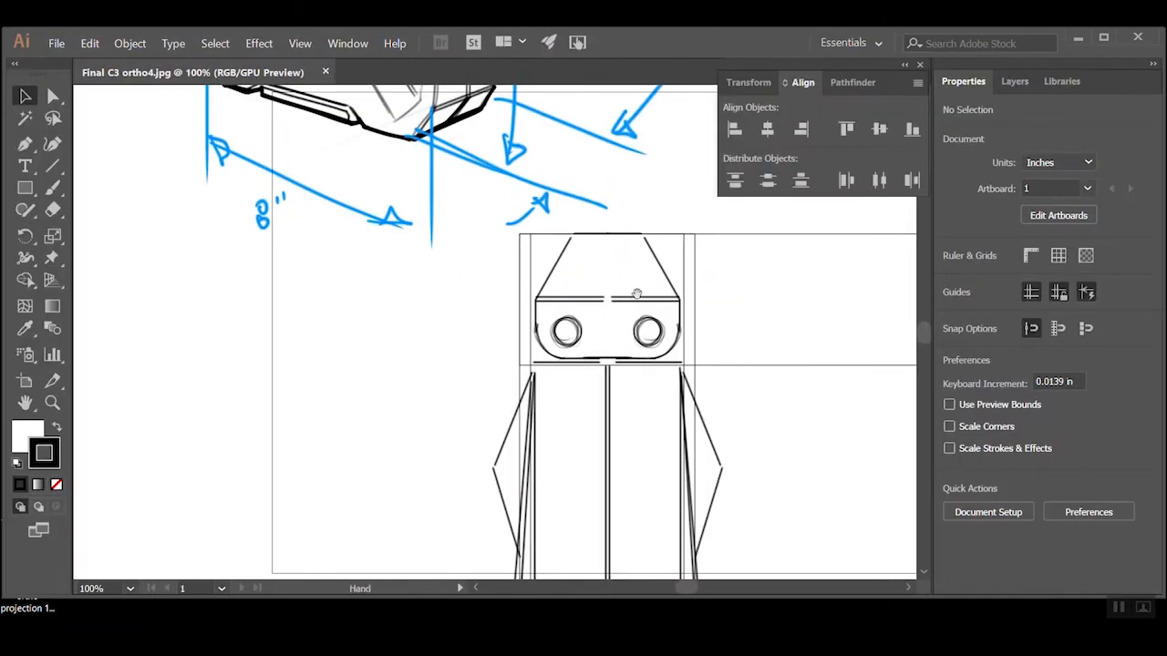
Resize the artboard to 44 in wide by 44 in high and return to the Selection tool
left_click(627, 297, "ctrl+alt")
left_click(628, 297, "ctrl+alt")
left_click(627, 297, "ctrl+alt")
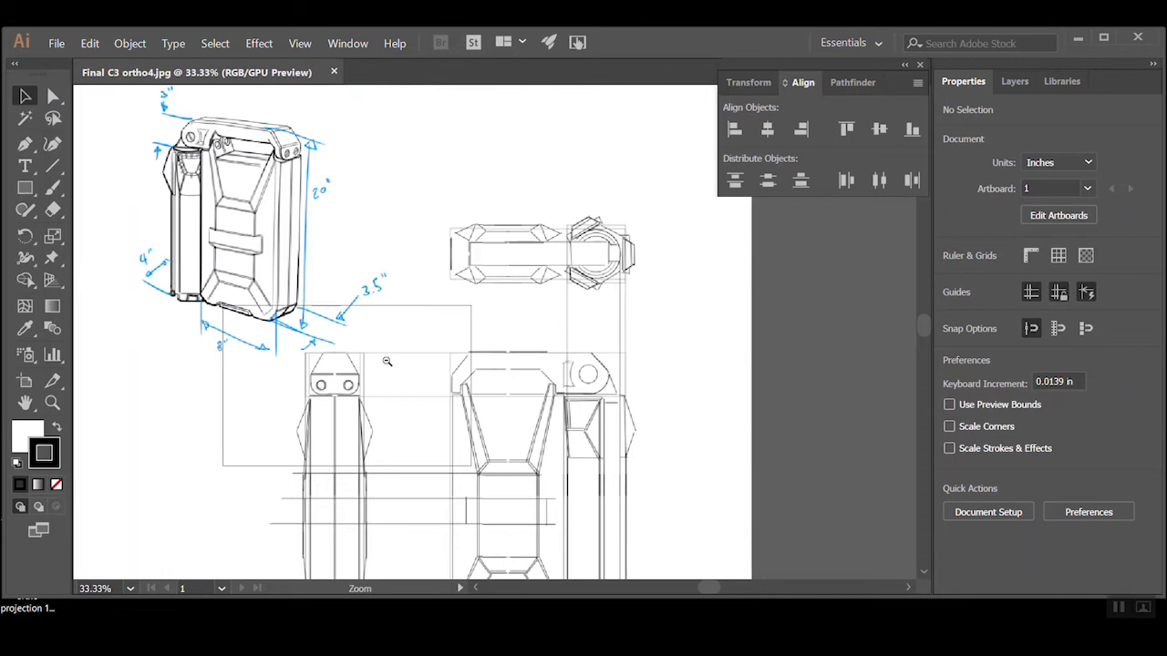
left_click(389, 362, "ctrl+alt")
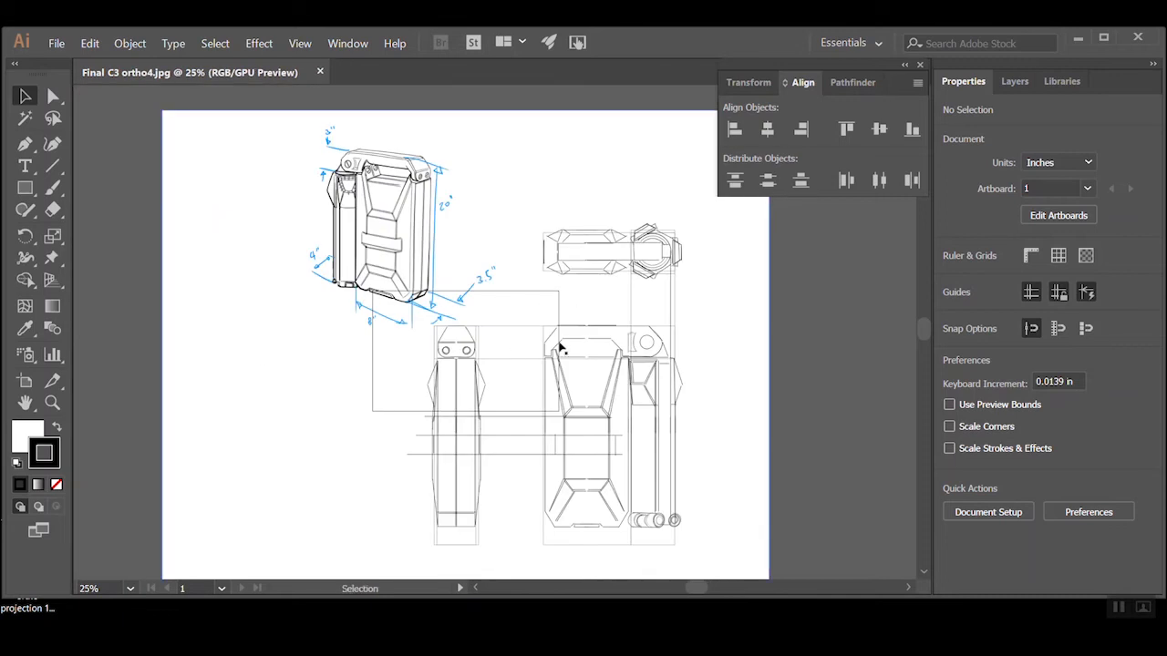
left_click(24, 381)
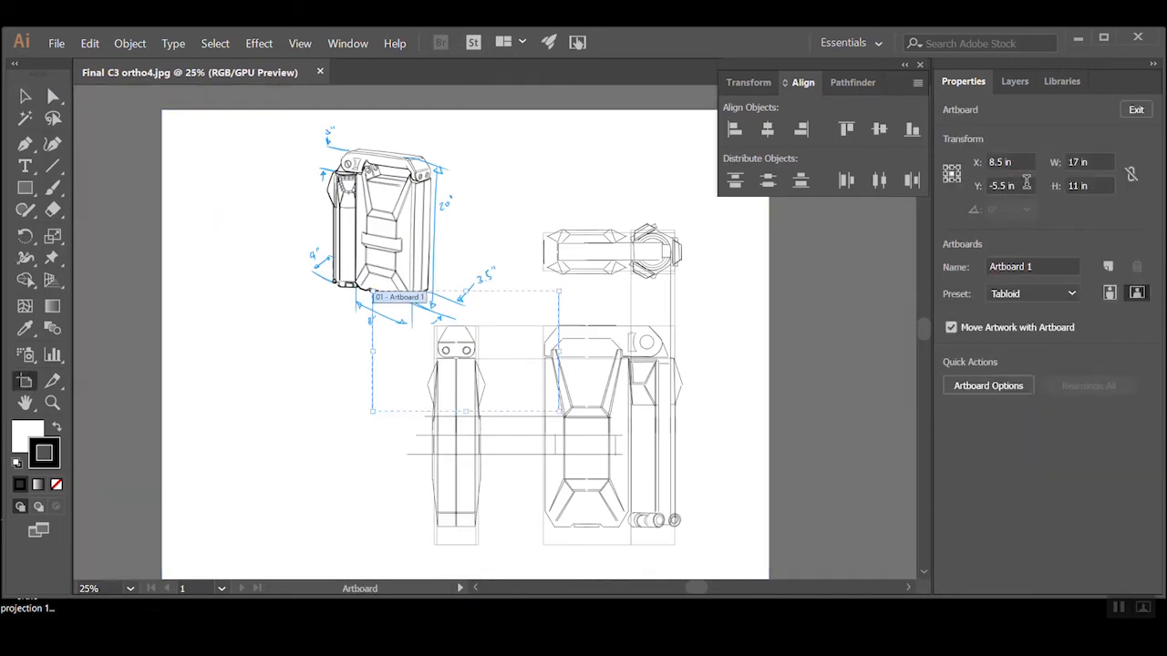
left_click(1096, 161)
type("44")
key("Tab")
key("Tab")
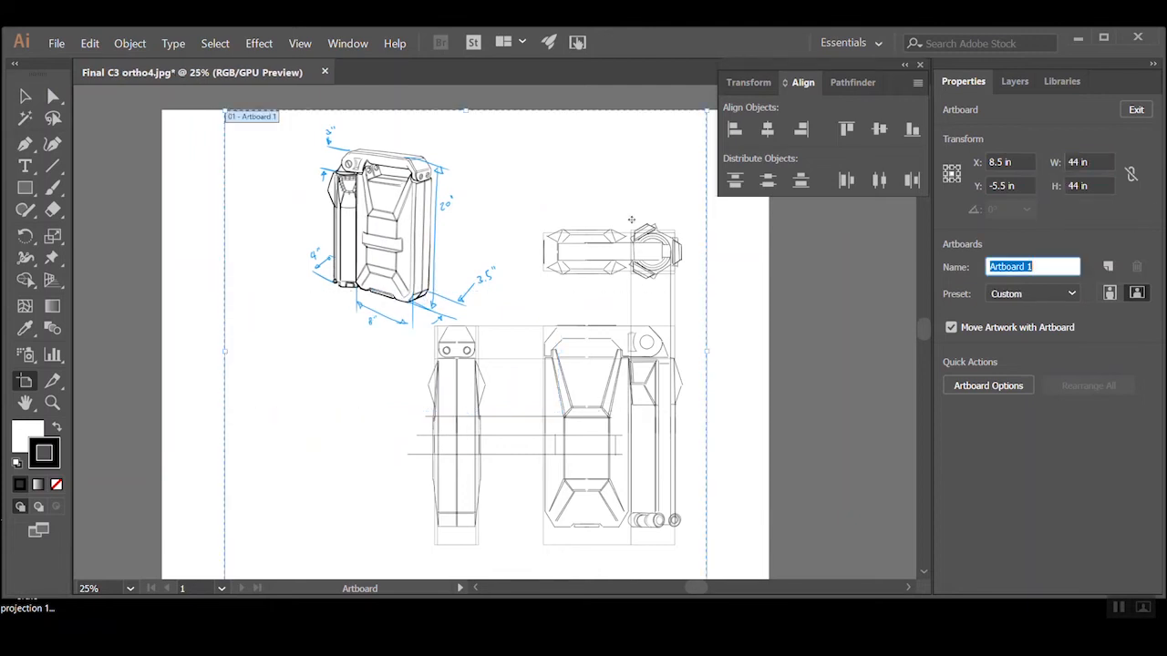
key("Escape")
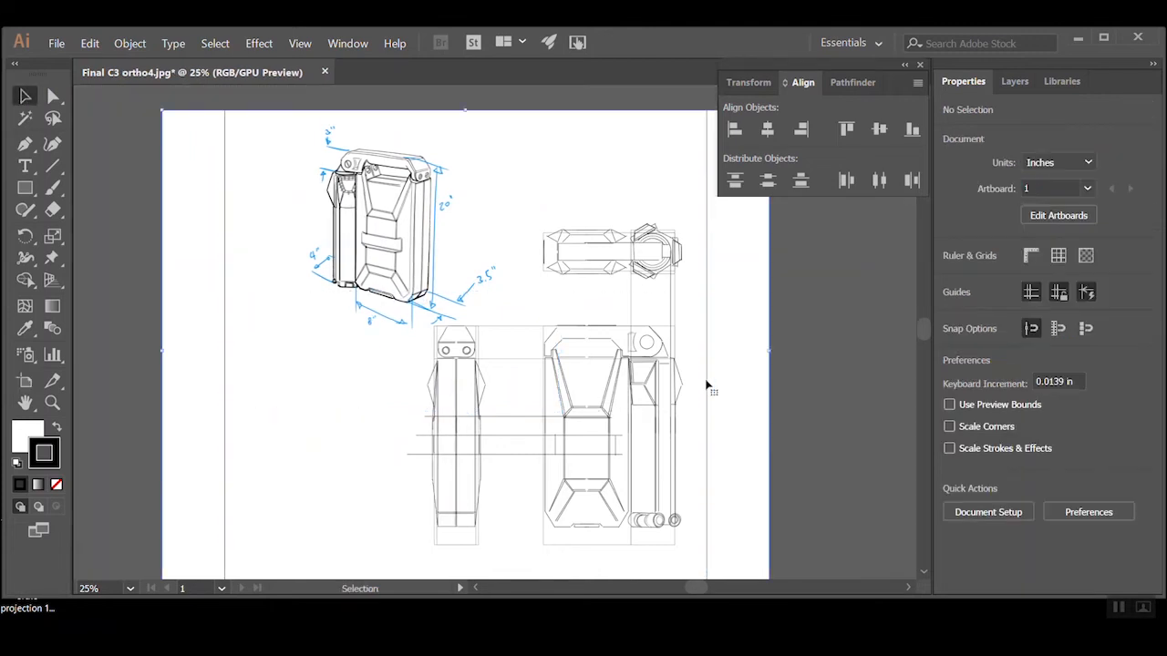
Select the orthographic drawing image and set its opacity to 40%
left_click(677, 378, "ctrl")
left_click_drag(399, 360, 557, 450)
left_click(1014, 81)
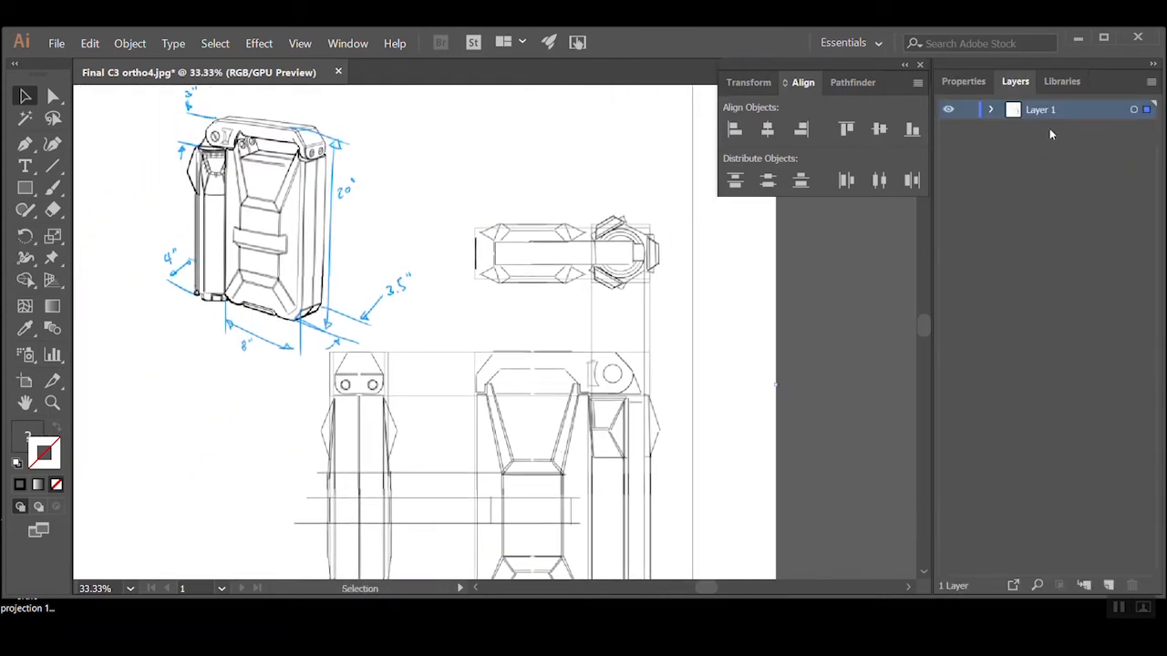
left_click(963, 81)
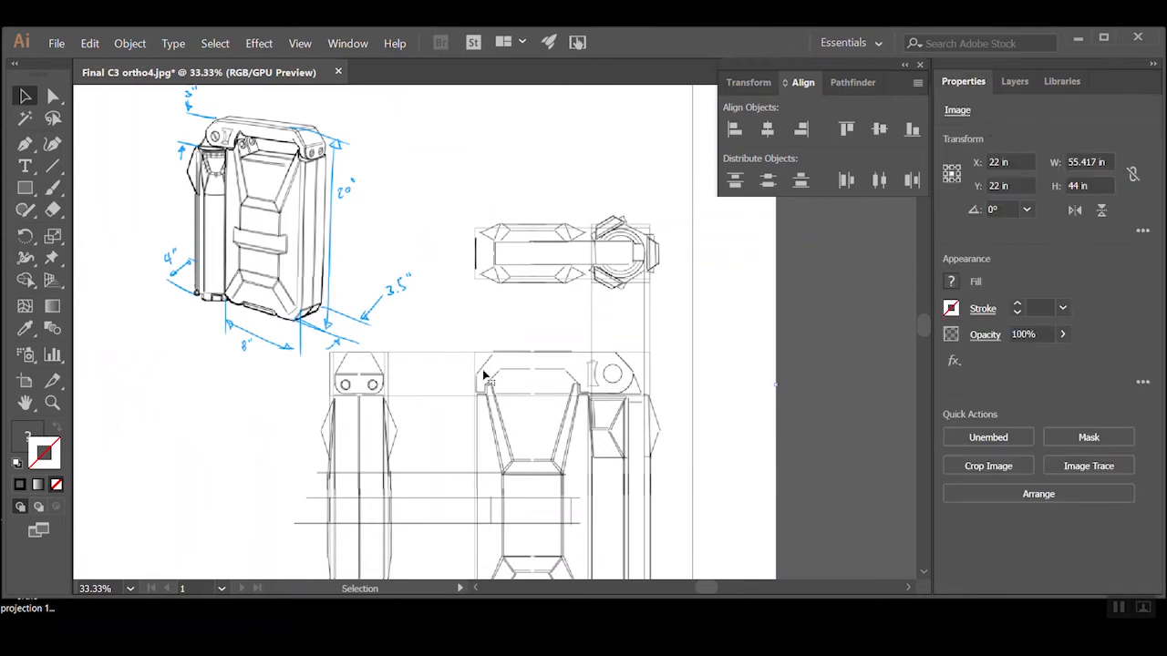
left_click(1063, 334)
left_click_drag(1018, 363, 1024, 355)
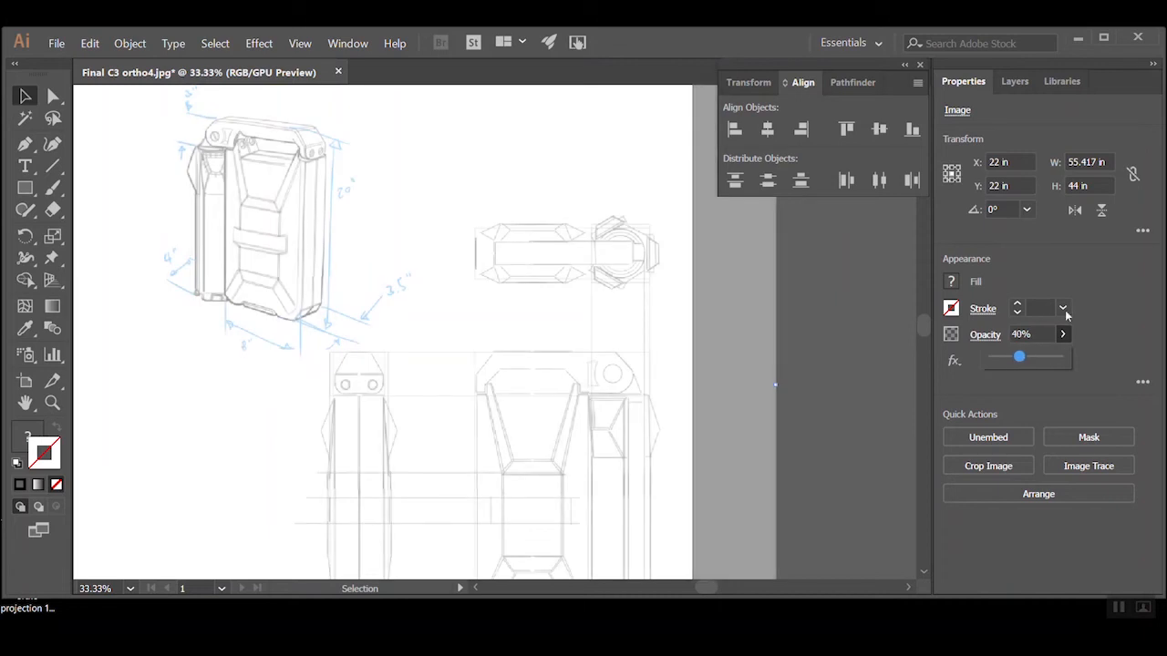
Lock Layer 1 with the faded image, add a new layer above it, and choose the Pen tool
left_click(1015, 82)
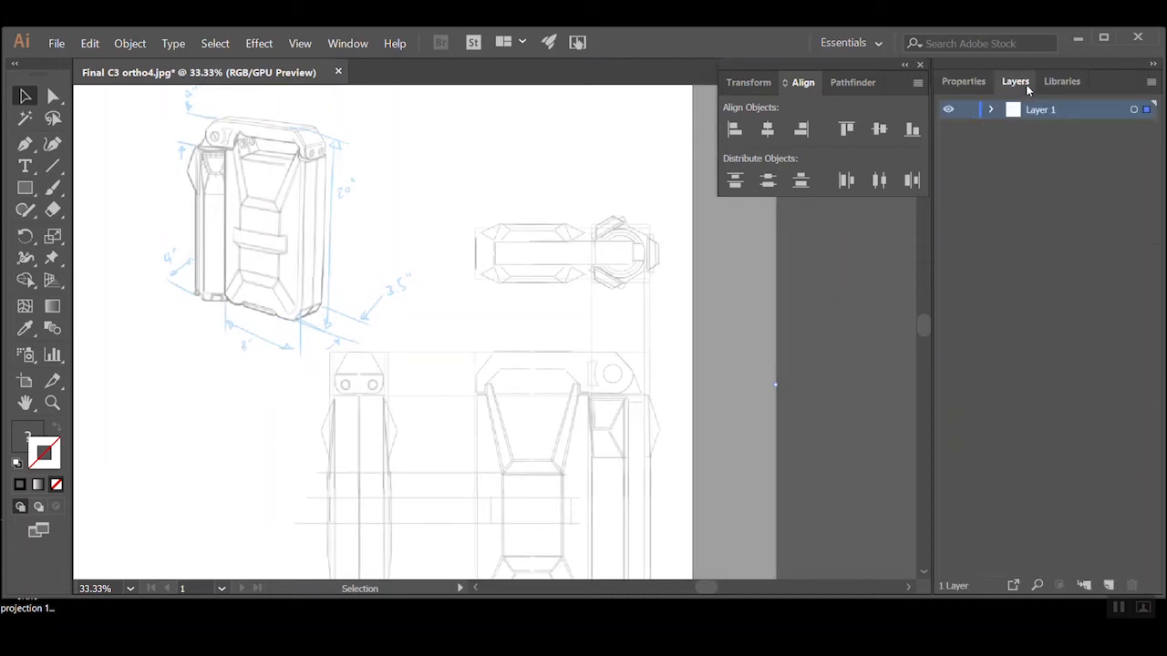
left_click(967, 112)
left_click(1106, 585)
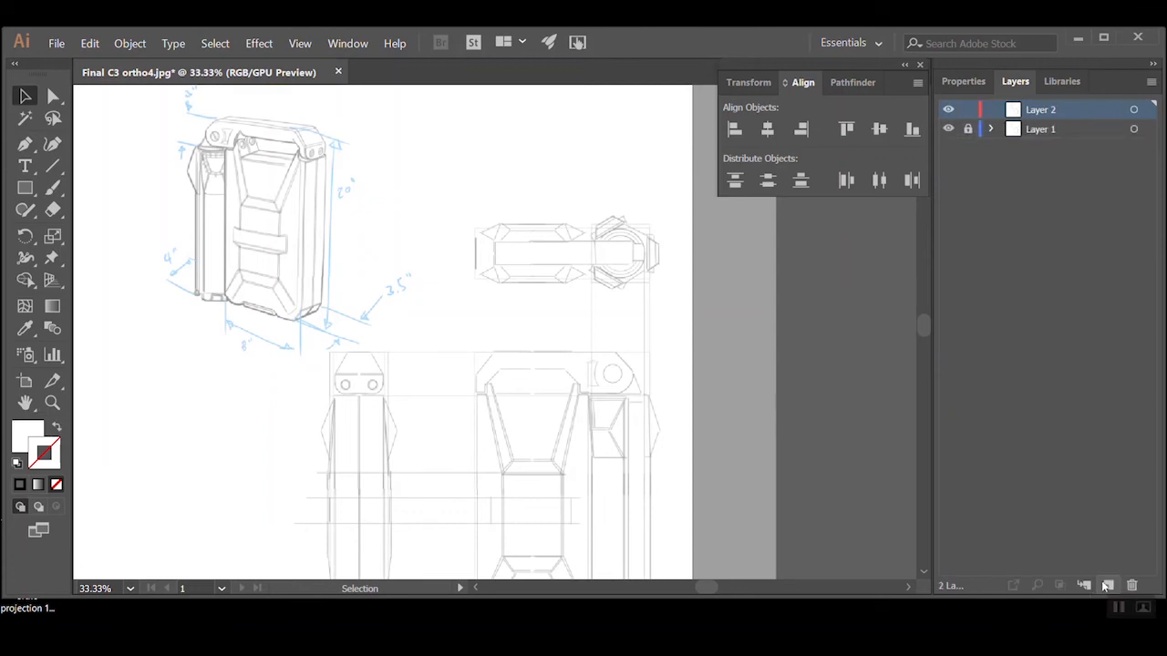
scroll(508, 469, "down", 1)
scroll(534, 458, "up", 3)
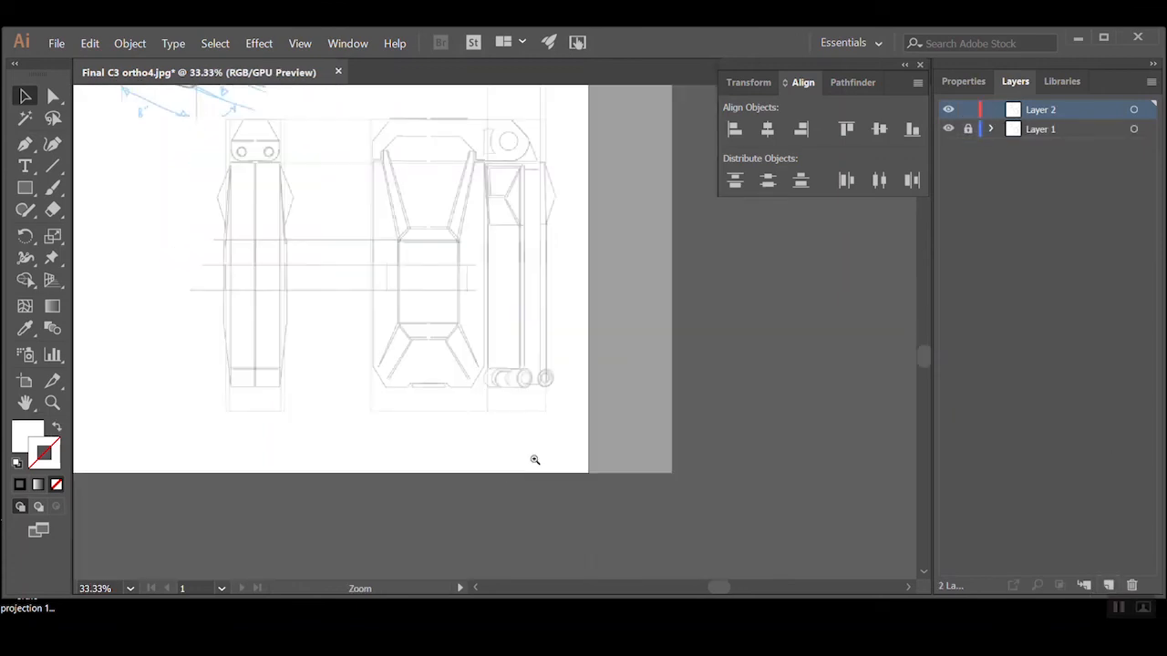
scroll(575, 458, "down", 1)
left_click_drag(474, 346, 536, 442)
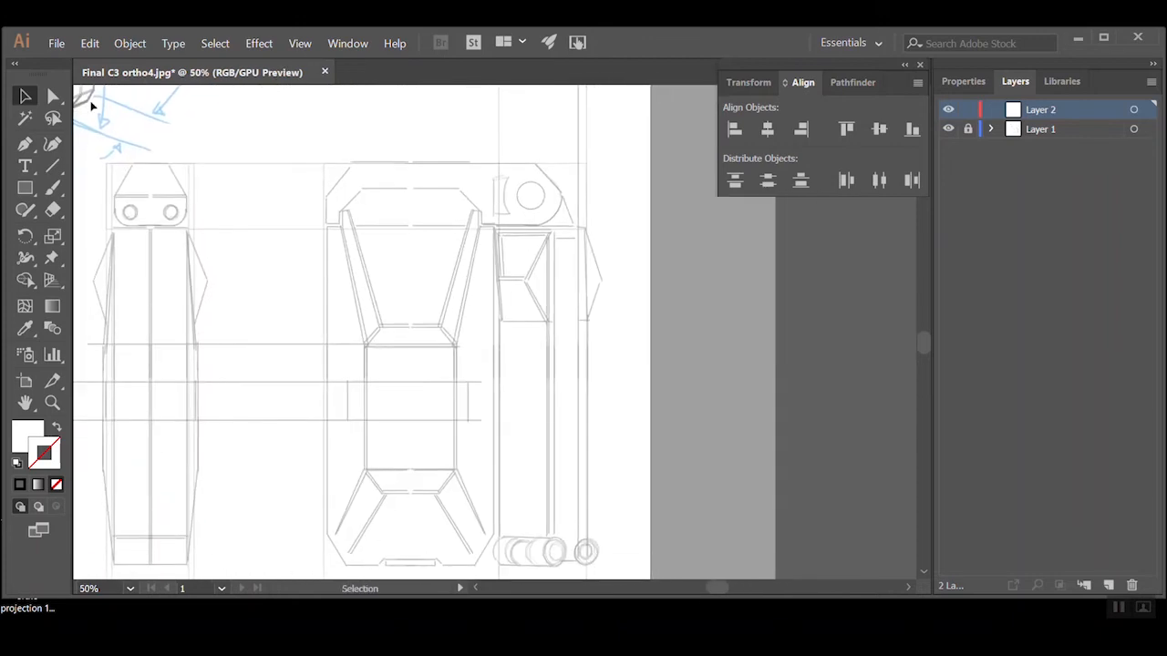
left_click(27, 148)
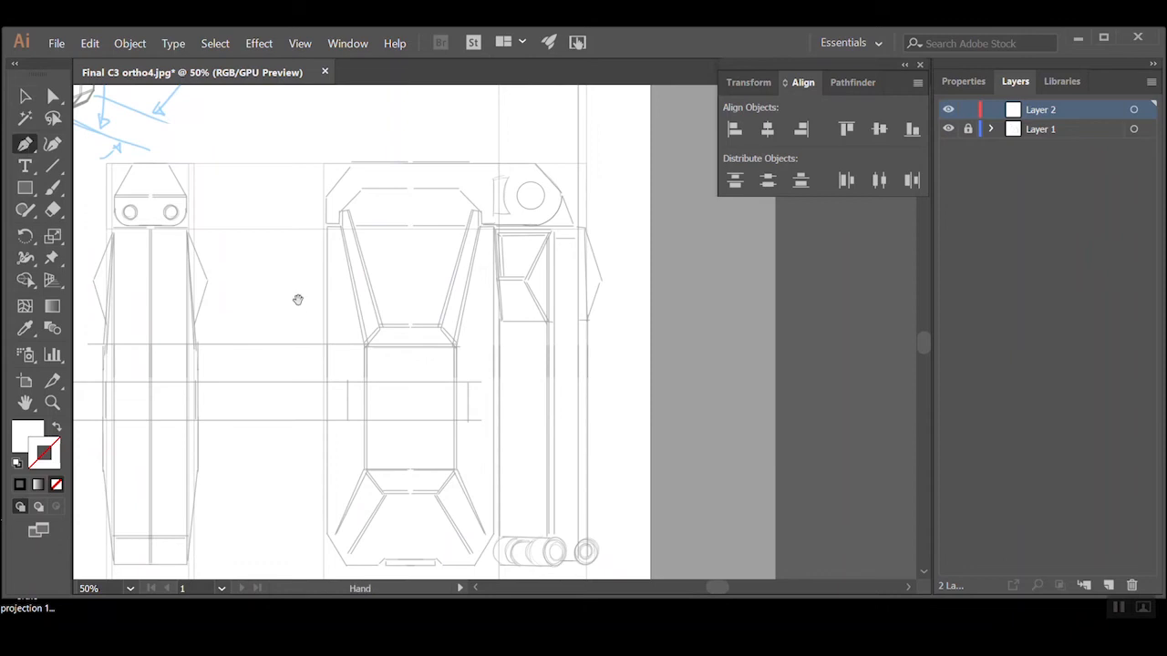
Examine the faded orthographic views and the front view's lower panel in close-up
left_click(308, 318, "ctrl+alt")
mouse_move(430, 297)
left_mouse_down()
mouse_move(409, 411)
mouse_move(345, 327)
left_mouse_up()
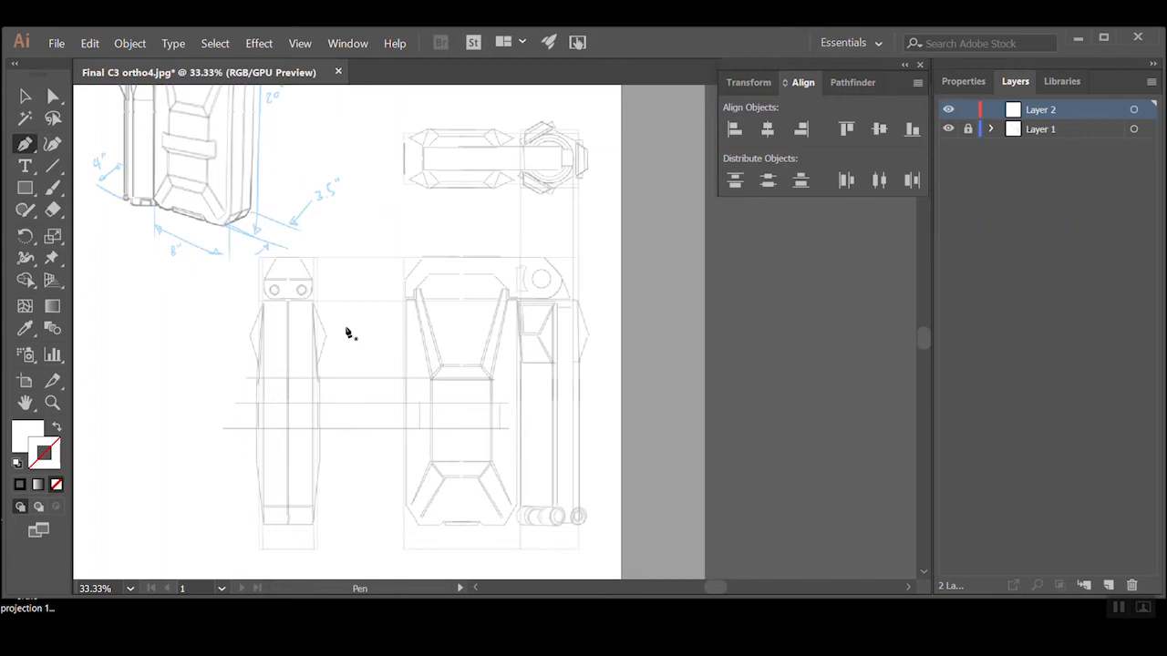
left_click_drag(385, 367, 428, 409)
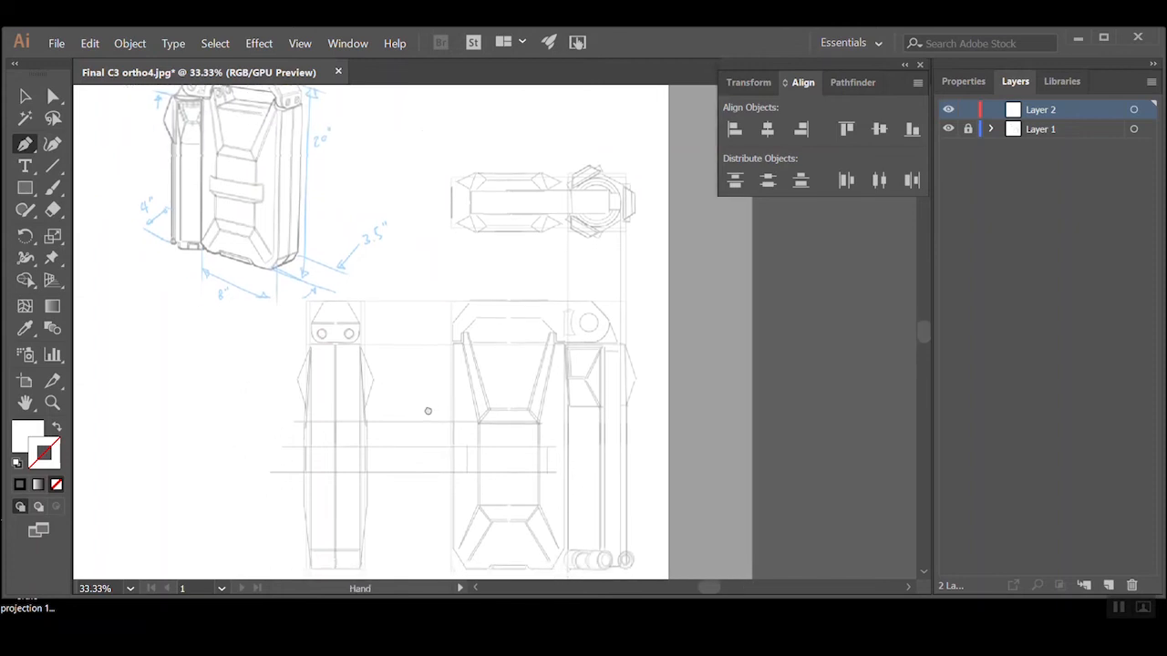
left_click(516, 532, "ctrl")
left_click(516, 532, "ctrl")
left_click(510, 339, "ctrl")
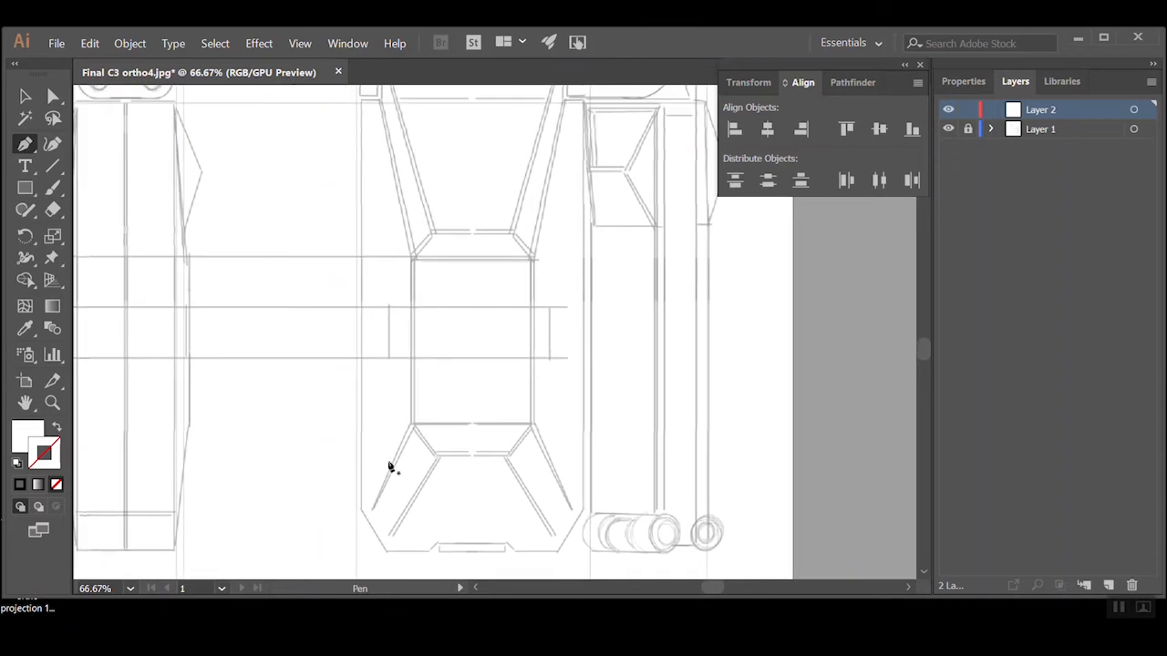
left_click(484, 432, "ctrl+alt")
left_click(498, 329, "ctrl+alt")
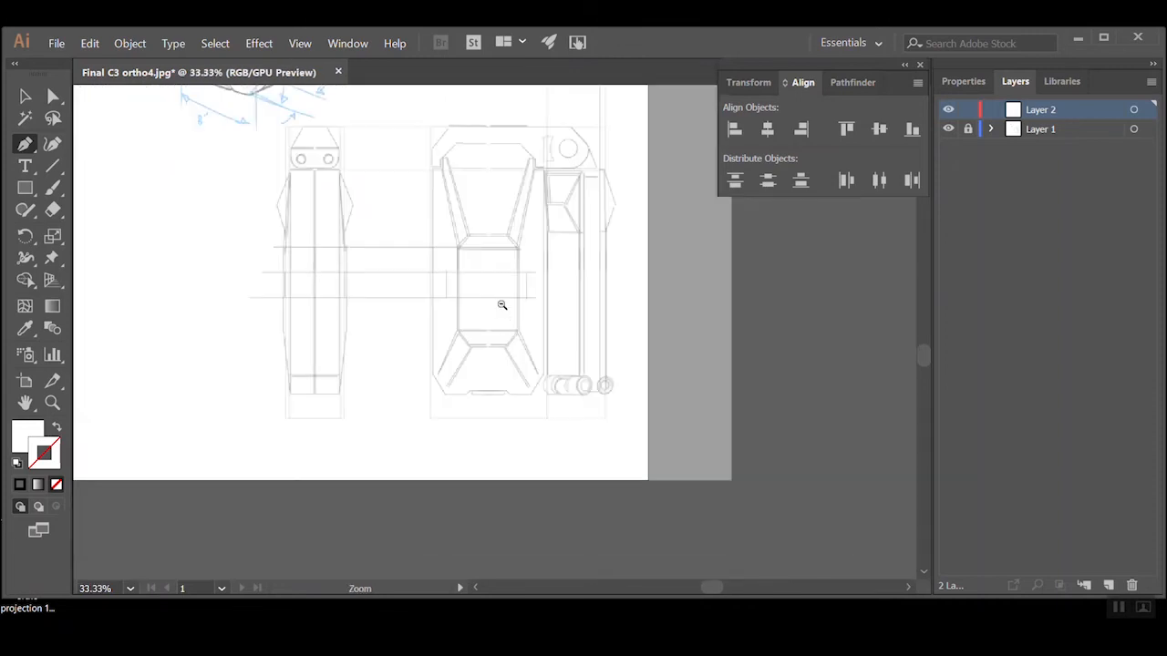
Trace the front view's bottom edge from its left corner, up the notch's slanted side and along the notch past the centre
left_click(501, 304, "ctrl")
left_click(459, 391, "ctrl")
left_click(468, 383, "ctrl")
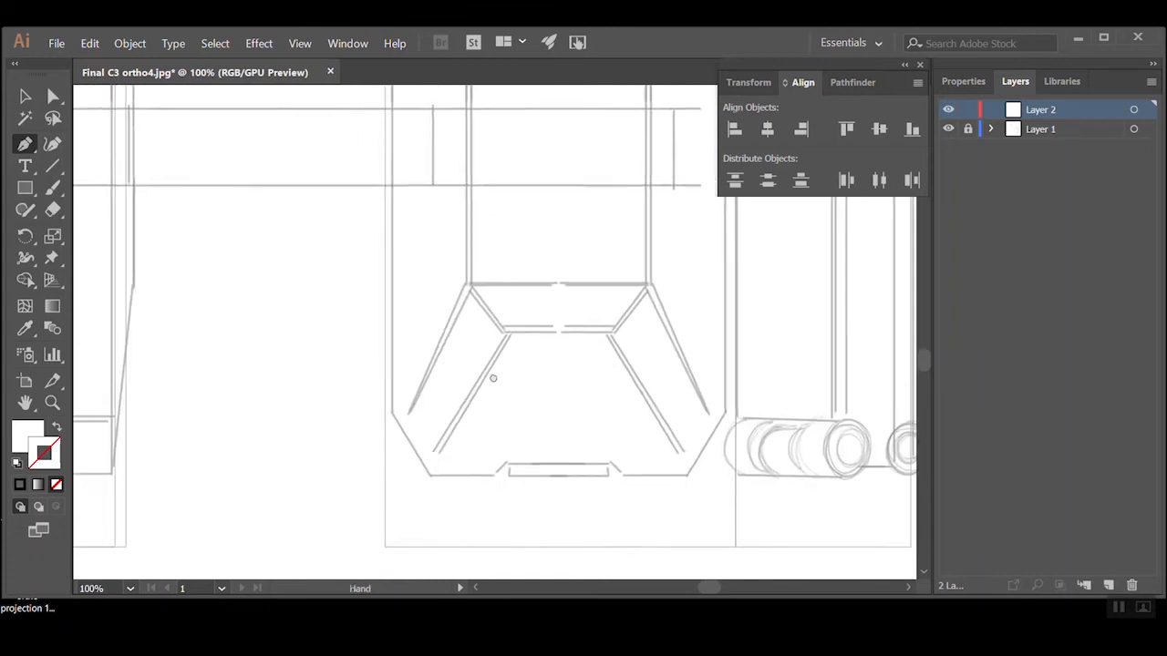
left_click(522, 457, "ctrl")
left_click(362, 395)
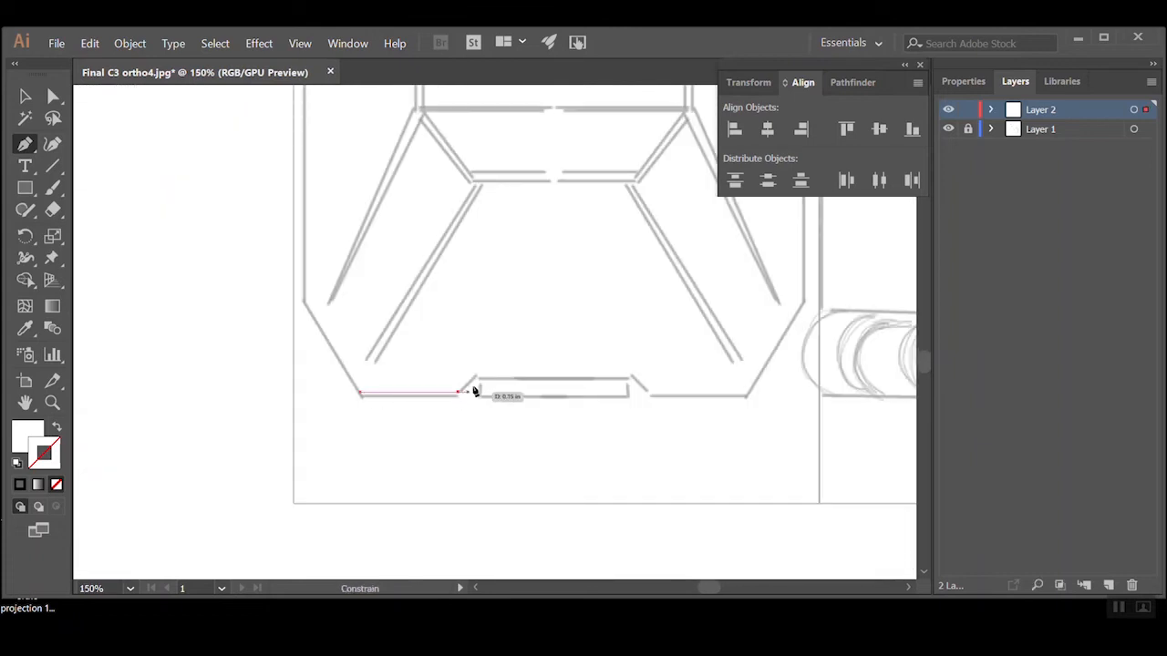
left_click(459, 392, "shift")
left_click(476, 375, "shift")
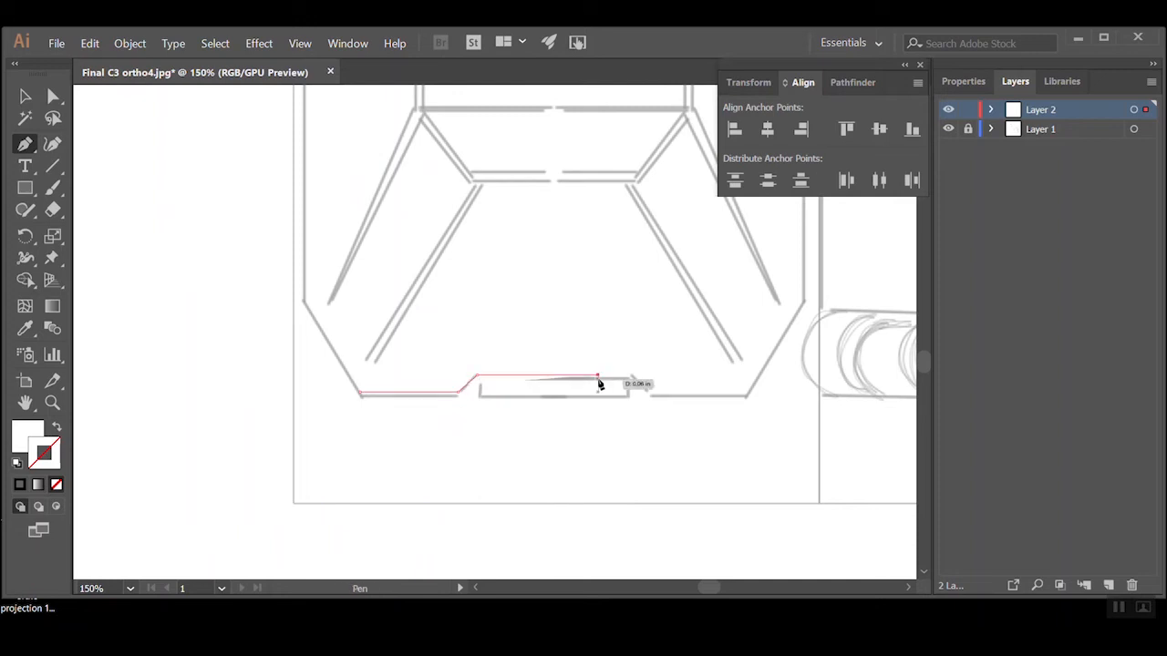
left_click(599, 384, "shift")
Swap the path's fill and stroke, and set the stroke color to black, 000000
left_click(57, 429)
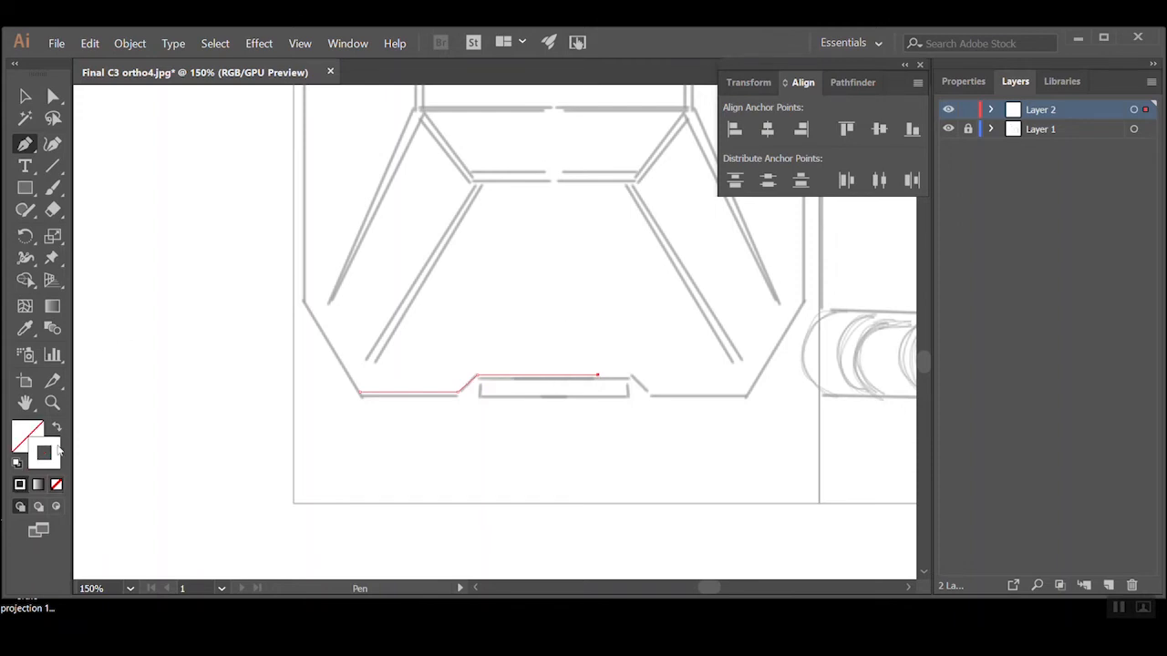
double_click(57, 446)
left_click_drag(360, 436, 334, 458)
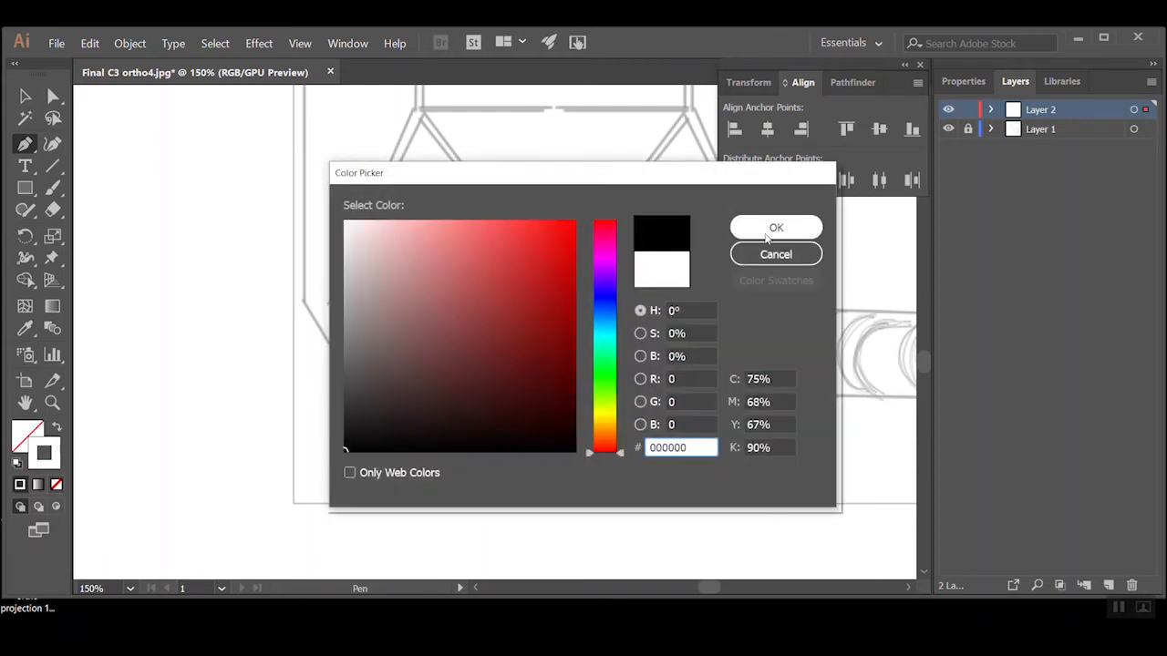
left_click(768, 230)
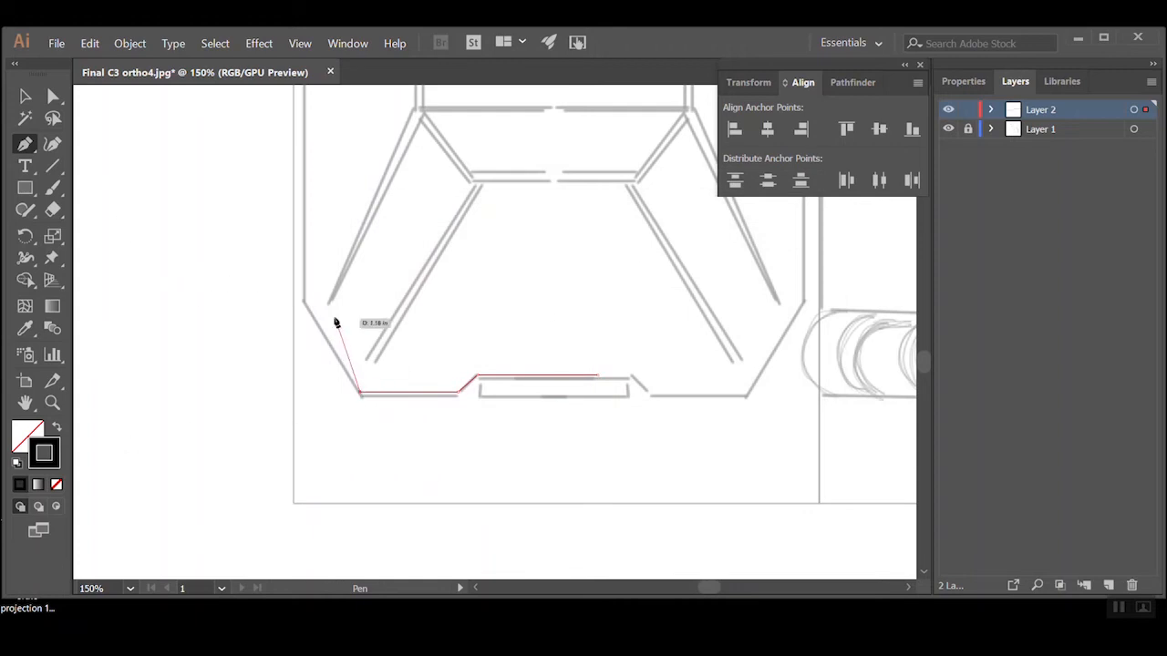
Extend the outline from the bottom left corner along the chamfer and straight up the front view's left side to the body's top
left_click(302, 303)
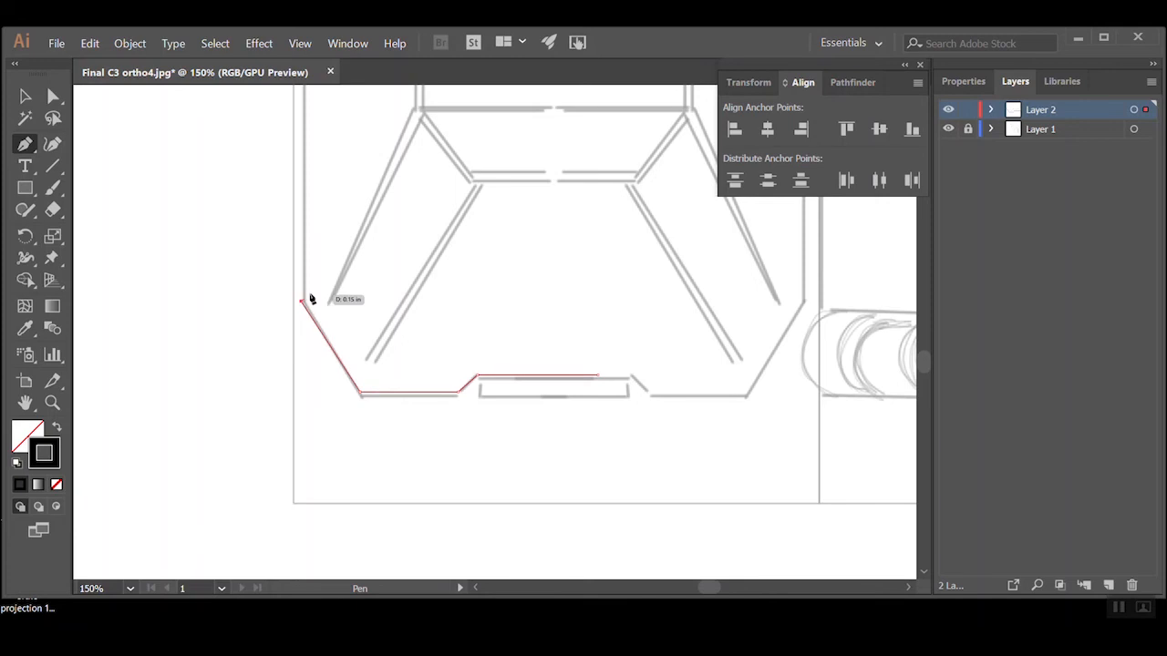
left_click(322, 279, "ctrl+alt")
left_click_drag(465, 224, 406, 411)
left_click_drag(441, 329, 403, 412)
left_click(451, 336, "ctrl+alt")
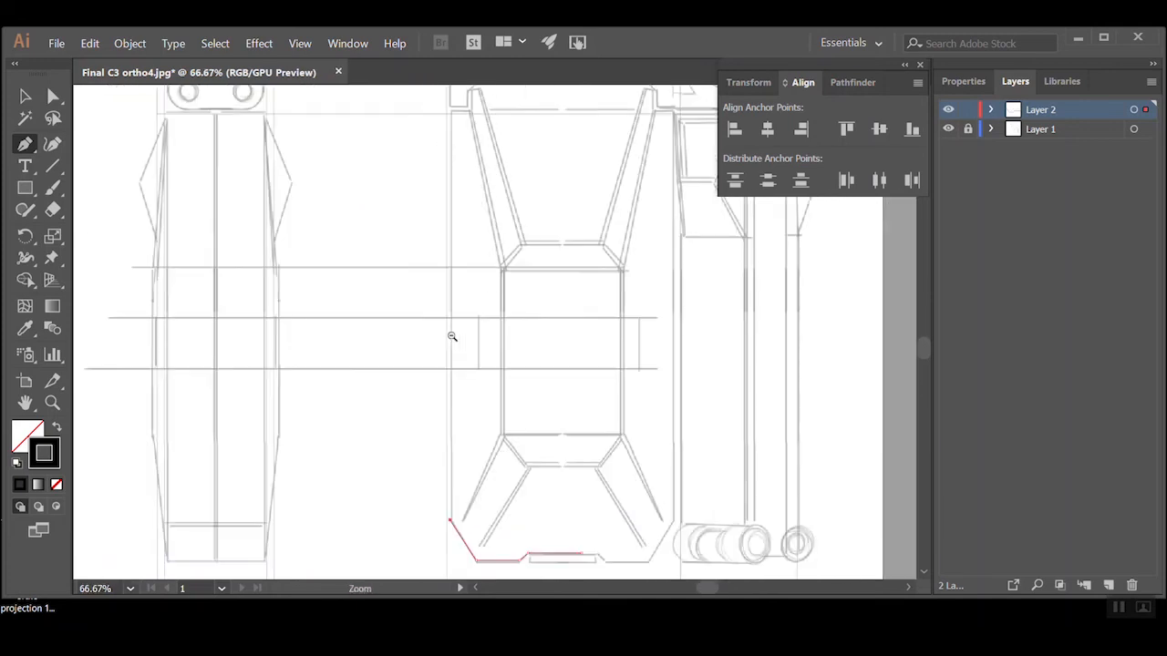
left_click_drag(528, 264, 505, 320)
left_click(460, 180, "ctrl")
left_click(460, 181, "ctrl")
left_click_drag(497, 490, 501, 346)
left_click(501, 360, "ctrl")
left_click(465, 366)
Continue the outline across the body's top left edge, up beside the handle, and across the slanted rib's short top
left_click(527, 364)
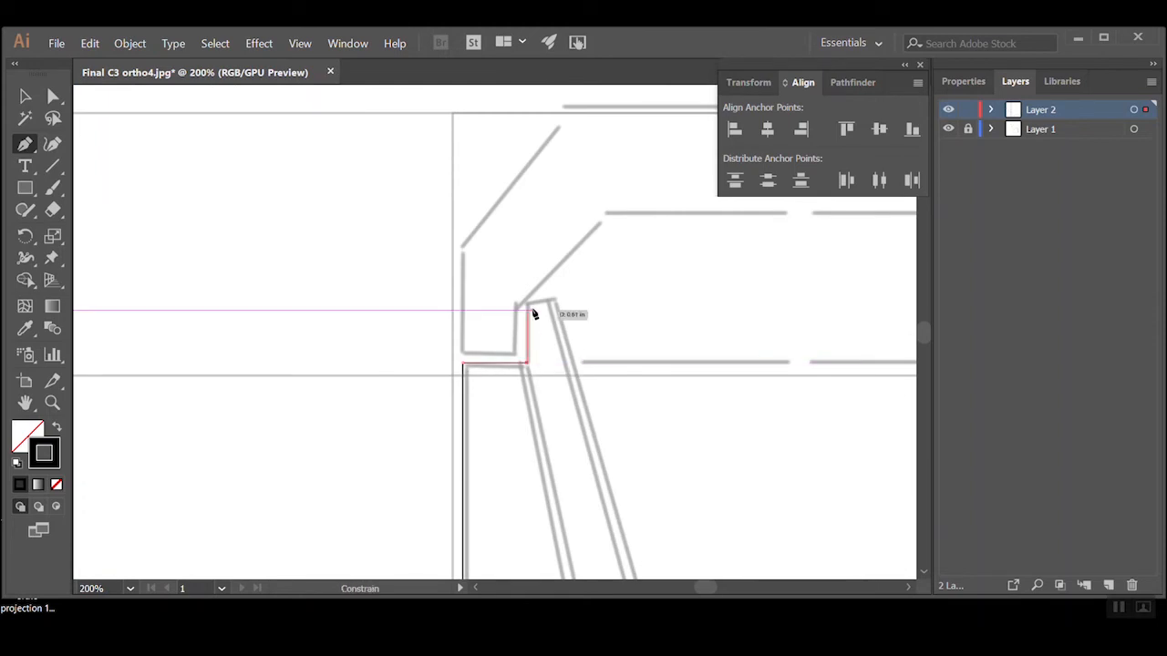
left_click(533, 312)
left_click(556, 312)
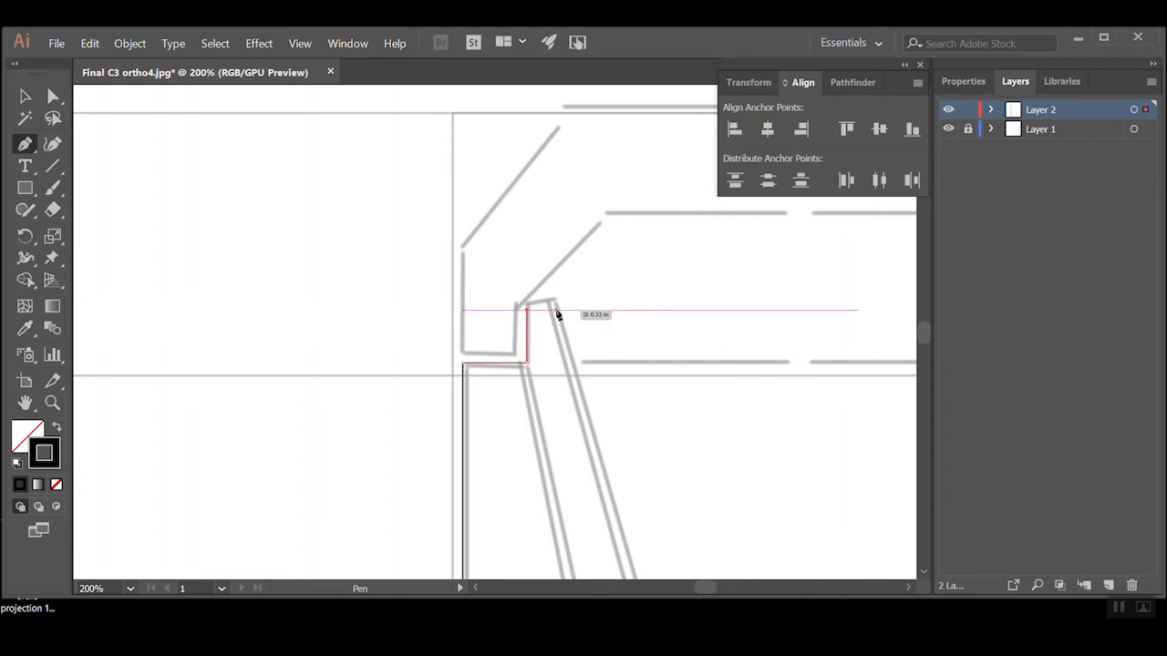
Trace the upper recess's left slanted edge down to its base and along the base past the centre, and end the path
key("ctrl+minus")
left_click_drag(571, 489, 538, 403)
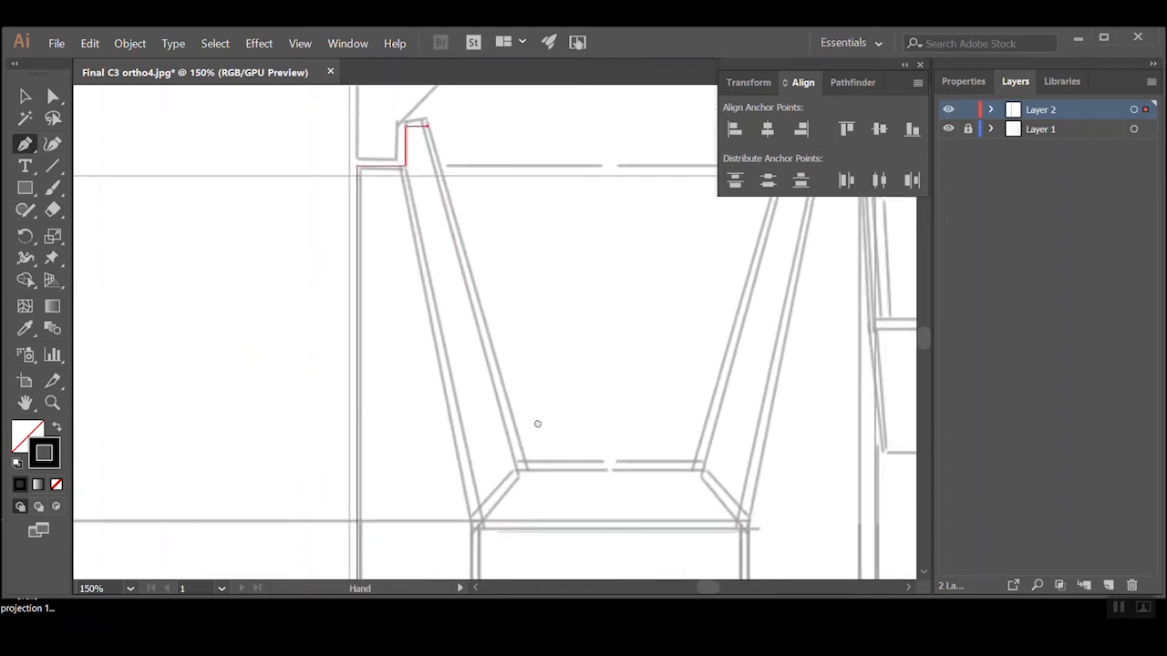
left_click(521, 465)
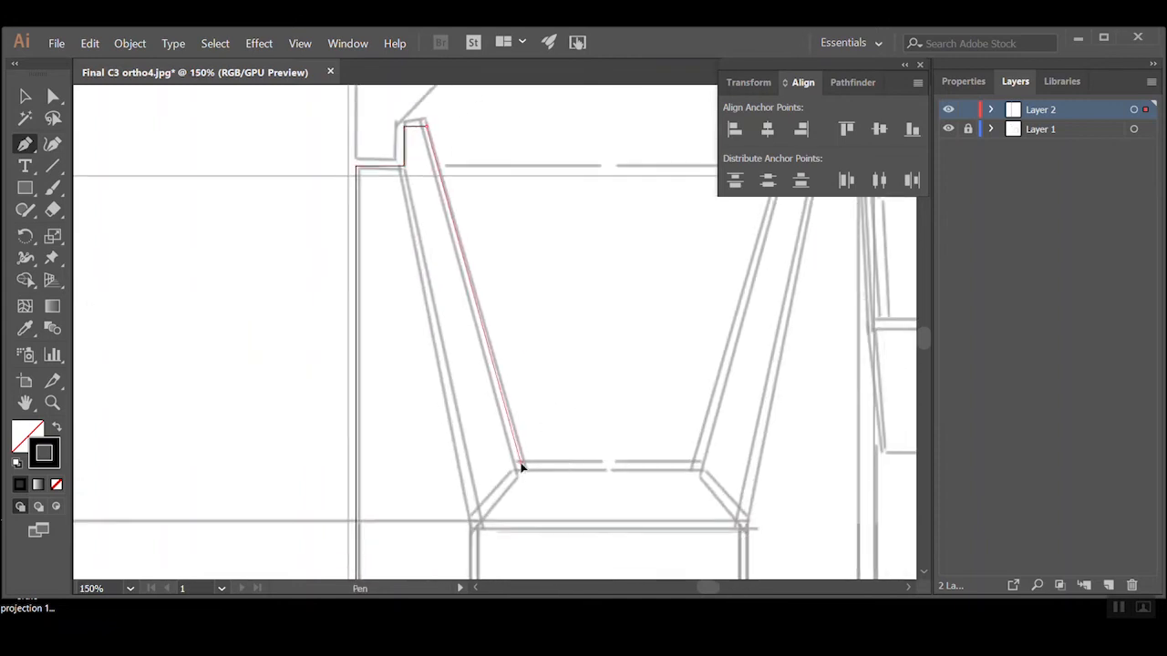
left_click(628, 463)
left_click(573, 399, "ctrl")
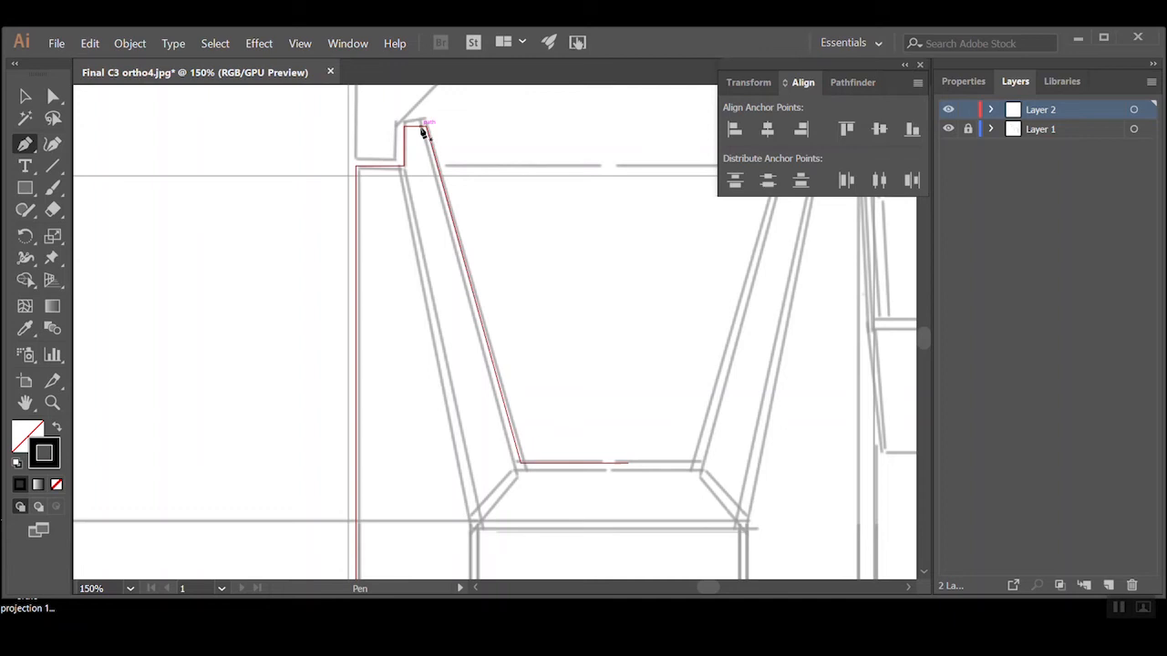
Trace a parallel inner line from the slanted rib's top down the recess's left edge and along its base past the centre
left_click(421, 129)
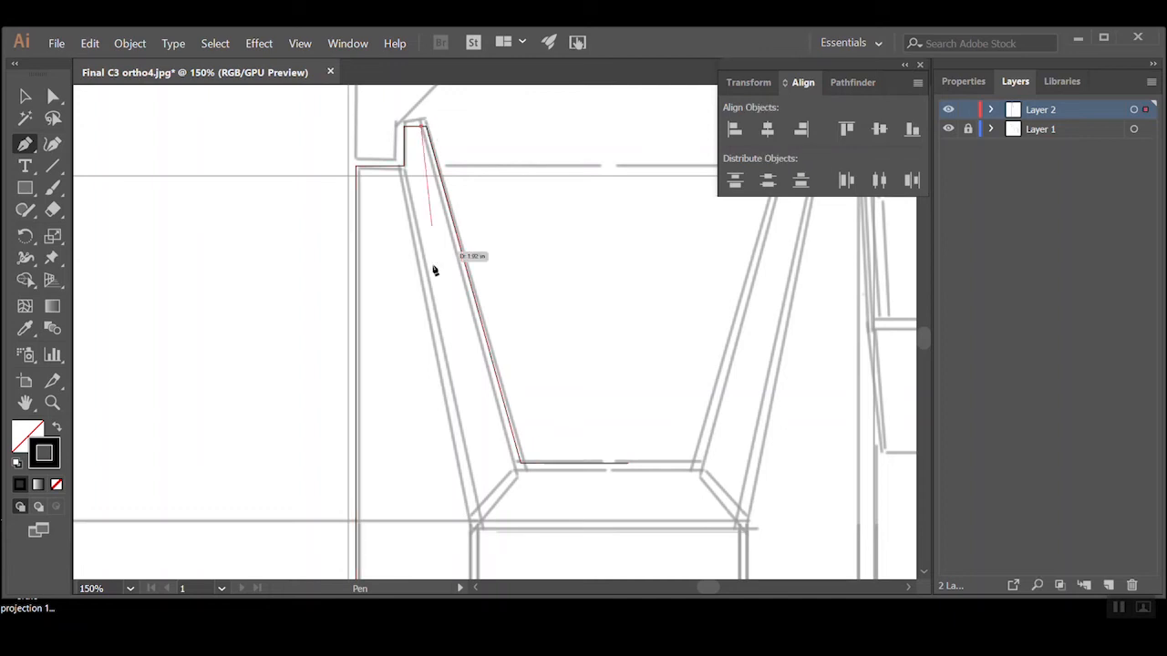
left_click(519, 468)
left_click(611, 469, "ctrl")
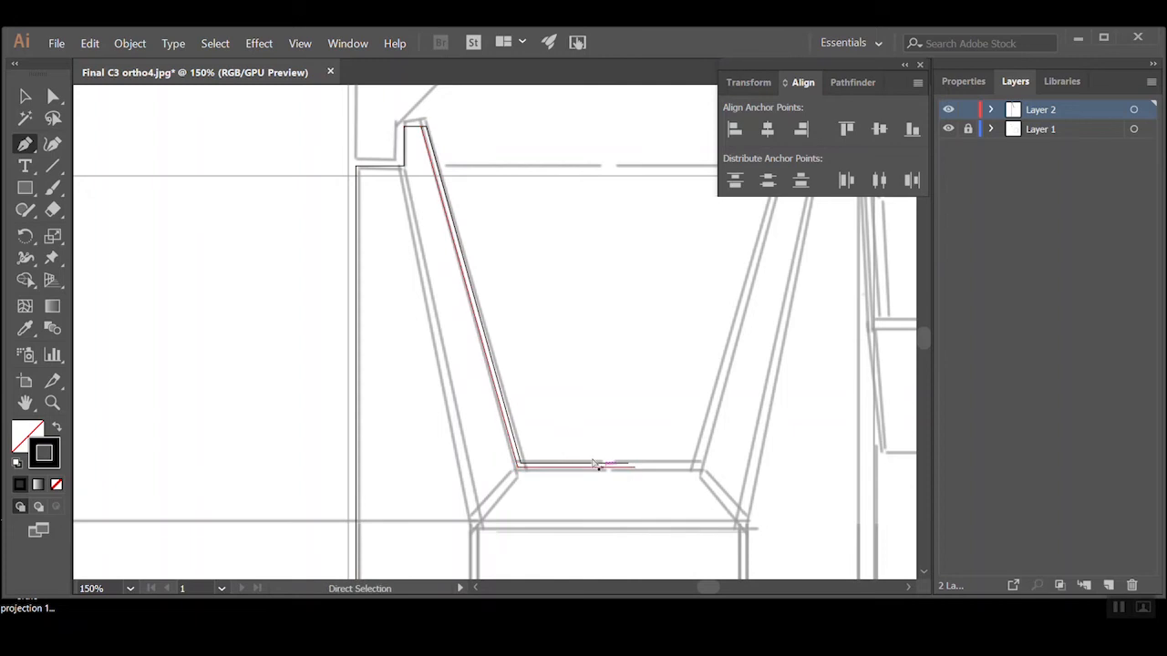
Trace the rib's outer double line from the body's top to the waist's upper left corner and past the centre
left_click(406, 171)
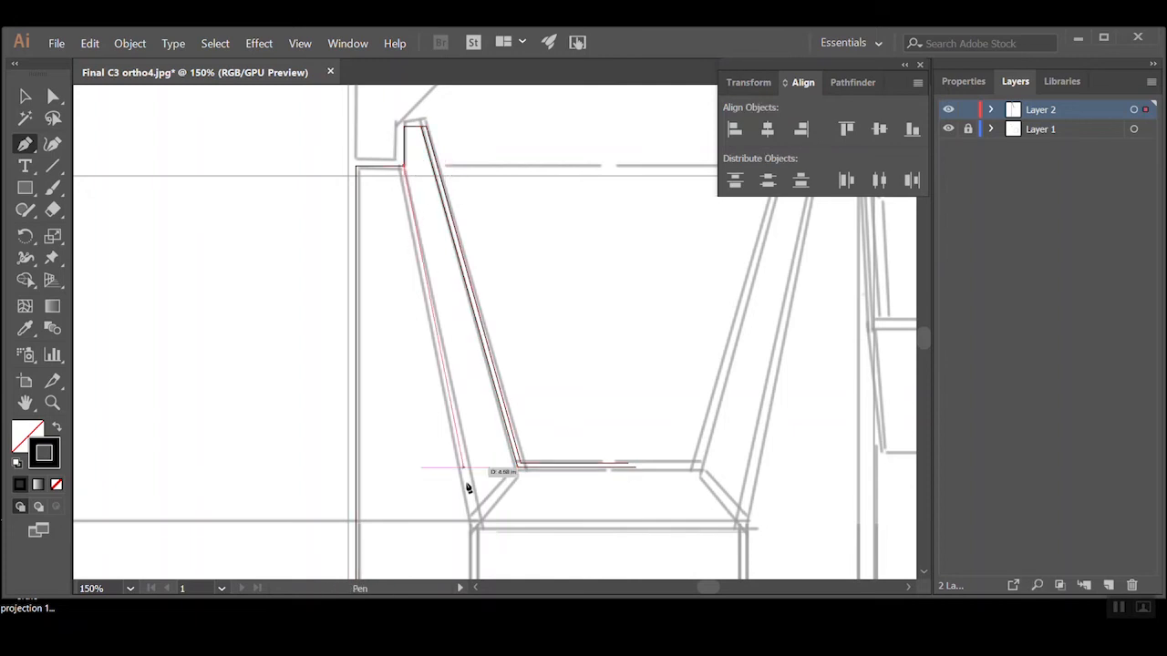
left_click(478, 529)
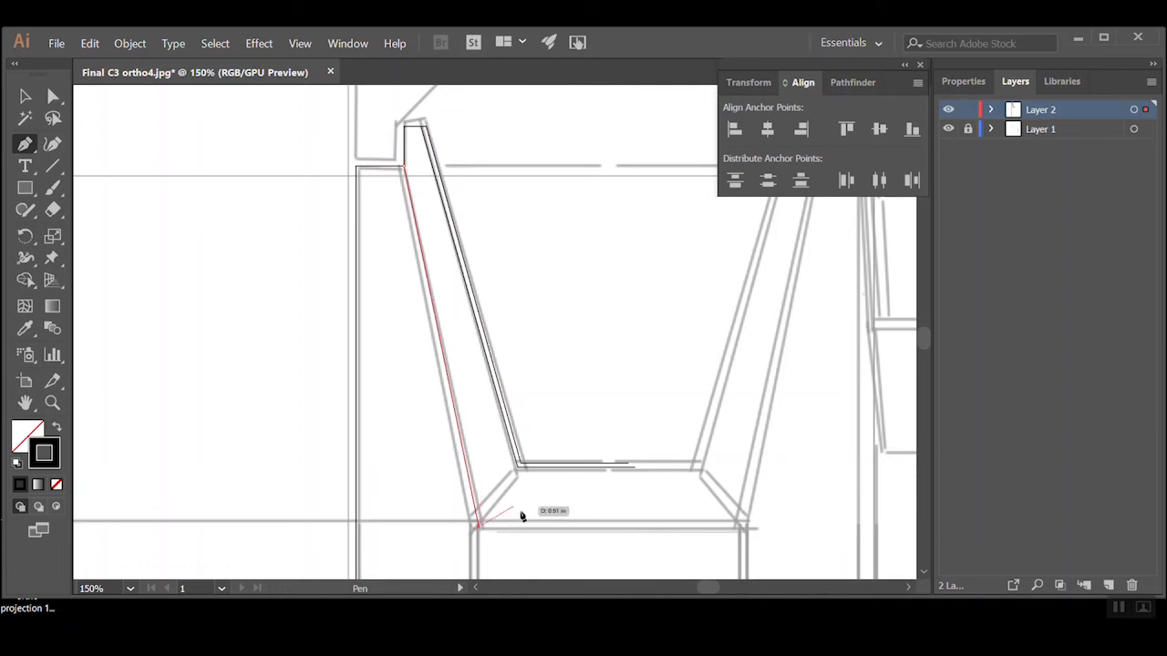
key("Escape")
left_click(401, 170)
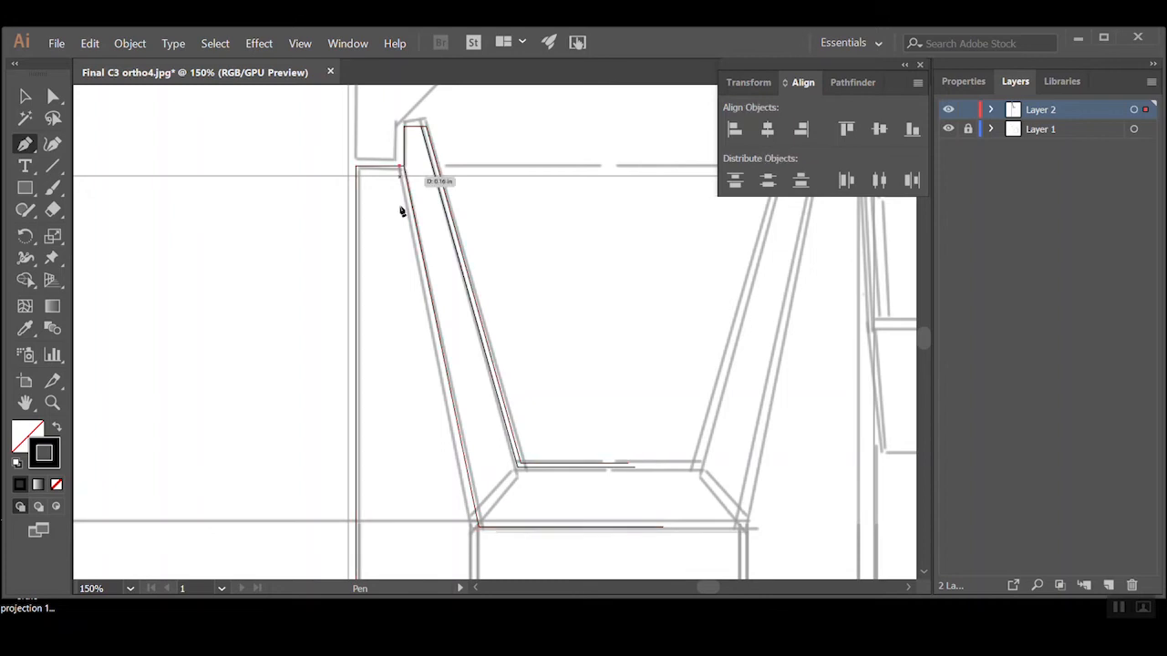
left_click(475, 528)
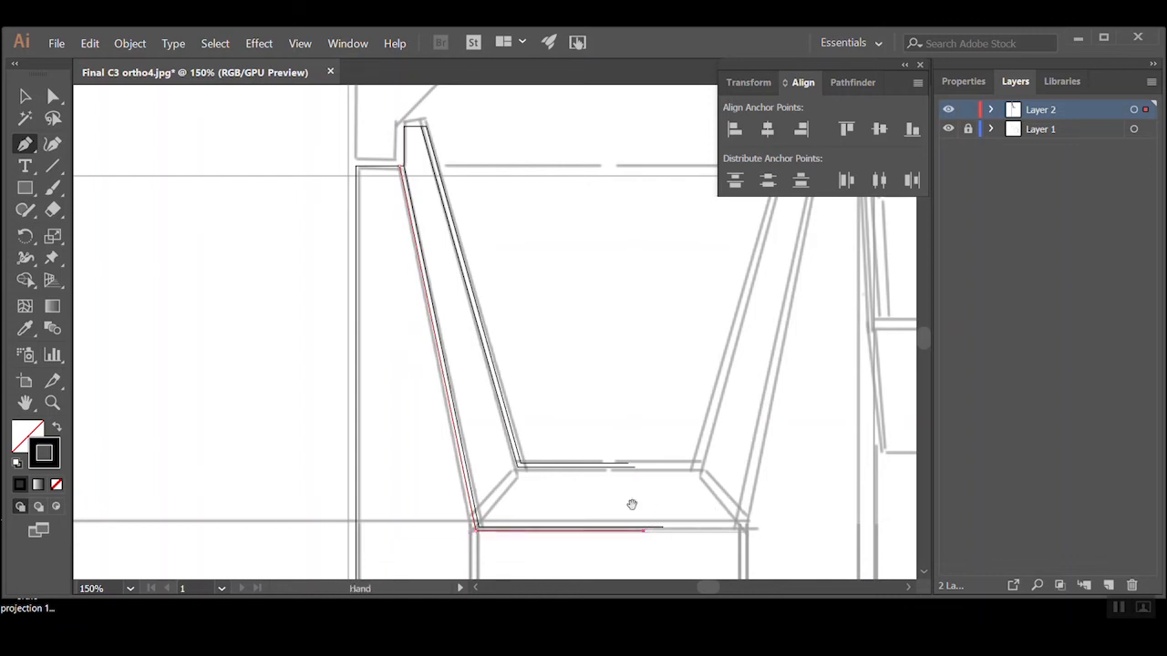
Trace the short double diagonal between the recess and waist corners, and the double line down the waist's left side
left_click_drag(632, 504, 644, 363)
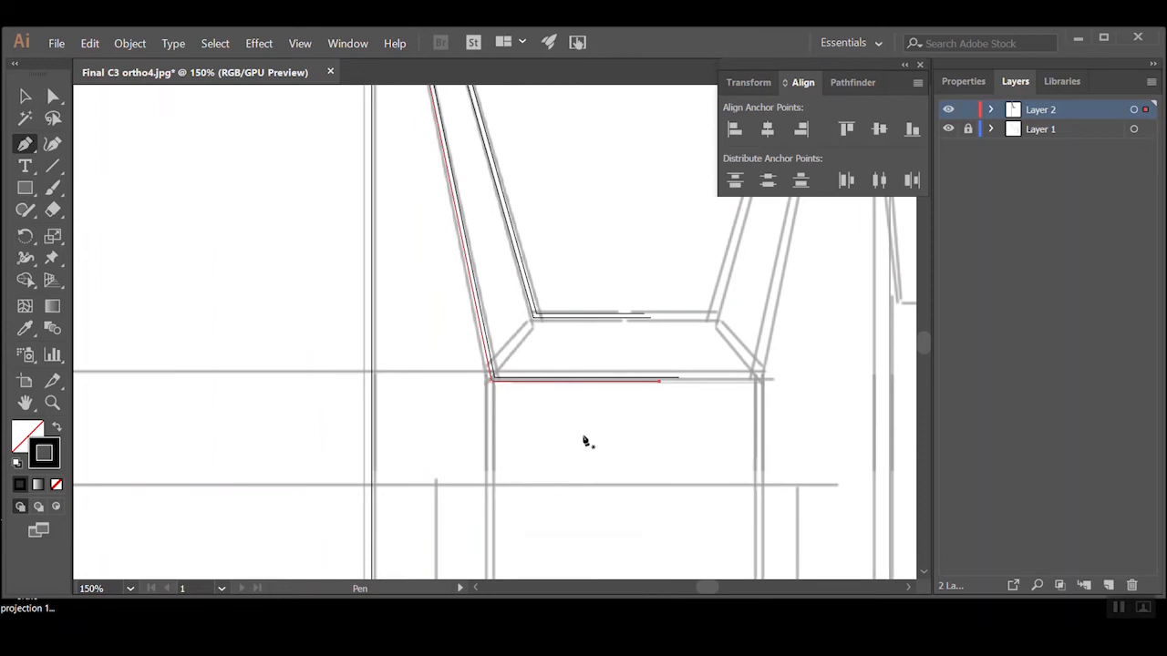
left_click(620, 420, "ctrl+alt")
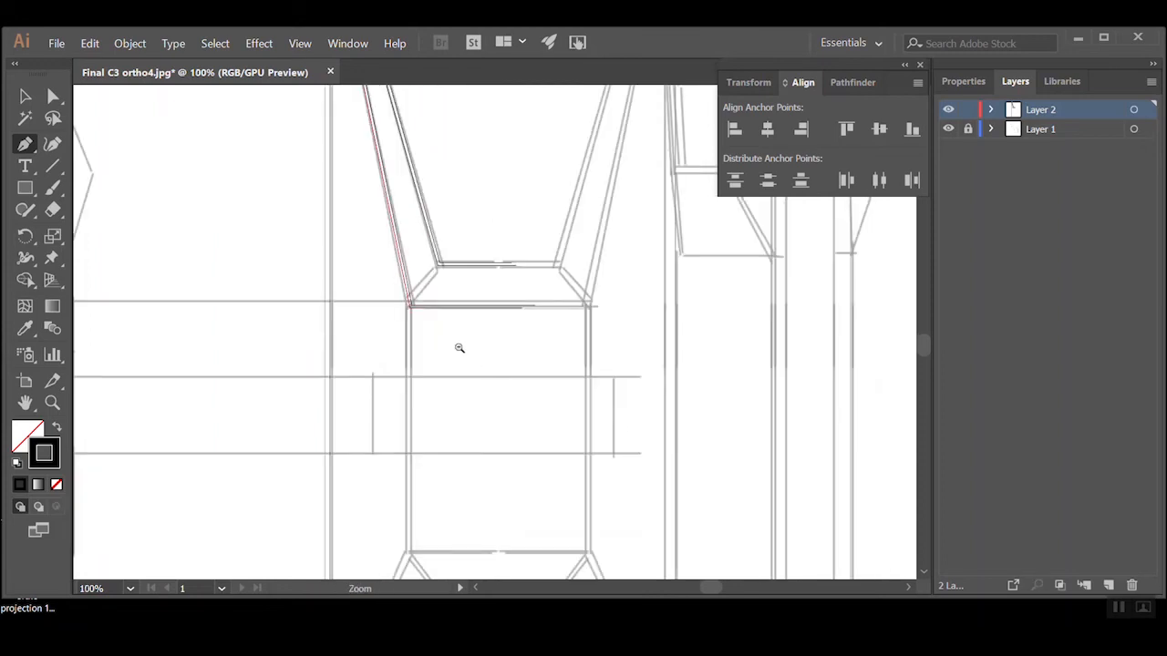
left_click(459, 348, "ctrl+alt")
left_click(491, 280, "ctrl")
left_click(487, 340, "ctrl")
left_click(490, 316, "ctrl")
left_click(416, 479)
left_click(501, 348)
left_click(416, 479)
left_click(387, 368)
left_click(482, 350, "ctrl+alt")
left_click(477, 354, "ctrl")
left_click(393, 399, "ctrl")
left_click(525, 235)
left_click(401, 486)
left_click(513, 313, "ctrl+alt")
left_click(510, 333, "ctrl+alt")
left_click(510, 351, "ctrl+alt")
left_click_drag(545, 164, 683, 541)
left_click(593, 464, "ctrl")
left_click(378, 295)
left_click(542, 112)
left_click(250, 401)
left_click(500, 231, "ctrl+alt")
left_click_drag(524, 538, 524, 328)
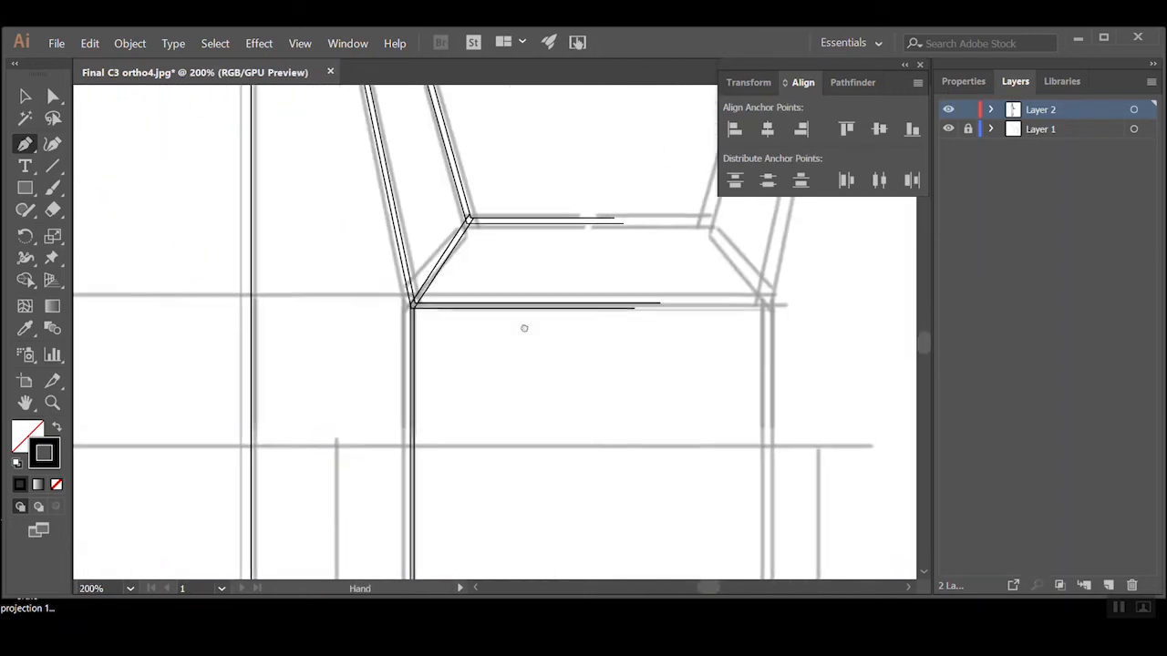
Trace the double line across the waist's lower edge and the base line of the lower recess
key("a")
left_click(511, 428, "ctrl")
left_click_drag(291, 221, 282, 229)
left_click(497, 364, "ctrl+alt")
key("p")
left_click(251, 302)
left_click(765, 302)
left_click(254, 313)
left_click(651, 313)
left_click(363, 437)
left_click(602, 437)
left_click(382, 419, "ctrl+alt")
Trace the left half of the handle with its chamfered outer and inner edges, and round the chamfer corners
left_click_drag(511, 164, 537, 507)
left_click(581, 234, "ctrl+alt")
left_click(478, 218, "ctrl")
left_click(464, 431, "ctrl+alt")
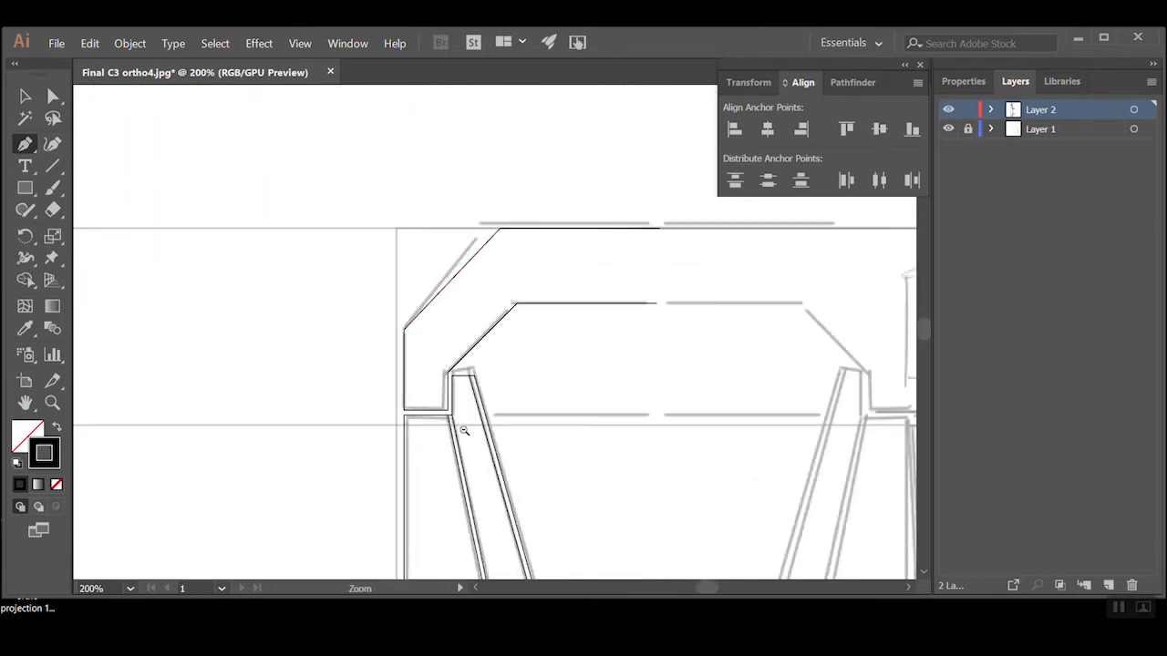
left_click(480, 251, "ctrl")
key("a")
left_click(492, 330)
left_click_drag(530, 321, 533, 330)
left_click(496, 448)
left_click_drag(470, 501, 478, 505)
left_click(519, 483)
left_click(484, 514, "ctrl")
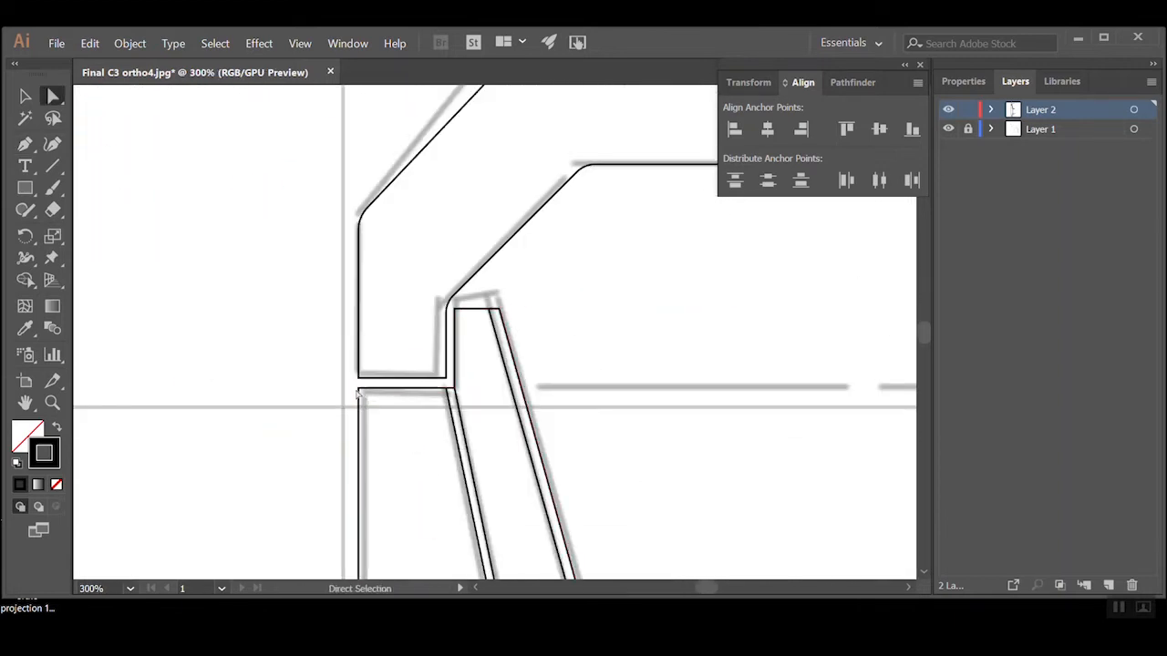
Select all the traced front view linework, show the stroke settings and dock them beneath the align settings
left_click(581, 377, "ctrl+alt")
left_click(581, 378, "ctrl+alt")
left_click(580, 377, "ctrl+alt")
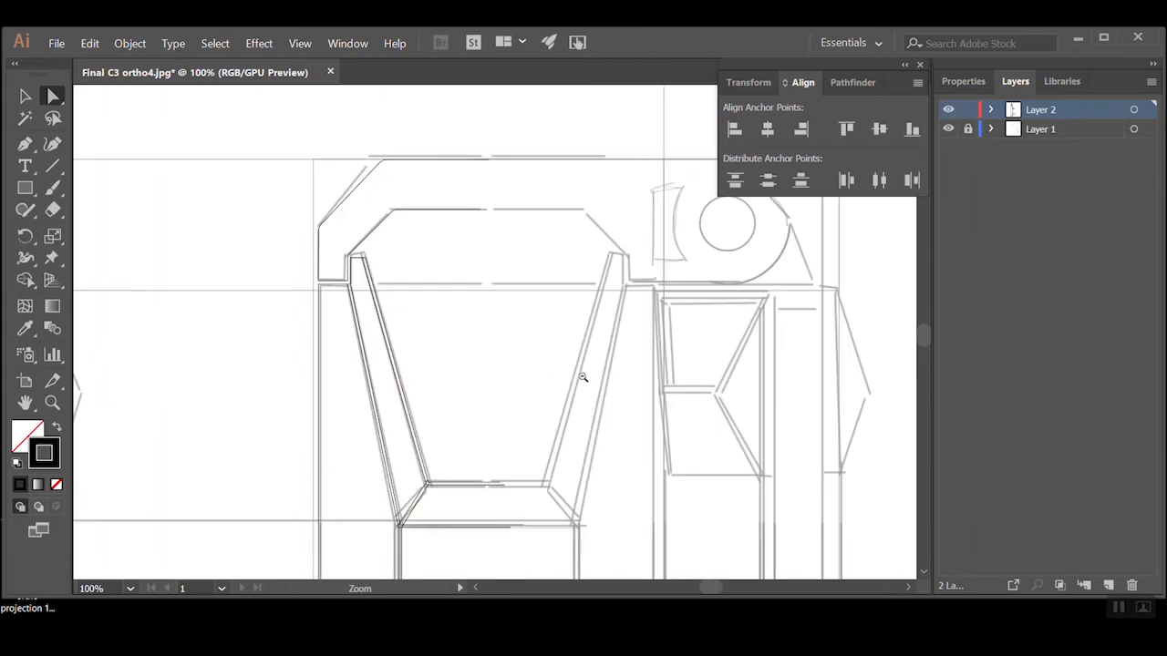
left_click(580, 378, "ctrl+alt")
left_click_drag(497, 425, 502, 330)
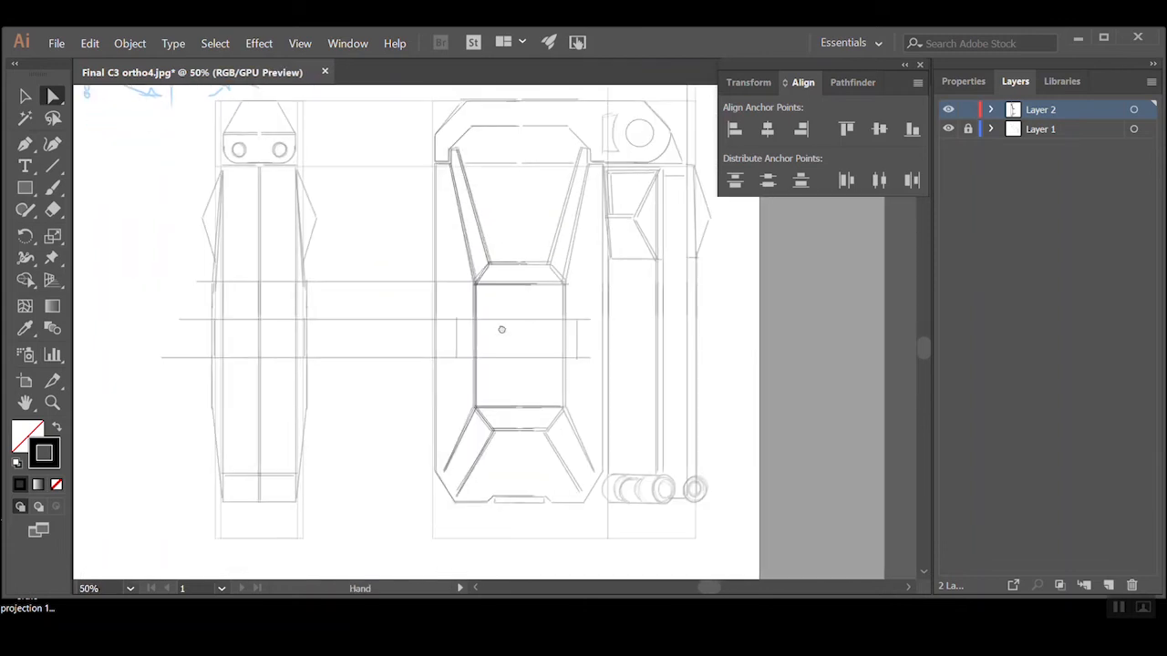
left_click(503, 330, "ctrl+alt")
left_click(507, 285, "ctrl")
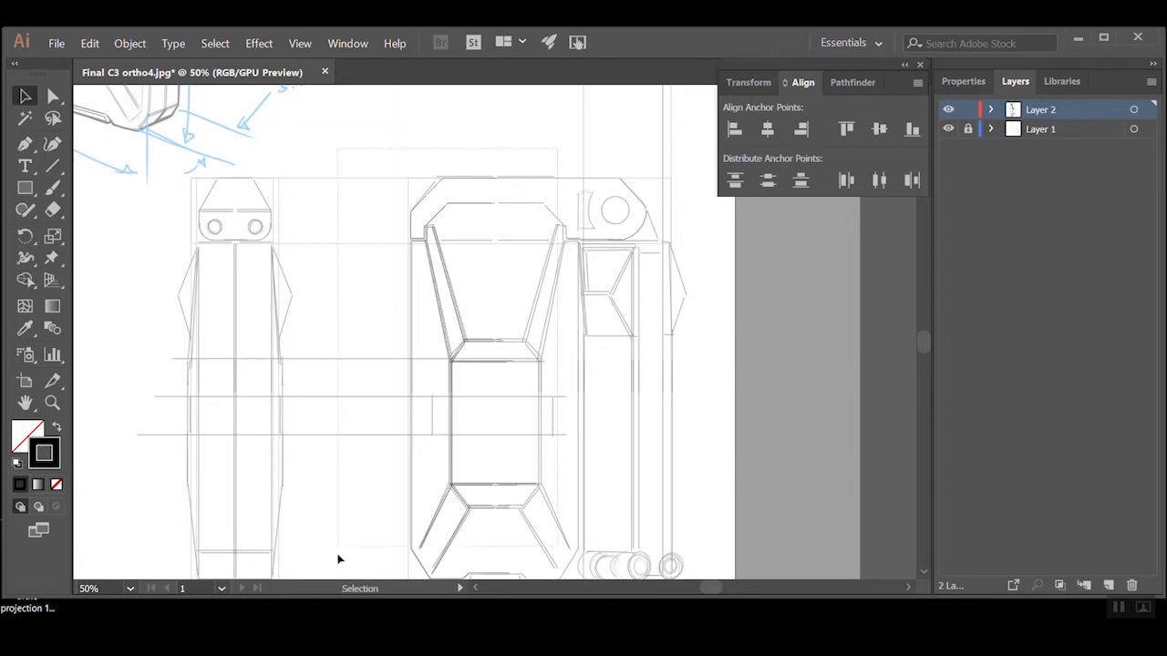
scroll(373, 546, "down", 2)
left_click_drag(369, 533, 526, 333)
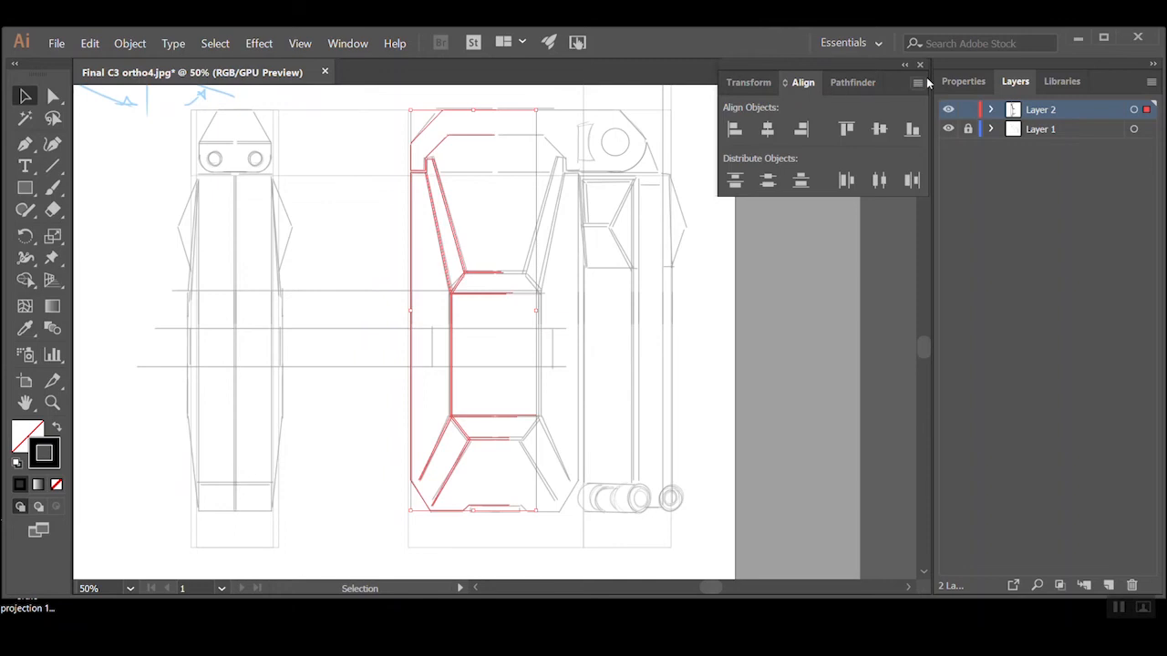
left_click(359, 47)
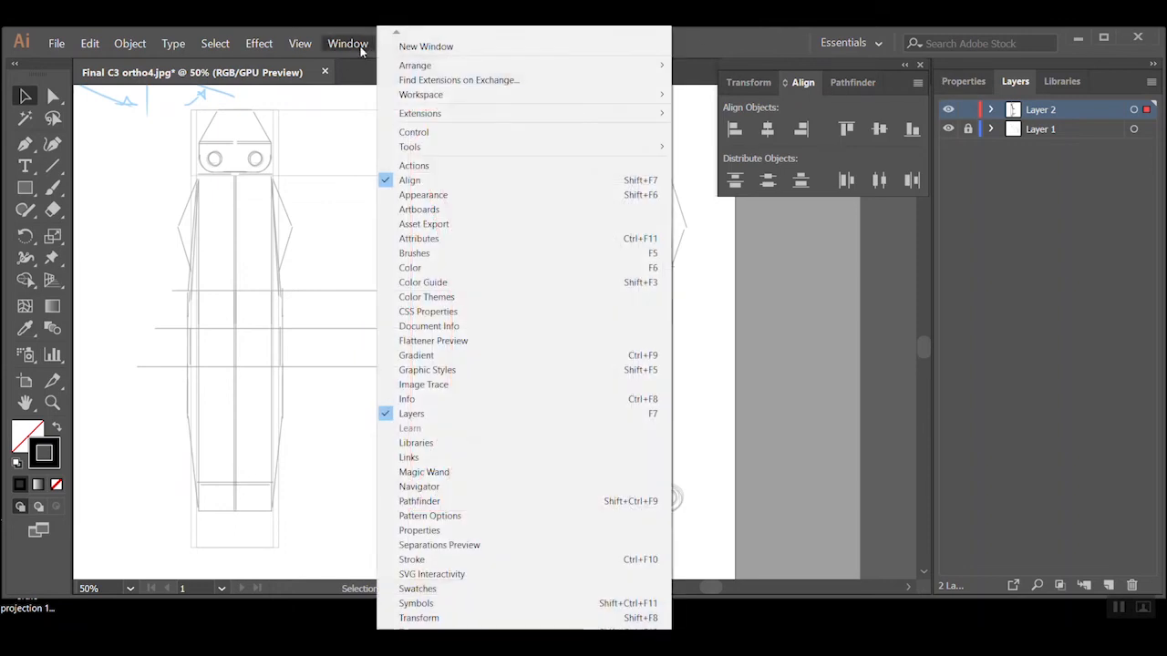
left_click(437, 558)
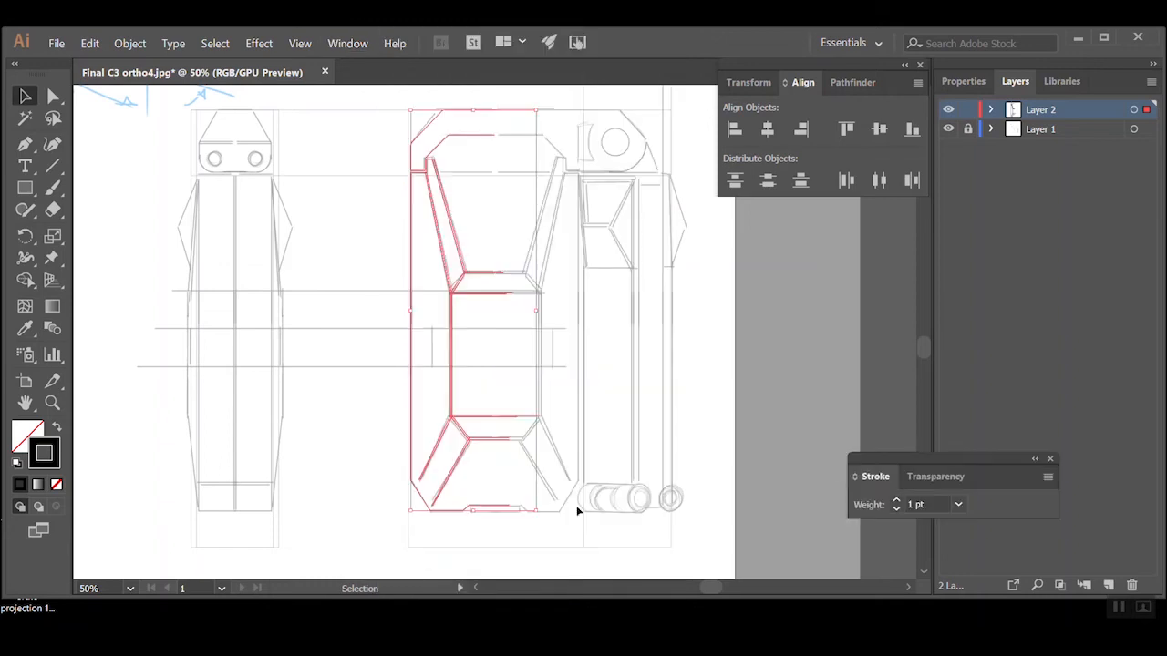
mouse_move(875, 466)
left_mouse_down()
mouse_move(739, 198)
mouse_move(757, 226)
left_mouse_up()
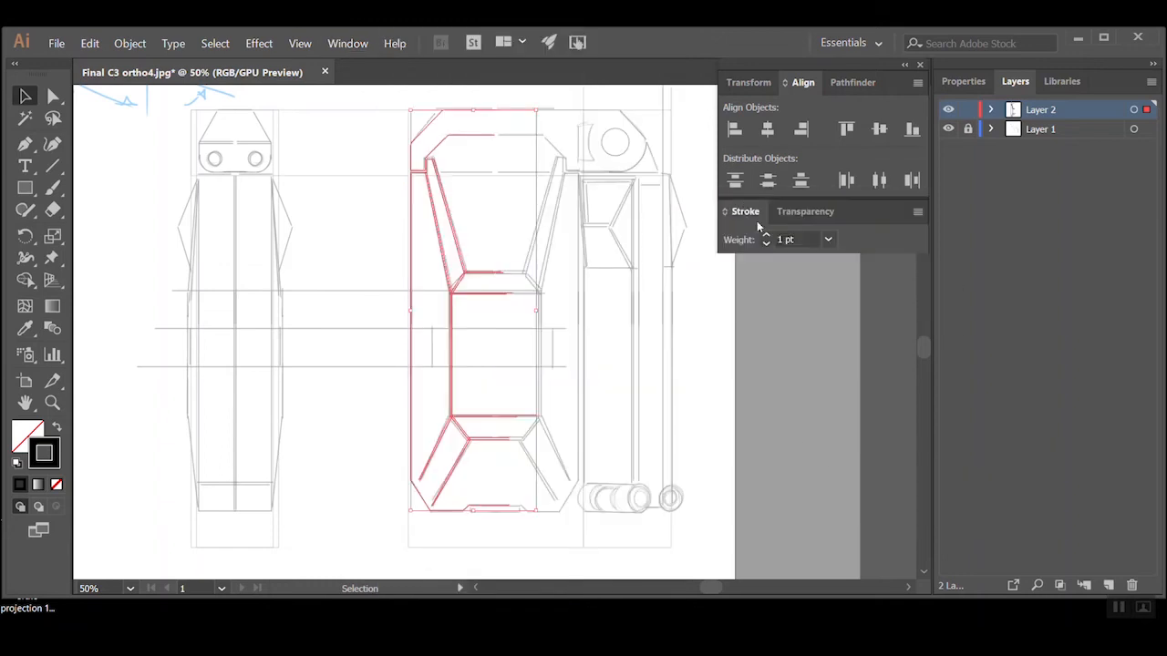
Try a stroke weight of 4 pt on the traced front view linework
left_click(829, 240)
left_click(852, 340)
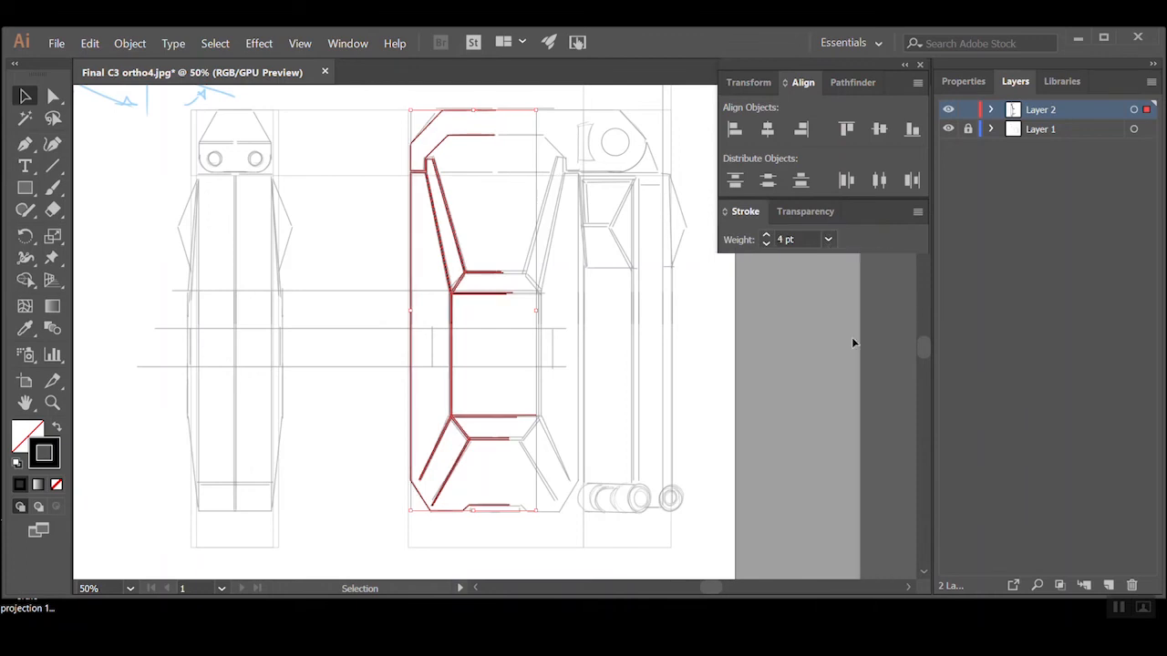
left_click(758, 323)
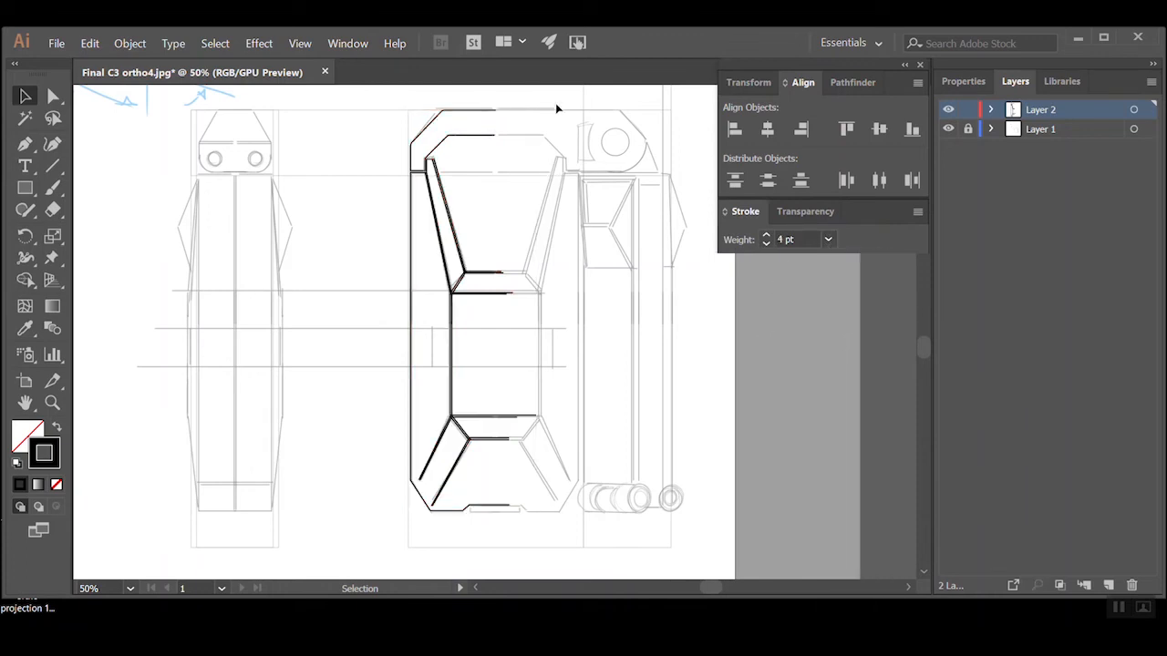
Reselect the traced front view linework and set its stroke weight to 2 pt
left_click_drag(356, 541, 356, 540)
left_click(832, 240)
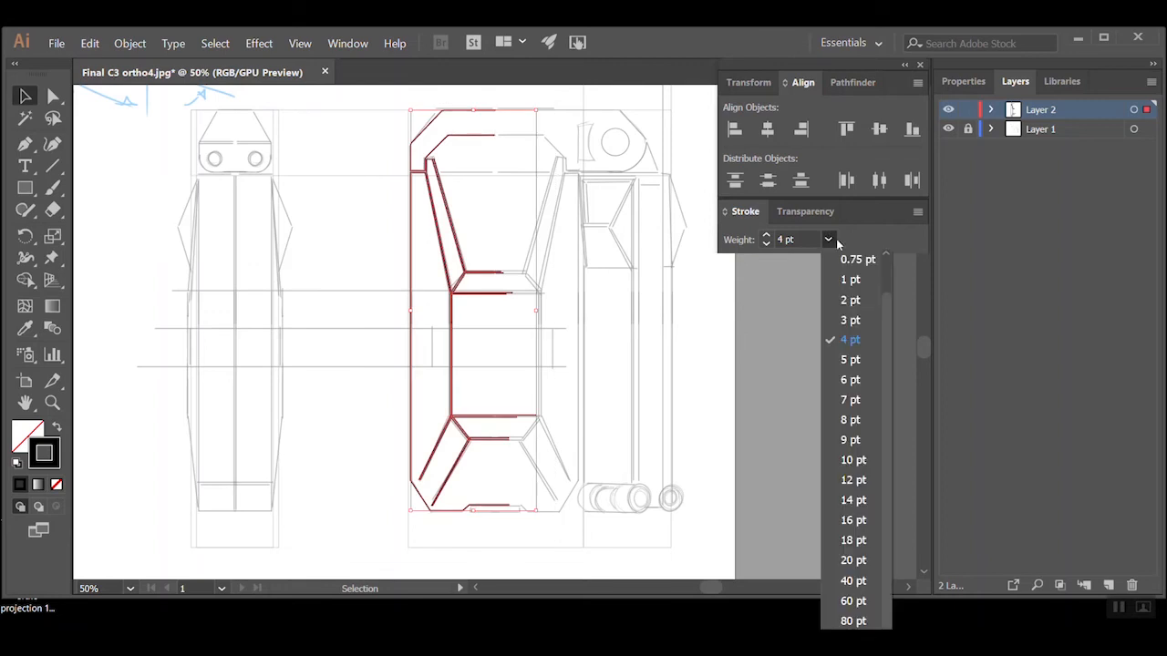
left_click(849, 299)
left_click(640, 347)
Round the body's top left corner and the handle's lower left corner on either side of the gap
key("shift+c")
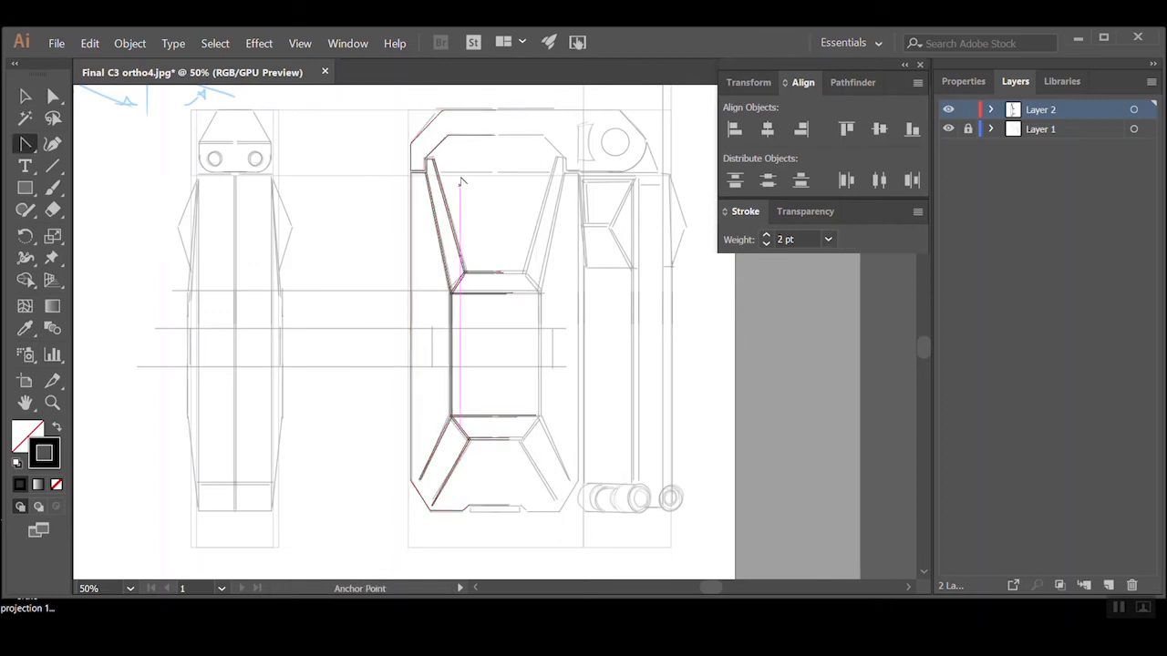
left_click(425, 200)
left_click(534, 279)
left_click(465, 305)
left_click(429, 394)
left_click(429, 394, "ctrl")
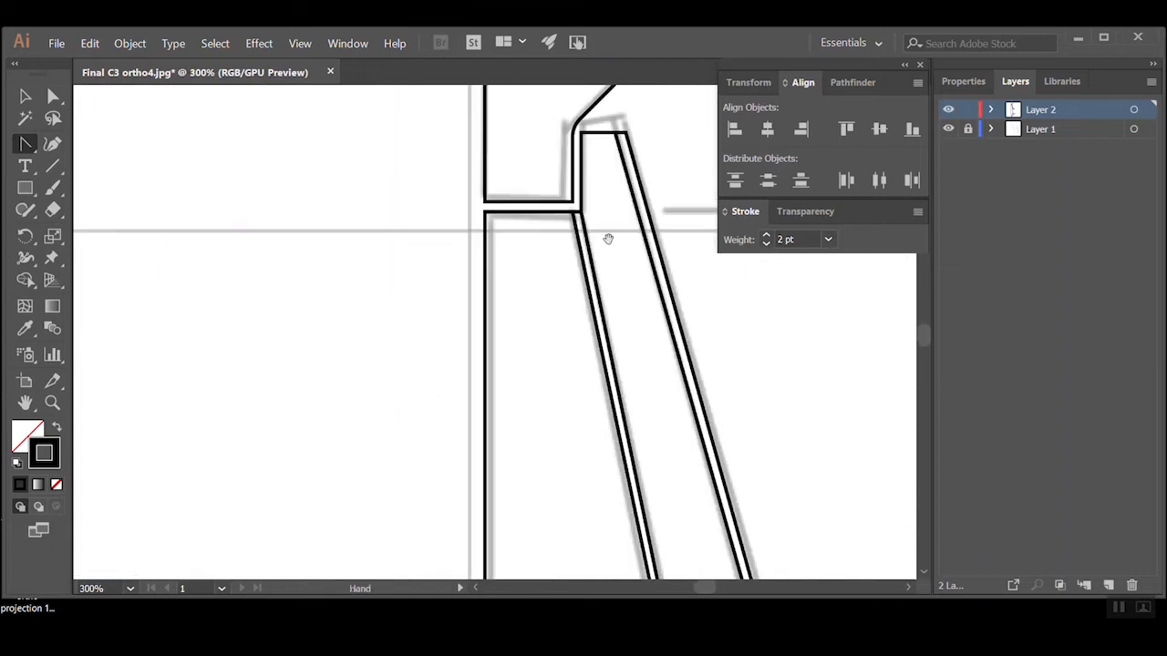
left_click_drag(611, 237, 519, 455)
left_click(53, 96)
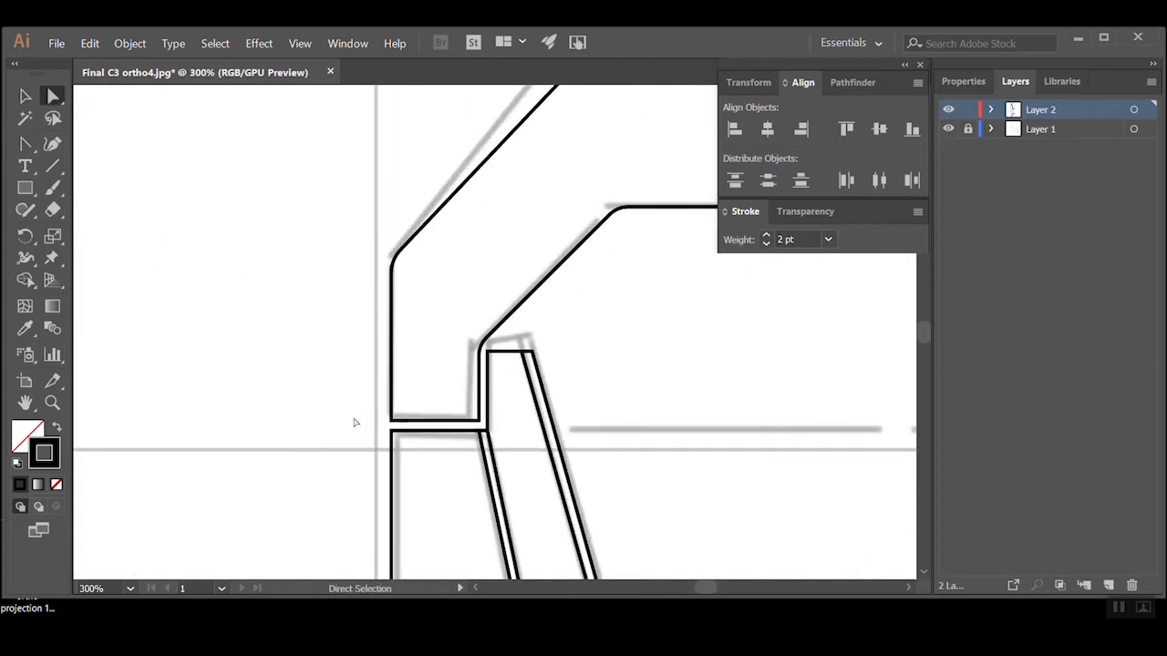
left_click(392, 431)
left_click_drag(425, 484, 415, 454)
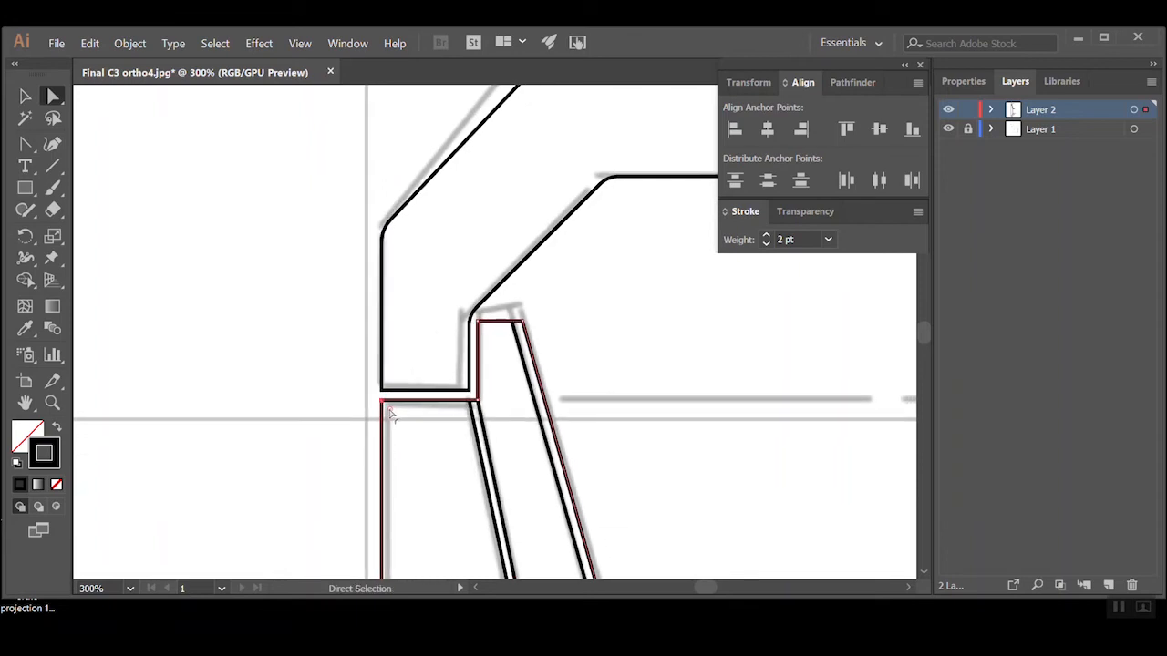
left_click_drag(397, 424, 397, 423)
left_click(386, 391)
left_click(385, 390)
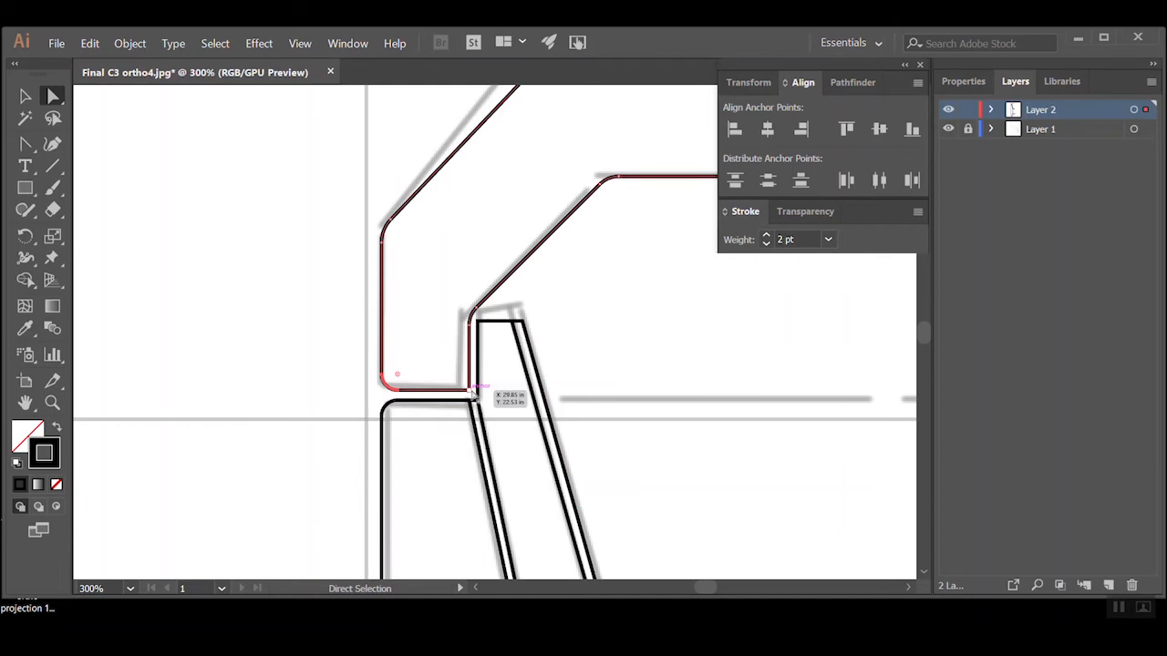
left_click(599, 414)
left_click(588, 377, "alt")
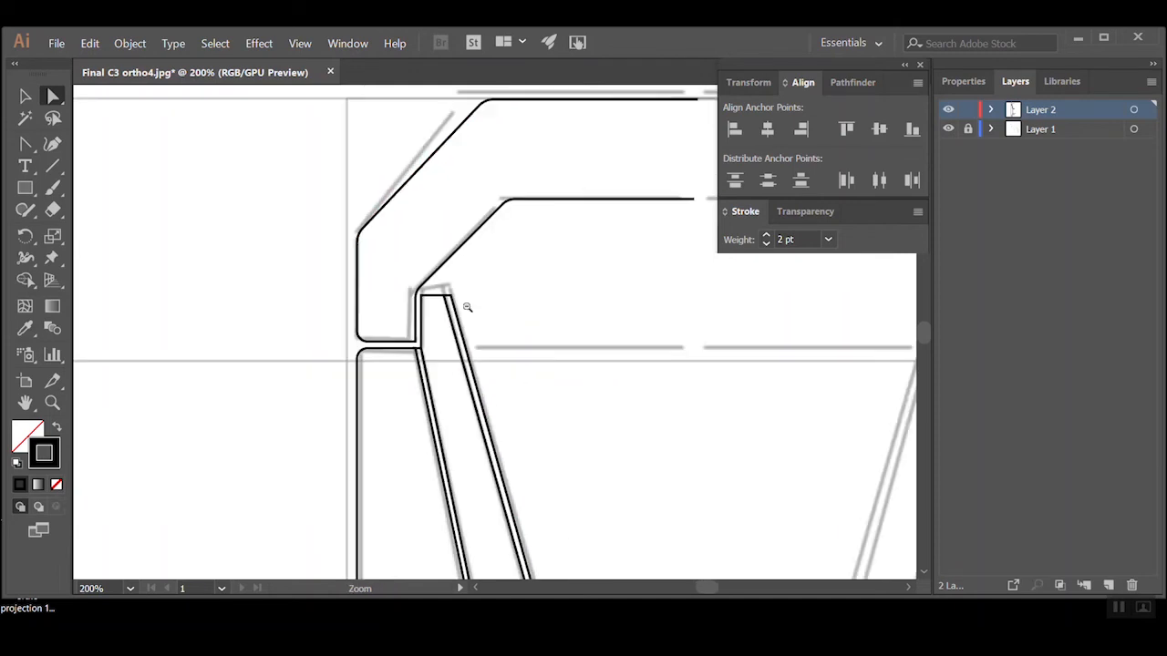
Round the top left corner of the slanted rib beside the handle
left_click(430, 305)
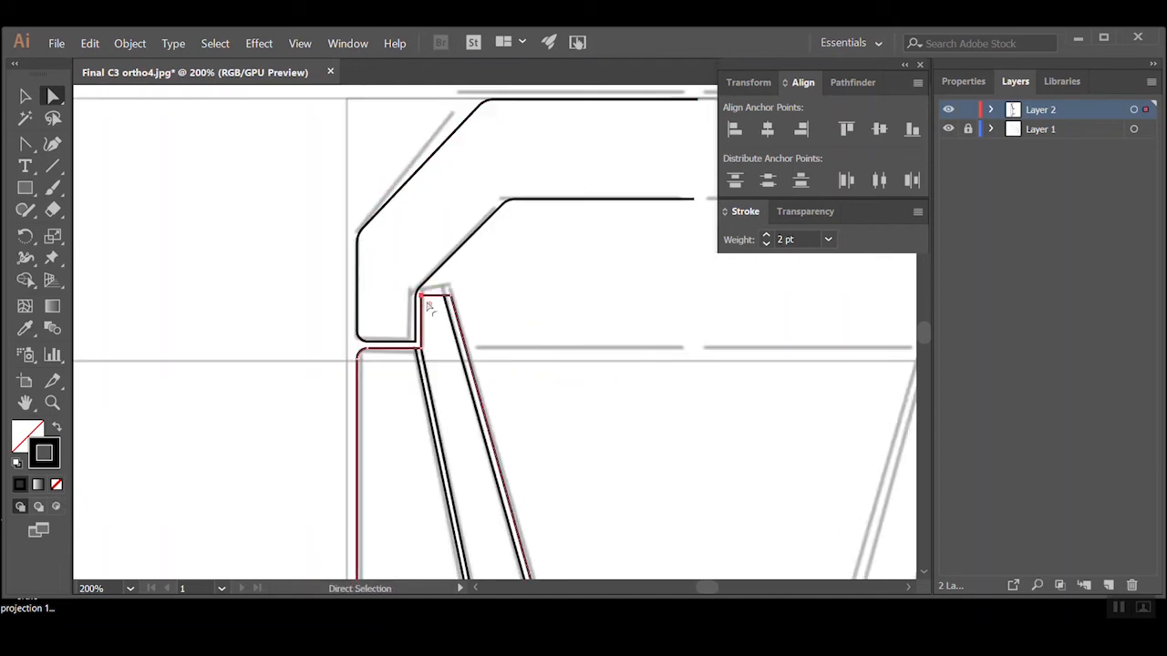
left_click(520, 340)
left_click(528, 361, "ctrl+alt")
left_click(531, 363, "ctrl+alt")
left_click(532, 364, "ctrl+alt")
left_click(473, 444, "ctrl")
left_click(490, 337, "ctrl")
left_click(490, 337, "ctrl")
left_click(490, 338, "ctrl")
left_click(490, 337, "ctrl")
left_click(510, 255, "ctrl+alt")
left_click(471, 388, "ctrl")
left_click(597, 385, "ctrl+alt")
left_click(559, 315, "ctrl+alt")
left_click(486, 347, "ctrl")
Paste a copy of the linework, move it into place and adjust its anchor points
key("ctrl+v")
left_click(26, 97)
left_click_drag(405, 269, 421, 330)
left_click(52, 97)
left_click_drag(684, 274, 677, 281)
key("ctrl+z")
left_click(509, 281, "ctrl")
right_click(424, 409)
left_click(452, 248)
left_click_drag(792, 389, 792, 396)
scroll(544, 395, "down", 5)
scroll(421, 483, "up", 3)
left_click_drag(553, 371, 355, 489)
left_click_drag(365, 182, 423, 548)
Draw a small circle, paste a copy and adjust its placement
left_click(26, 188)
mouse_move(250, 338)
left_mouse_down()
mouse_move(750, 493)
mouse_move(266, 354)
left_mouse_up()
left_click(52, 97)
key("ctrl+v")
left_click(25, 97)
left_click(52, 97)
left_click_drag(727, 417, 746, 420)
scroll(328, 499, "down", 3)
scroll(546, 100, "up", 2)
Extend the handle's inner edge to the right, down the chamfer and short vertical, and along the hinge's base
left_click_drag(186, 356, 325, 355)
left_click_drag(25, 144, 72, 148)
left_click(72, 149)
left_click(325, 355)
left_click(396, 426)
left_click(397, 463)
left_click(552, 463)
Draw the hinge's round hole, and extend the handle's top edge to the right and down the slant to the hinge's rounded end
left_click_drag(500, 336, 584, 419)
left_click(52, 96)
key("Delete")
left_click_drag(186, 281, 549, 282)
left_click(25, 144)
left_click(628, 377)
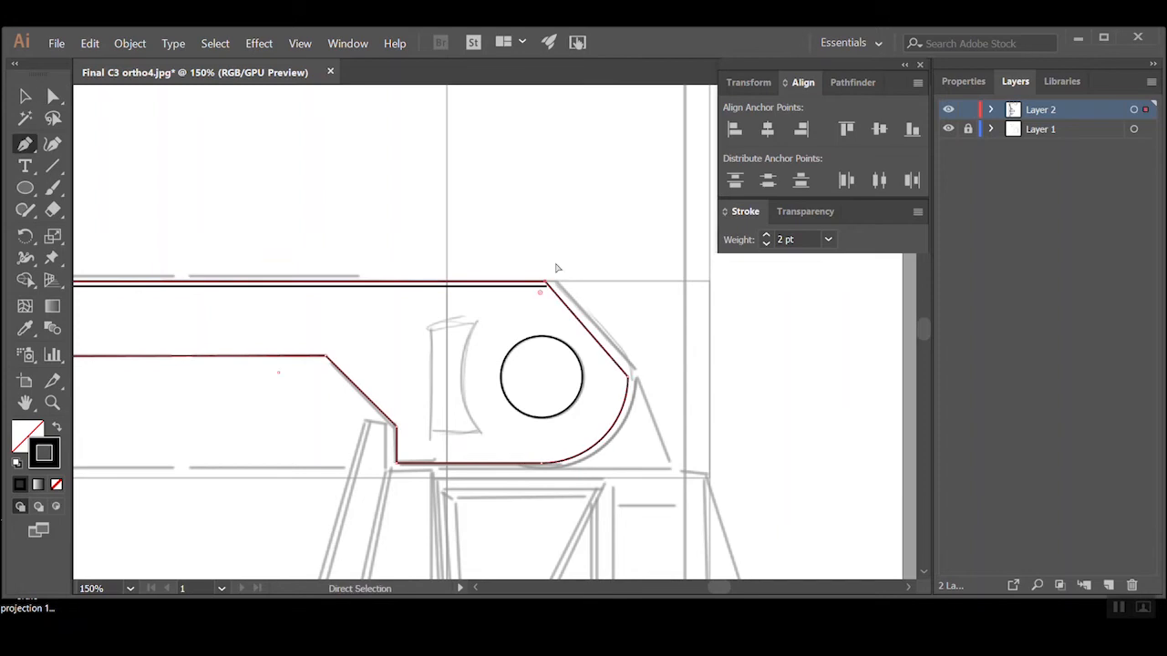
Trace the notch with the curved right edge beside the hinge hole
scroll(547, 463, "down", 1)
scroll(510, 282, "up", 2)
left_click(450, 364)
left_click_drag(427, 289, 428, 242)
Trace the closed outline of the side pocket below the hinge, including its slanted lower left edge
left_click(420, 275)
left_click(598, 275)
left_click(598, 552)
left_click(444, 551)
left_click(421, 275)
Trace the side pocket's inner frame lines and the angled creases meeting at its middle
left_click(582, 284)
left_click(519, 420)
left_click(519, 428)
left_click(440, 297)
scroll(440, 300, "down", 1)
scroll(547, 412, "up", 1)
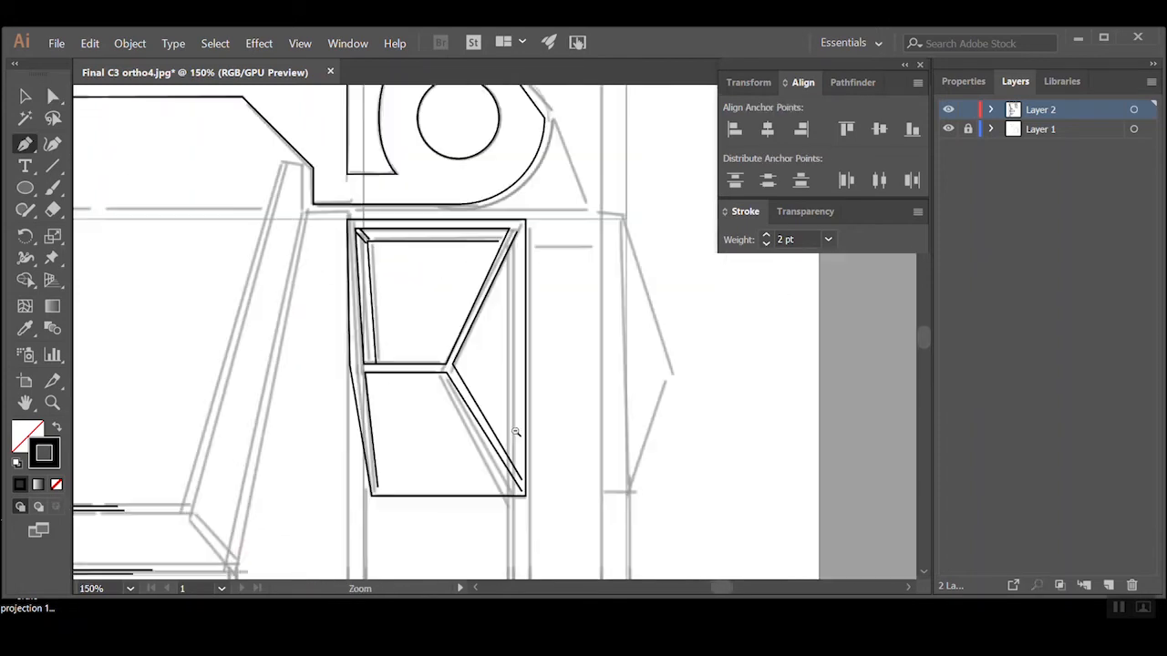
Draw the long vertical edges that run down the side view from the pocket towards the roller
scroll(516, 432, "down", 2)
scroll(515, 295, "up", 3)
left_click(459, 209)
left_click(459, 501)
scroll(528, 356, "up", 1)
left_click(416, 136)
left_click(417, 569)
left_click(53, 95)
Shape the roller's curved left end, drawing an ellipse over it and deleting the unneeded segment
scroll(419, 273, "up", 2)
left_click_drag(420, 472, 412, 203)
left_click_drag(425, 455, 419, 472)
scroll(500, 474, "down", 3)
scroll(456, 534, "up", 3)
key("l")
mouse_move(536, 358)
left_mouse_down()
mouse_move(612, 465)
mouse_move(529, 368)
mouse_move(354, 354)
left_mouse_up()
key("Delete")
Repeat the end curve along the roller to form its grooved bands, and draw the straight edge joining their tops
key("v")
left_click_drag(317, 393, 445, 393)
left_click_drag(380, 375, 458, 372)
key("p")
left_click(410, 359)
left_click(472, 360)
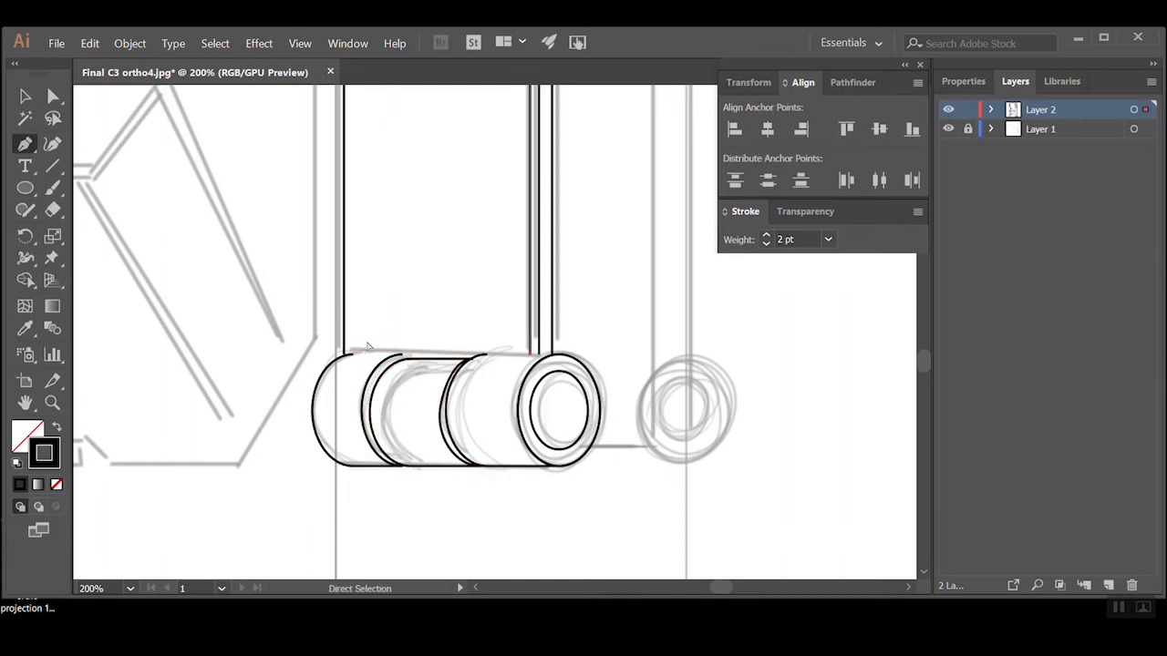
left_click(529, 354)
Draw the outer circle of the second roller beside the first one
scroll(526, 401, "down", 4)
scroll(593, 484, "up", 3)
key("l")
left_click_drag(393, 401, 477, 484)
key("v")
Trace the narrow outer strip of the side view, including its pointed bulge beside the pocket
scroll(396, 517, "down", 2)
key("p")
left_click(393, 513)
scroll(396, 364, "up", 1)
left_click(464, 409)
left_click(492, 325)
left_click(461, 224)
left_click(446, 226)
key("a")
left_click(220, 381)
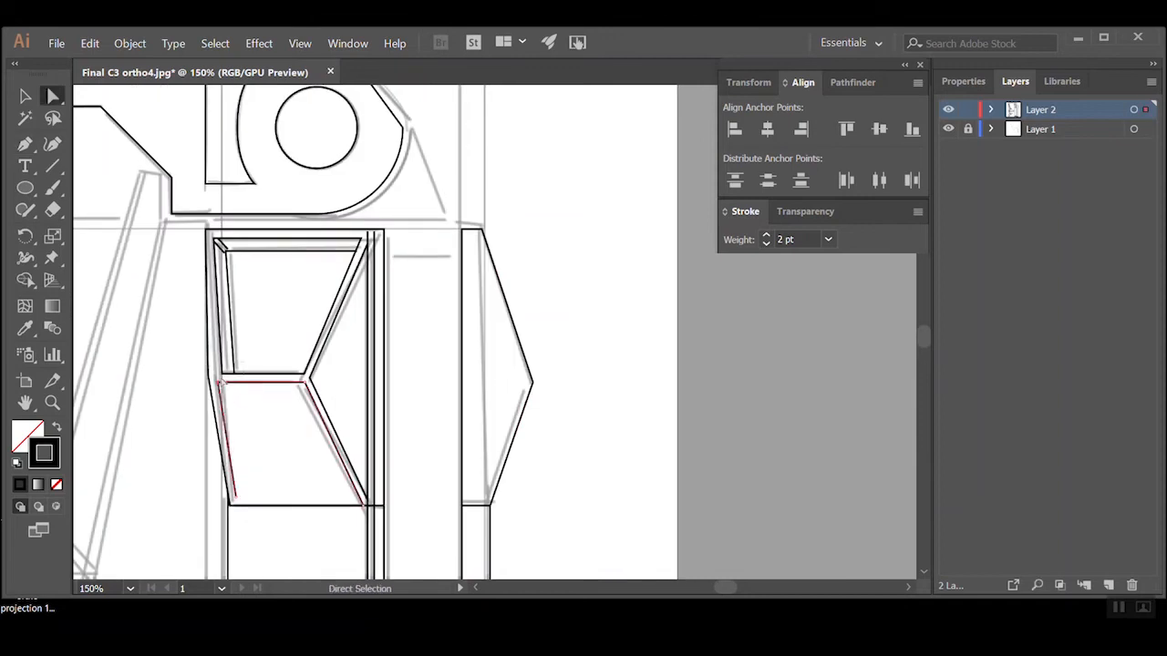
Draw the second roller's inner ring and the short edge connecting the two rollers
key("p")
scroll(524, 419, "up", 1)
key("l")
left_click_drag(367, 335, 492, 459)
key("a")
key("Delete")
key("p")
left_click(492, 335)
left_click(552, 459)
left_click(552, 505)
left_click(459, 505)
Draw the thin rectangular tab at the bottom centre of the front view
scroll(395, 305, "down", 3)
key("m")
left_click_drag(290, 295, 588, 333)
key("p")
key("v")
Trace the long side edge and centre line of the narrow end view beside the front view
scroll(456, 381, "down", 5)
scroll(239, 455, "up", 4)
key("p")
left_click(276, 313)
left_click(301, 544)
left_click_drag(284, 183, 362, 510)
left_click(363, 515)
left_click(362, 420)
left_click(485, 424)
key("a")
Draw the short horizontal edges across the lower end of the narrow end view's body
scroll(425, 516, "down", 1)
key("p")
left_click(489, 563)
left_click(416, 565)
left_click(519, 532)
left_click(444, 531)
scroll(450, 538, "down", 1)
Trace the pointed bulge on the upper outer side of the narrow end view
left_click_drag(515, 200, 403, 464)
scroll(403, 464, "up", 2)
left_click(408, 178)
left_click(346, 332)
left_click(386, 464)
scroll(427, 396, "down", 3)
key("a")
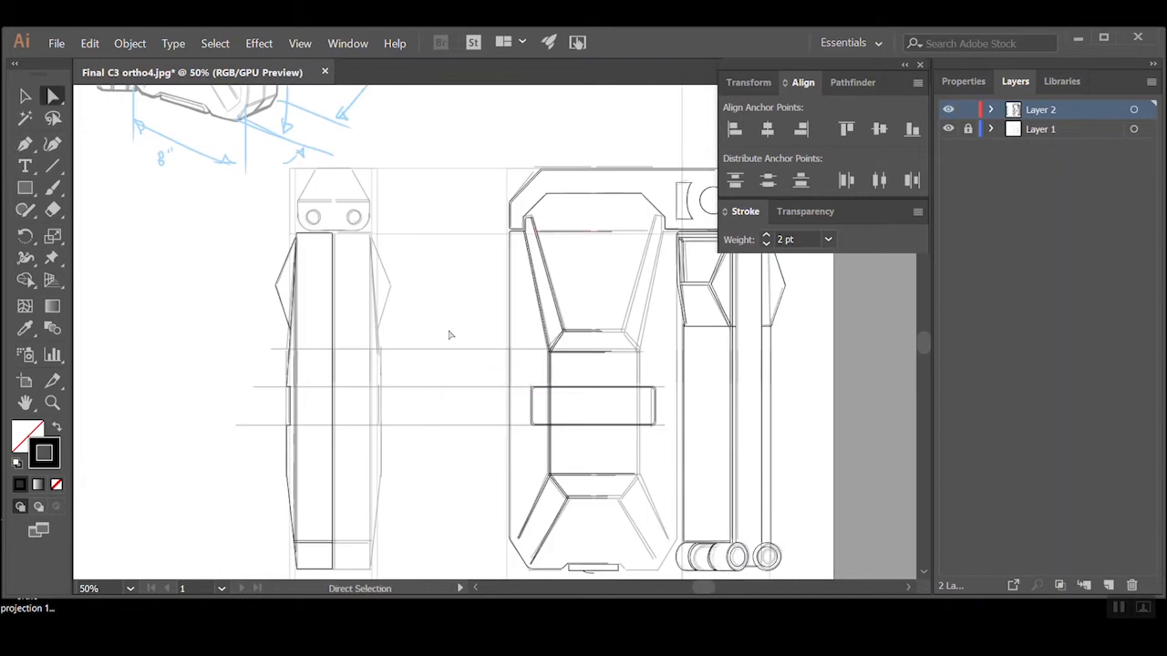
Trace the left half of the end view's hinge block with its rounded corner, and draw its round hole about 0.7 in wide
scroll(292, 184, "up", 5)
key("p")
left_click(648, 476)
left_click(423, 476)
left_click_drag(335, 393, 335, 320)
left_click(412, 211)
key("l")
left_click_drag(401, 503, 354, 475)
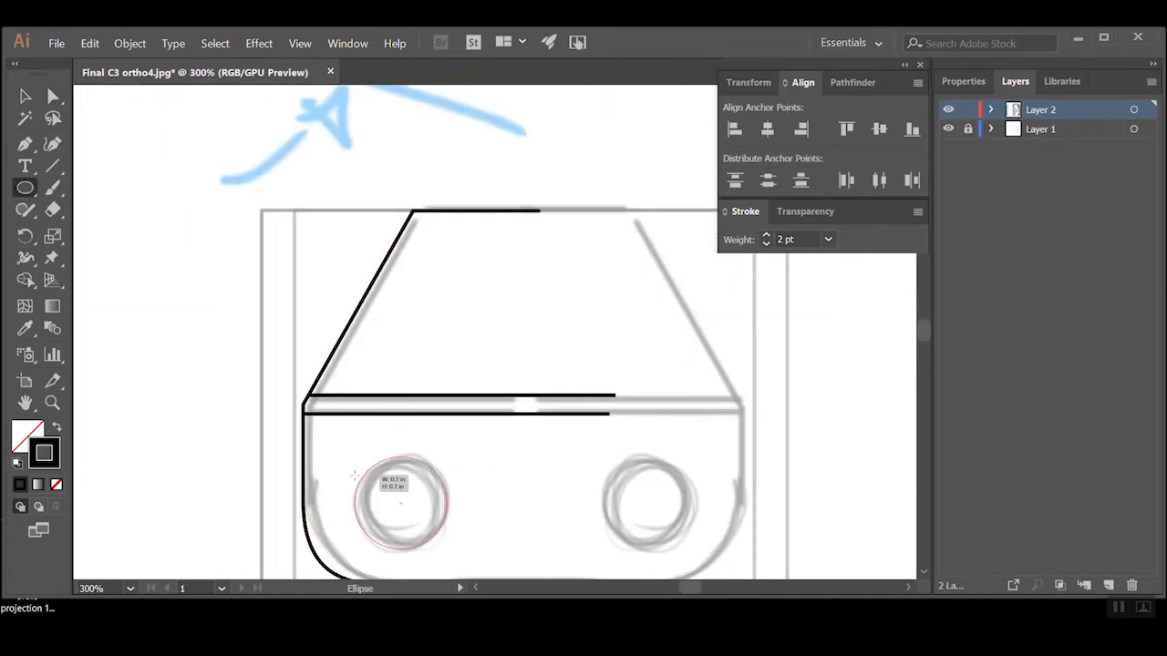
Trace the lower angled outline and the long straight edge of the horizontal top view
scroll(401, 364, "down", 5)
scroll(474, 250, "up", 3)
key("p")
left_click(99, 479)
left_click(212, 536)
left_click(504, 536)
left_click(183, 451)
left_click(806, 451)
Trace the sloped and lower edges of the top view's trapezoidal facet as a double line
left_click(181, 453)
left_click(209, 461)
left_click(253, 506)
left_click(442, 505)
key("v")
left_click_drag(274, 507, 276, 504)
key("a")
Add the facet's remaining corner crease and the vertical end edges of the top view's central band
scroll(447, 364, "up", 1)
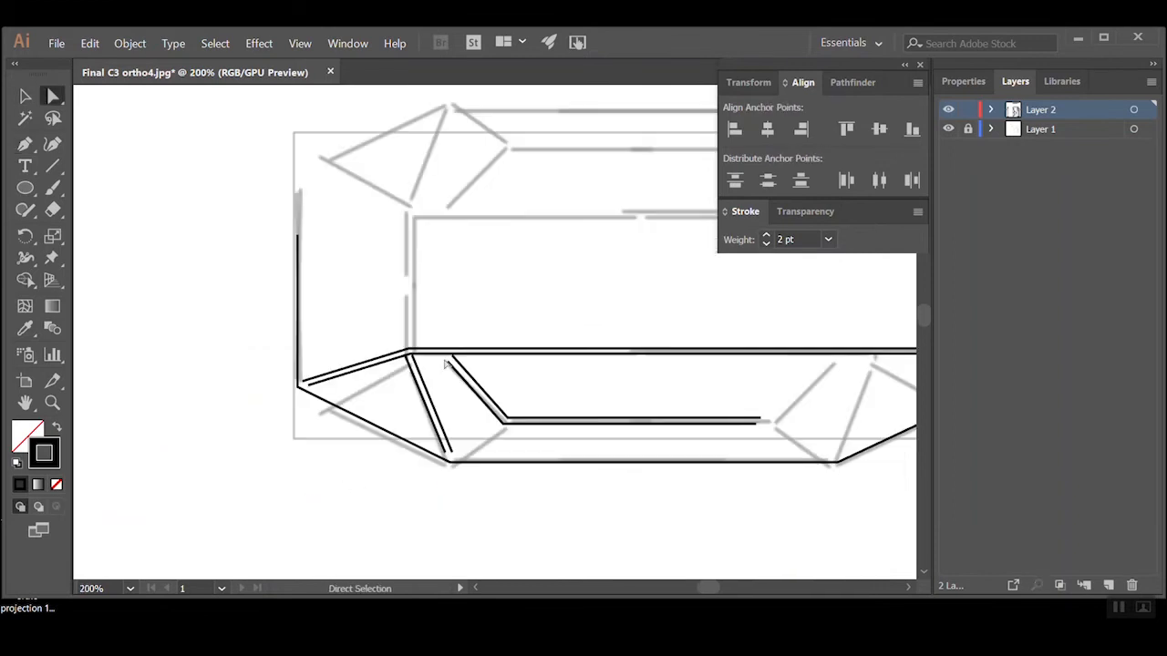
left_click(498, 426)
scroll(490, 359, "down", 2)
scroll(364, 300, "up", 3)
left_click(536, 204)
scroll(529, 224, "down", 3)
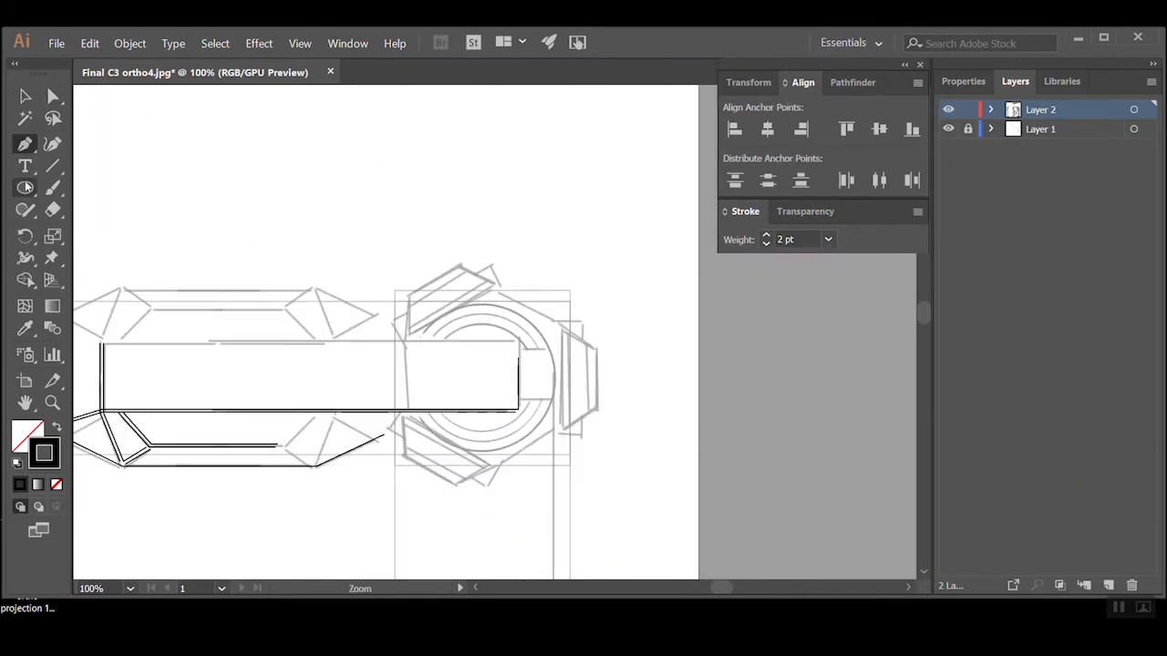
Draw a circle over the sketched round view and trace a straight edge of its lower angled flap
left_click(24, 188)
left_click_drag(597, 338, 707, 446)
left_click(25, 96)
left_click(25, 144)
left_click(593, 561)
left_click(662, 523)
scroll(510, 365, "down", 4)
key("a")
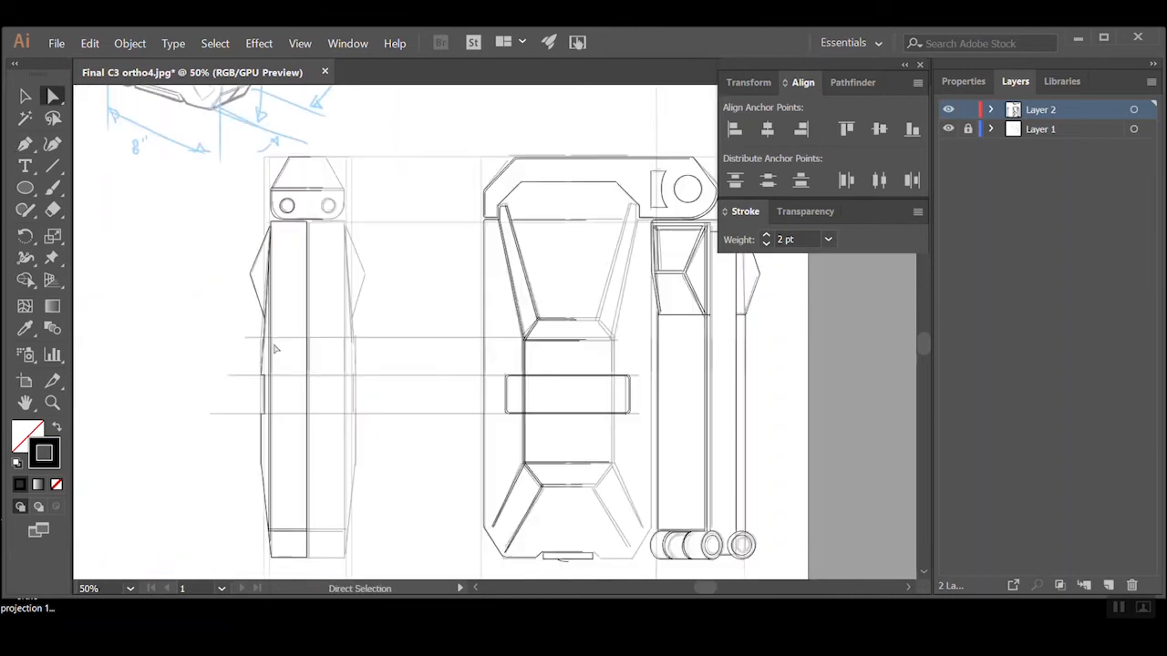
Reposition misaligned anchor points on the traced lines so that their corners follow the sketch
scroll(364, 365, "up", 5)
left_click_drag(404, 412, 420, 398)
scroll(460, 346, "down", 3)
scroll(505, 406, "up", 3)
scroll(505, 406, "down", 3)
scroll(401, 411, "up", 3)
left_click(395, 407)
scroll(556, 411, "down", 2)
left_click(434, 253)
left_click_drag(433, 259, 427, 267)
Refine the remaining loose line ends by moving their anchor points onto the adjoining edges
scroll(426, 267, "up", 1)
left_click(301, 416)
left_click(294, 373)
left_click_drag(361, 410, 452, 408)
scroll(364, 365, "down", 1)
left_click(438, 531)
left_click_drag(392, 270, 396, 275)
scroll(387, 264, "up", 2)
left_click_drag(452, 410, 456, 413)
scroll(456, 411, "down", 3)
scroll(364, 456, "up", 3)
Adjust the anchor points of the roller's grooved band so that its inner curve sits beside the neighbouring arc
key("p")
key("v")
key("a")
left_click_drag(282, 350, 258, 354)
left_click(226, 437)
scroll(419, 437, "up", 1)
left_click_drag(450, 377, 459, 380)
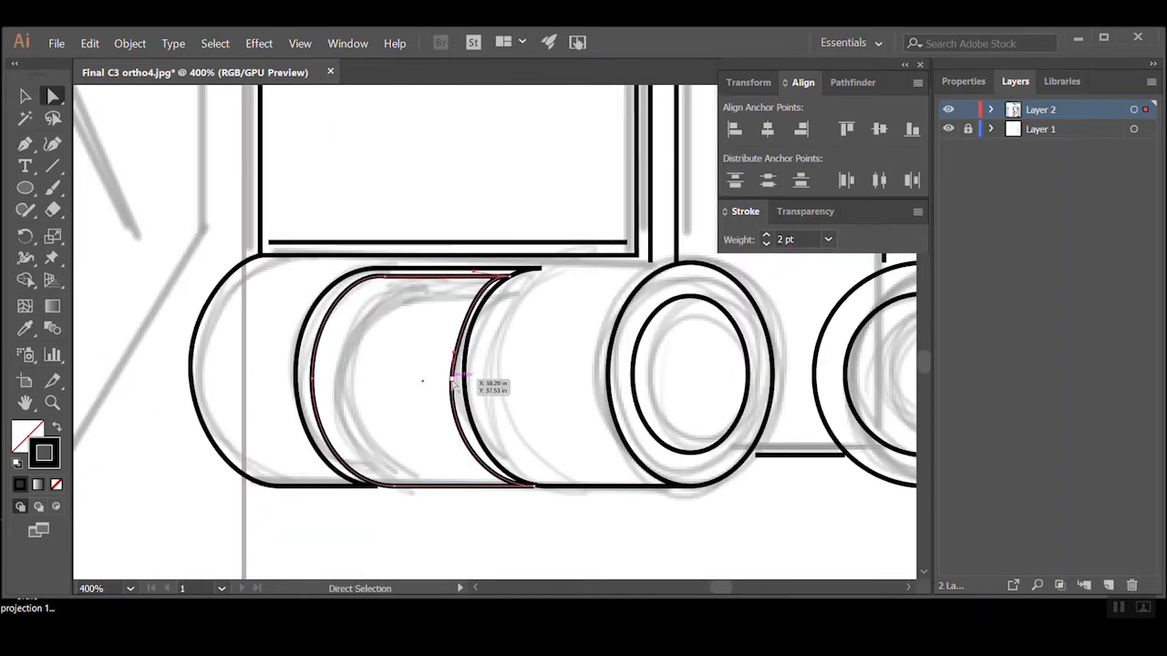
Nudge the anchor points of the roller groove's inner arc until it runs alongside the neighbouring outline
scroll(459, 380, "down", 4)
left_click_drag(483, 283, 482, 467)
scroll(547, 210, "up", 3)
left_click(472, 377)
scroll(484, 386, "down", 1)
left_click_drag(637, 422, 632, 432)
key("v")
Paste a copy of the outline in front and shift it slightly to line up with the sketch
left_click(745, 428)
key("ctrl+f")
left_click_drag(767, 369, 767, 372)
Trace an angled edge and its adjoining straight edge as one three-point Pen path
scroll(805, 429, "down", 1)
key("p")
left_click(284, 426)
left_click(370, 341)
left_click(602, 331)
key("a")
scroll(682, 325, "up", 1)
left_click(460, 410)
scroll(433, 401, "up", 1)
Trace a short straight edge and the slanted edge running down from it with the Pen tool
key("p")
left_click(486, 355)
left_click(498, 355)
left_click(590, 482)
scroll(519, 541, "down", 5)
scroll(445, 351, "up", 5)
scroll(471, 365, "down", 6)
scroll(479, 219, "up", 5)
Select the anchor points of the newly traced edges and shift them onto the sketched corners
key("a")
left_click(507, 455)
left_click(547, 425)
key("v")
left_click(545, 449)
key("a")
left_click(504, 448)
left_click_drag(506, 441, 513, 432)
left_click_drag(812, 464, 599, 495)
left_click_drag(679, 444, 354, 465)
left_click_drag(630, 439, 635, 430)
scroll(583, 428, "down", 2)
left_click_drag(546, 556, 444, 392)
Duplicate the selected shape in front of itself and adjust the copy's size and position to fit the sketch
scroll(489, 157, "up", 4)
key("v")
left_click(398, 437)
key("ctrl+c")
key("ctrl+f")
left_click_drag(458, 449, 452, 438)
left_click_drag(388, 422, 380, 417)
Trace a short slanted detail line with the Pen tool
key("a")
scroll(487, 412, "up", 2)
key("p")
left_click(364, 373)
left_click(387, 384)
scroll(422, 344, "down", 6)
scroll(556, 223, "up", 4)
left_click(516, 314)
key("a")
scroll(584, 368, "down", 4)
scroll(567, 344, "up", 5)
Duplicate the small grip detail along its edge and repeat the transformation four times to form an evenly spaced row
key("v")
mouse_move(454, 428)
left_mouse_down()
mouse_move(550, 445)
mouse_move(549, 455)
mouse_move(485, 387)
mouse_move(483, 410)
mouse_move(498, 356)
left_mouse_up()
key("a")
key("v")
key("ctrl+d")
key("ctrl+d")
scroll(502, 374, "down", 3)
scroll(502, 375, "down", 2)
key("ctrl+d")
key("ctrl+d")
Paste a copy of the grip detail and move it to its place on the neighbouring flap
left_click_drag(480, 414, 265, 395)
key("a")
scroll(456, 370, "up", 1)
key("p")
key("v")
left_click_drag(372, 397, 372, 319)
scroll(86, 373, "down", 6)
scroll(580, 392, "up", 1)
scroll(580, 391, "up", 3)
key("ctrl+v")
left_click_drag(495, 331, 574, 436)
scroll(604, 380, "up", 1)
Paste another copy of the grip detail, adjust its anchor points and position it against the sketched flap edge
key("ctrl+v")
left_click(129, 43)
scroll(364, 524, "up", 4)
key("a")
left_click_drag(476, 397, 484, 403)
key("v")
left_click_drag(547, 435, 470, 466)
left_click(535, 445)
left_click_drag(536, 445, 654, 380)
Trace the vertical edge inside the top view's circle with the Pen tool
scroll(560, 320, "down", 2)
key("p")
left_click(410, 392)
left_click(413, 235)
scroll(498, 352, "down", 4)
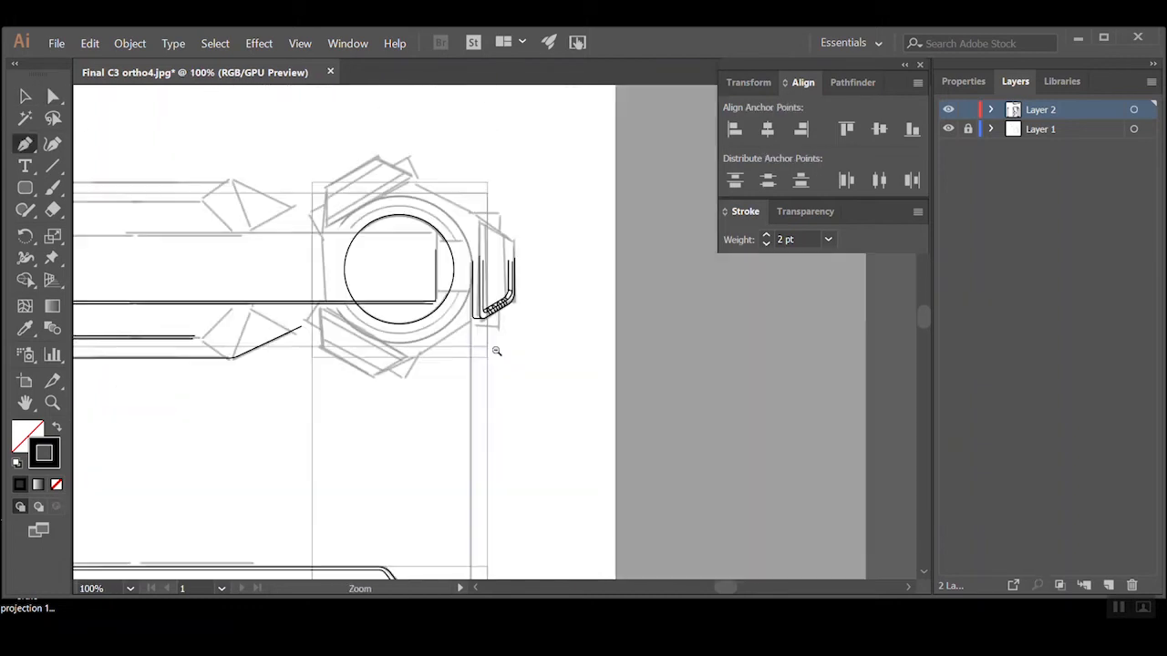
Duplicate the side view's left screw circle in front and scale the copy down about its centre to form an inner ring
scroll(600, 352, "down", 3)
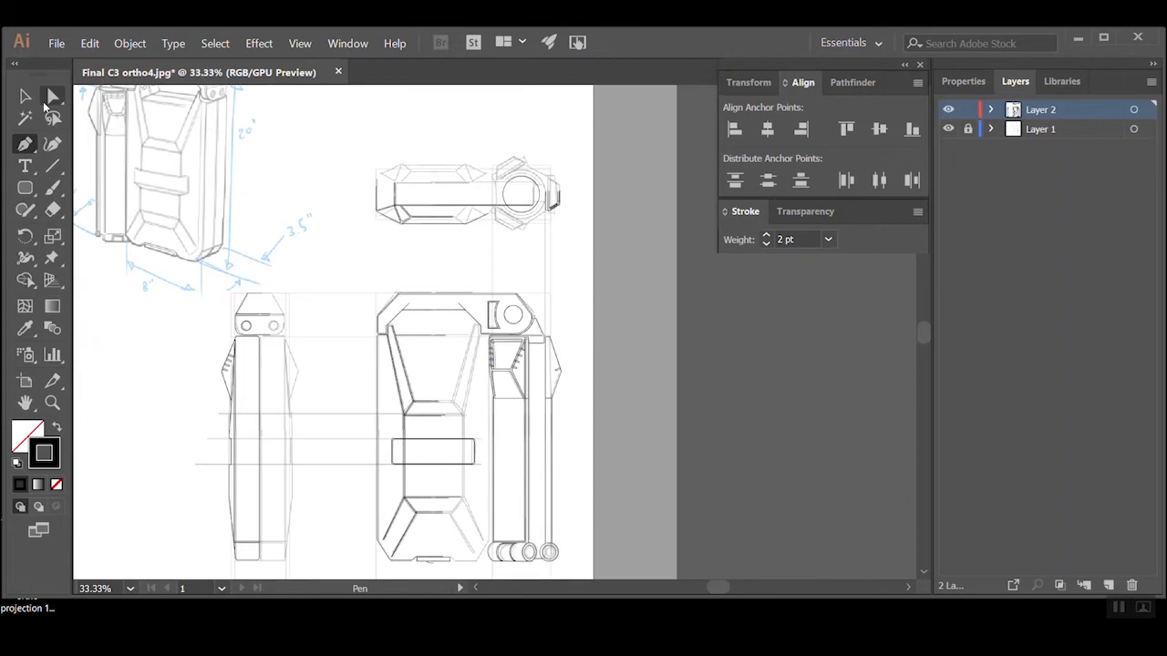
left_click_drag(347, 400, 406, 354)
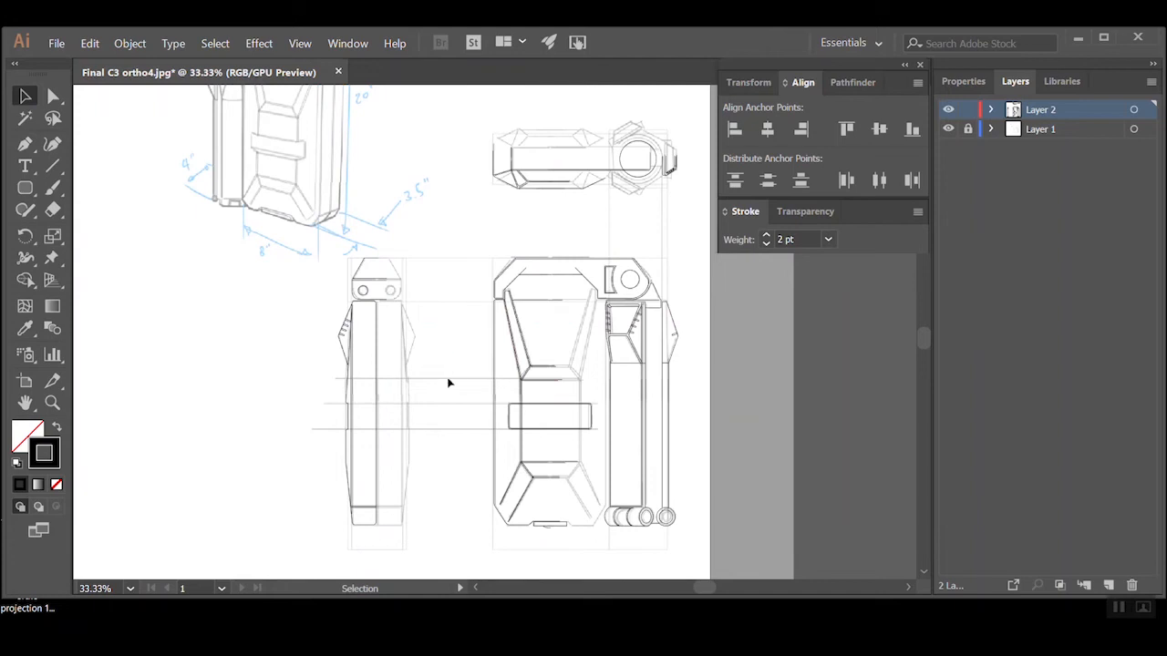
left_click(390, 281)
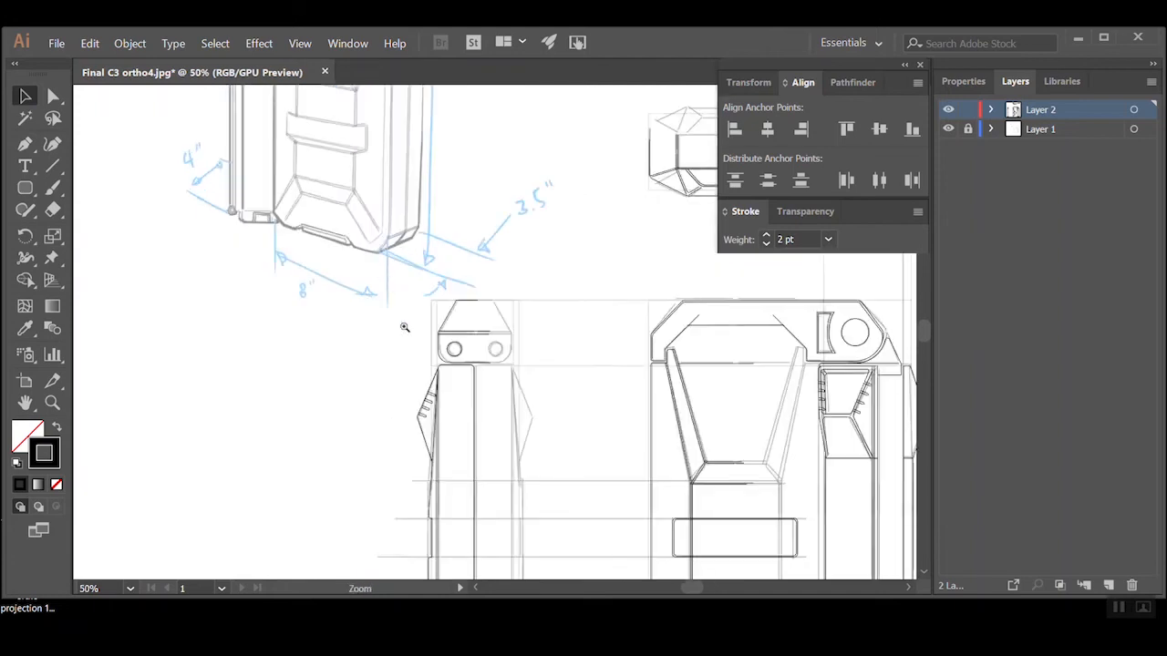
left_click(556, 343)
left_click(415, 335)
left_click(416, 334)
left_click(526, 319)
left_click(515, 339)
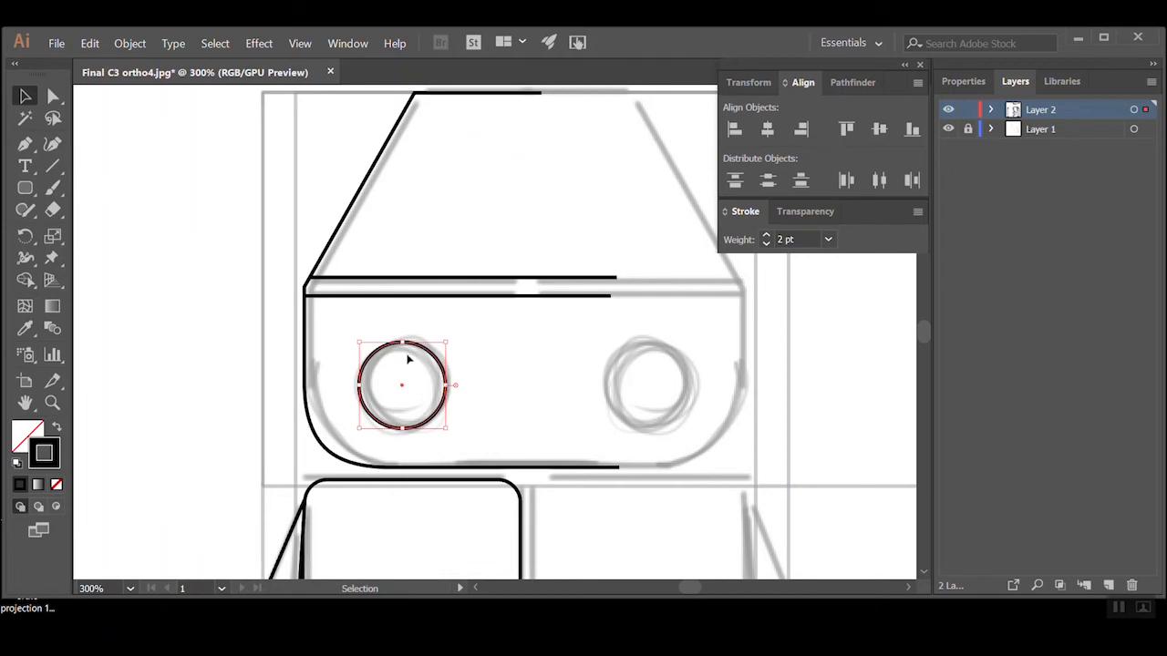
key("v")
left_click(90, 44)
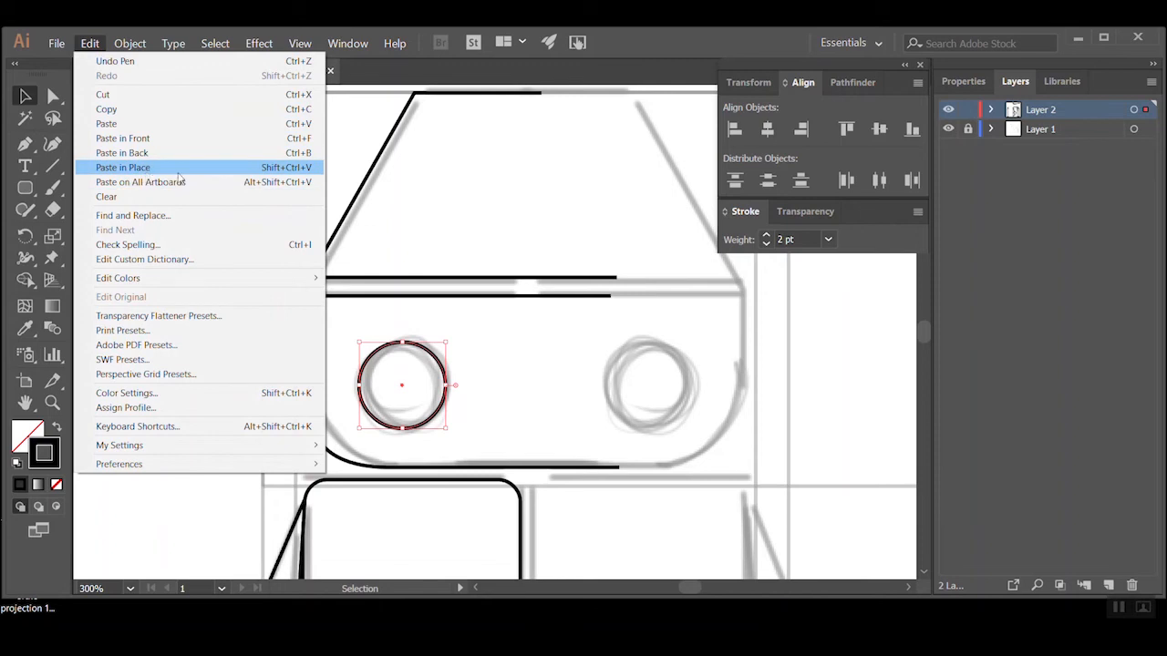
left_click(94, 46)
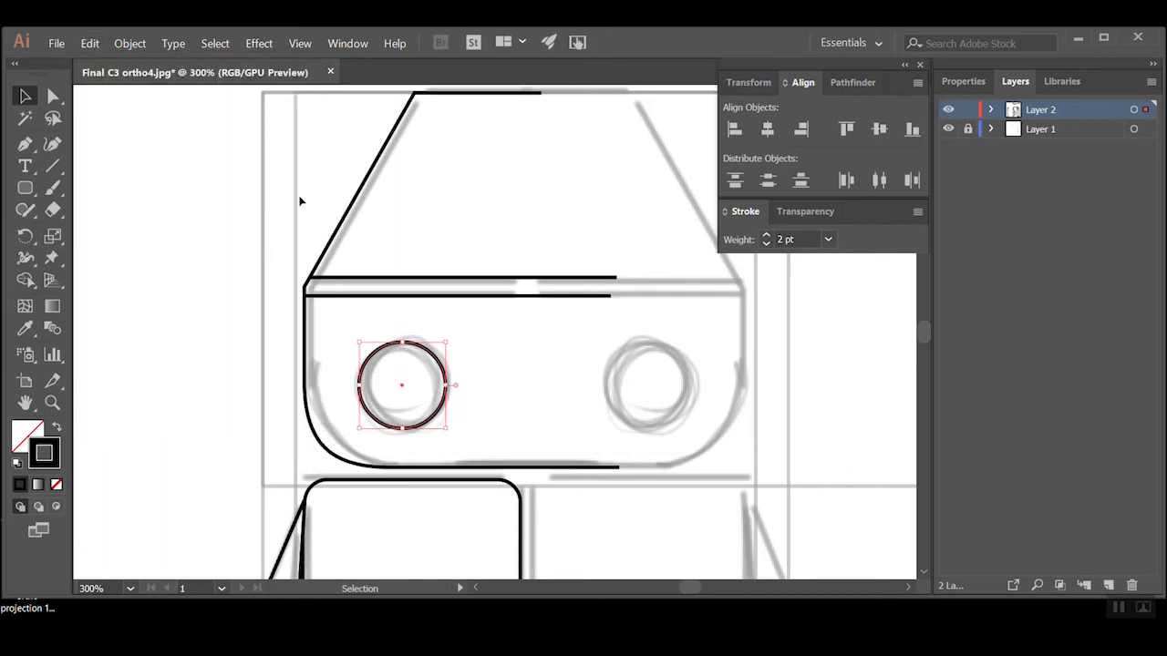
left_click_drag(360, 343, 367, 351)
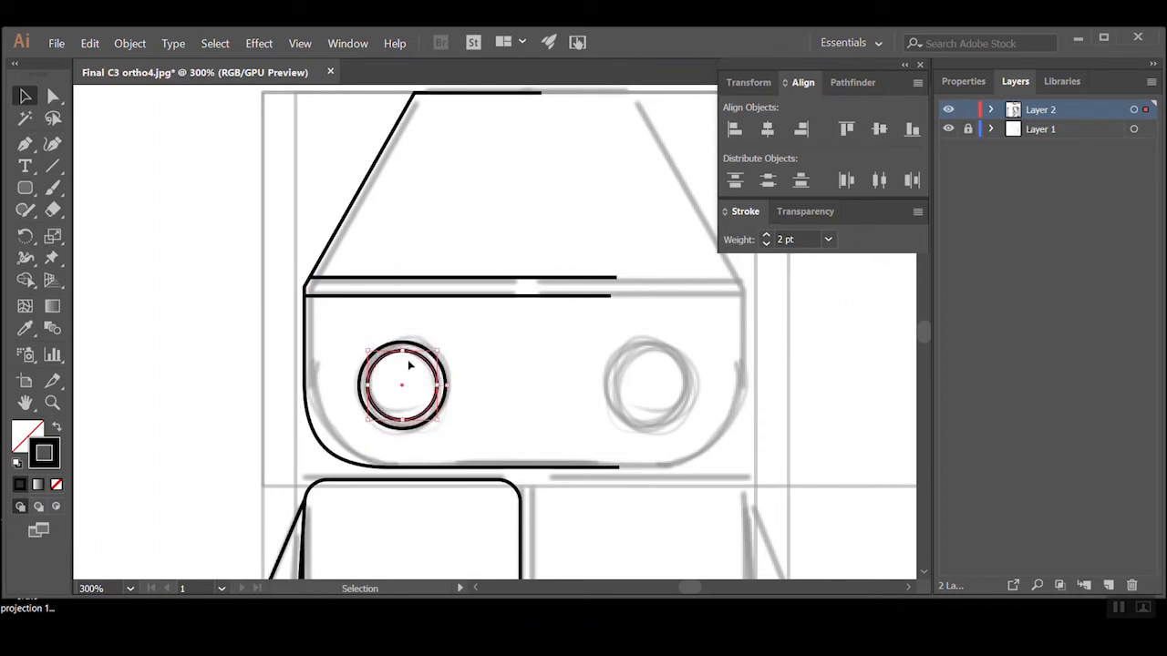
left_click(472, 374)
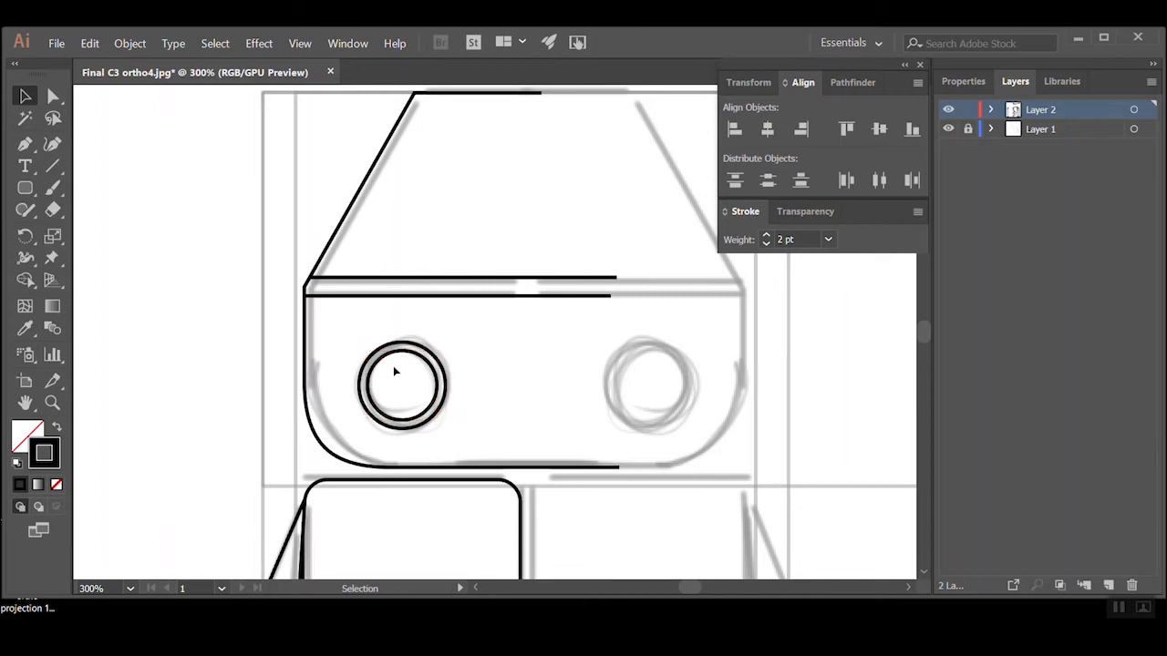
Draw a diagonal line across the left screw head and duplicate it parallel to form the screwdriver slot
left_click(25, 143)
scroll(438, 352, "up", 2)
left_click(443, 391)
left_click(544, 310)
left_click(461, 326, "ctrl")
key("v")
left_click_drag(489, 354, 503, 375)
Examine the lone grip slot on the front view's outermost flap beside the finished row of slots
left_click(654, 330)
left_click(658, 328, "ctrl+alt")
left_click(658, 327, "ctrl+alt")
left_click(559, 330, "ctrl+alt")
left_click(538, 327, "ctrl+alt")
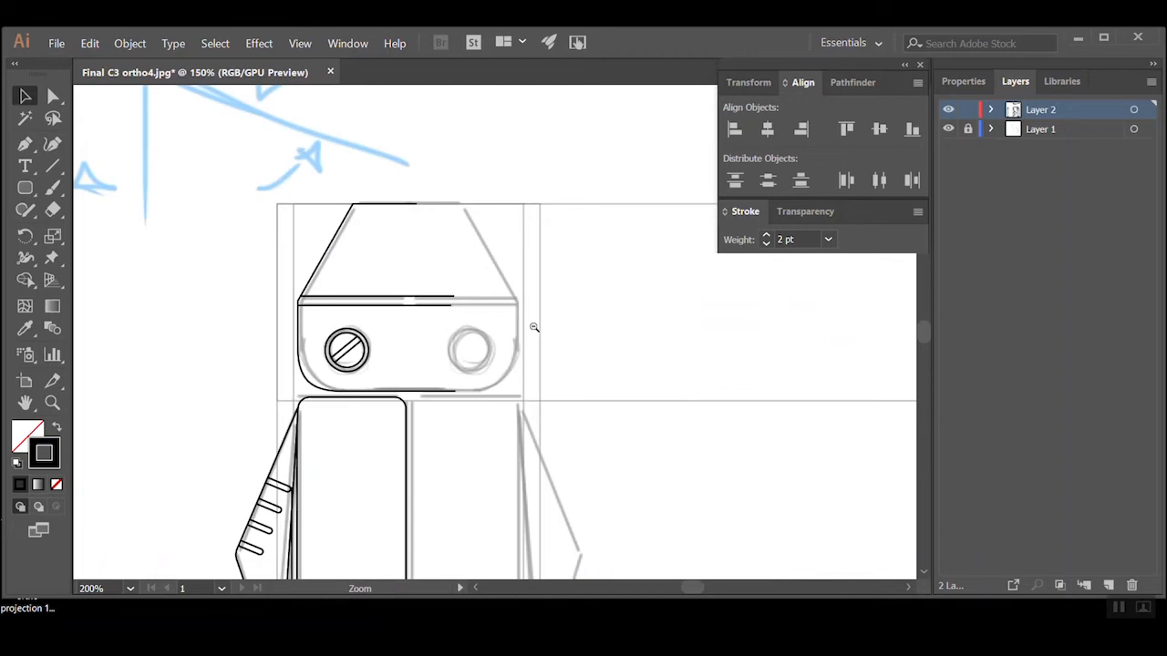
left_click(534, 327, "ctrl+alt")
left_click(534, 328, "ctrl+alt")
left_click(535, 325, "ctrl+alt")
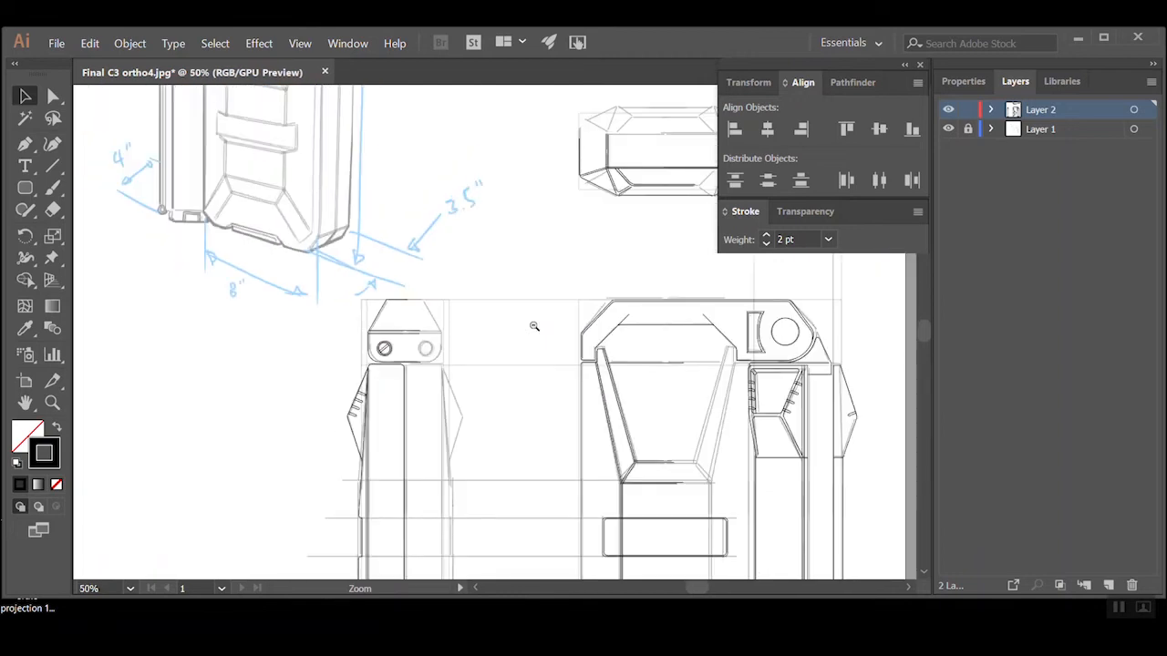
left_click_drag(772, 418, 437, 378)
left_click(536, 362, "ctrl")
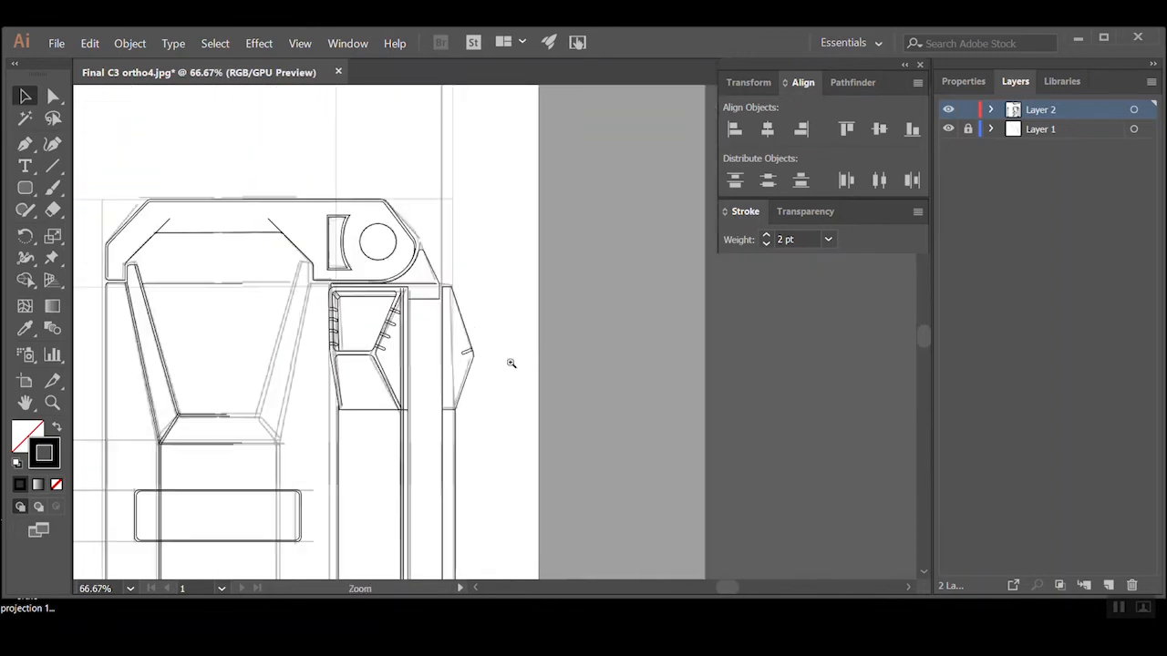
left_click(496, 355, "ctrl")
left_click(453, 302, "ctrl")
left_click(456, 304, "ctrl")
left_click(562, 368, "ctrl")
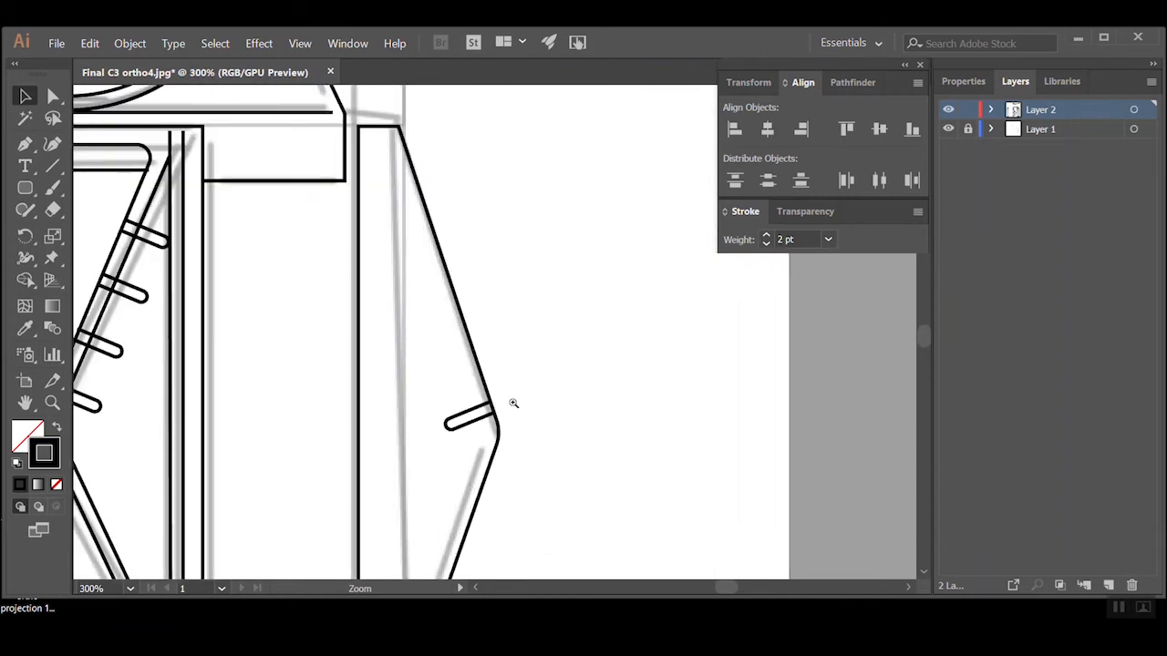
left_click_drag(227, 316, 275, 352)
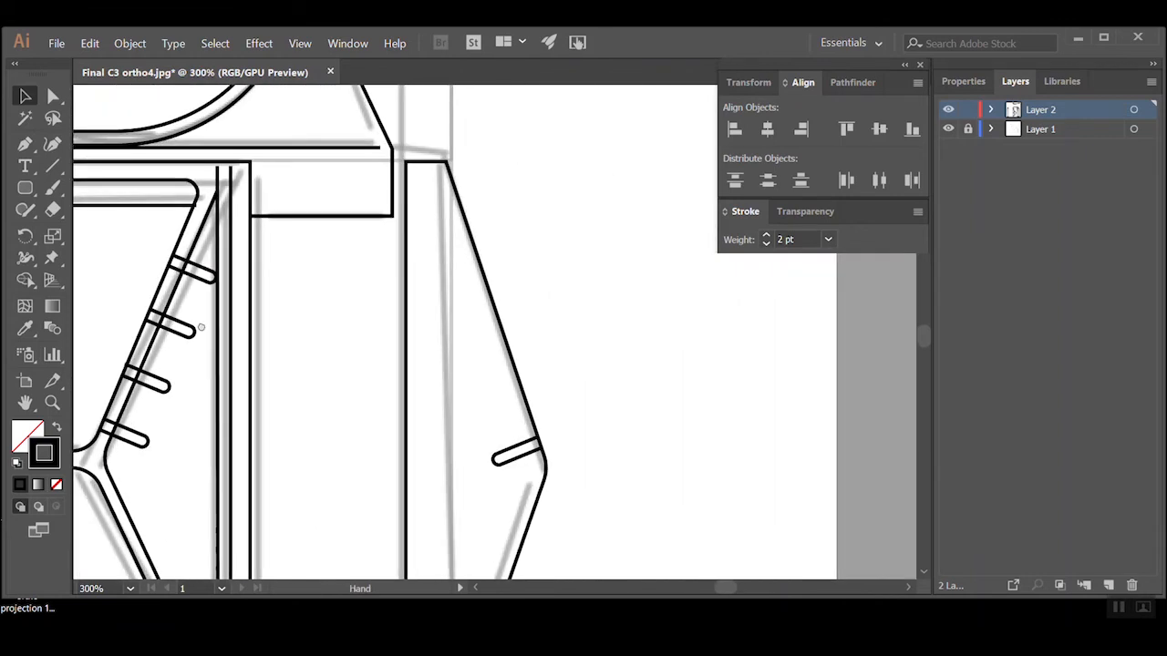
left_click(25, 188)
left_click_drag(592, 323, 744, 341)
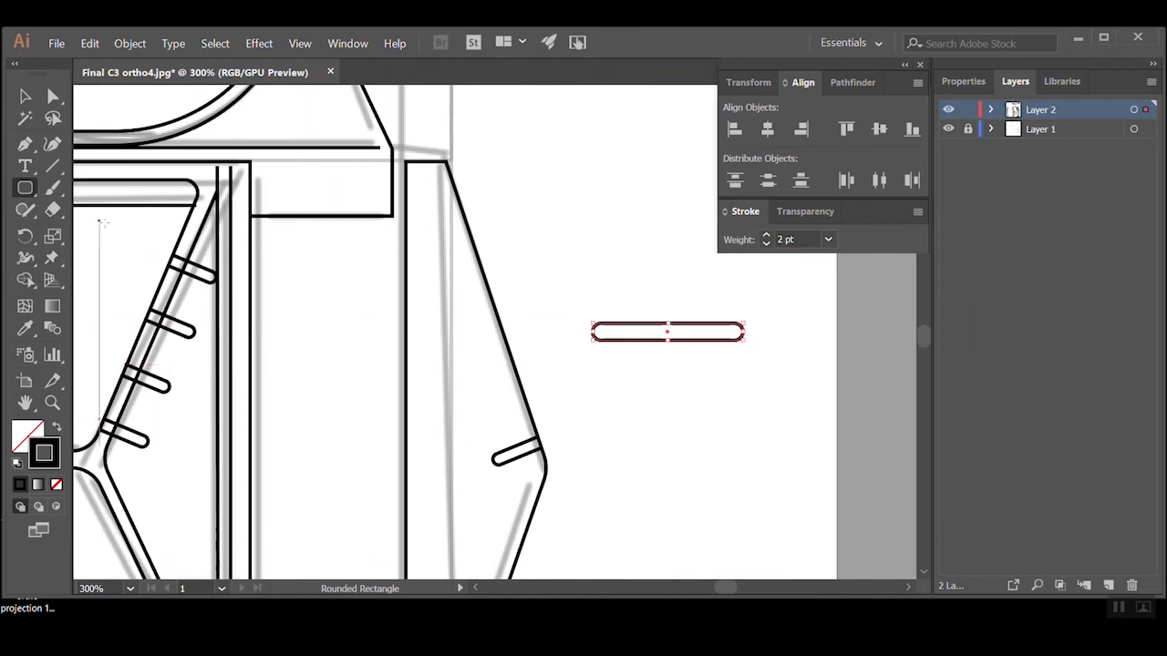
key("Delete")
left_click(36, 188)
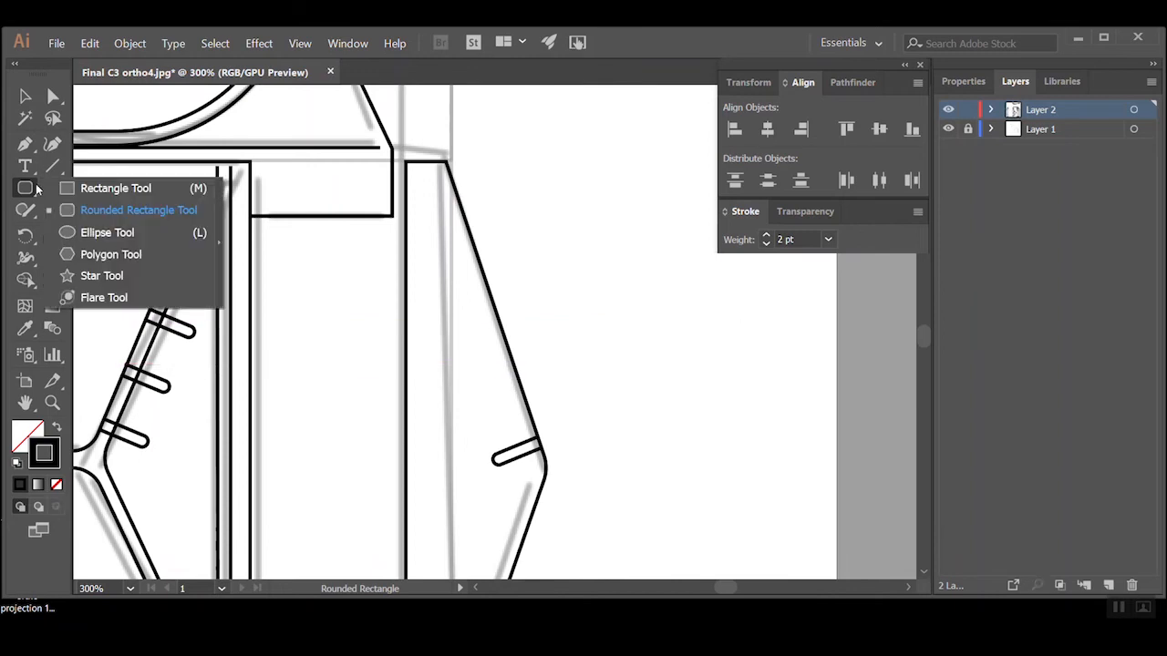
left_click(37, 189)
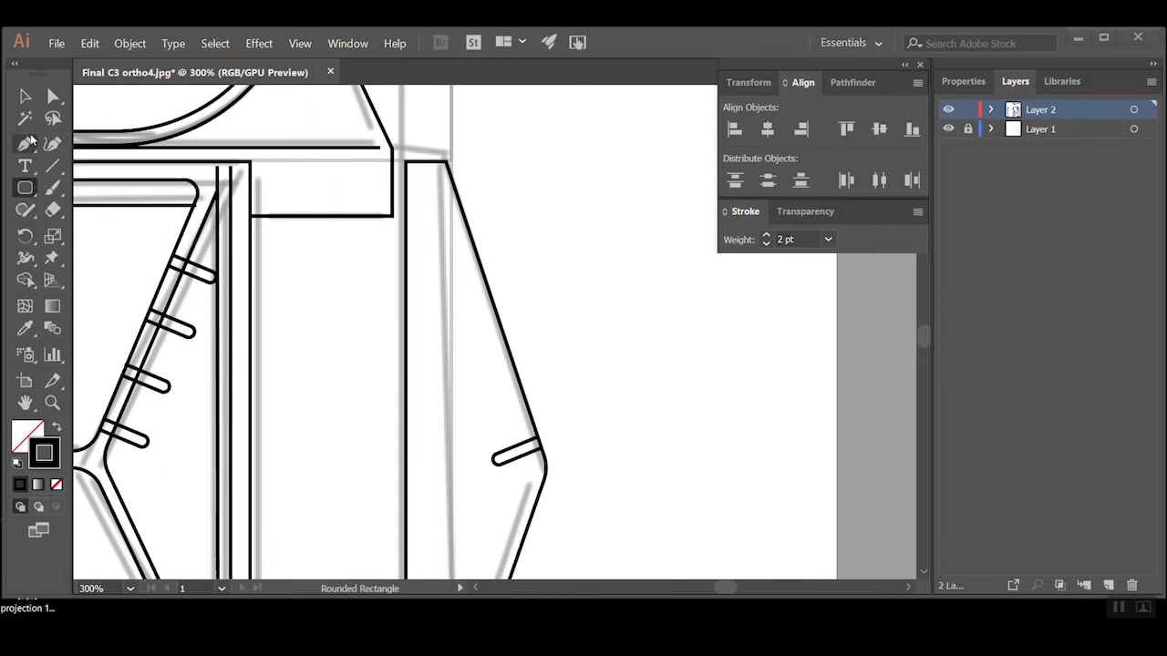
left_click(24, 96)
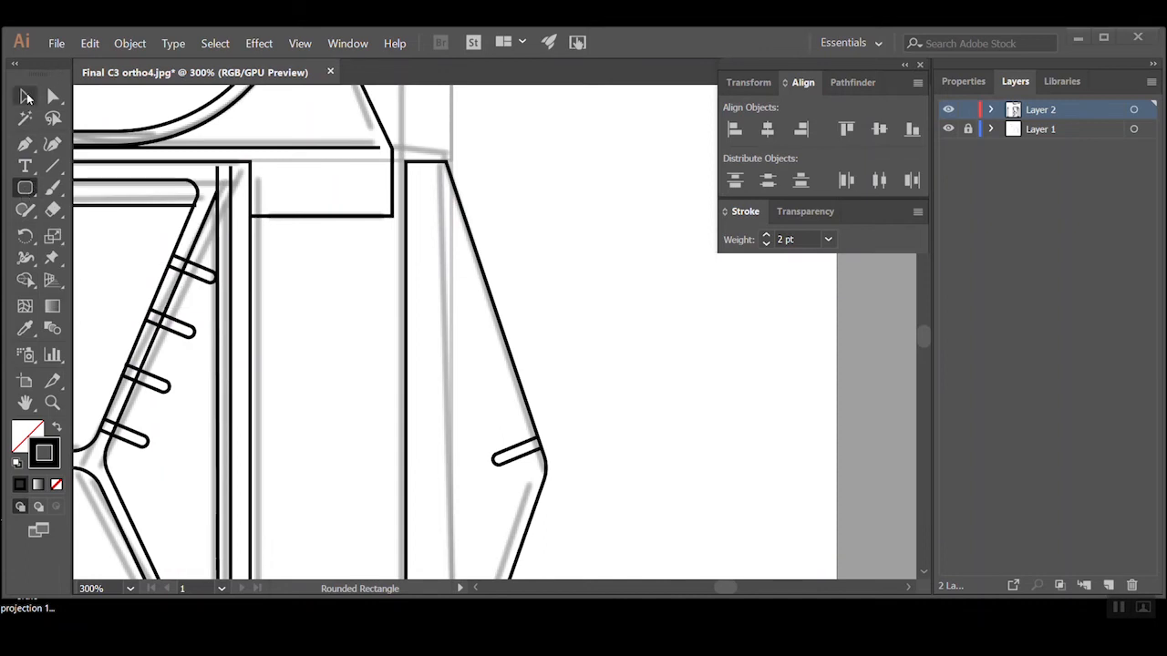
Duplicate the outermost flap's grip slot a short distance up its slanted edge
left_click(506, 454)
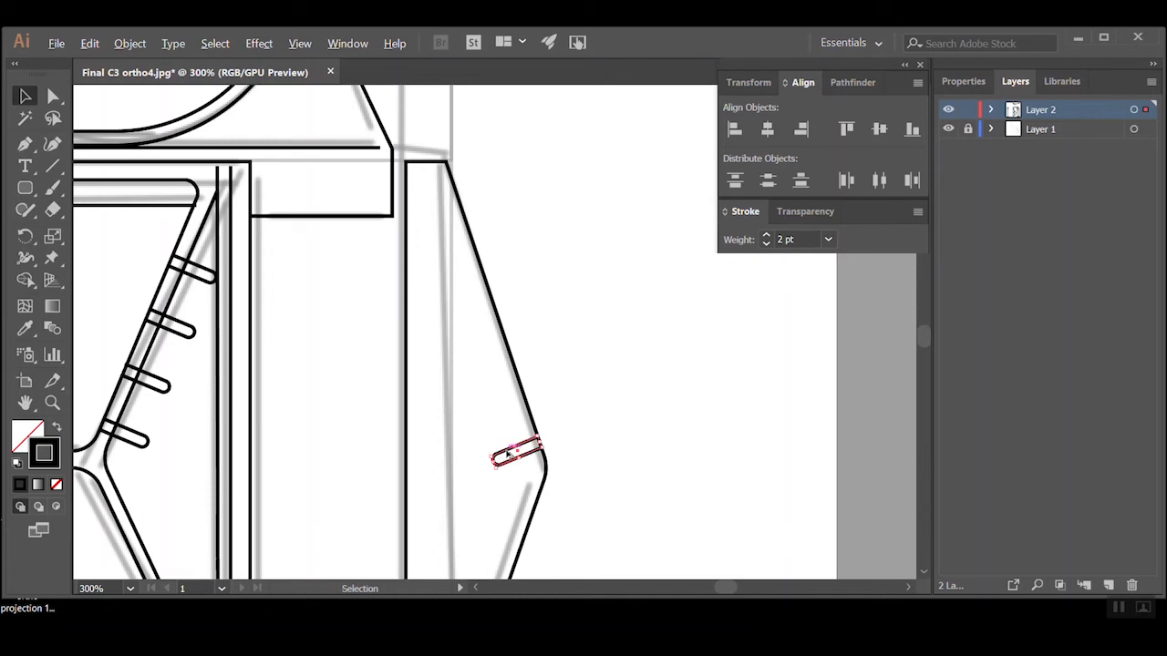
left_click_drag(508, 454, 491, 406, "alt")
left_click(494, 417)
key("ctrl+z")
key("ctrl+z")
key("ctrl+z")
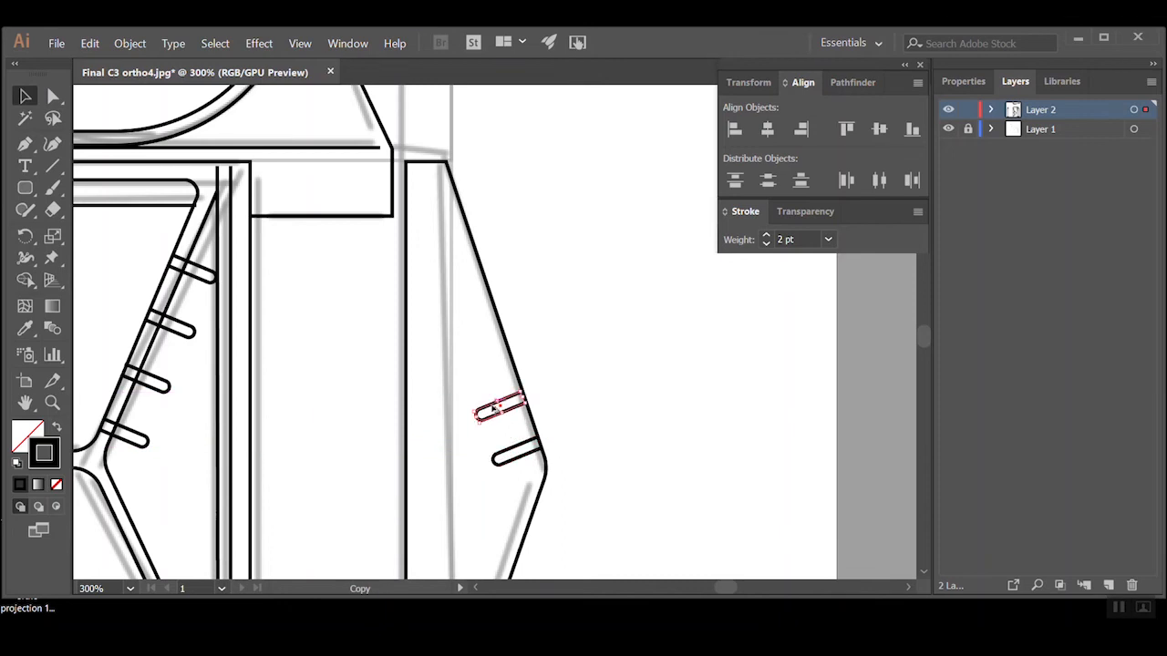
Repeat the slot duplication twice with Transform Again to make a row of four slots
left_click(131, 44)
mouse_move(149, 62)
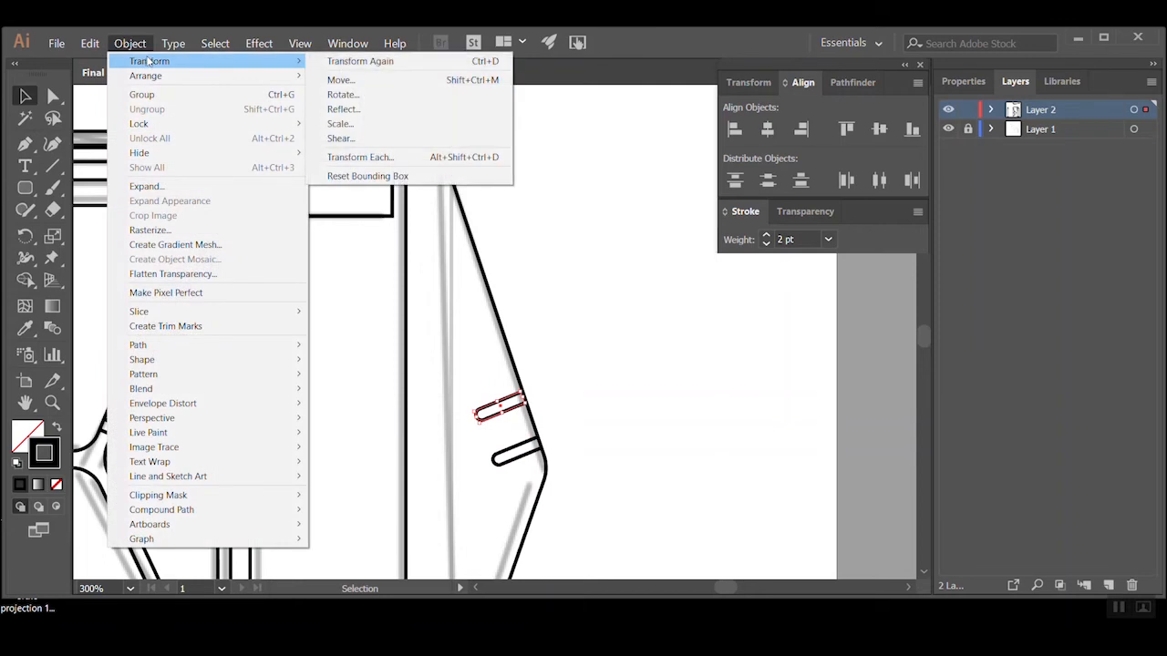
left_click(390, 61)
left_click(132, 44)
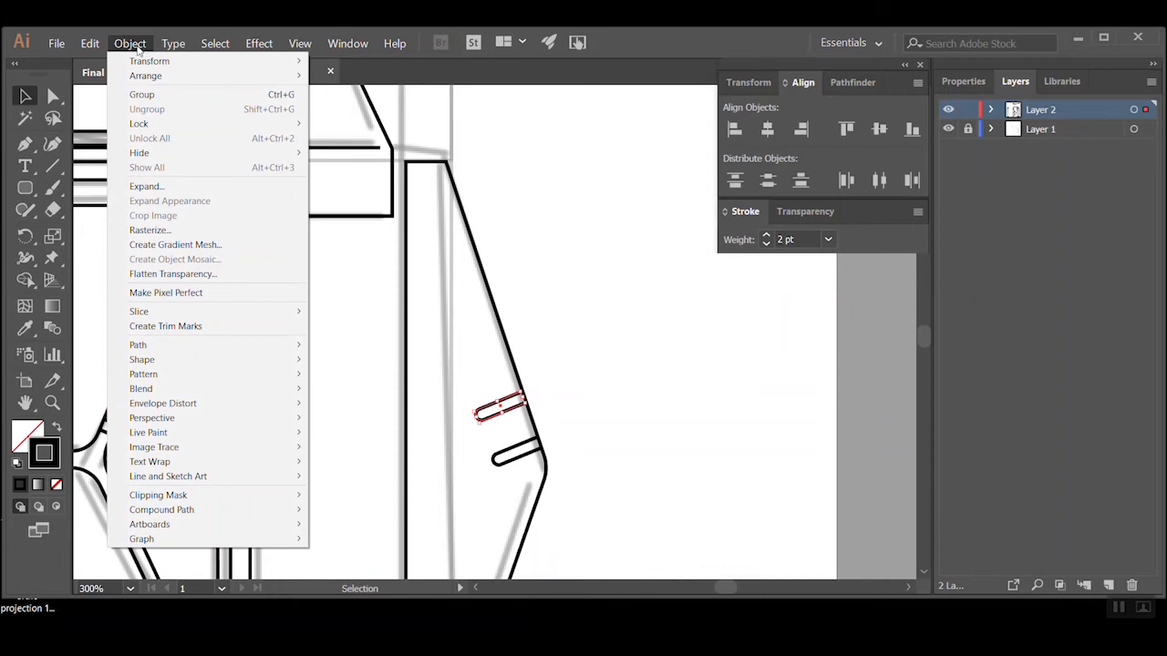
mouse_move(150, 61)
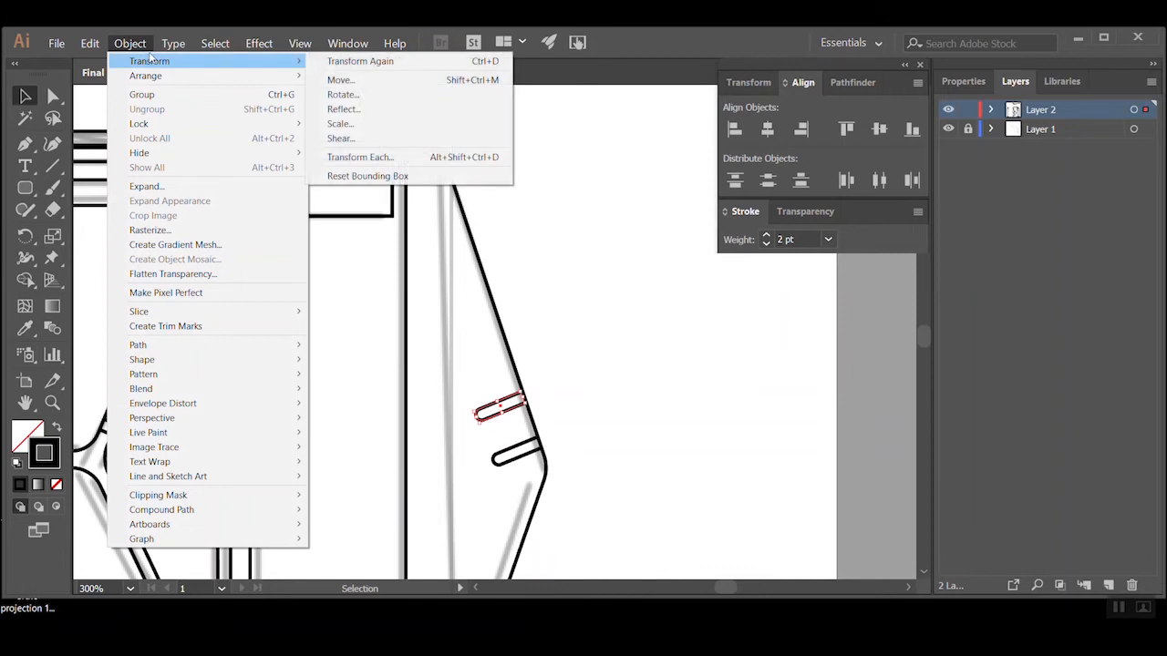
left_click(142, 45)
key("ctrl+d")
key("ctrl+d")
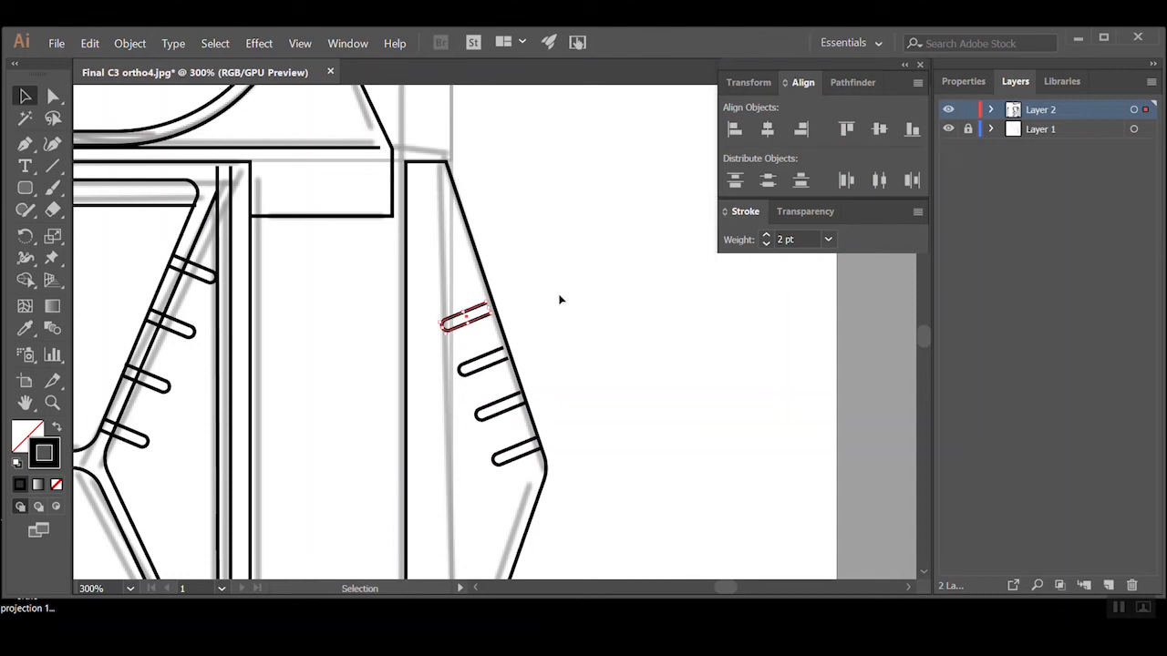
Move the three upper slots along the flap's slanted edge so the row of four is spread evenly
left_click(542, 297)
left_click_drag(473, 314, 460, 269)
left_click_drag(484, 365, 480, 324)
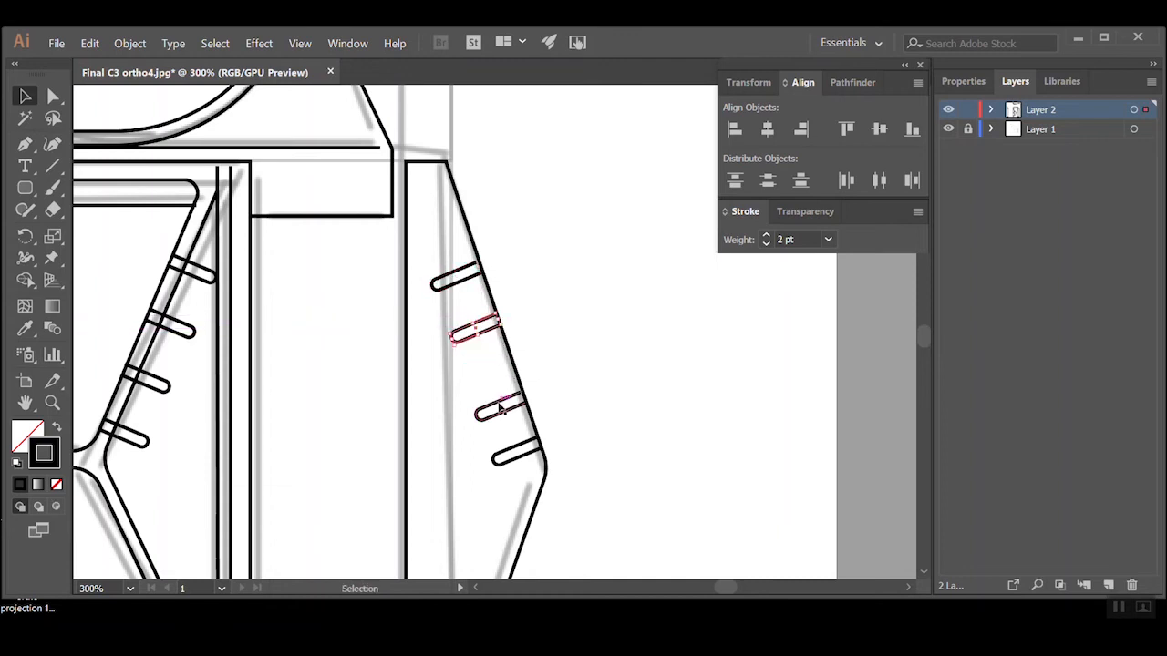
left_click_drag(498, 401, 493, 384)
left_click_drag(472, 339, 472, 344)
left_click(579, 370)
left_click(585, 339, "ctrl+alt")
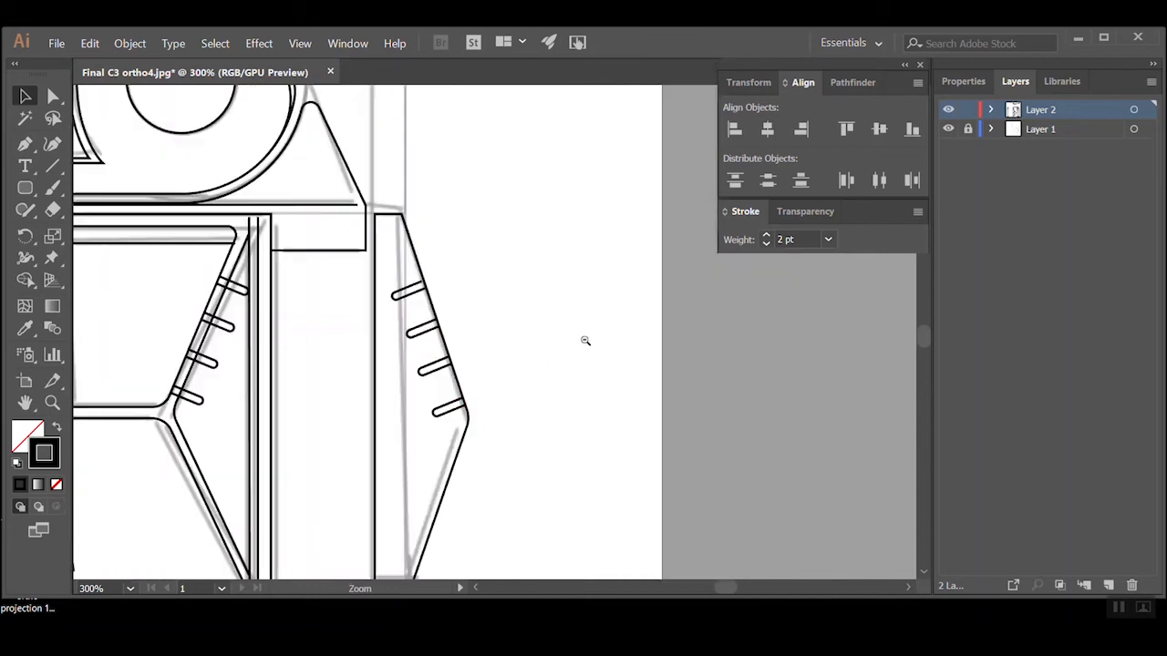
left_click(485, 316, "ctrl+alt")
left_click(487, 315, "ctrl+alt")
left_click(491, 315, "ctrl+alt")
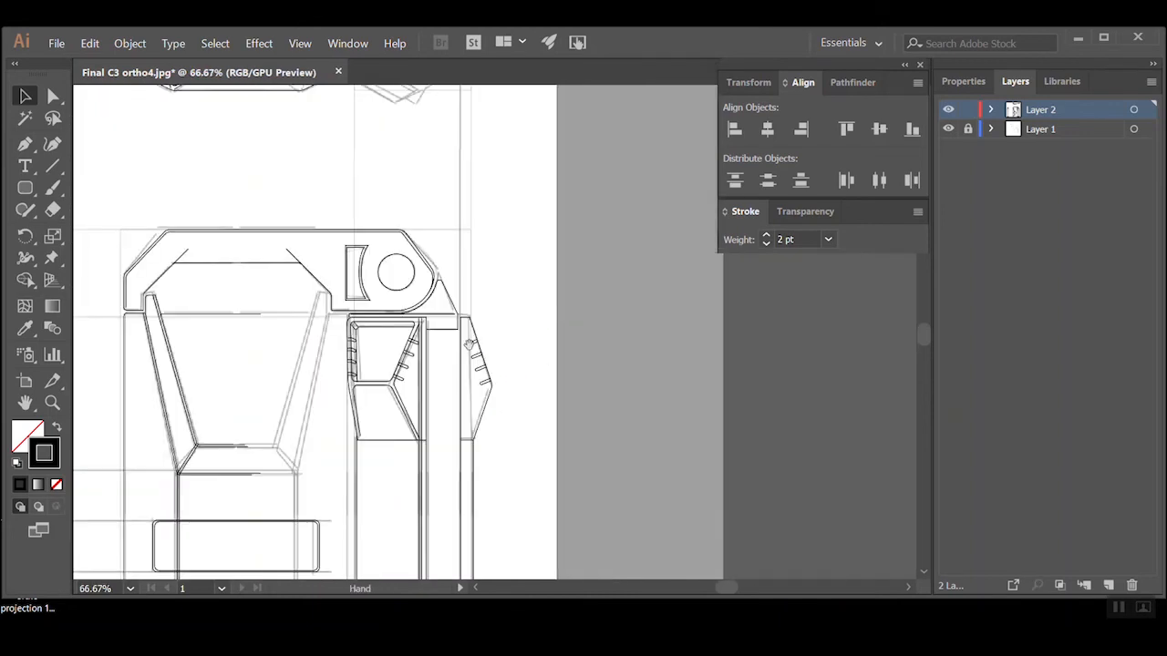
Copy the circle in the front view's upper-right corner, paste it in place and scale the copy down to a slightly smaller concentric circle
left_click_drag(491, 315, 635, 318)
left_click(575, 246, "ctrl")
left_click(506, 319, "ctrl")
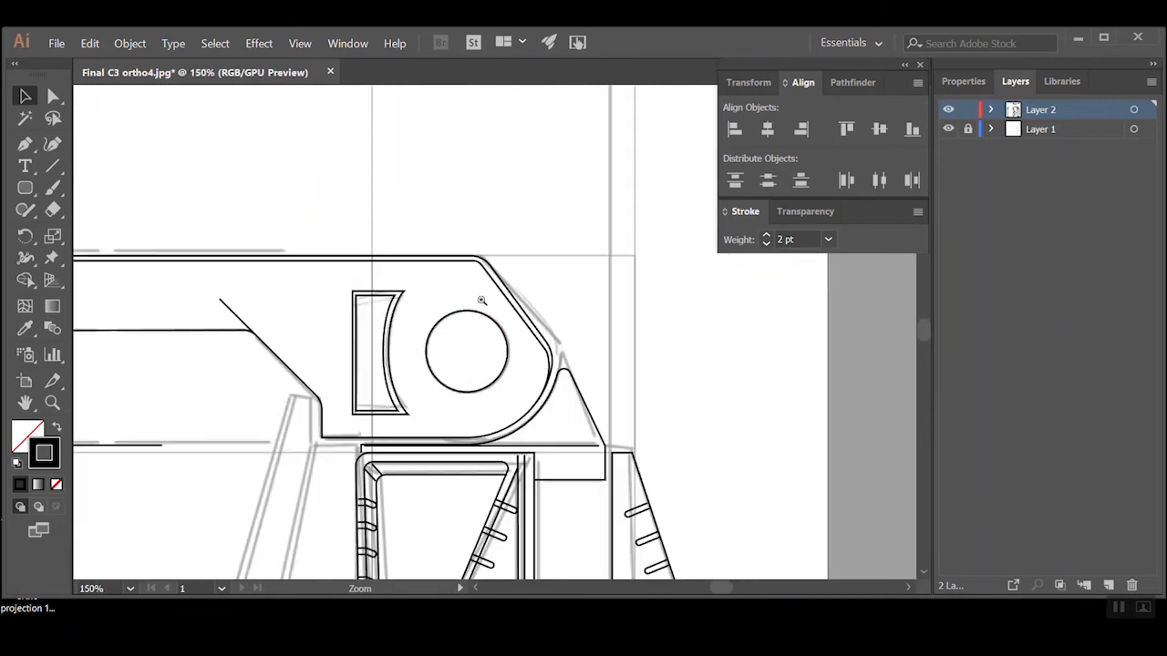
left_click(446, 323)
key("ctrl+c")
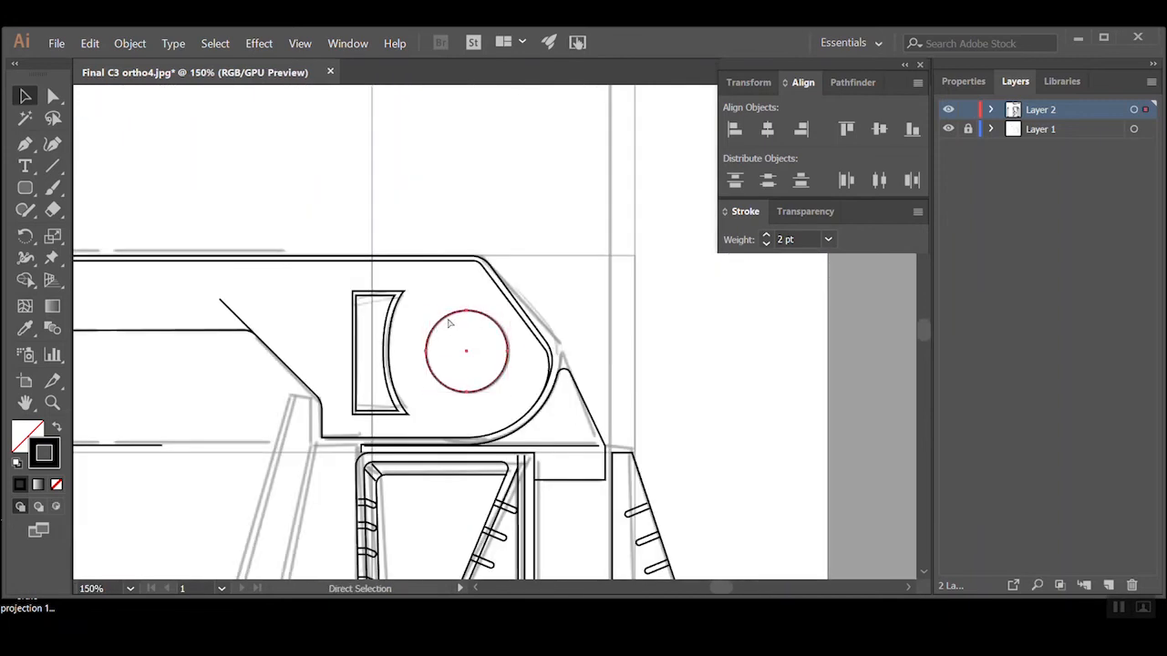
key("ctrl+shift+v")
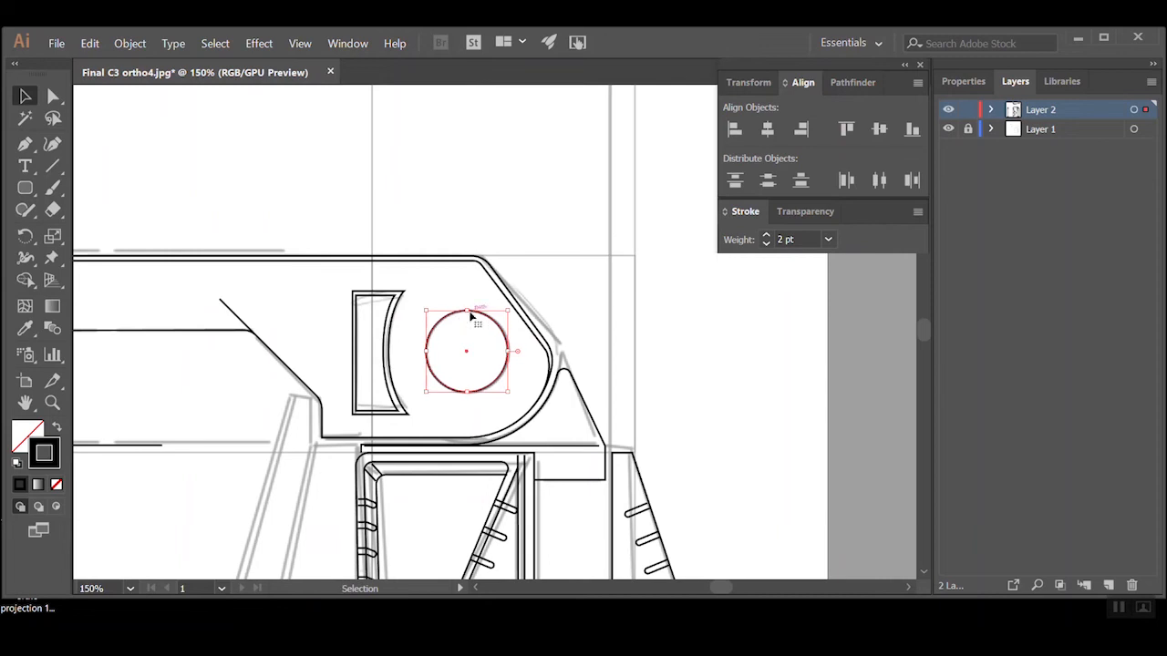
left_click_drag(431, 308, 433, 312)
left_click(550, 257)
left_click(550, 257, "ctrl")
Draw two parallel diagonal lines across the front view's inner circle with the Pen tool to form the screw-head slot
left_click(479, 363, "ctrl")
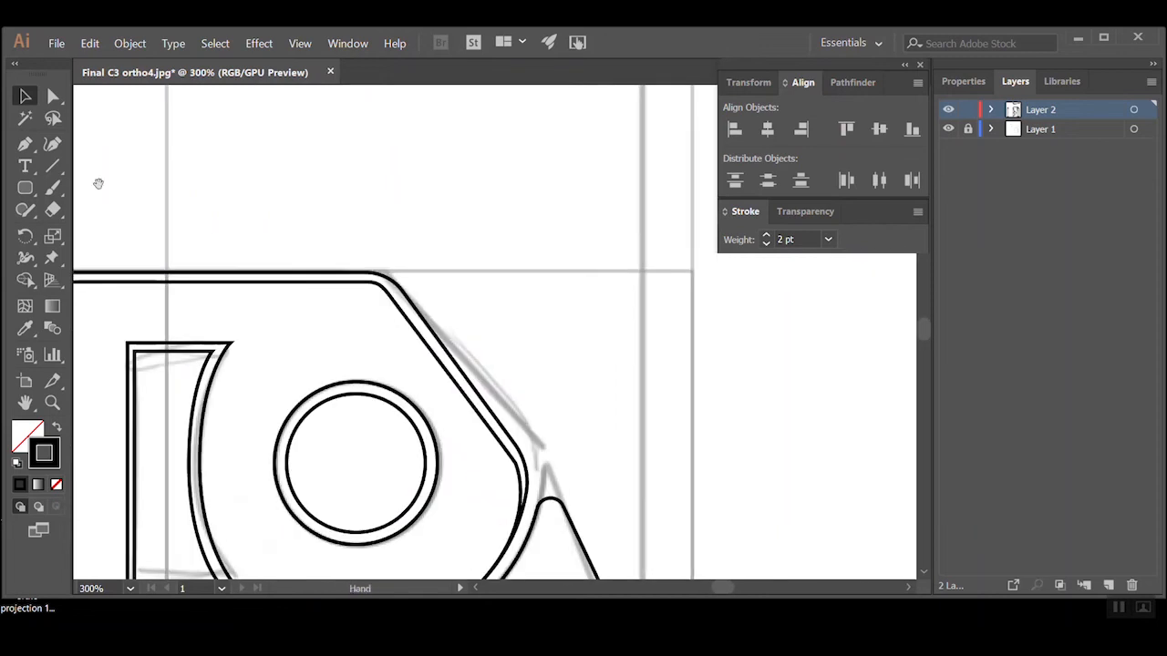
left_click(25, 143)
left_click(301, 501)
left_click(394, 408)
left_click(380, 456, "ctrl")
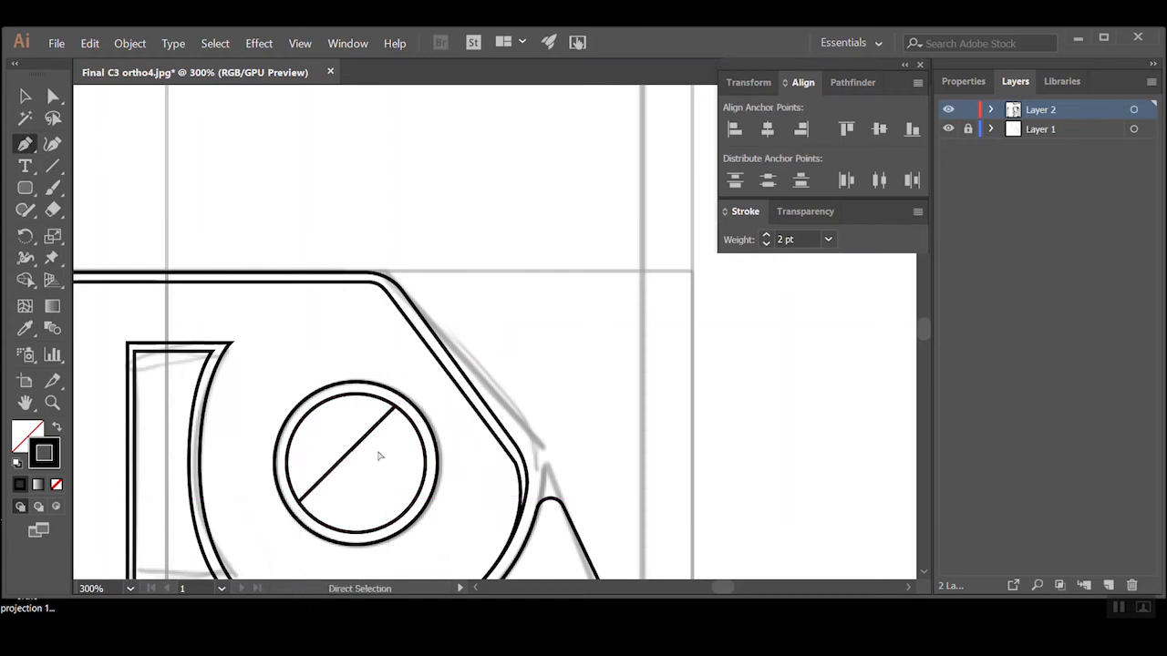
left_click(312, 517)
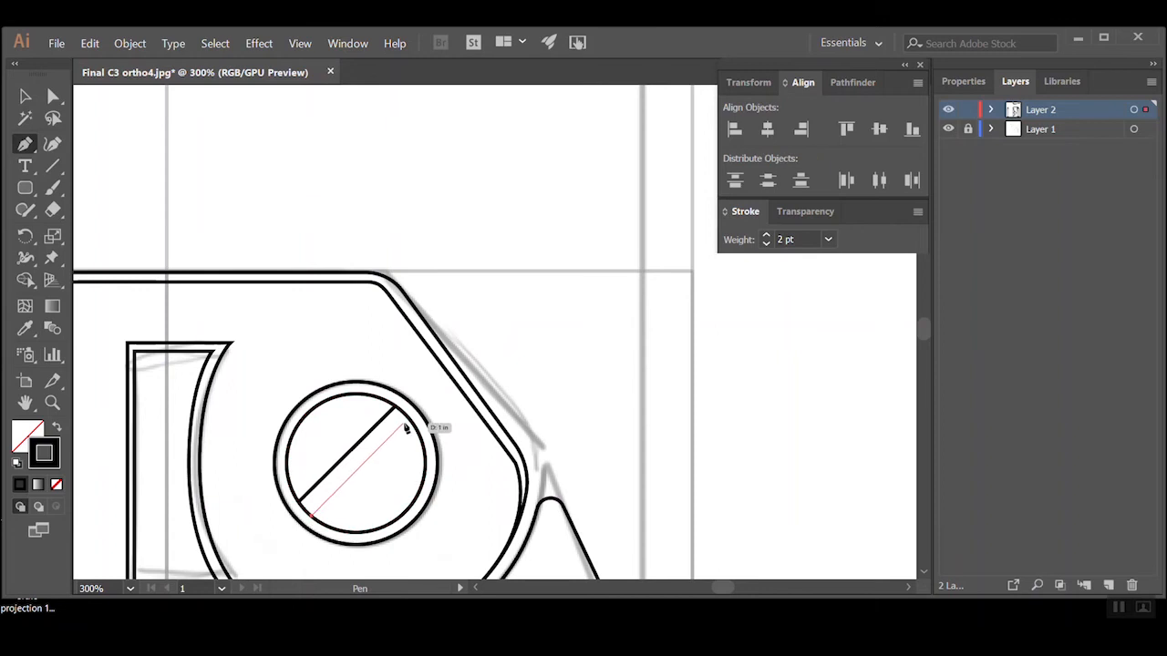
left_click(407, 420)
Save the drawing as the Adobe Illustrator file Final C3 ortho4 in the concepts folder, with the Illustrator CC version and default options
left_click(483, 330, "ctrl")
left_click(486, 328, "ctrl+alt")
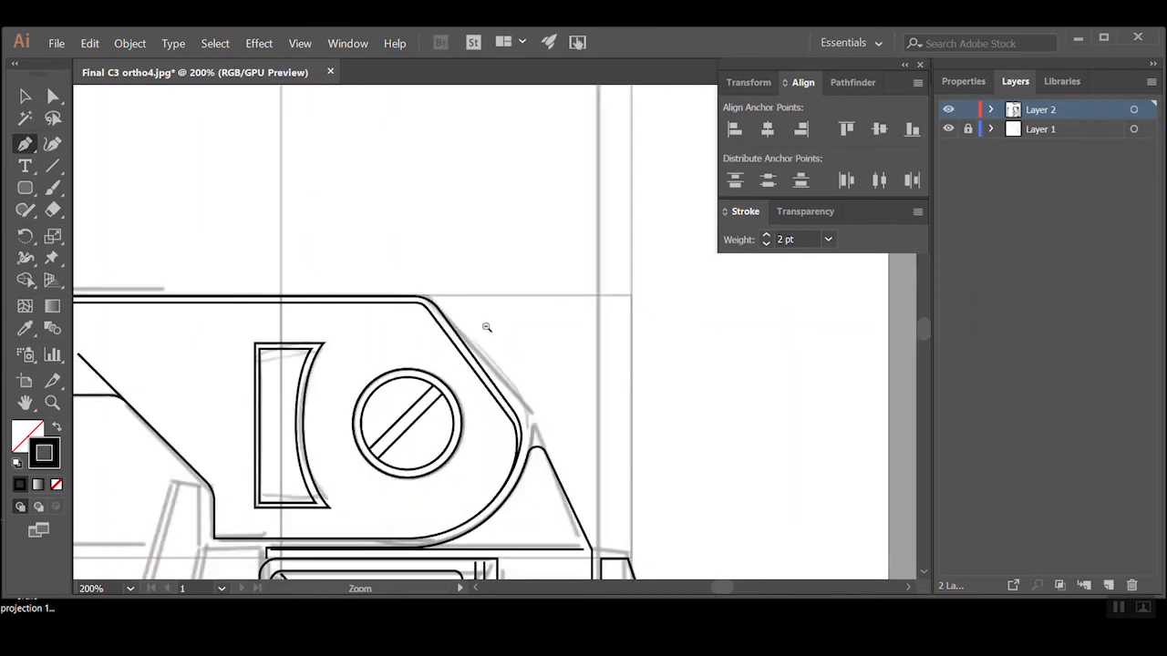
left_click(486, 328, "ctrl+alt")
left_click(486, 328, "ctrl+alt")
left_click(485, 328, "ctrl+alt")
left_click(486, 328, "ctrl+alt")
left_click(486, 328, "ctrl+alt")
left_click(486, 328, "ctrl+alt")
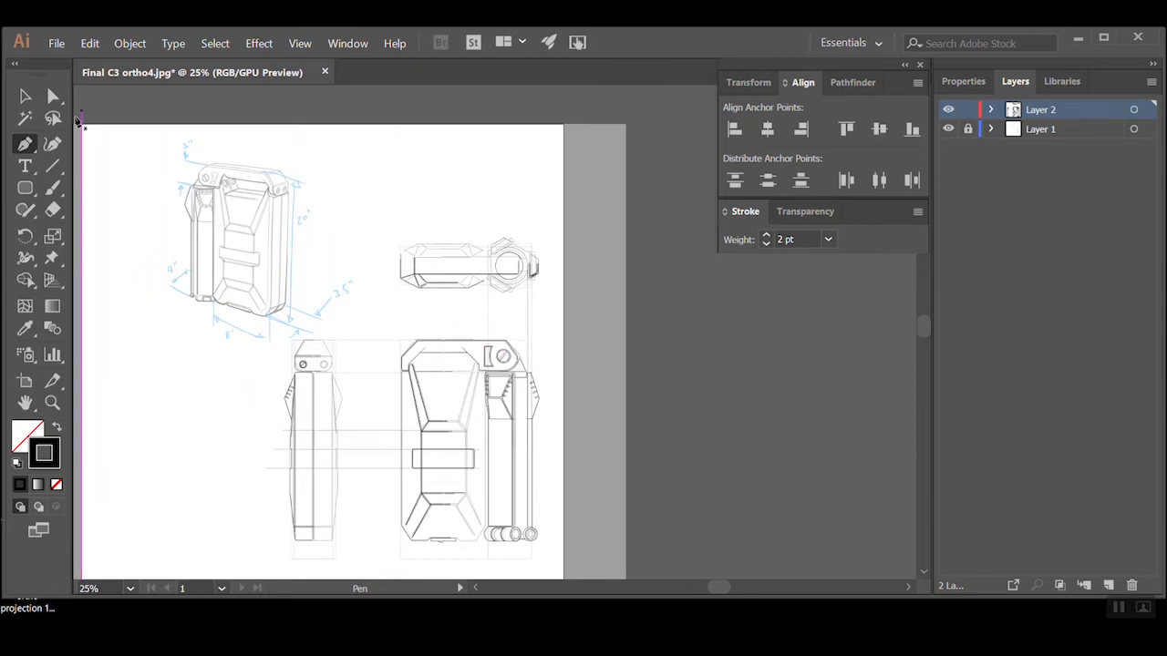
left_click(20, 96)
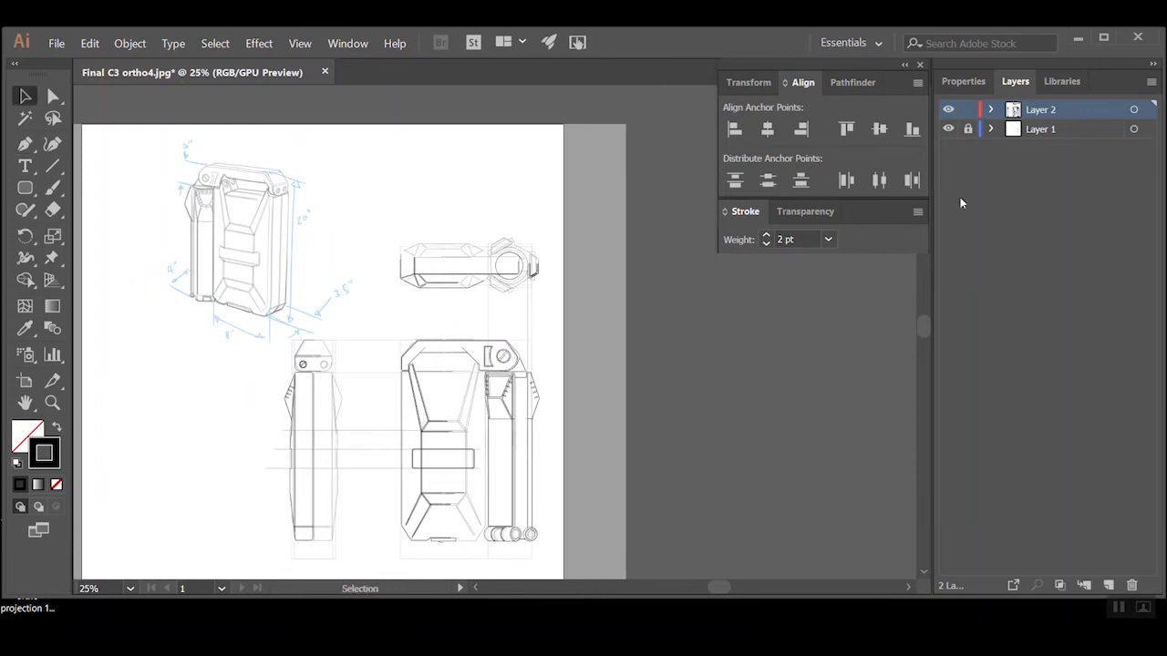
left_click_drag(390, 423, 323, 443)
left_click_drag(537, 270, 446, 445)
left_click(57, 43)
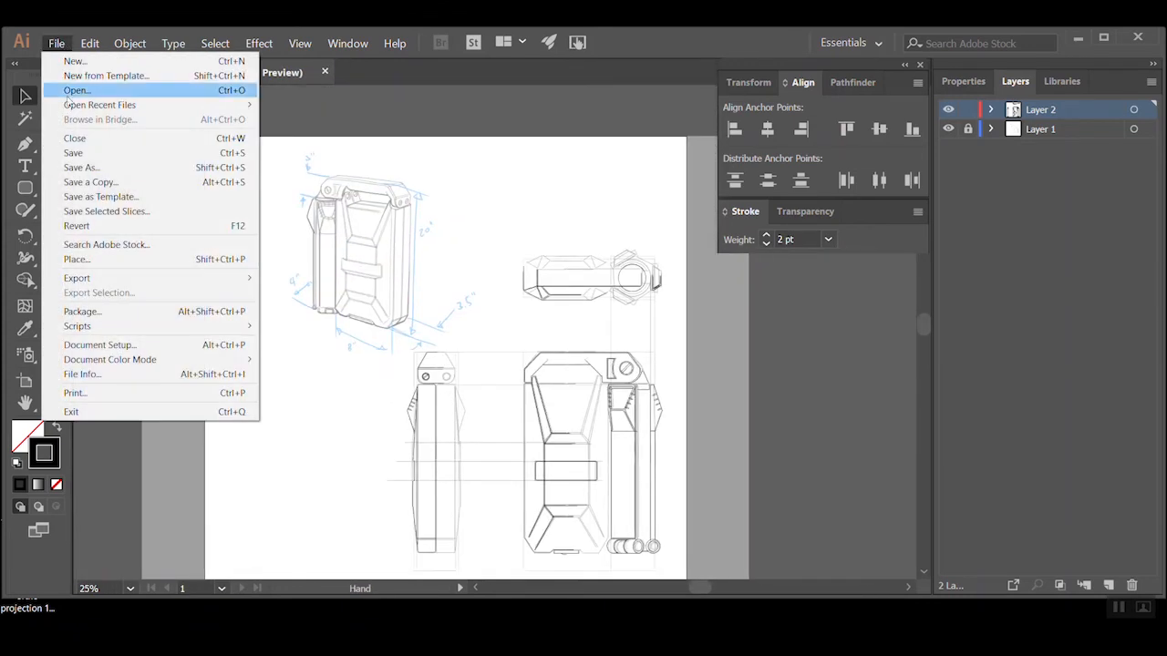
left_click(79, 168)
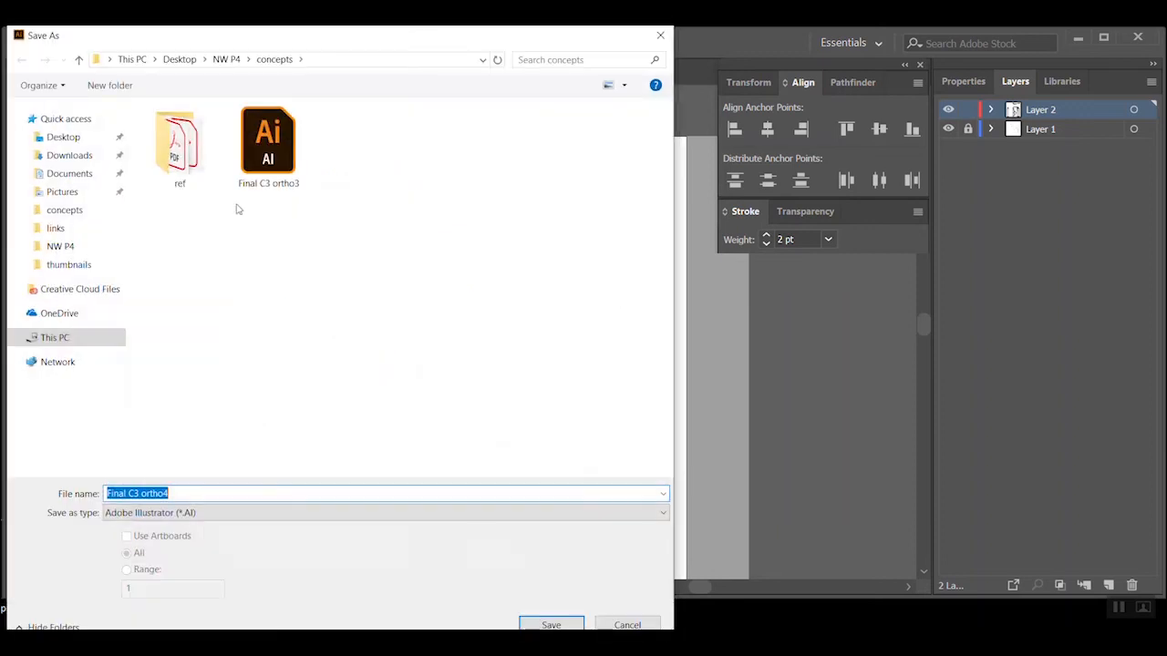
left_click(580, 625)
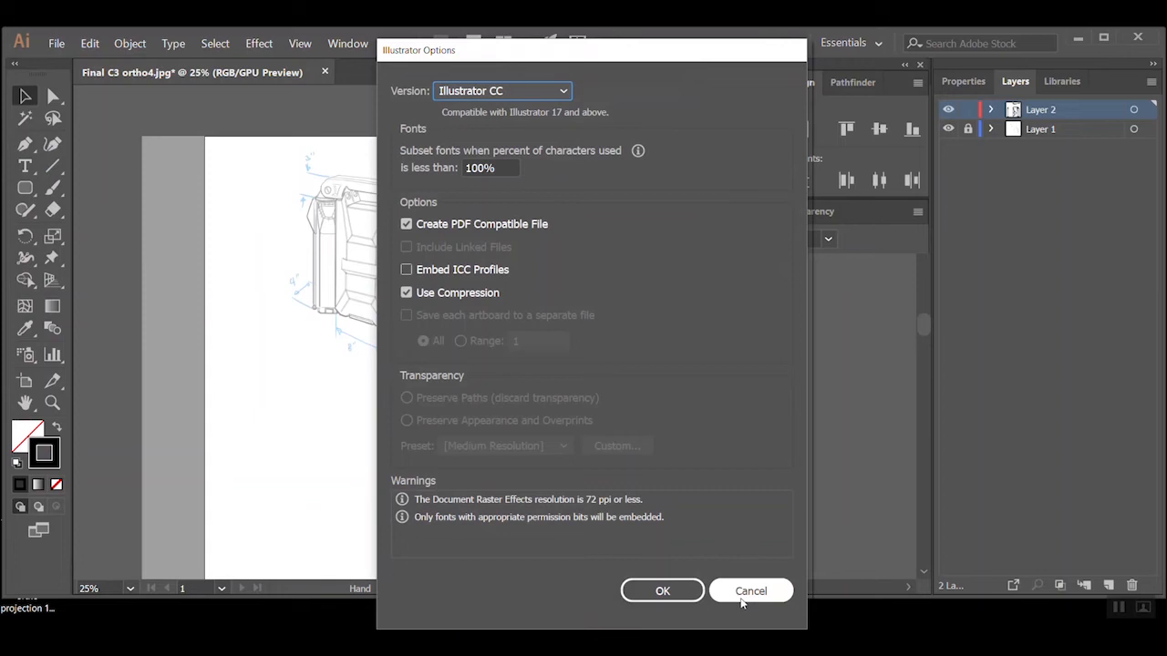
left_click(692, 592)
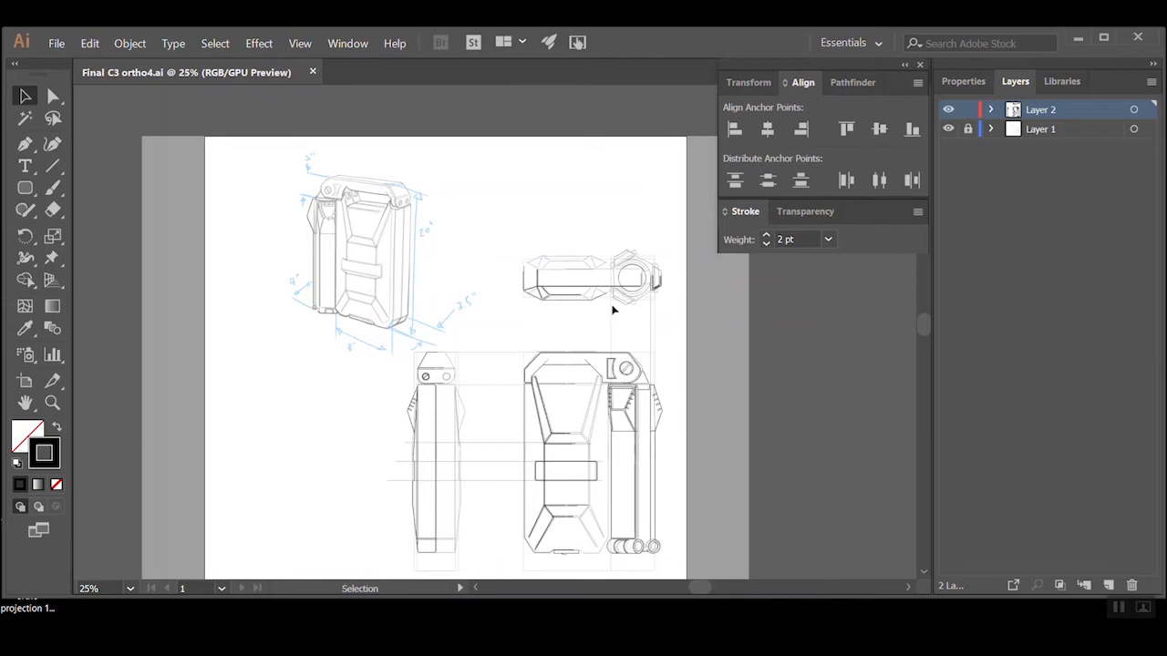
Add two larger concentric copies of the top view's circle, scaled from the centre to match the sketched middle and outer rings
left_click(638, 279, "ctrl")
left_click(496, 332, "ctrl")
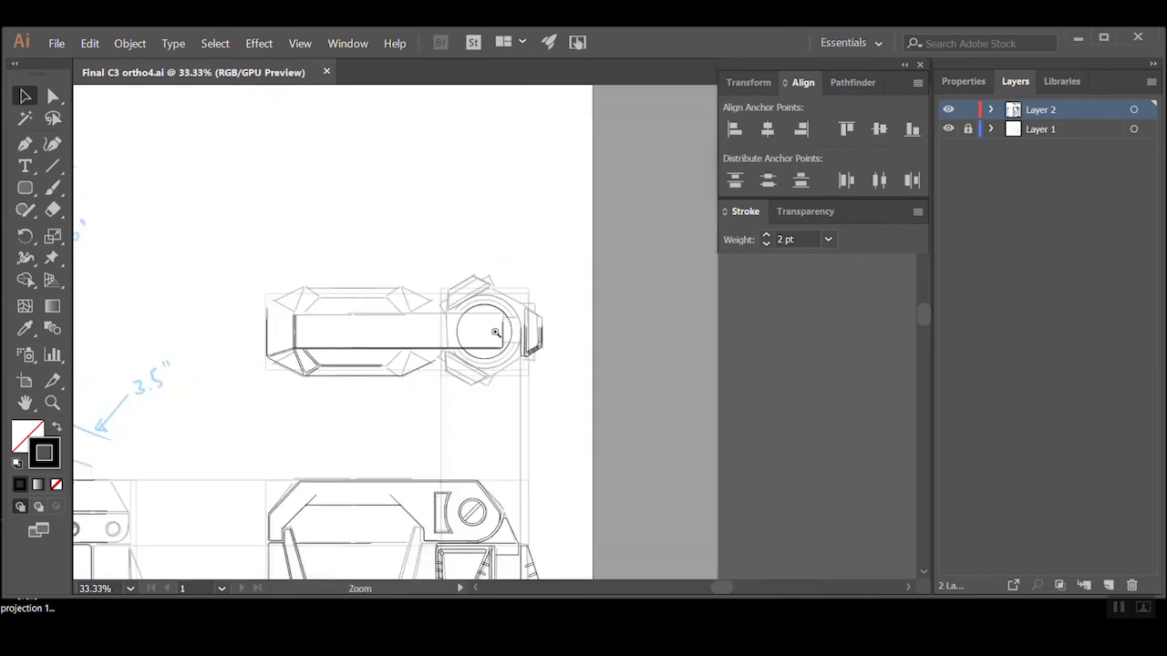
left_click(502, 329, "ctrl")
left_click(504, 329, "ctrl")
left_click(504, 329, "ctrl")
left_click_drag(254, 403, 258, 403)
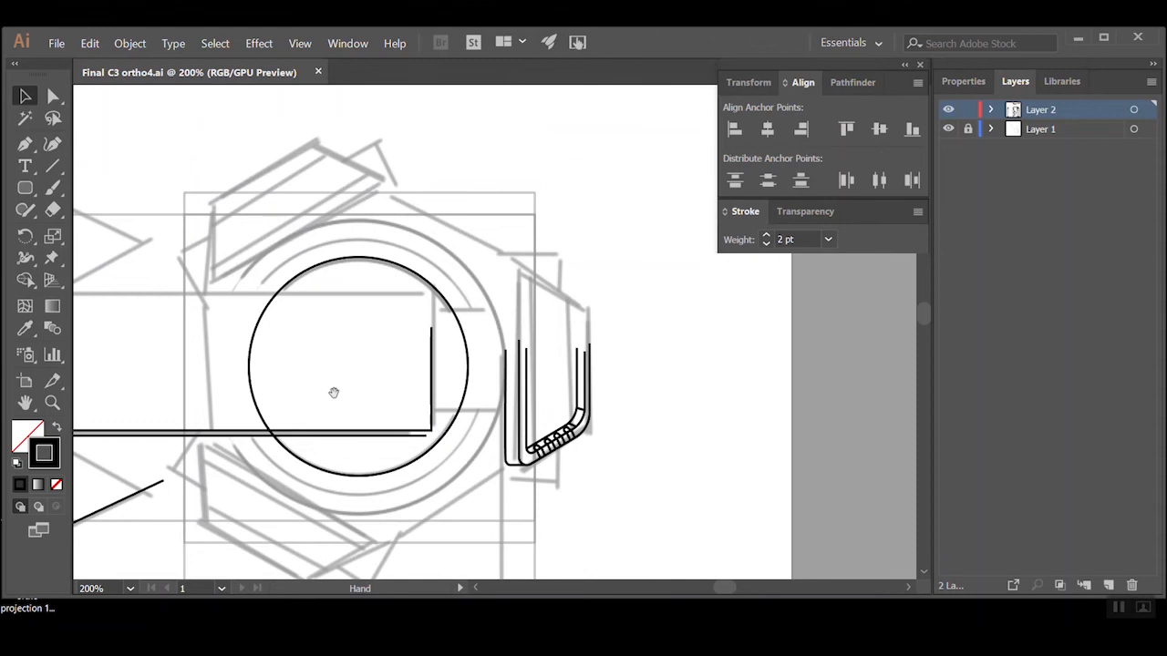
left_click(306, 280, "shift")
left_click_drag(249, 258, 232, 239)
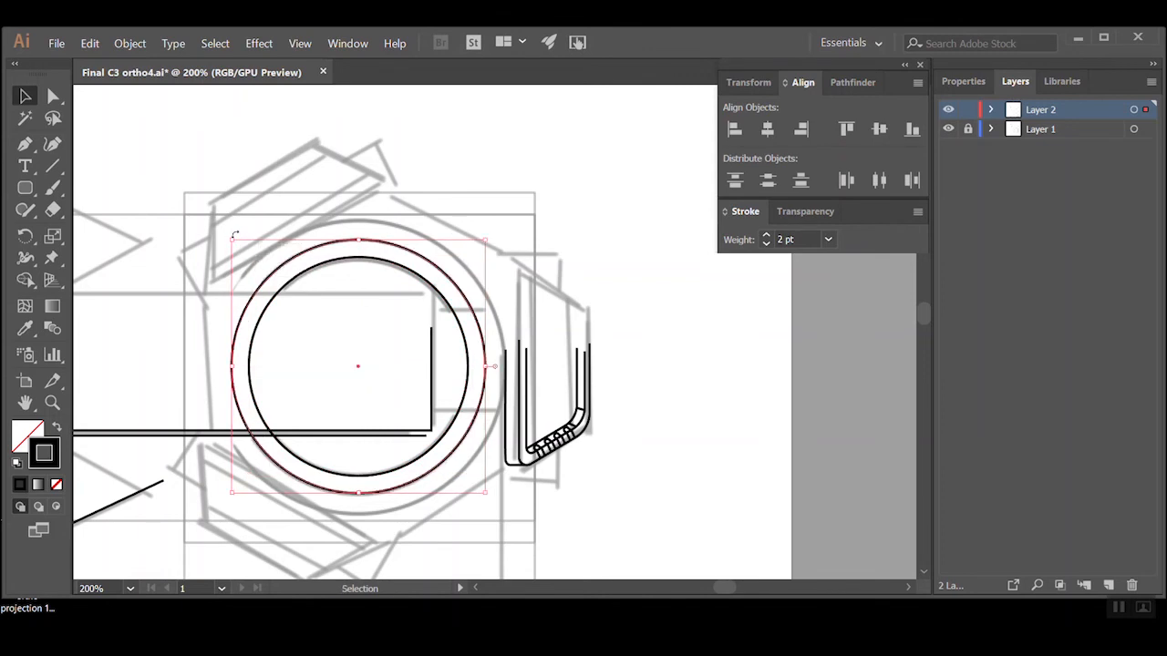
key("ctrl+z")
left_click_drag(247, 256, 213, 222)
Add anchor points to the top view's three concentric circles where the lower horizontal line crosses their left side
scroll(352, 404, "up", 1)
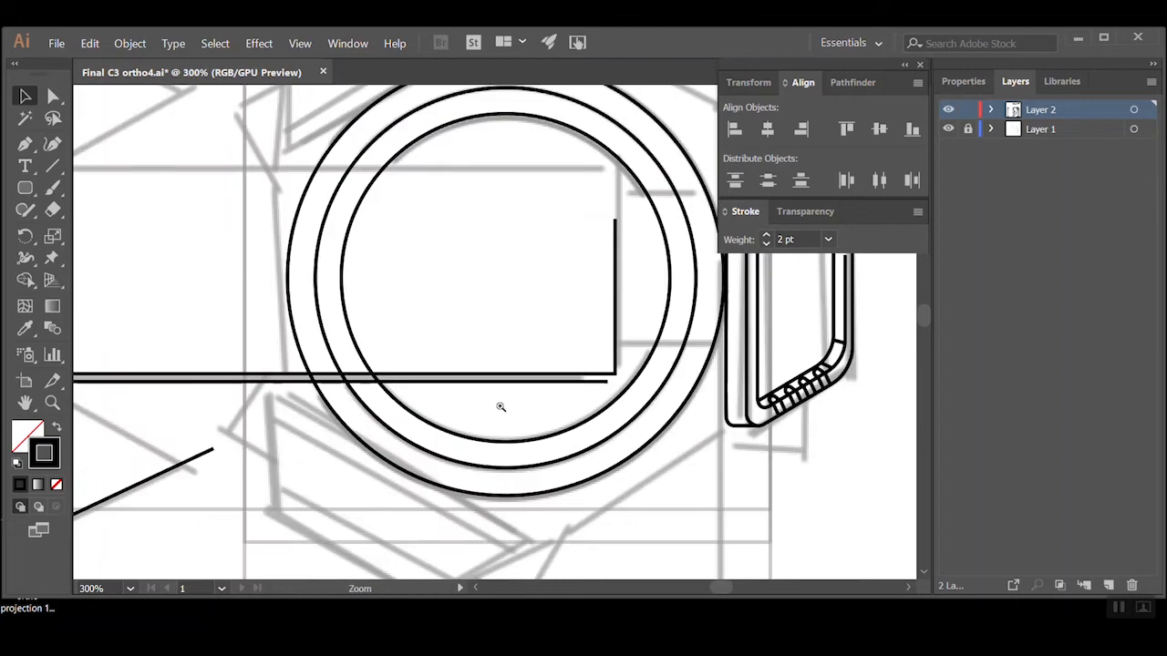
scroll(501, 407, "up", 1)
left_click_drag(314, 304, 364, 384)
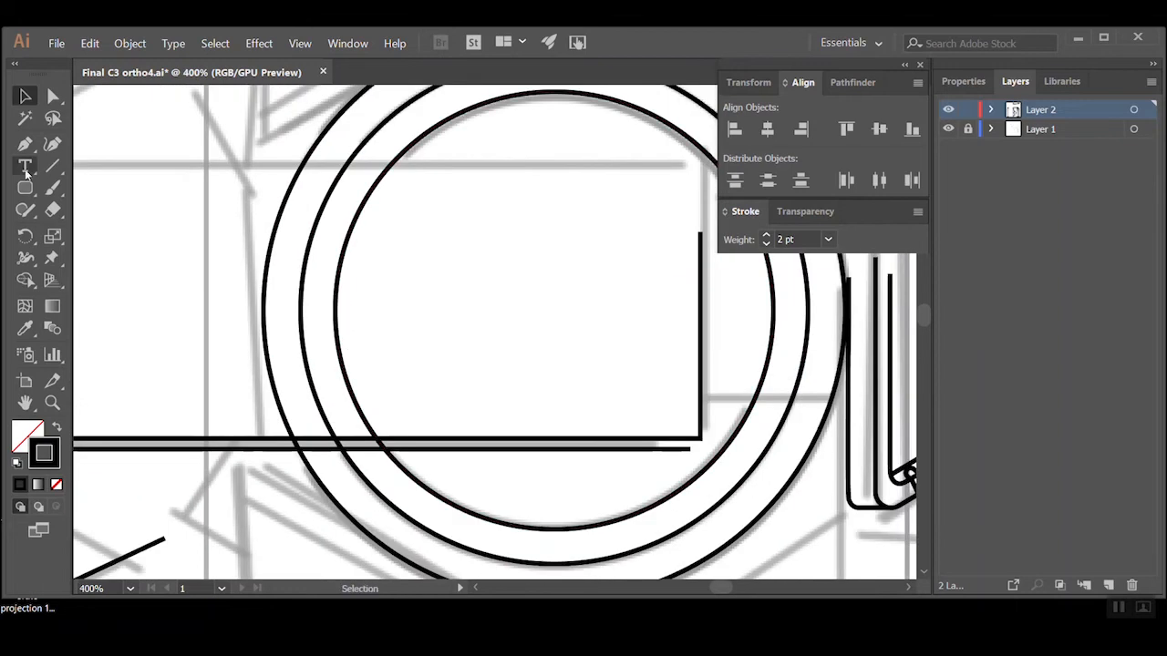
left_click(35, 146)
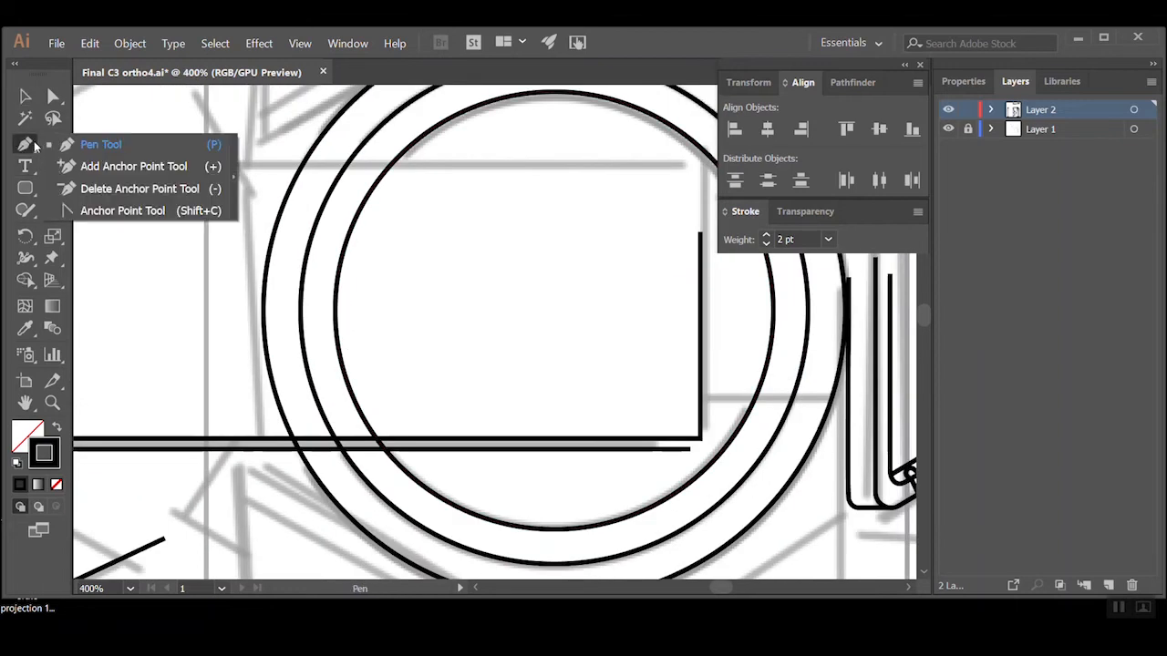
left_click(110, 165)
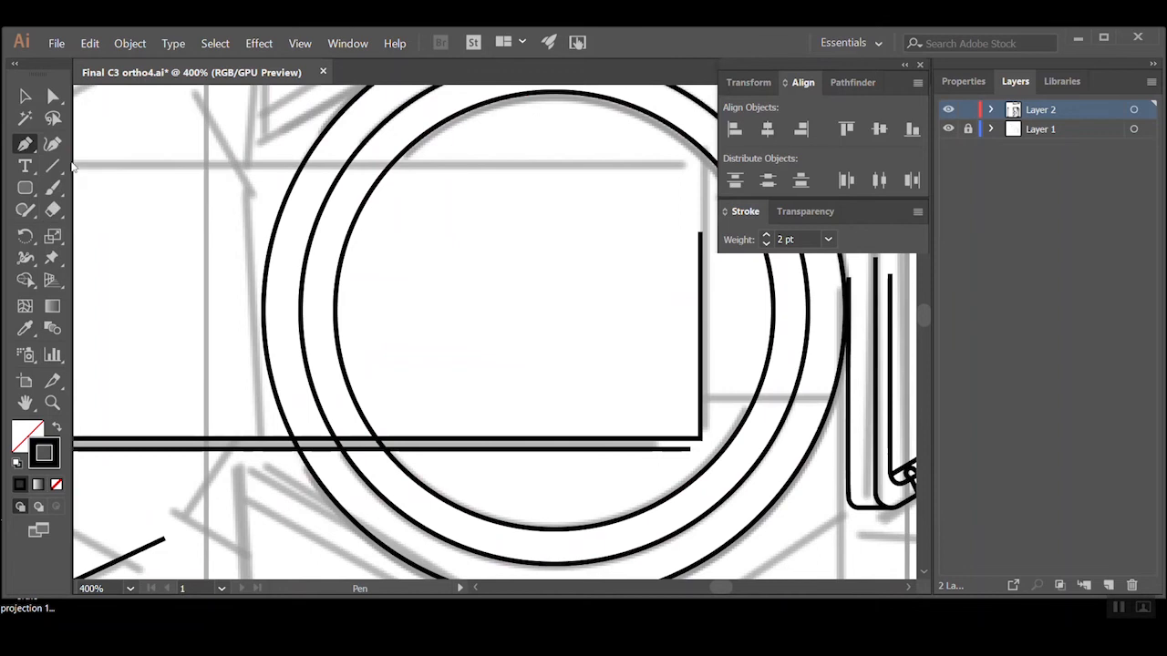
left_click(386, 449)
left_click(350, 449)
left_click(343, 453)
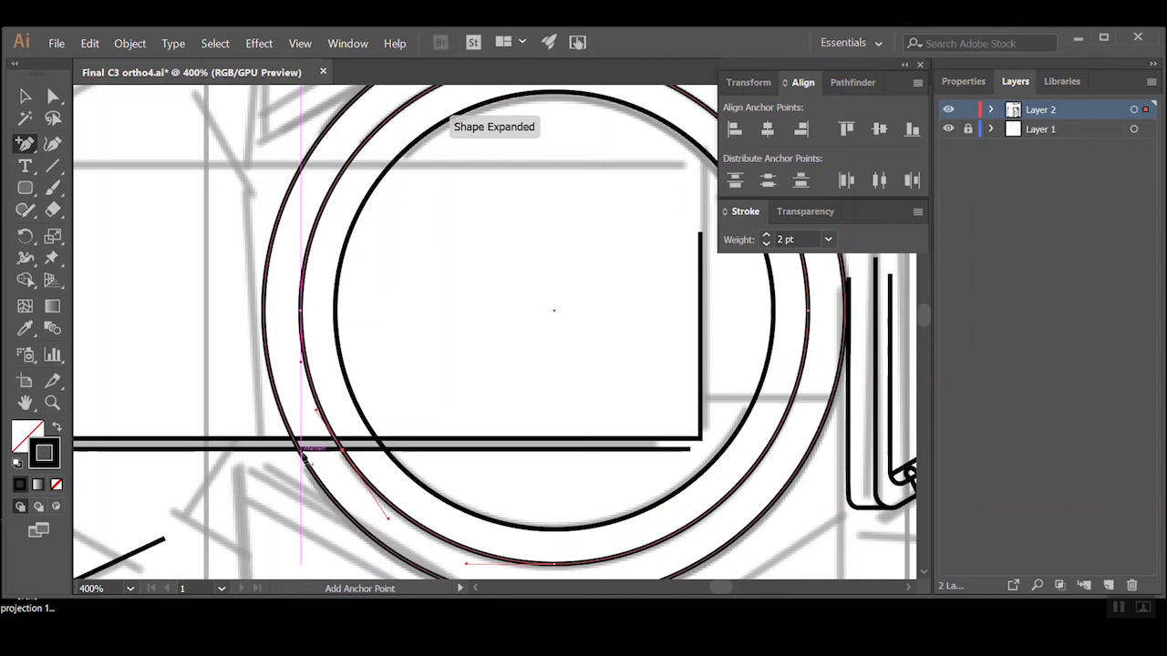
left_click(301, 451)
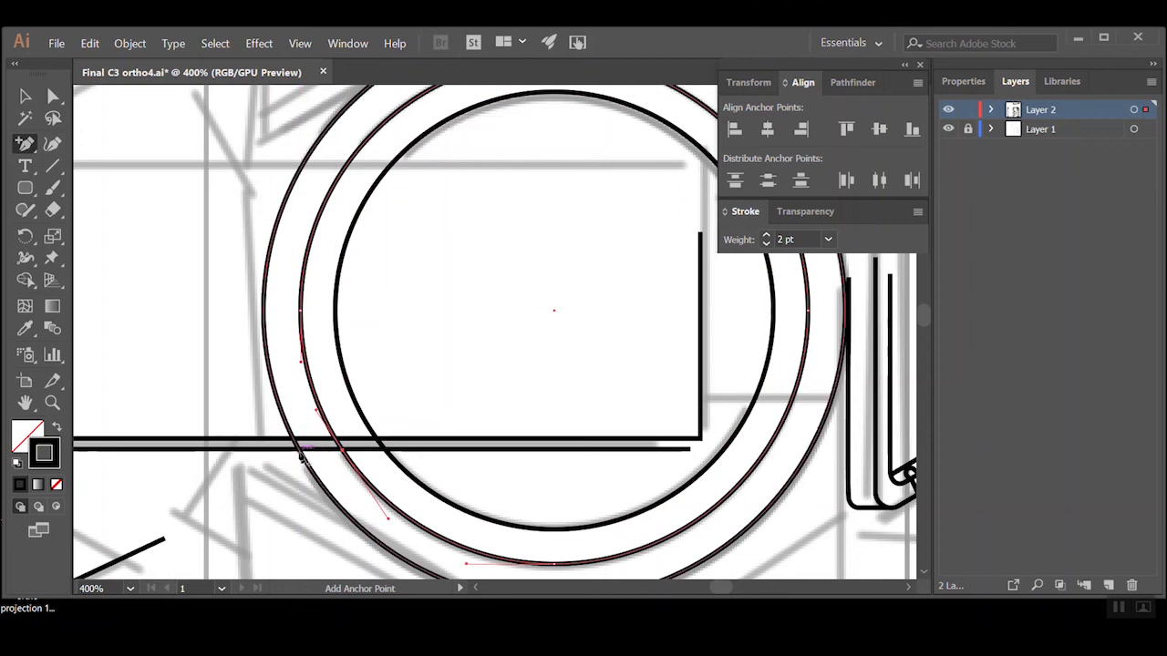
left_click(299, 452)
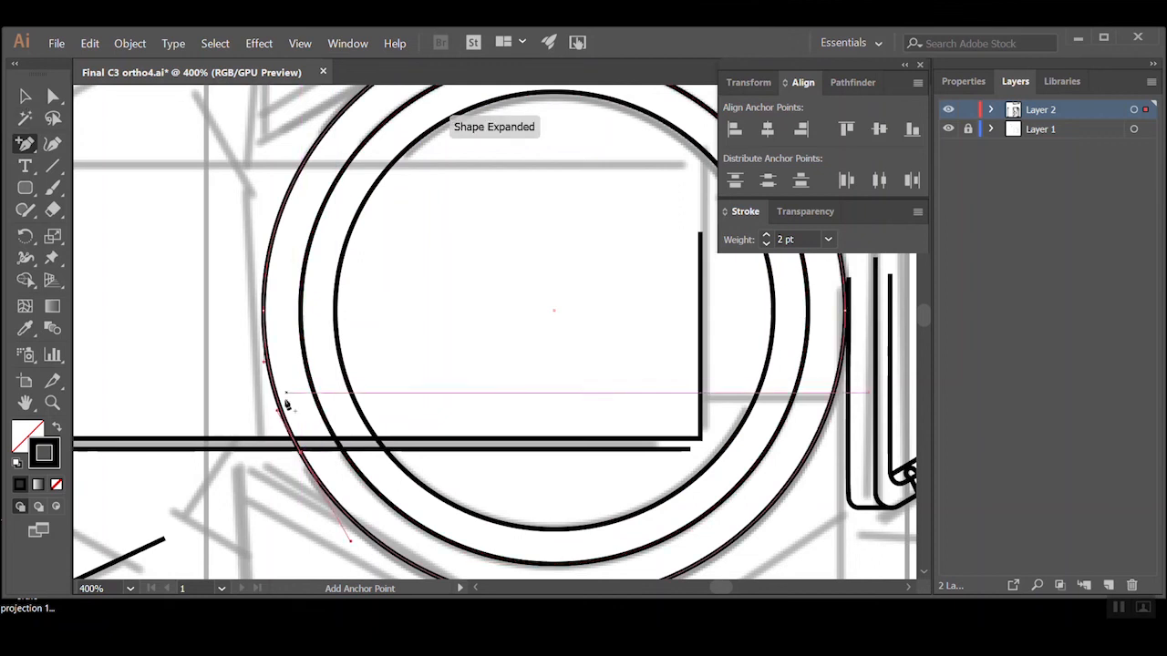
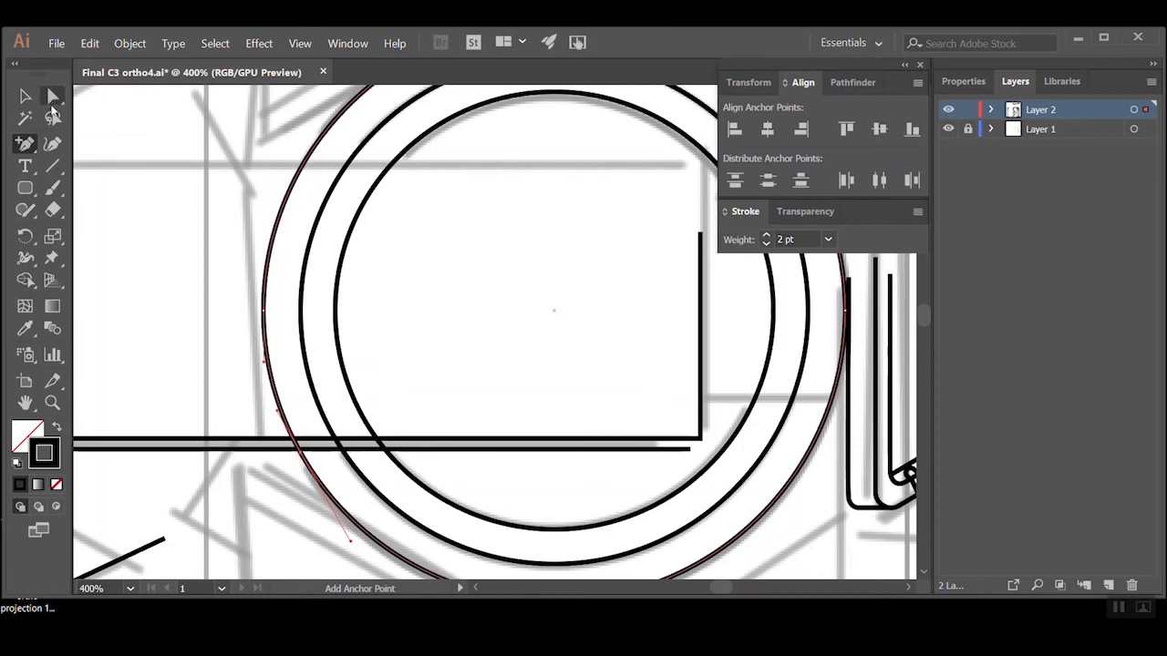
Delete the segments of the top view's three rings between their left anchor points and the lower horizontal line
left_click(53, 97)
left_click(276, 387)
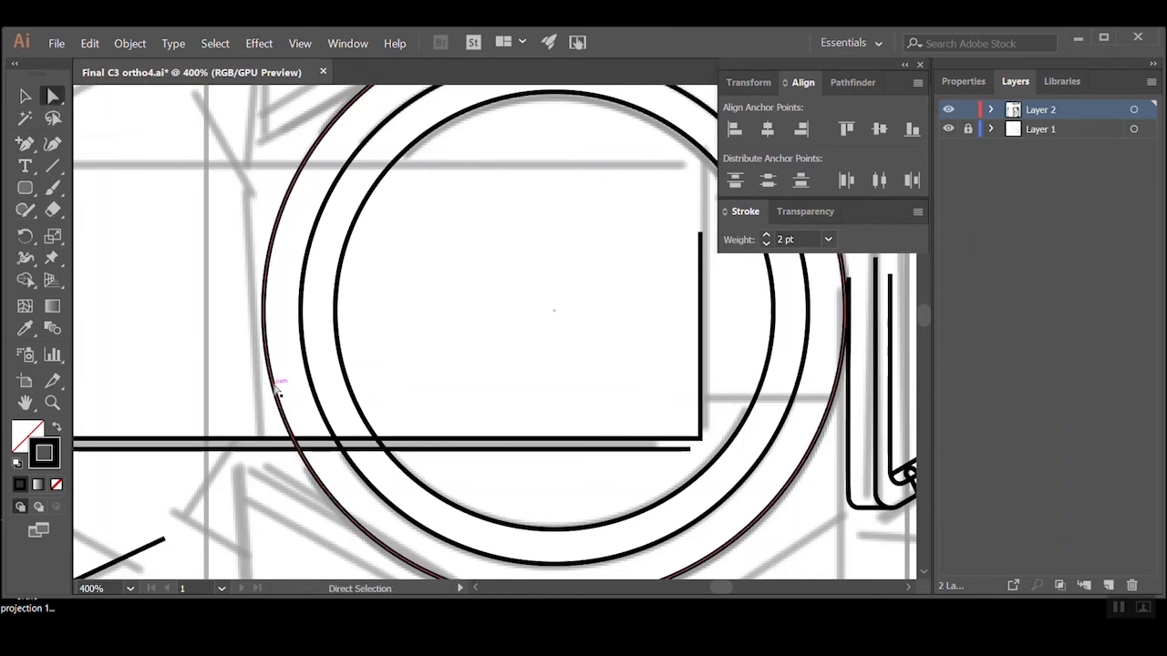
key("Delete")
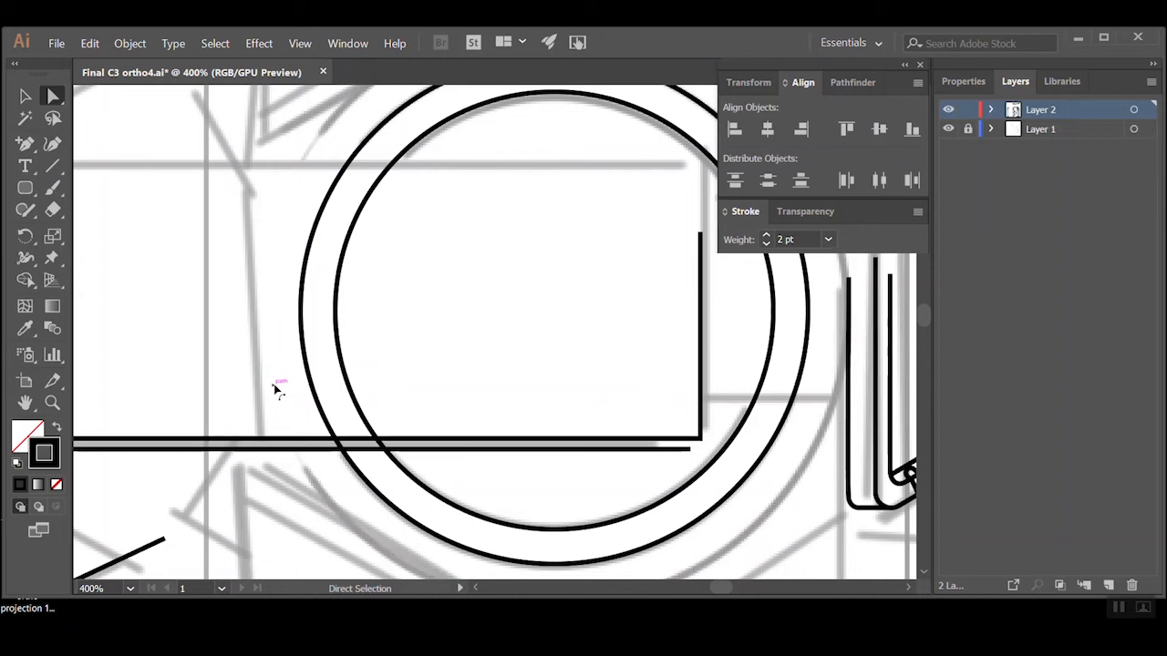
key("ctrl+z")
left_click(310, 384)
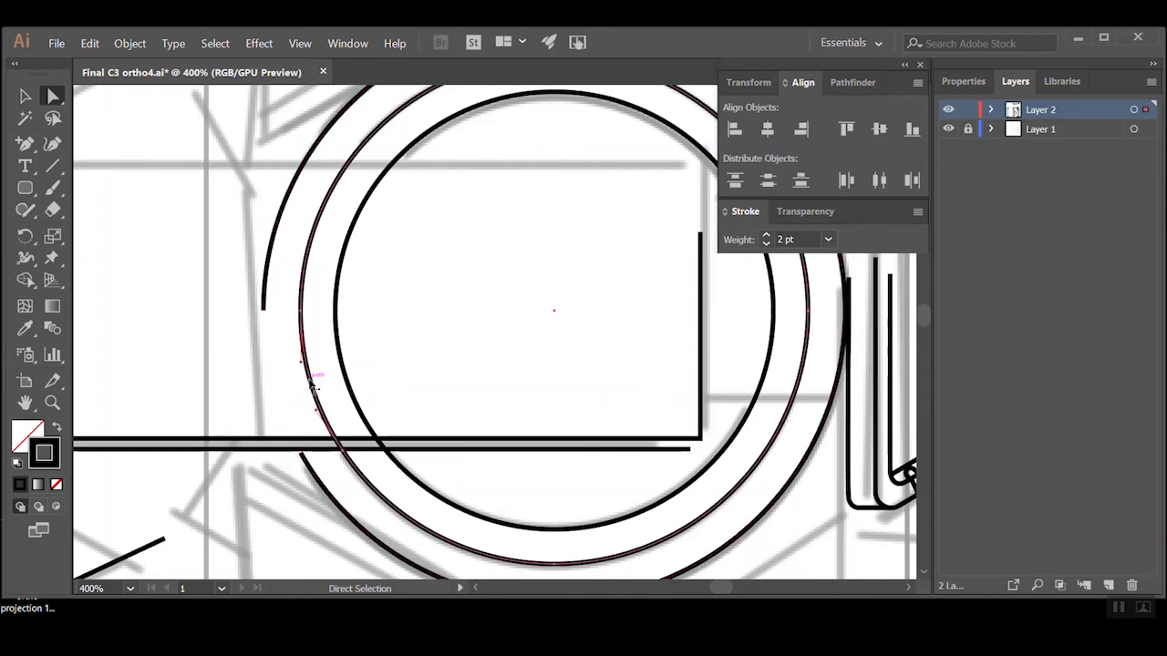
key("Delete")
left_click(345, 385)
key("Delete")
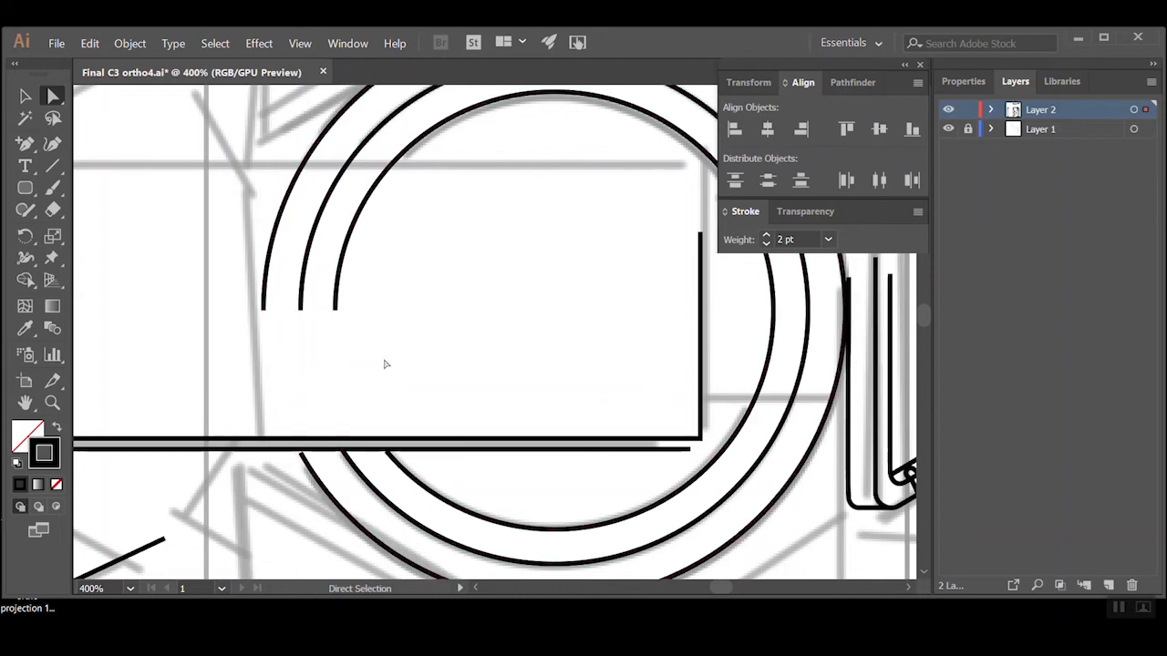
Delete the upper-left and upper-right arcs of the top view's three rings, keeping only their lower arcs
left_click(417, 343, "ctrl+alt")
left_click(537, 343, "ctrl+alt")
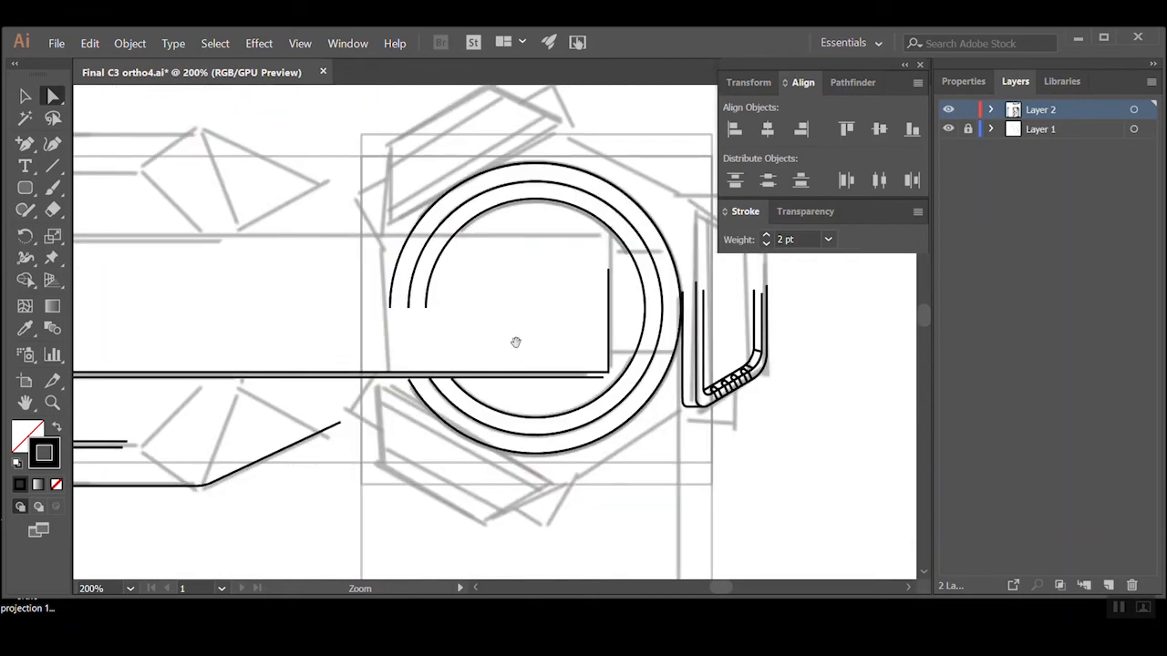
left_click_drag(469, 334, 444, 439)
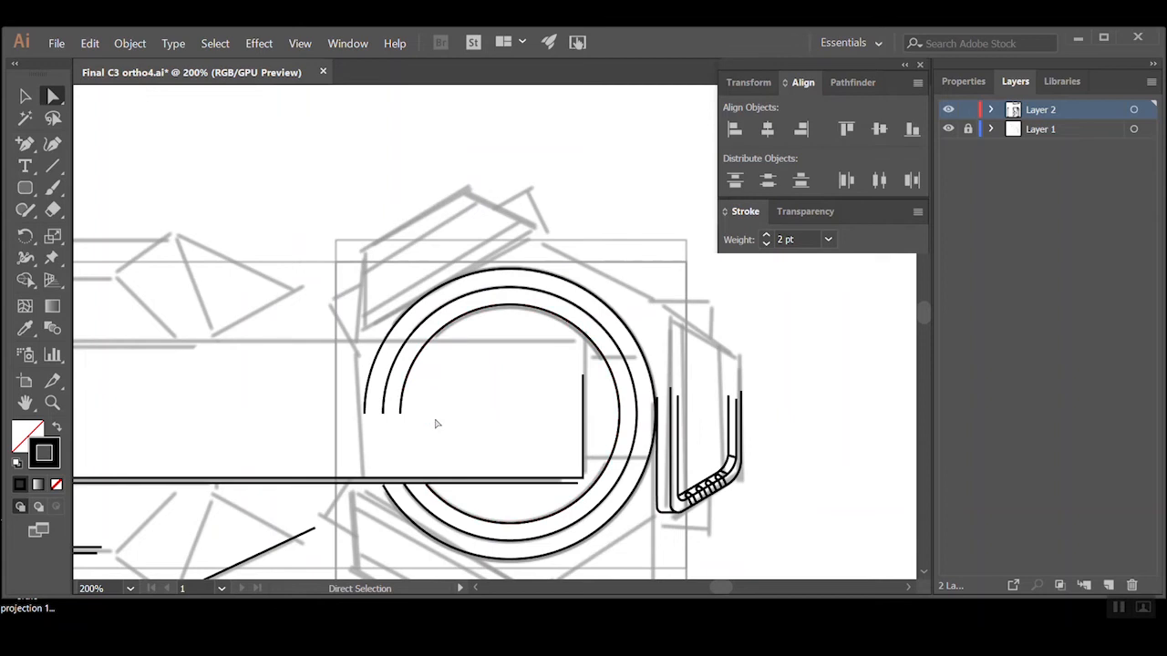
left_click_drag(433, 437, 320, 387)
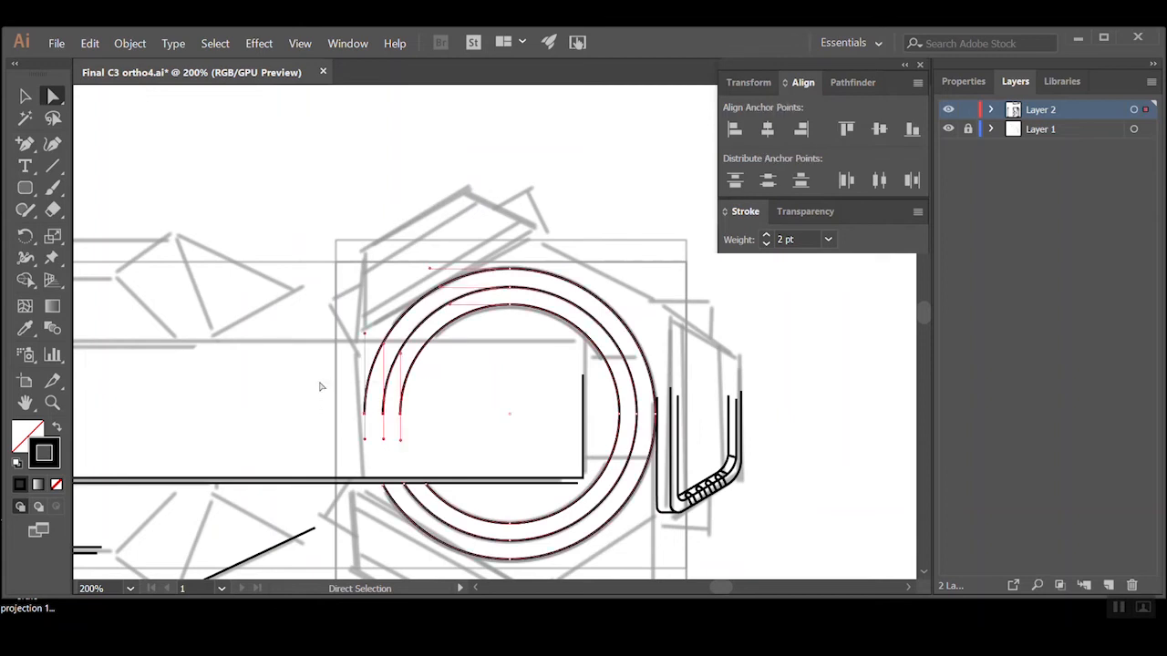
key("Delete")
left_click_drag(540, 240, 496, 318)
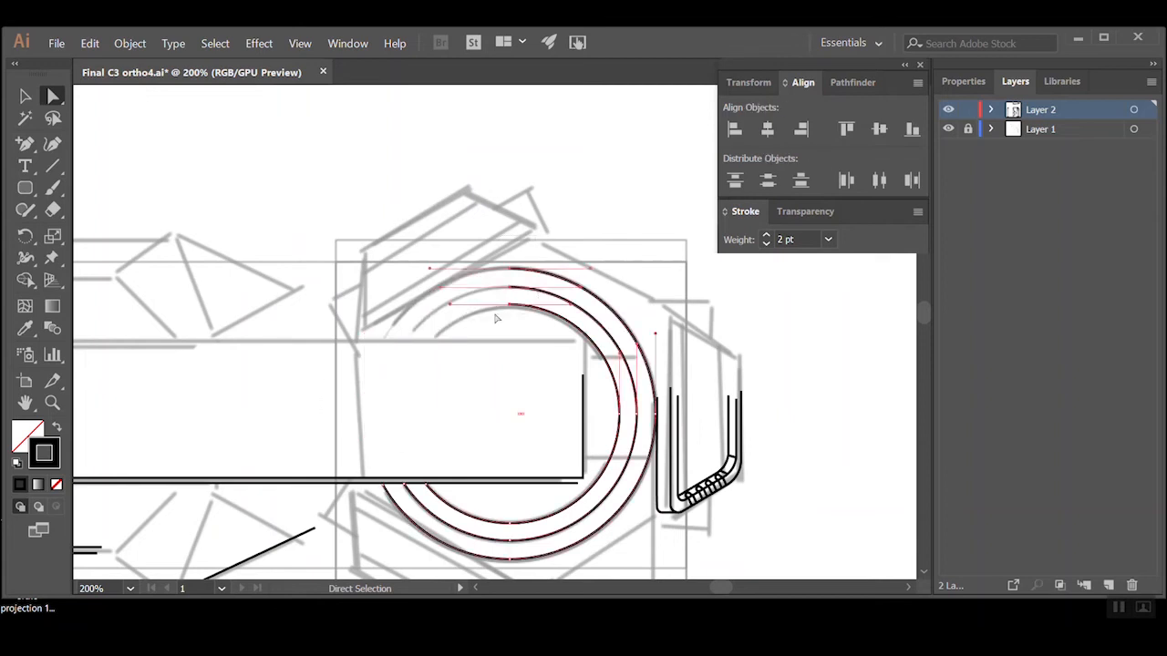
key("Delete")
left_click(503, 343)
left_click(506, 349, "ctrl+alt")
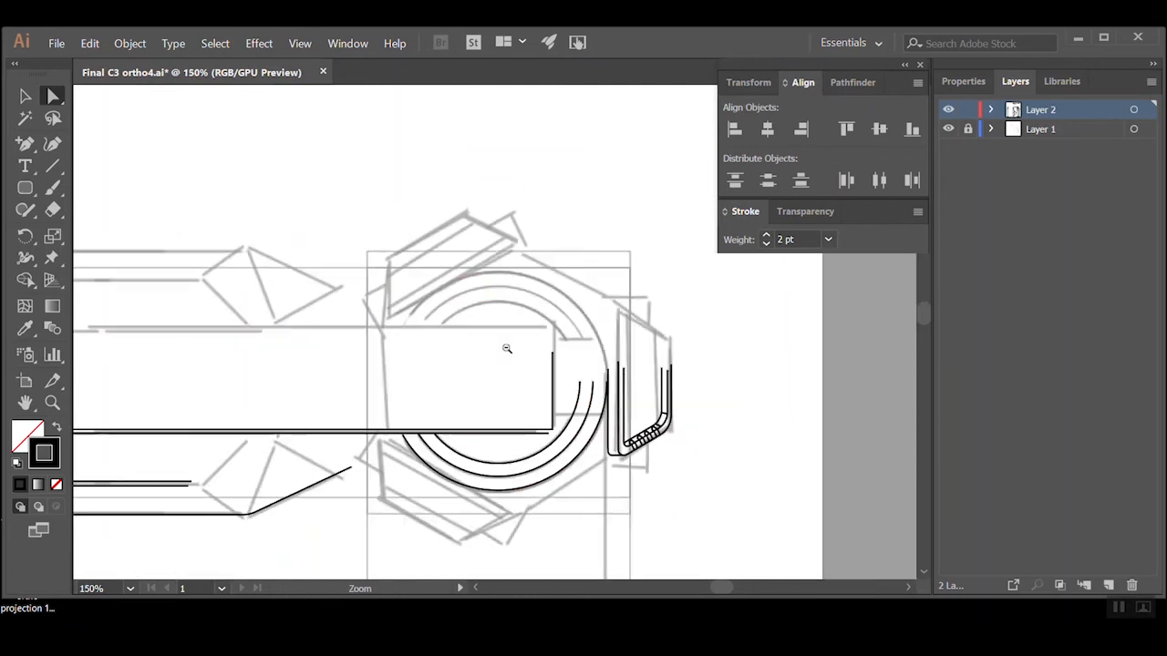
left_click(503, 347, "ctrl+alt")
left_click(402, 394, "ctrl+alt")
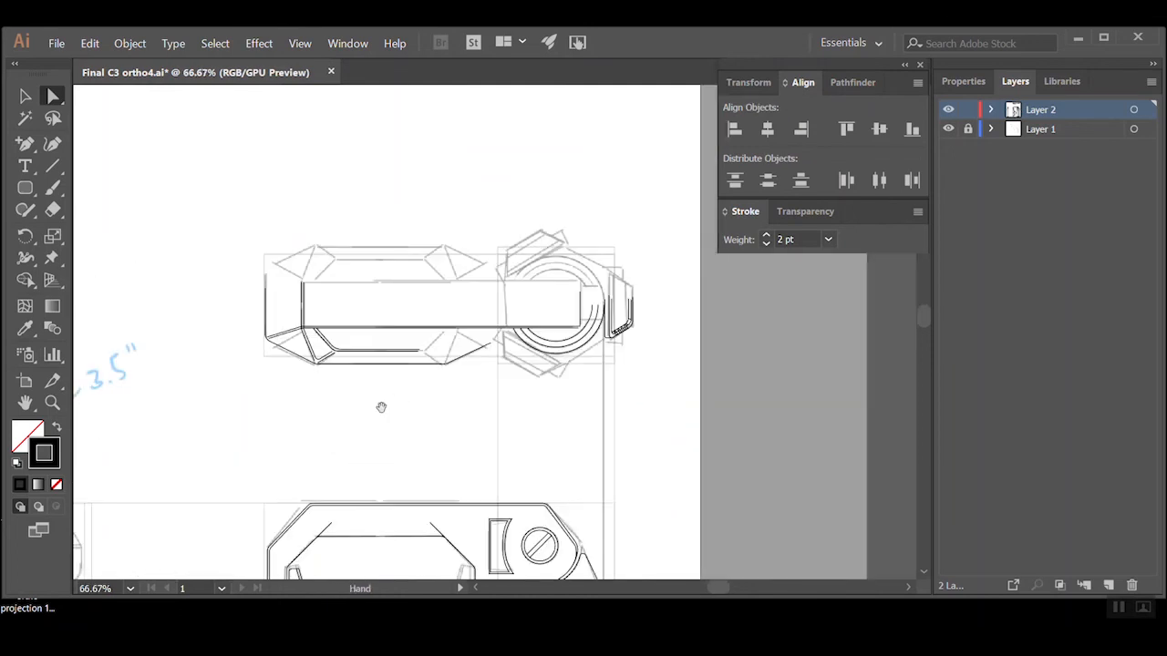
left_click_drag(381, 406, 518, 406)
left_click_drag(432, 430, 372, 119)
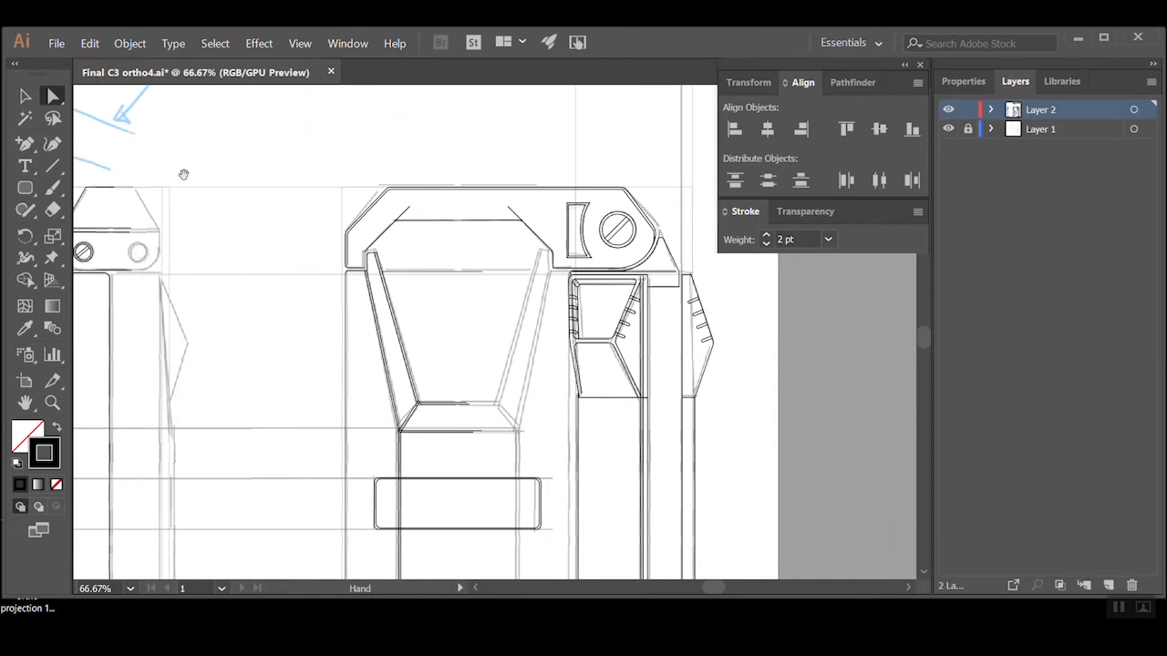
key("v")
left_click(442, 330)
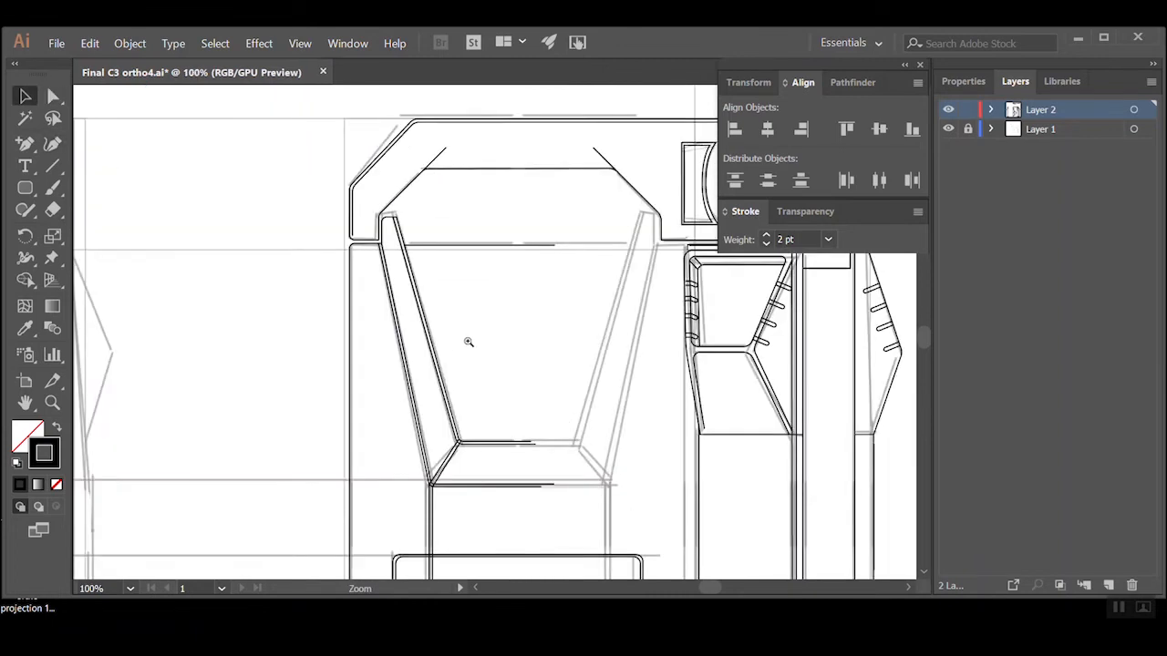
left_click(469, 340)
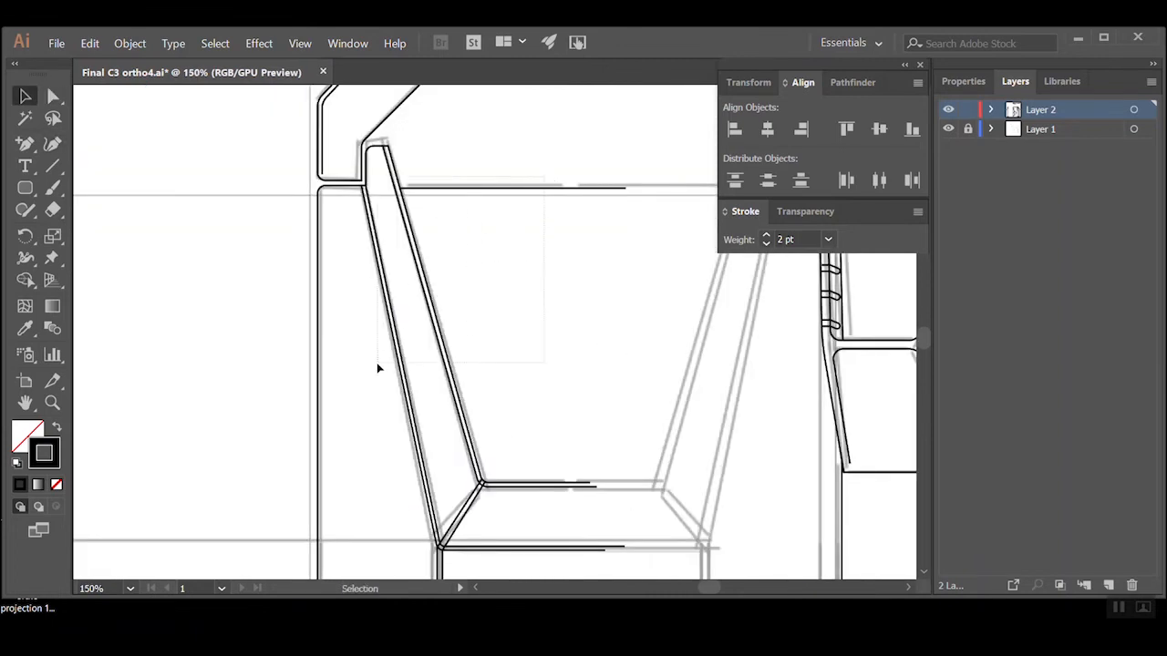
left_click_drag(369, 373, 365, 383)
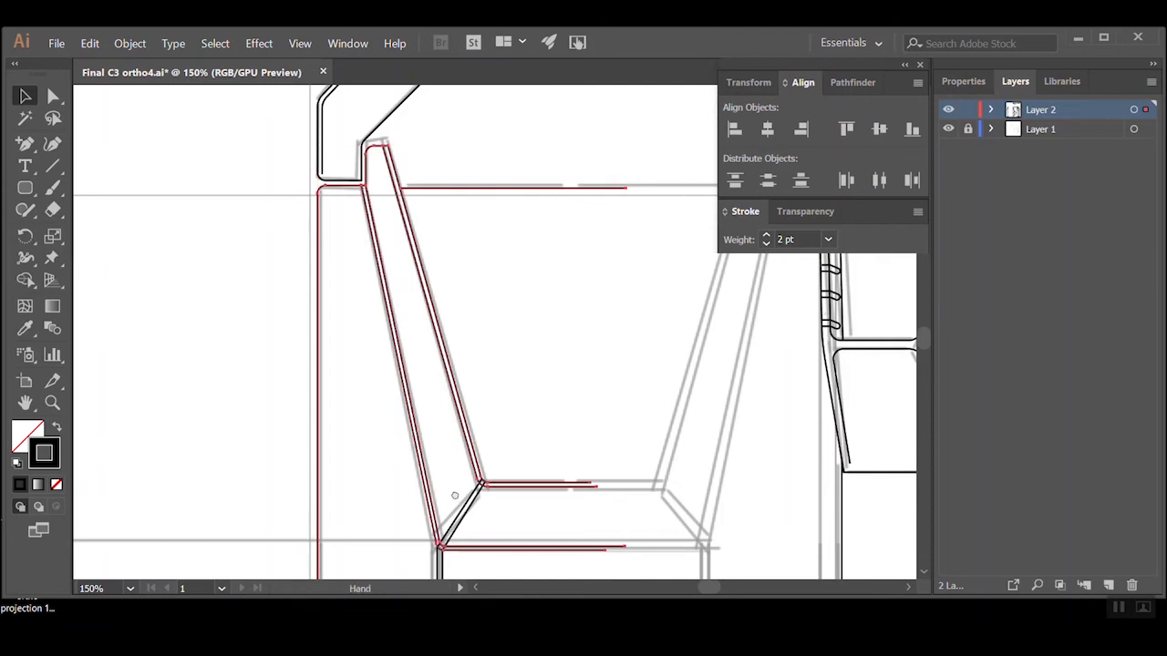
left_click_drag(456, 490, 436, 353)
left_click(437, 370, "shift")
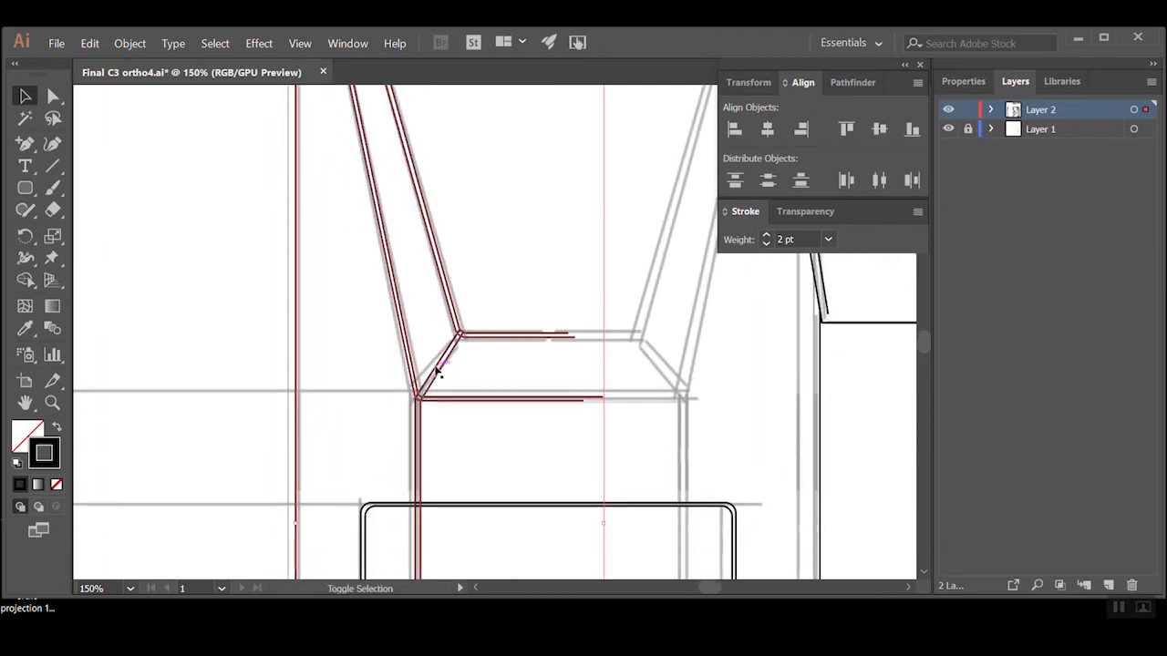
left_click(479, 451)
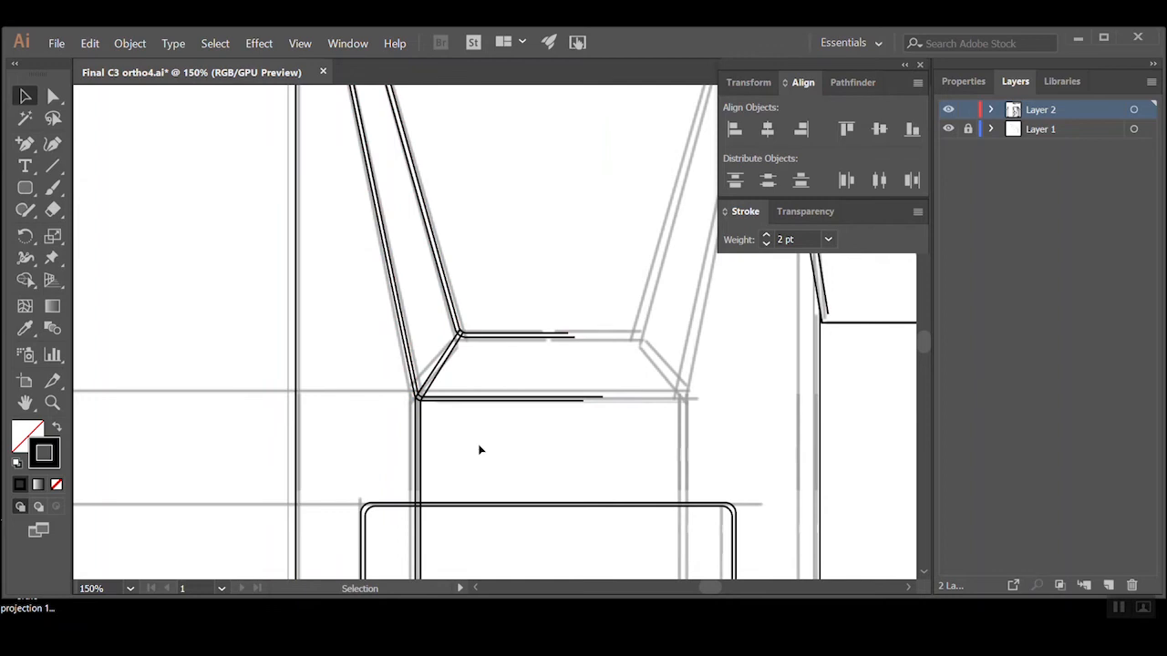
Duplicate Layer 2 and hide the original layer
left_click_drag(1053, 113, 1049, 102)
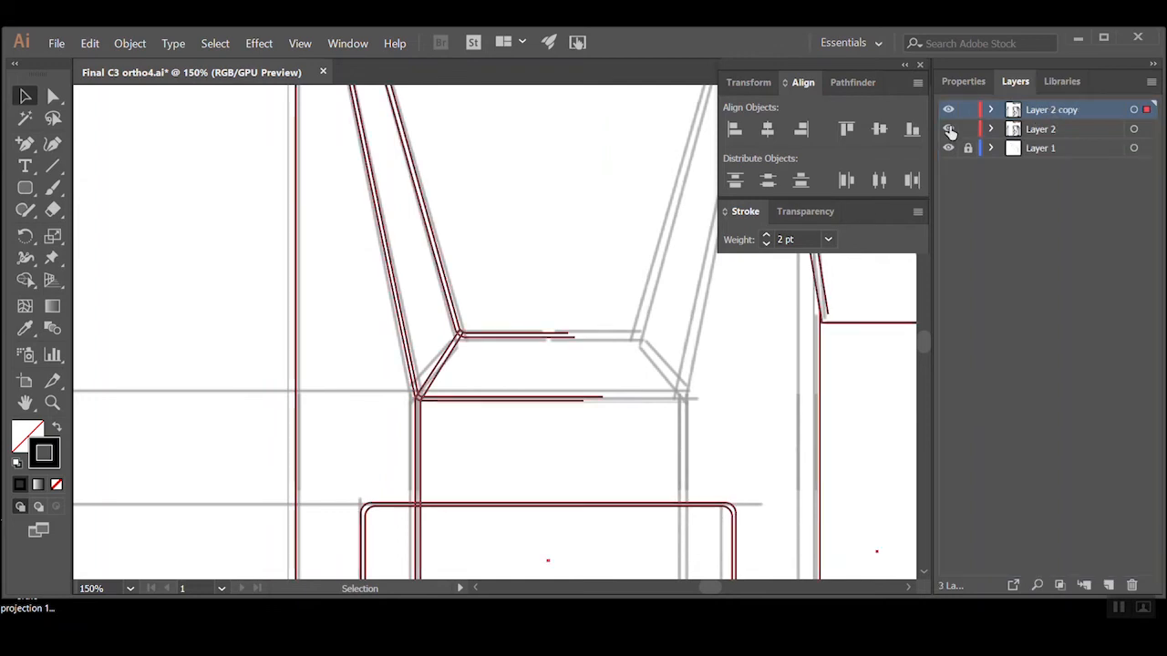
left_click(949, 129)
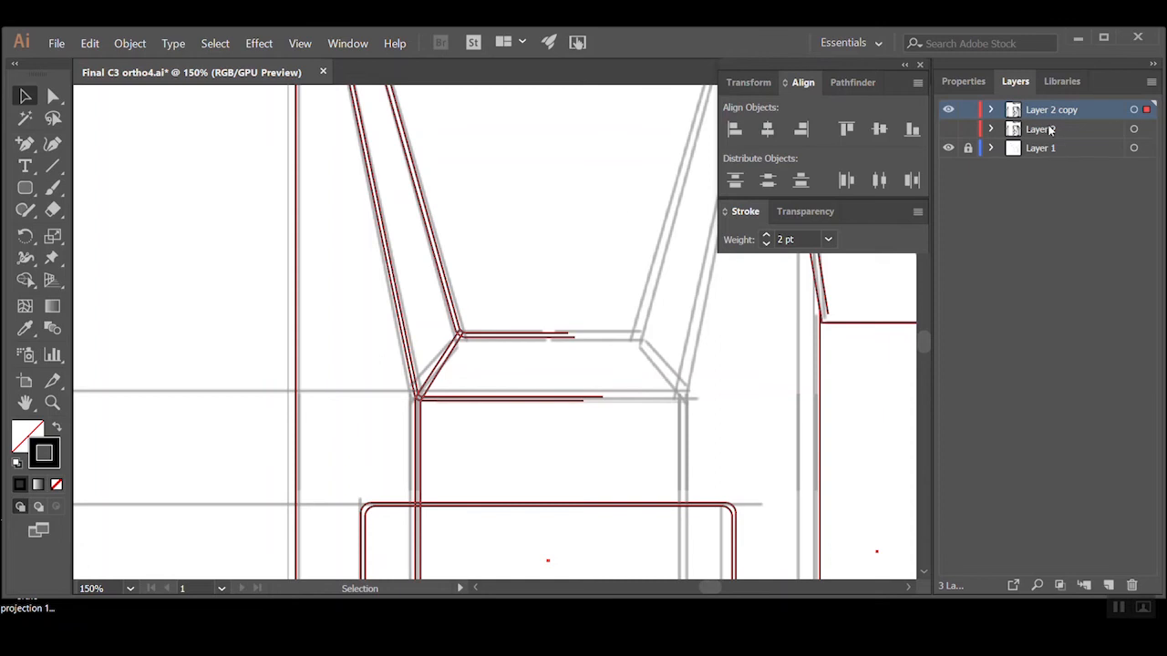
left_click(597, 254)
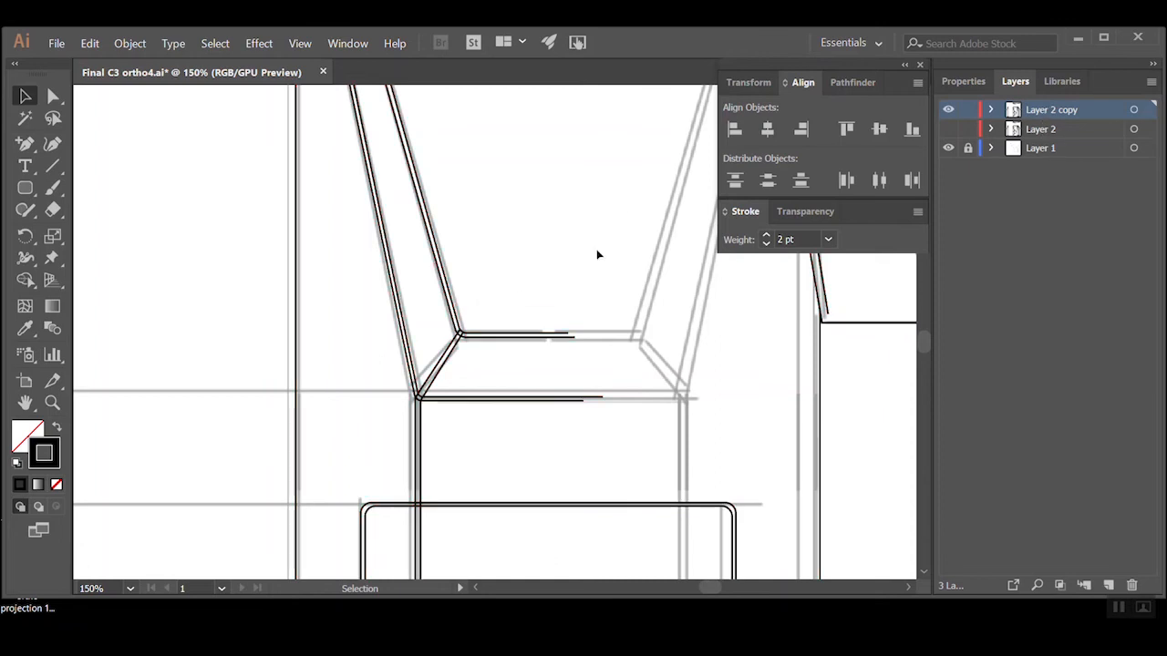
Select all the linework of the front view body's left half, from upper arm to lower corner, and group it
left_click(386, 301, "ctrl+alt")
left_click_drag(511, 348, 448, 376)
left_click_drag(581, 168, 408, 450)
scroll(442, 306, "down", 5)
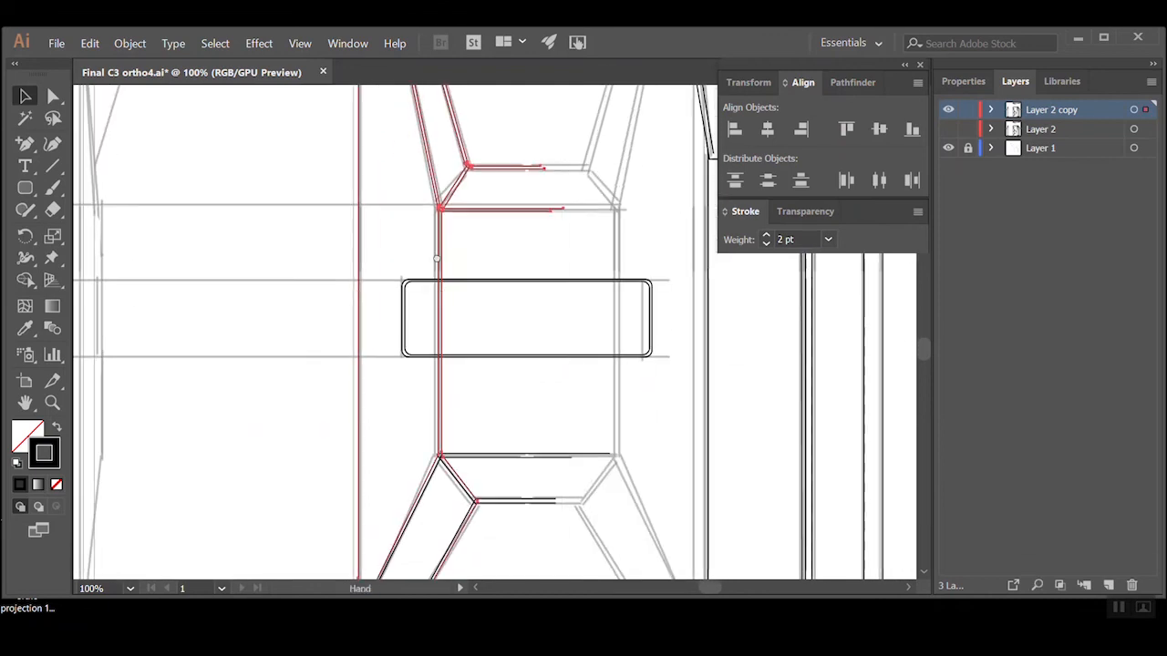
left_click_drag(495, 430, 489, 319)
left_click_drag(591, 321, 511, 424)
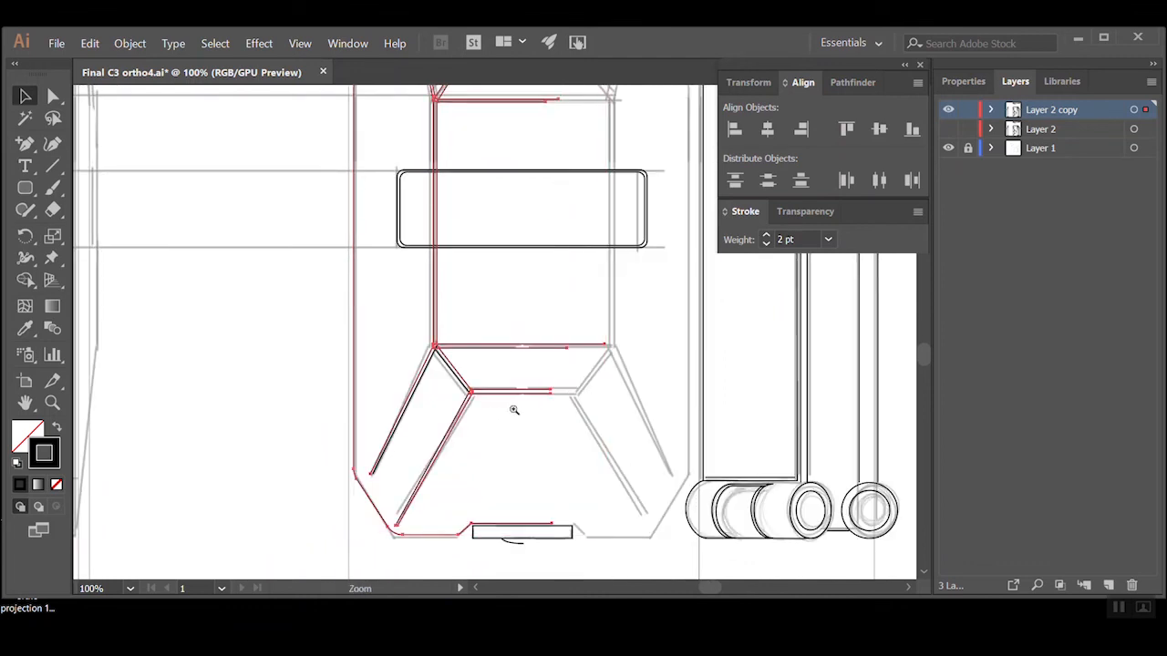
left_click(514, 410)
left_click(451, 313)
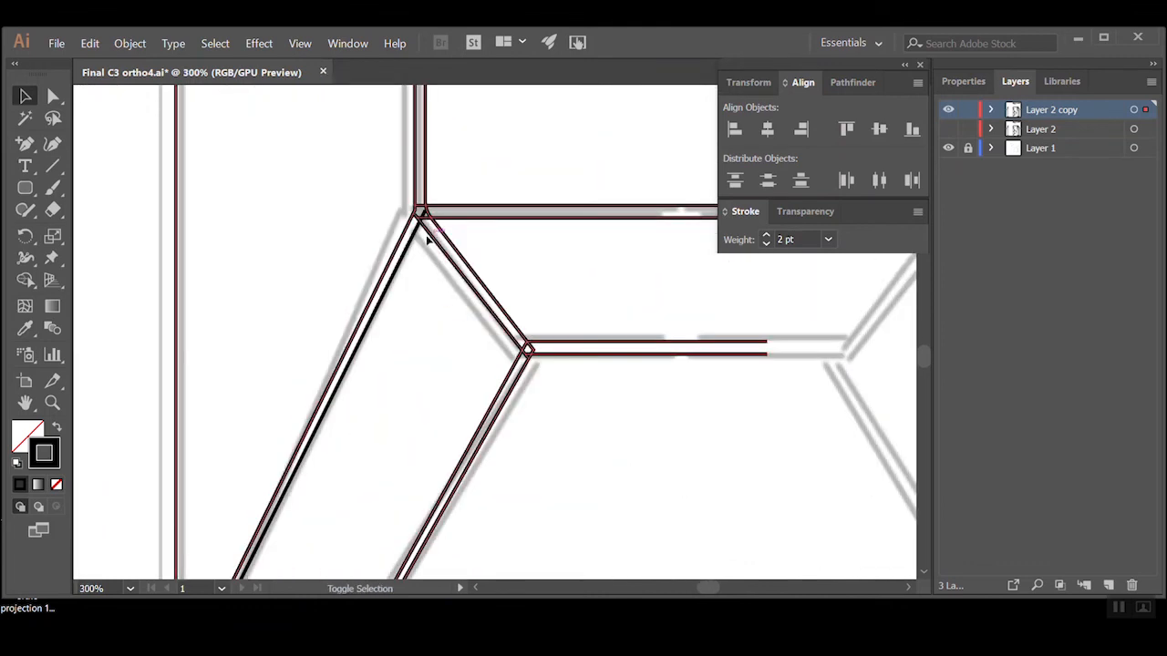
left_click(409, 252, "shift")
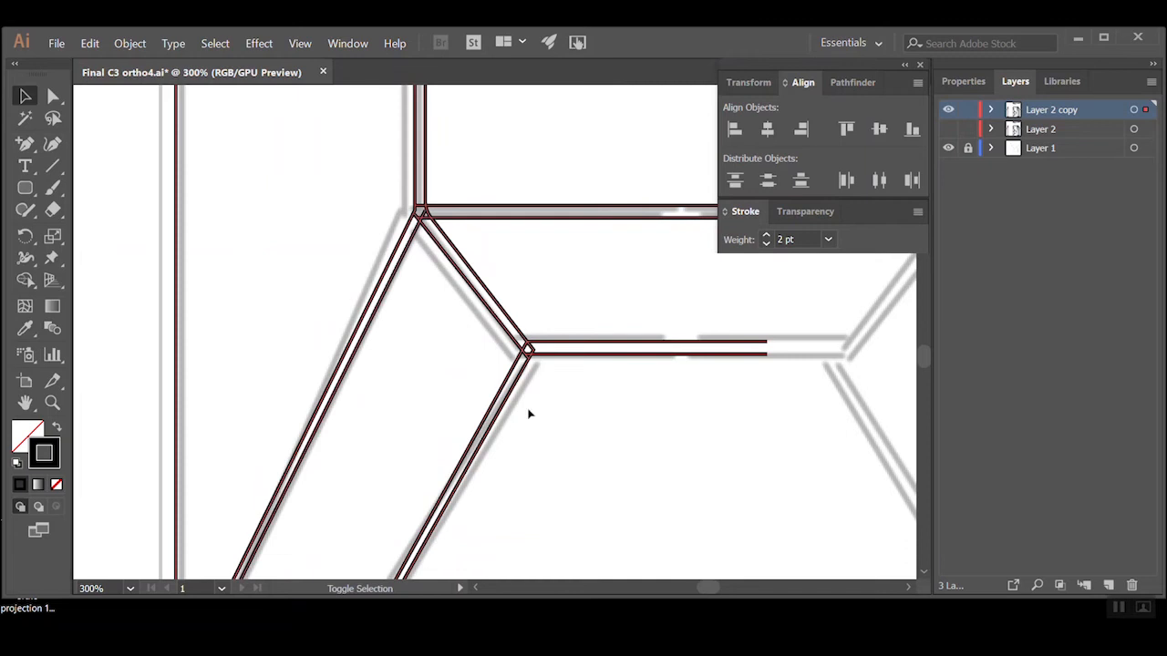
left_click(601, 482, "ctrl+alt")
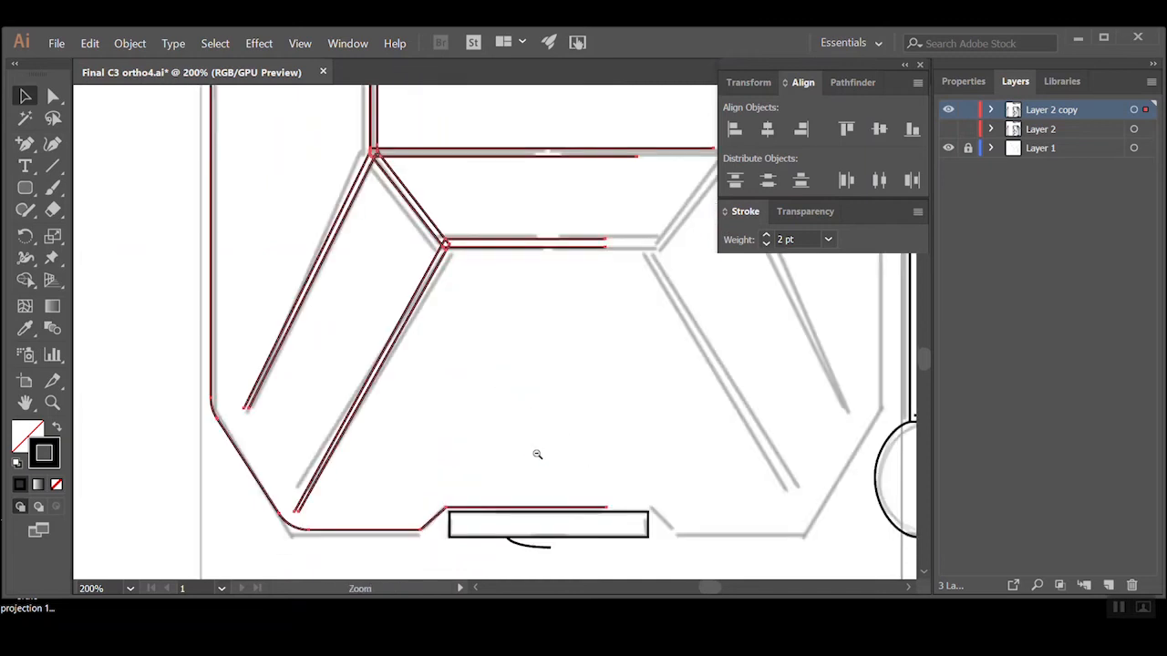
left_click(539, 432, "ctrl+alt")
left_click(512, 335, "ctrl+alt")
left_click(498, 295, "ctrl+alt")
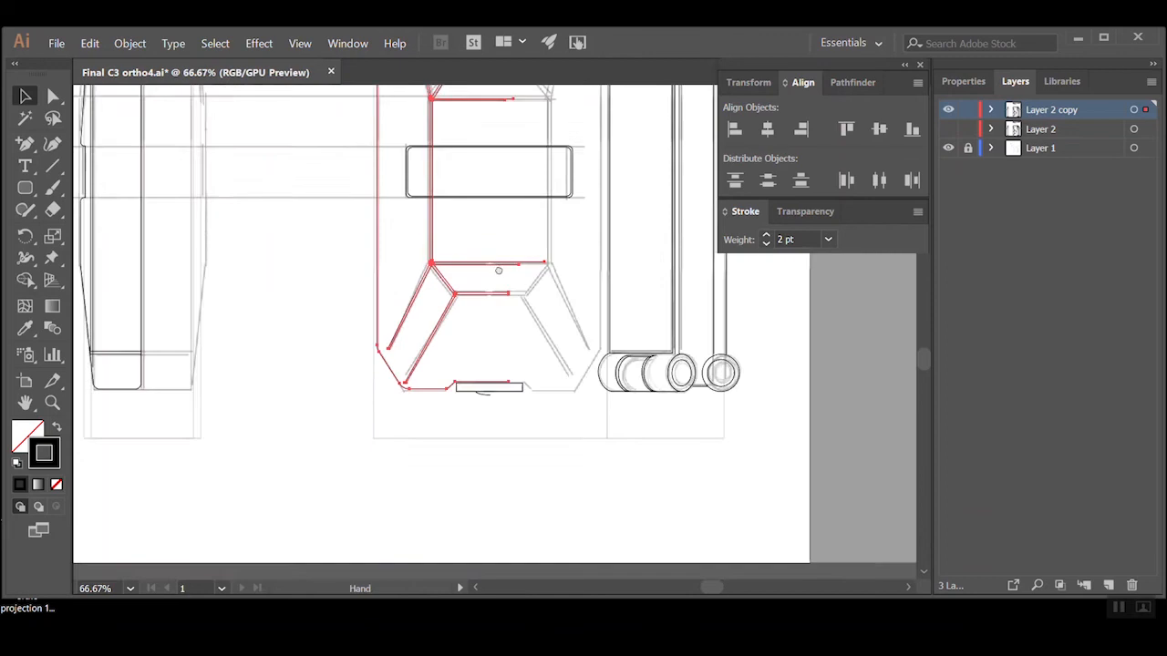
left_click(525, 354, "ctrl+alt")
left_click_drag(525, 354, 546, 388)
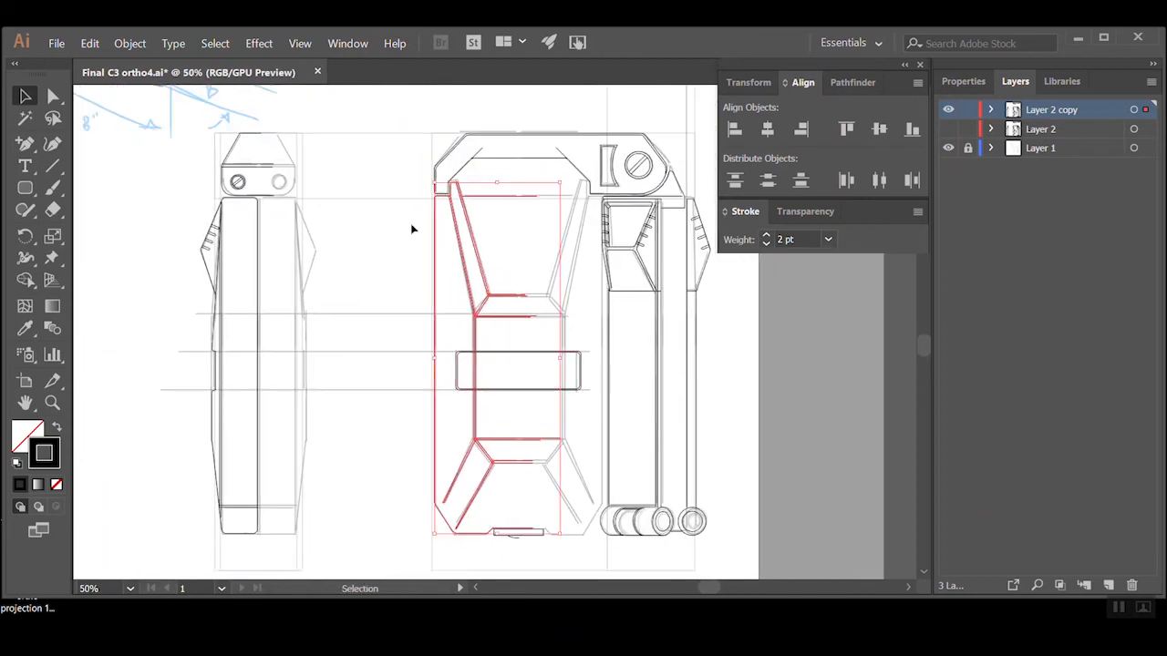
left_click(129, 43)
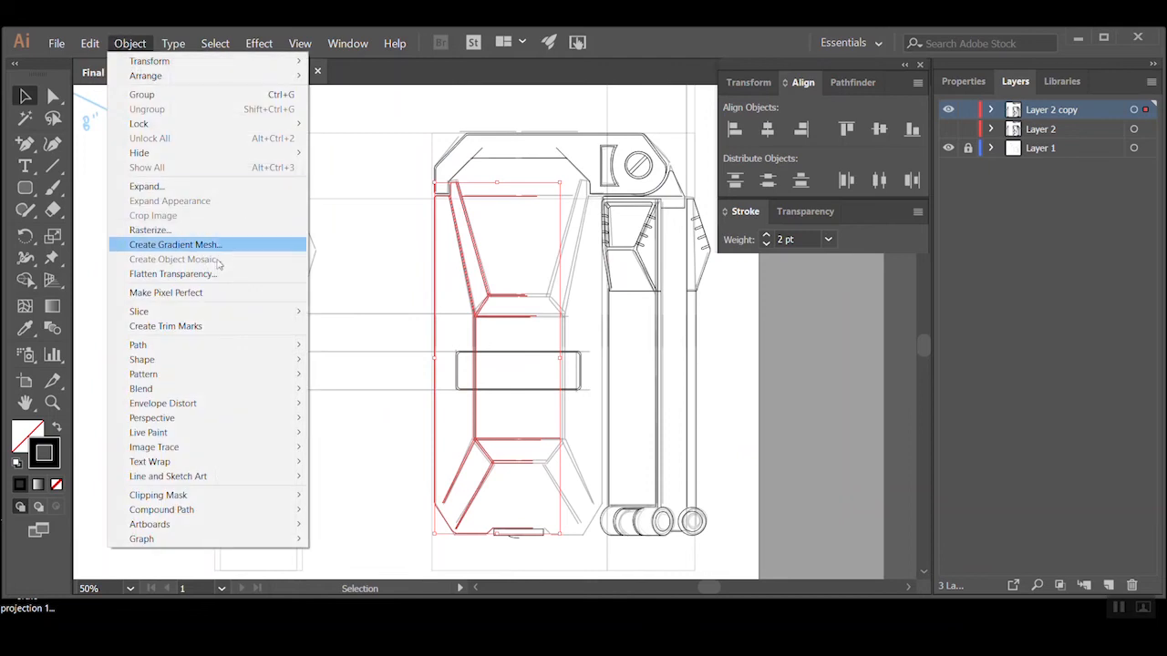
left_click(183, 95)
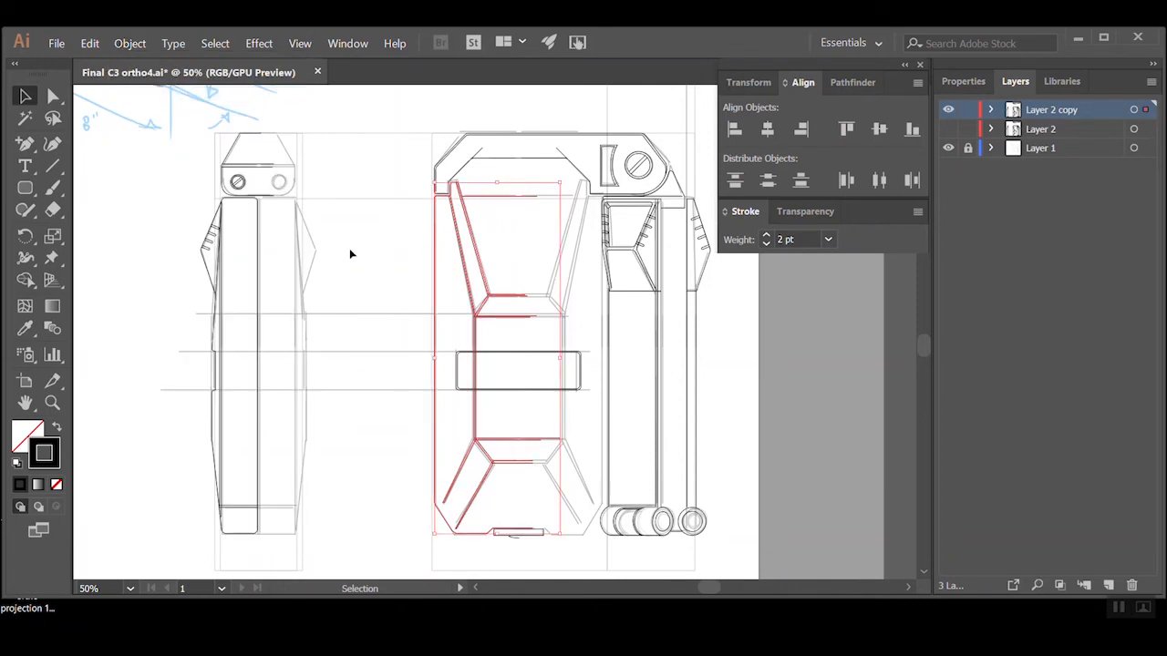
Place a copy of the grouped left half beside the front view and reflect it across the vertical axis
left_click_drag(435, 305, 346, 293)
left_click(371, 160)
left_click(346, 222)
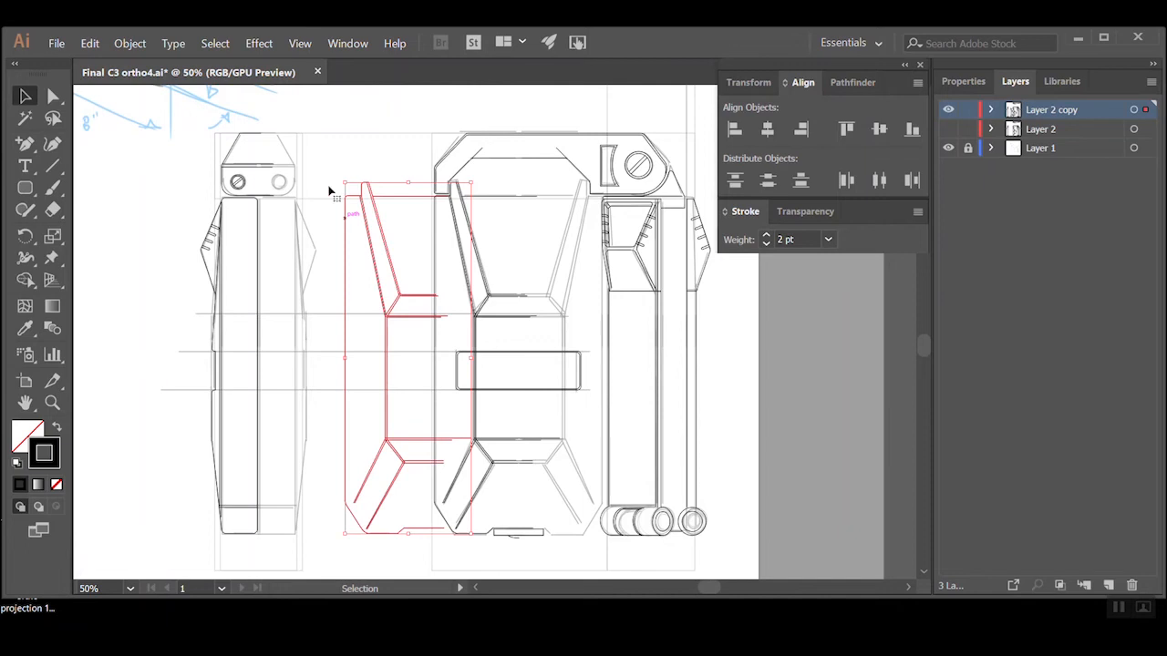
left_click(128, 43)
mouse_move(151, 61)
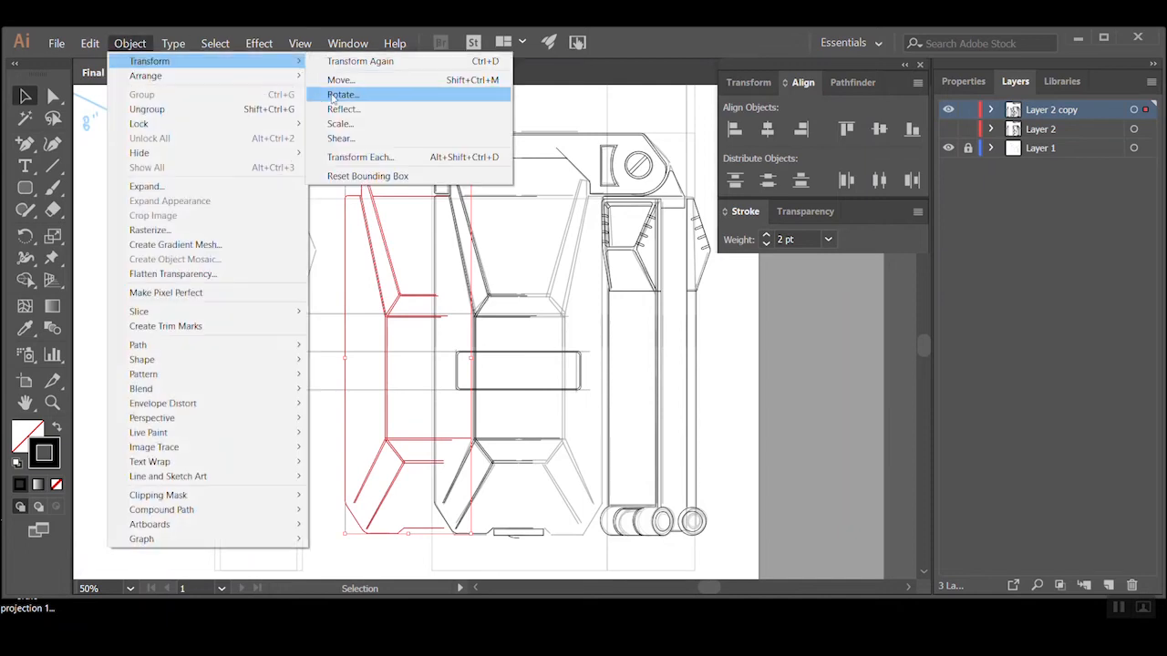
left_click(343, 110)
left_click(500, 271)
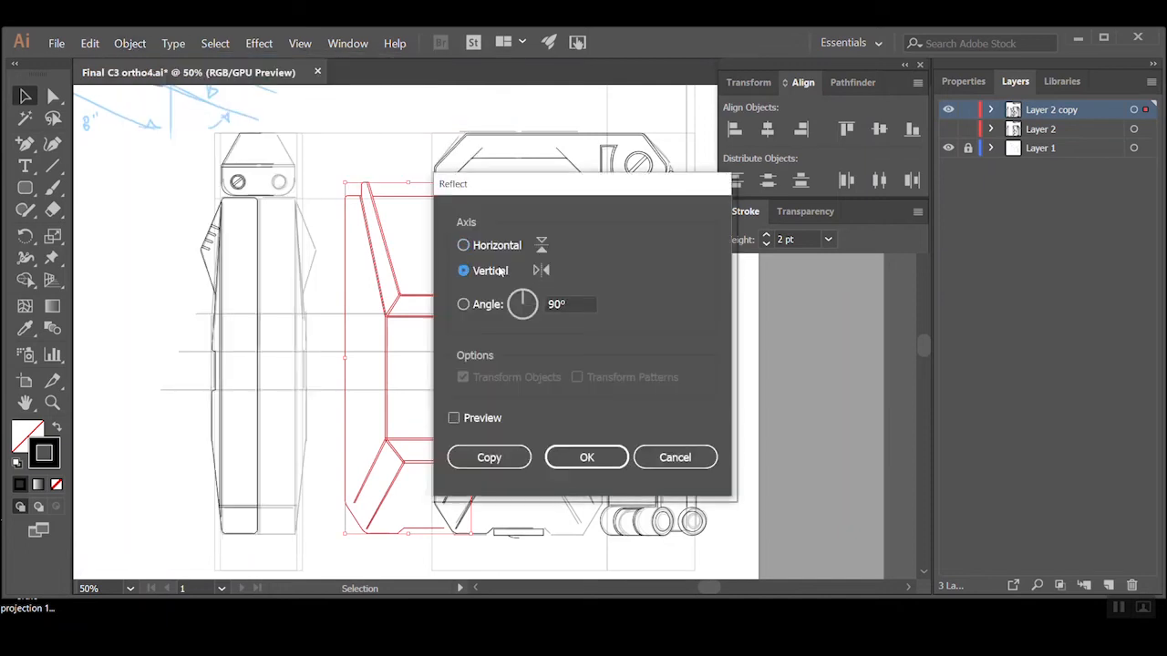
left_click(586, 457)
Move the mirrored group onto the sketched right half of the front view body
left_click_drag(390, 319, 522, 321)
left_click(384, 479)
left_click(541, 281, "ctrl")
left_click(495, 256, "ctrl")
left_click(486, 287, "ctrl")
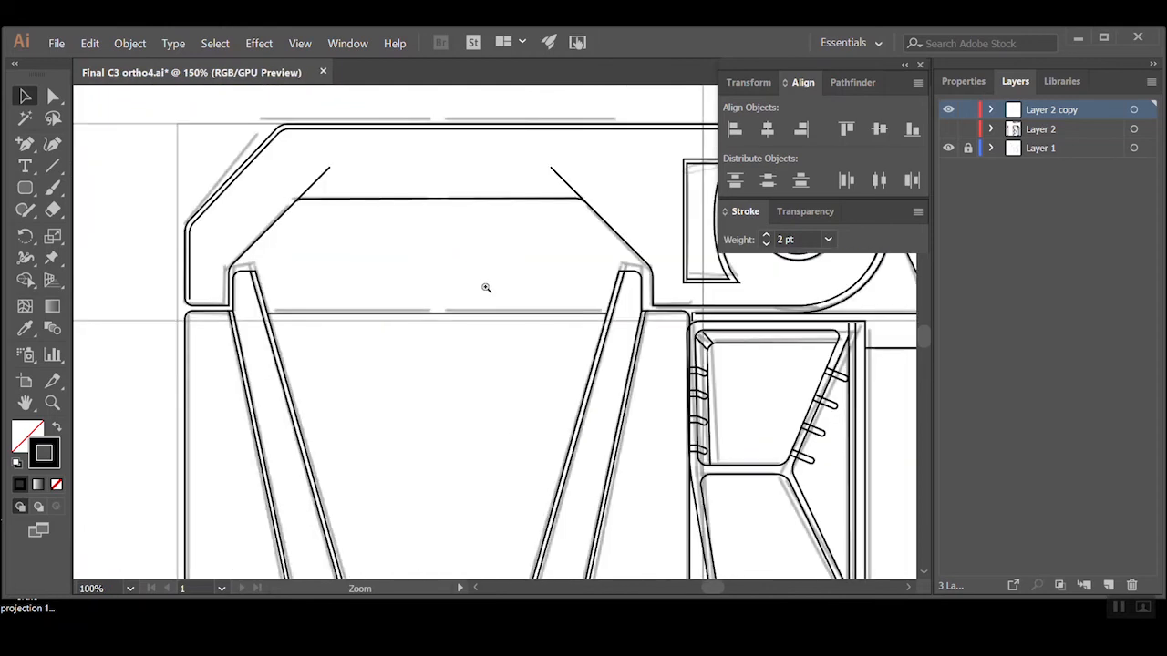
Join the two halves of the upper horizontal line between the front view body's slanted arms
left_click(53, 97)
left_click_drag(473, 290, 383, 352)
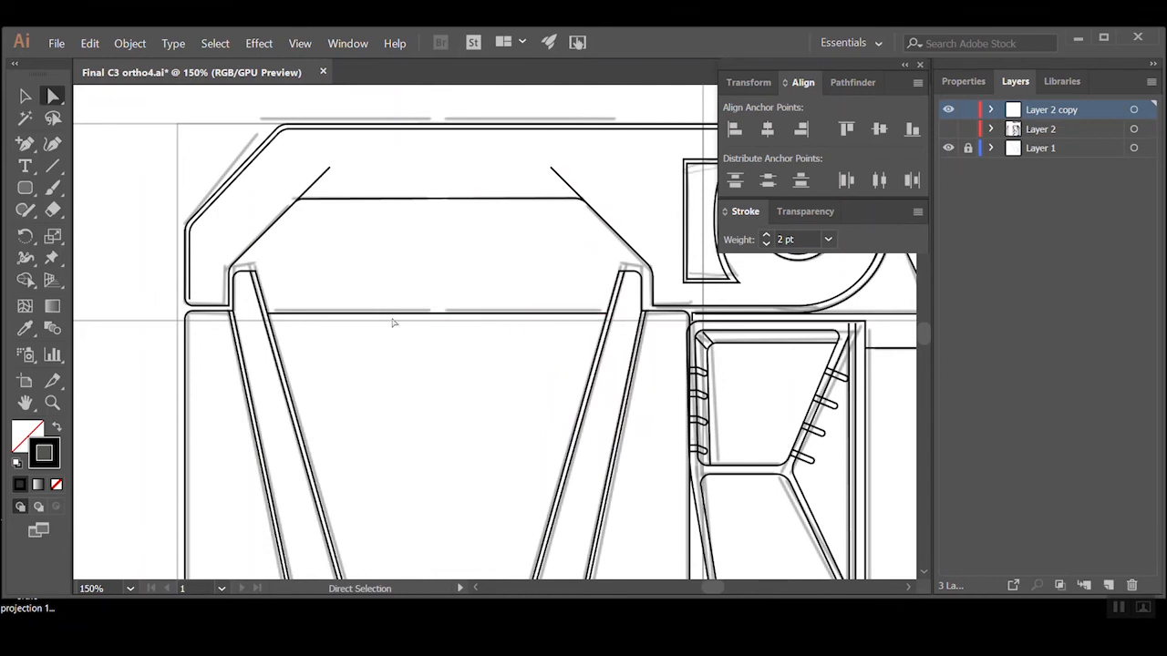
left_click(501, 312)
right_click(484, 365)
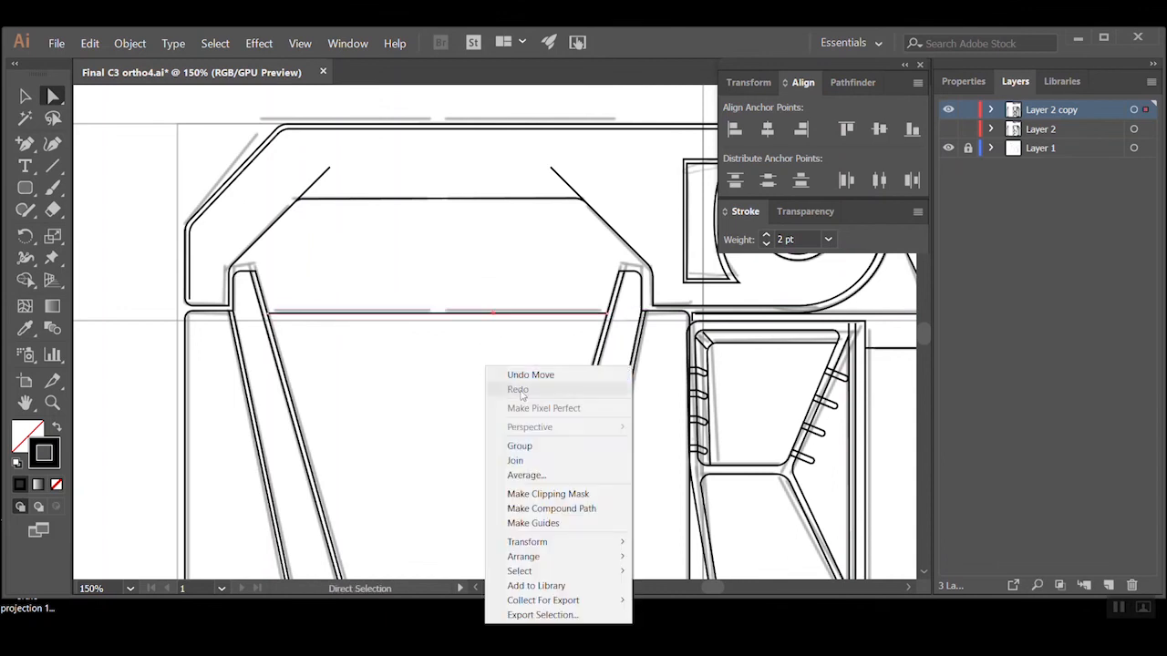
left_click(536, 463)
left_click(464, 446)
key("space")
left_click_drag(469, 484, 457, 310)
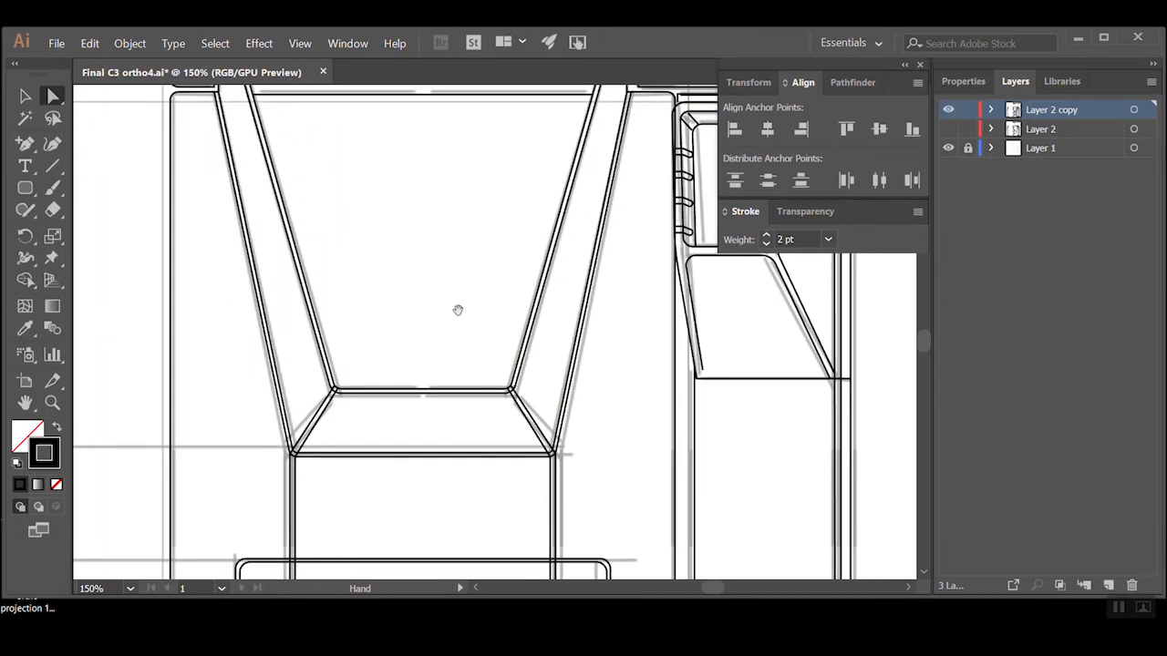
Add anchor points to the left pair of vertical lines in the front view just above and below the rounded band
left_click_drag(454, 403, 479, 299)
left_click(500, 340, "ctrl+alt")
left_click(500, 340, "ctrl+alt")
left_click(456, 411, "ctrl")
left_click(512, 343, "ctrl")
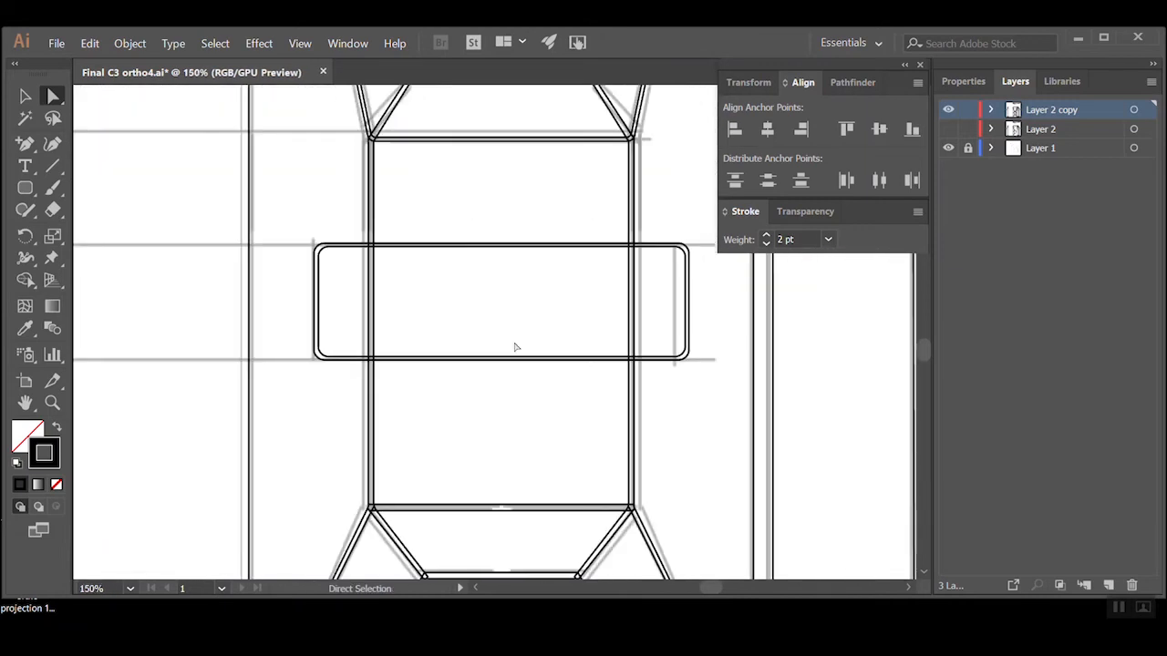
left_click_drag(529, 320, 561, 426)
left_click(555, 384, "ctrl+alt")
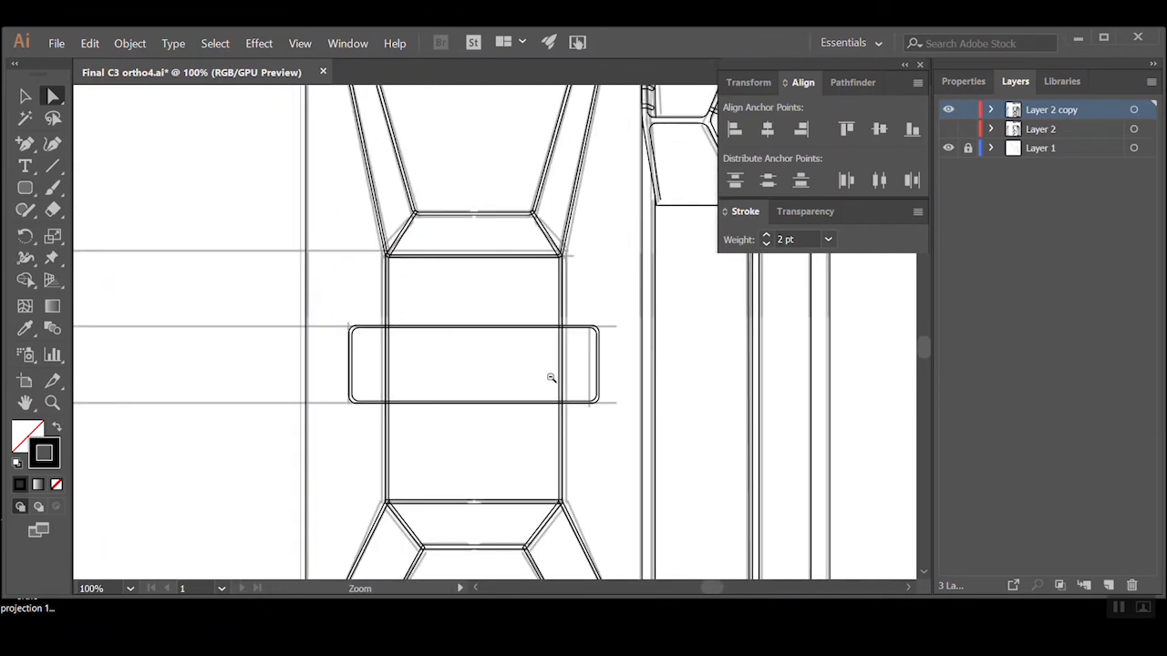
left_click_drag(502, 289, 512, 388)
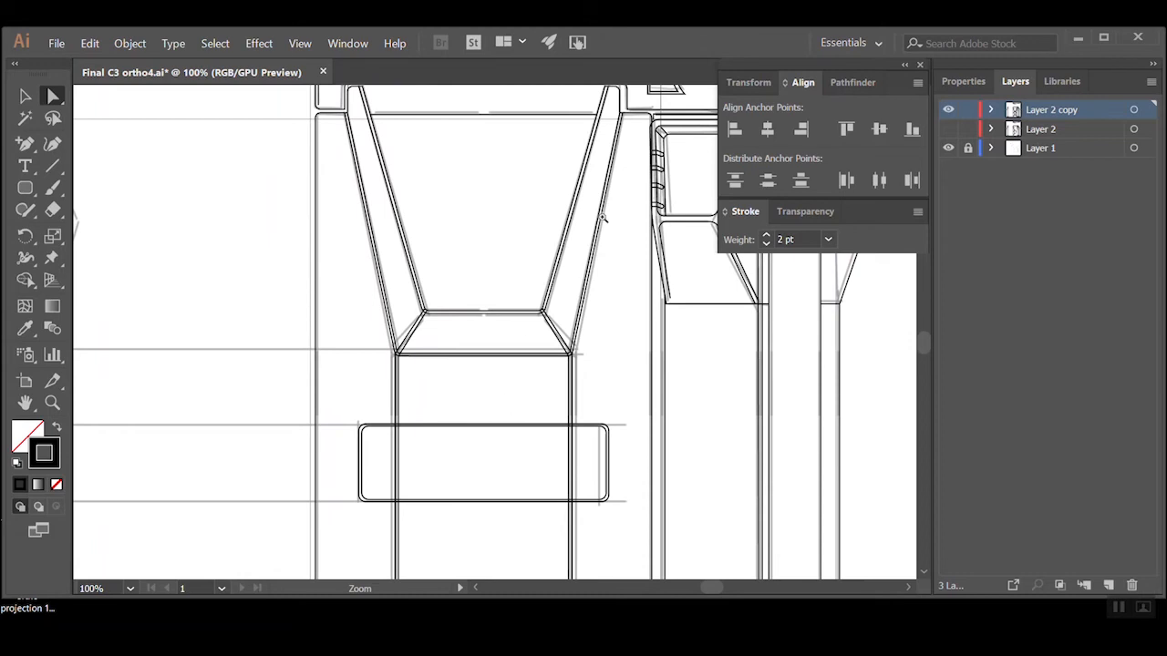
left_click(496, 449, "ctrl")
left_click(512, 355, "ctrl")
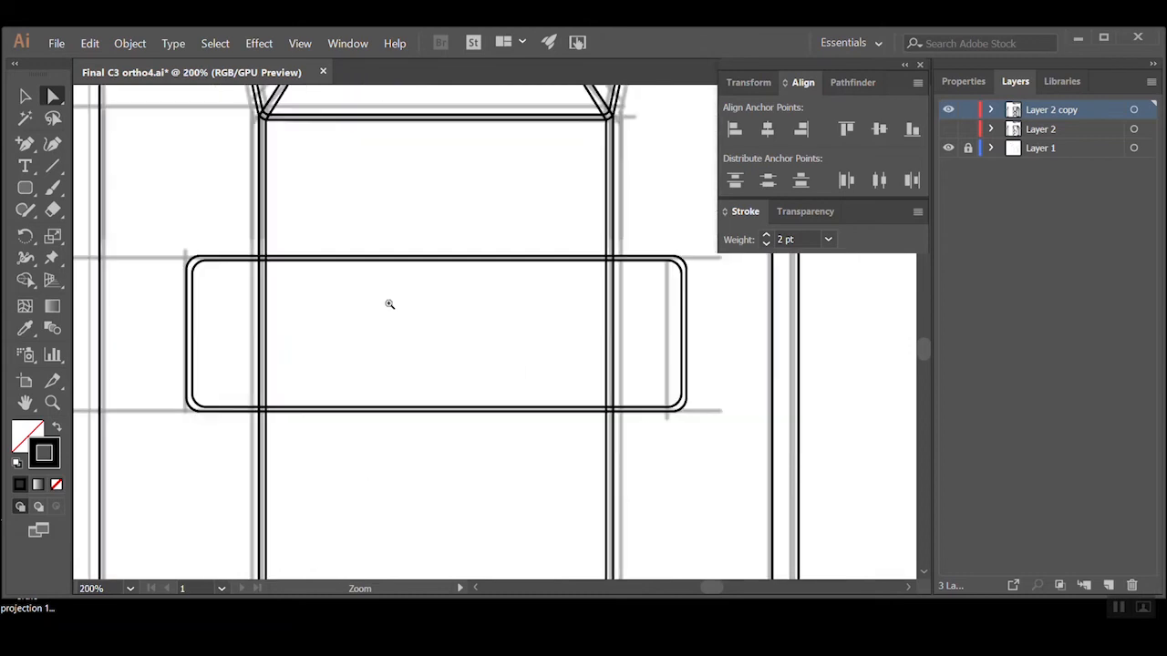
left_click(30, 148)
left_click(331, 367, "ctrl")
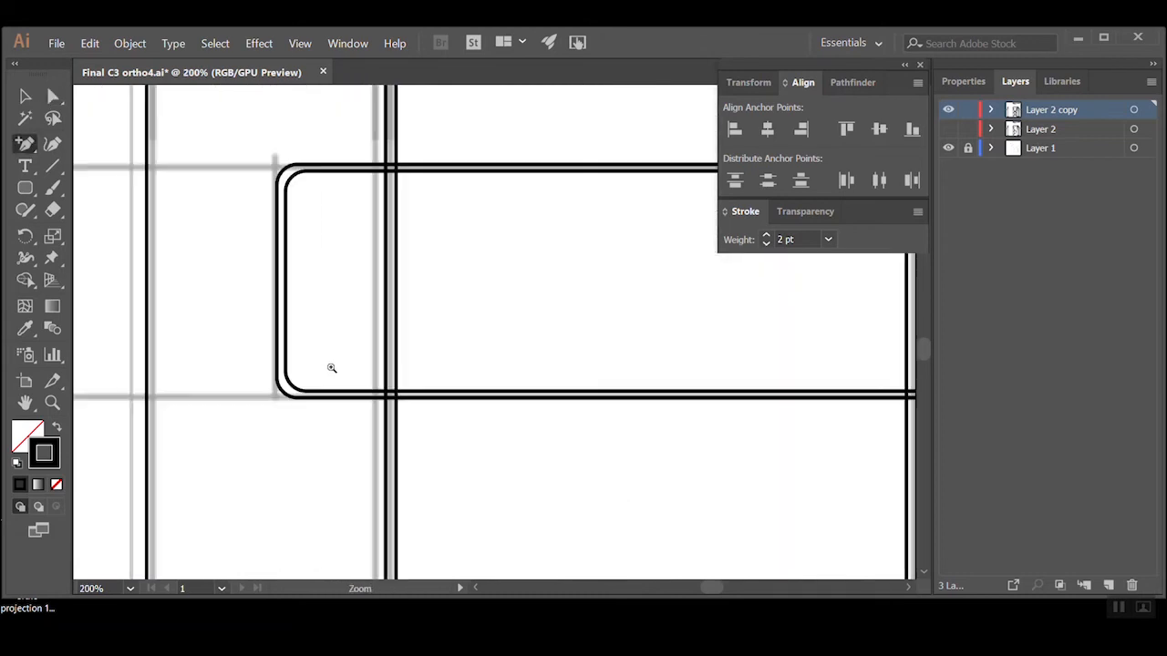
left_click(479, 287, "ctrl")
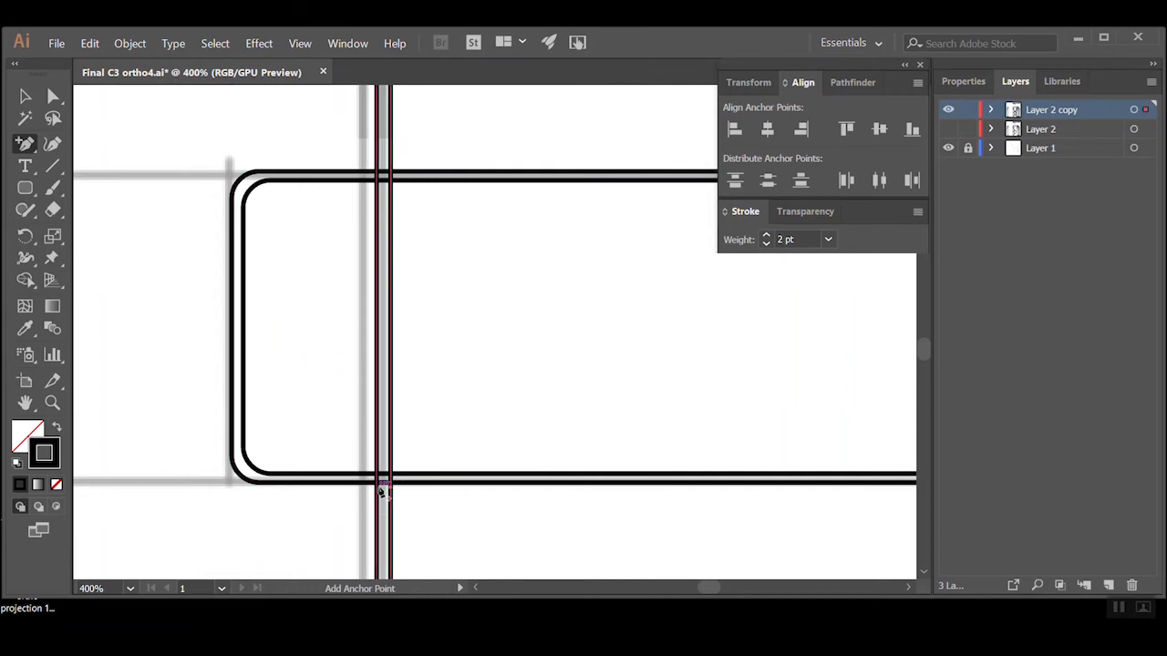
left_click(401, 493)
left_click(727, 344)
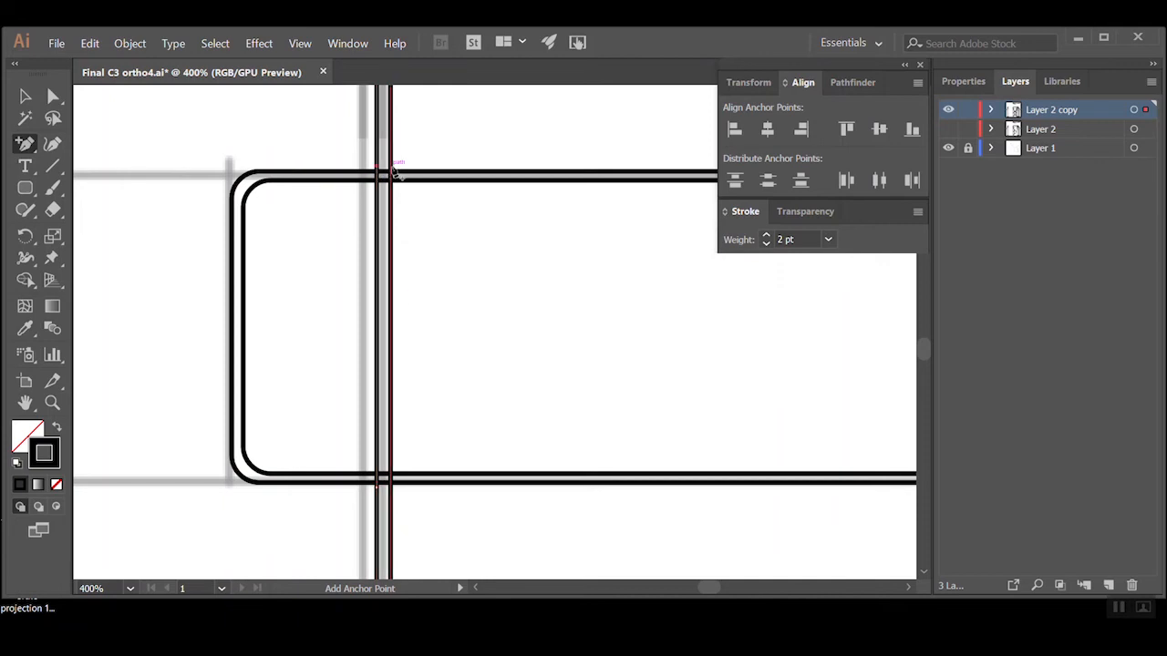
Delete the left vertical lines' segments inside the band and extend their upper ends down to the band's inner top edge
key("a")
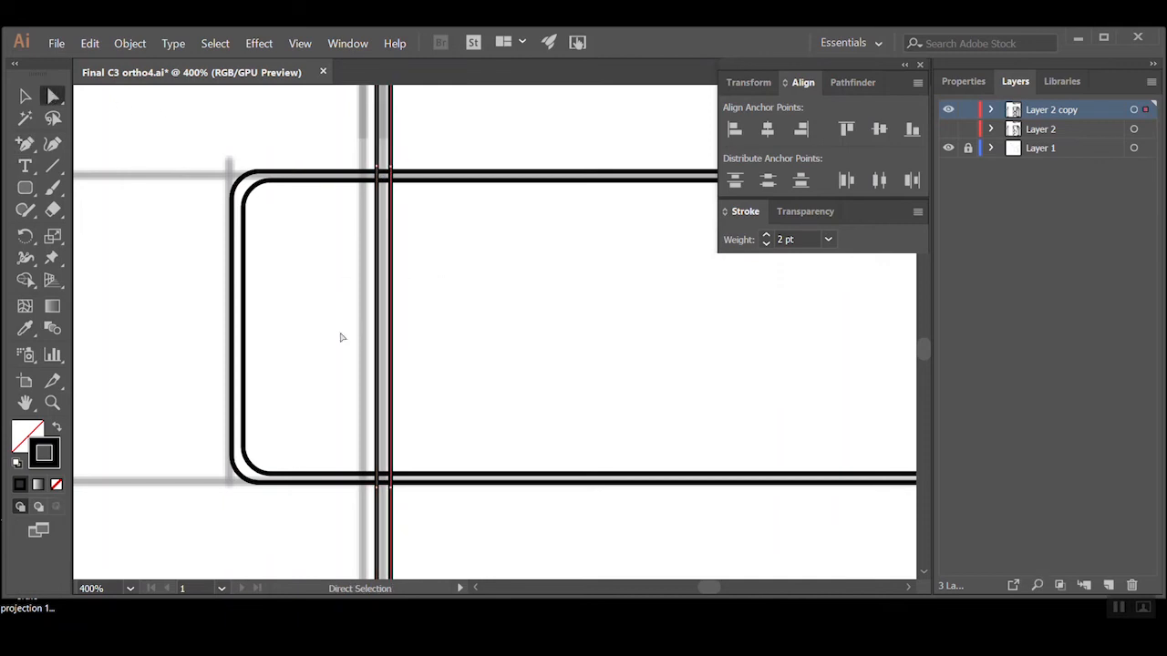
key("Delete")
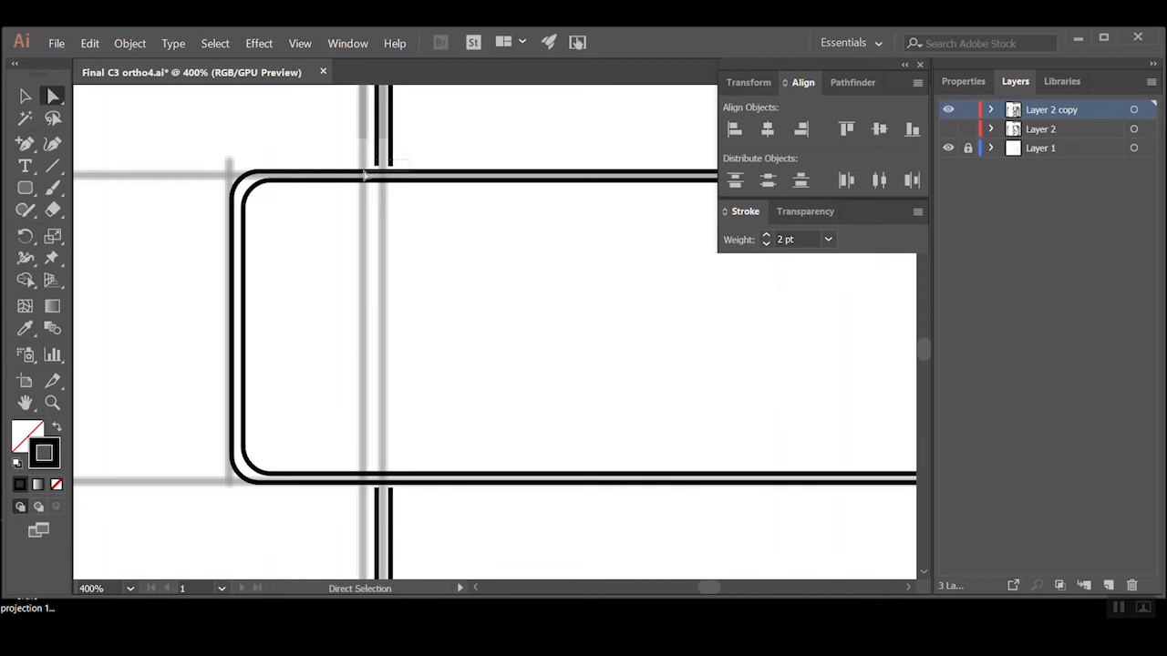
left_click_drag(363, 174, 483, 161)
key("Down")
key("Down")
key("Down")
left_click(386, 519)
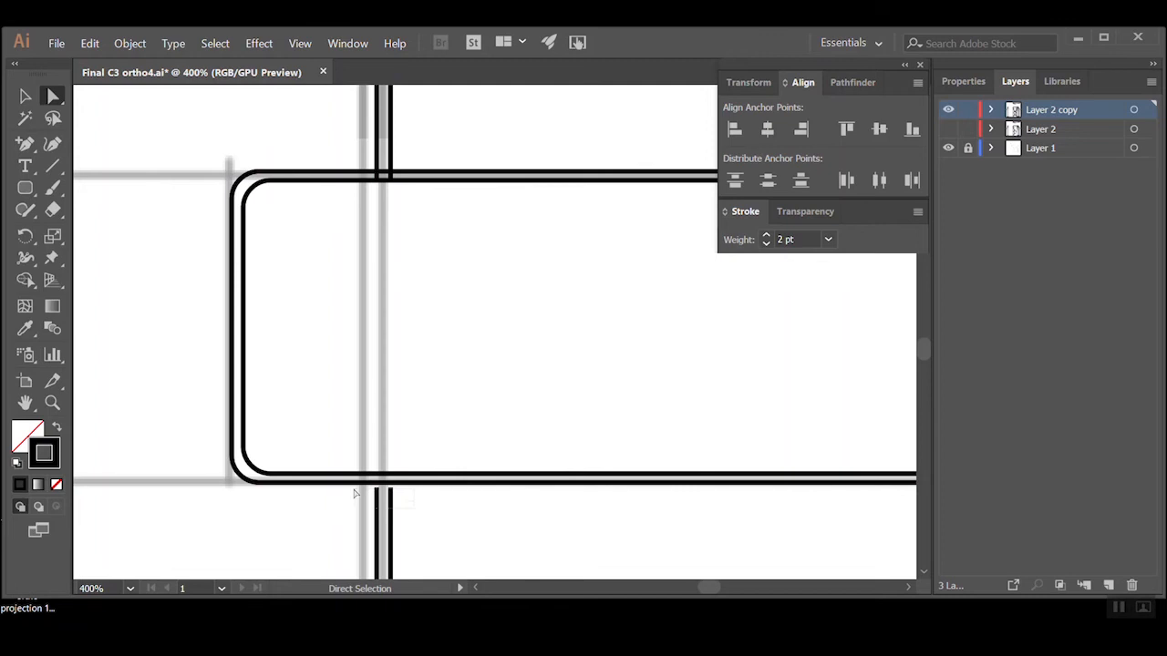
Extend the lower ends of the left vertical lines up to the band's inner bottom edge
left_click_drag(346, 484, 353, 493)
key("ctrl+z")
key("z")
left_click(428, 525)
left_click(418, 508)
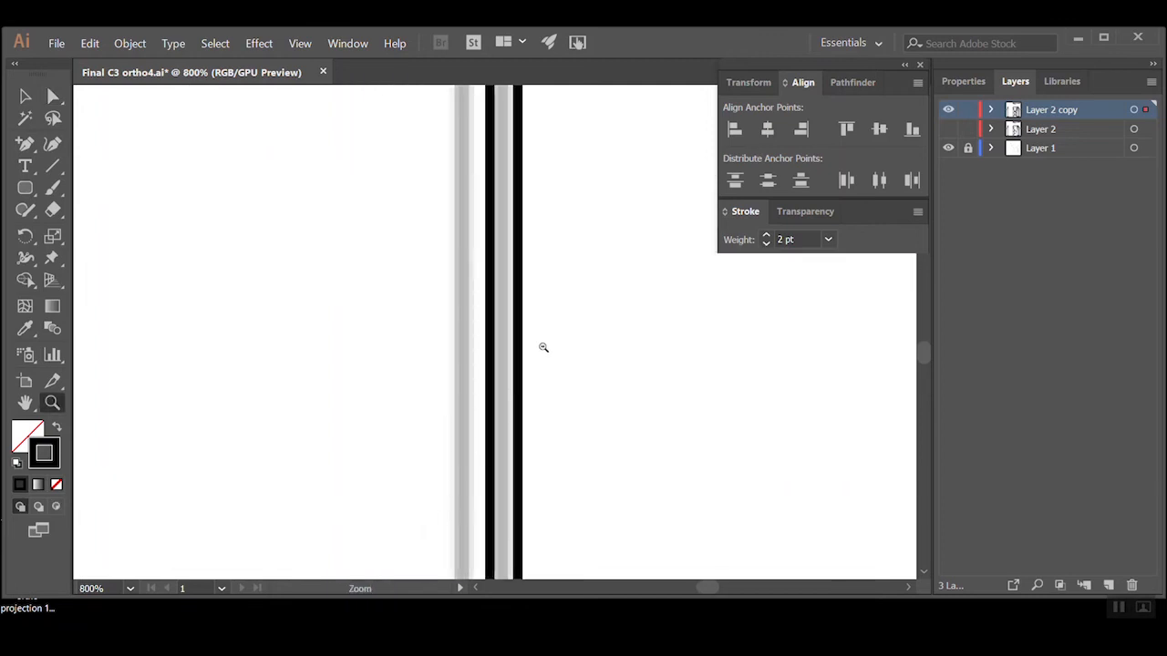
left_click(543, 347, "alt")
left_click(543, 347, "alt")
left_click_drag(473, 253, 368, 500)
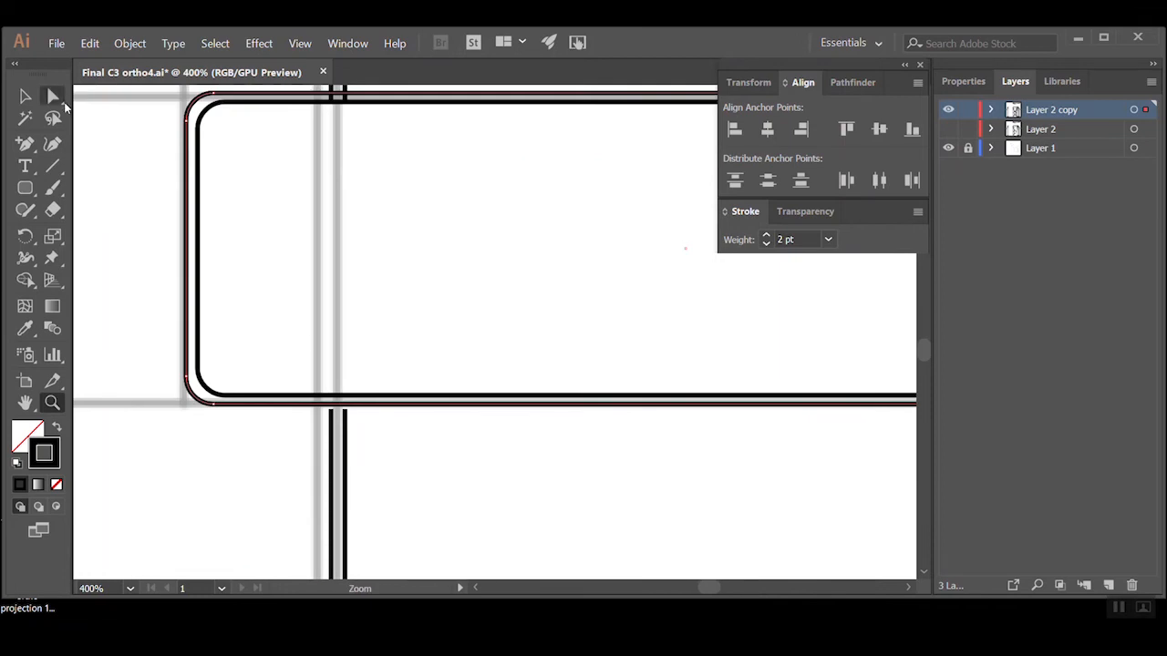
left_click(53, 96)
left_click(372, 438)
left_click_drag(371, 430, 319, 411)
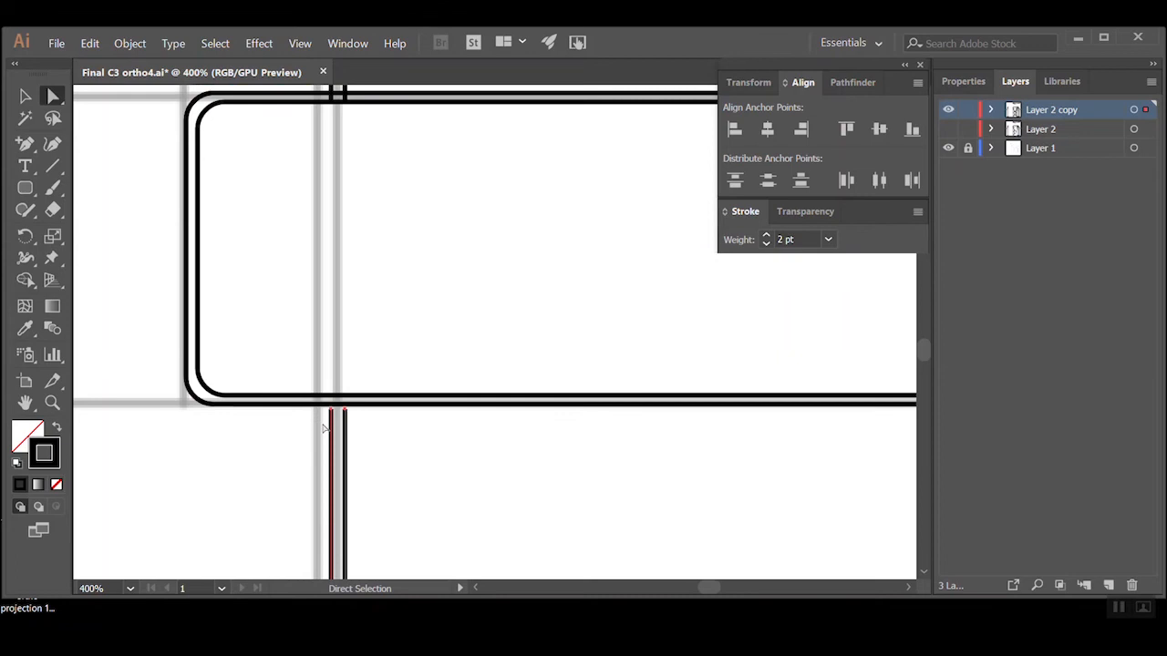
left_click(432, 463)
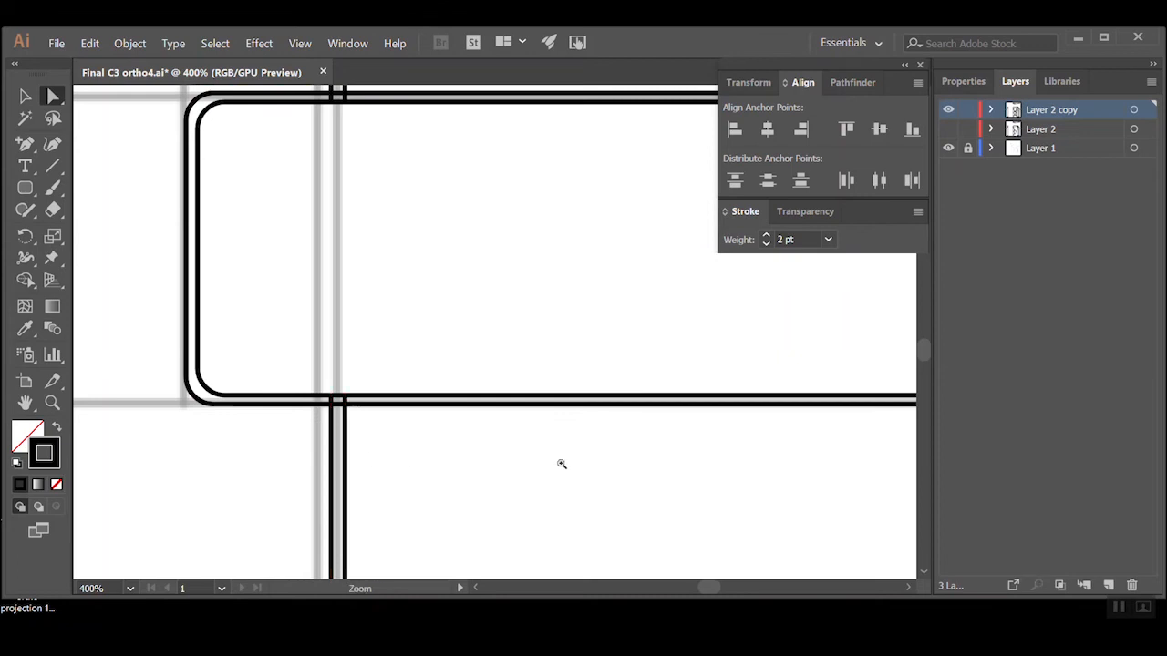
Add anchor points to the front view's right pair of vertical lines just above and below the rounded band
left_click(560, 466, "ctrl+alt")
left_click(555, 453, "ctrl+alt")
left_click(555, 335, "ctrl+alt")
left_click(508, 285, "ctrl+alt")
left_click_drag(534, 275, 479, 341)
left_click(517, 324, "ctrl")
left_click(489, 340, "ctrl")
key("plus")
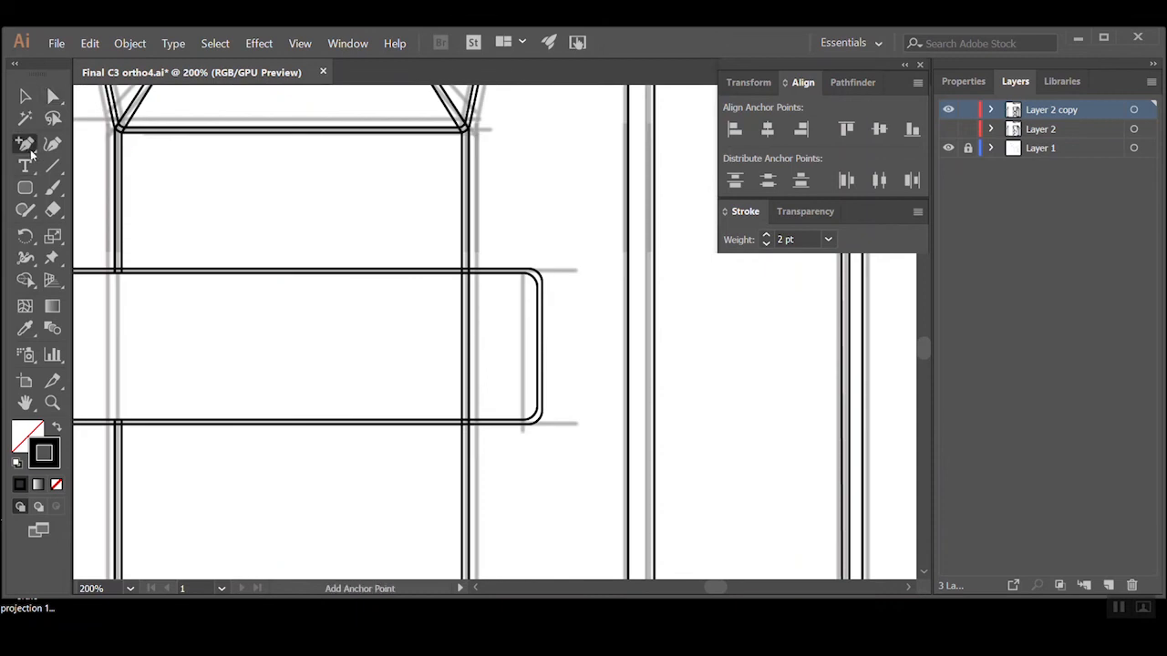
left_click(530, 364, "ctrl")
left_click(473, 377, "ctrl")
left_click(444, 401)
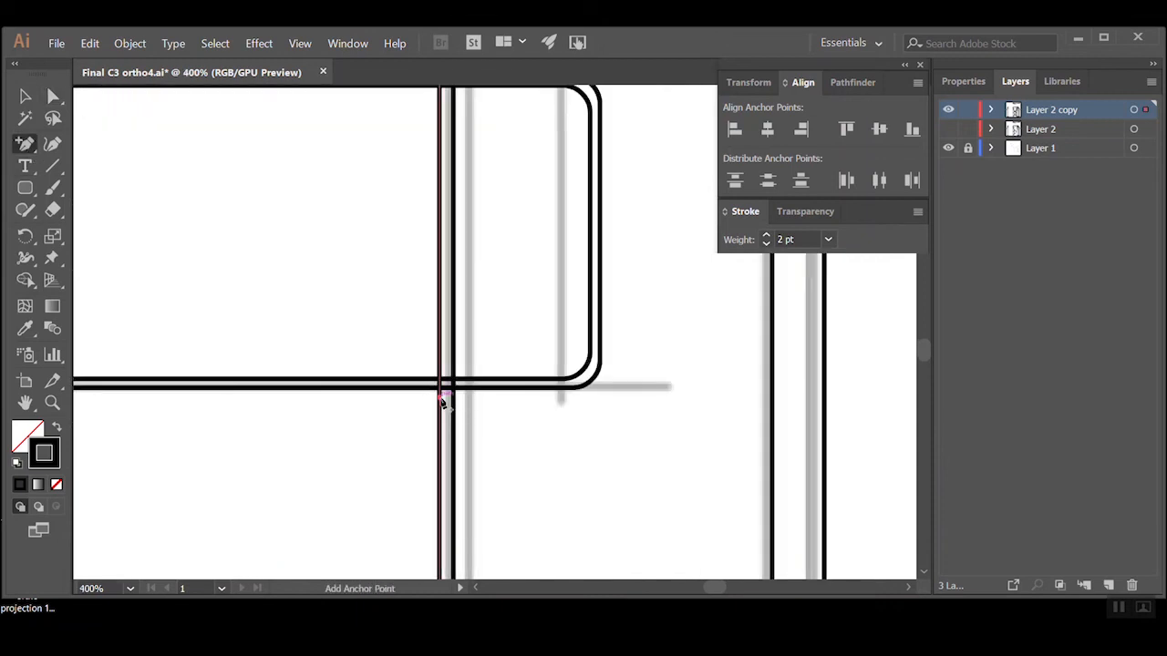
scroll(455, 404, "up", 3)
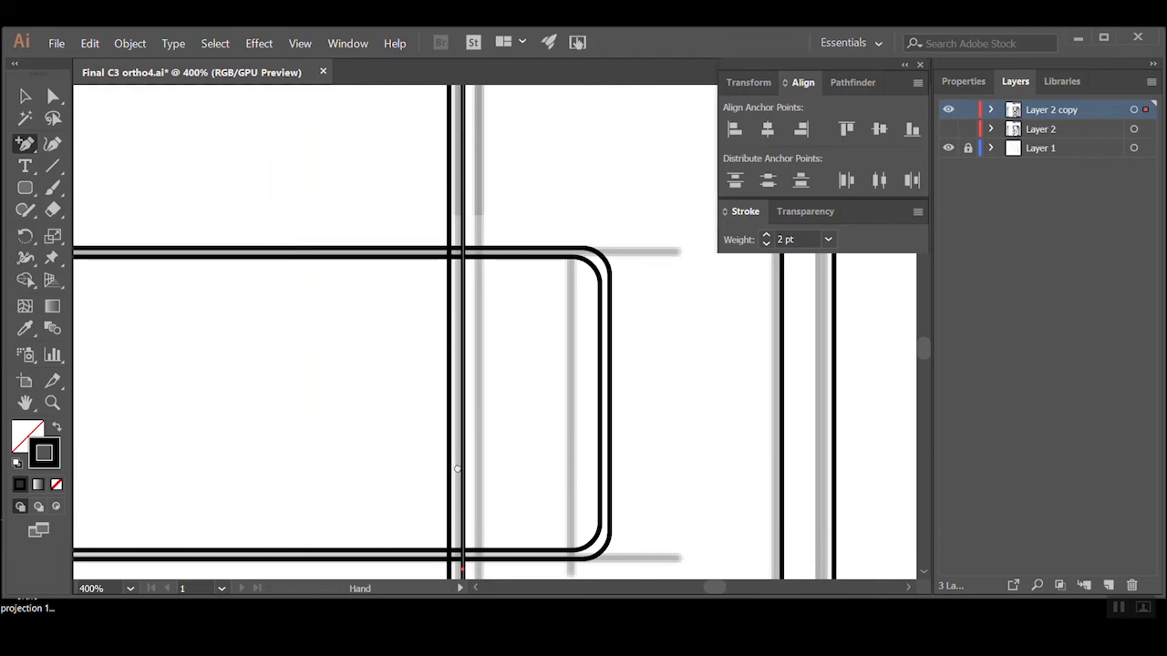
left_click(454, 247)
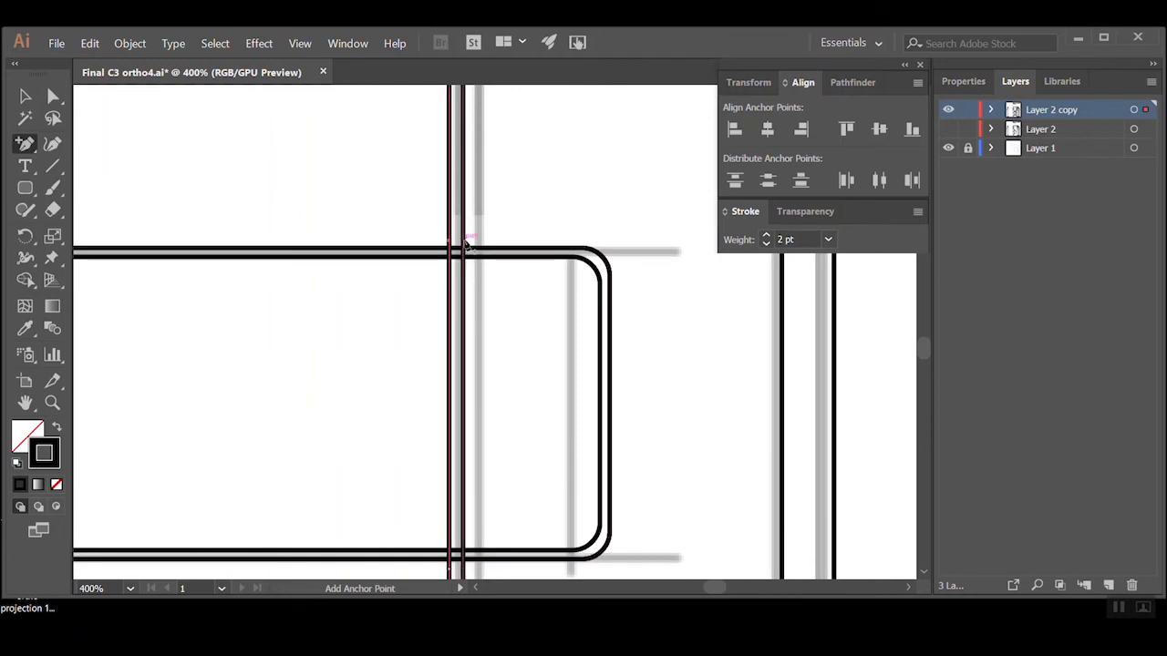
Delete the segments of the right pair of vertical lines that run through the rounded band
left_click(46, 98)
left_click(448, 355)
key("Delete")
left_click(403, 241)
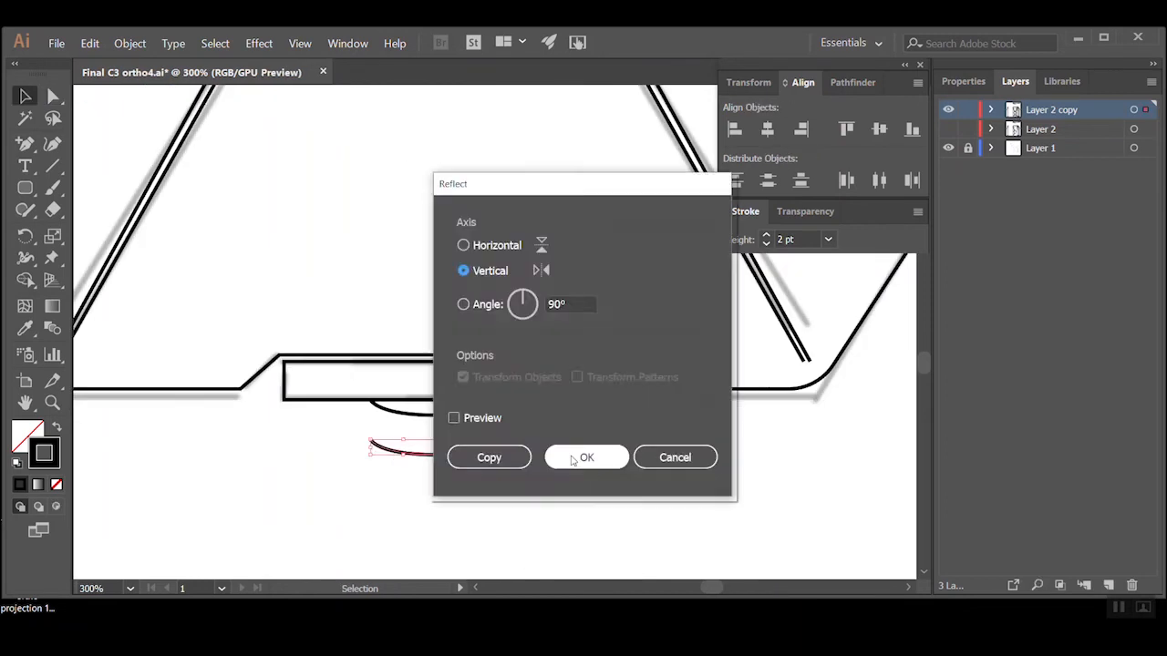
Shift the mirrored end linework of the top view's body horizontally onto its sketched right-hand corner
left_click(569, 455)
right_click(453, 196)
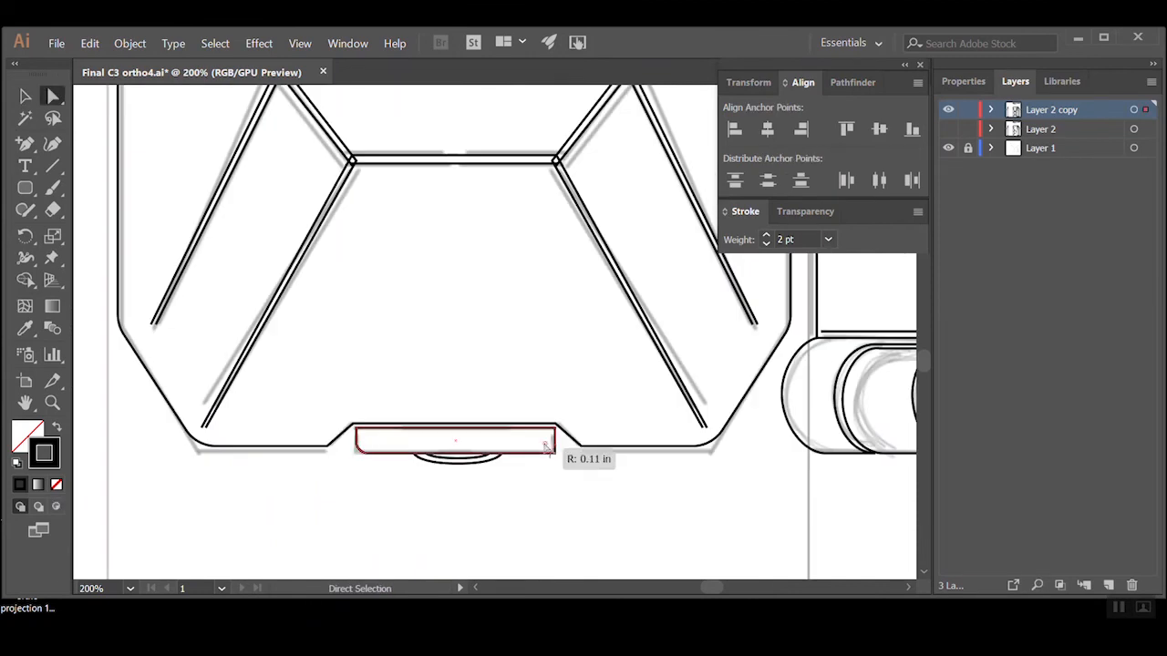
left_click_drag(547, 447, 602, 429)
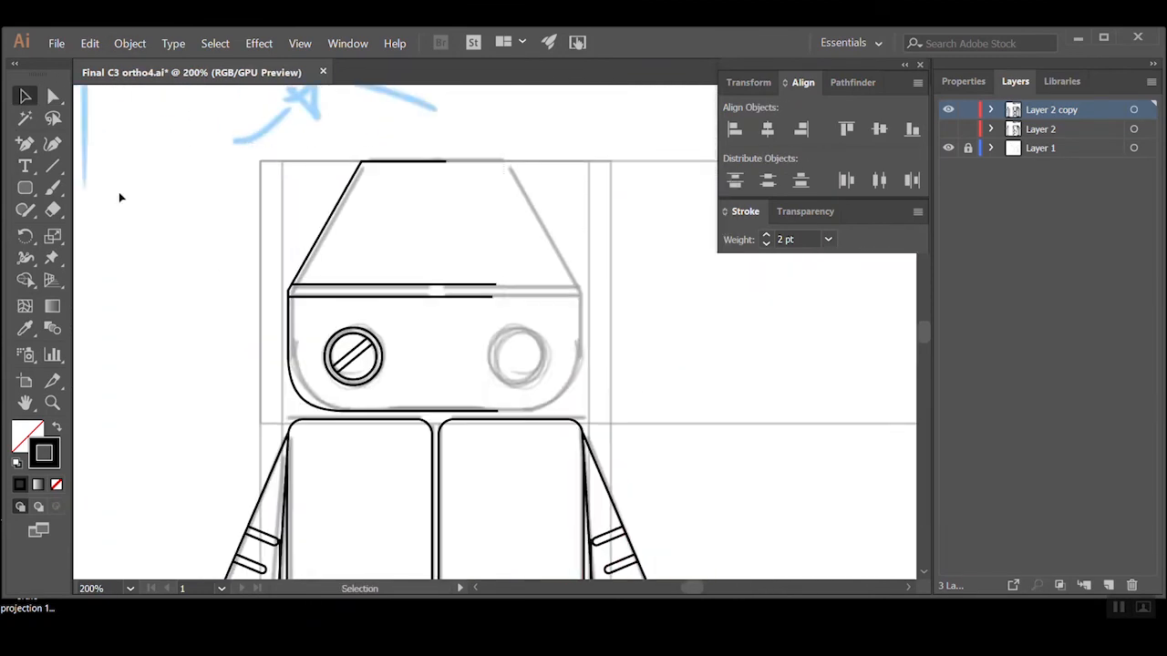
left_click(348, 296)
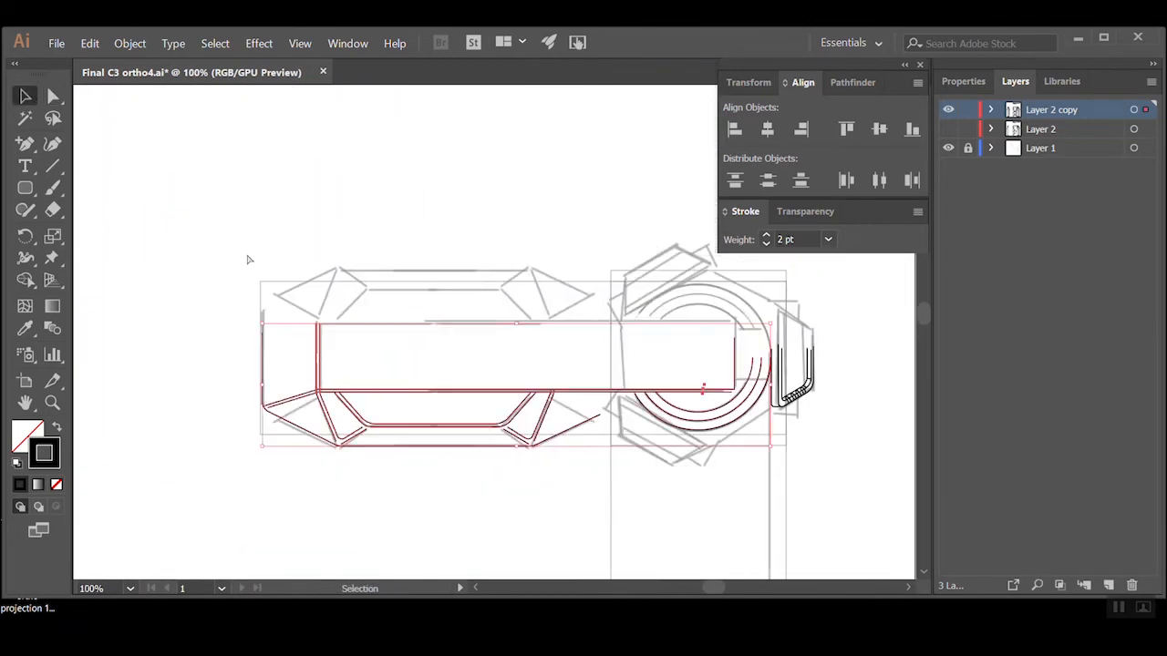
left_click(346, 242)
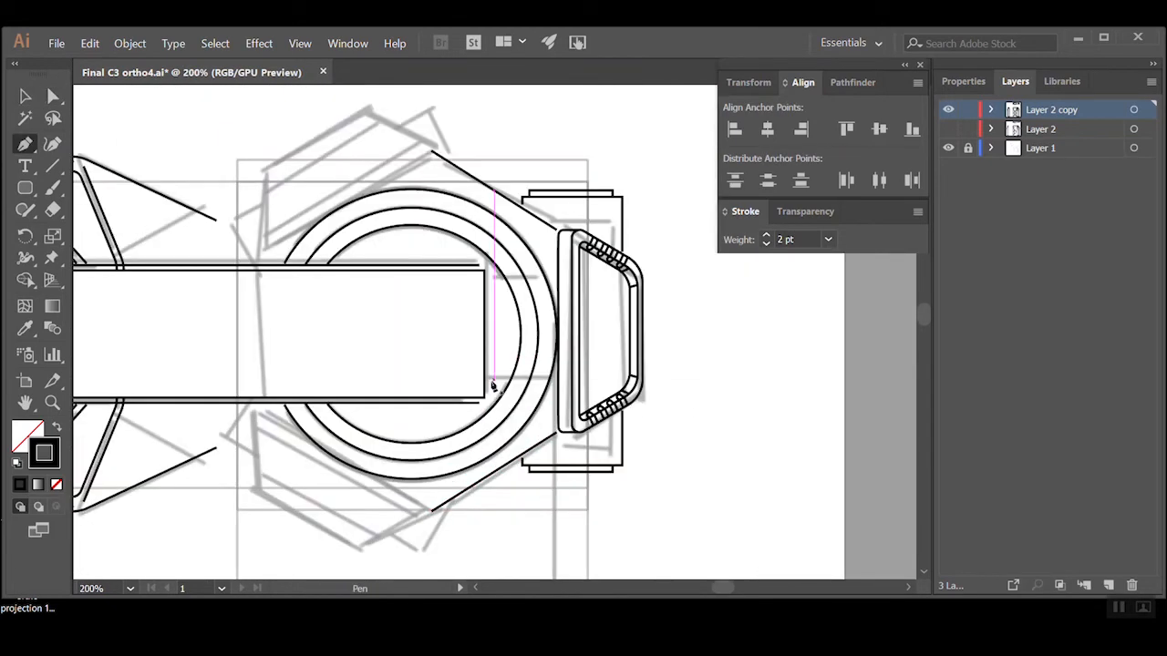
Draw the small tab at the end of the top view's bar and place a rotated clamp copy on the ring's upper sketch
left_click(474, 367, "shift")
left_click_drag(648, 154, 327, 334)
key("ctrl+z")
left_click(129, 44)
left_click(332, 95)
left_click(506, 410)
left_click_drag(492, 271, 318, 160)
left_click(440, 252, "ctrl+alt")
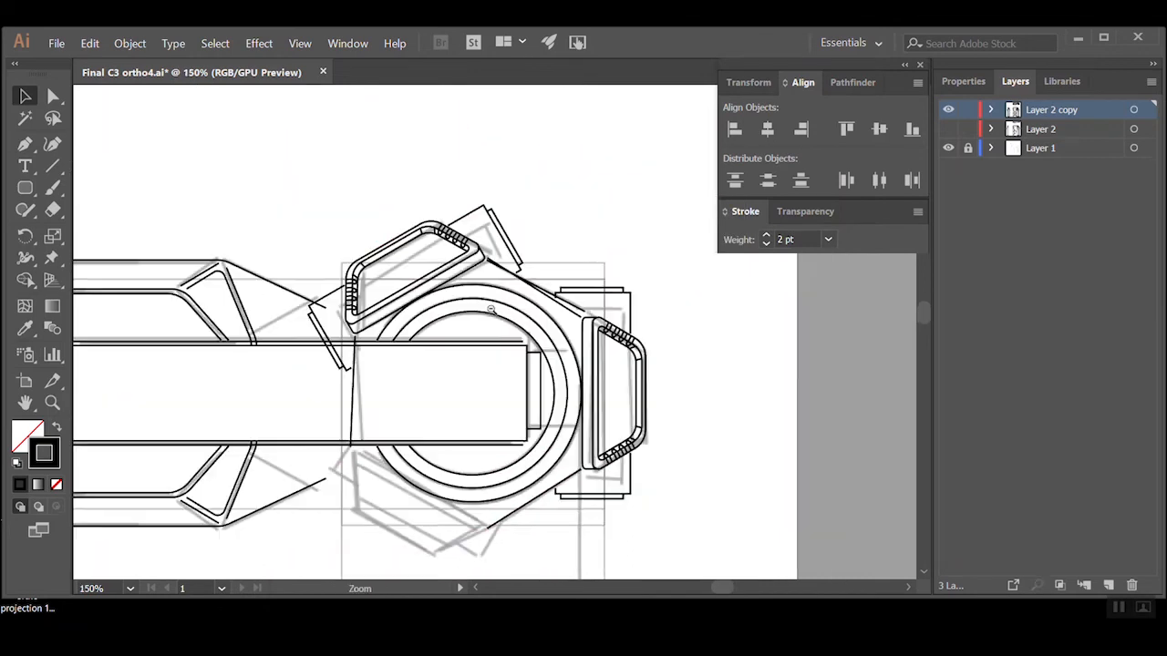
Reflect a copy of the upper clamp across the horizontal axis and move it onto the sketched clamp below the ring
left_click_drag(489, 313, 533, 297)
left_click(432, 229)
left_click(129, 44)
left_click(333, 110)
left_click(506, 429)
left_click_drag(440, 330, 441, 466)
Delete the unneeded line segment left over in the top view's ring and clamp area
left_click(756, 444)
key("a")
left_click(588, 274)
key("Delete")
Hide the sketch on Layer 1 and review the vector linework of all three views
left_click_drag(524, 384, 459, 300)
left_click(478, 311, "ctrl+alt")
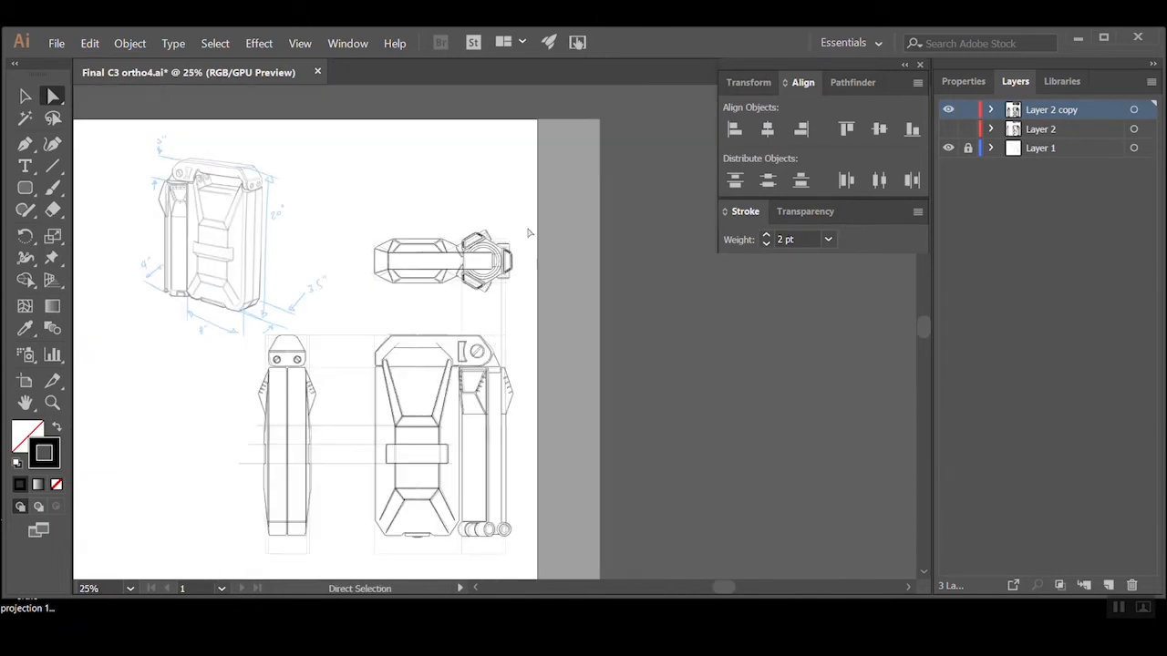
key("ctrl+equal")
key("ctrl+minus")
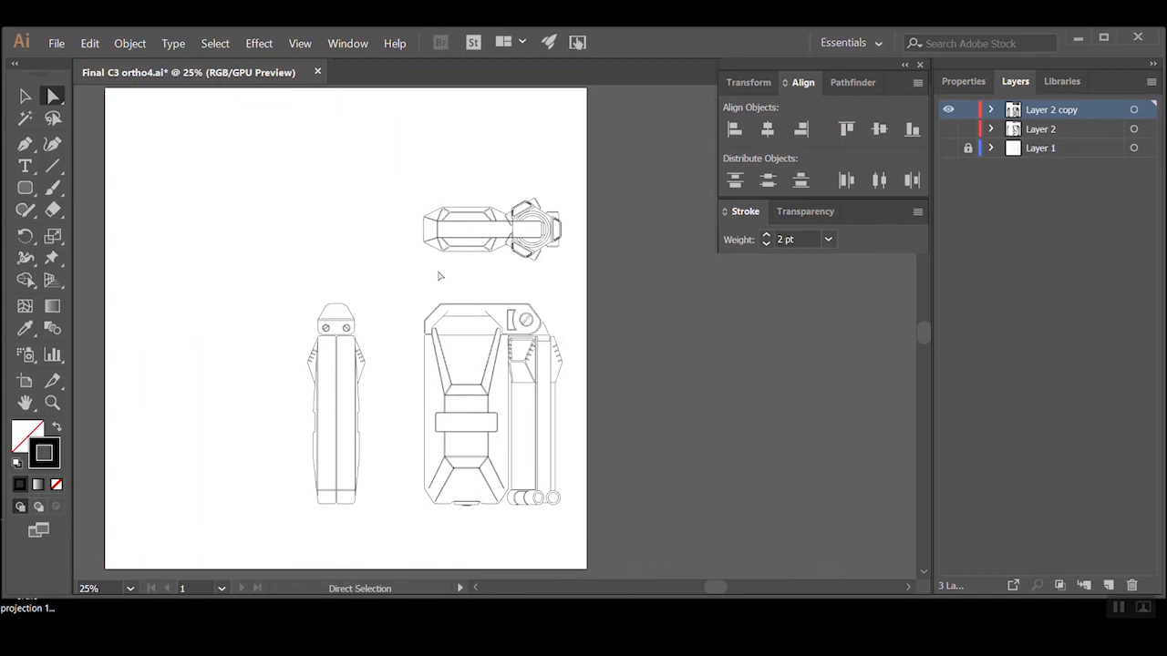
key("ctrl+equal")
left_click_drag(489, 383, 518, 298)
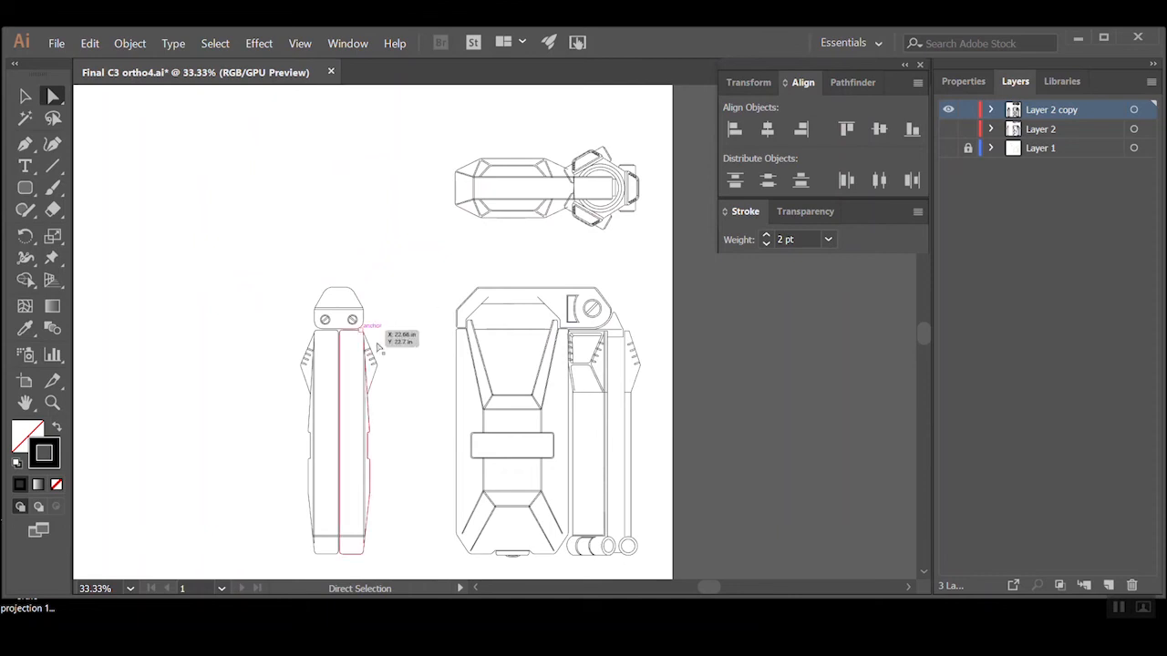
Raise the top anchor points of the front view's two slanted arms together with the adjoining lower corners of the handle recess
left_click(507, 315)
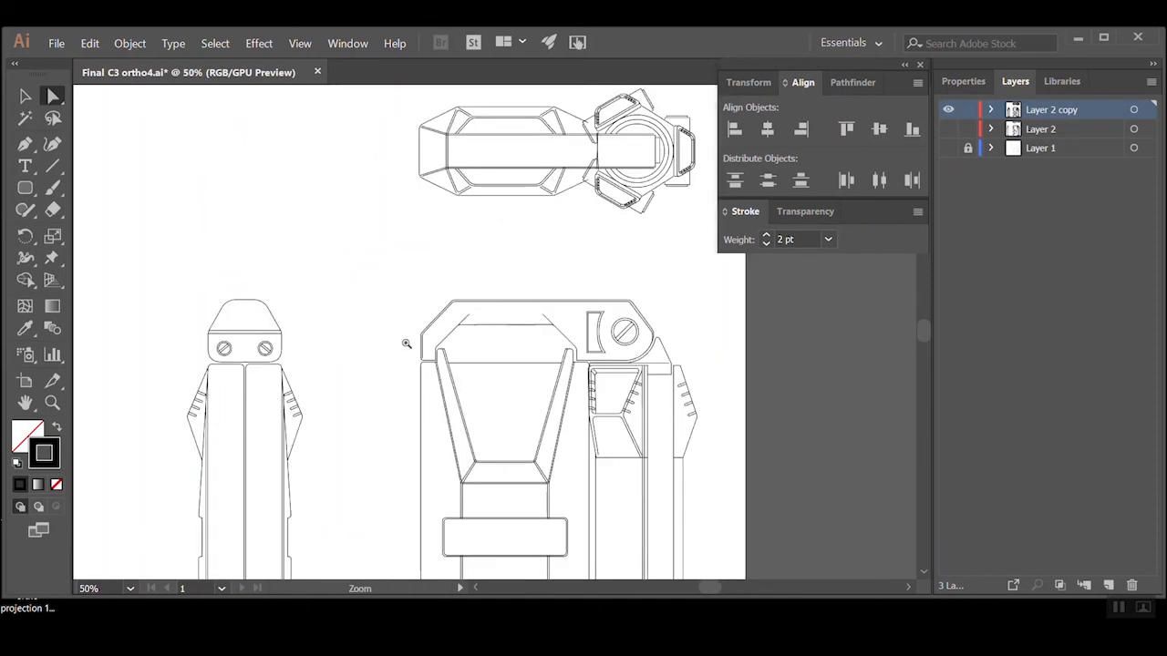
left_click(407, 344)
left_click(550, 339)
left_click_drag(389, 348, 480, 376)
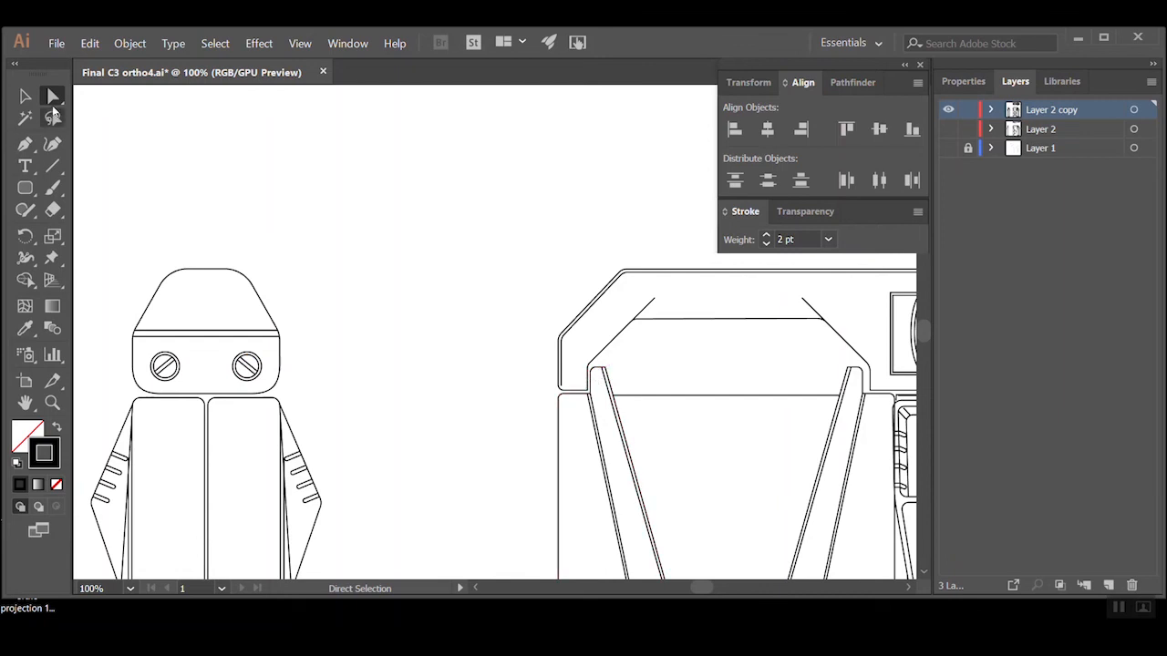
left_click_drag(793, 375, 574, 376)
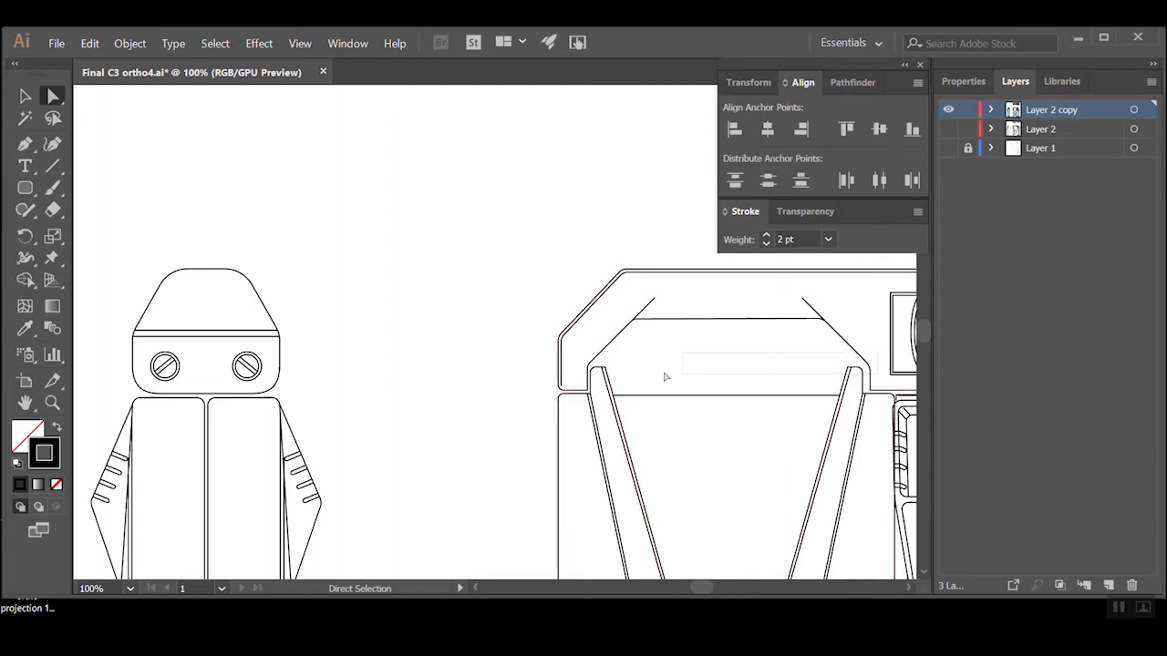
left_click(623, 336)
key("Up")
key("Up")
key("Up")
key("Up")
key("Up")
key("Up")
key("Up")
key("Up")
key("Up")
key("Up")
key("Up")
key("Up")
key("Up")
key("Up")
key("Up")
key("Up")
key("Up")
key("Up")
key("Up")
key("Up")
key("Up")
key("Up")
key("Up")
key("Up")
key("Up")
key("Up")
key("Up")
key("Up")
key("Up")
key("Up")
key("Up")
key("Up")
key("Up")
key("Up")
key("Up")
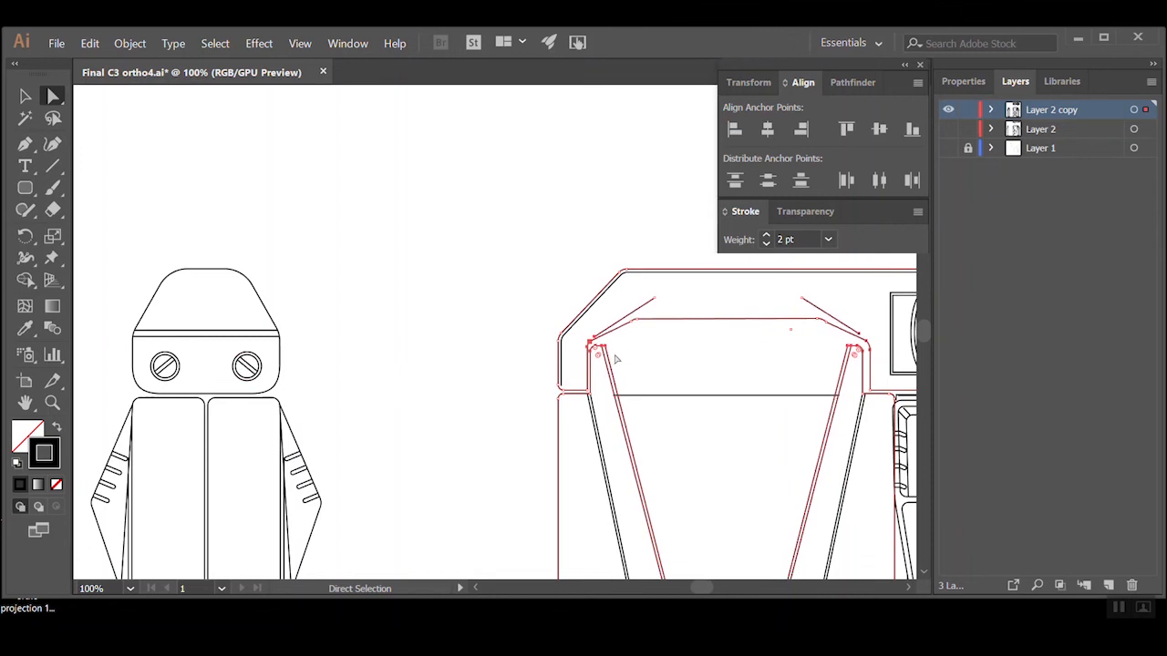
left_click(656, 359)
Raise the horizontal top edge of the handle recess until its sloped sides line up with the diagonal lines
key("space")
left_click_drag(753, 356, 695, 413)
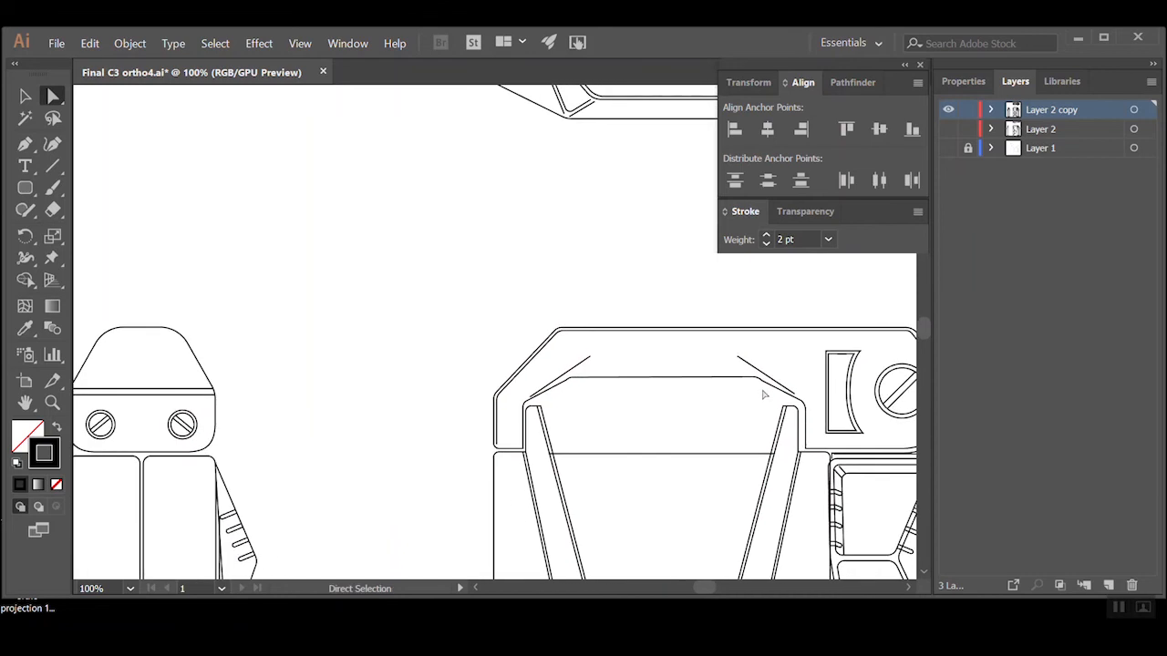
left_click(567, 380)
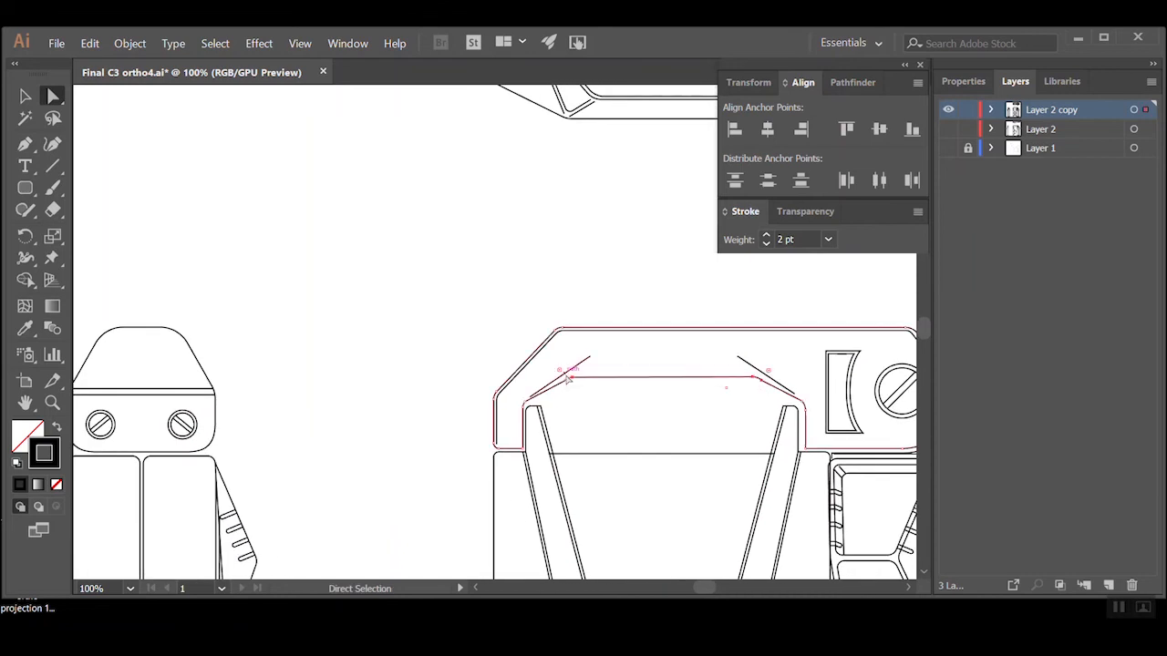
key("Up")
key("Up")
key("Up")
key("Up")
key("Up")
key("Up")
key("Up")
key("Up")
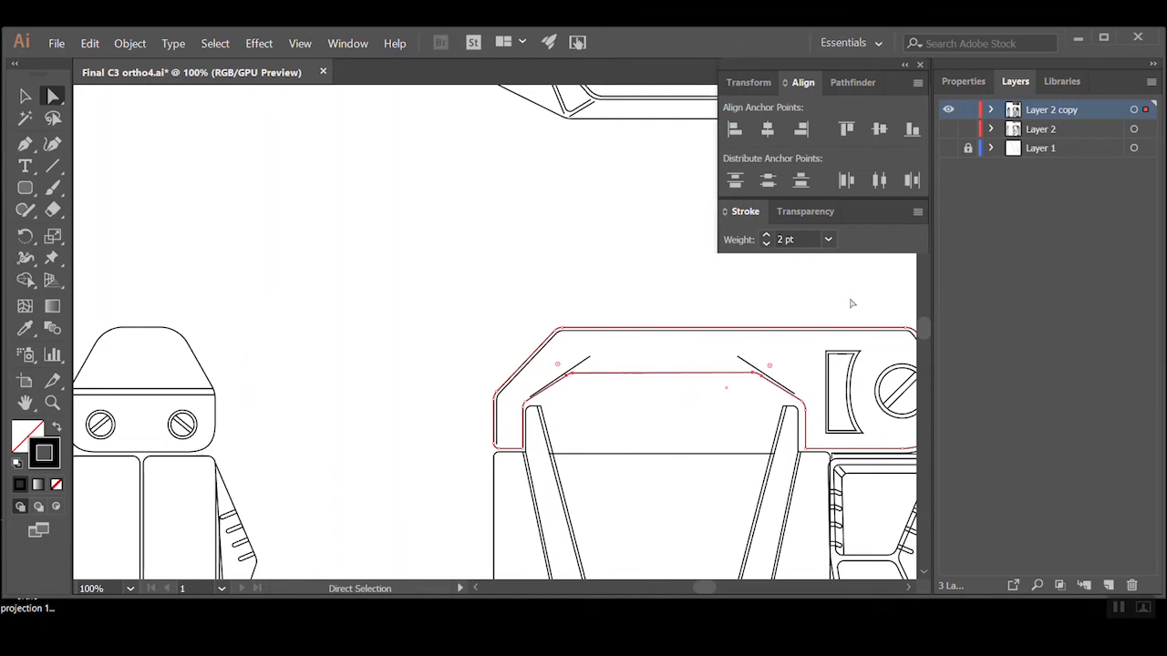
key("Up")
key("Up")
key("Up")
key("Up")
key("Up")
key("Up")
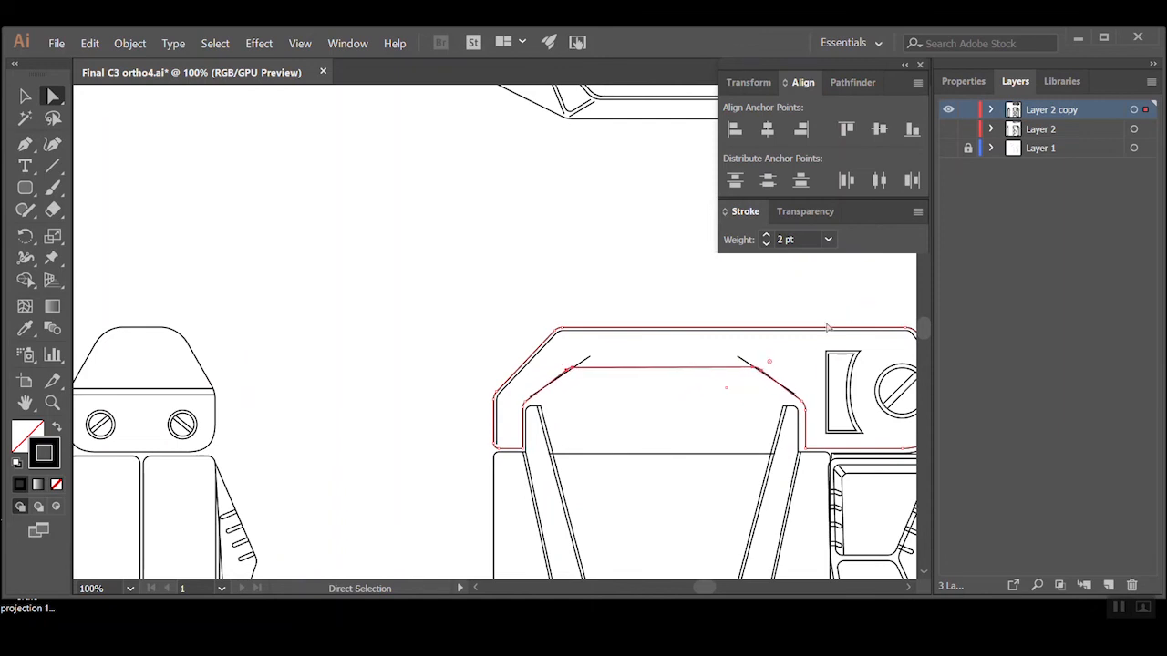
left_click(680, 322)
Delete the two stray diagonal lines that overshoot the upper corners of the handle recess
left_click(584, 364)
key("Delete")
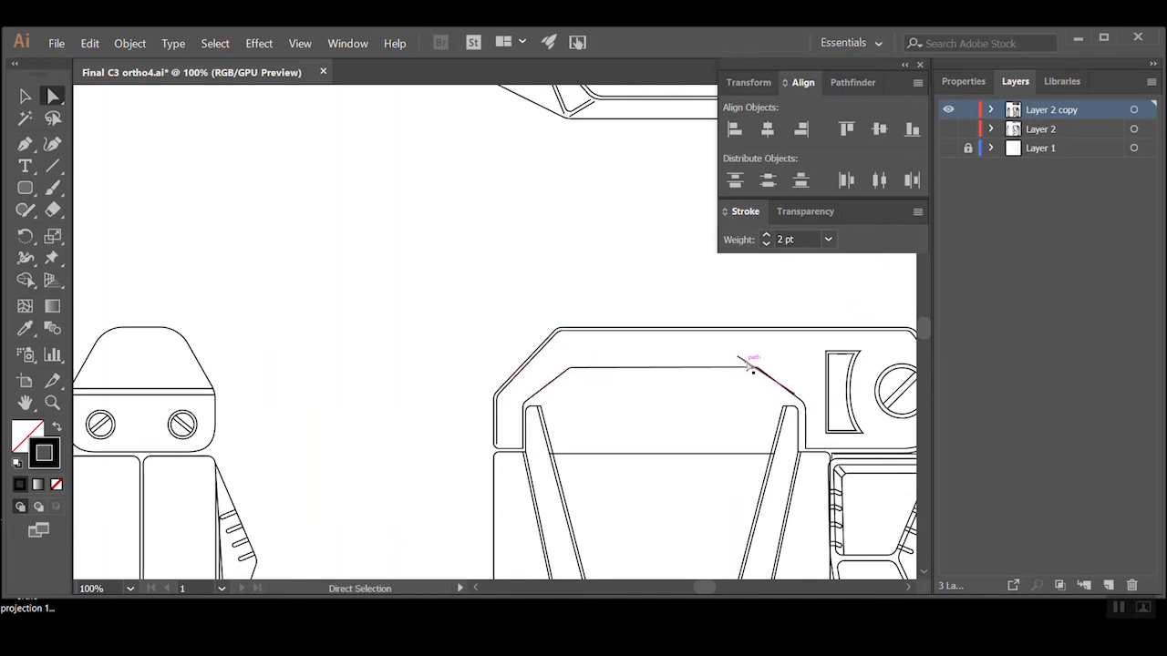
Move the right vertical edge of the front view's handle recess inward and shift the recess's upper-right corner point slightly left
left_click(805, 446)
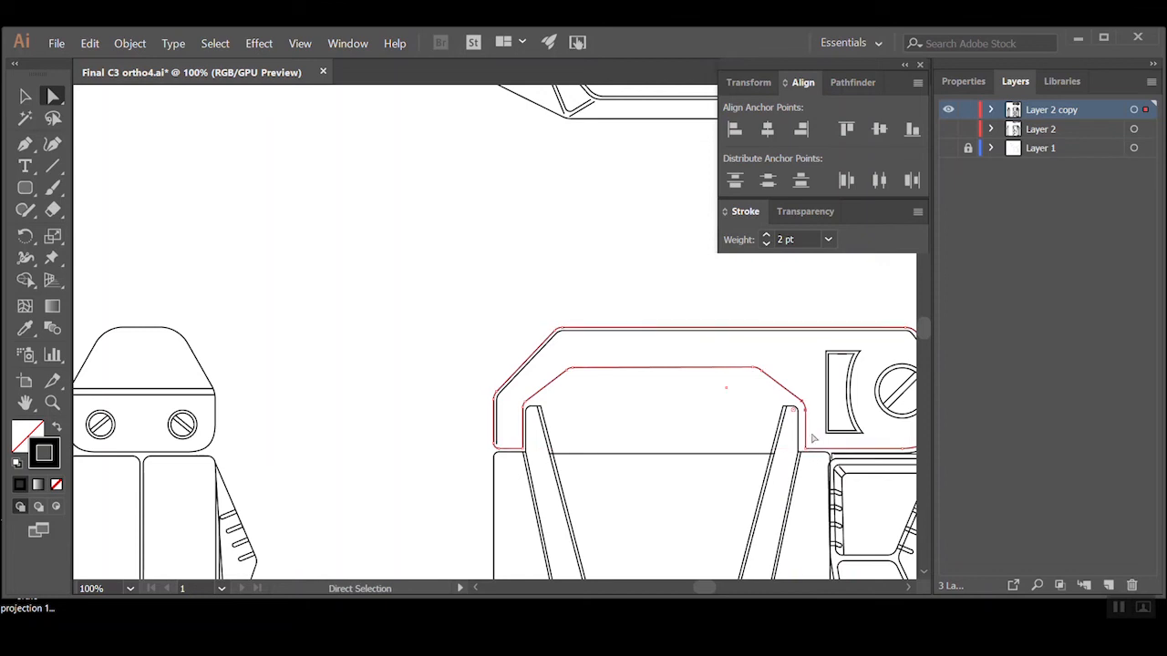
left_click(803, 419)
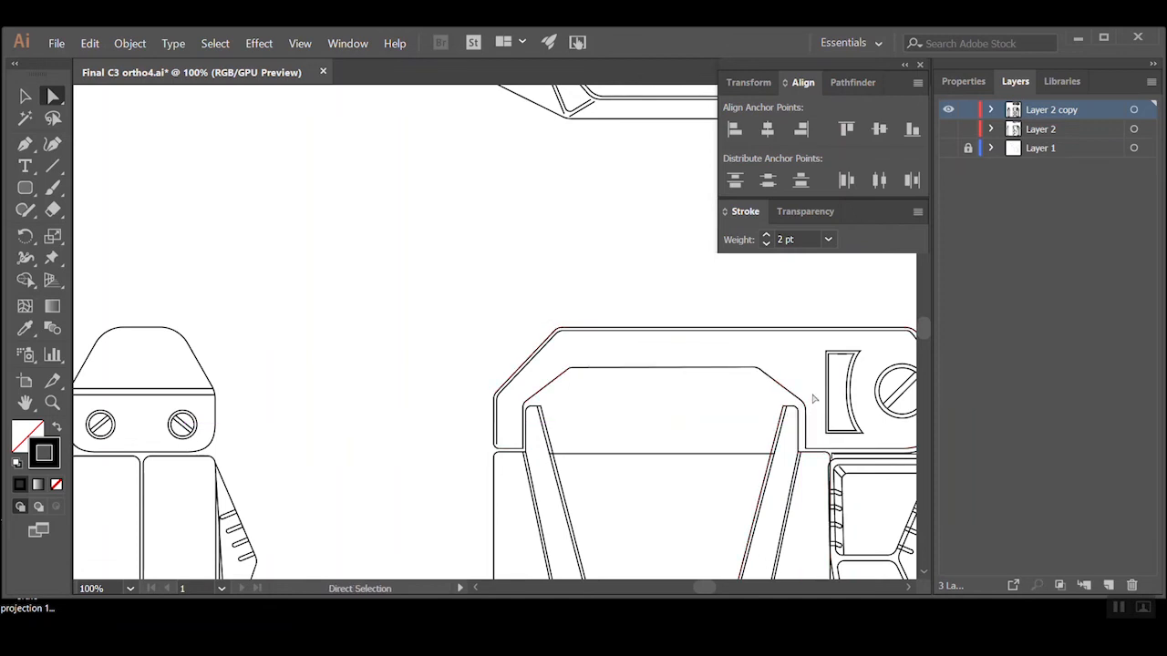
left_click(802, 452)
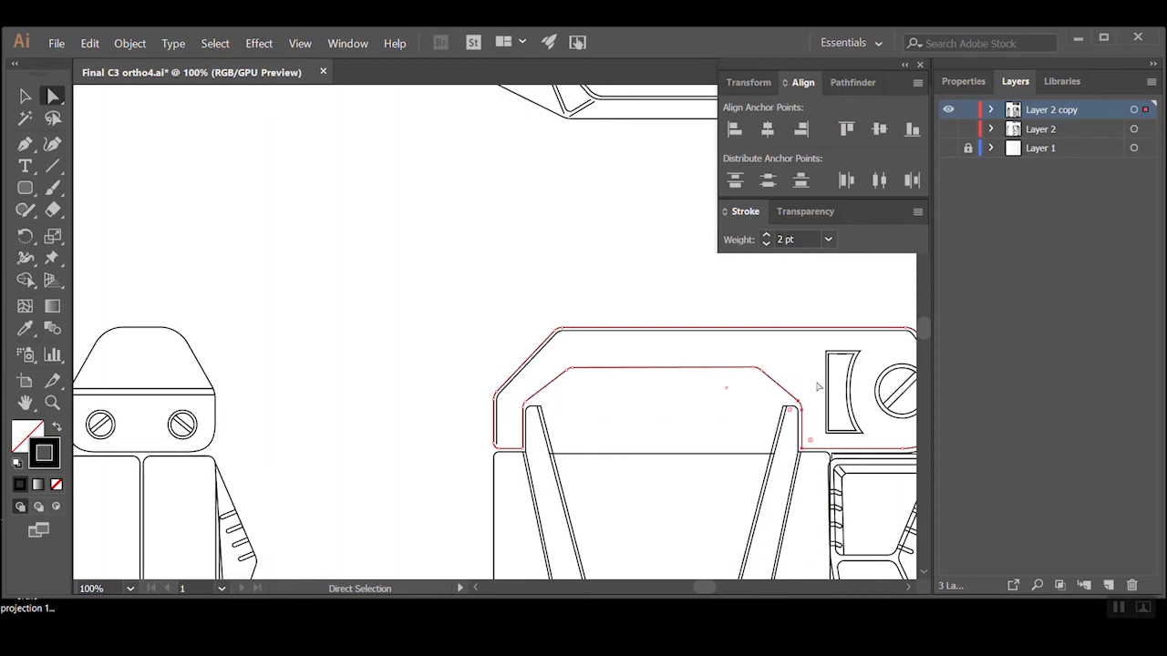
left_click(753, 380)
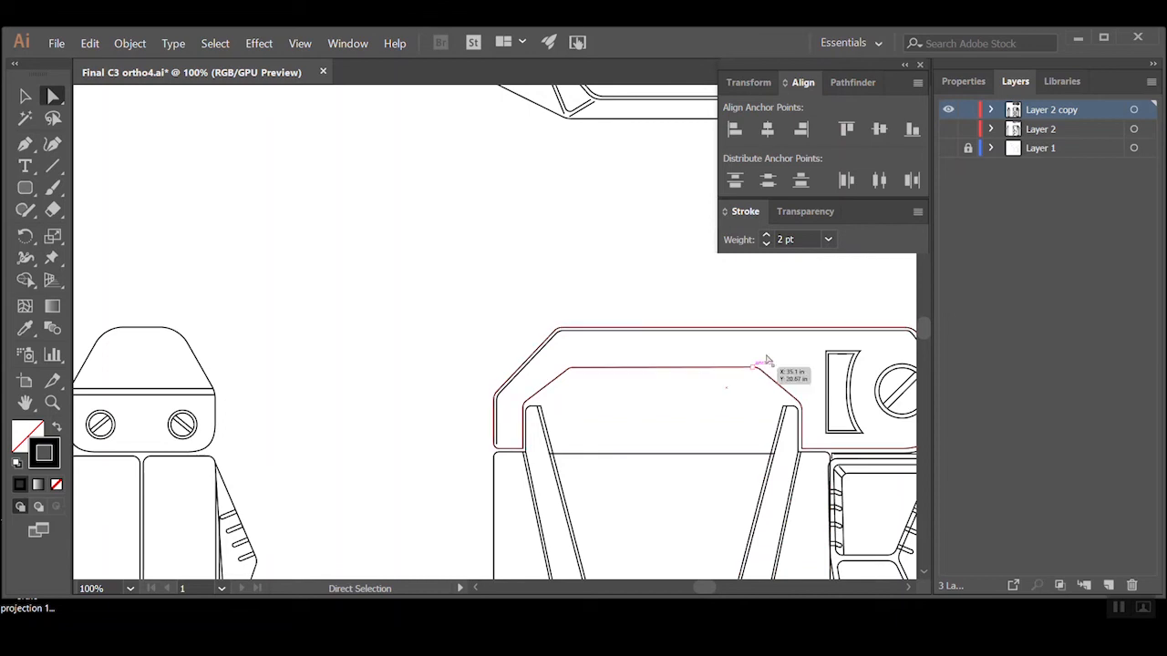
left_click(748, 381)
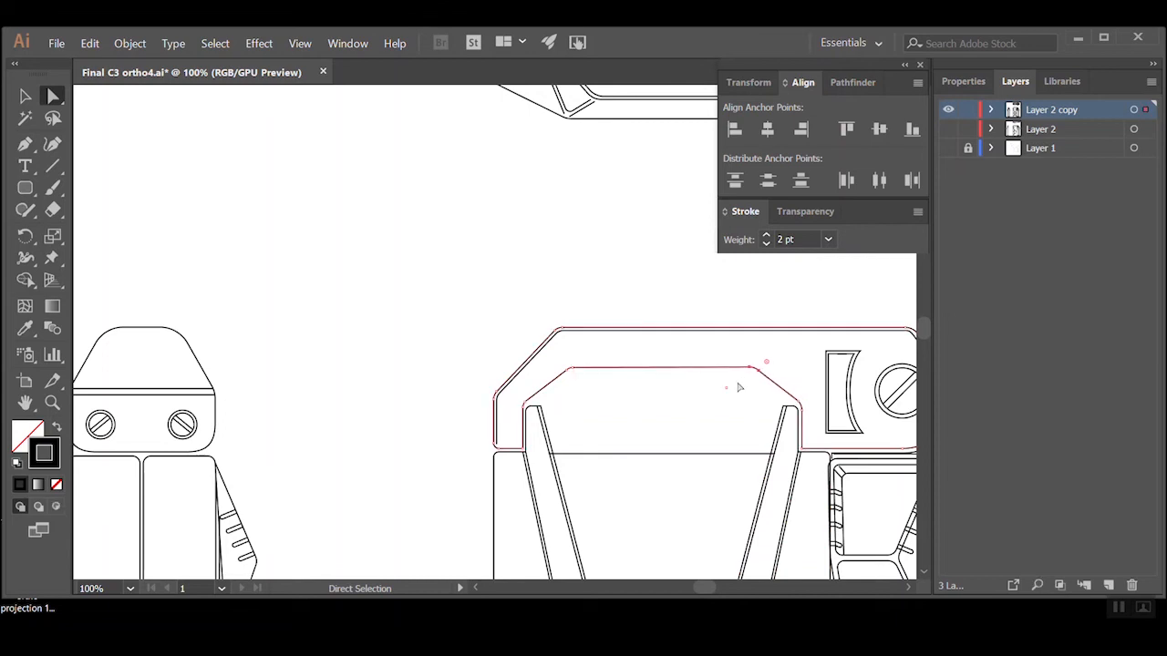
left_click(727, 394)
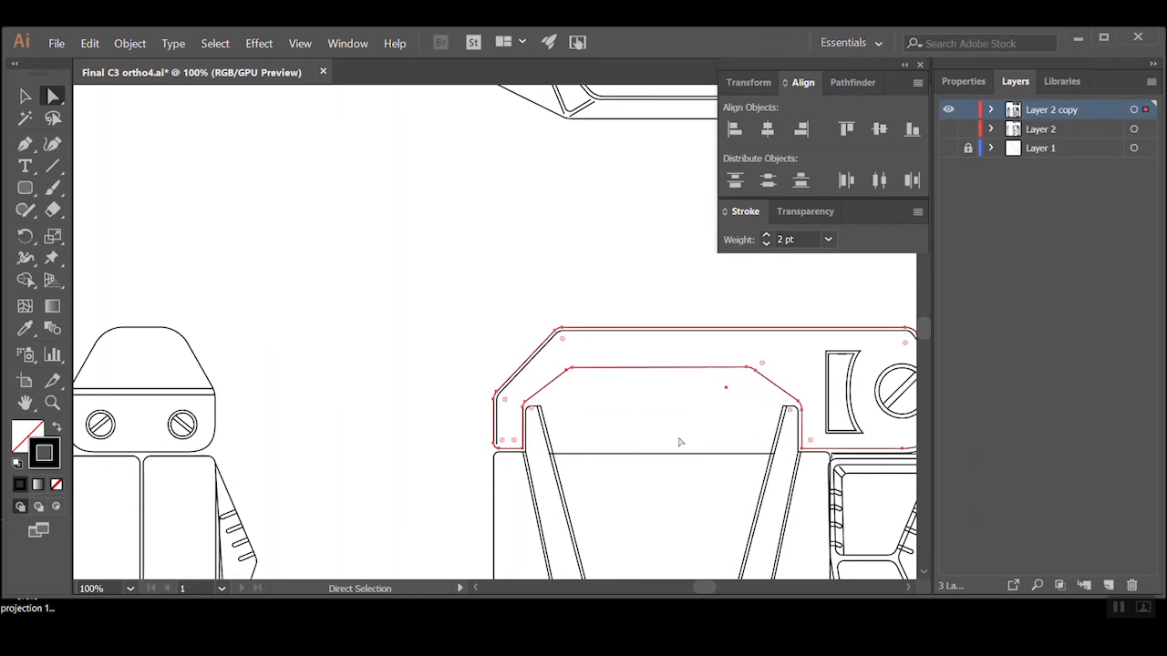
left_click(628, 308)
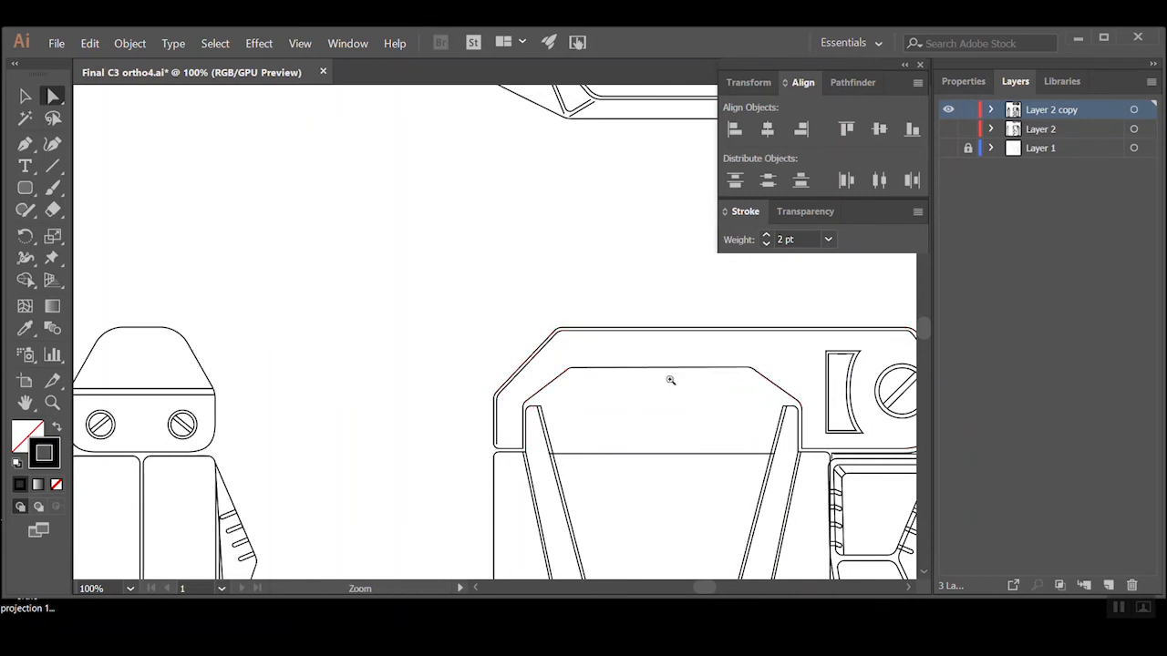
Raise the top anchor points of both slanted arms in the front view slightly so they meet the handle recess's lower corners
left_click(670, 380, "alt")
left_click(488, 338)
left_click(441, 356)
left_click(475, 353)
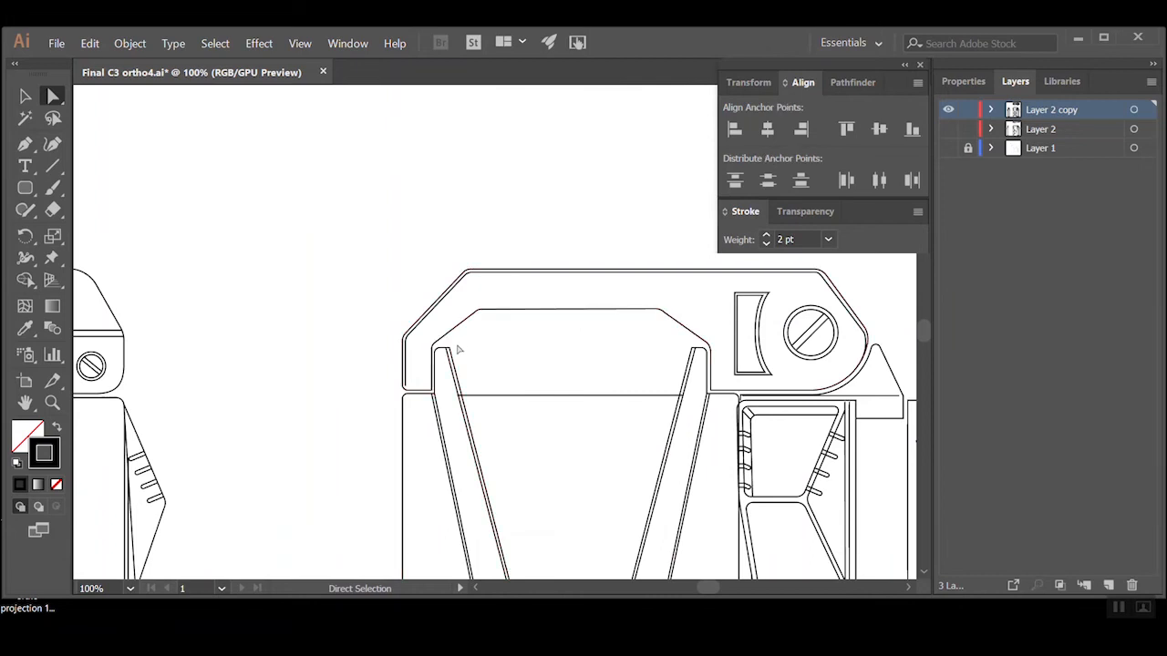
left_click(437, 361)
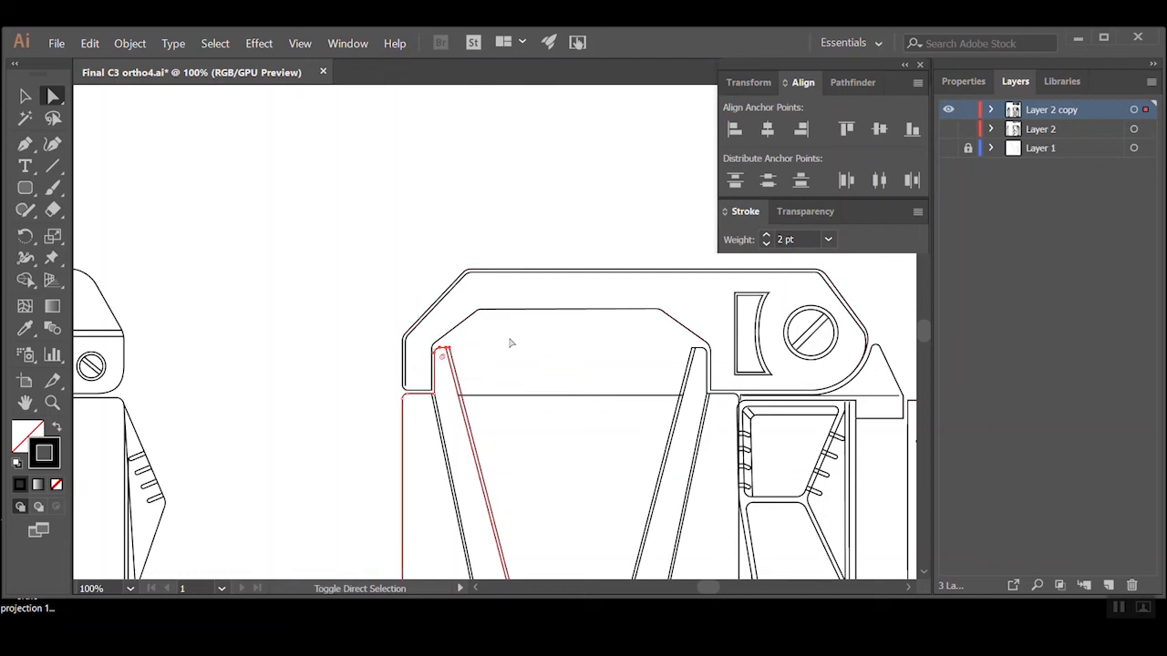
left_click(707, 361, "shift")
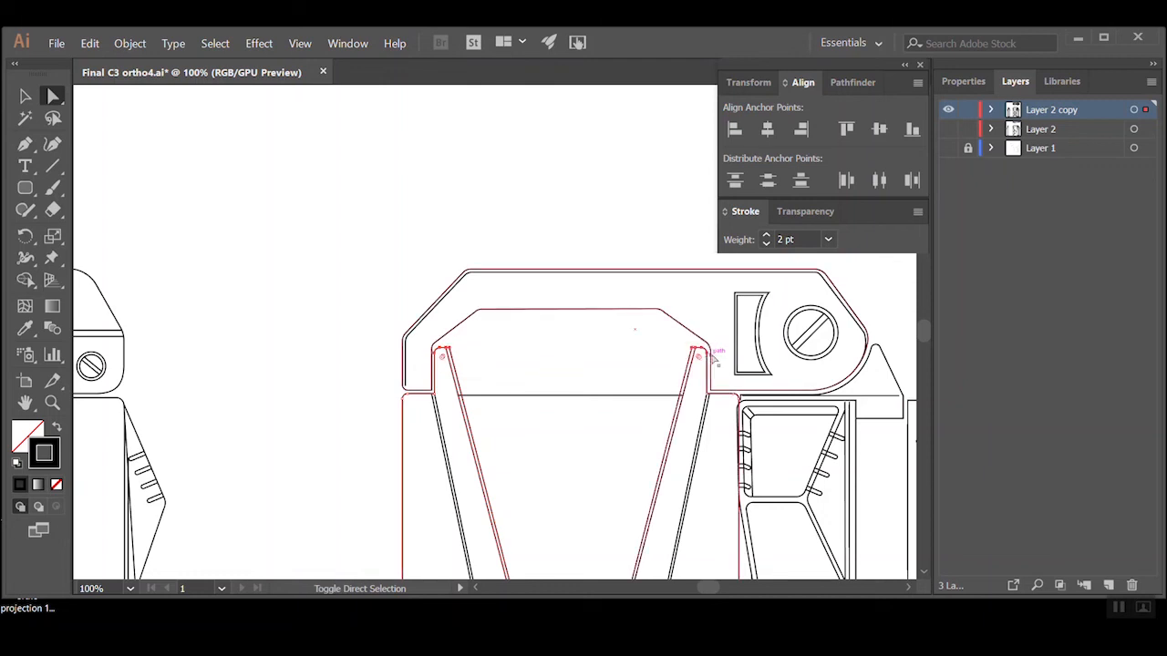
left_click(495, 252)
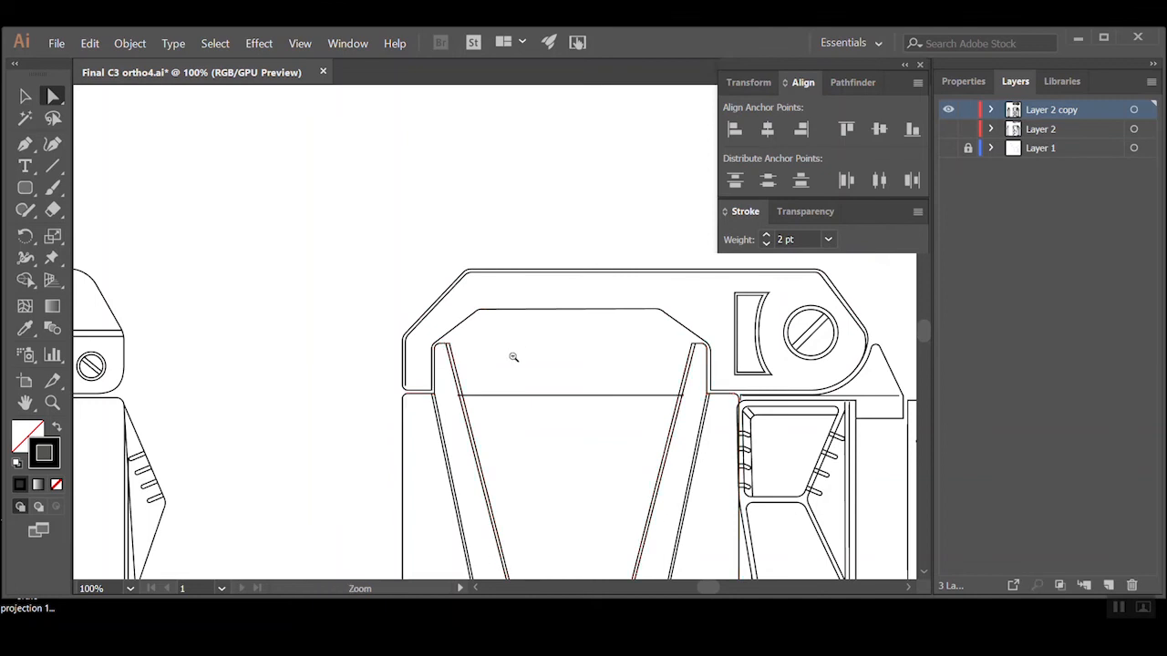
Pull both ends of the horizontal line between the slanted arms inward so it stops at the arms' inner edges
left_click(513, 356, "ctrl+alt")
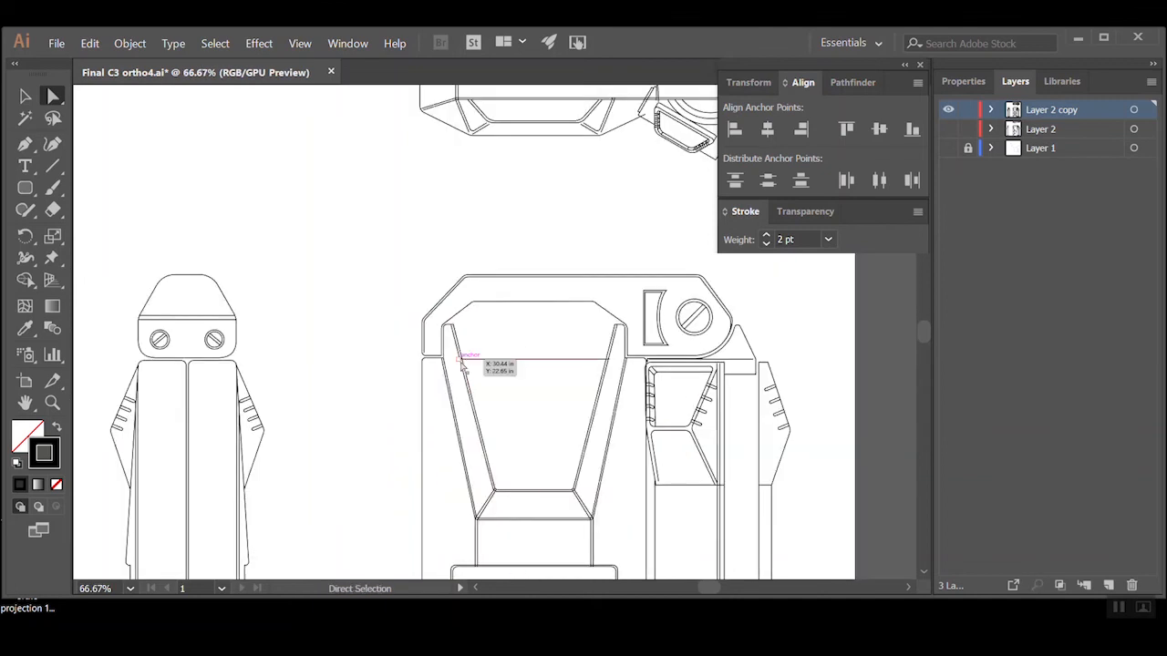
mouse_move(458, 363)
left_mouse_down()
mouse_move(479, 364)
mouse_move(463, 364)
left_mouse_up()
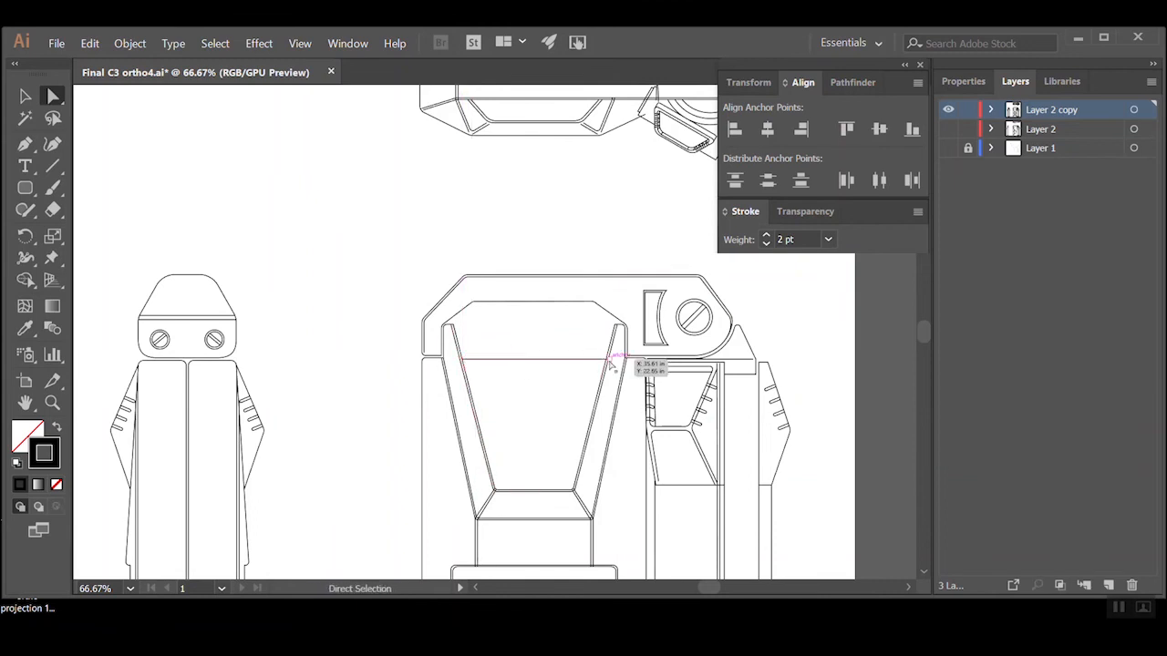
left_click_drag(608, 360, 606, 361)
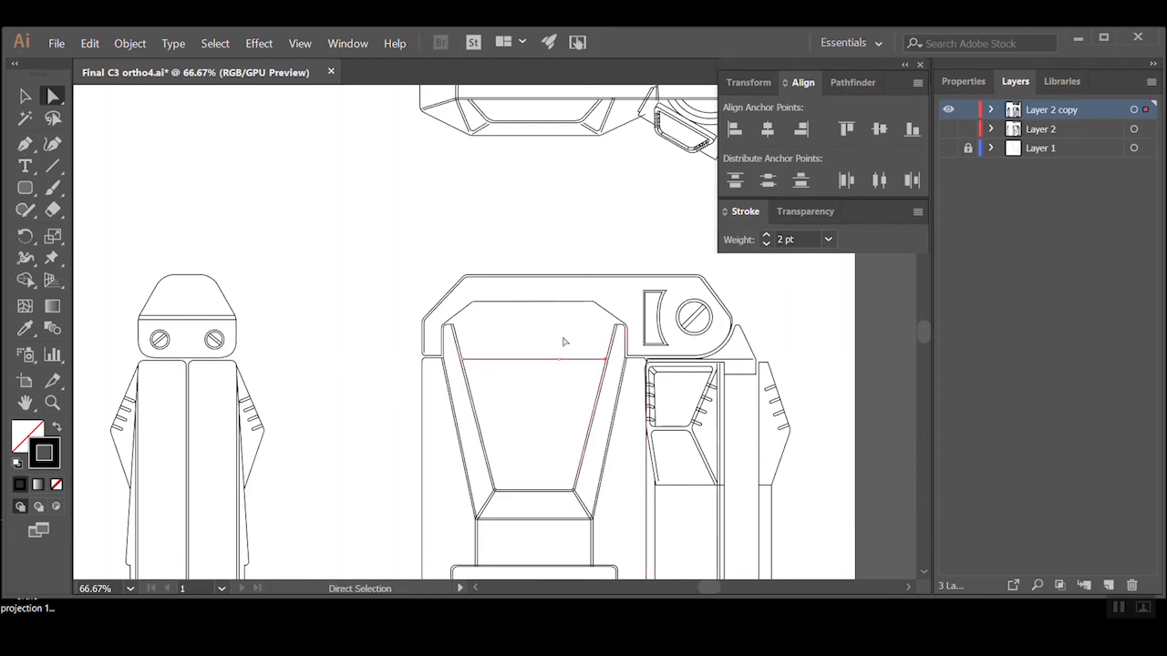
left_click(561, 340, "ctrl+alt")
Review the side, front and top views, examining the overlapping lines around the top view's round hub and clamps
left_click_drag(520, 384, 595, 267)
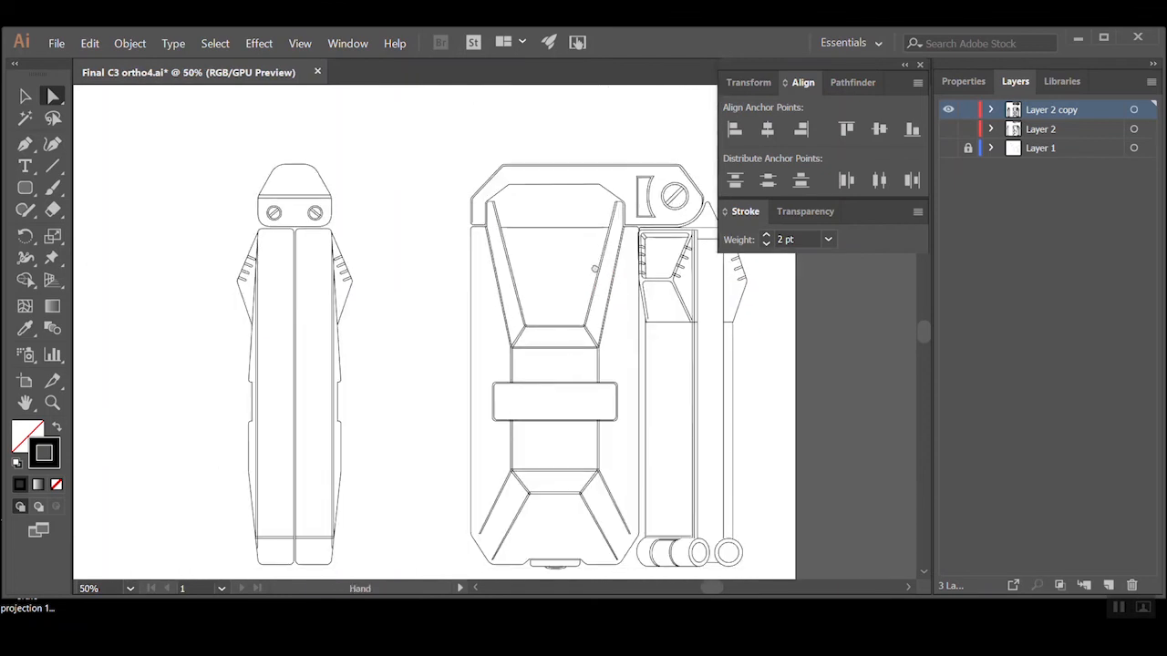
left_click(582, 278, "ctrl+alt")
left_click_drag(493, 294, 546, 329)
left_click(630, 157, "ctrl")
left_click(472, 357, "ctrl")
left_click(495, 348, "ctrl")
left_click(495, 355, "ctrl")
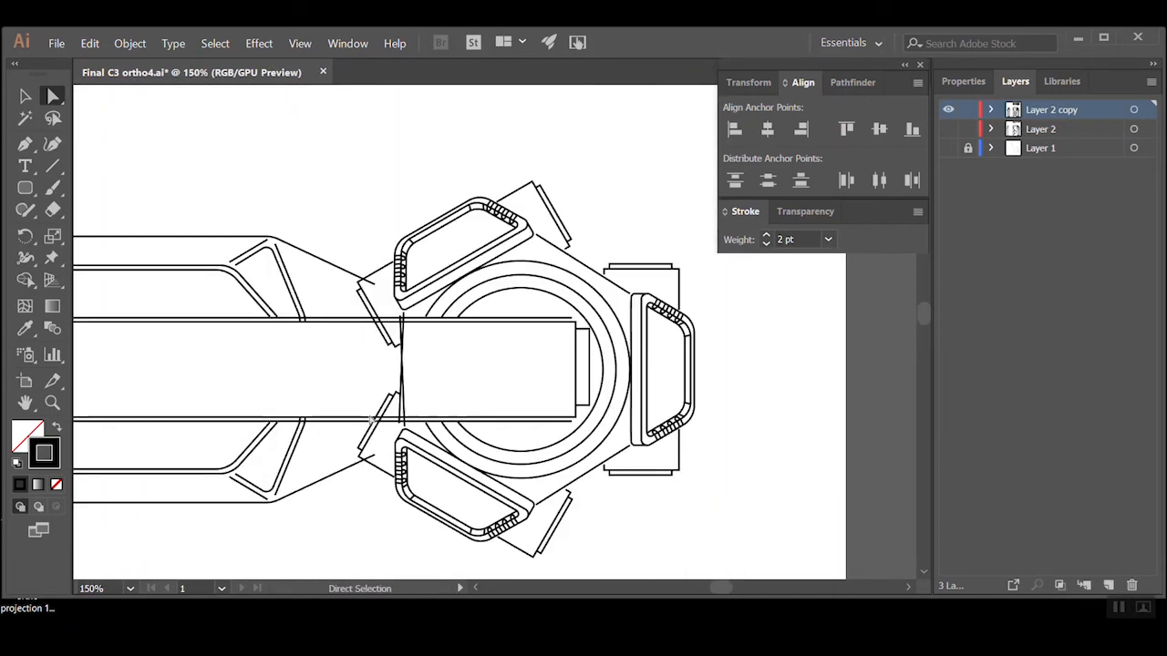
left_click(411, 426, "ctrl")
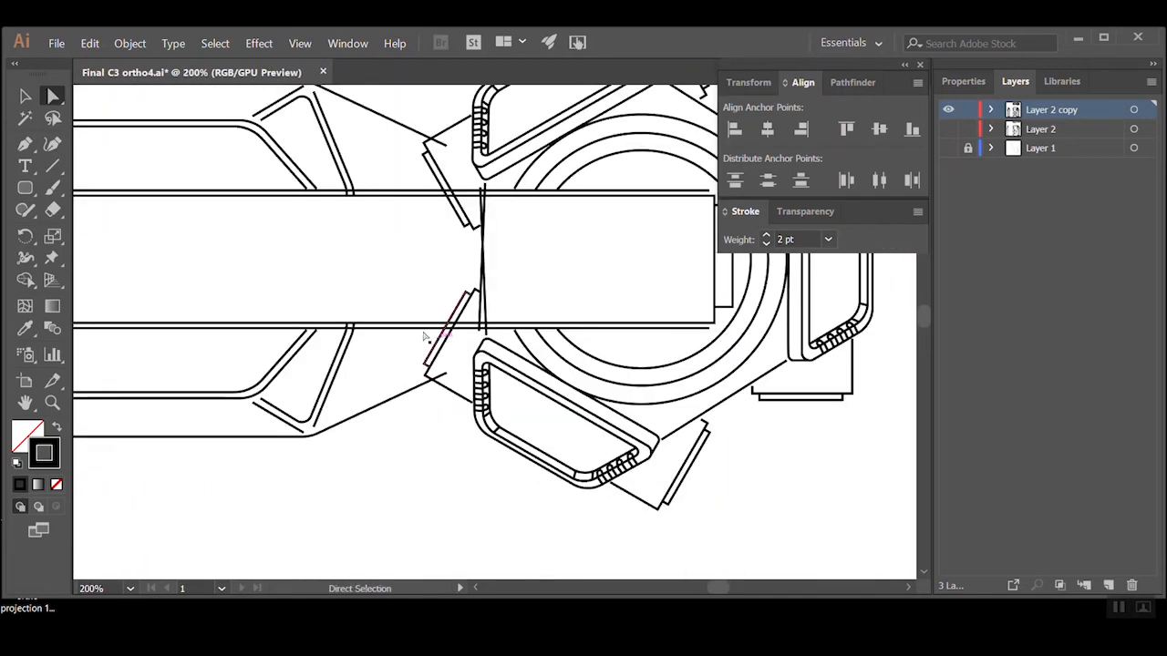
scroll(365, 229, "up", 3)
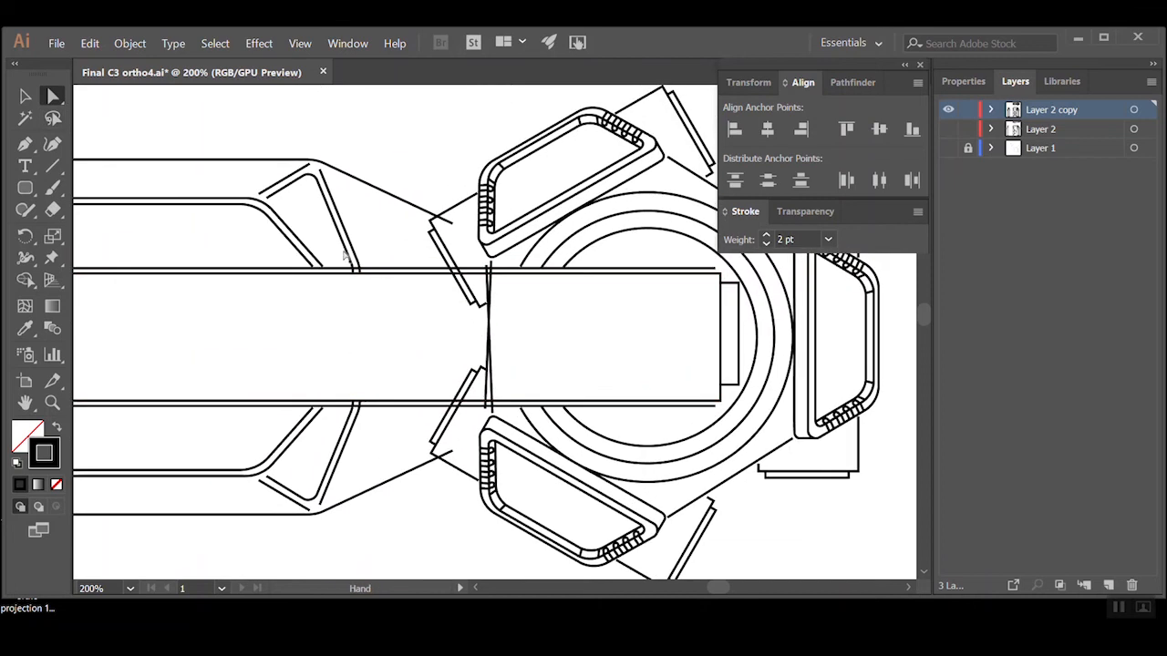
left_click_drag(597, 209, 543, 261)
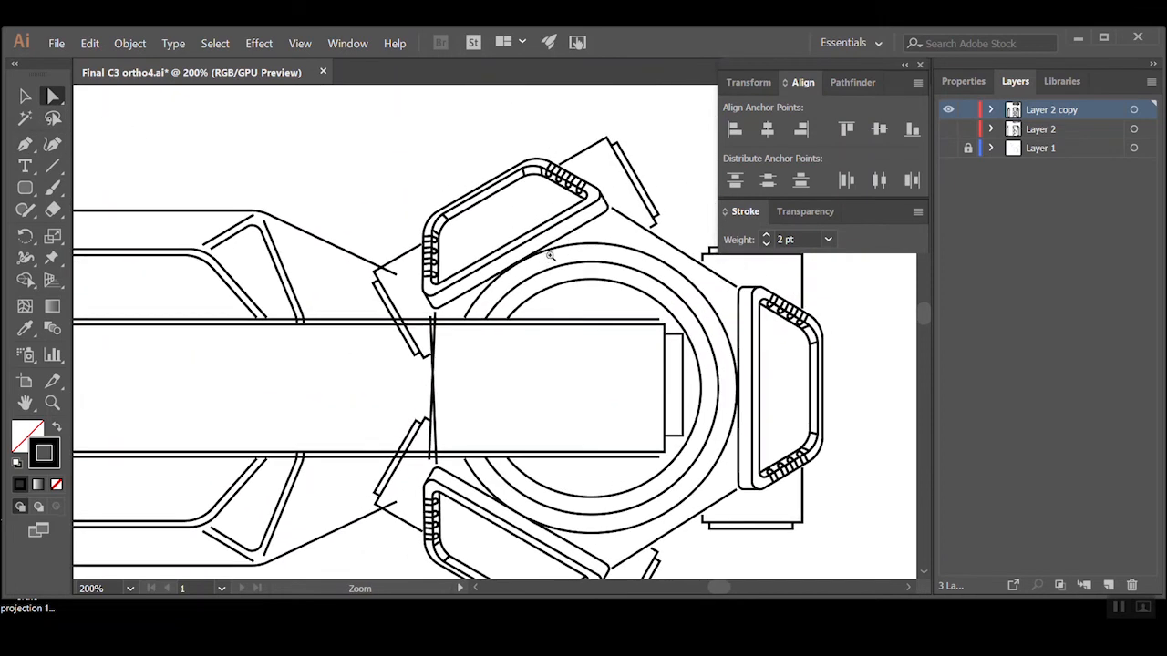
left_click(555, 254, "ctrl+alt")
left_click(648, 426, "ctrl+alt")
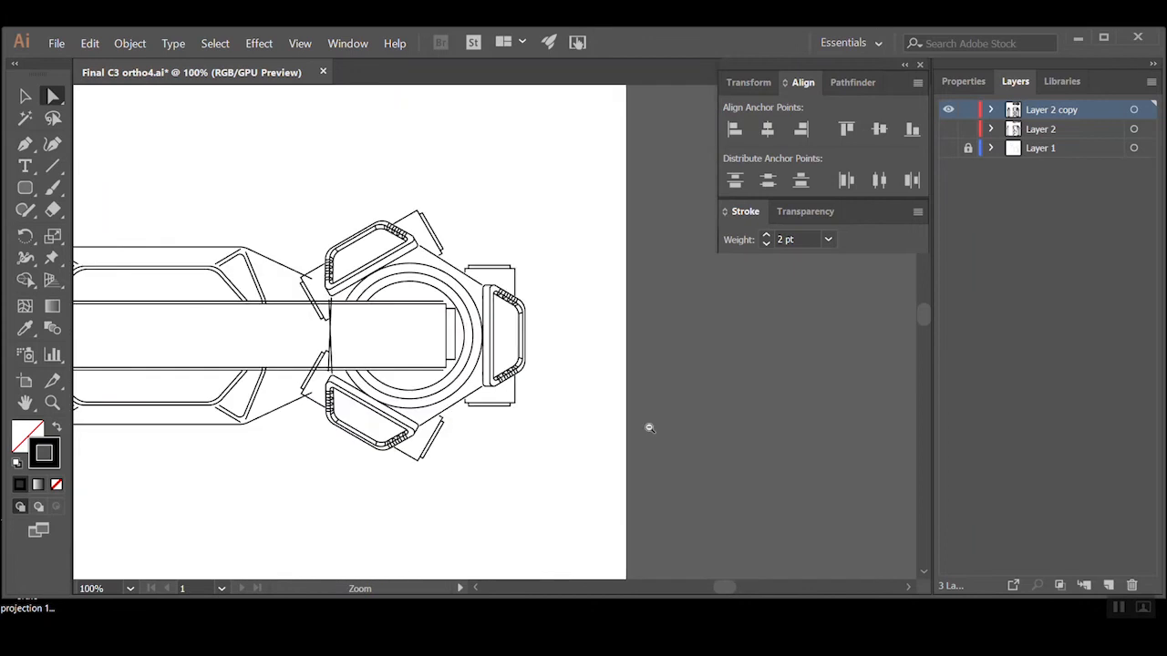
left_click(649, 426, "ctrl+alt")
left_click(445, 445, "ctrl+alt")
left_click(447, 463, "ctrl+alt")
left_click_drag(477, 371, 520, 380)
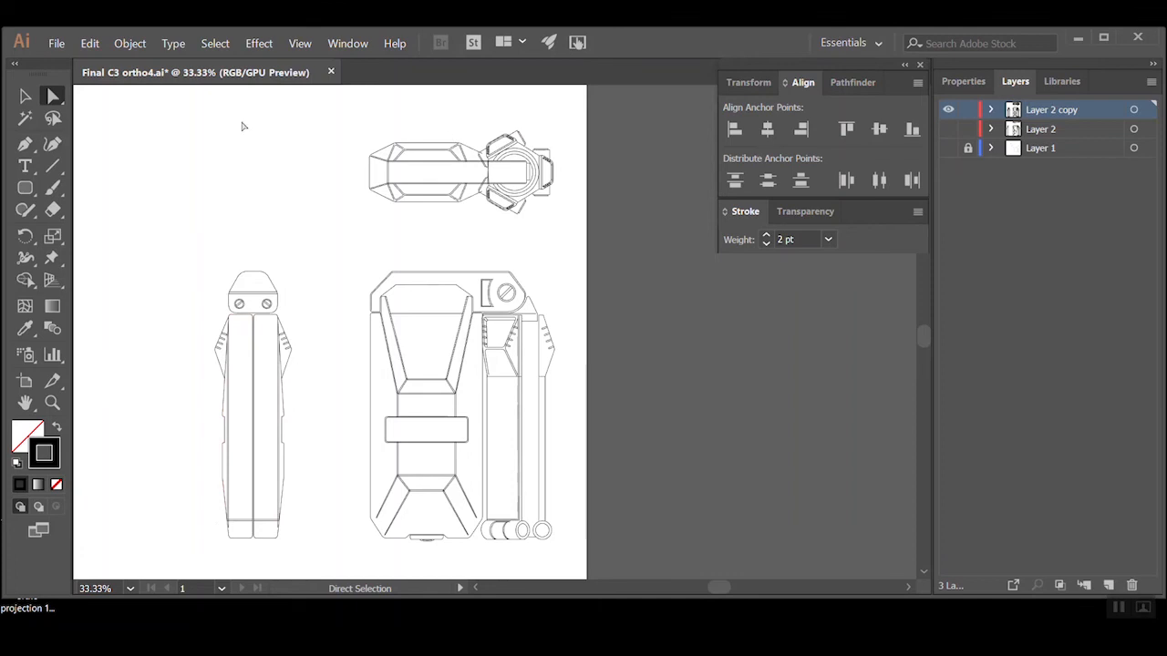
Draw a rectangle in the top view spanning the height between the body's upper edge and the upper clamp's outermost corner
left_click_drag(27, 189, 75, 189)
key("ctrl+space")
left_click(429, 164, "ctrl")
left_click(556, 249, "ctrl")
left_click(557, 249, "ctrl")
left_click_drag(502, 449, 514, 315)
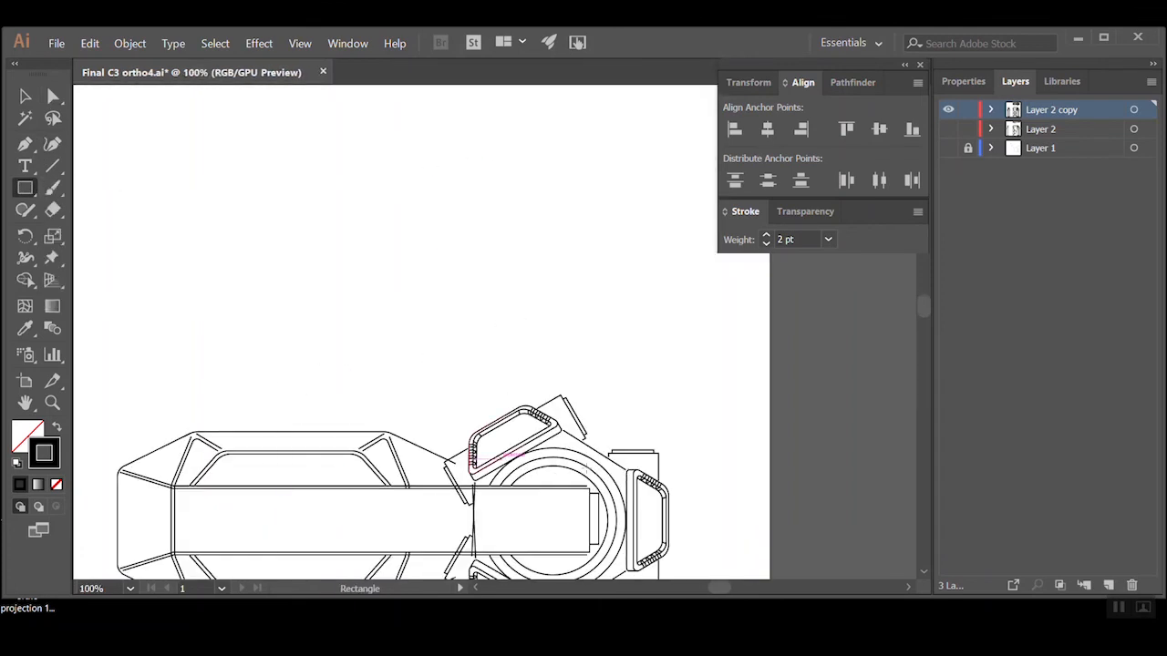
mouse_move(559, 396)
left_mouse_down()
mouse_move(313, 399)
mouse_move(242, 430)
left_mouse_up()
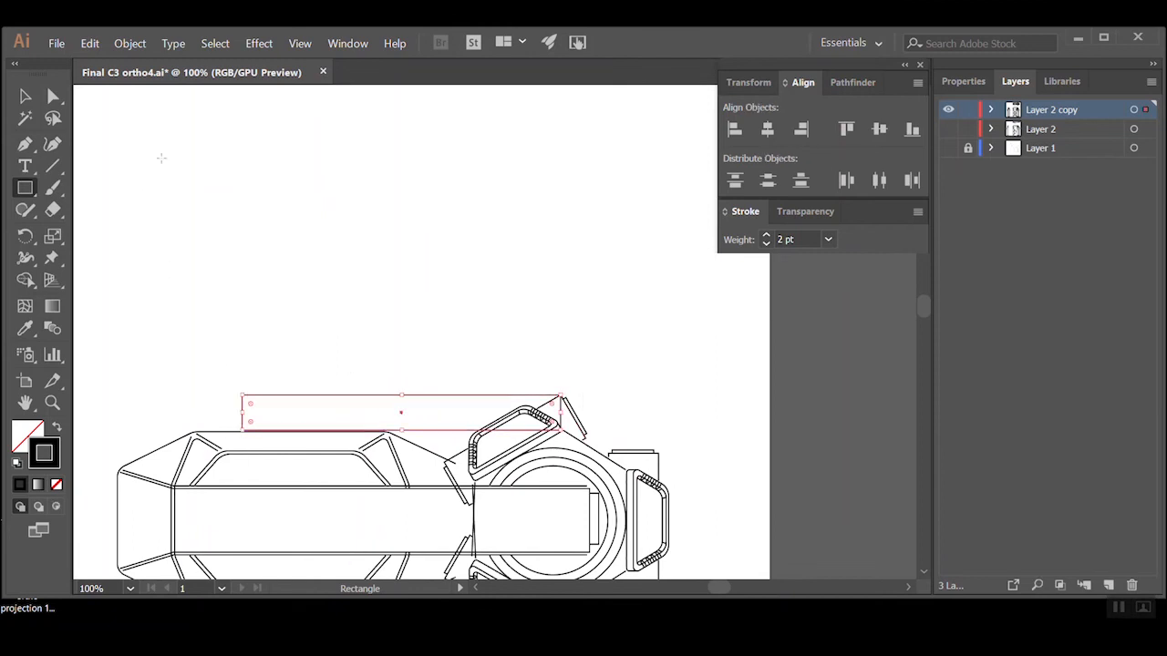
Move the reference rectangle to the empty area above the side view and rotate it 90 degrees upright
left_click(426, 377, "ctrl+alt")
left_click(408, 340, "ctrl+alt")
left_click(500, 339, "ctrl+alt")
left_click(502, 339, "ctrl+alt")
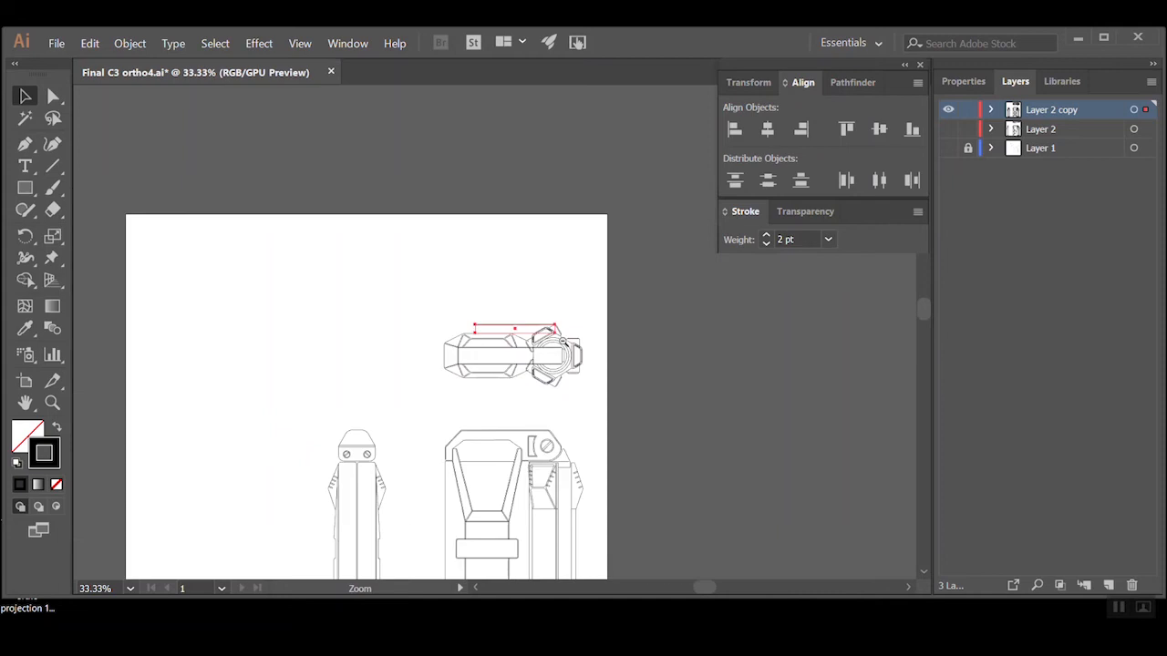
left_click_drag(498, 328, 272, 282)
left_click_drag(355, 444, 339, 285)
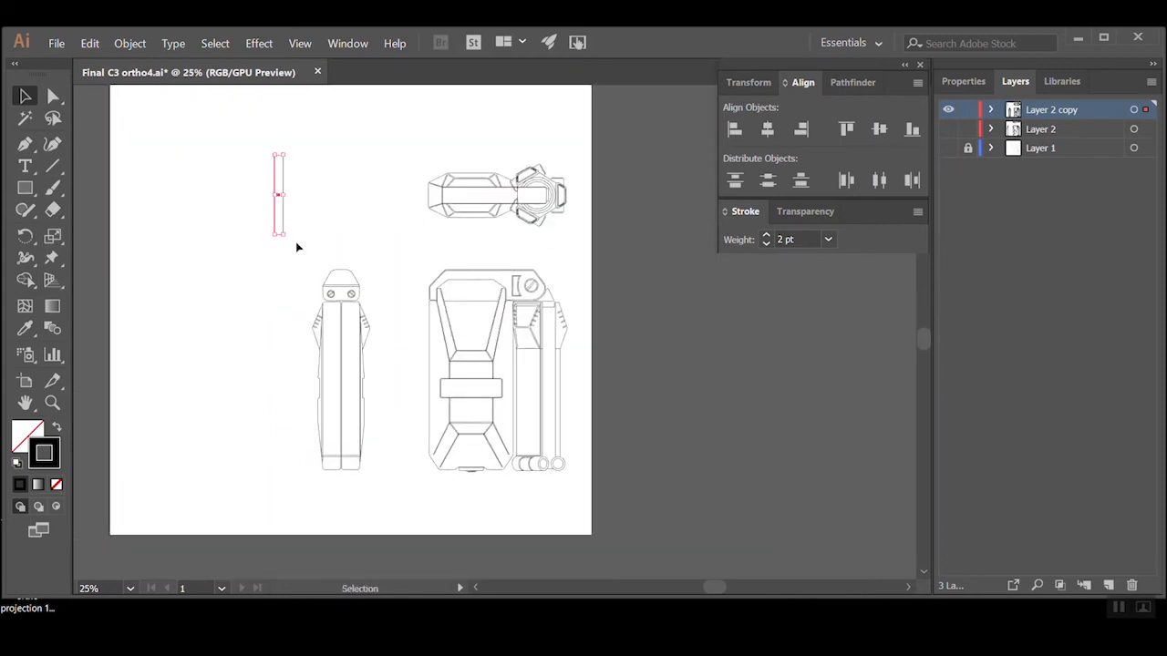
Place the upright rectangle beside the front view's lowest right circle and lower its top edge to the circle's top
left_click_drag(284, 224, 567, 464)
left_click(567, 461, "ctrl")
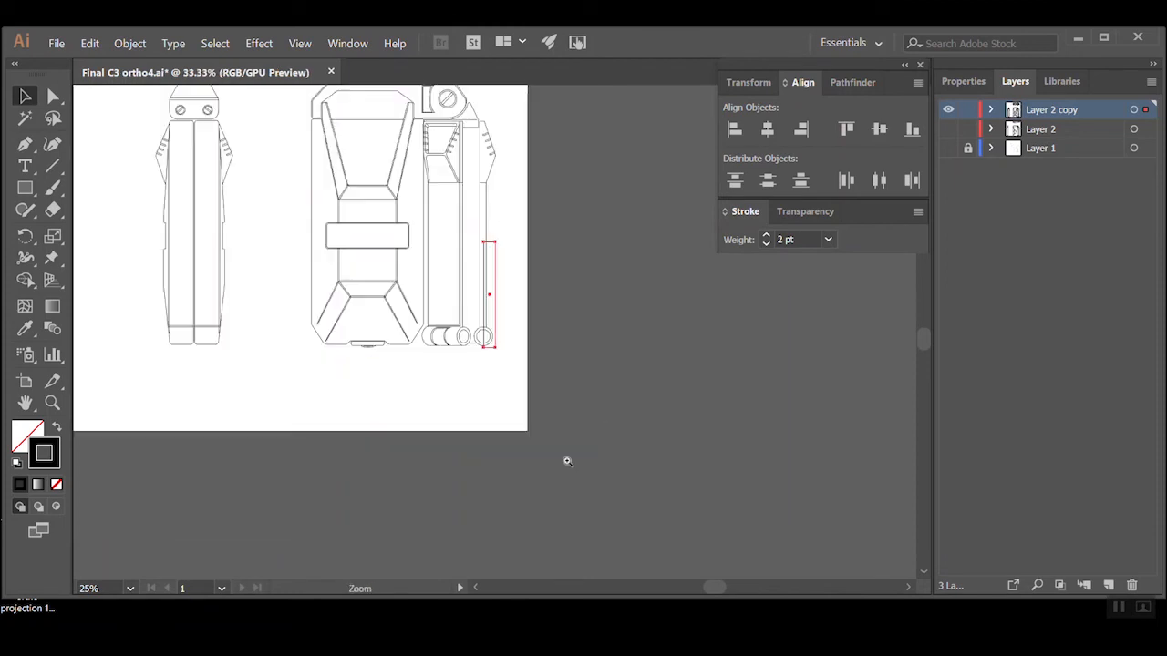
left_click(483, 348, "ctrl")
left_click(514, 283, "ctrl")
left_click(477, 429, "ctrl")
left_click_drag(461, 464, 456, 448)
scroll(482, 276, "up", 3)
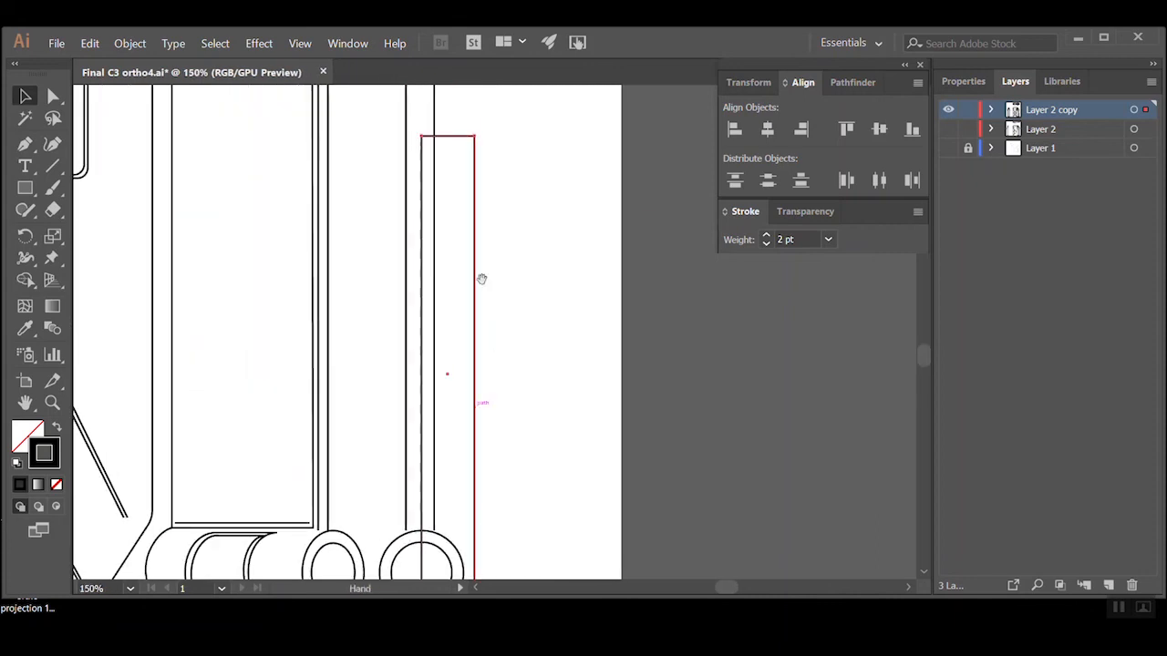
left_click_drag(446, 133, 453, 531)
Place the shortened rectangle at the foot of the side view, with one copy on each side of the body
left_click(462, 497, "ctrl+alt")
left_click(479, 474, "ctrl+alt")
left_click(443, 346, "ctrl+alt")
left_click_drag(414, 324, 610, 493)
left_click_drag(740, 444, 267, 433)
left_click(375, 400)
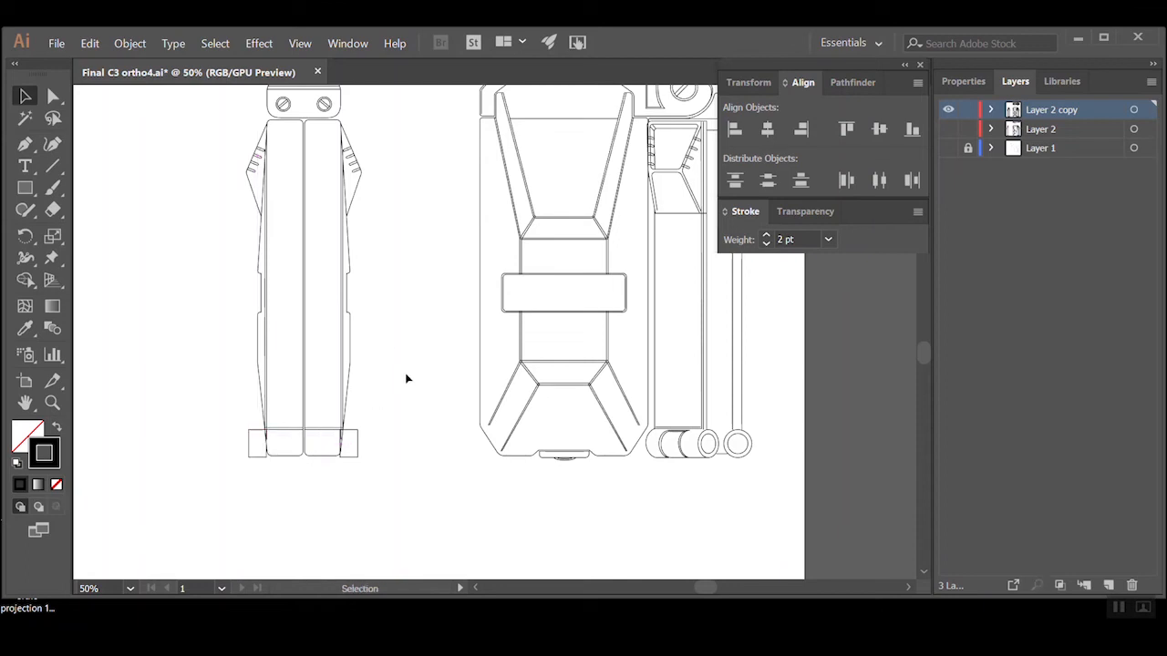
Draw a vertical line from the side view's left clamp down to the left foot rectangle and copy it to the opposite side
left_click(387, 328, "ctrl")
left_click_drag(469, 353, 435, 407)
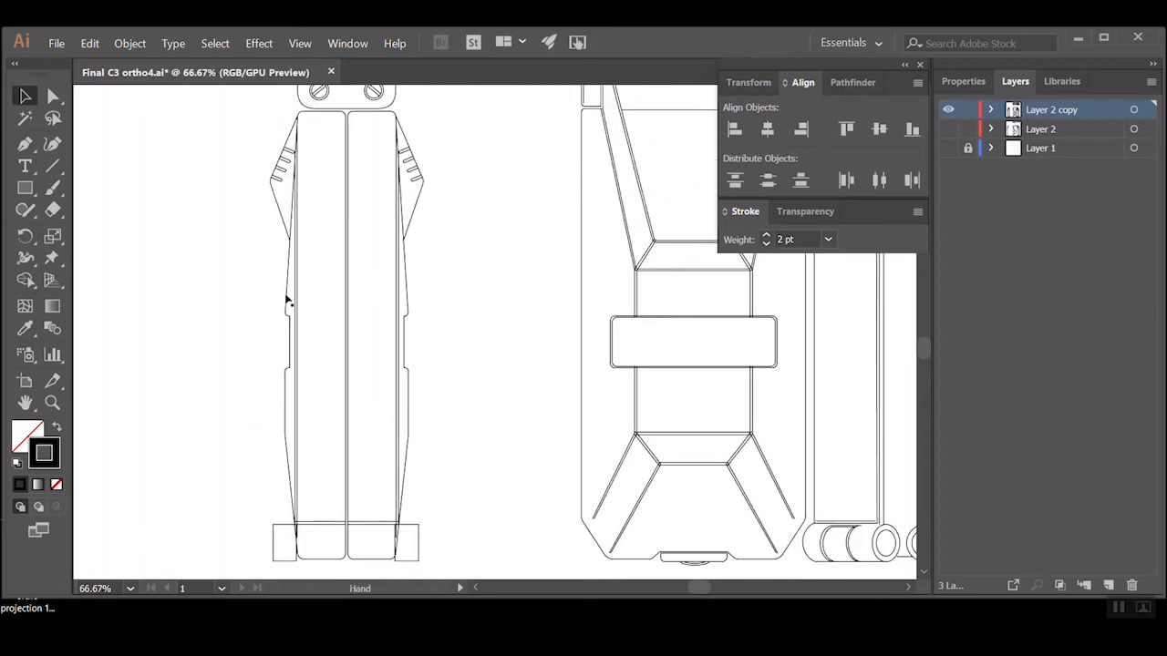
left_click(24, 144)
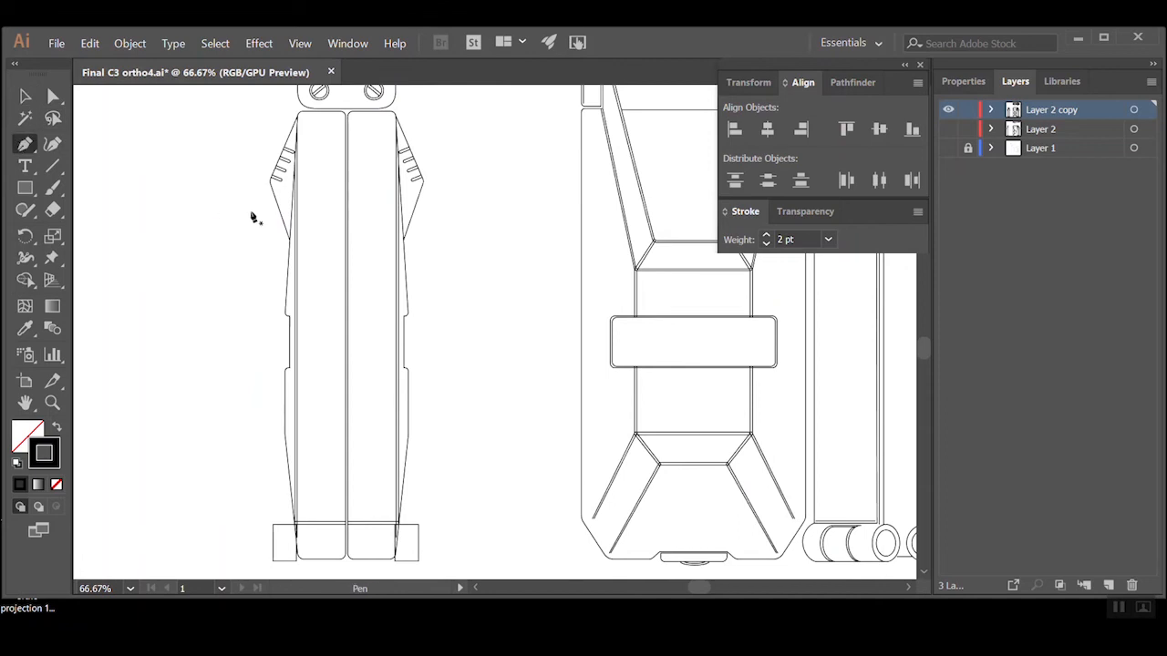
left_click(280, 216)
left_click(283, 525, "shift")
key("Escape")
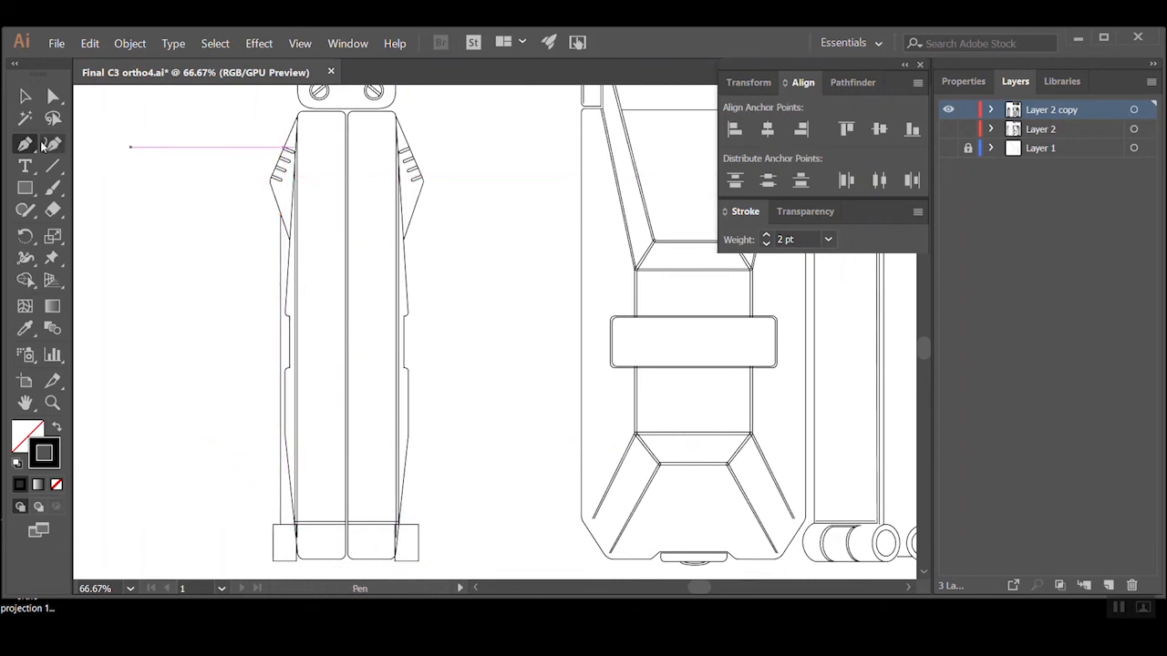
left_click(25, 98)
left_click_drag(280, 289, 412, 302)
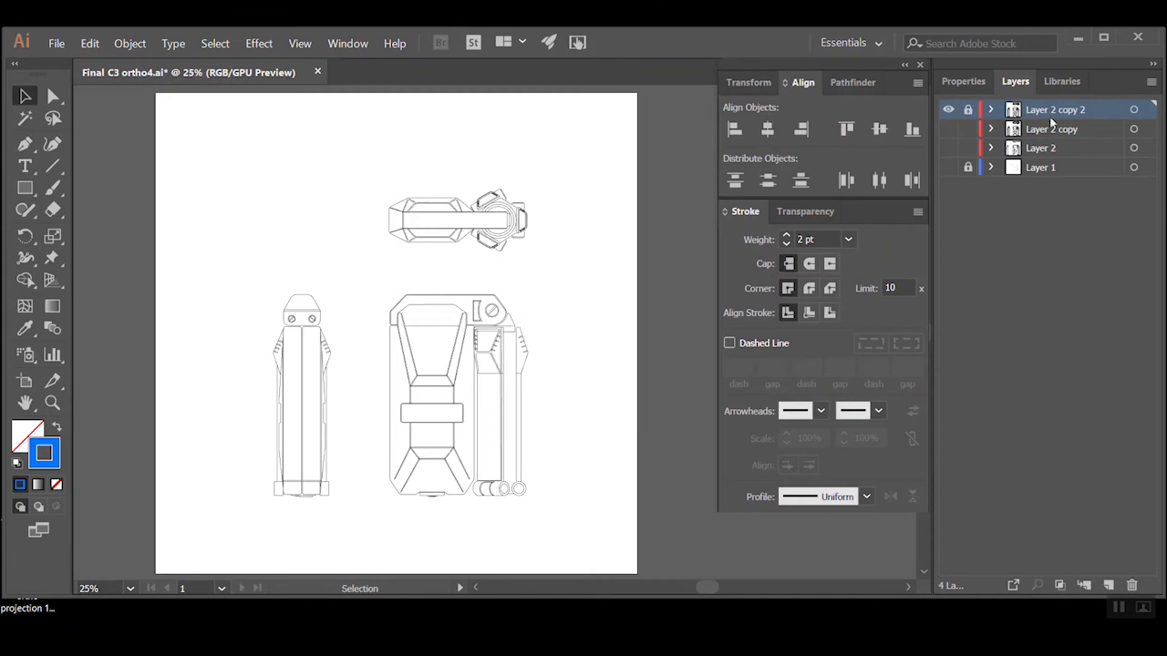
Create a new layer above the locked linework and set the stroke colour to blue 0062FF for line segments
left_click(1108, 585)
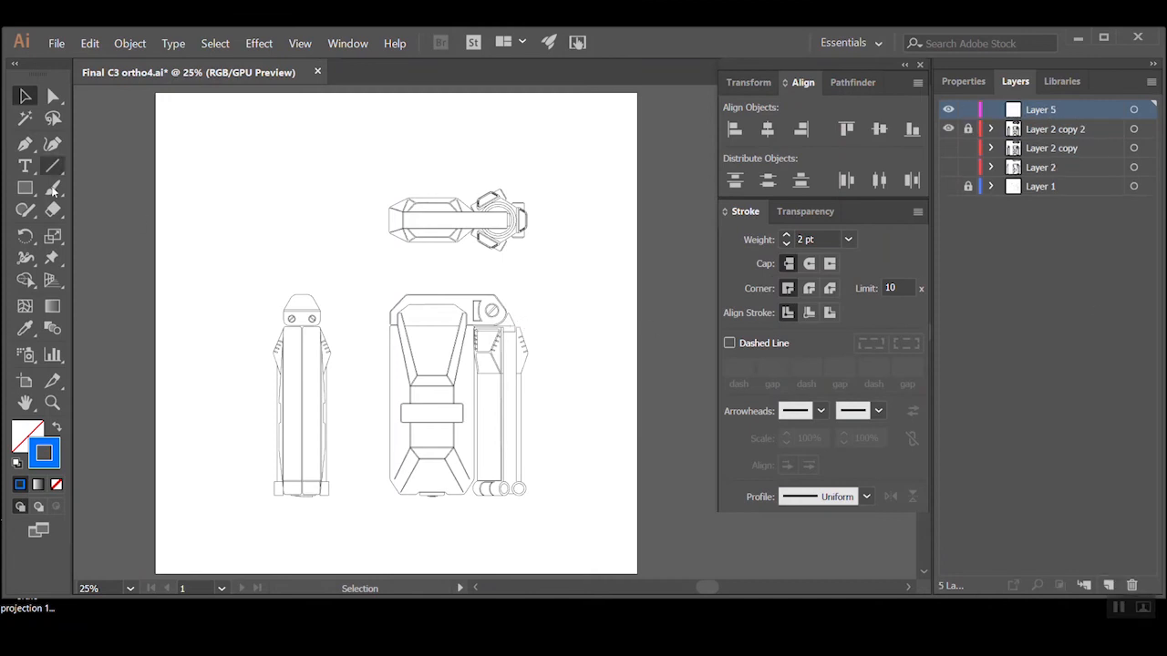
left_click(52, 167)
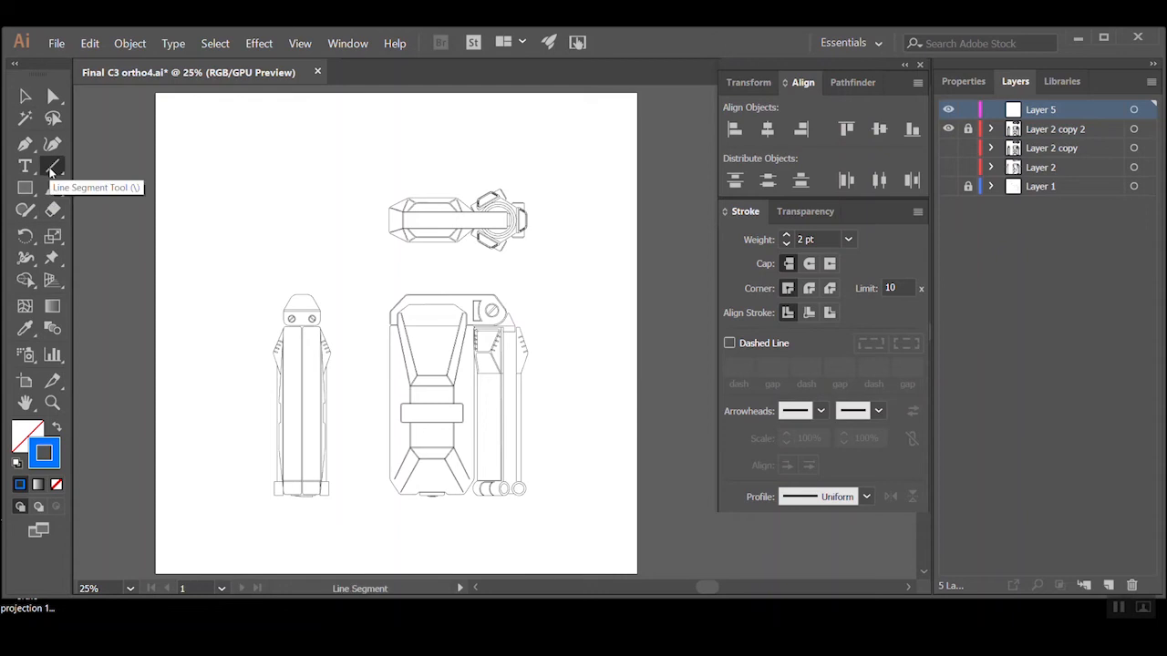
key("ctrl+space")
left_click(557, 360, "ctrl")
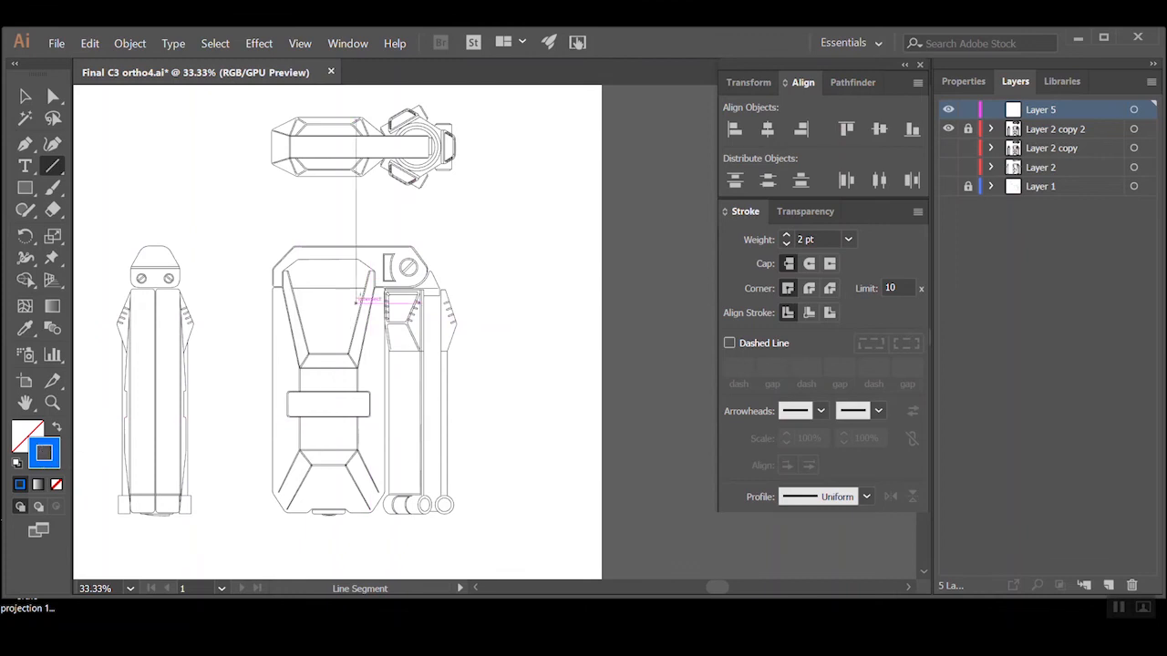
double_click(45, 452)
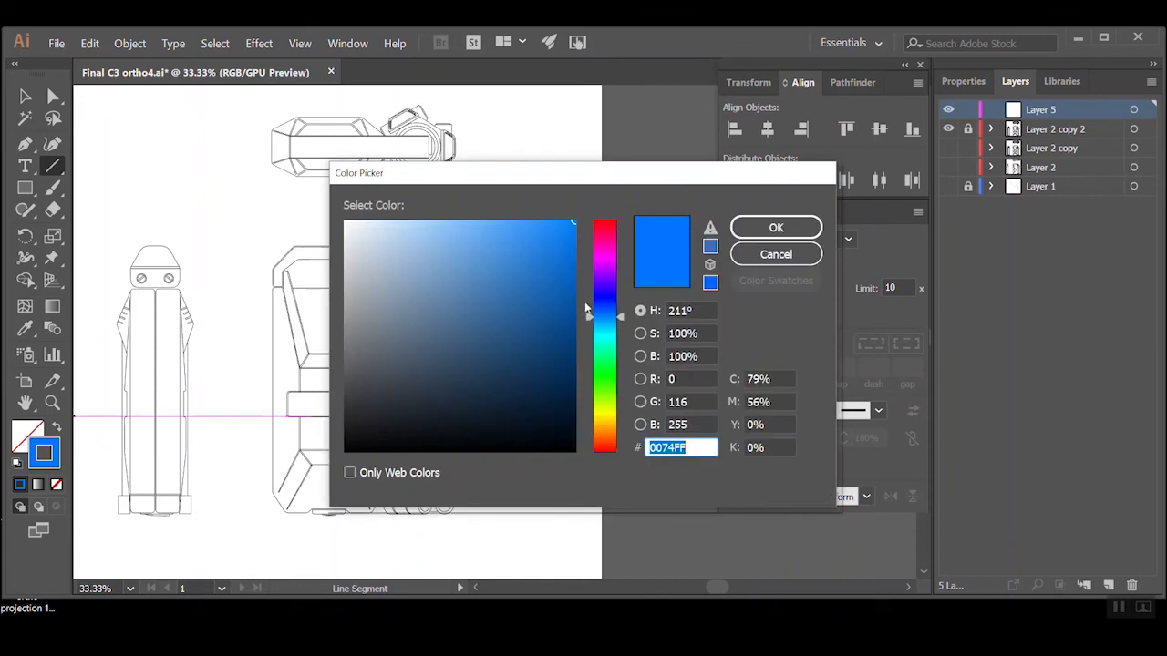
left_click_drag(616, 319, 616, 312)
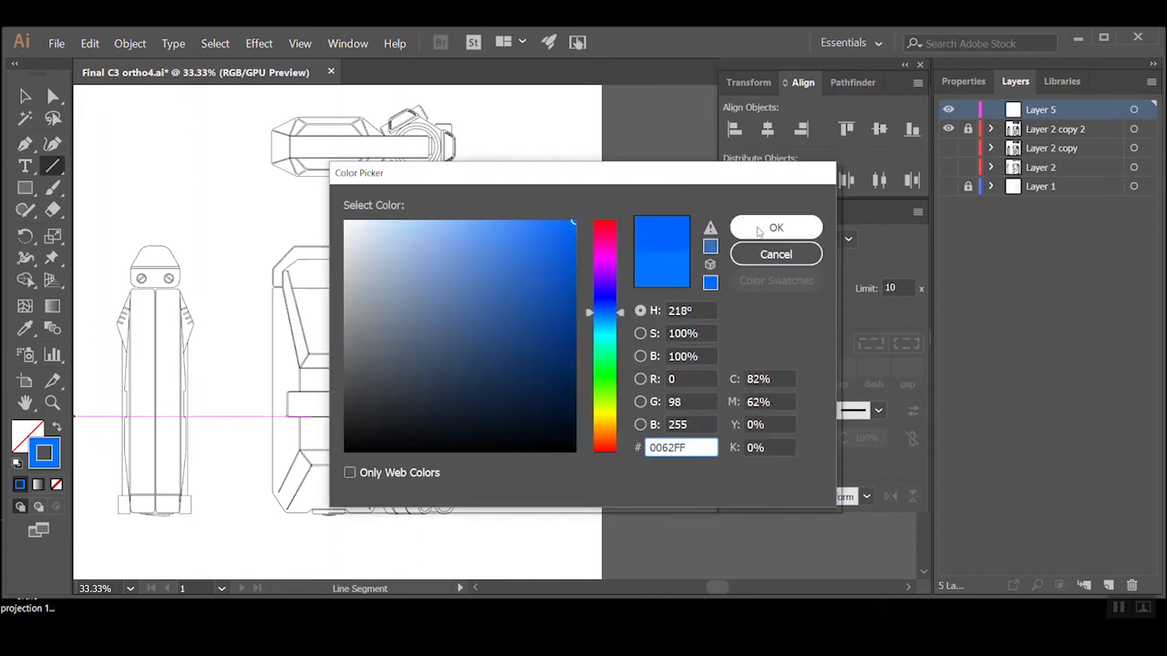
left_click(776, 227)
Draw horizontal extension lines rightward from the front view's top and bottom edges, joined by a vertical dimension line about 18.4 in long
left_click_drag(404, 245, 405, 495)
left_click_drag(404, 246, 533, 246)
left_click(540, 360, "ctrl")
left_click(490, 492, "ctrl")
left_click_drag(438, 375, 406, 536)
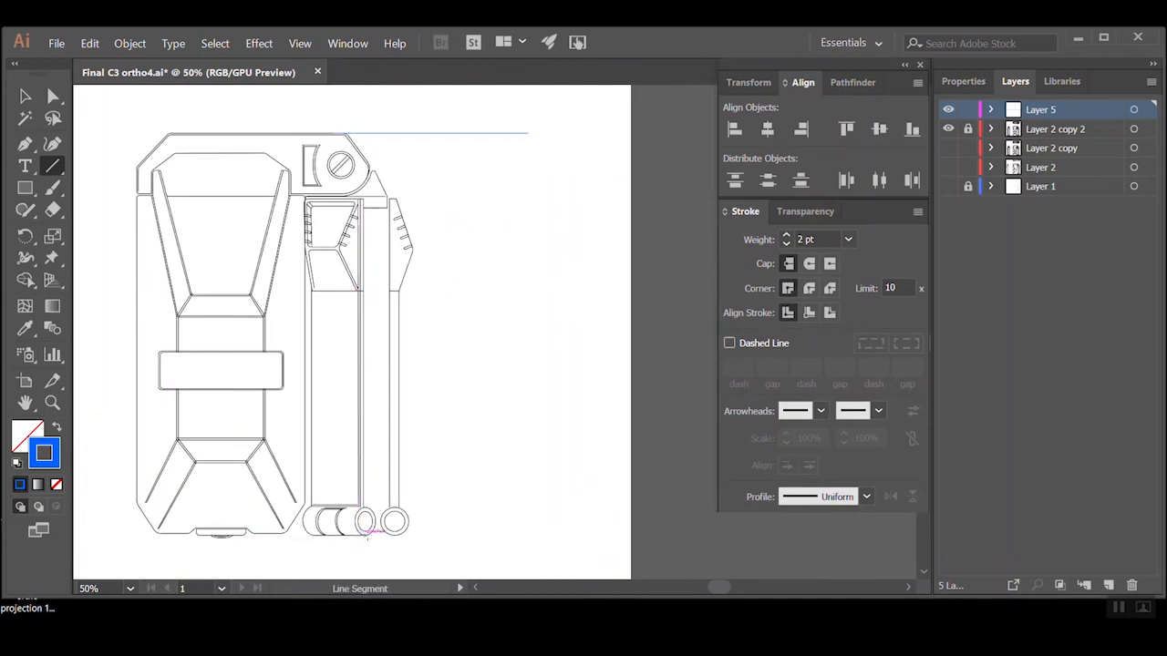
left_click_drag(368, 536, 529, 535)
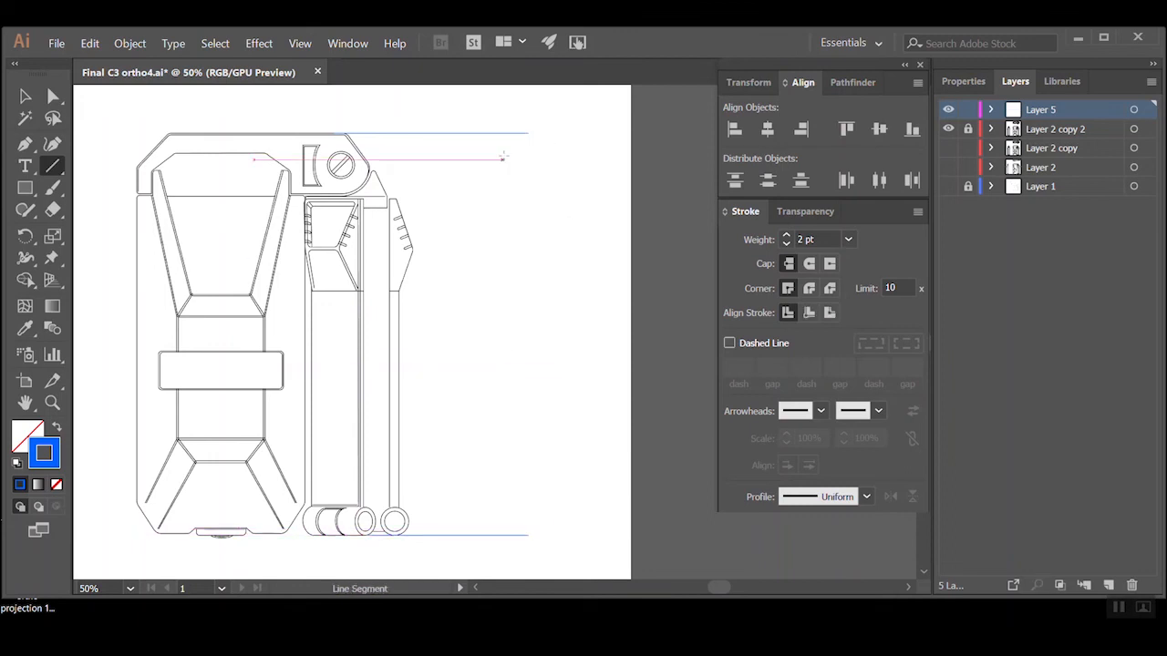
left_click_drag(522, 133, 524, 534)
left_click_drag(524, 535, 524, 535)
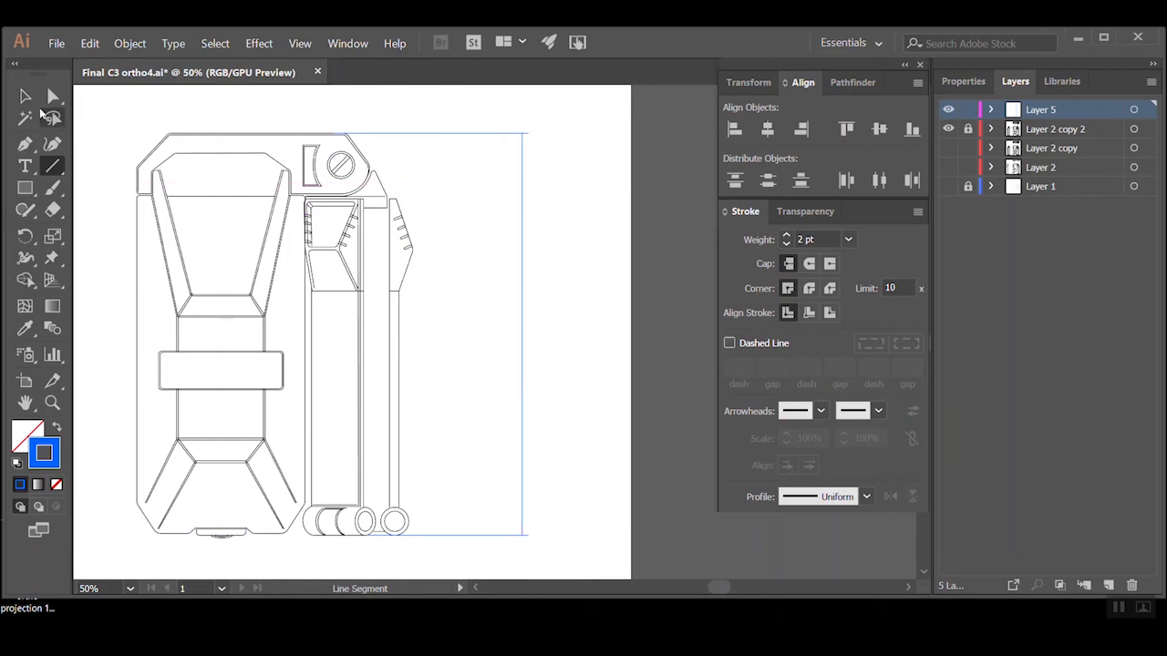
Select the vertical dimension line beside the front view and show its properties
key("v")
left_click_drag(555, 243, 488, 348)
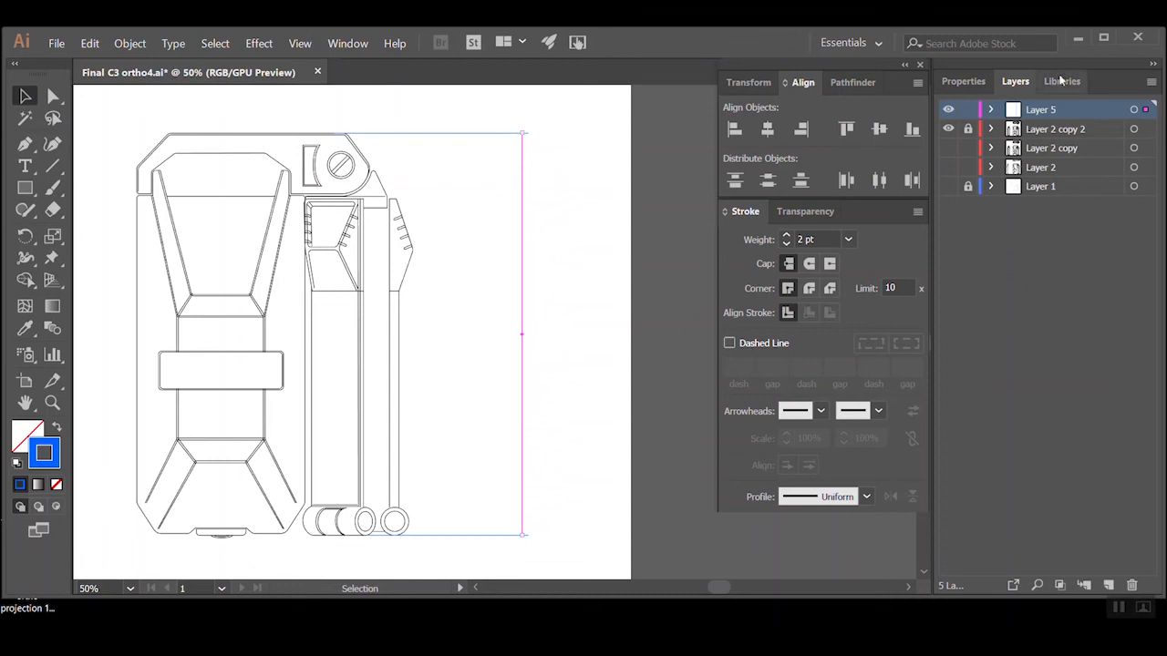
left_click(963, 81)
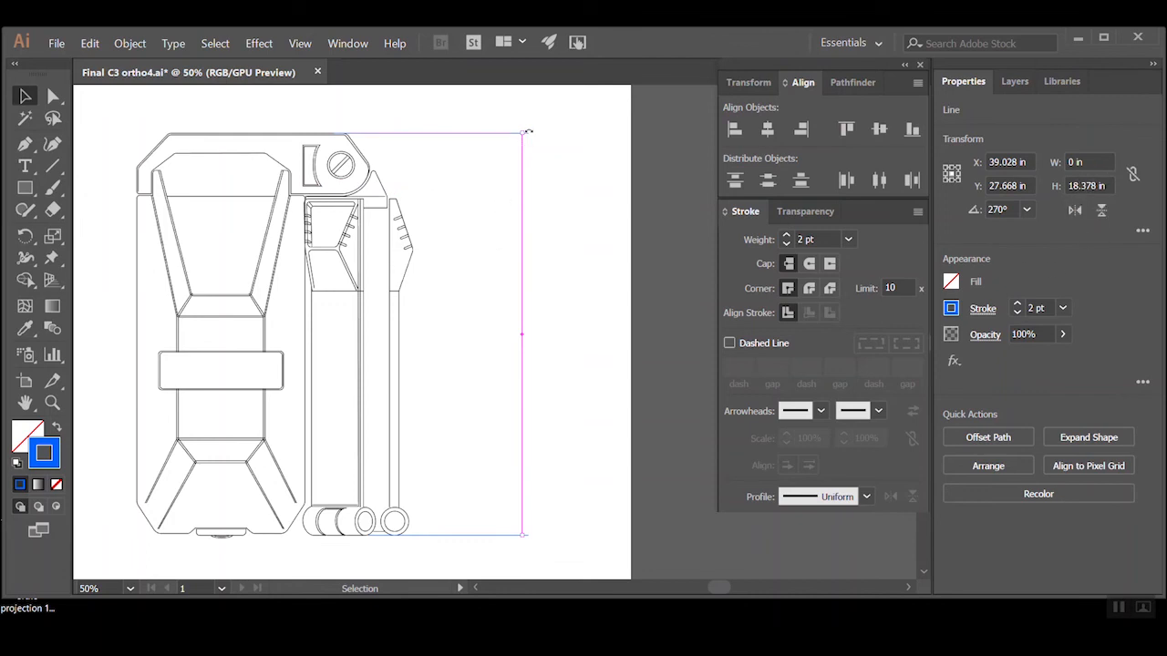
left_click(821, 411)
left_click(821, 411)
left_click(918, 214)
left_click(921, 216)
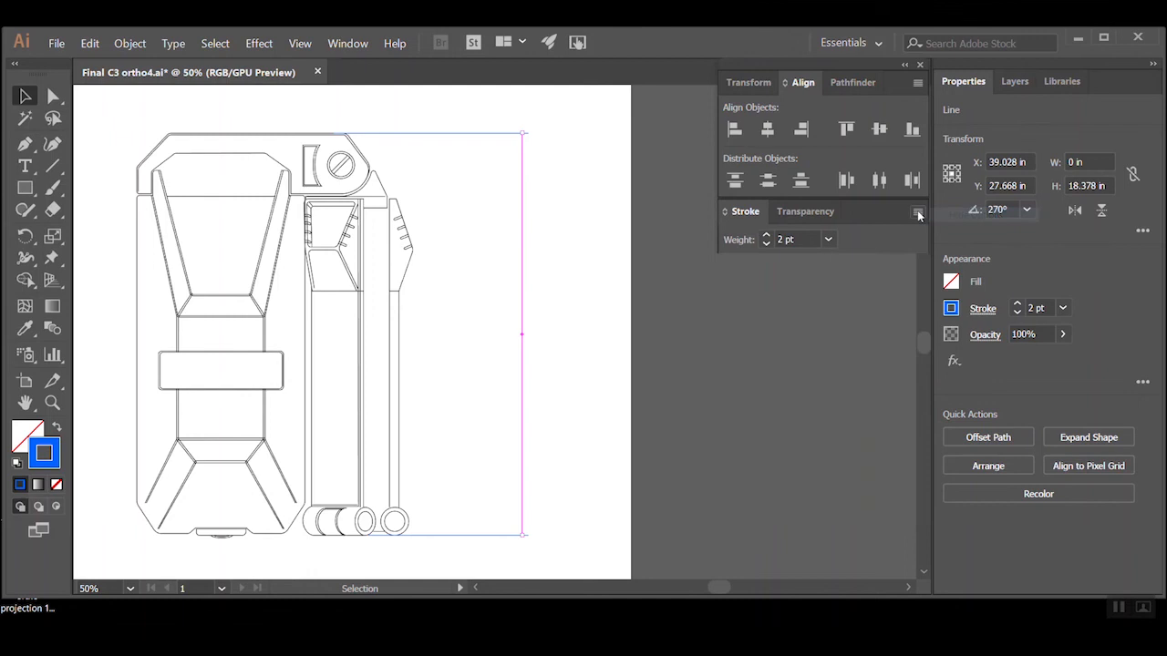
left_click(918, 214)
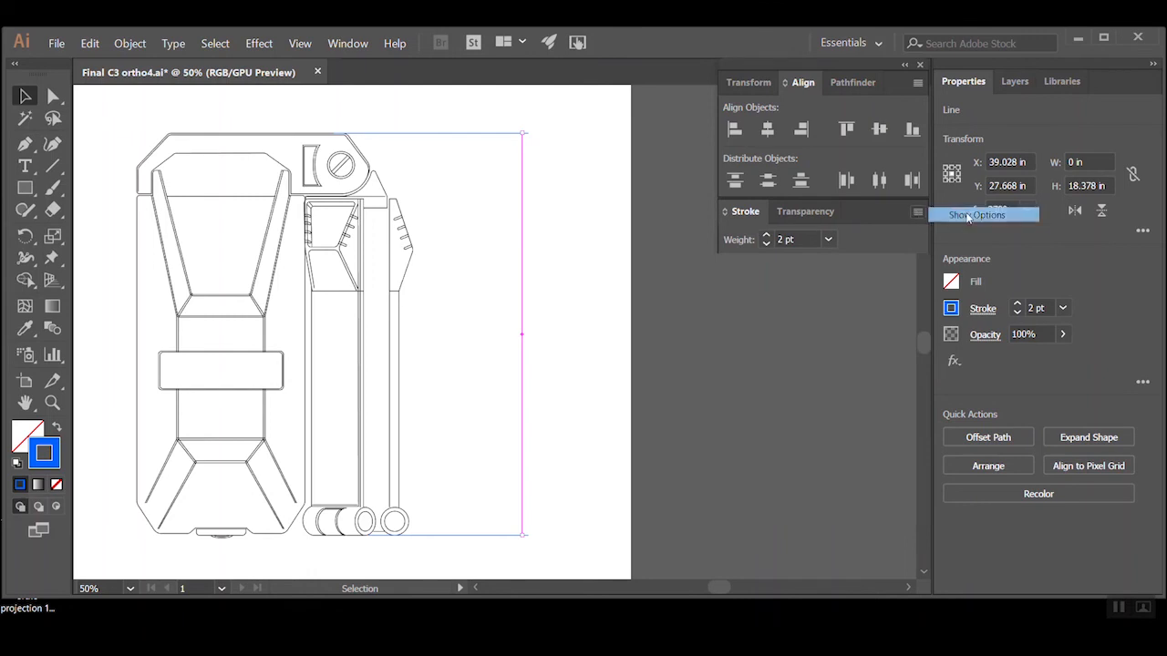
left_click(968, 216)
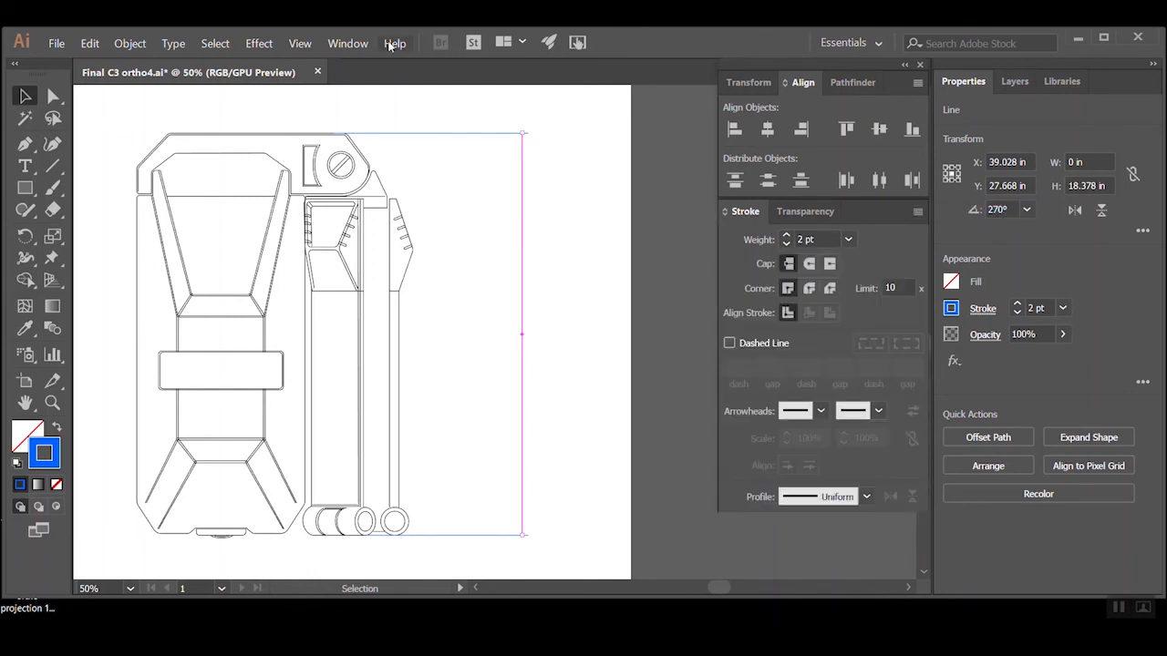
left_click(348, 43)
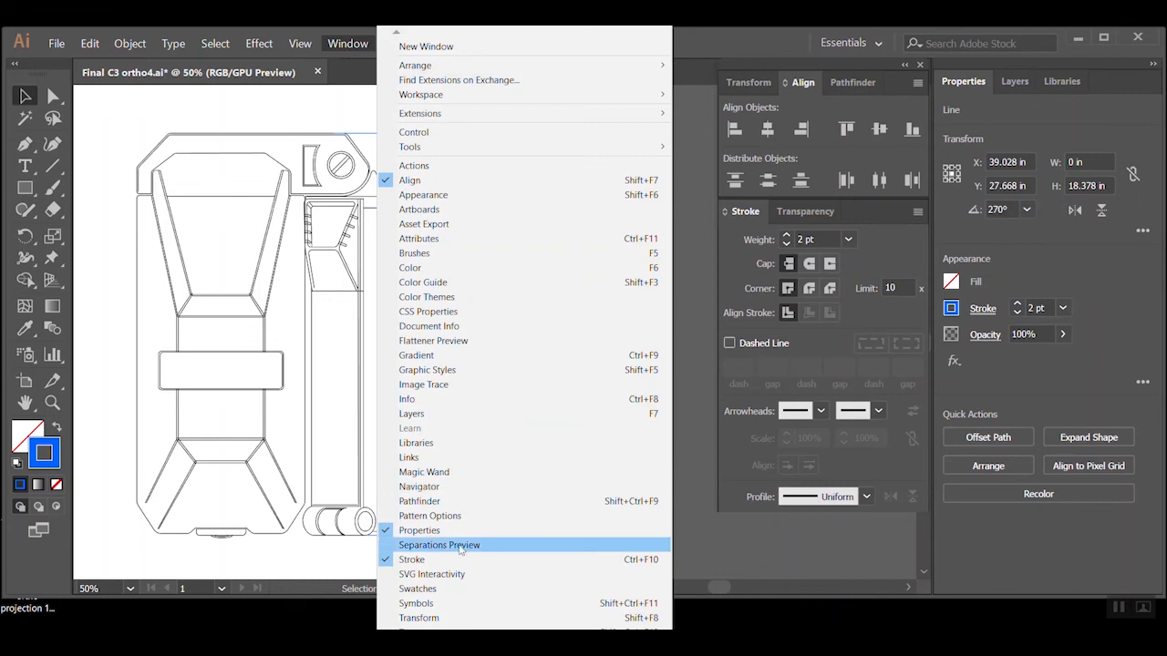
left_click(344, 47)
left_click(571, 311)
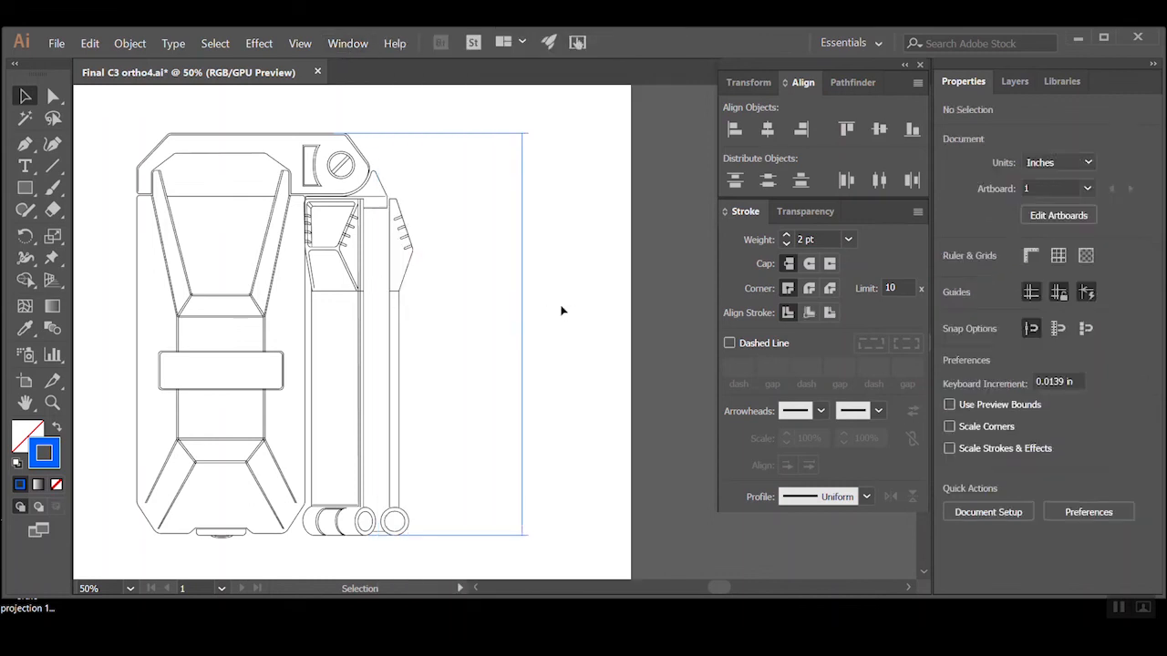
Add matching arrowheads to both ends of the vertical dimension line beside the front view
left_click(521, 361)
left_click(820, 411)
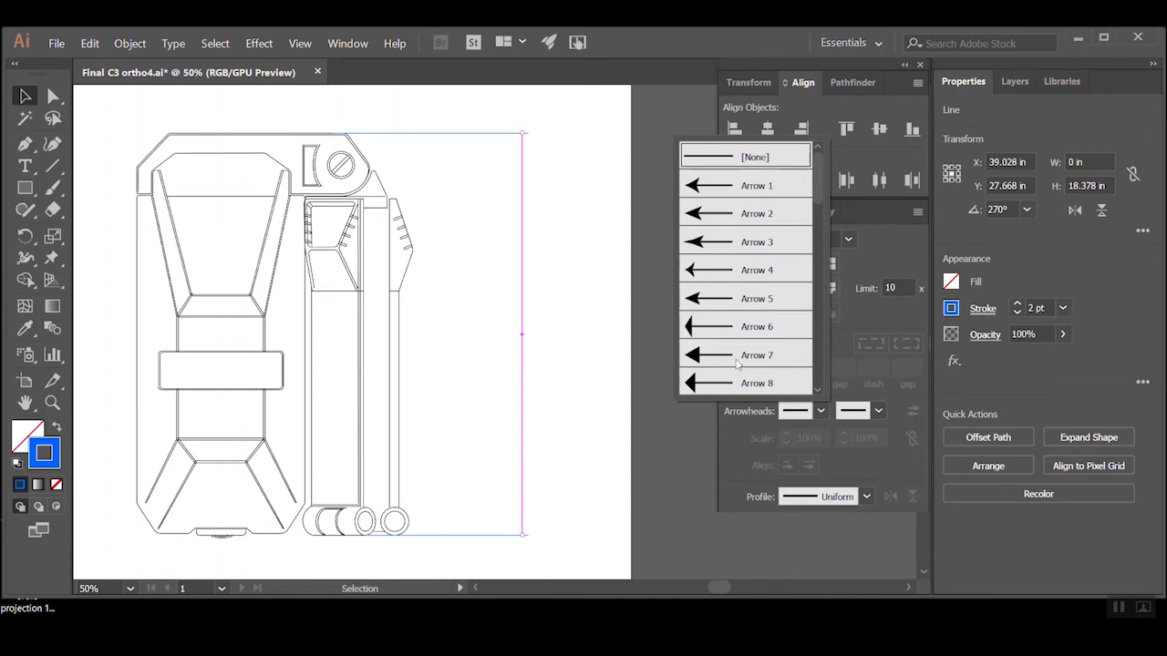
left_click(770, 386)
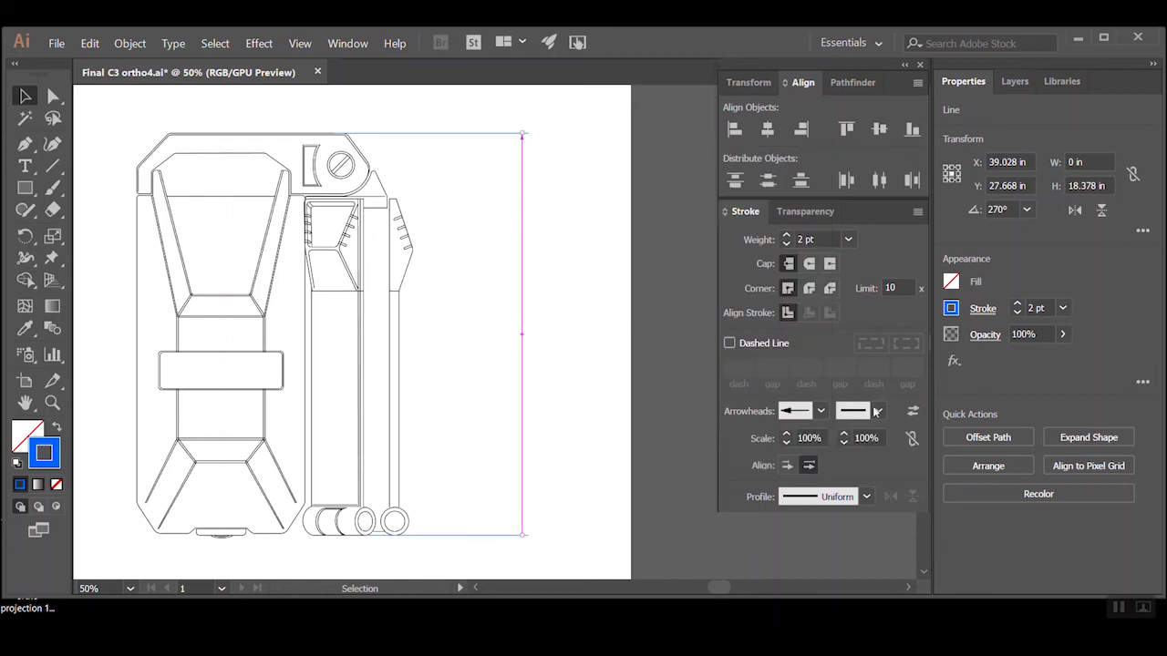
left_click(878, 411)
left_click(819, 383)
left_click(587, 344)
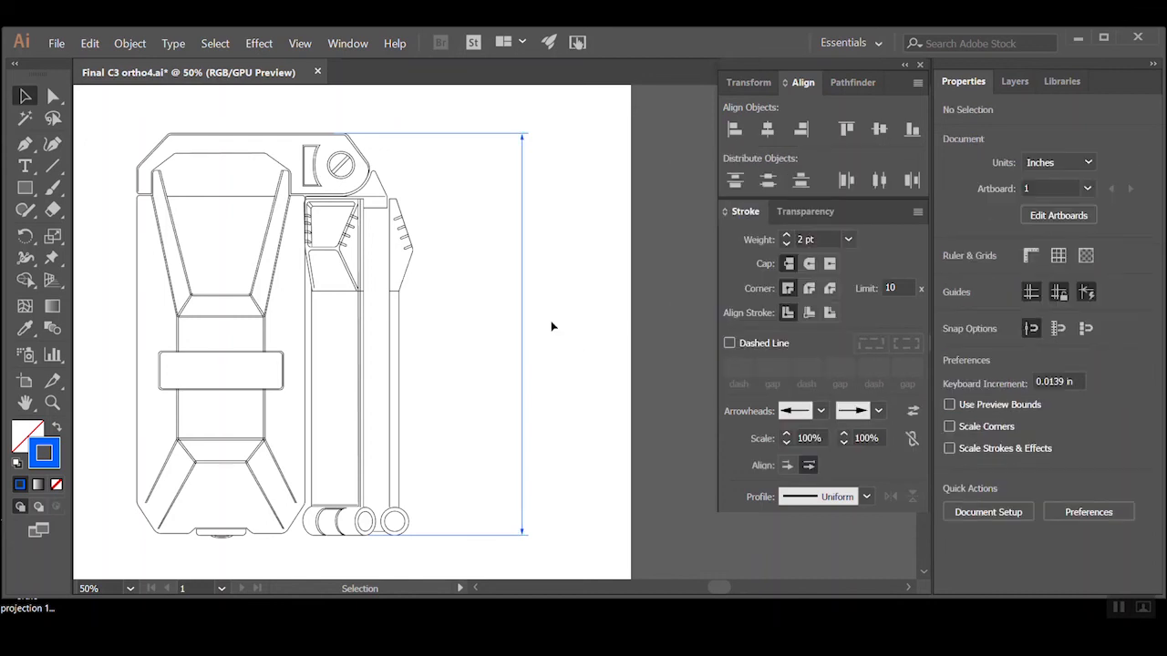
Move the vertical dimension line and its extension-line ends closer to the front view, shortening both extension lines
left_click(53, 96)
left_click_drag(549, 123, 511, 548)
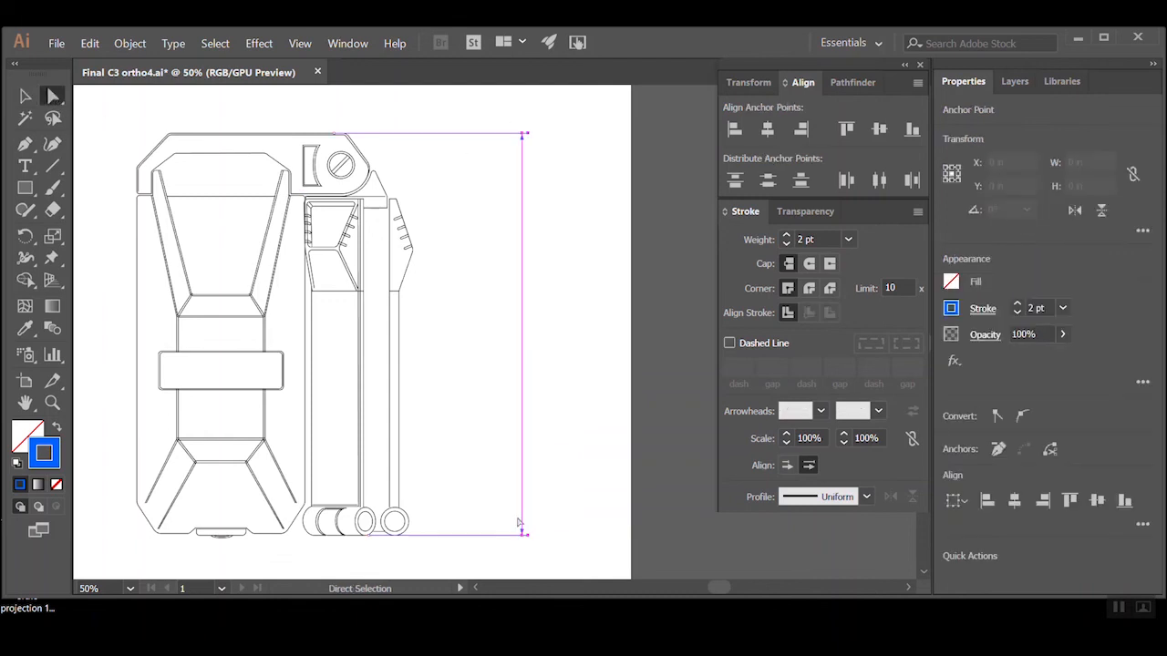
left_click_drag(521, 507, 476, 505)
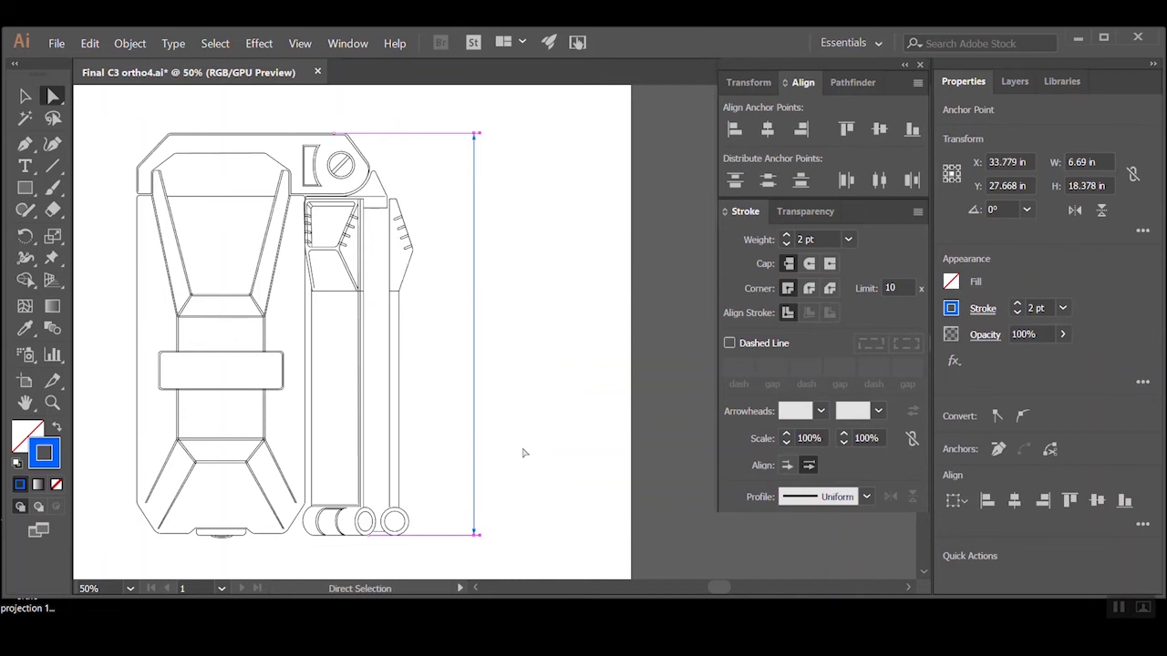
left_click(523, 453)
left_click(418, 331, "ctrl+alt")
left_click(417, 332, "ctrl+alt")
left_click_drag(429, 318, 461, 380)
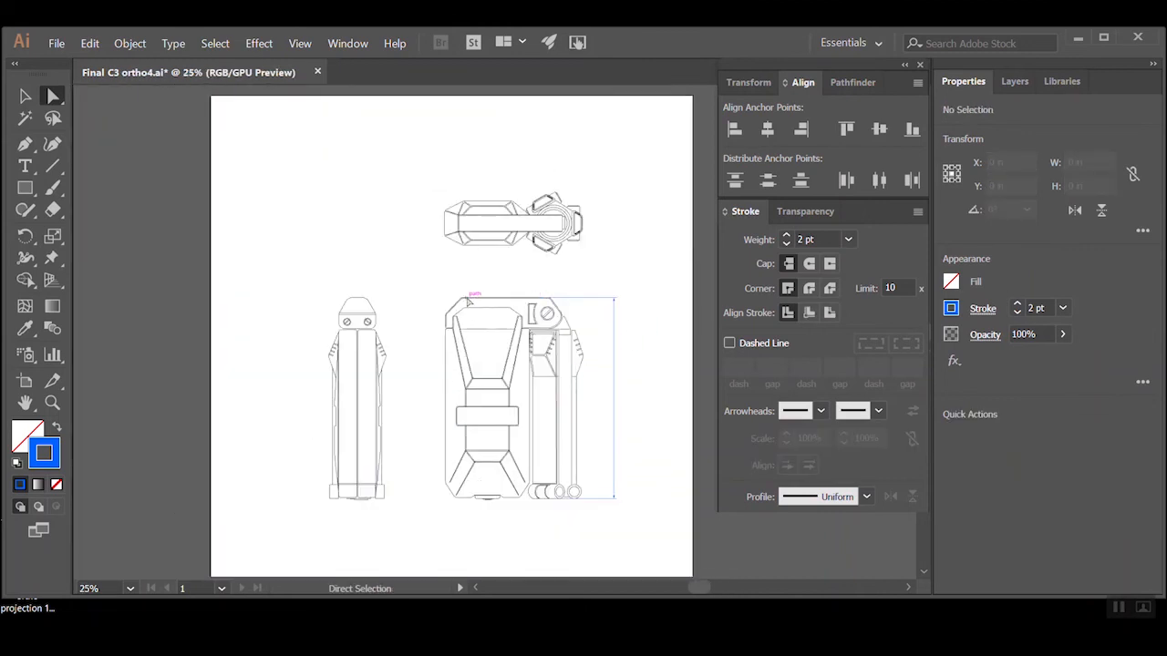
left_click(622, 493, "ctrl")
Draw vertical extension lines down below the front view from the body's left edge and the outermost foot circle's right edge
left_click(481, 258, "ctrl")
left_click_drag(447, 383, 521, 444)
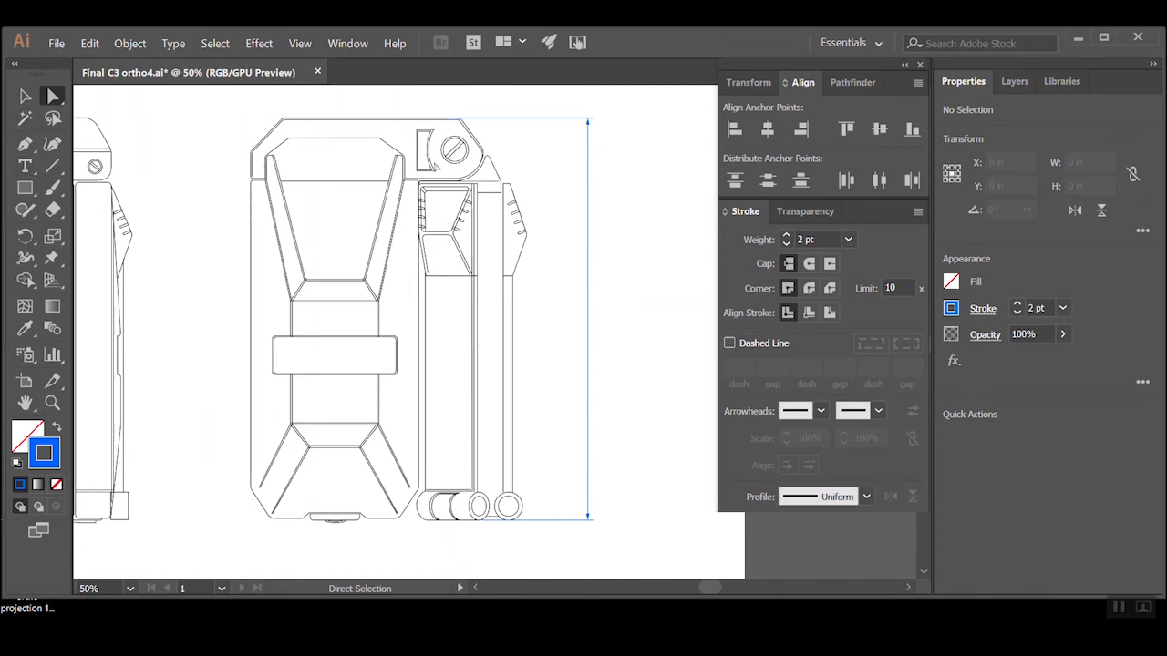
left_click(53, 165)
left_click_drag(365, 437, 361, 378)
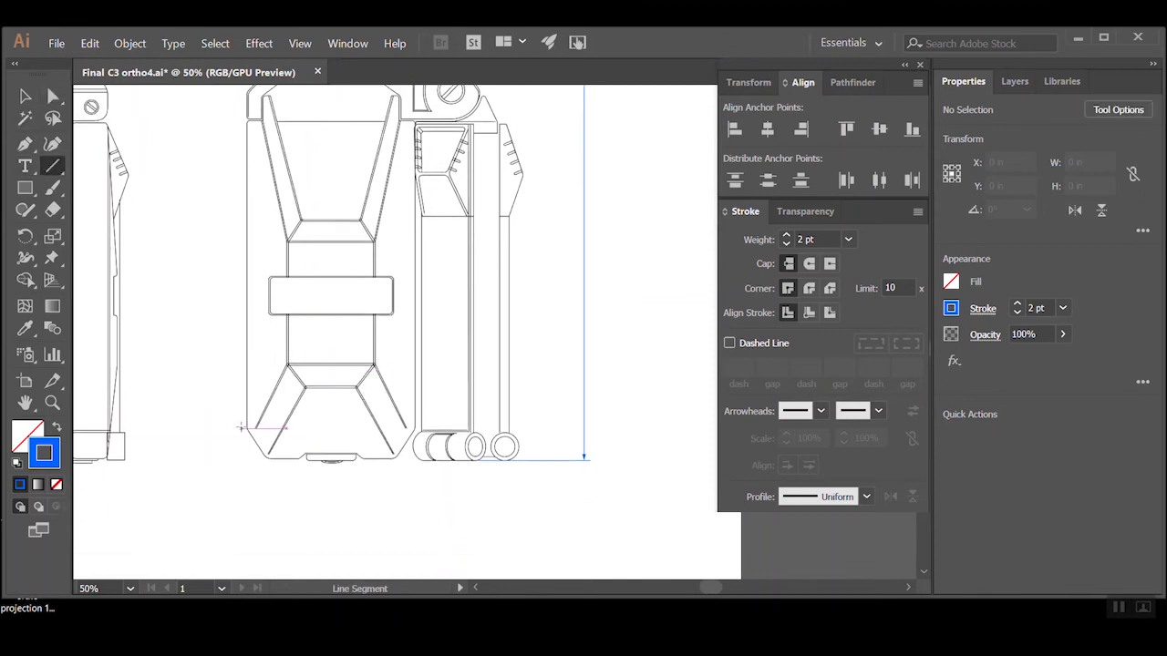
left_click(248, 425)
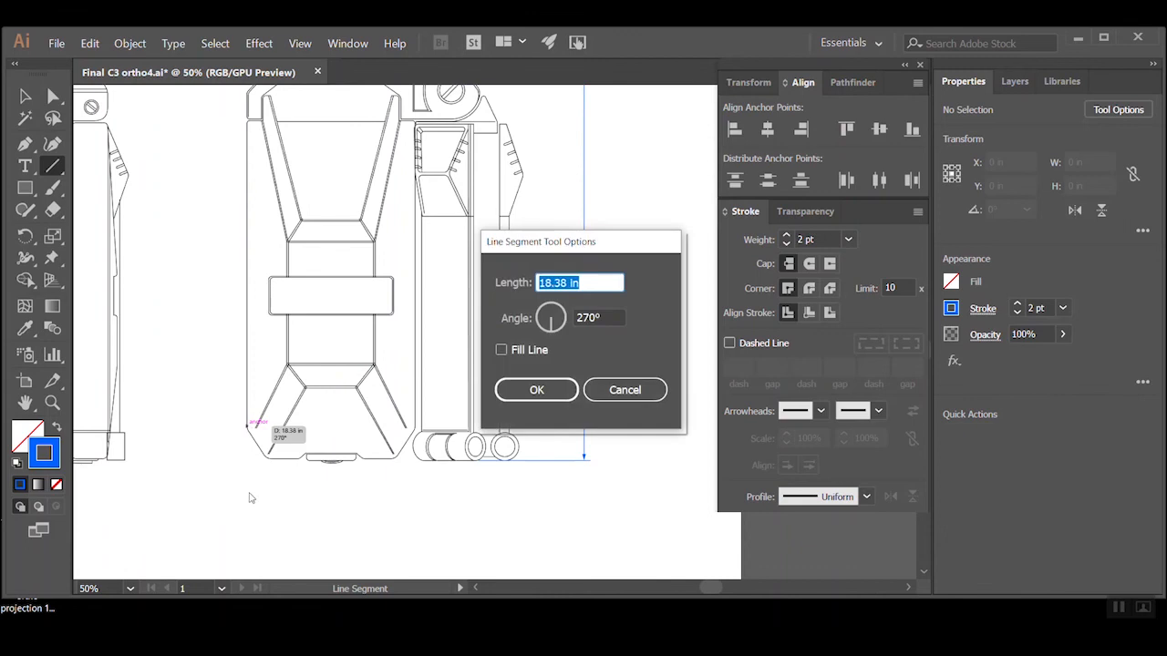
left_click(548, 399)
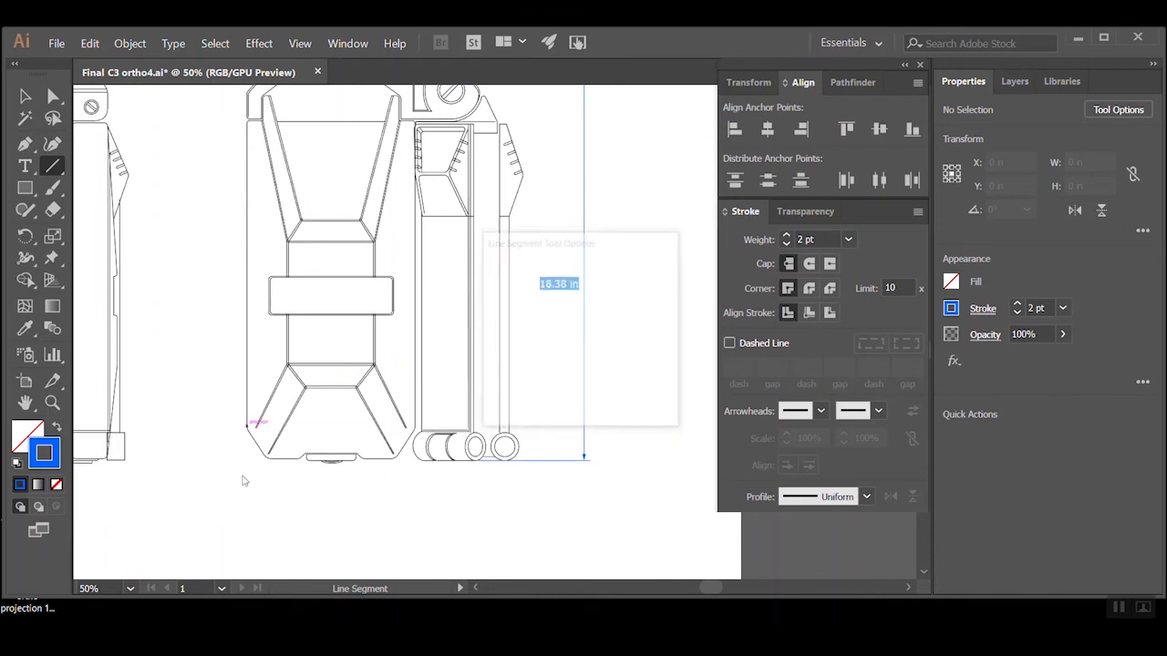
left_click(626, 392)
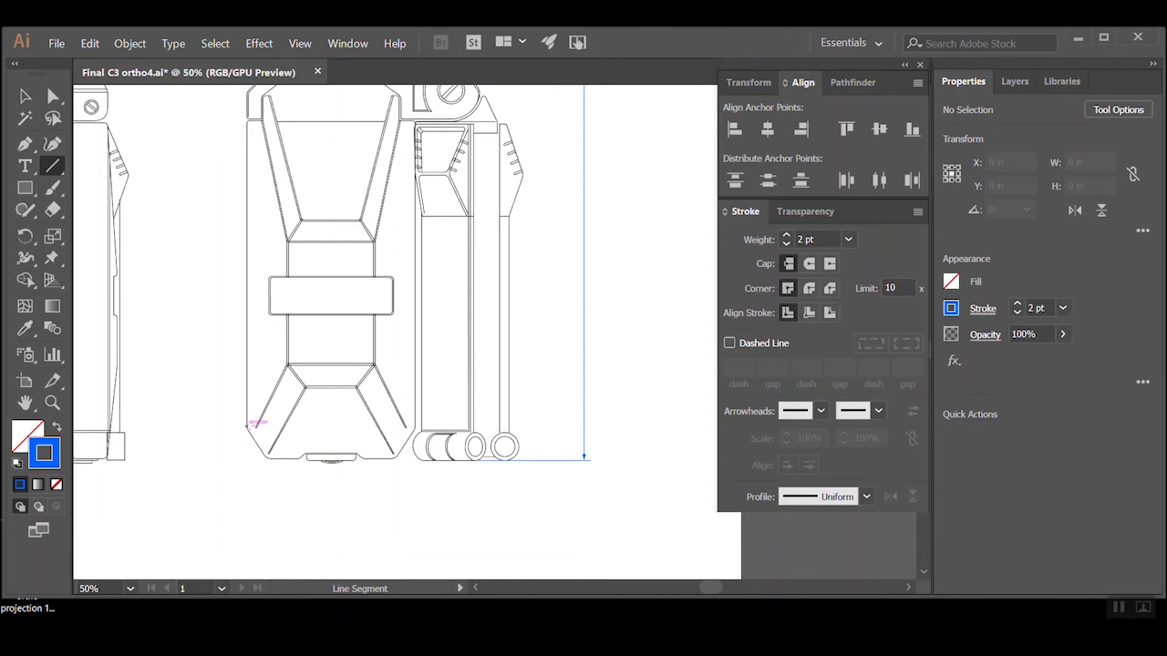
mouse_move(247, 425)
left_mouse_down()
mouse_move(266, 500)
mouse_move(247, 519)
left_mouse_up()
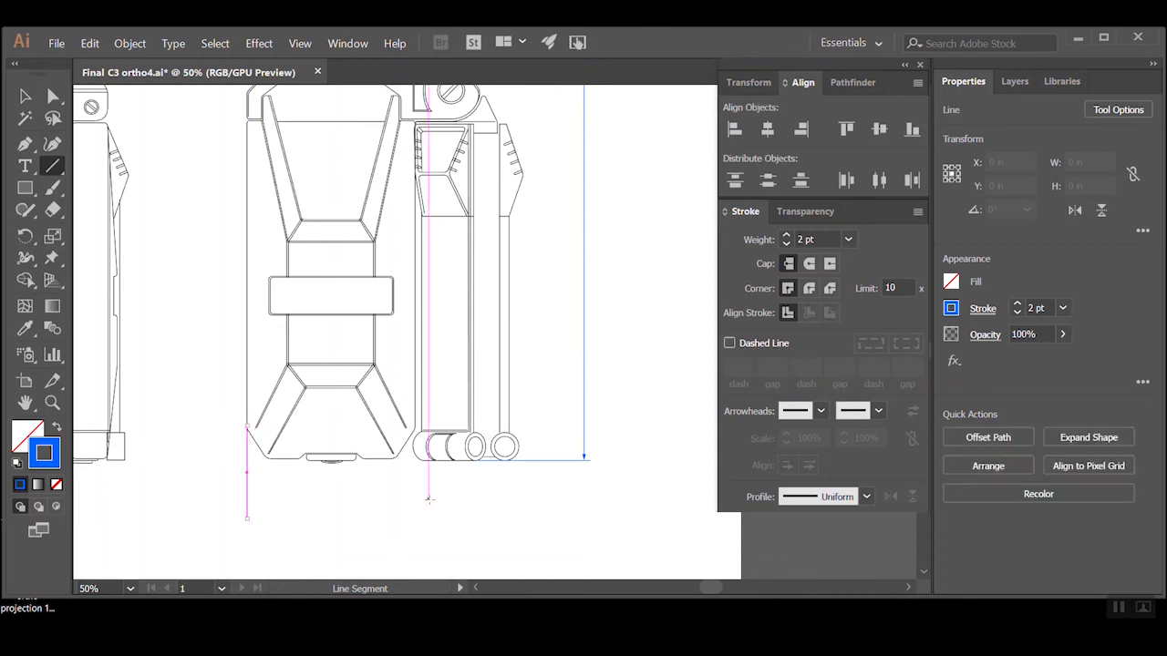
left_click_drag(513, 447, 519, 518)
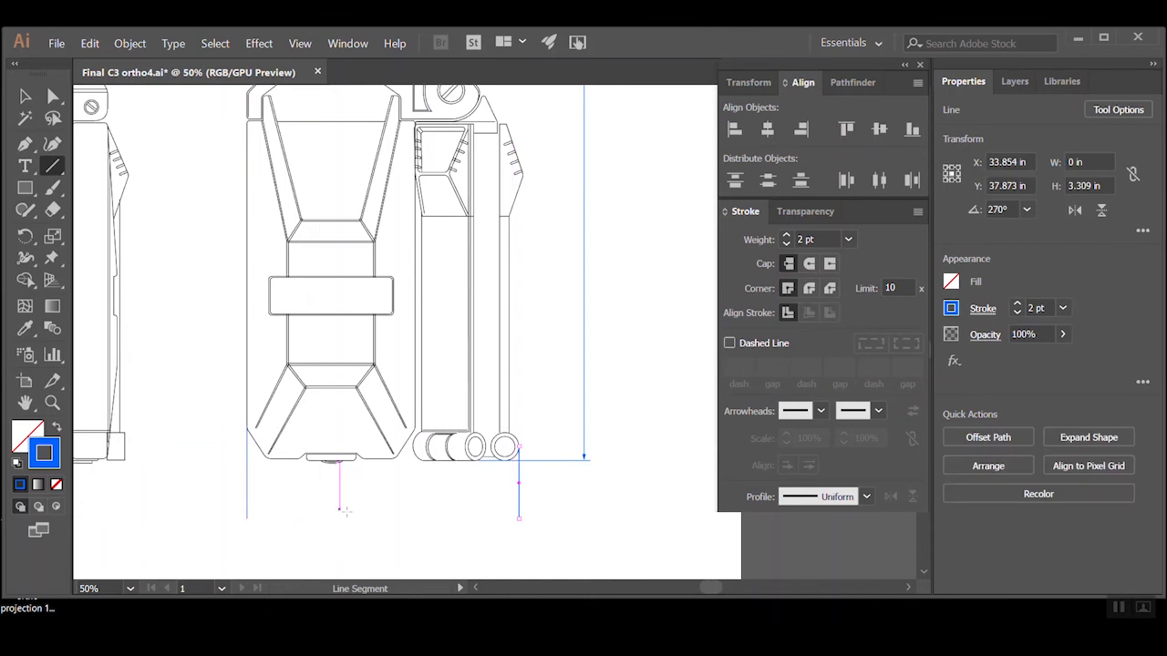
Draw a horizontal dimension line about 12.4 in long between the two extension lines below the front view
left_click(247, 507)
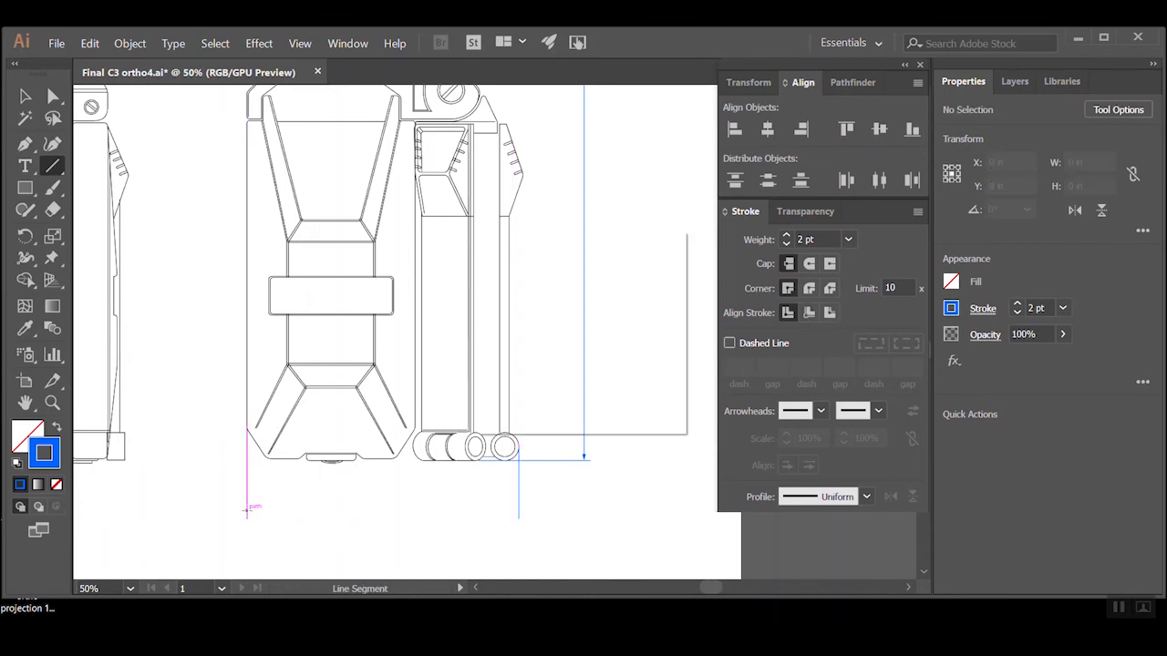
left_click(610, 397)
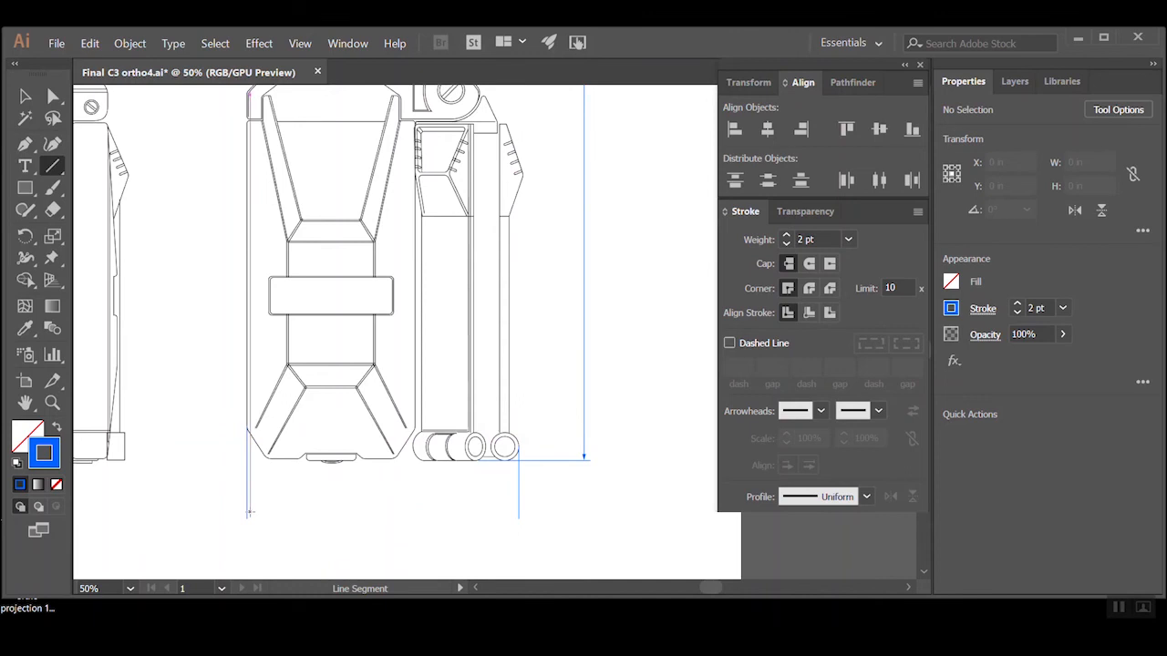
left_click_drag(247, 512, 519, 513)
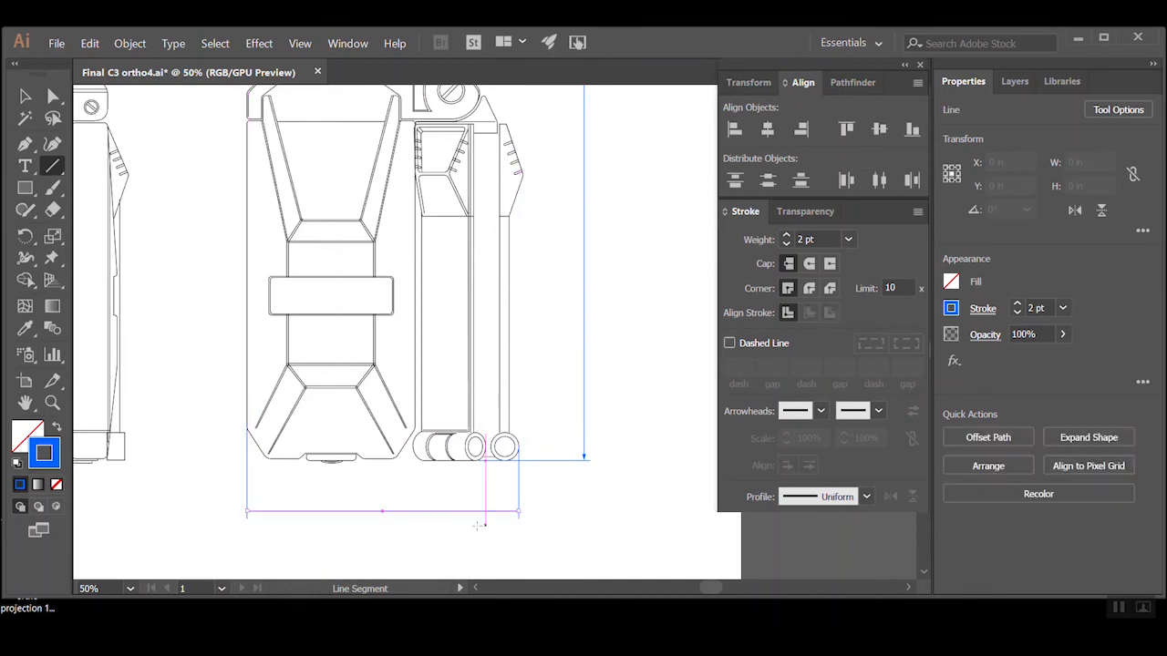
Try to copy the vertical dimension line's arrowhead style onto the horizontal dimension line with the Eyedropper
key("v")
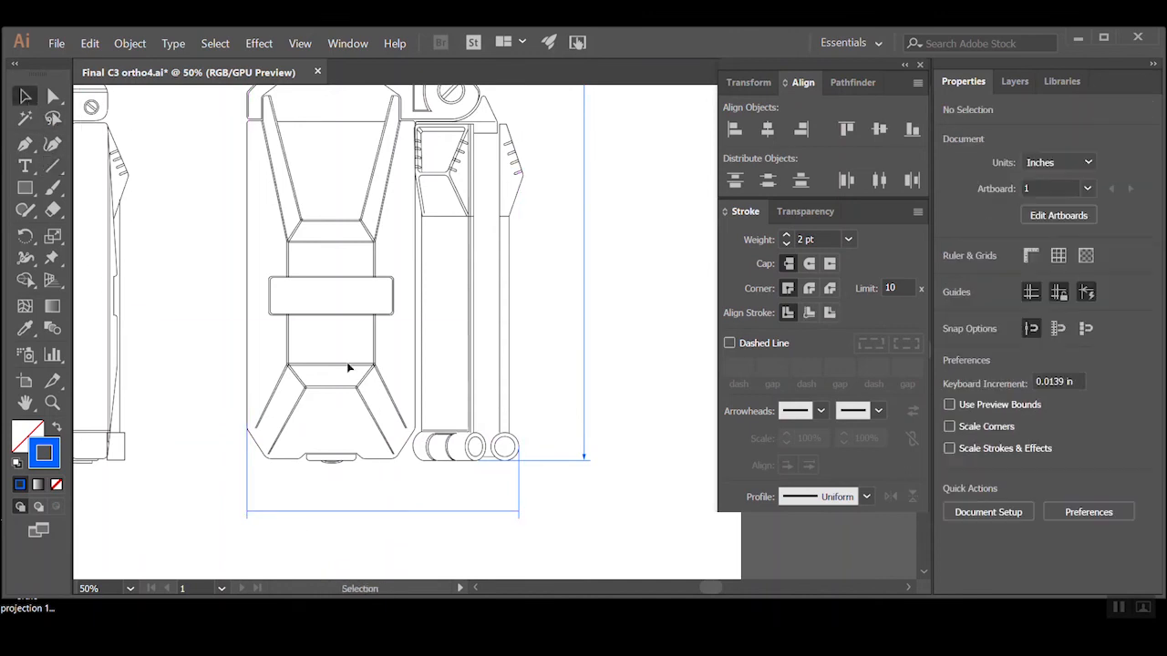
left_click(310, 512)
left_click(25, 328)
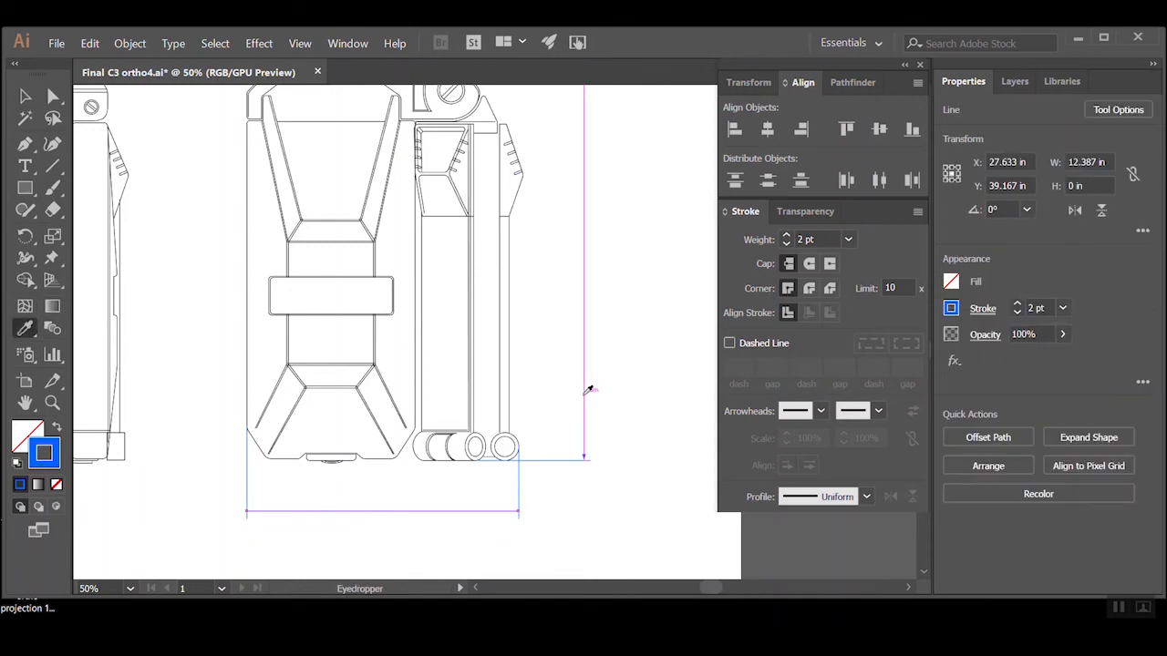
key("v")
left_click(221, 337)
Add arrowheads to both ends of the horizontal dimension line below the front view
left_click_drag(459, 499, 374, 529)
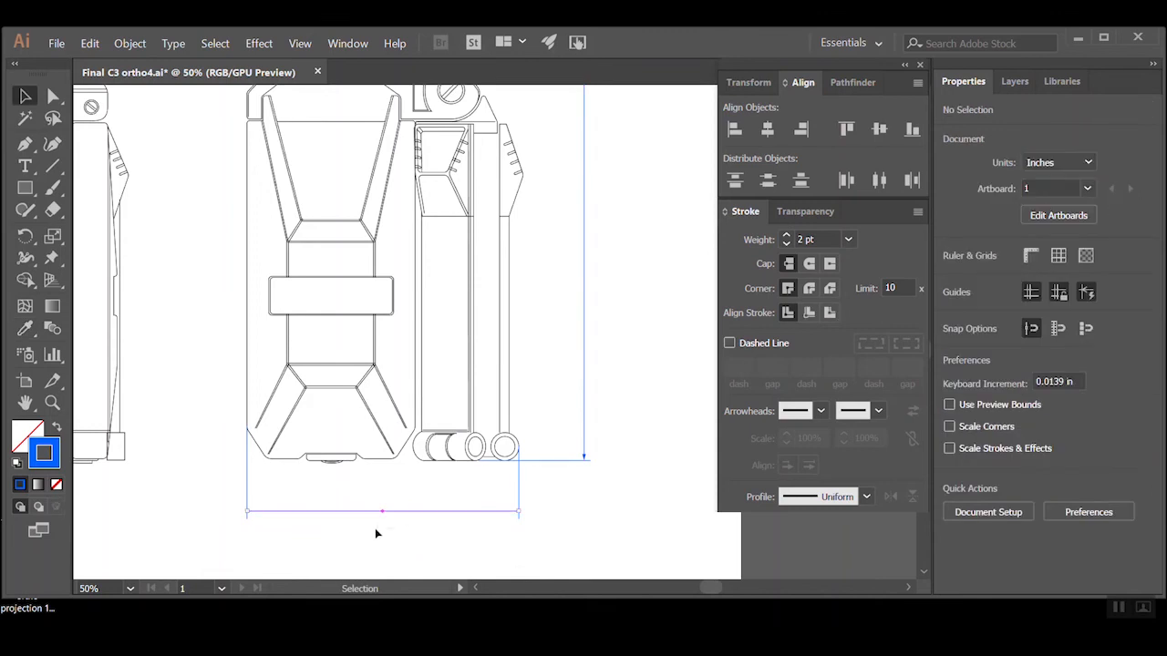
left_click(820, 411)
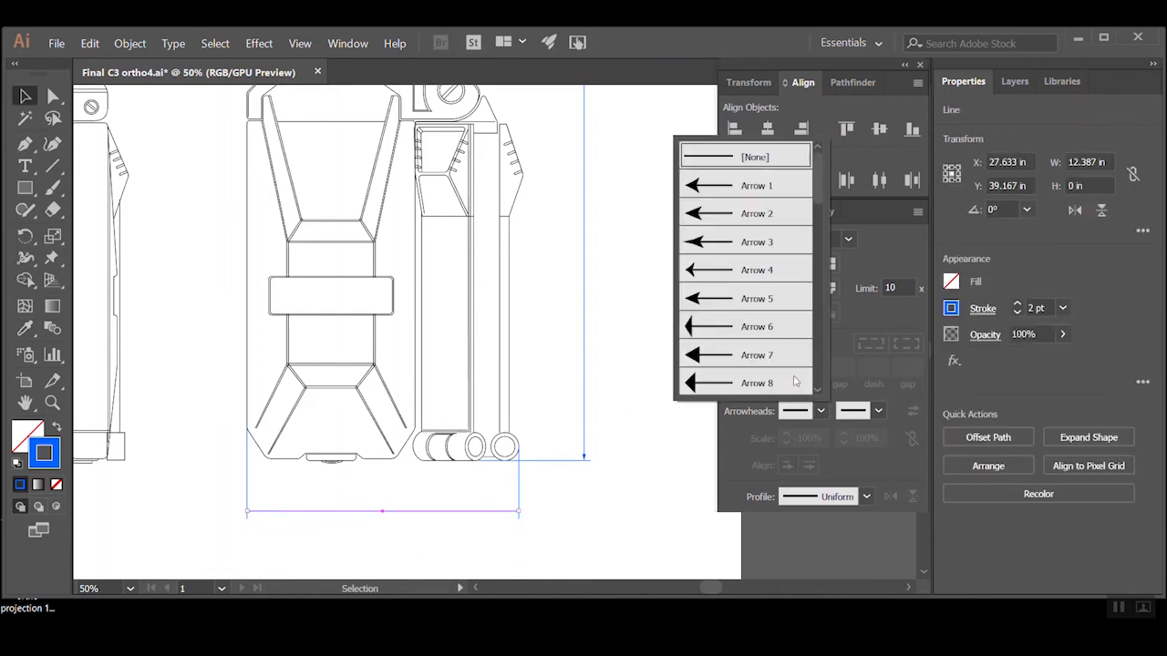
left_click(761, 384)
left_click(877, 411)
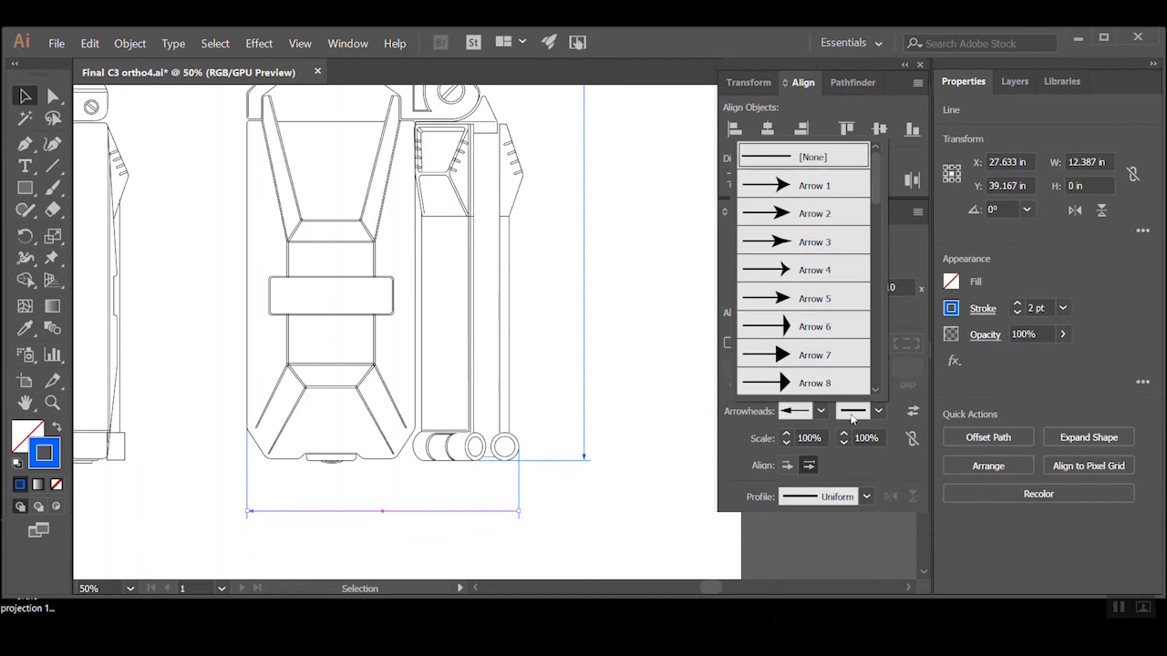
left_click(875, 393)
left_click(843, 387)
left_click(616, 531)
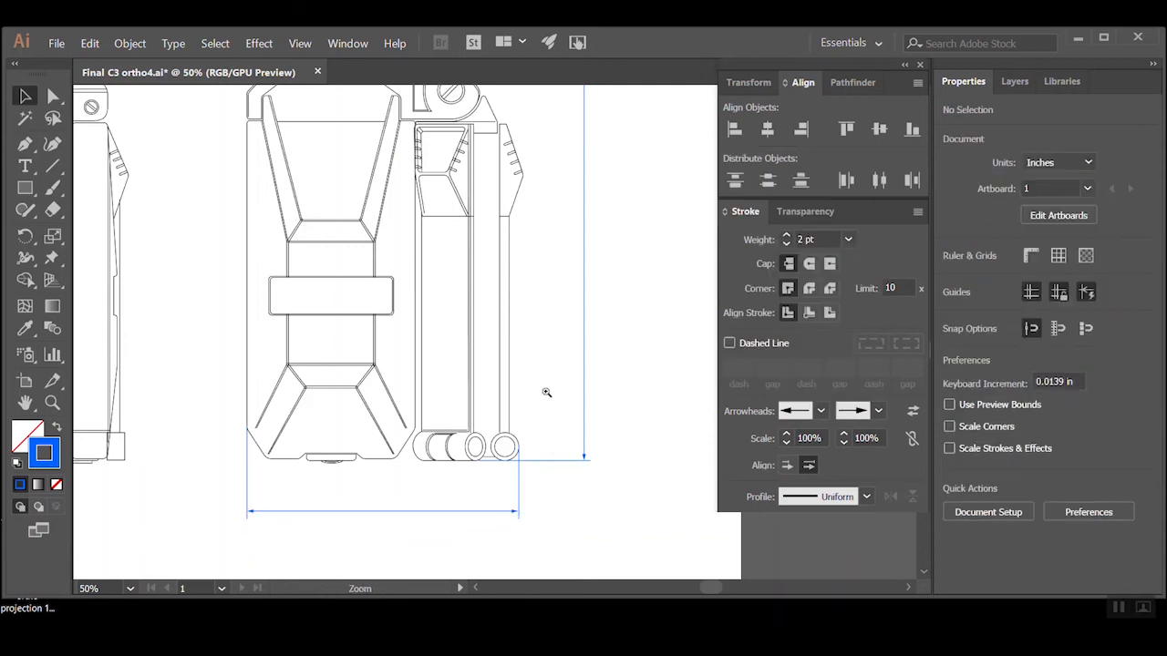
Try to copy the front view's width dimension and extension lines across to the side view
left_click(548, 392, "ctrl+alt")
left_click(489, 277, "ctrl+alt")
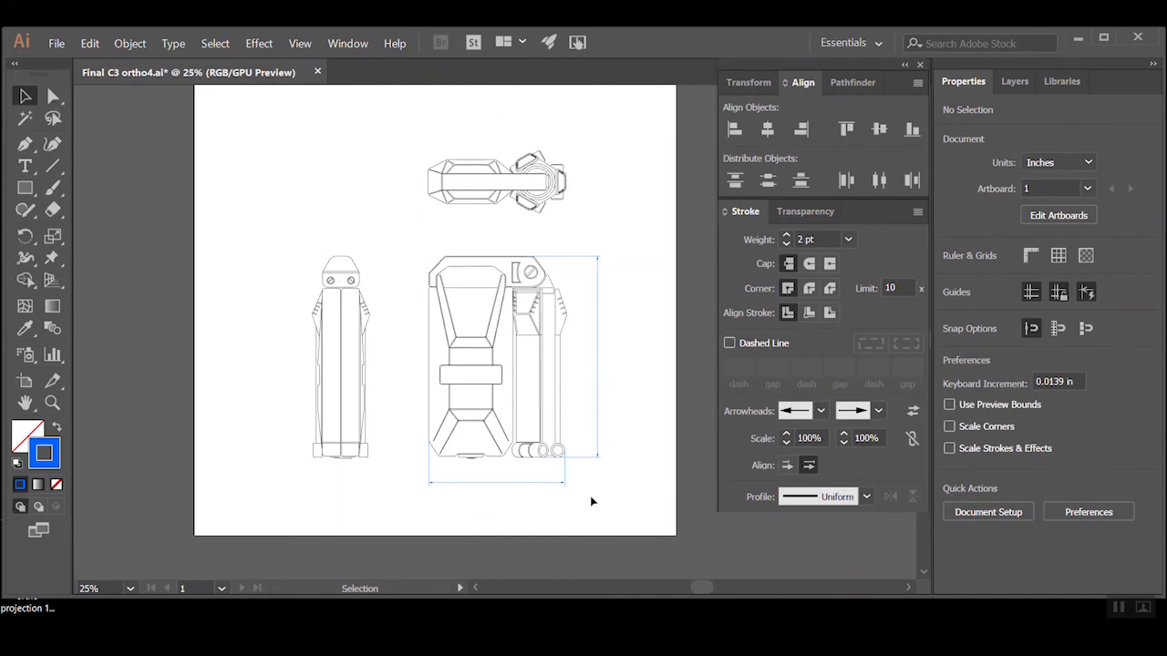
left_click_drag(423, 481, 311, 468)
left_click(396, 498)
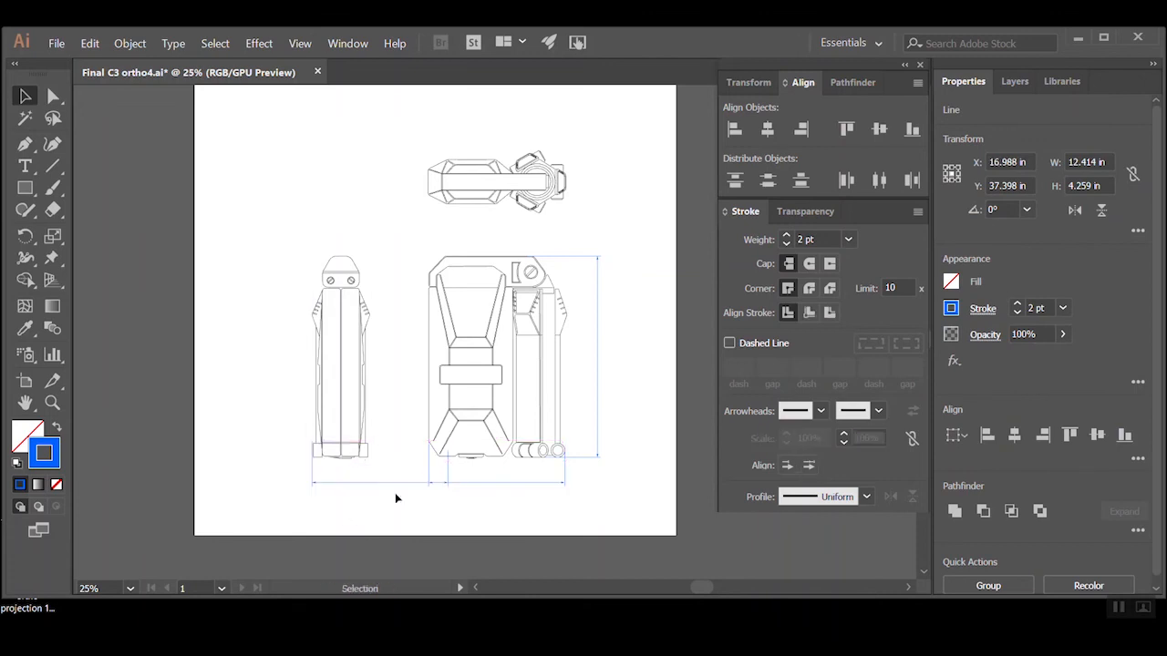
left_click(398, 450, "ctrl")
left_click_drag(562, 336, 447, 465)
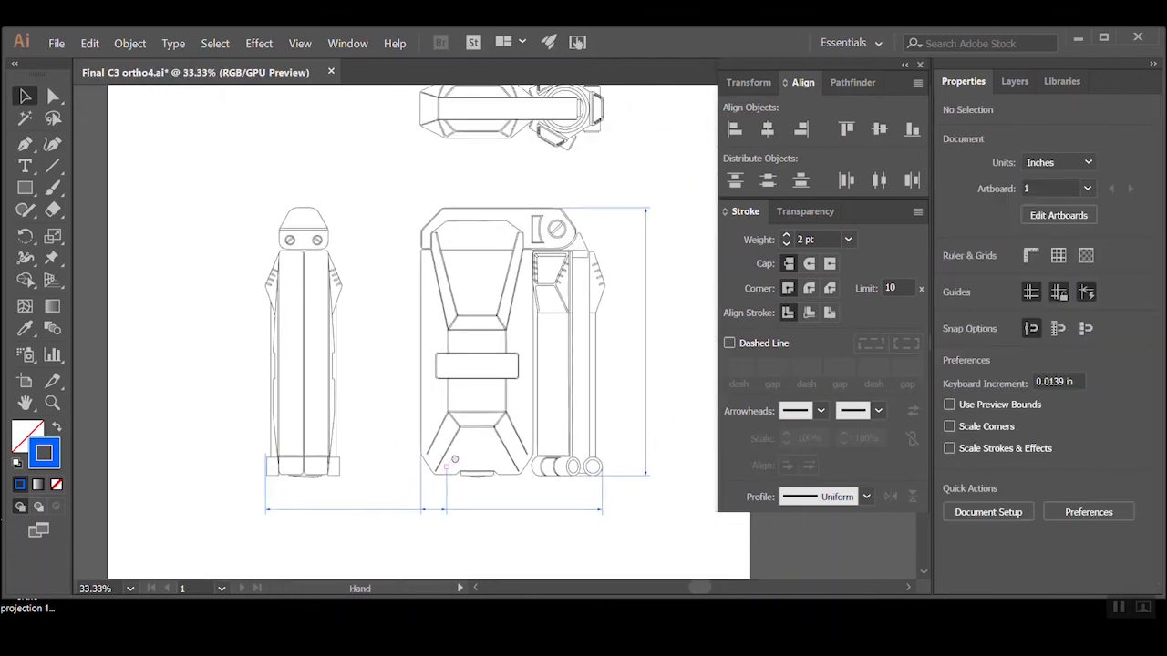
Copy the front view's width dimension with its extension lines below the side view, fine-tuning the right extension line at the view's right edge
left_click(514, 512)
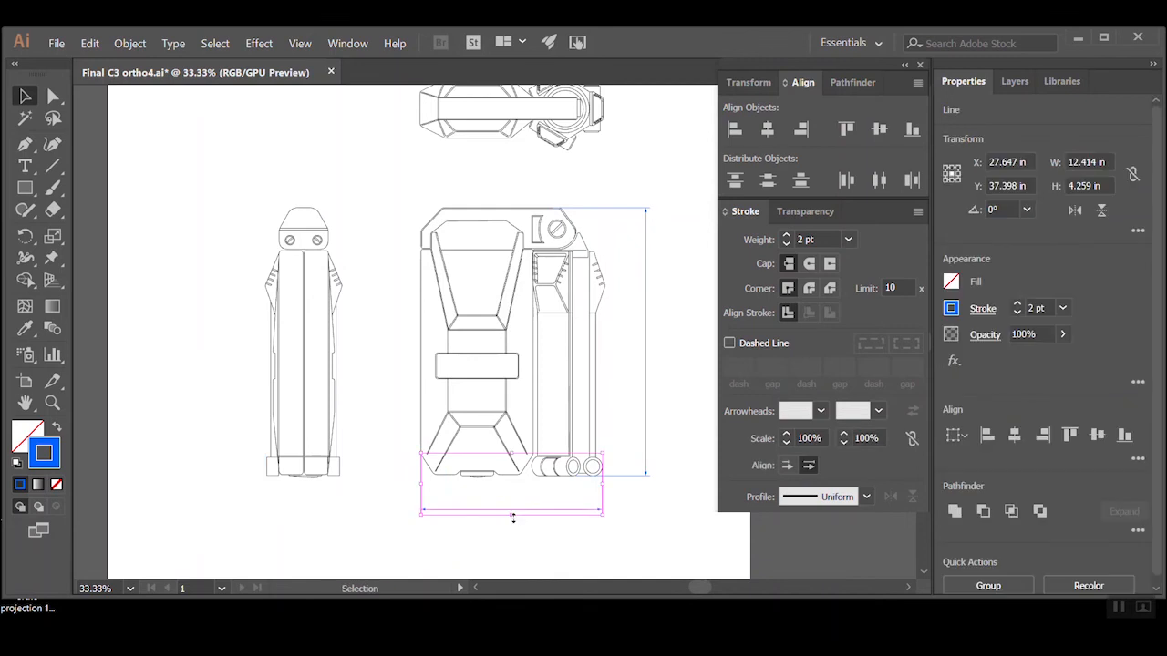
left_click_drag(514, 512, 253, 502)
left_click(209, 409)
left_click(289, 428, "ctrl")
left_click_drag(621, 522, 189, 415)
key("Right")
key("Right")
key("Right")
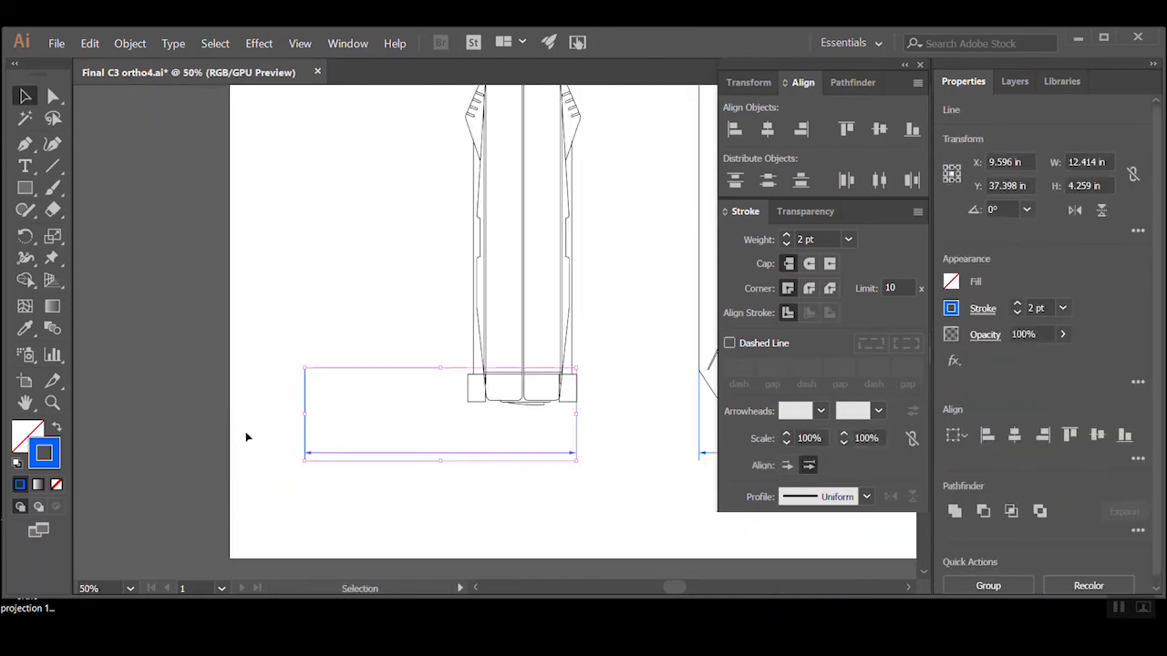
key("Right")
key("Right")
key("Right")
key("Right")
key("Right")
key("Right")
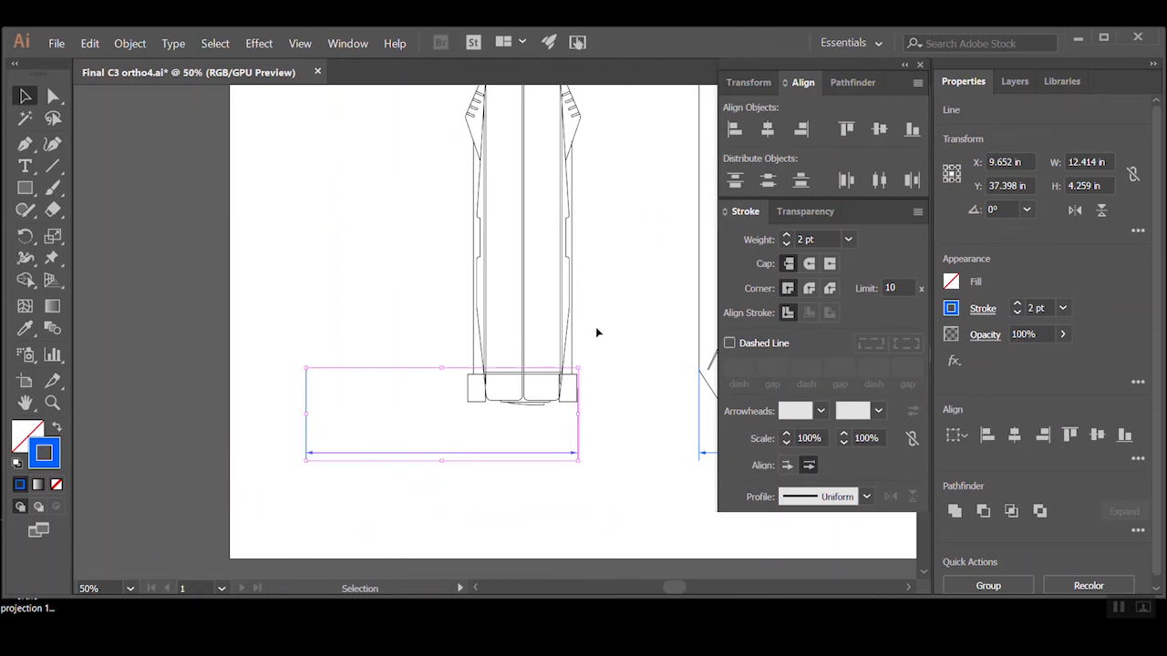
left_click(600, 333)
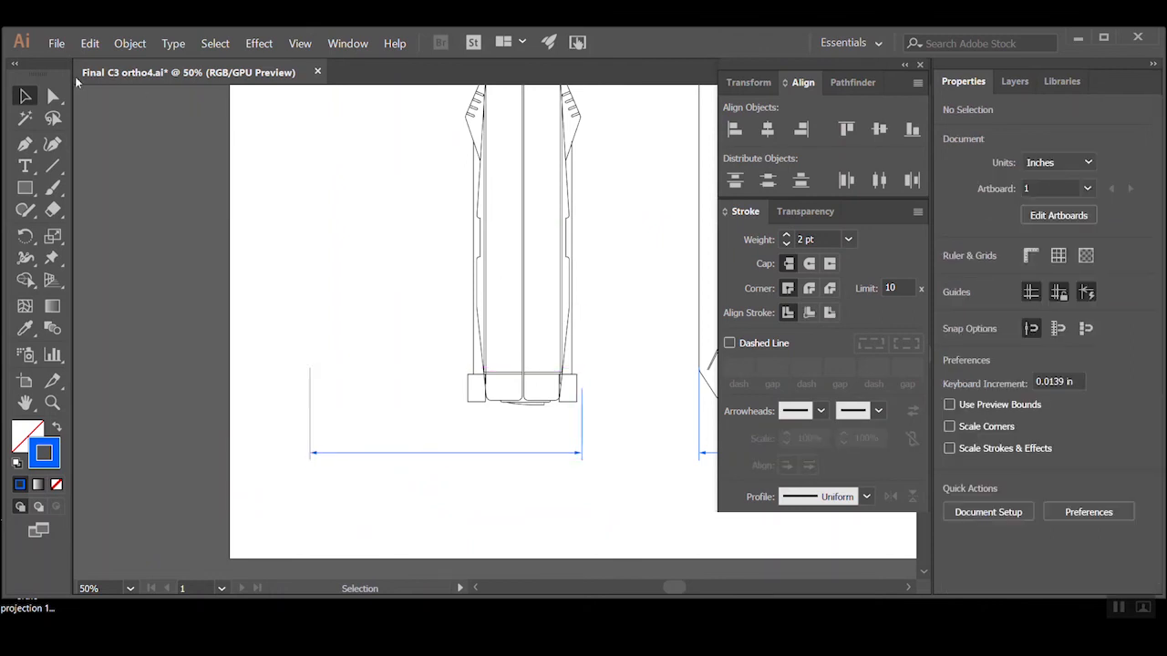
Extend the copied right extension line up to the outermost right corner of the side view and straighten it
left_click(53, 96)
left_click_drag(581, 390, 594, 116)
left_click_drag(612, 497, 297, 441)
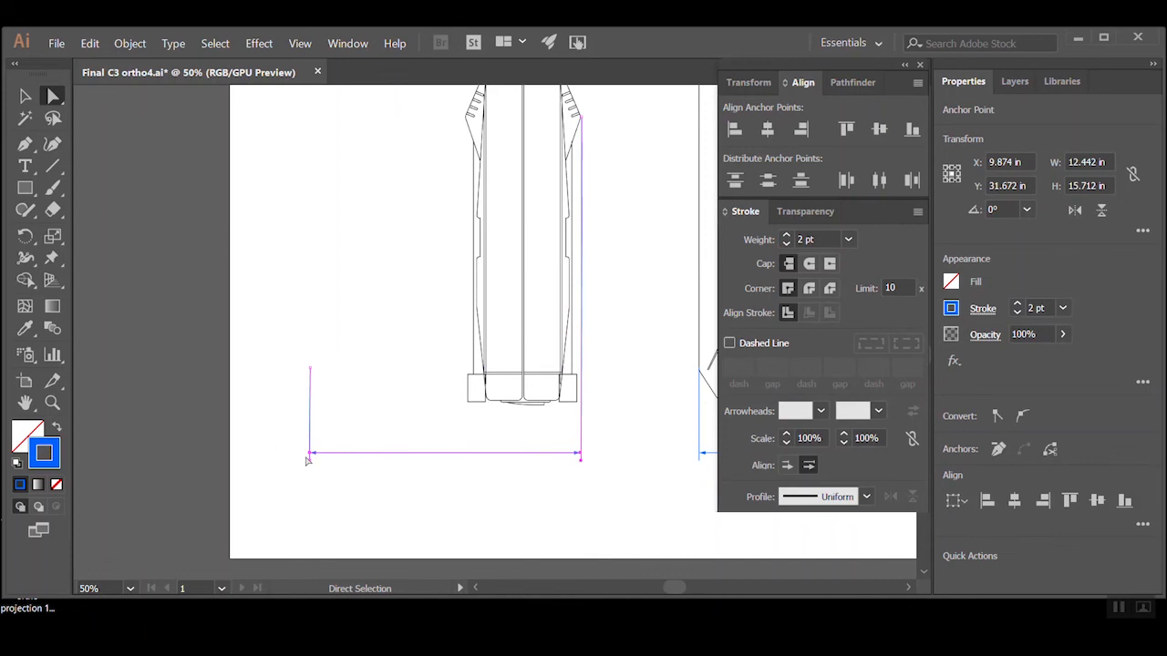
Move the left extension line to the side view's outermost left corner, narrowing the width dimension to about 5.3 in
left_click(312, 382)
left_click_drag(313, 369, 277, 485)
left_click_drag(310, 437, 463, 417)
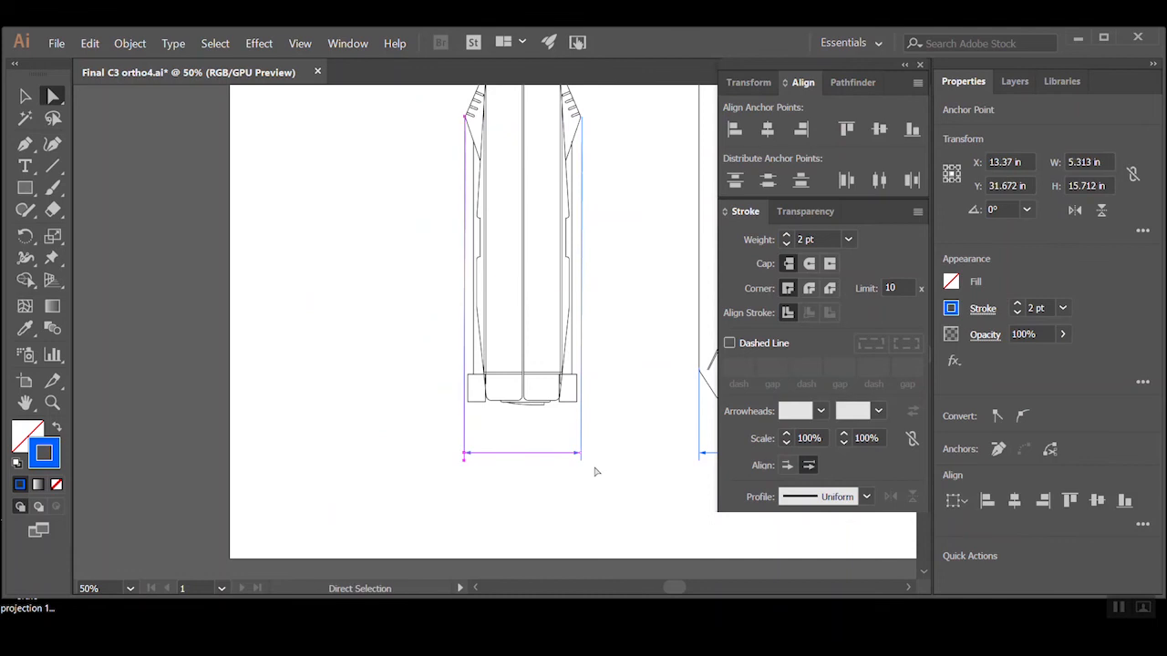
left_click(596, 472)
Examine the dimension lines around the side and front views, especially along the lower edge of the front view's body
left_click(616, 411, "ctrl+alt")
left_click(560, 336, "ctrl+alt")
left_click_drag(559, 337, 543, 352)
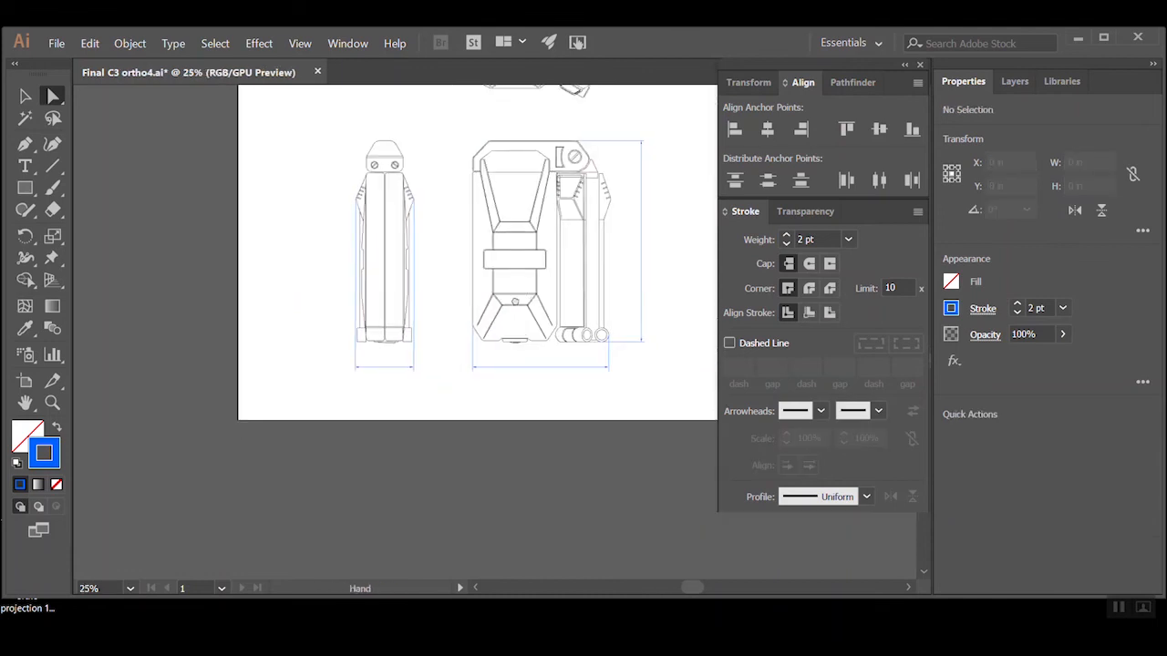
left_click_drag(526, 292, 481, 362)
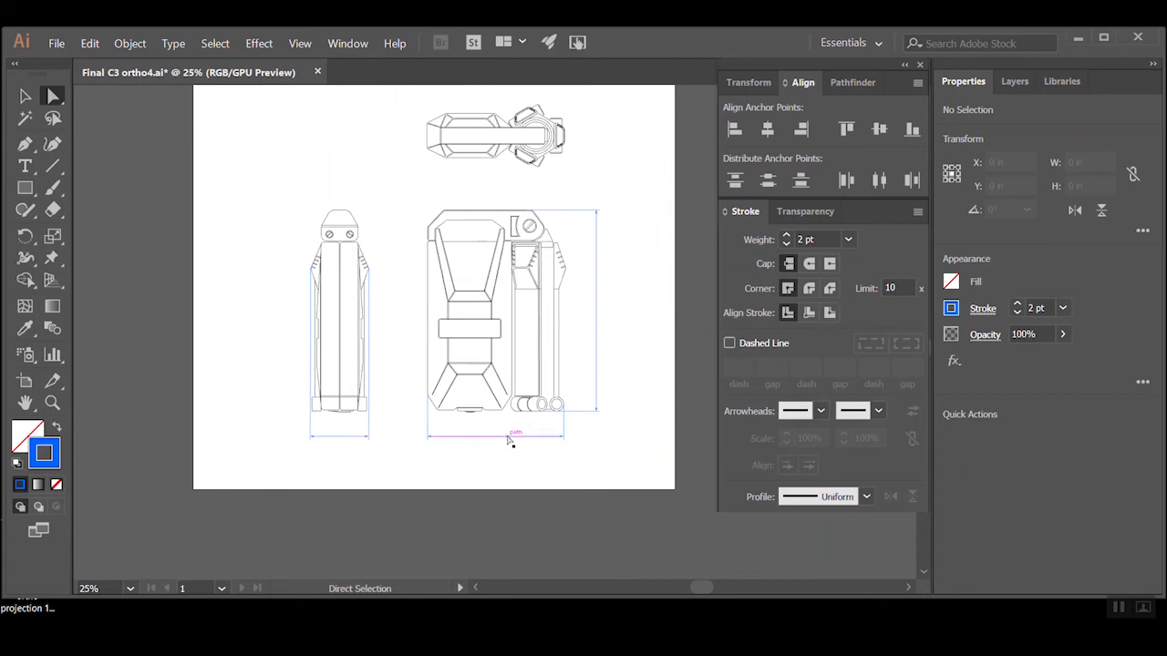
left_click(541, 399, "ctrl")
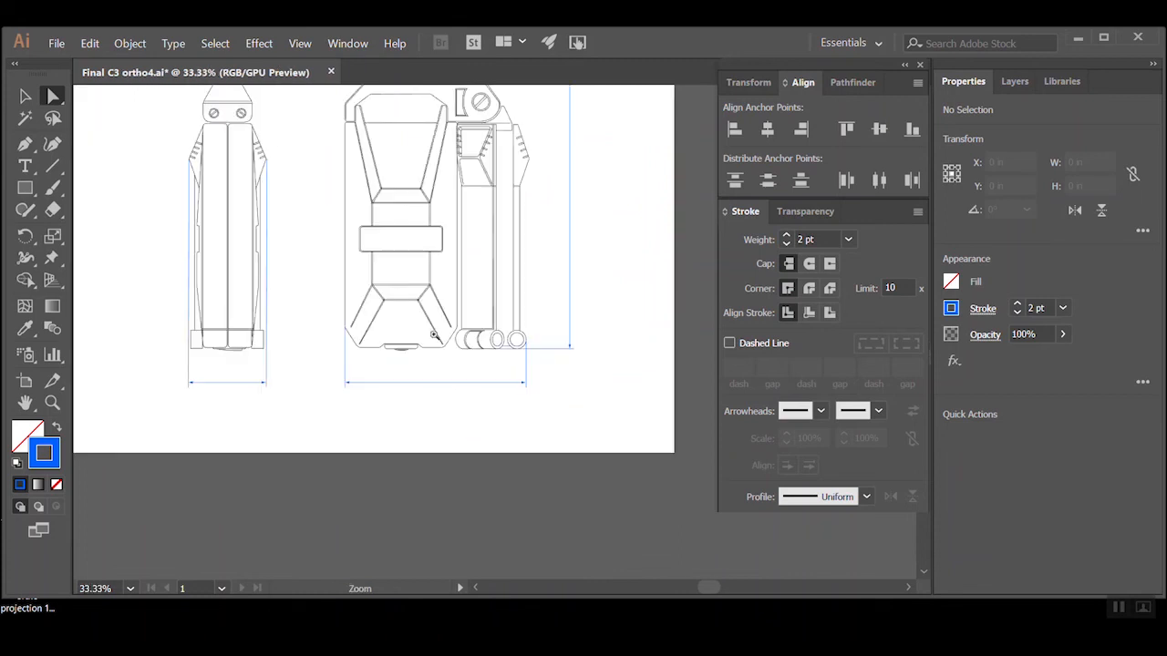
left_click_drag(458, 293, 500, 410)
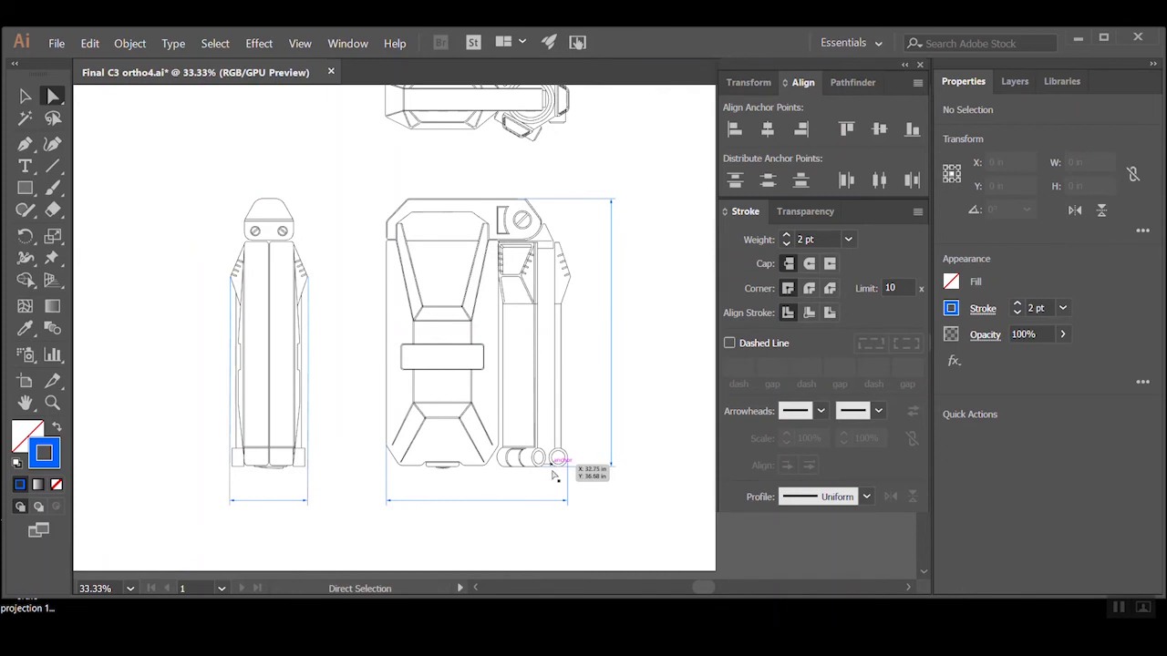
left_click(491, 475, "ctrl")
left_click_drag(470, 268, 578, 426)
left_click(532, 374, "ctrl+alt")
left_click_drag(521, 333, 500, 431)
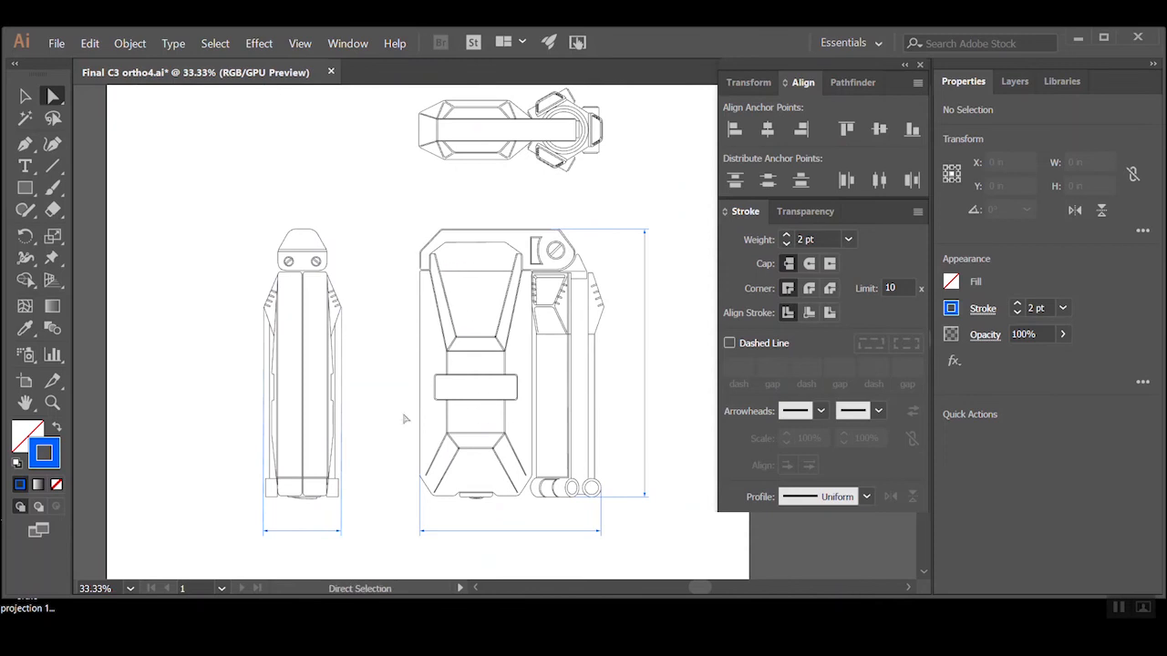
left_click(533, 489, "ctrl")
left_click(447, 274, "ctrl")
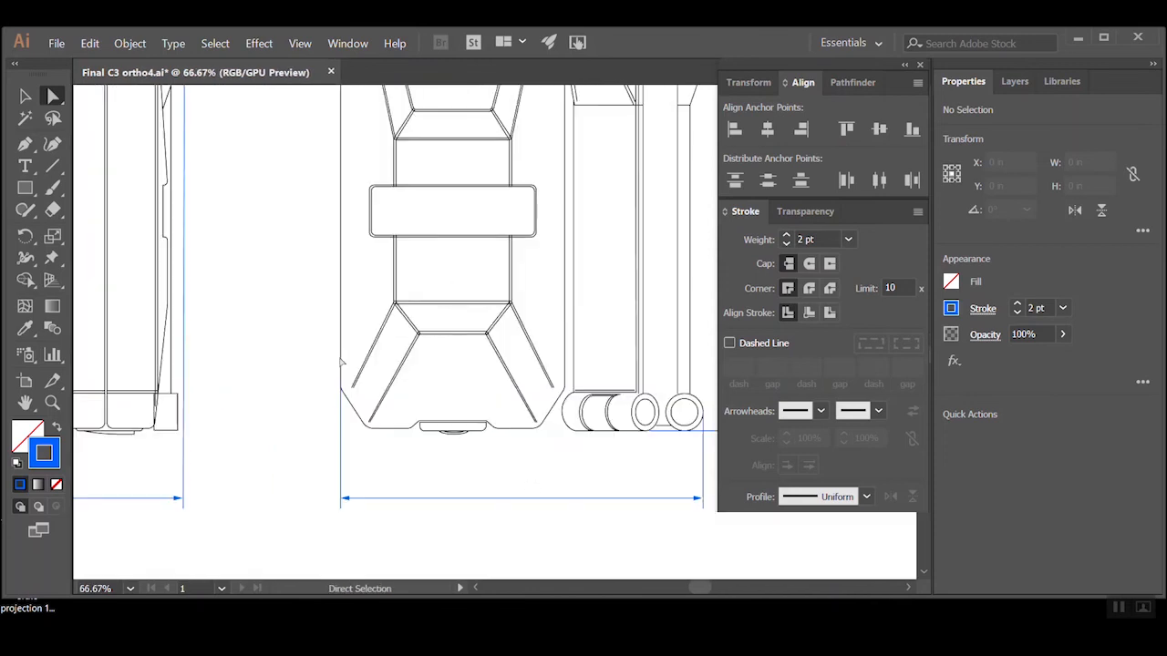
left_click(462, 434, "ctrl+alt")
left_click_drag(462, 354, 420, 453)
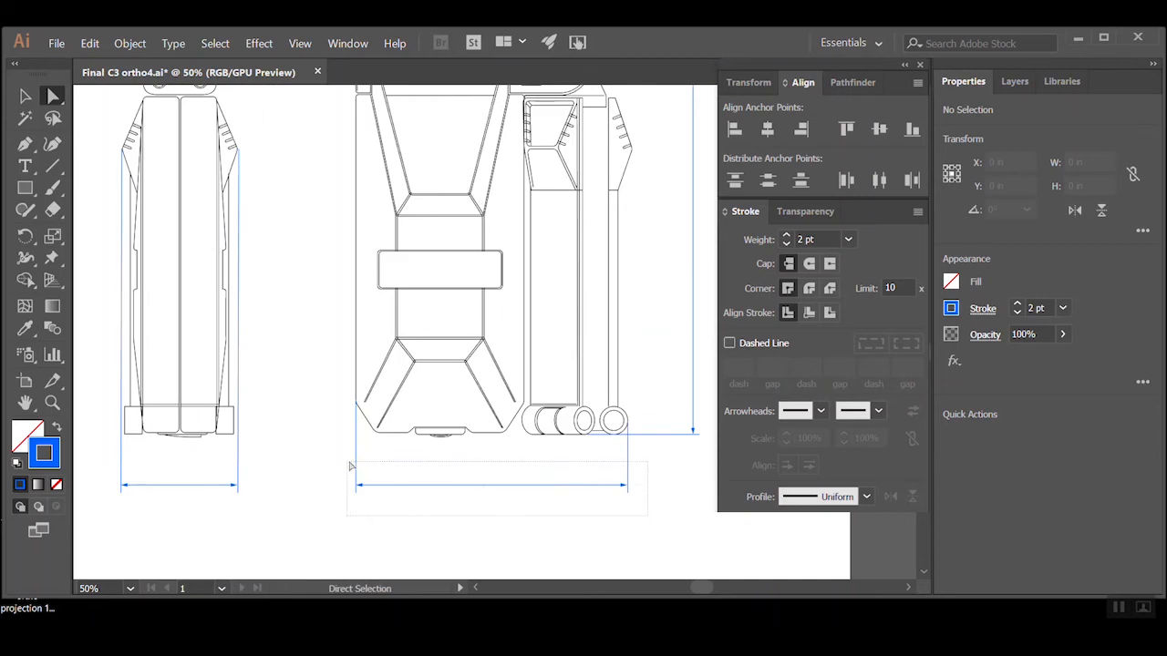
Duplicate the front view's overall width dimension slightly higher, with its right extension line at the body's right edge
key("v")
left_click_drag(652, 523, 336, 460)
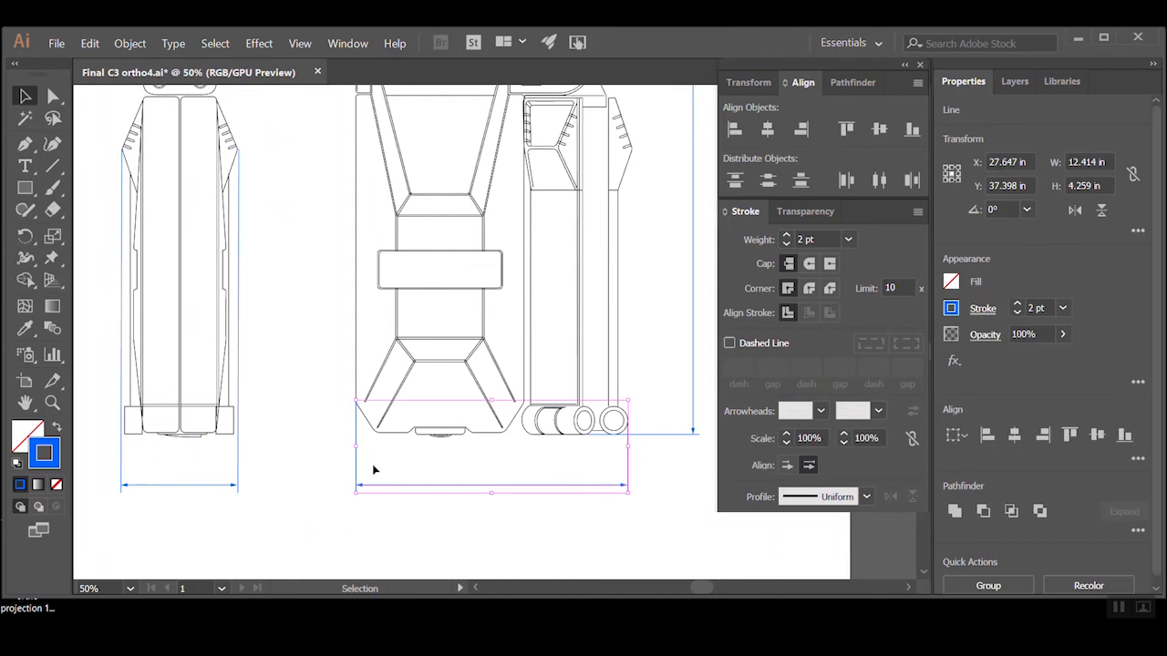
left_click_drag(416, 482, 333, 453)
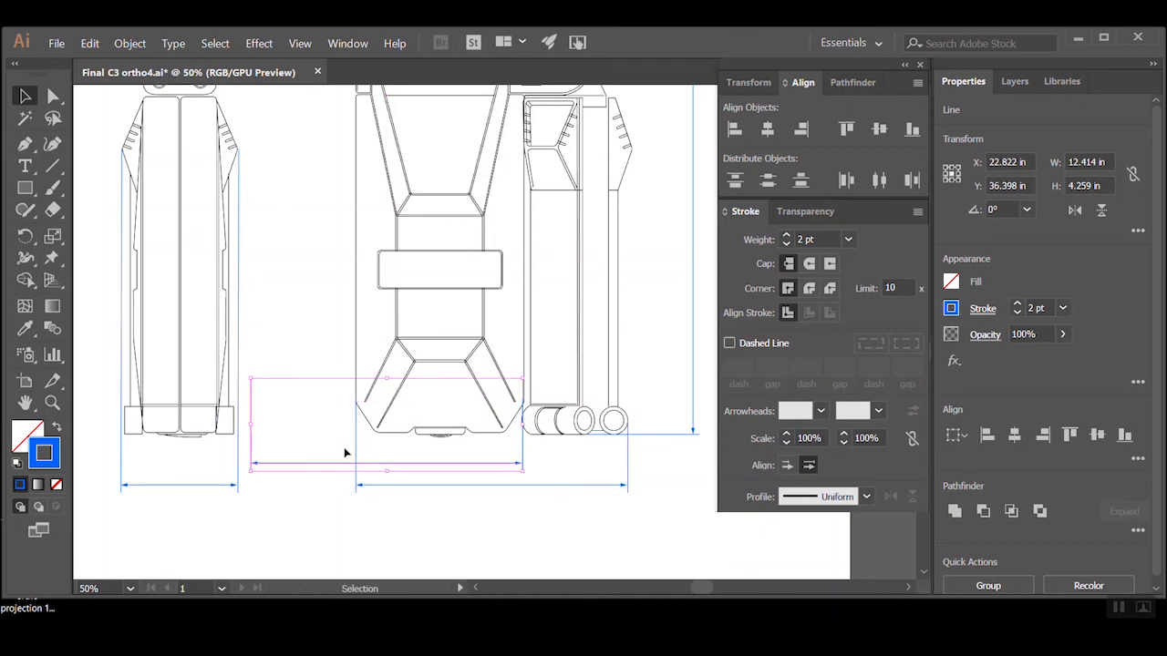
Delete the duplicate's left extension line and shorten its dimension line to start at the front view body's left edge
left_click(90, 211)
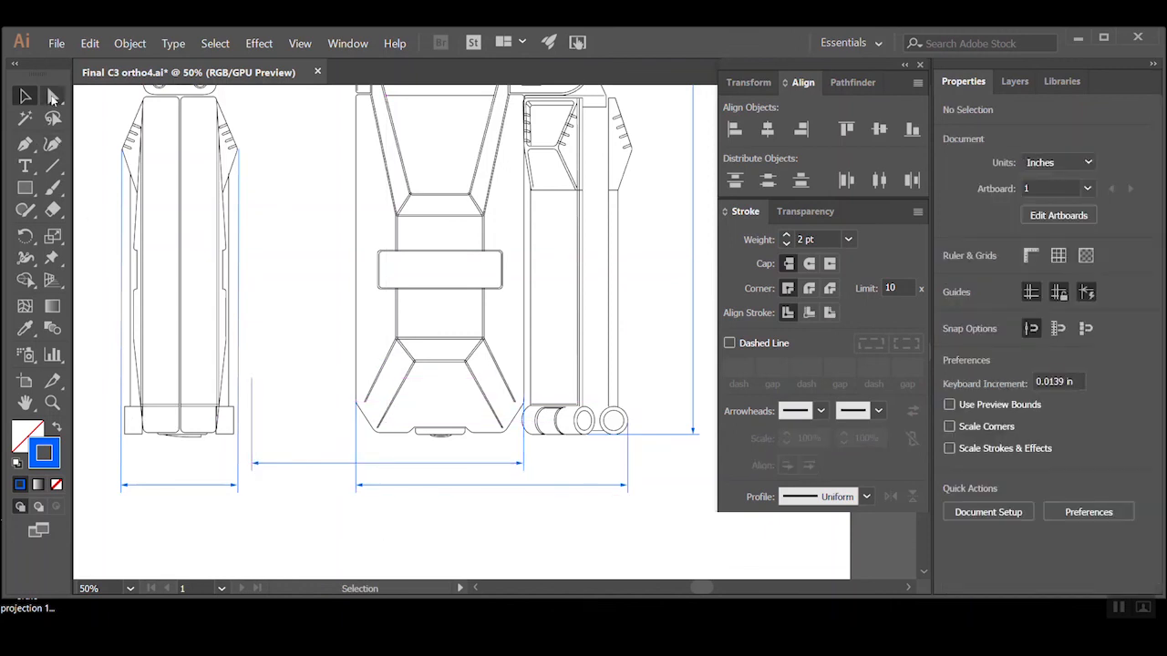
left_click(53, 96)
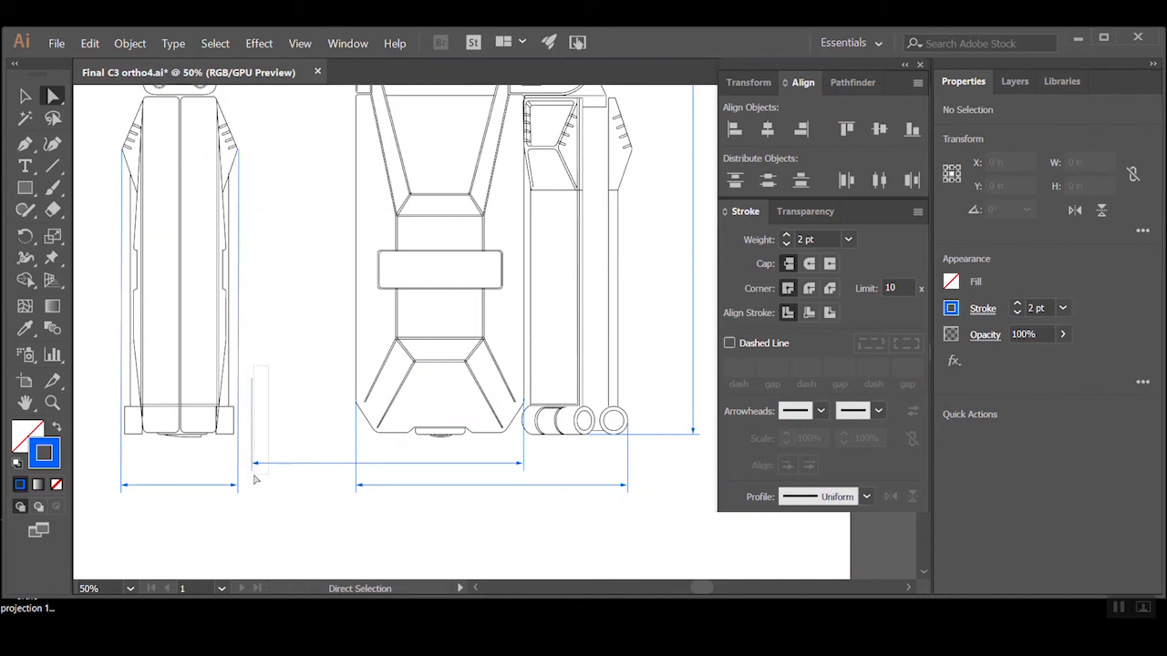
left_click(253, 418)
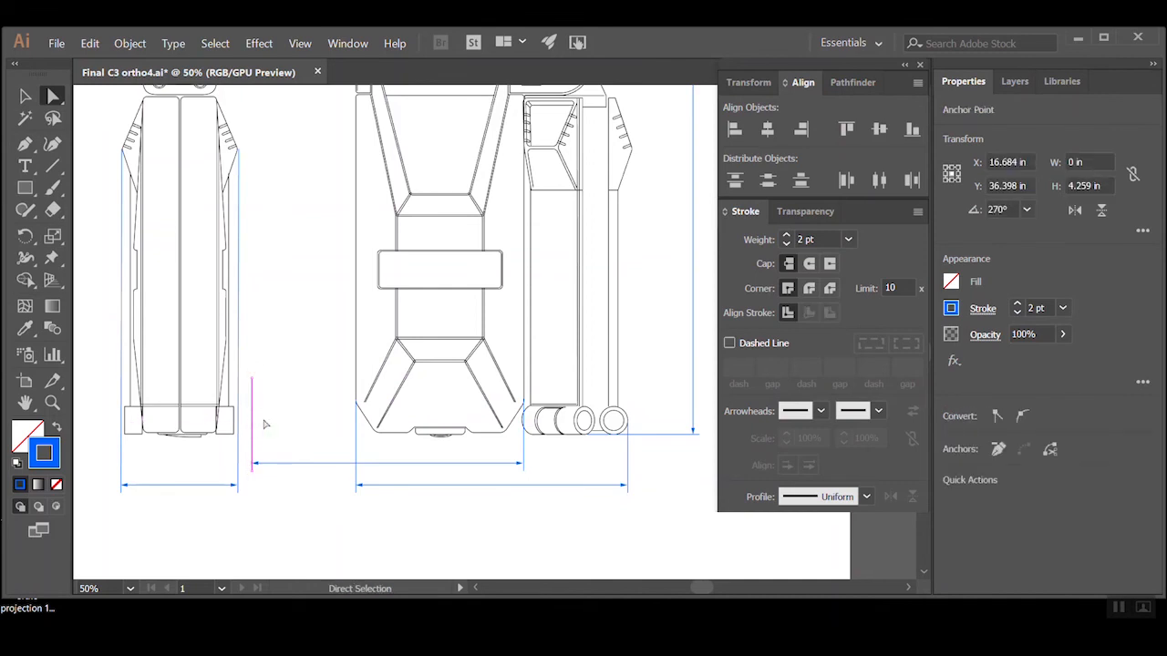
key("Delete")
left_click_drag(252, 464, 356, 463)
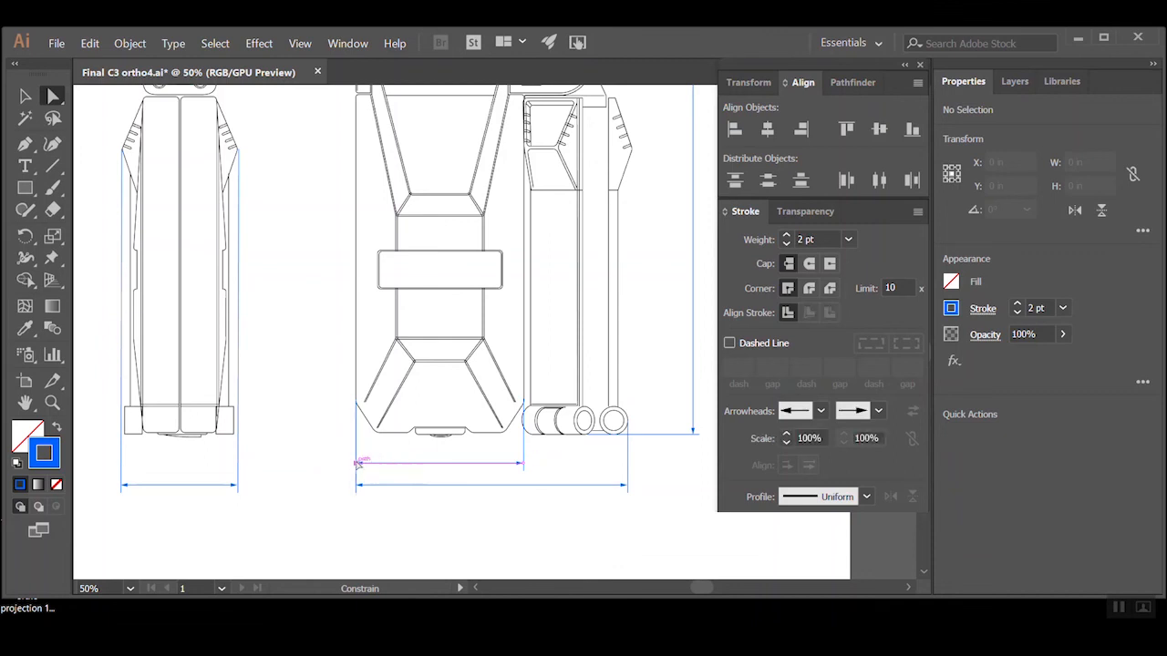
left_click(334, 432)
Try to move the body-width dimension line below the front view's overall width dimension
left_click(504, 323, "ctrl+alt")
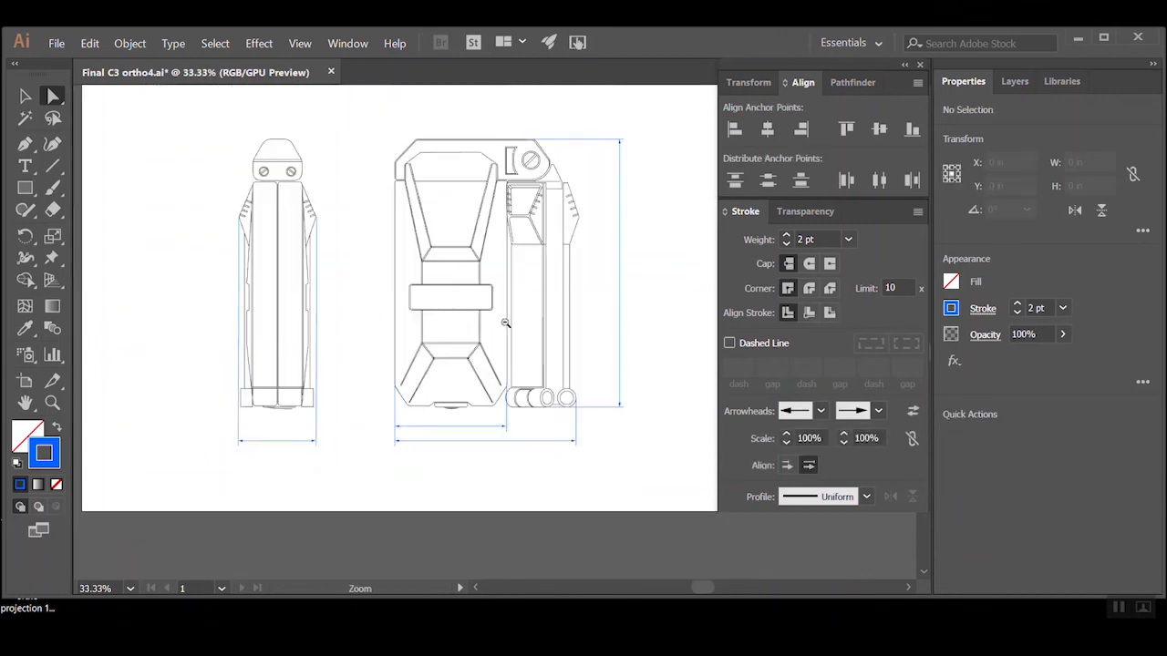
left_click(536, 390, "ctrl")
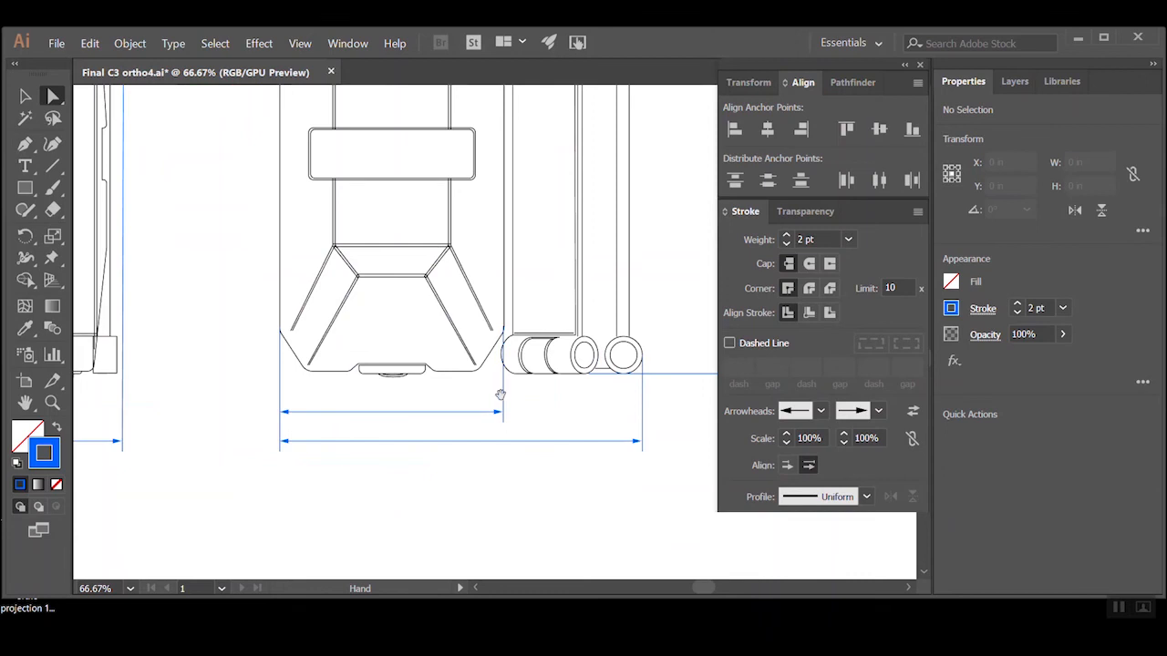
left_click(495, 459, "ctrl+alt")
left_click_drag(316, 354, 411, 518)
left_click_drag(508, 482, 379, 446)
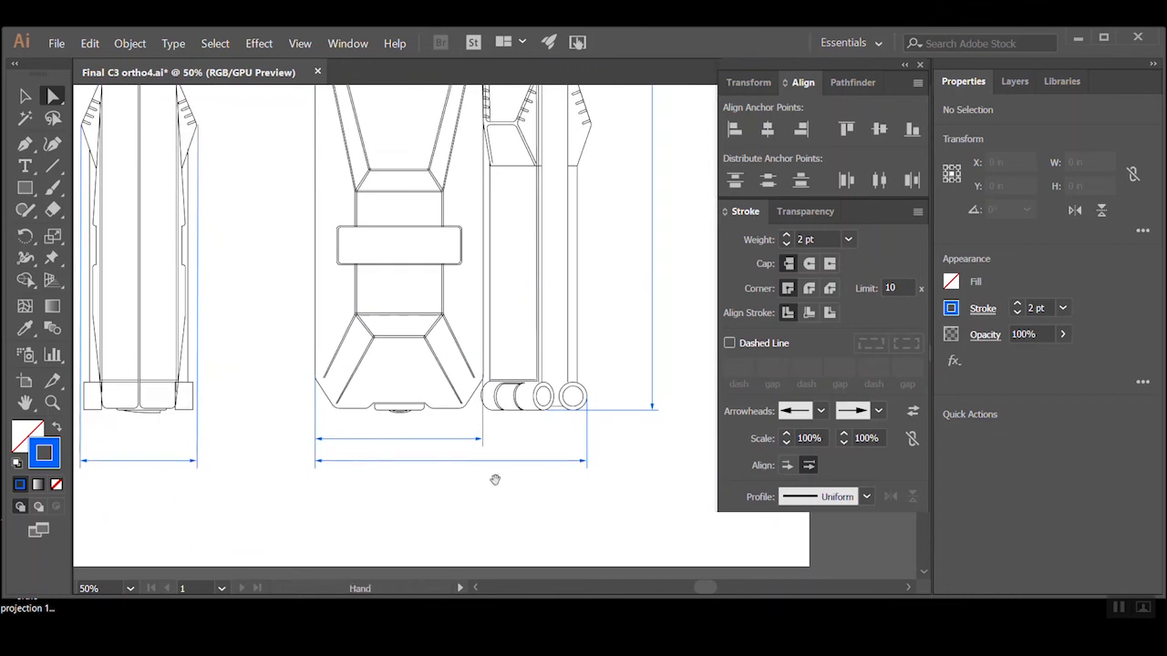
scroll(495, 480, "up", 2)
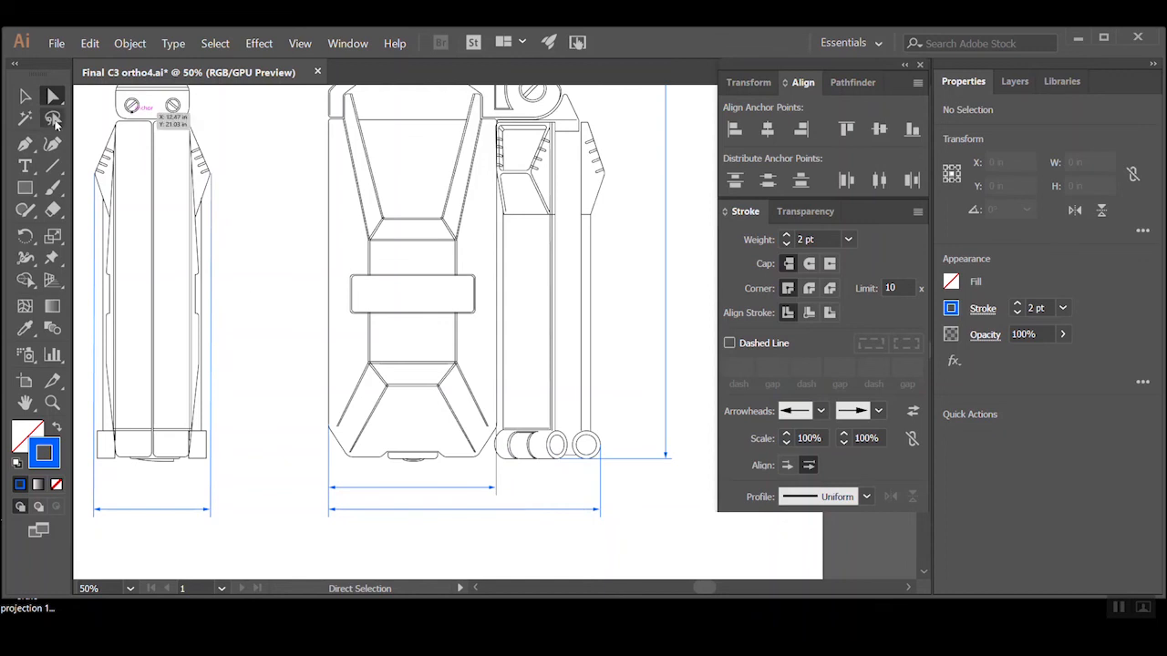
left_click(341, 488)
left_click_drag(354, 488, 355, 538)
key("ctrl+z")
left_click(539, 547)
left_click_drag(497, 471, 498, 427)
left_click(553, 558)
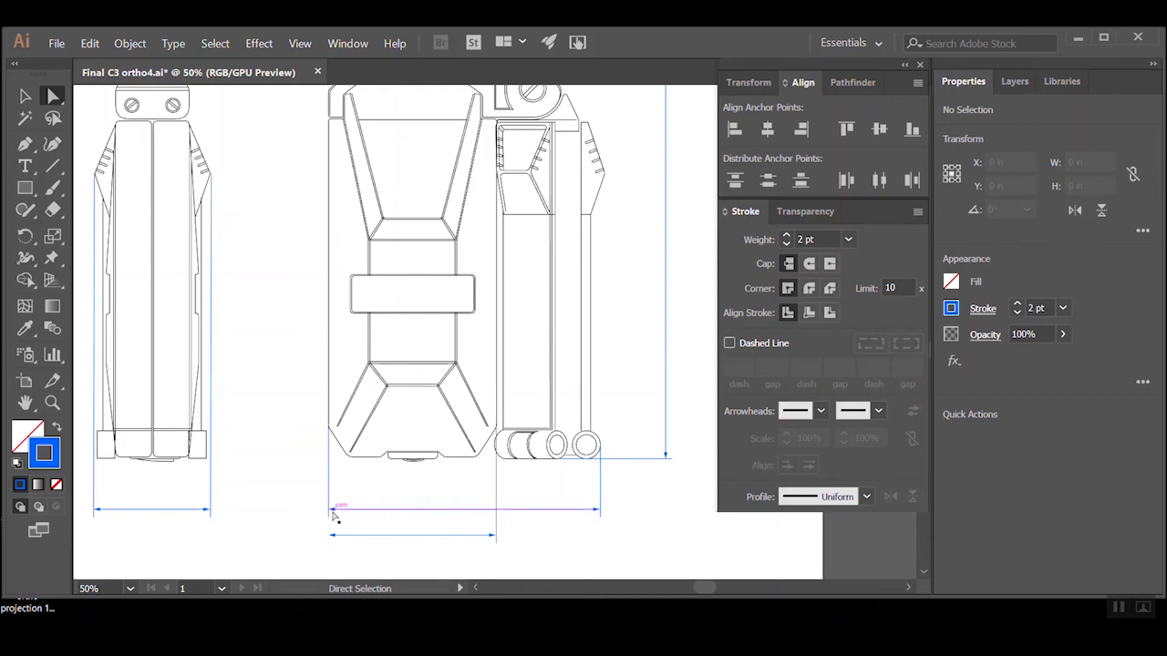
key("ctrl+z")
key("ctrl+z")
key("ctrl+z")
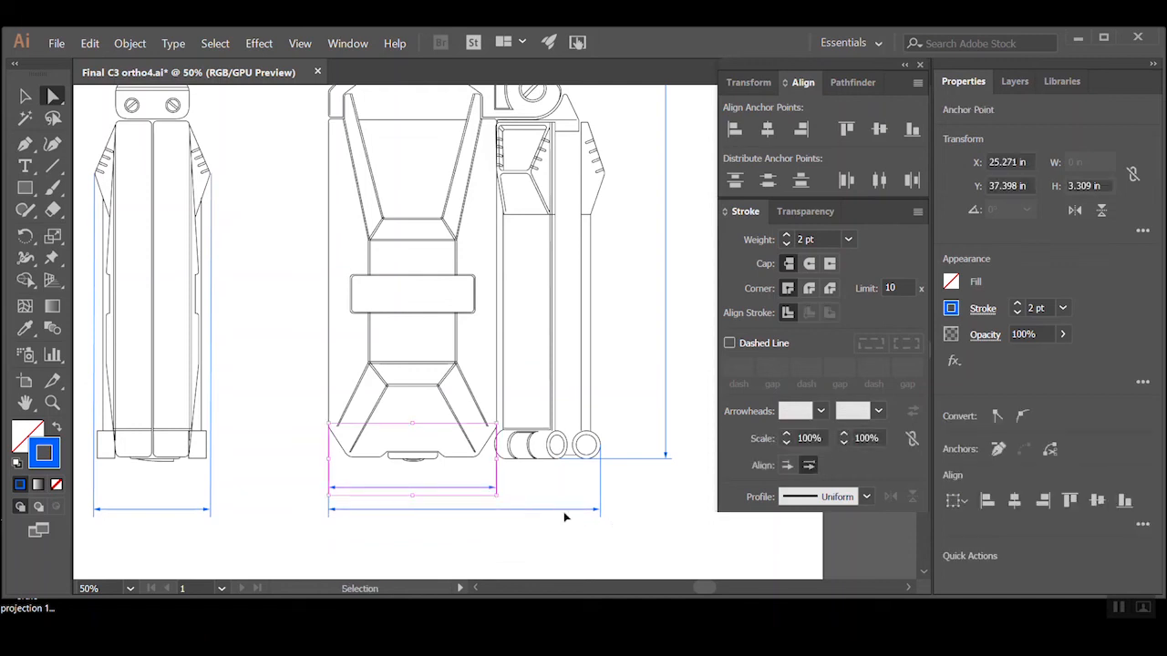
left_click(541, 526)
Copy the front view's body-width dimension below the side view, with its right extension line at the side view body's right edge
left_click(509, 403, "ctrl+alt")
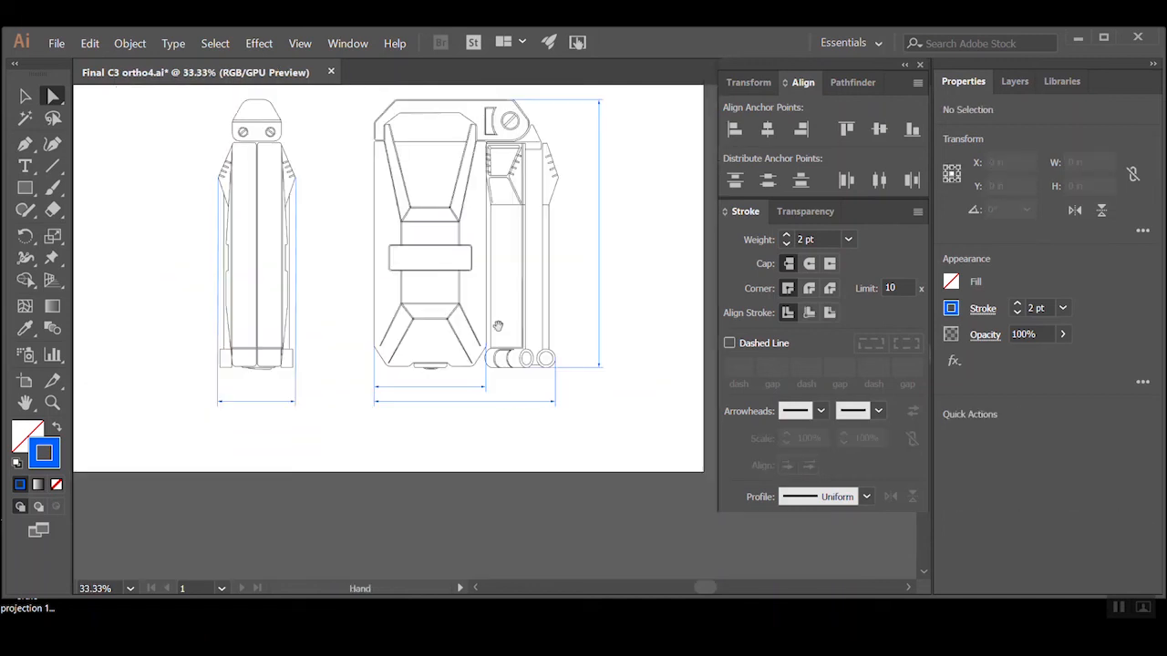
left_click_drag(498, 326, 563, 453)
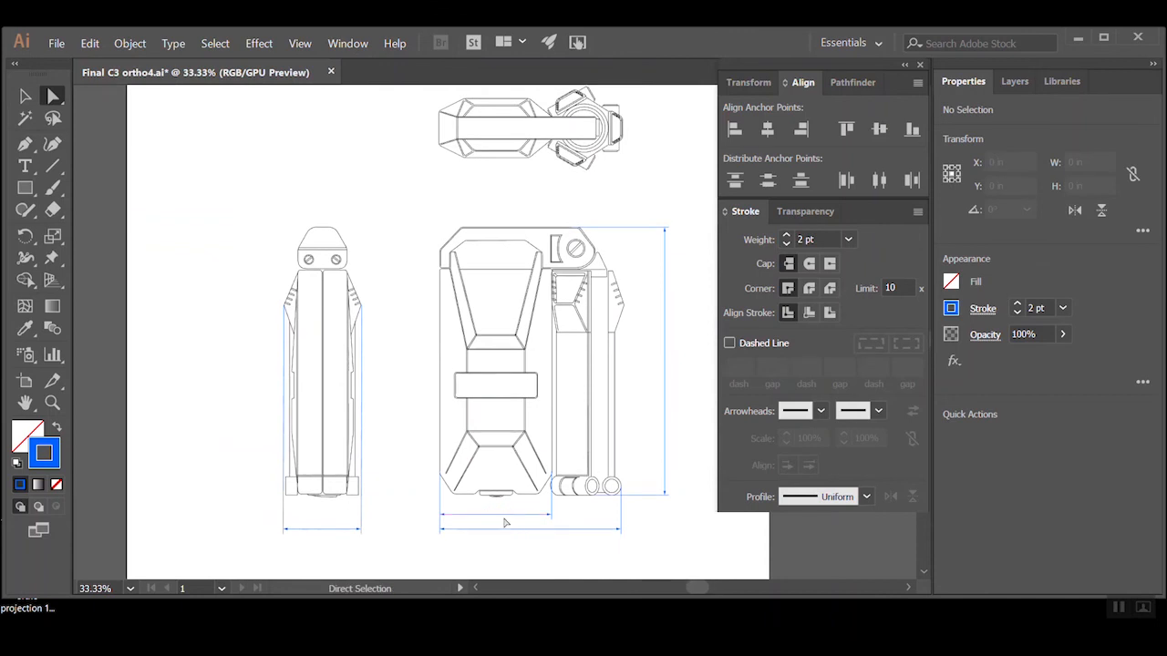
left_click(346, 486, "ctrl")
left_click(493, 320, "ctrl")
left_click(493, 320, "ctrl")
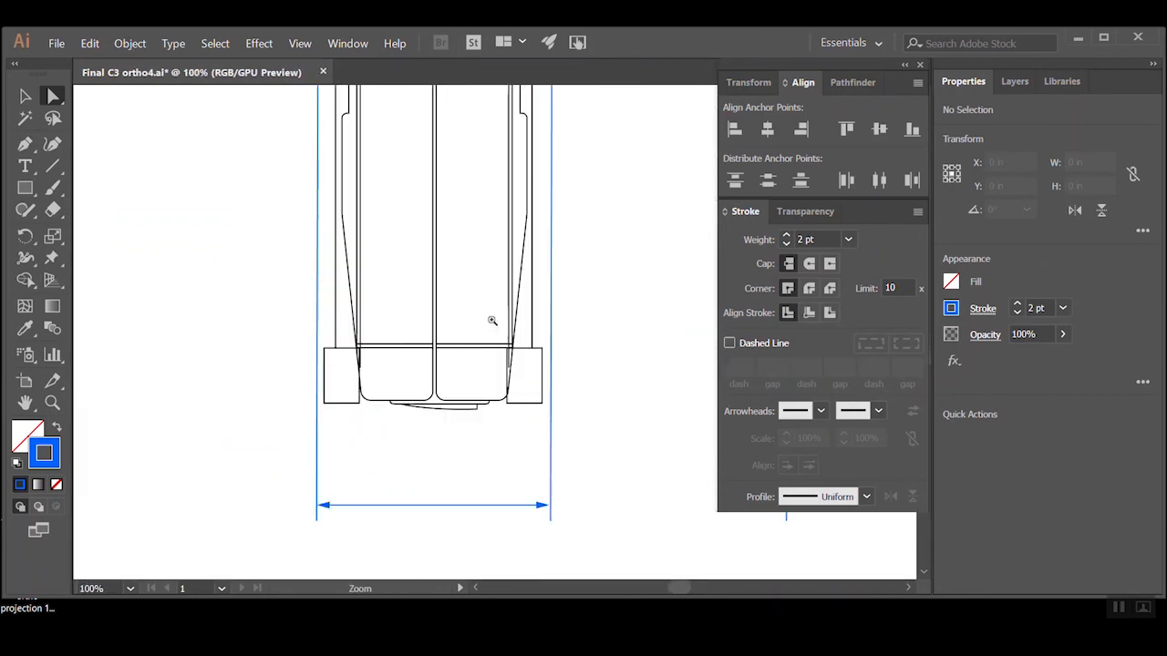
left_click(437, 343, "ctrl+alt")
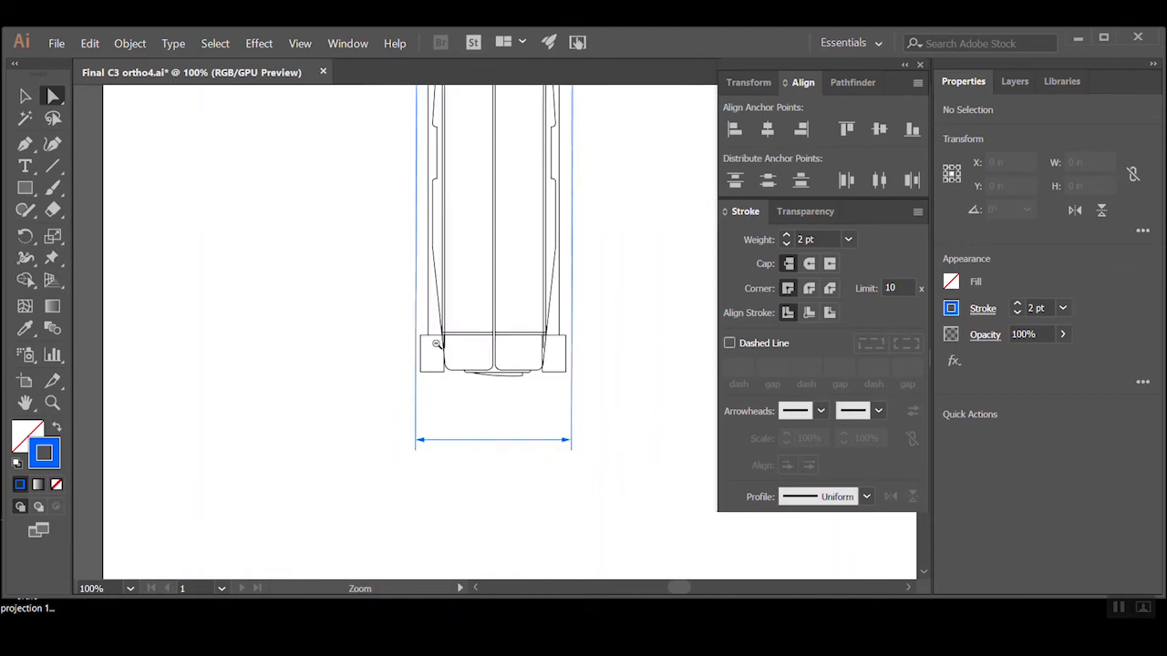
left_click(437, 344, "ctrl+alt")
left_click_drag(565, 368, 274, 448)
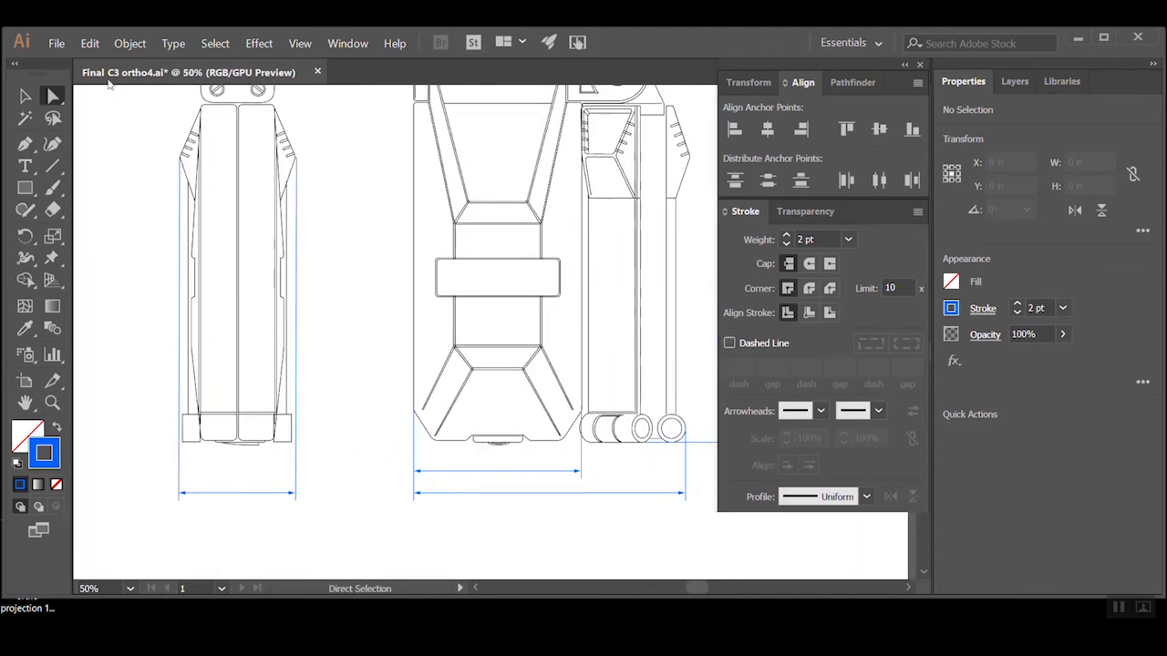
left_click(27, 93)
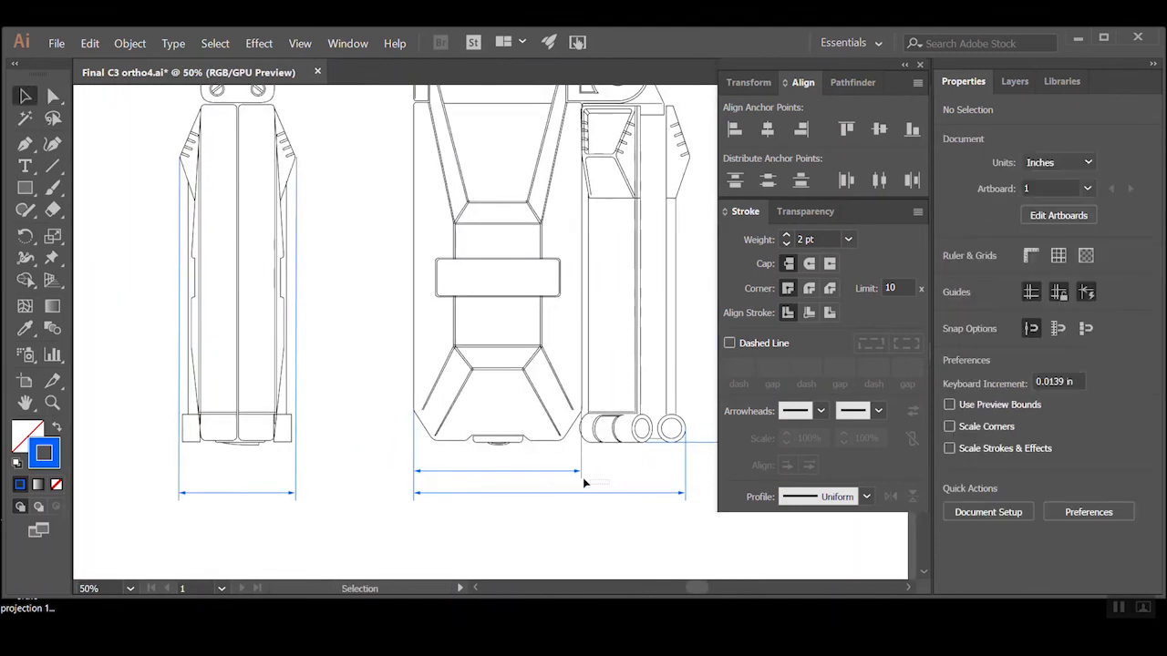
left_click_drag(552, 472, 277, 439)
left_click(345, 496)
left_click(282, 422, "ctrl")
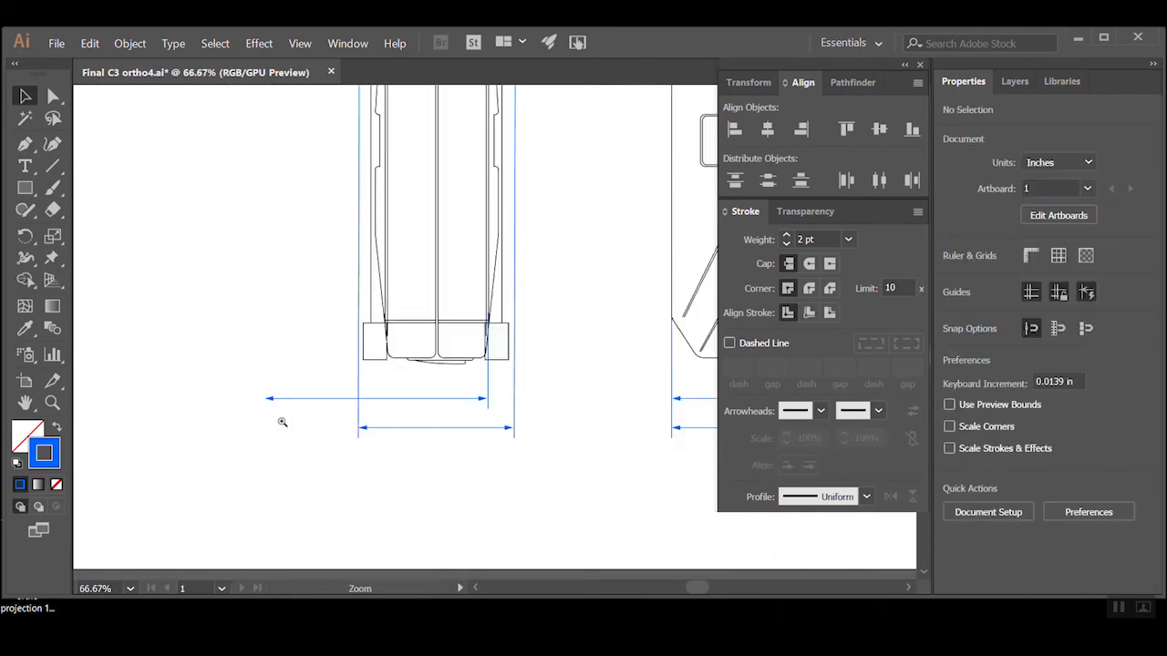
left_click(487, 322, "ctrl")
left_click(486, 327, "ctrl")
left_click(252, 394, "ctrl+alt")
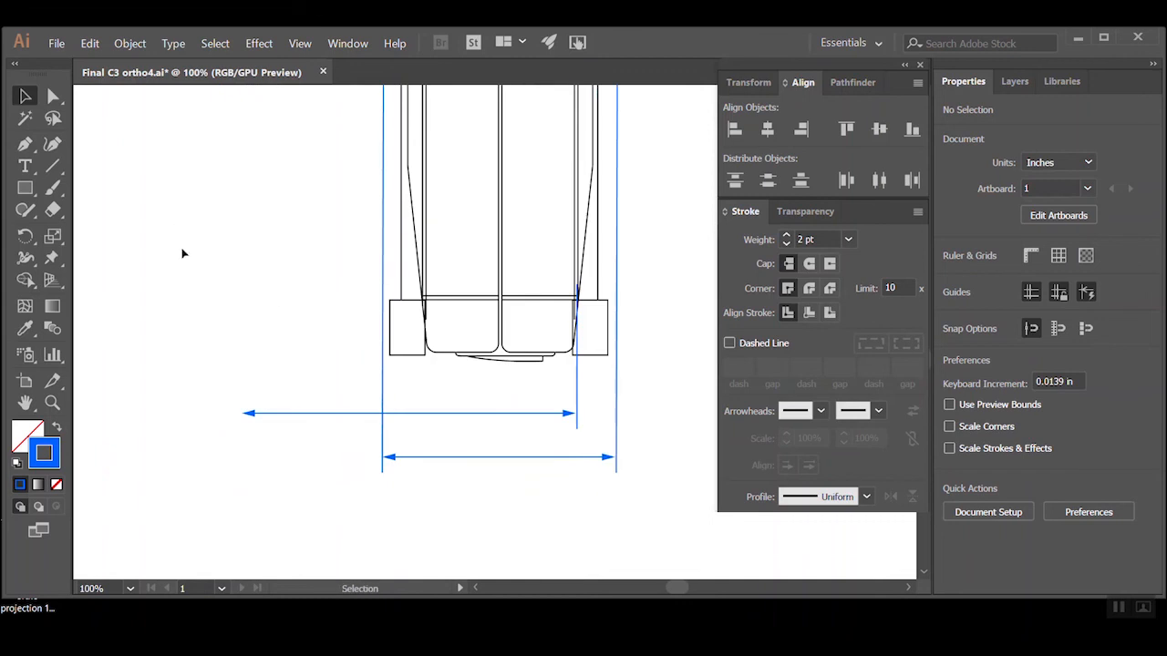
Shorten the copied dimension line so its left arrowhead ends at the side view body's left edge
left_click(53, 96)
left_click_drag(261, 365, 425, 417)
left_click(464, 505)
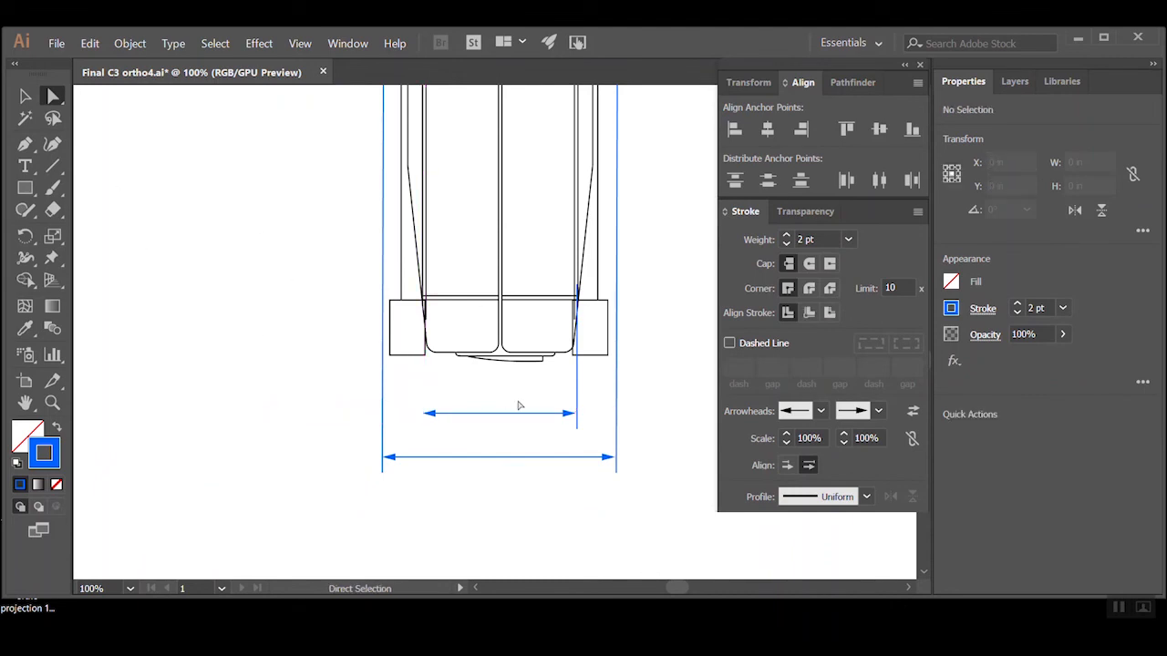
Duplicate the side view's inner right extension line at the body's left edge to complete the body-width dimension
left_click(578, 391, "alt")
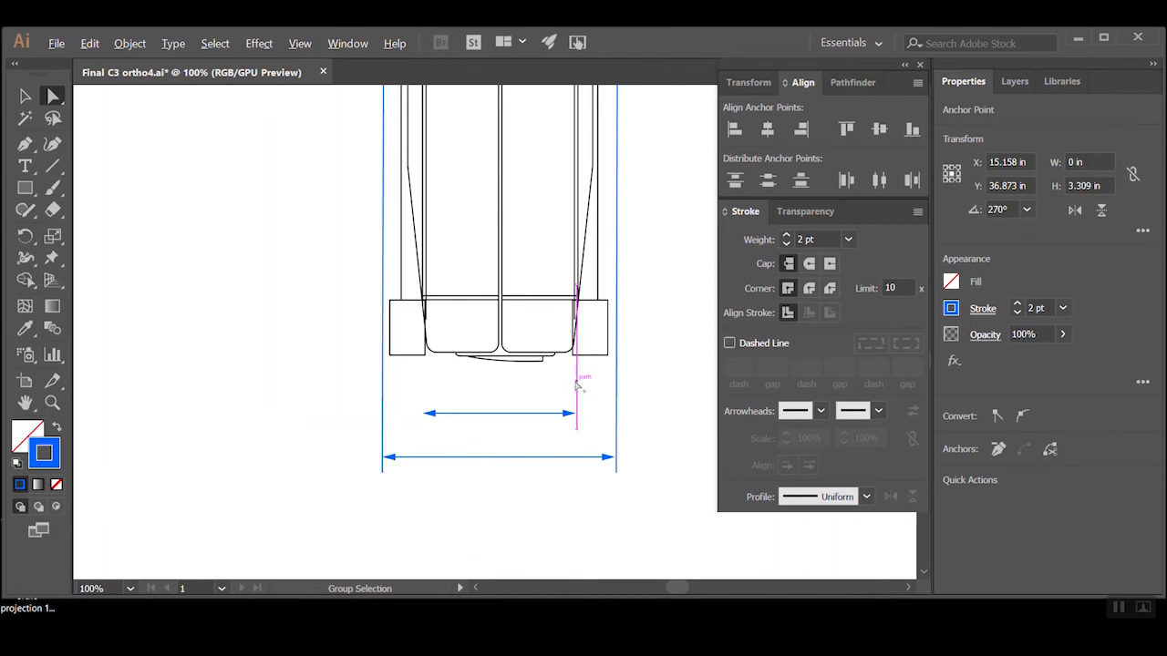
left_click_drag(578, 390, 423, 390)
left_click(515, 389)
left_click(578, 325, "ctrl+alt")
left_click(574, 322, "ctrl+alt")
left_click(563, 317, "ctrl+alt")
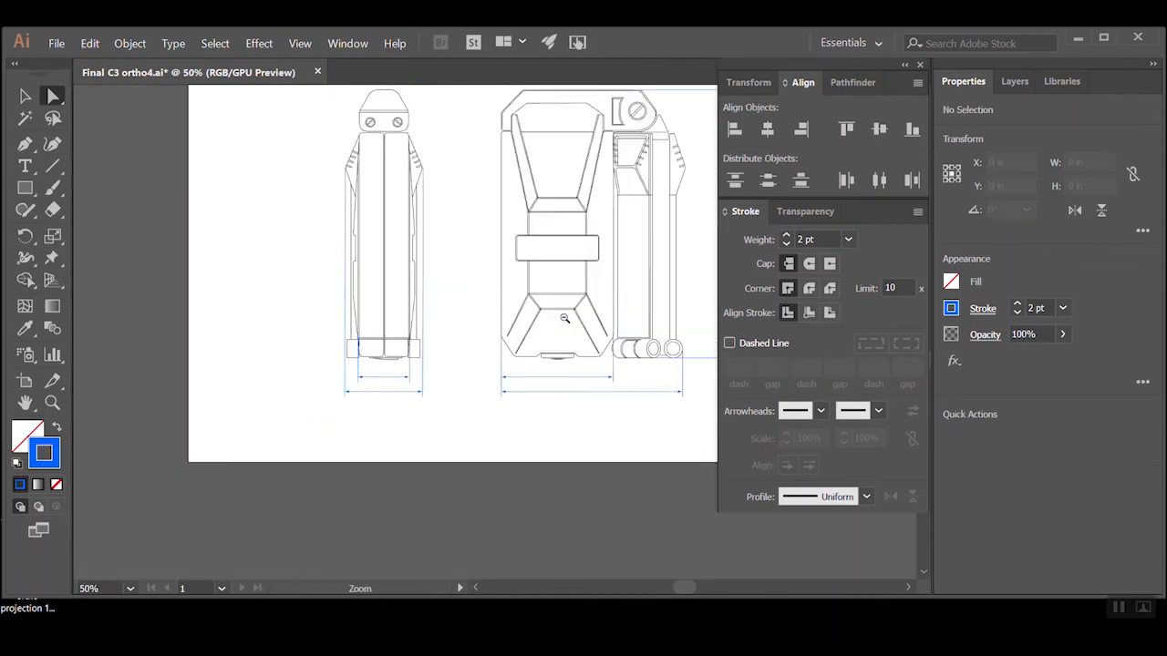
Copy the front view's overall height dimension with its extension lines to the space between the side and front views
left_click(526, 309, "ctrl+alt")
left_click_drag(526, 309, 473, 379)
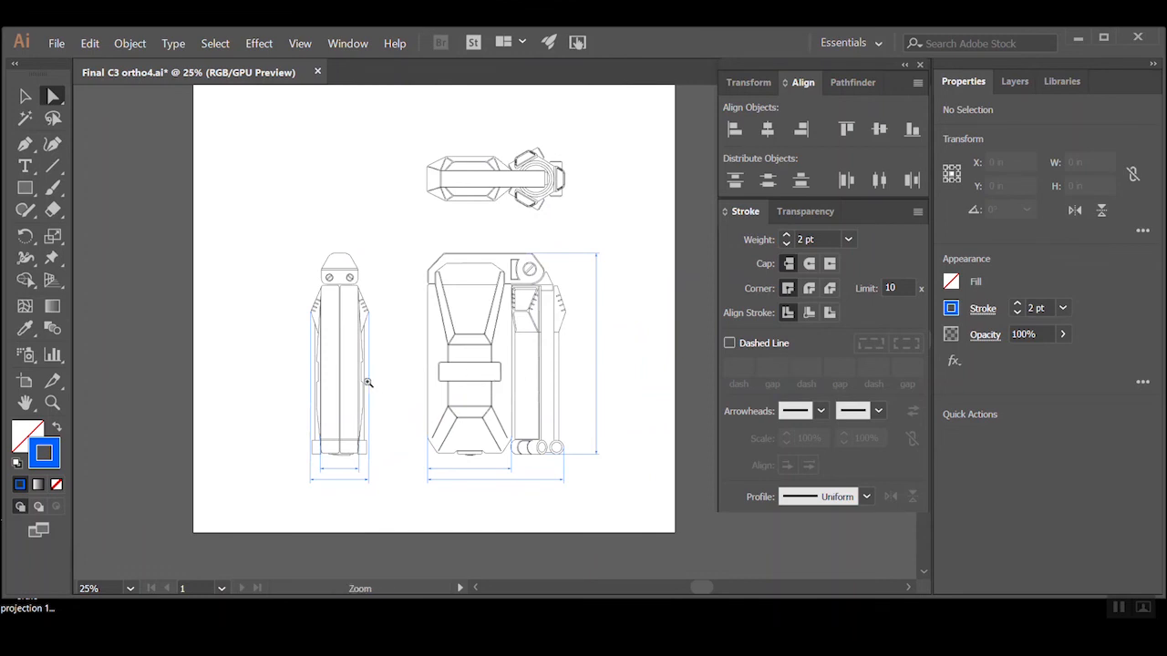
key("ctrl+equal")
key("ctrl+equal")
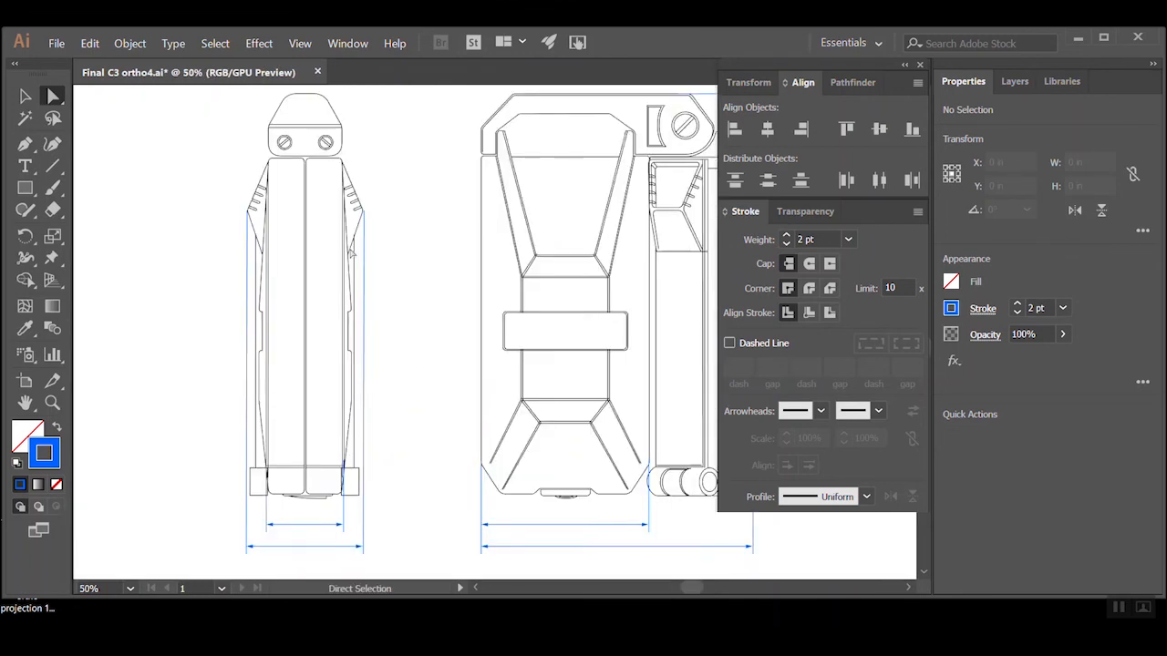
key("ctrl+minus")
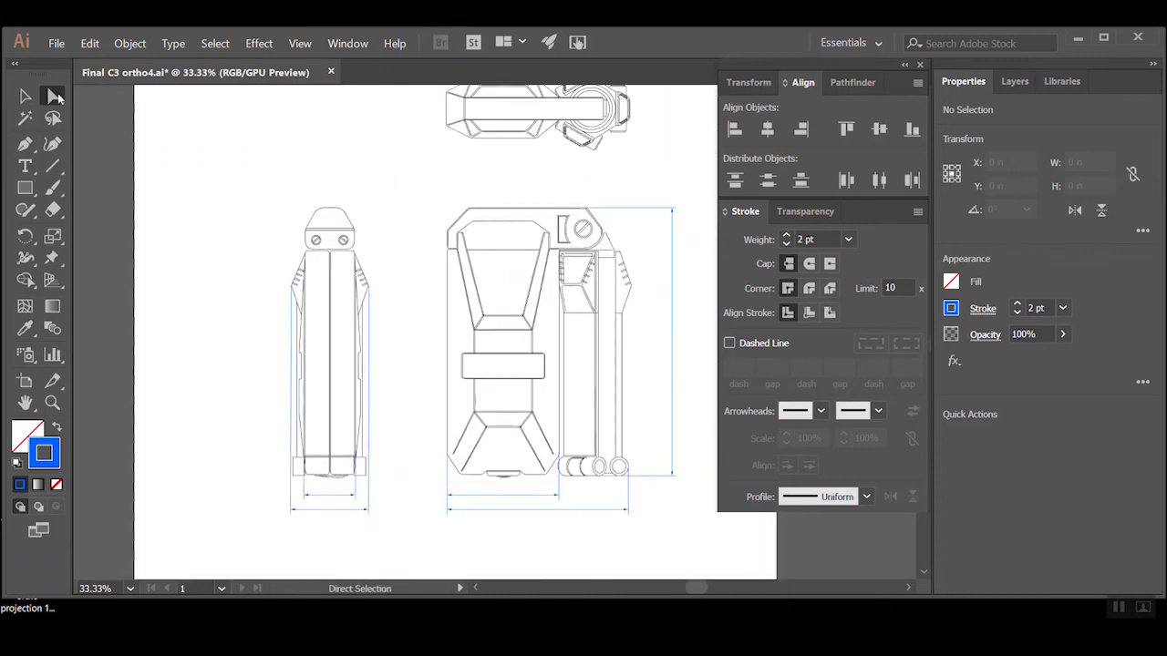
left_click(25, 96)
mouse_move(668, 468)
left_mouse_down()
mouse_move(668, 487)
mouse_move(407, 479)
left_mouse_up()
left_click(367, 439, "ctrl")
Align the copied height dimension's lower extension line with the bottom edge of the side view's body
left_click(512, 275, "ctrl")
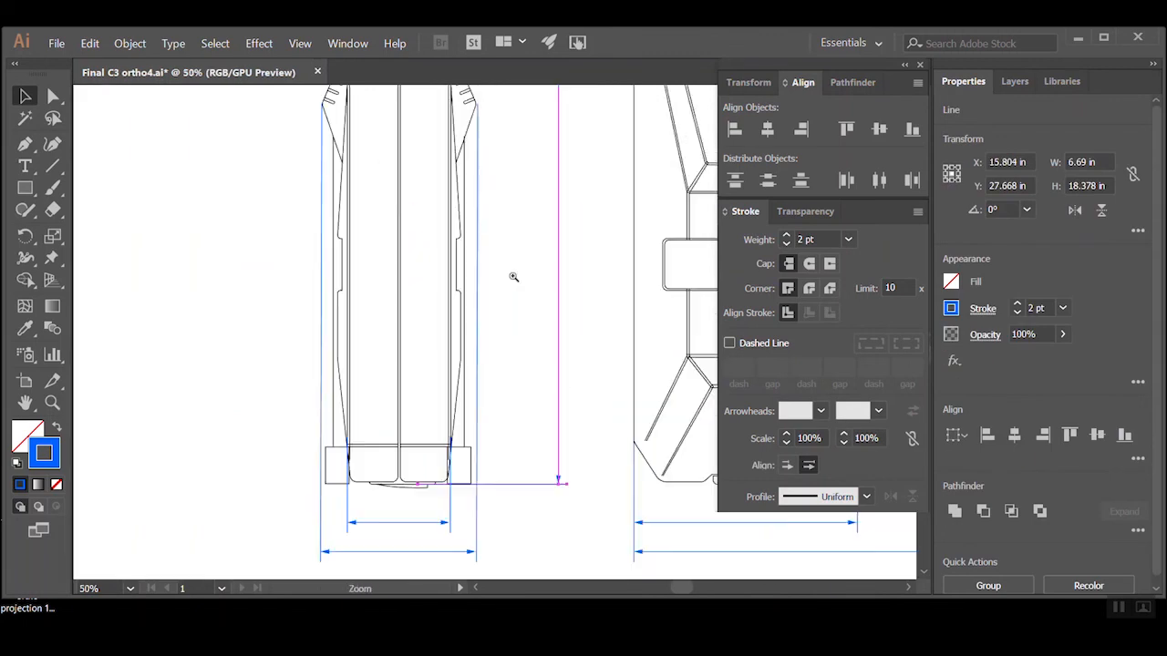
left_click(508, 388, "ctrl")
left_click_drag(480, 480, 463, 478)
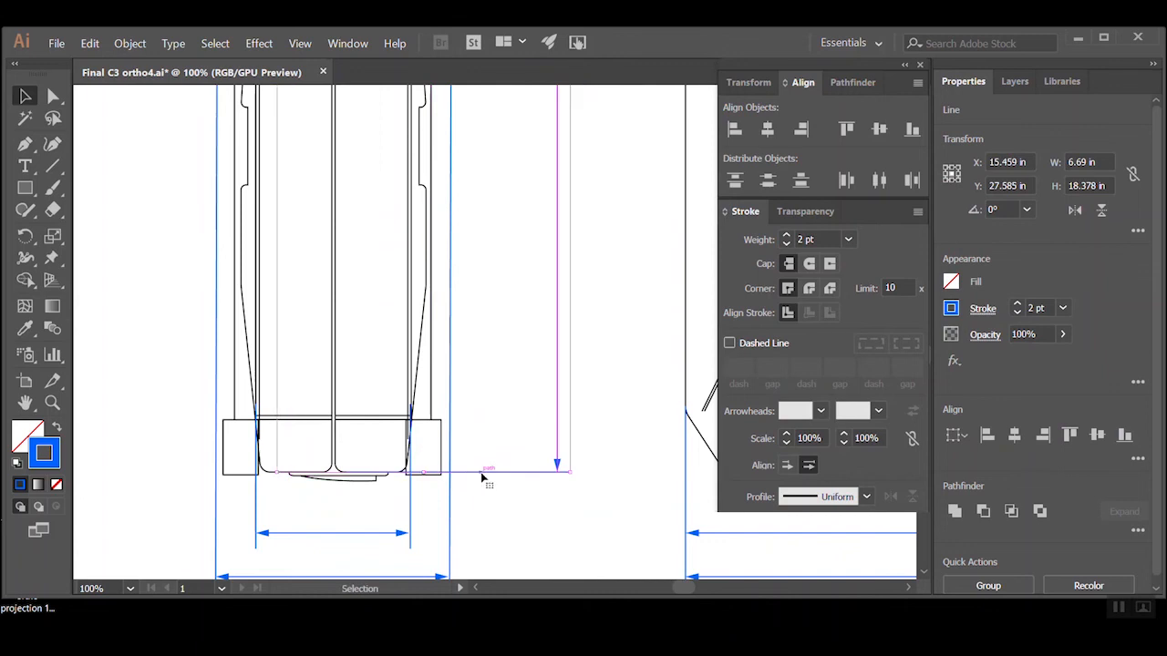
left_click(531, 486, "ctrl+alt")
left_click(531, 487, "ctrl+alt")
Lower the side view height dimension's upper end to the body's top edge and shorten its upper extension line to the body's right edge
left_click_drag(487, 203, 416, 542)
left_click(509, 406, "ctrl+alt")
left_click_drag(484, 289, 426, 329)
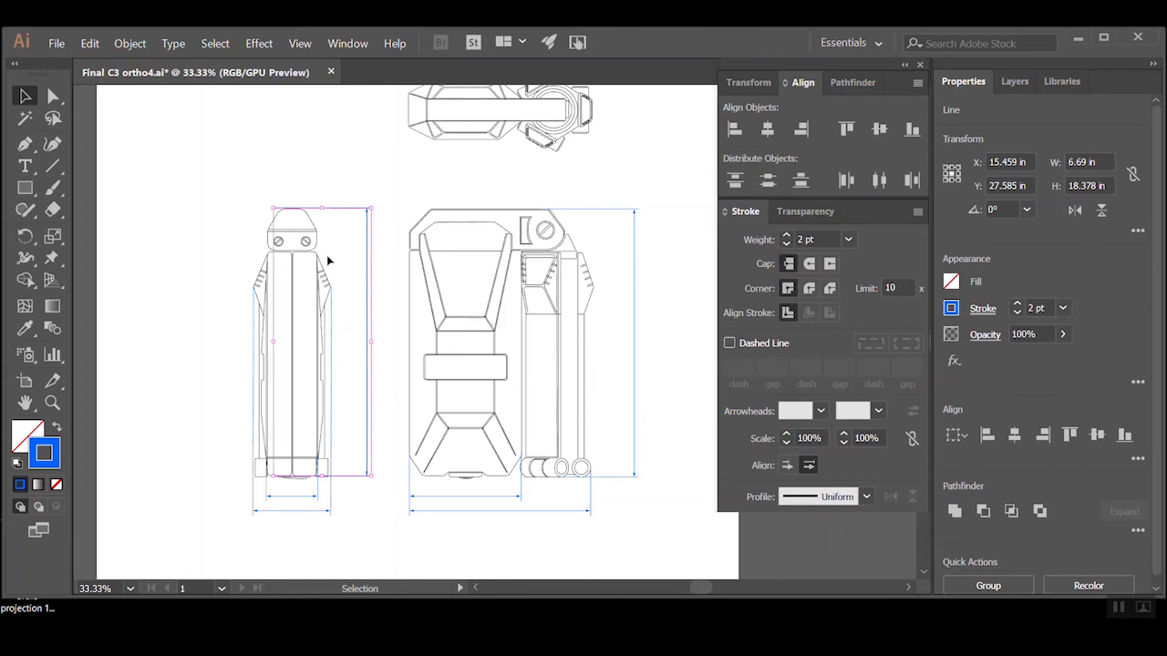
left_click(390, 165)
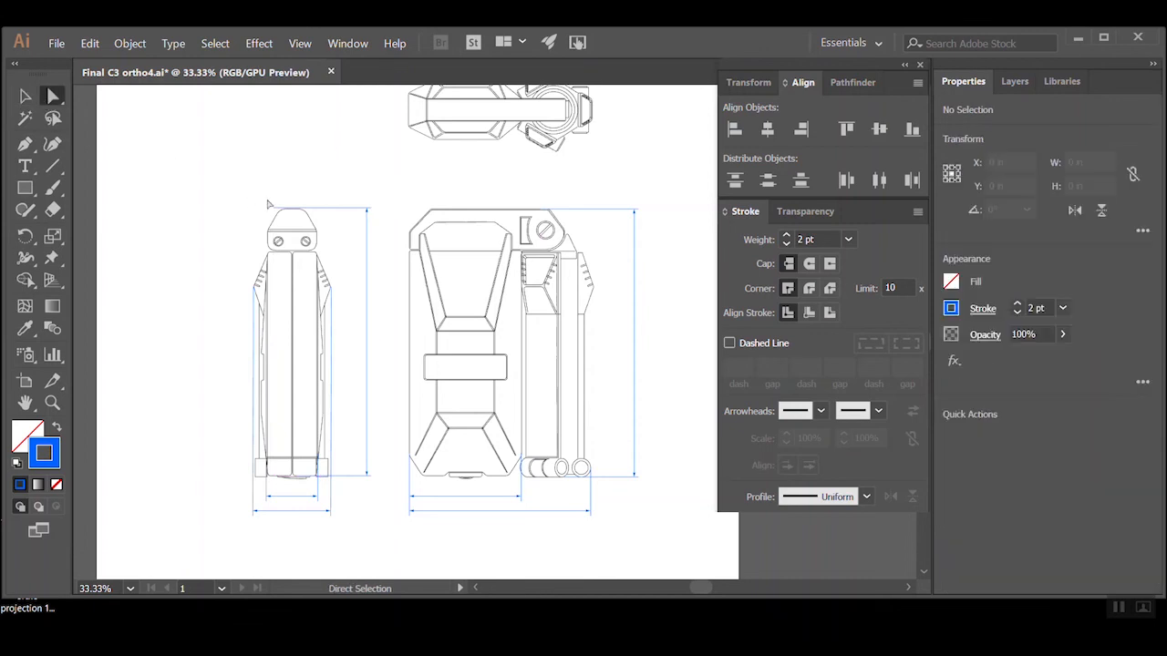
key("ctrl+equal")
left_click(405, 354, "ctrl")
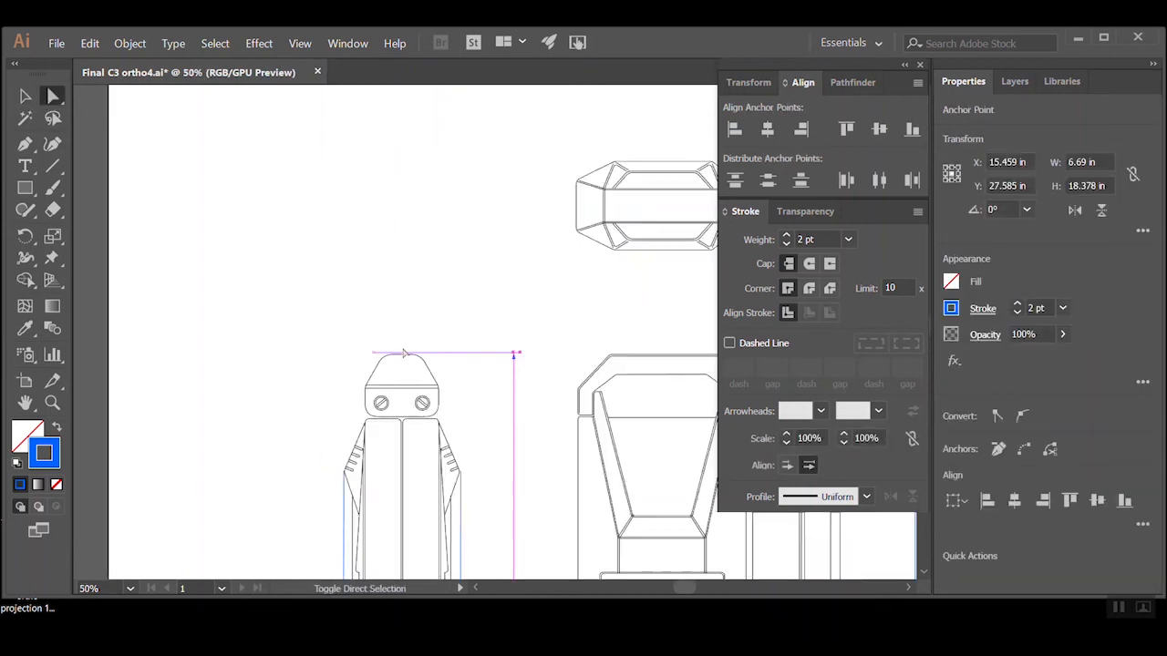
left_click_drag(451, 352, 446, 421)
key("ctrl+shift+a")
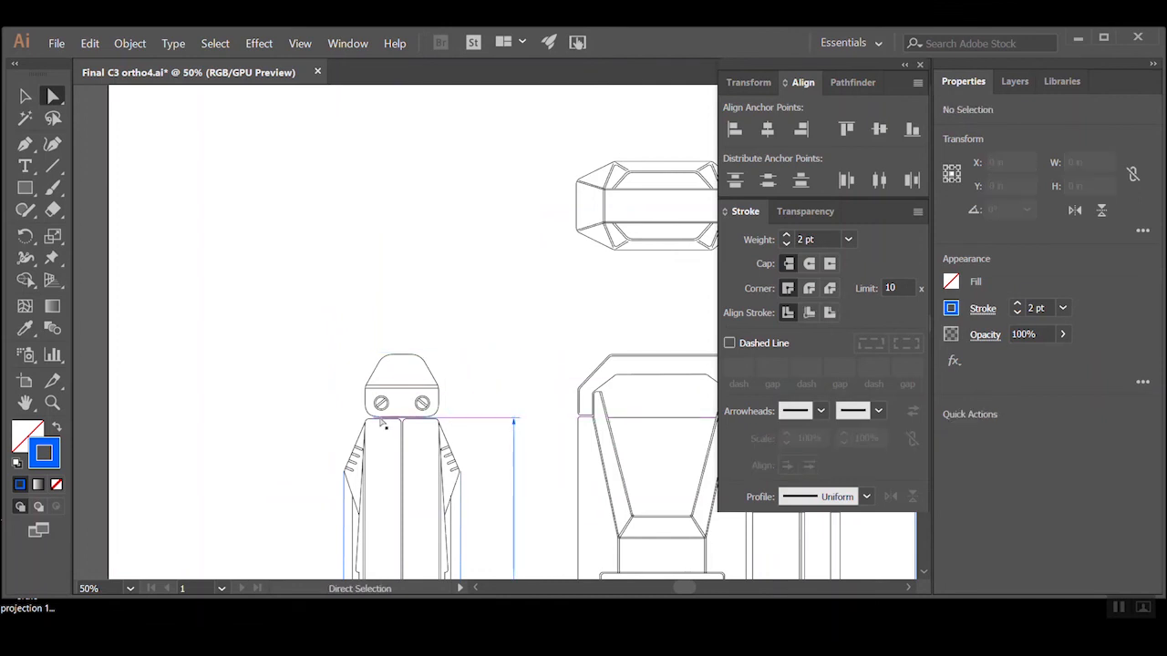
left_click_drag(375, 419, 440, 421)
Examine the dimension lines placed around the side and front views across the whole artboard
left_click(541, 354)
left_click(543, 355, "alt")
left_click(542, 354, "alt")
left_click(539, 352, "alt")
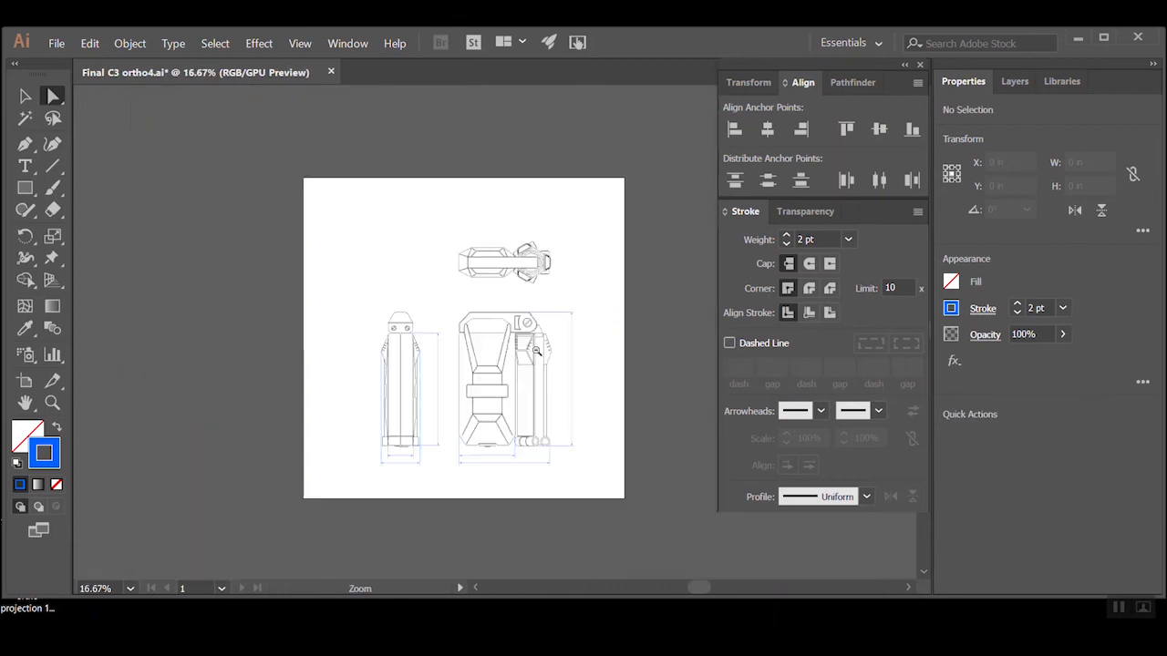
left_click(561, 339)
left_click(481, 378)
left_click_drag(422, 365, 480, 406)
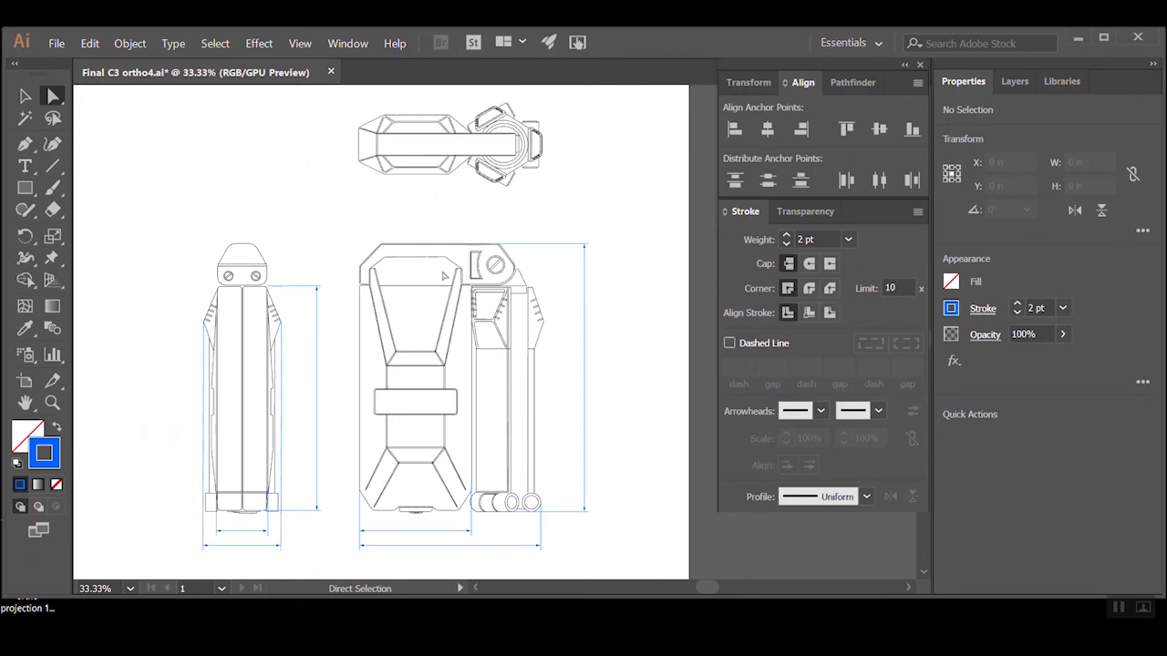
key("space")
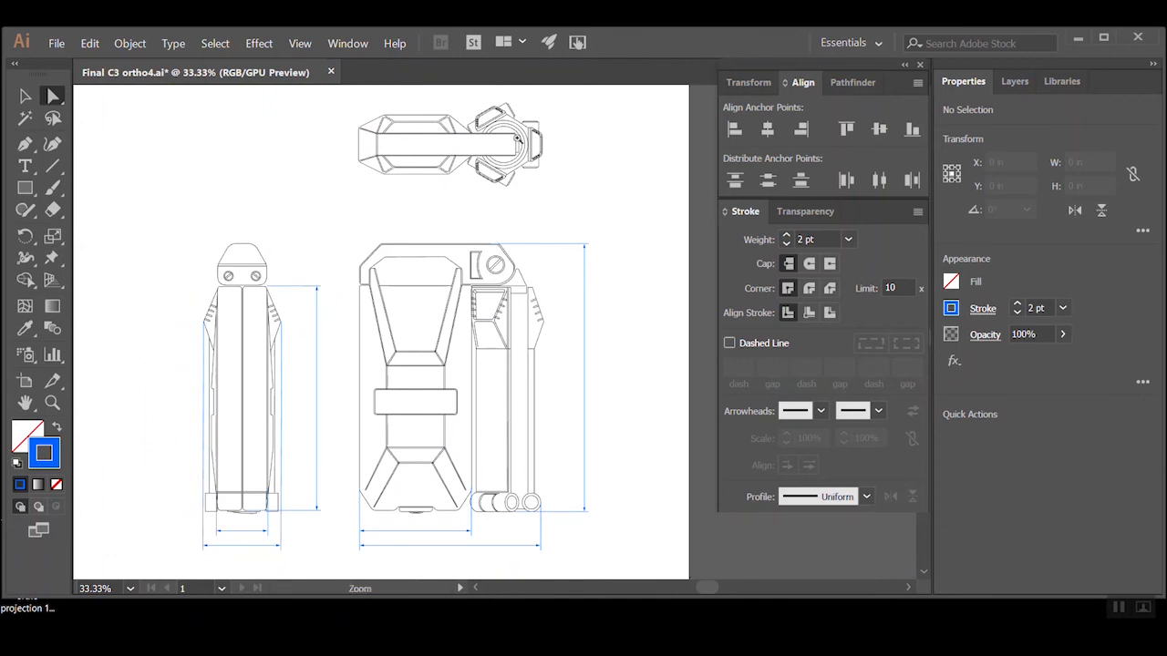
Draw two horizontal Pen extension lines about 3.4 in long from the top and bottom right corners of the top view's central bar
left_click(518, 138, "ctrl")
left_click_drag(405, 377, 427, 267)
left_click(532, 220, "ctrl")
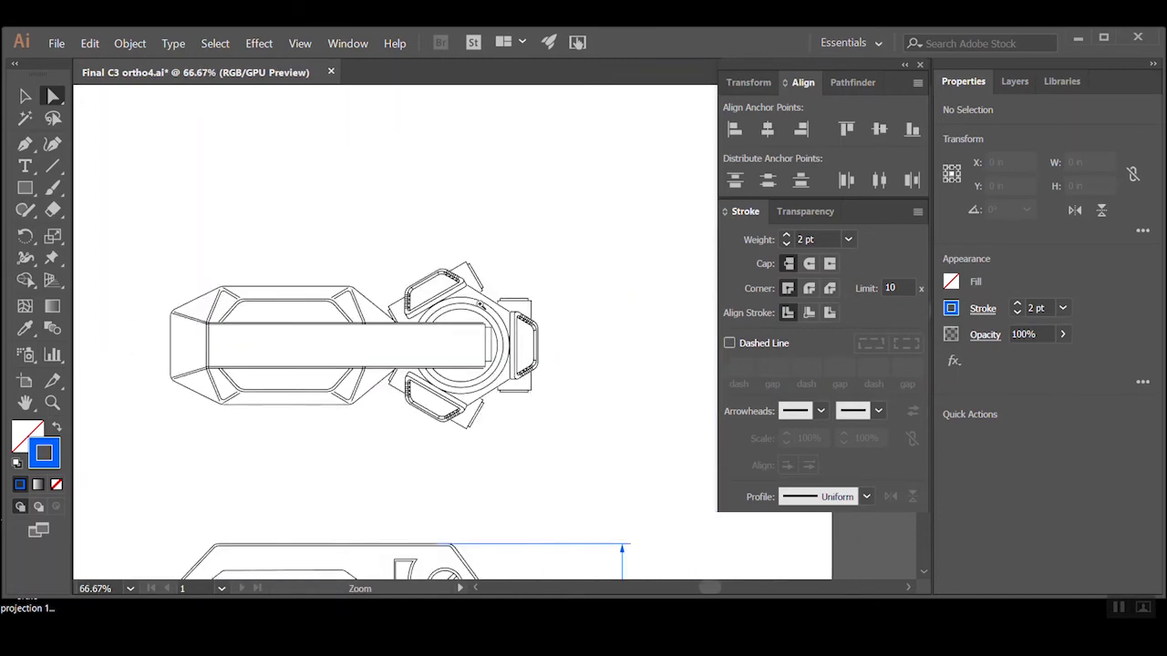
left_click(445, 258, "ctrl")
key("p")
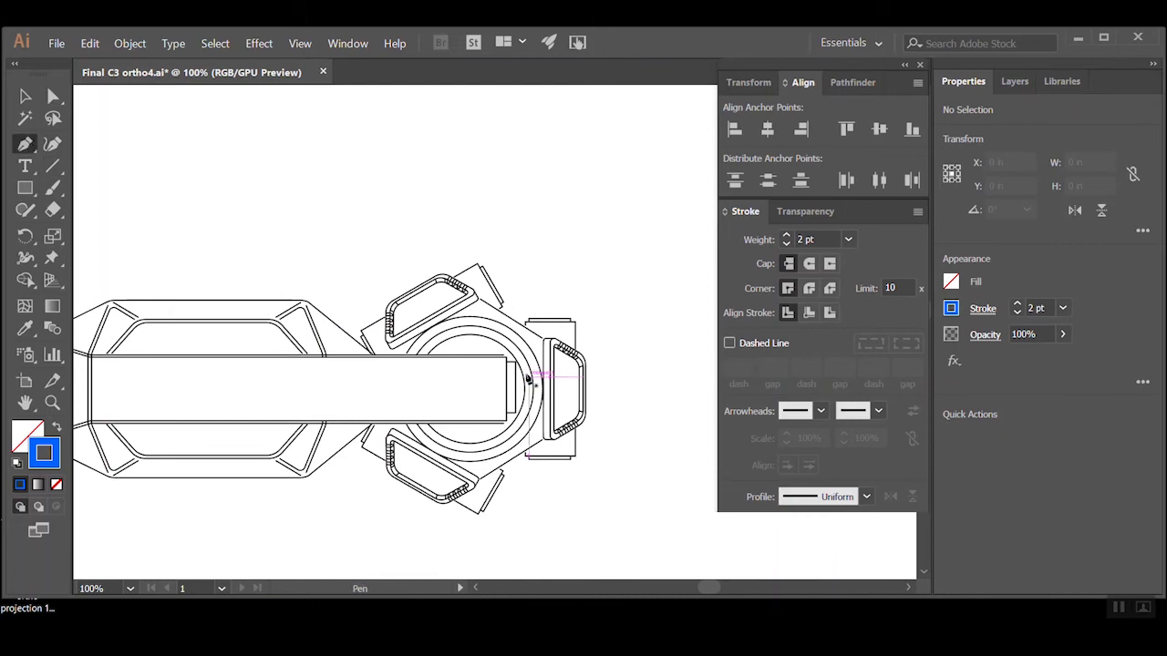
left_click(547, 355)
left_click(652, 355)
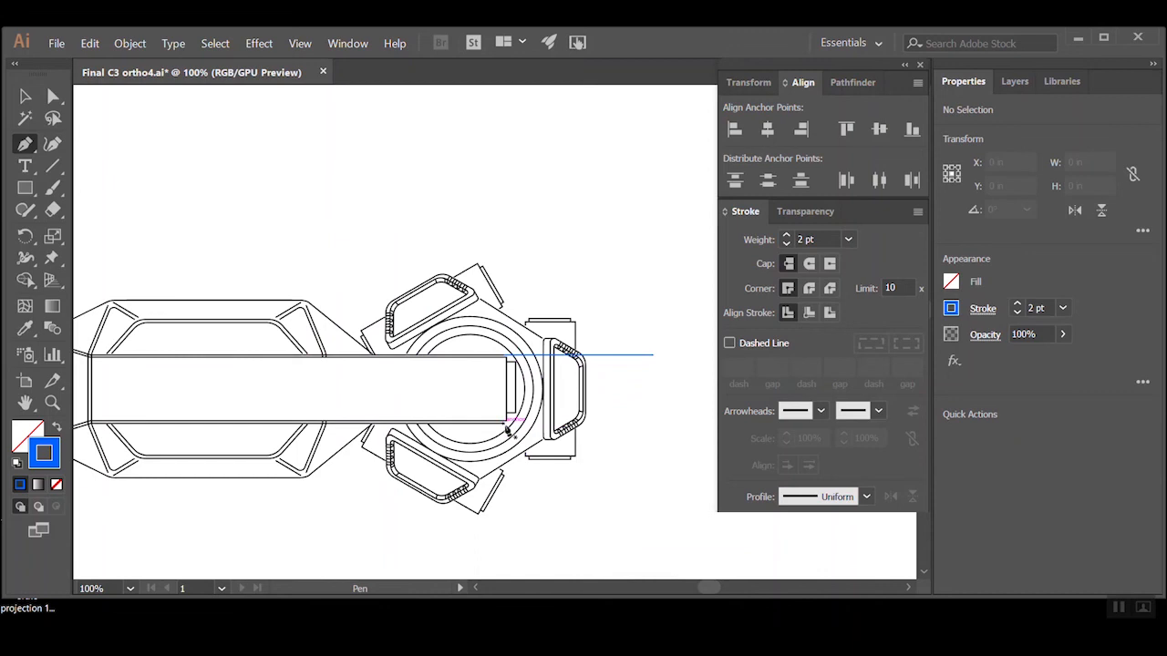
left_click(504, 424)
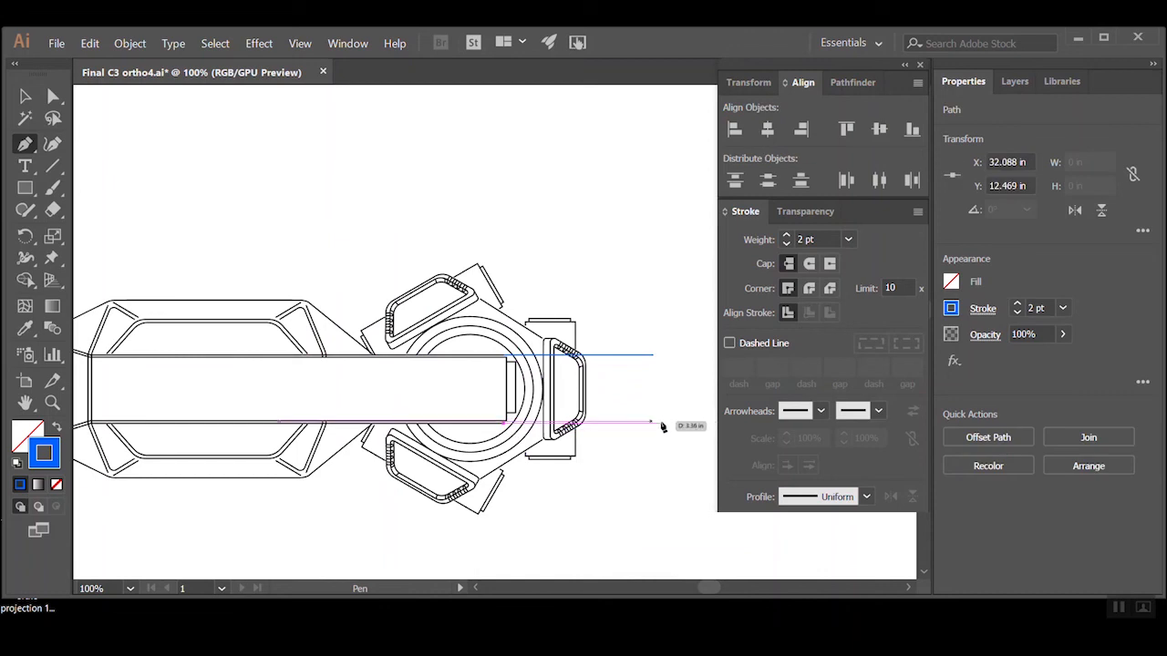
left_click(653, 425)
left_click(638, 456, "ctrl")
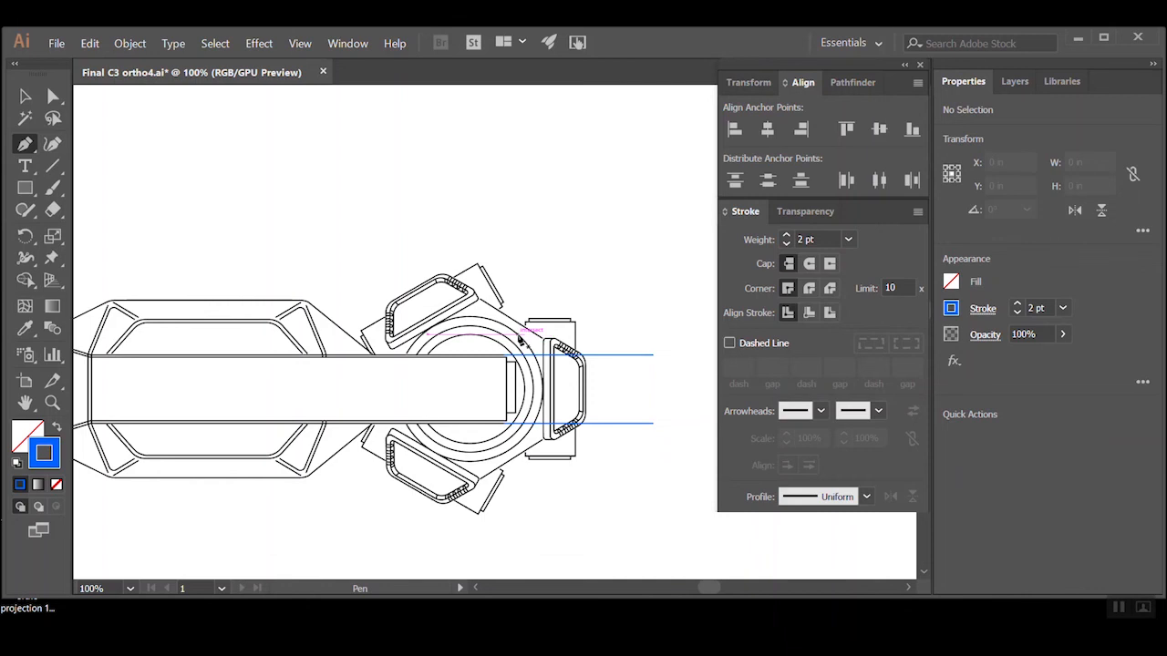
Draw a leader from the top view's circular ring with a 45° segment about 3 in long and a horizontal end about 1.2 in long
left_click_drag(534, 291, 429, 377)
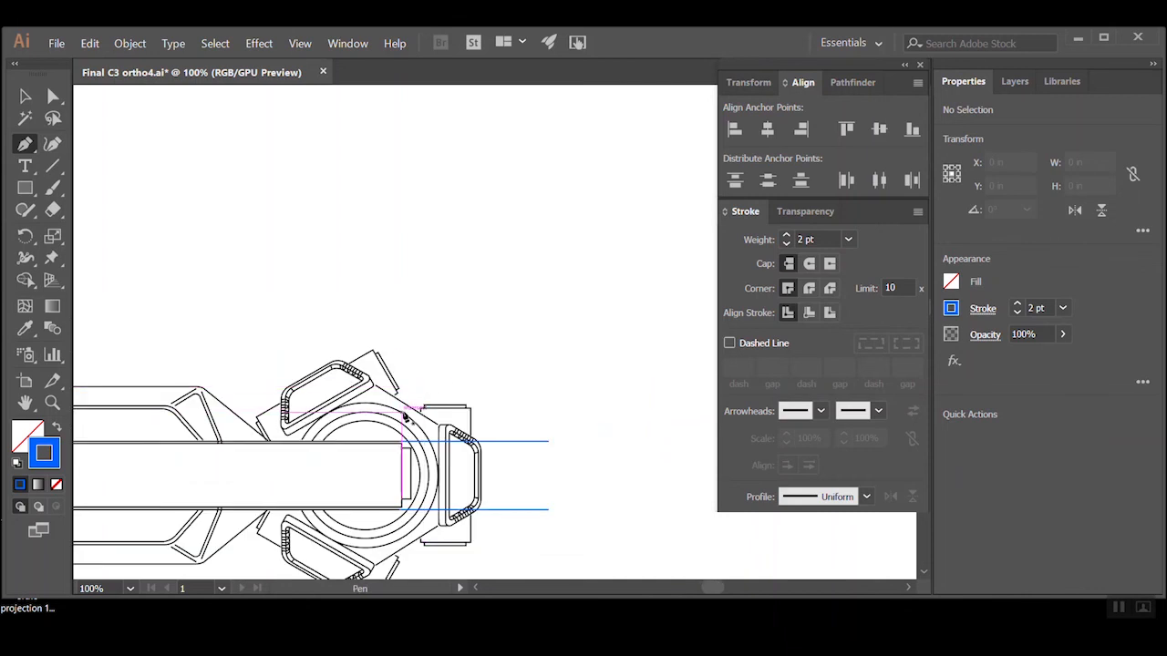
left_click(404, 412)
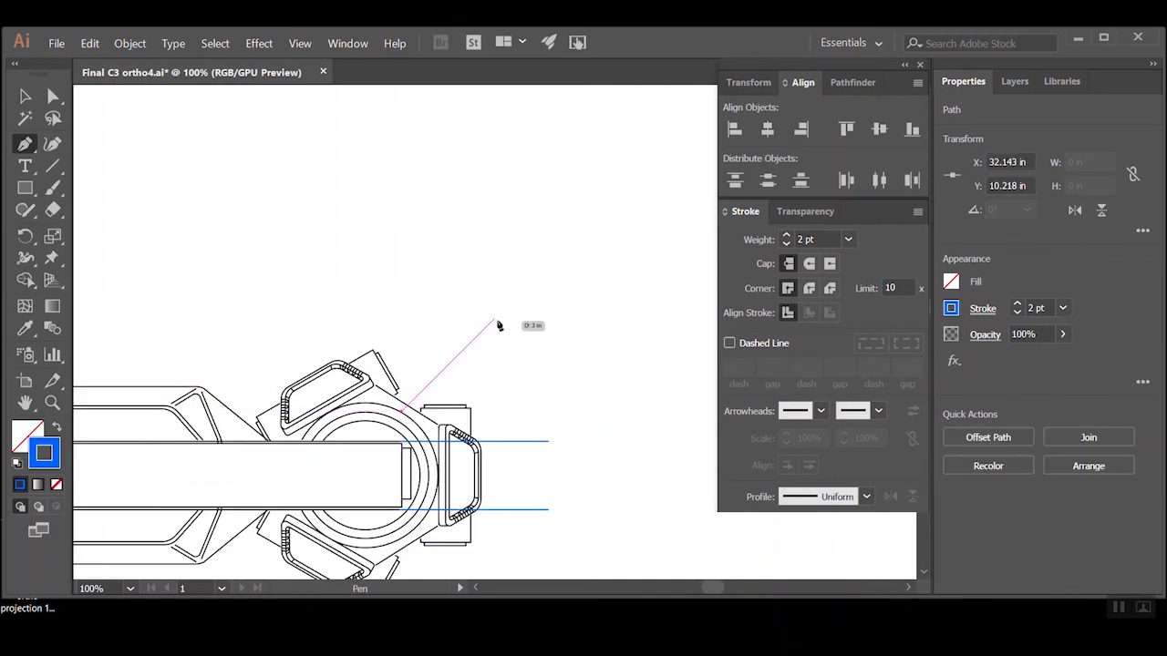
left_click(493, 319)
left_click(548, 319)
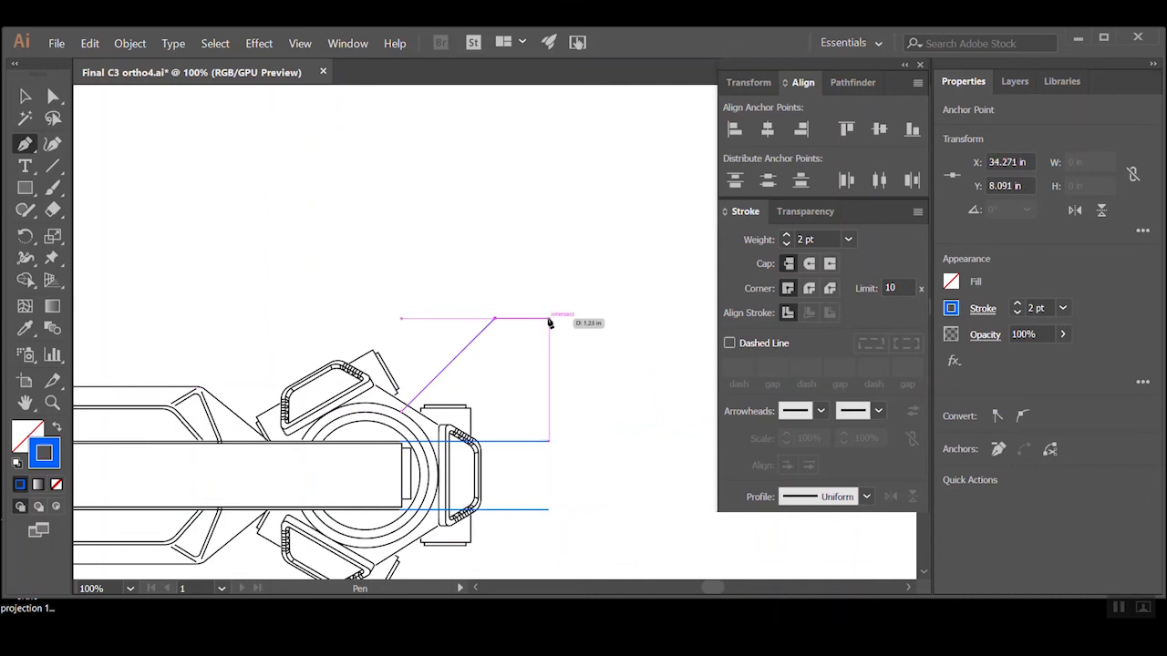
left_click(507, 253, "ctrl")
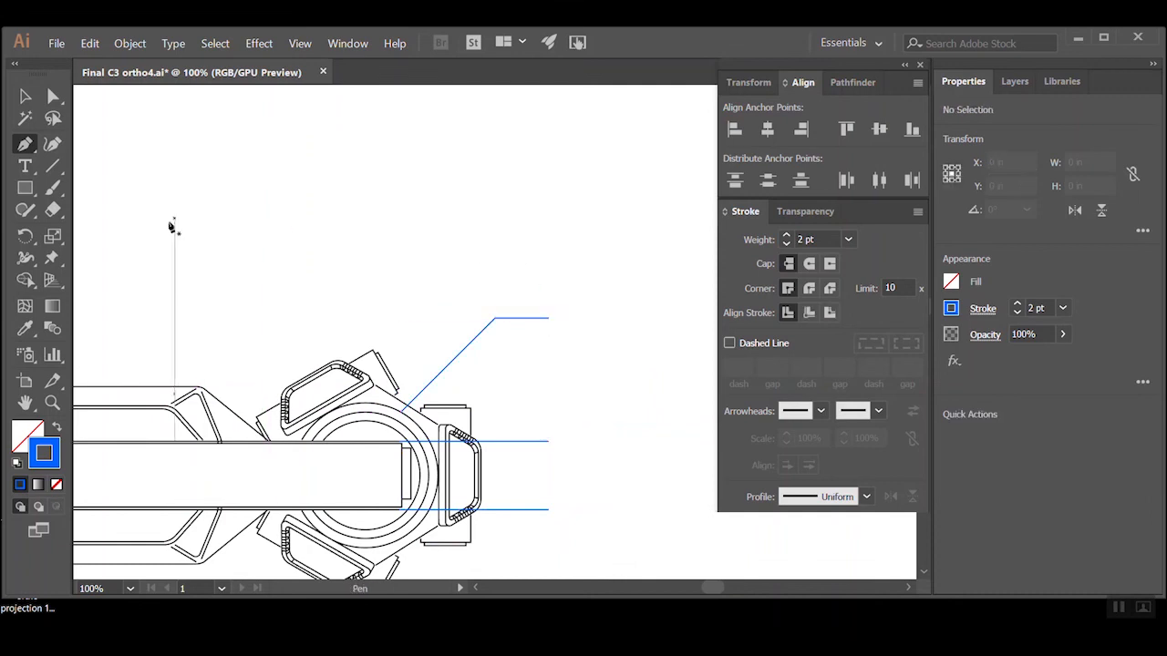
Lengthen the top view's two horizontal extension lines to line up with the end of the front view's upper height extension line
left_click(575, 478, "ctrl+alt")
left_click(572, 465, "ctrl+alt")
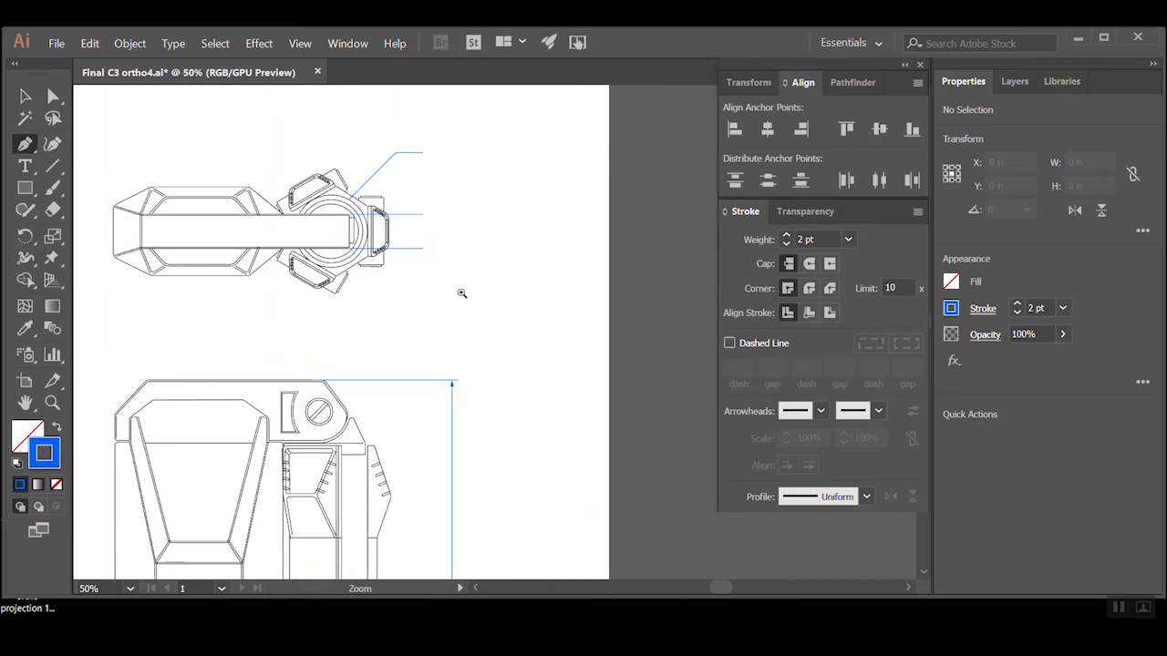
left_click(52, 99)
left_click_drag(416, 251, 459, 256)
left_click(497, 311)
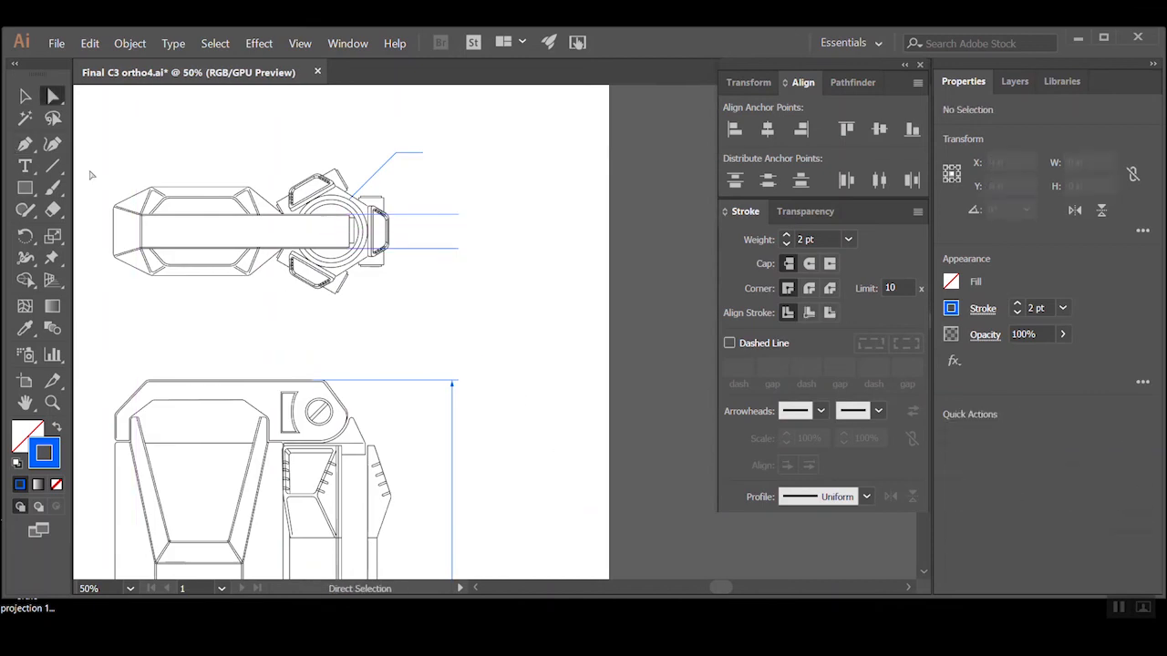
left_click(27, 95)
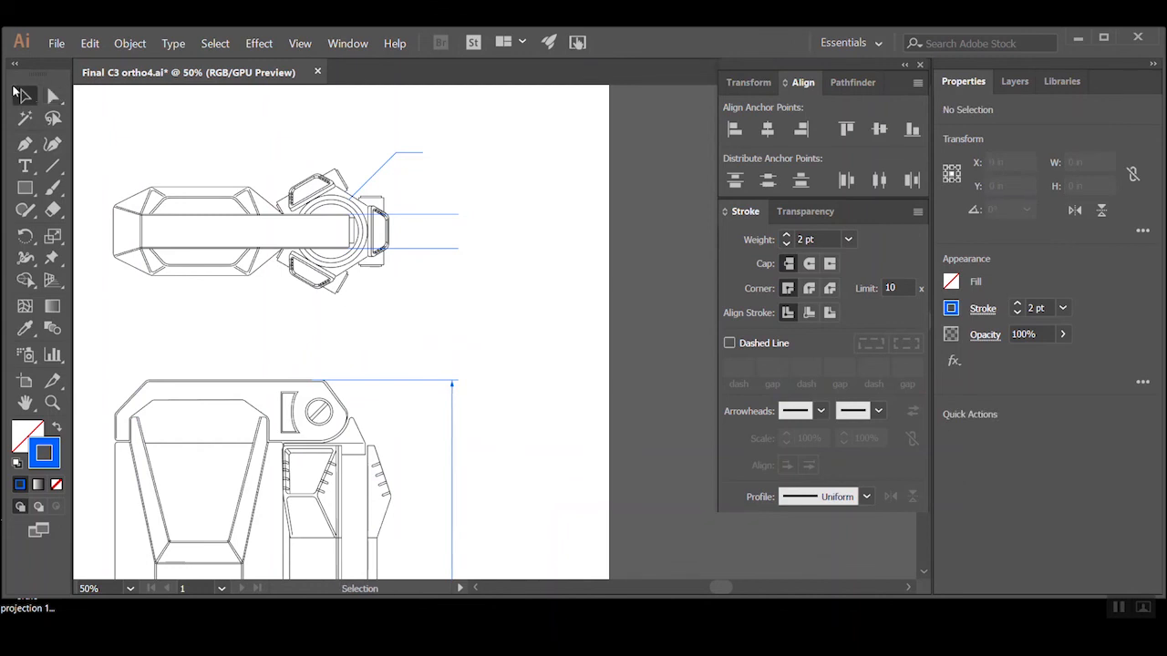
Duplicate the front view's height dimension line up to the top view and shorten it to span the two horizontal extension lines
left_click_drag(456, 453, 450, 290)
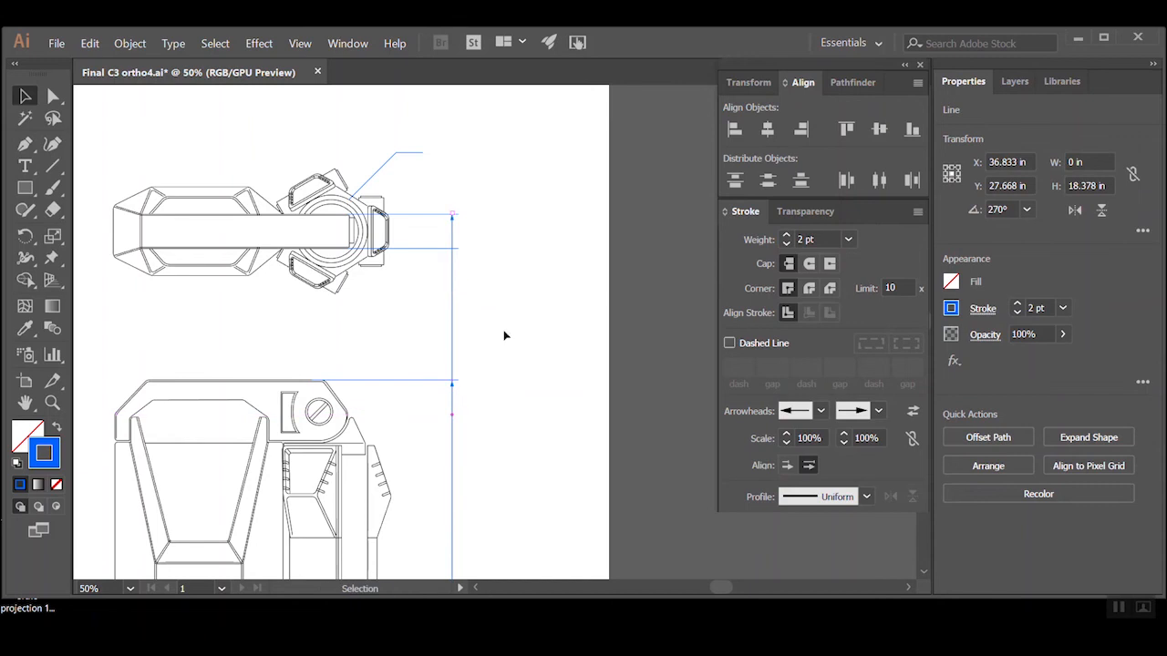
left_click(518, 462)
left_click_drag(517, 462, 478, 193)
left_click(53, 95)
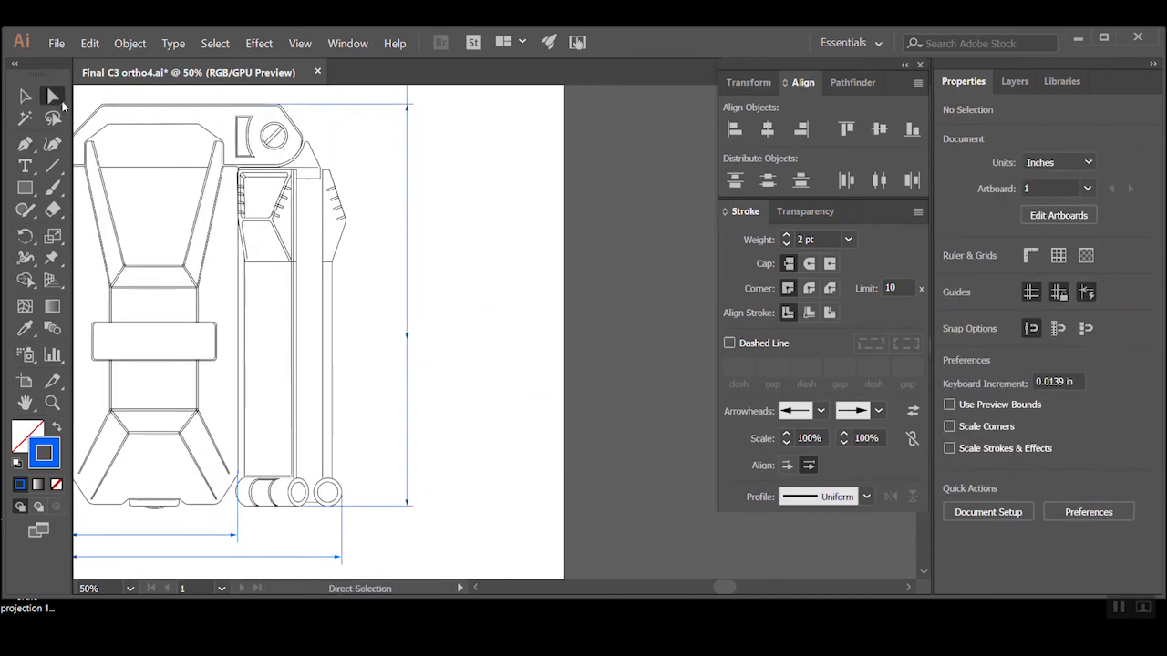
left_click(407, 339)
left_click_drag(408, 340, 457, 413)
left_click(438, 248, "ctrl")
left_click_drag(490, 529, 490, 367)
left_click(508, 393)
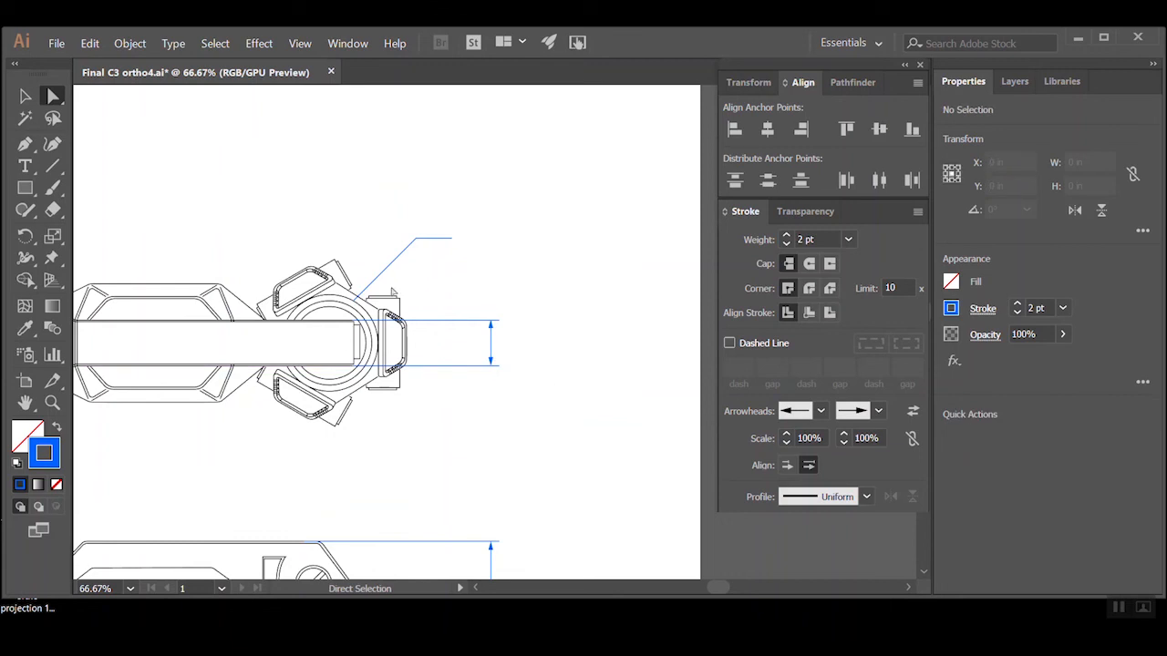
Select the leader line that runs to the top view's circular ring
left_click(421, 258, "ctrl")
left_click(460, 332, "ctrl")
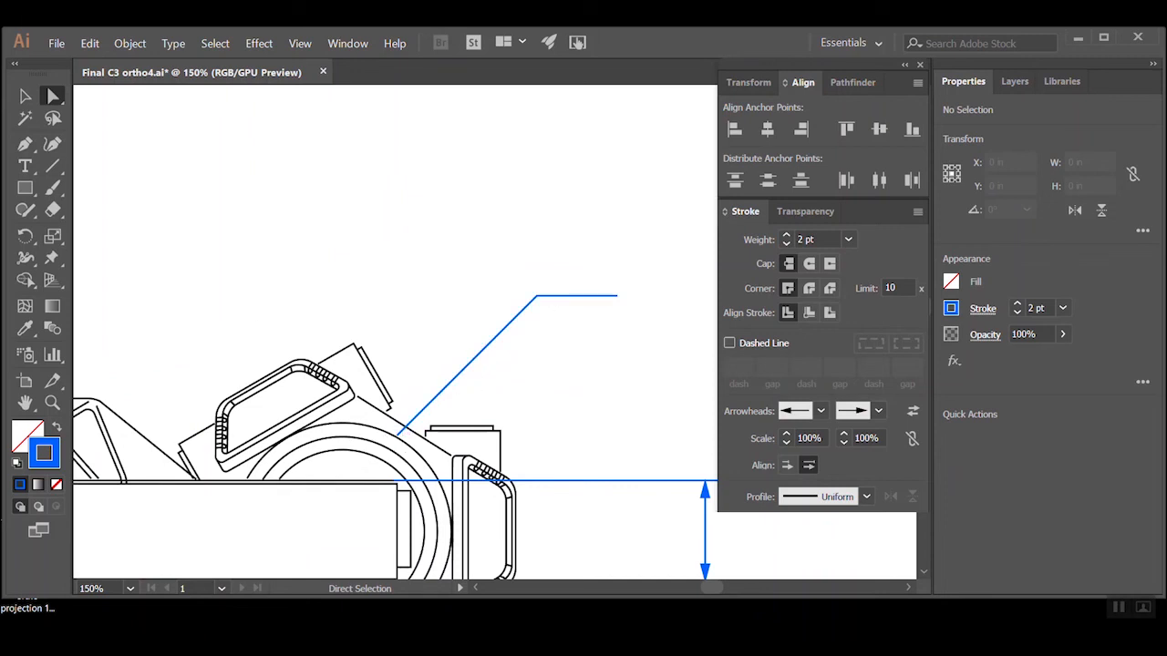
left_click(24, 95)
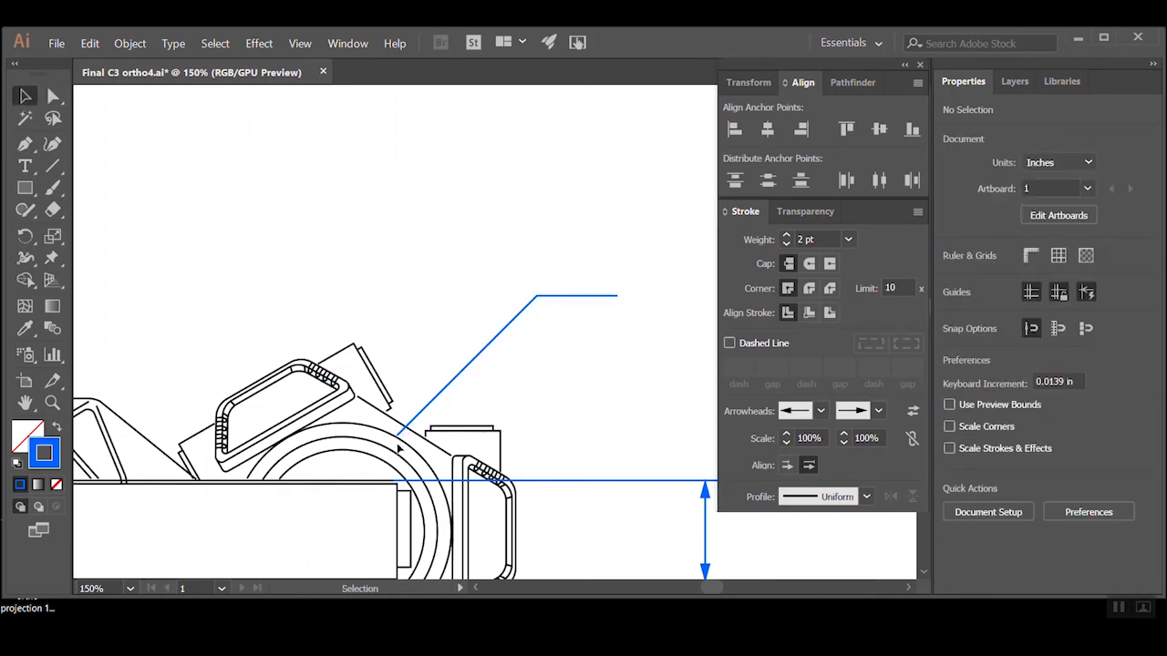
left_click(436, 396)
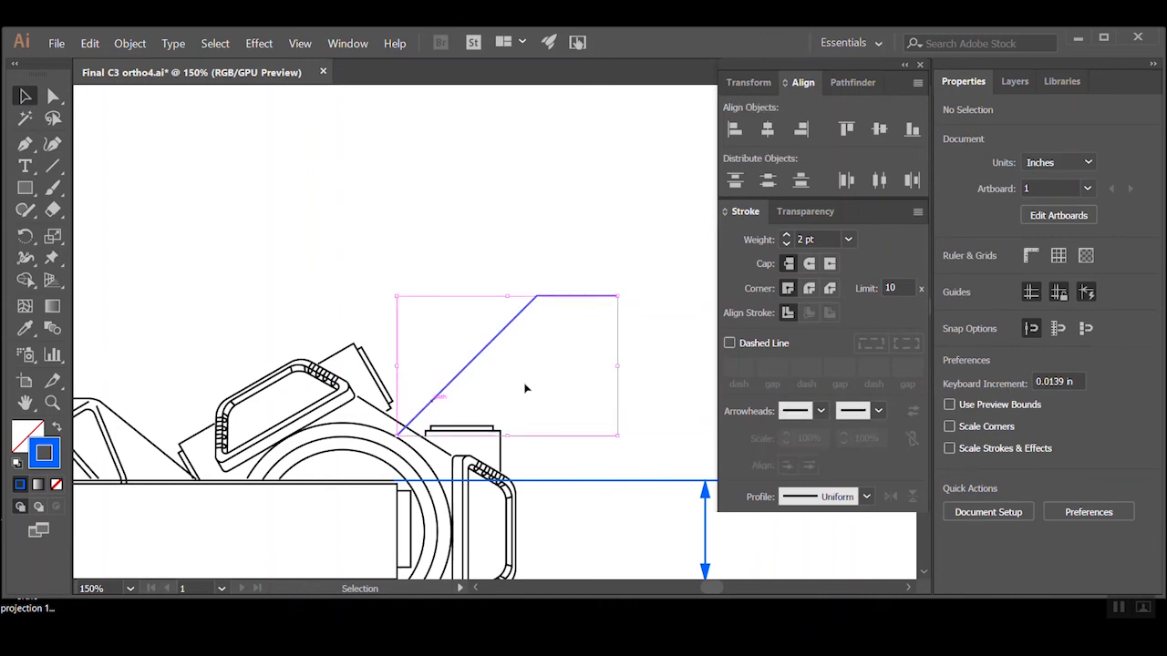
Try the Arrow 9 arrowhead on the leader's horizontal end and remove it
left_click(879, 411)
left_click(873, 390)
left_click(814, 388)
left_click(879, 411)
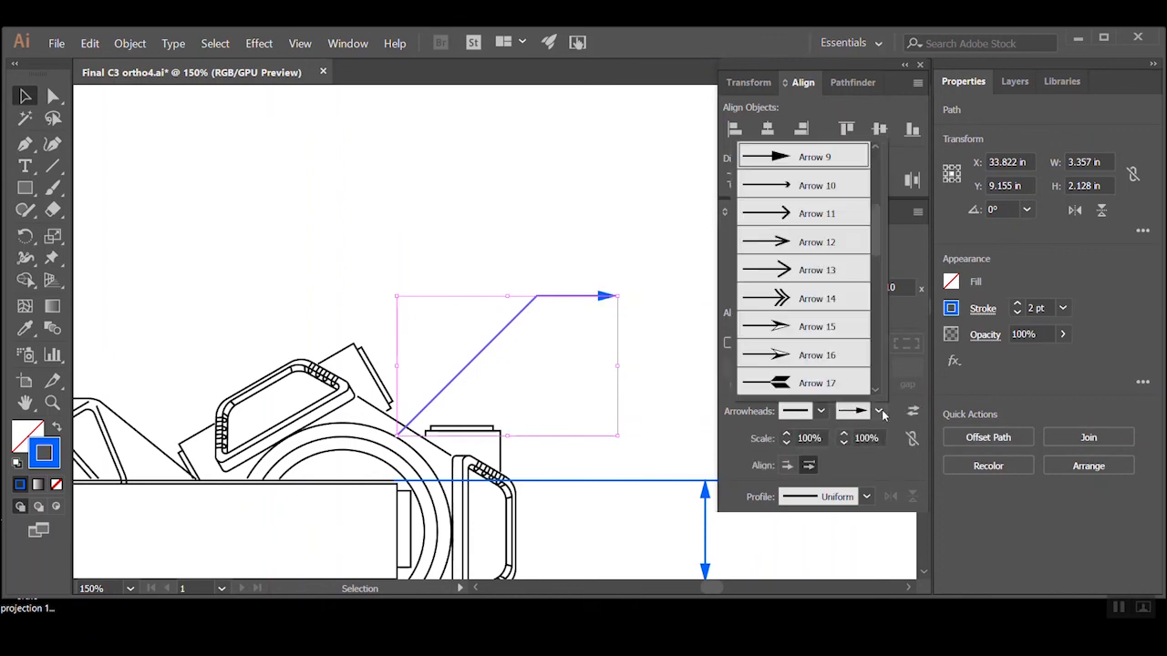
left_click_drag(877, 226, 875, 168)
left_click(836, 157)
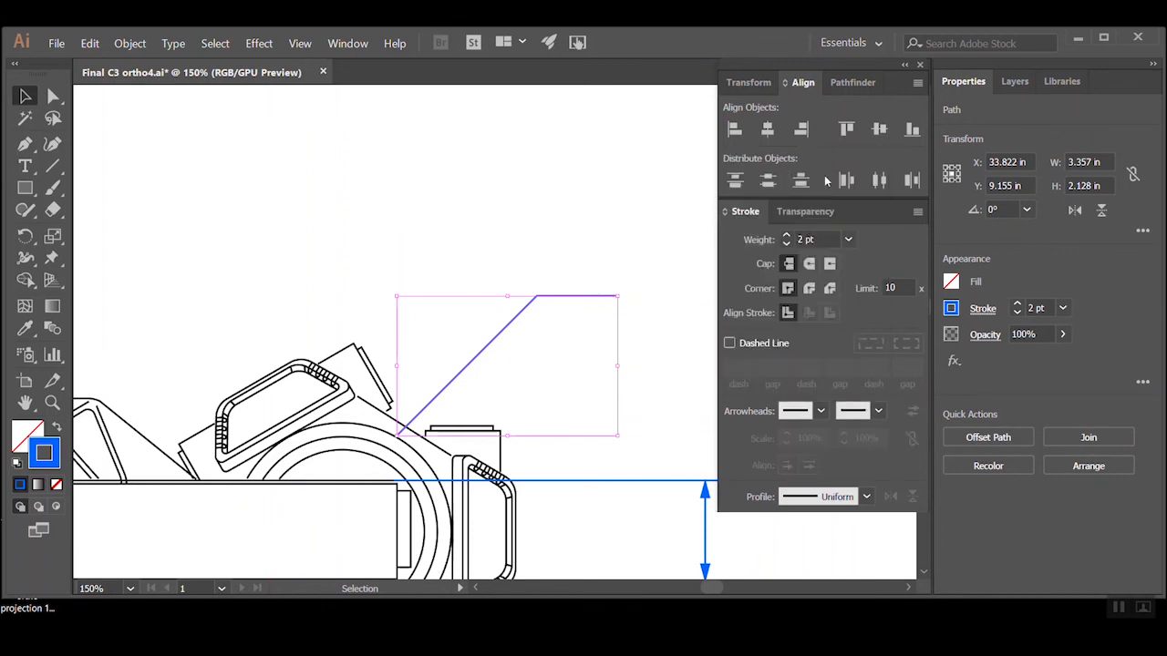
Add an Arrow 9 arrowhead to the end of the leader that touches the top view's ring
left_click(823, 411)
left_click(818, 390)
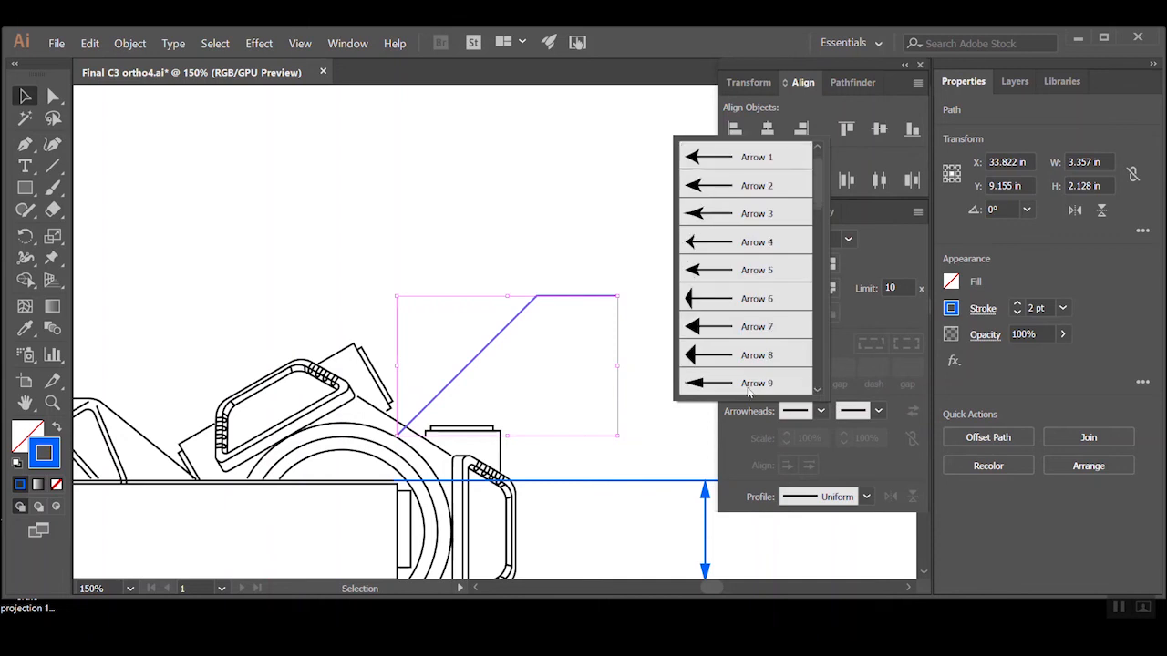
left_click(747, 389)
left_click(535, 274)
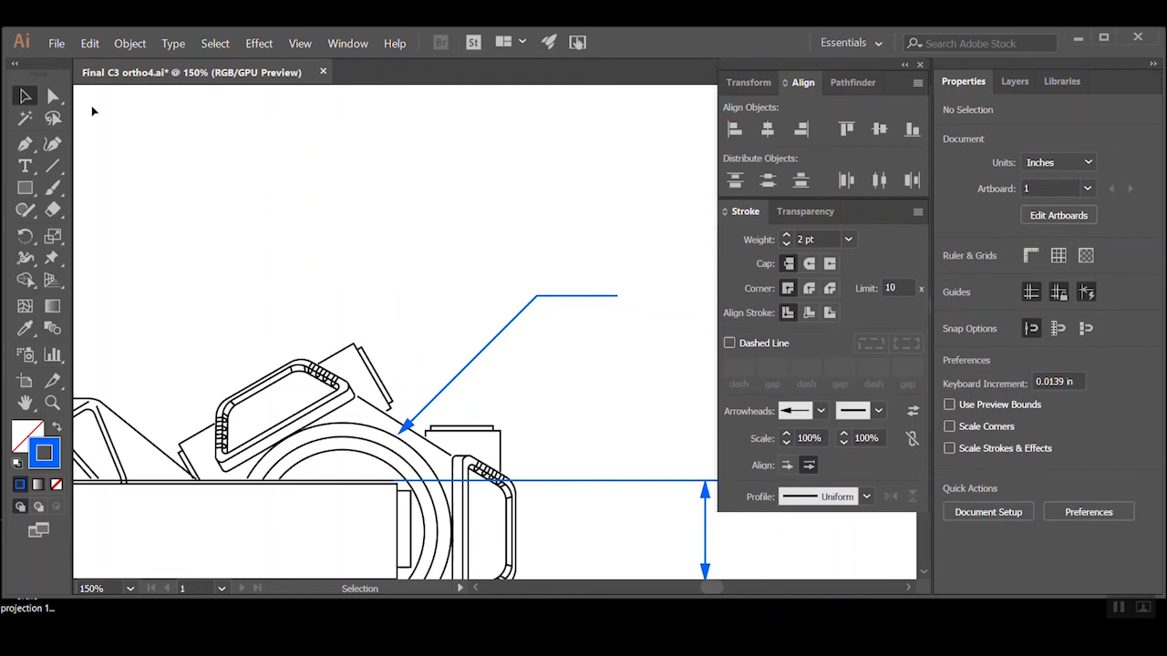
Examine the dimension lines and leader around all three views across the whole artboard
left_click(336, 260, "ctrl+alt")
left_click(336, 259, "ctrl+alt")
left_click(503, 399, "ctrl+alt")
left_click(511, 398, "ctrl+alt")
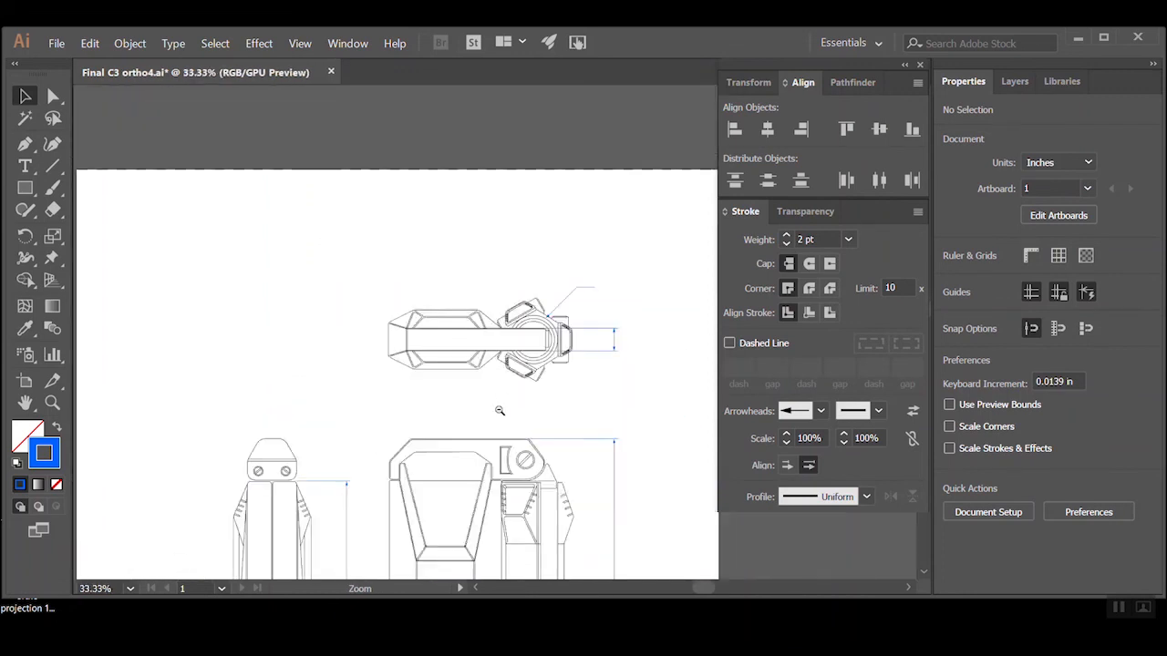
left_click(500, 409, "ctrl+alt")
left_click_drag(527, 446, 509, 384)
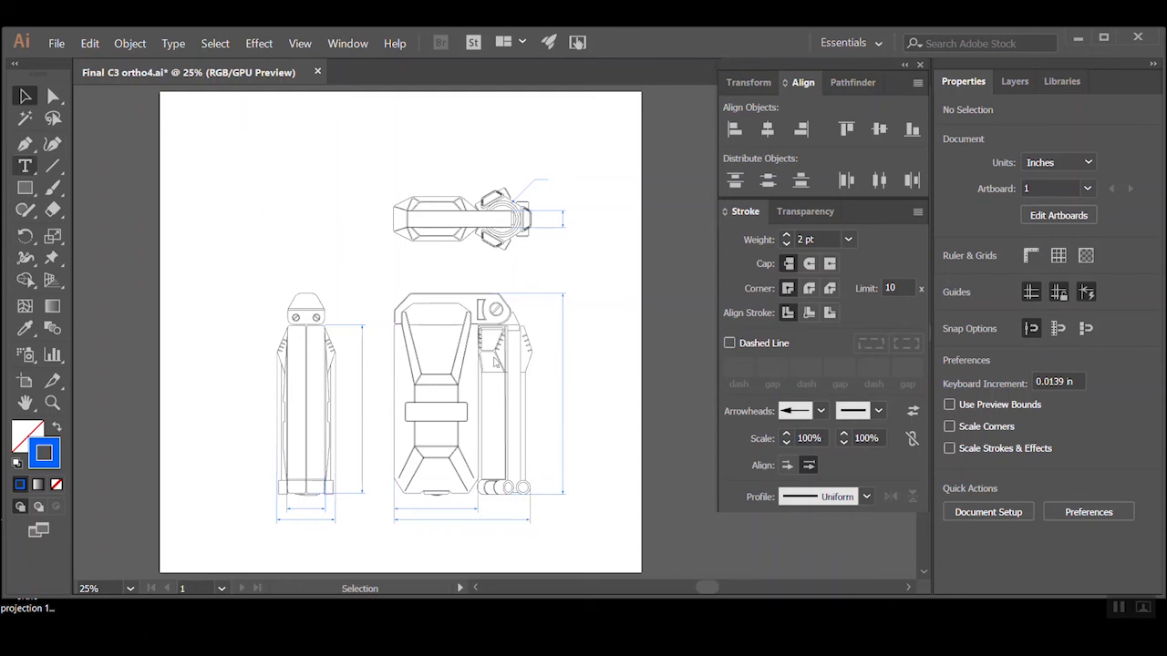
left_click(293, 206, "ctrl+alt")
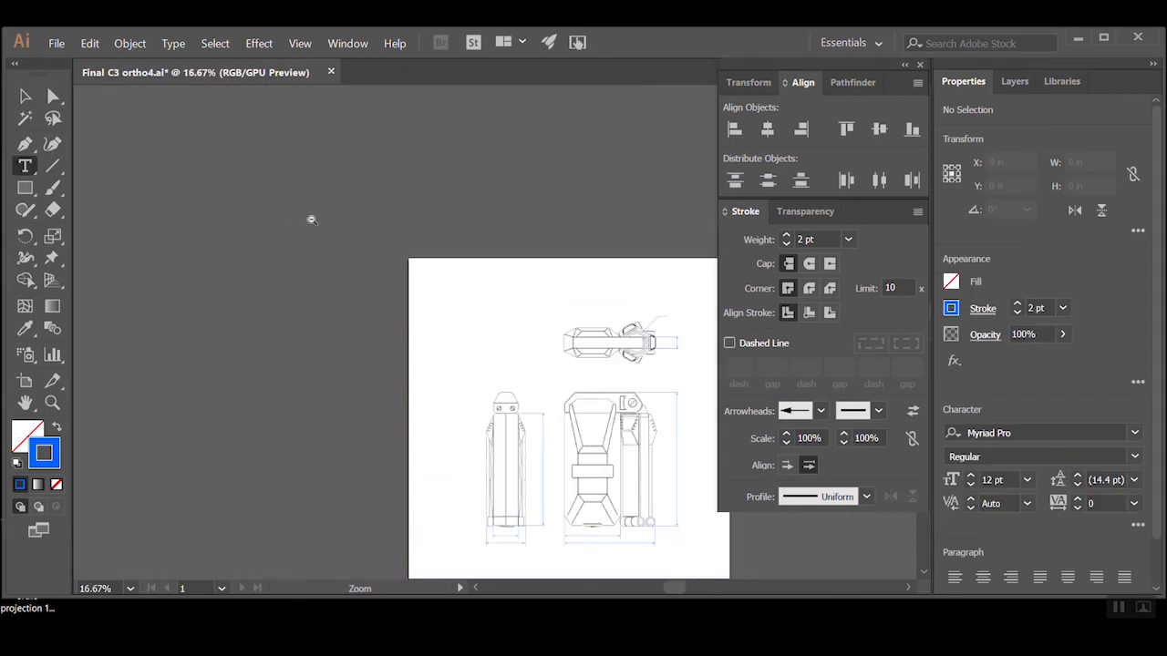
left_click(595, 404, "ctrl")
left_click(512, 383, "ctrl")
left_click(535, 342, "ctrl+alt")
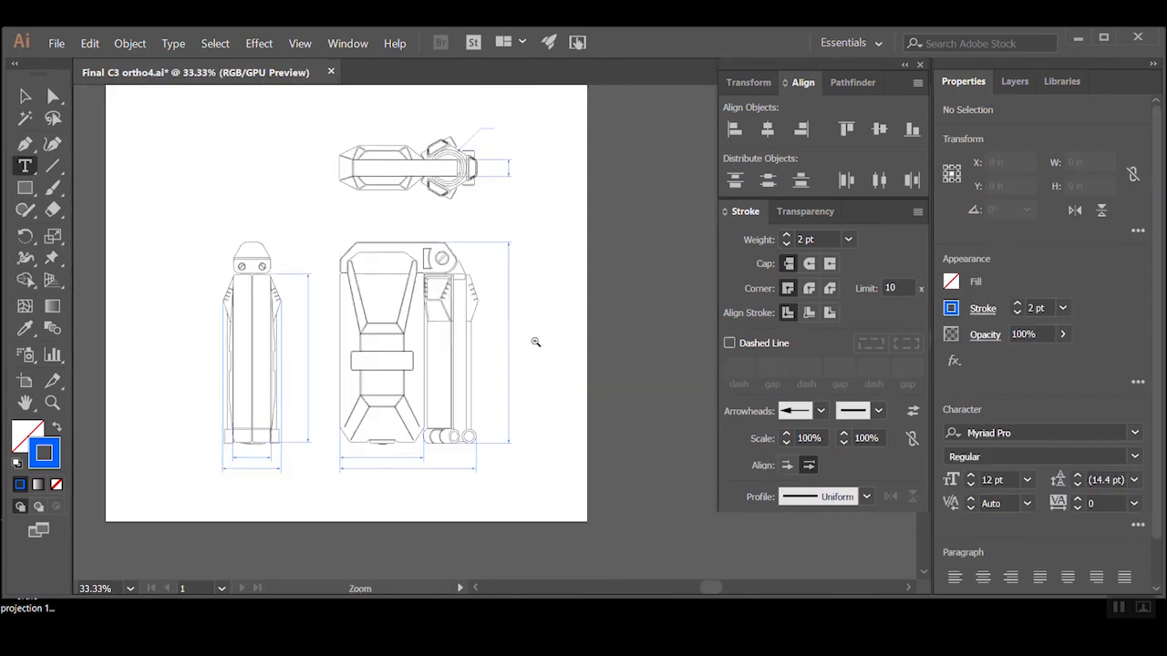
left_click_drag(446, 256, 504, 306)
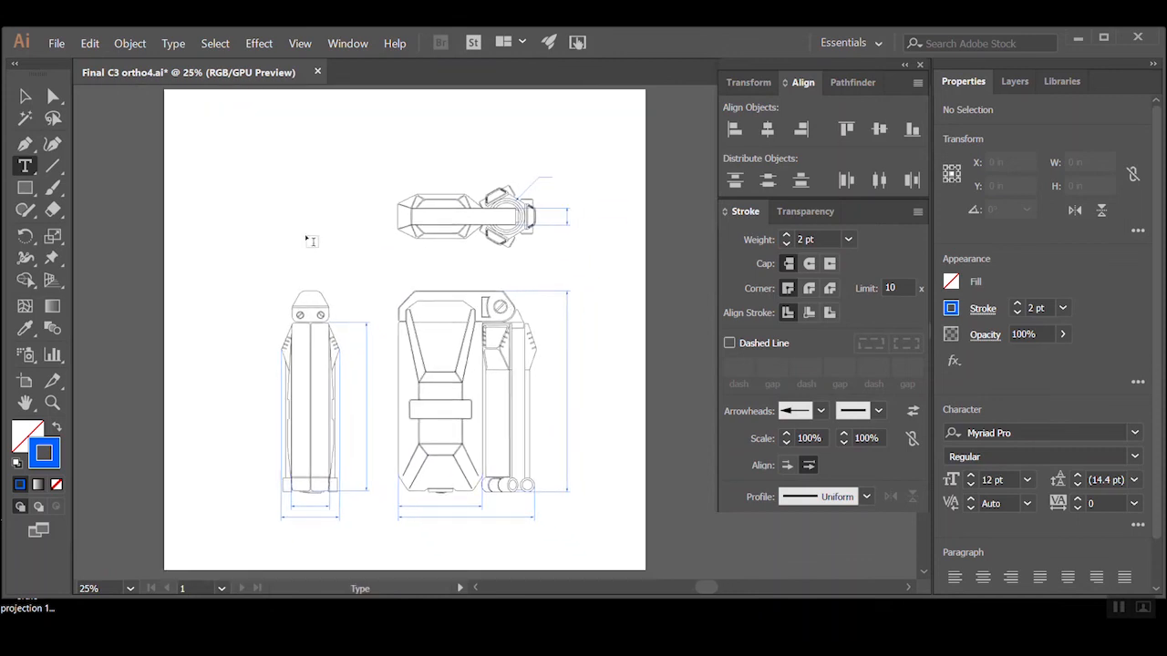
Try drawing a rectangle across the three views and undo it
left_click(24, 188)
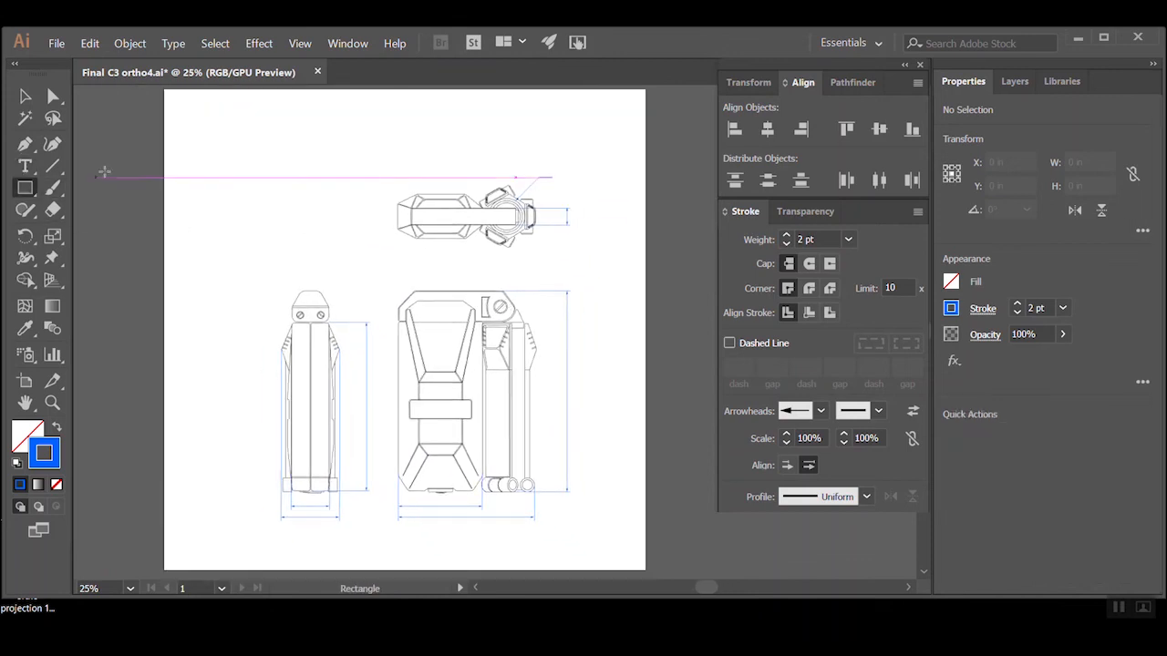
left_click_drag(115, 158, 690, 544)
key("ctrl+z")
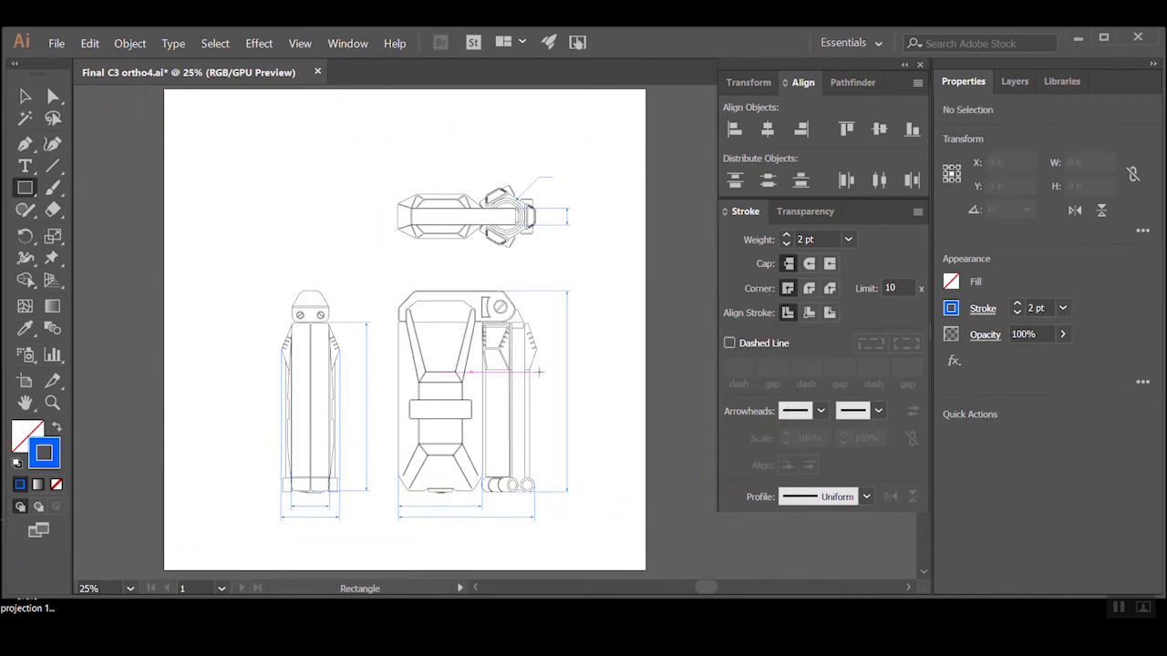
Check the length of the front view's overall height dimension line
left_click(581, 399, "ctrl")
left_click_drag(429, 379, 462, 403)
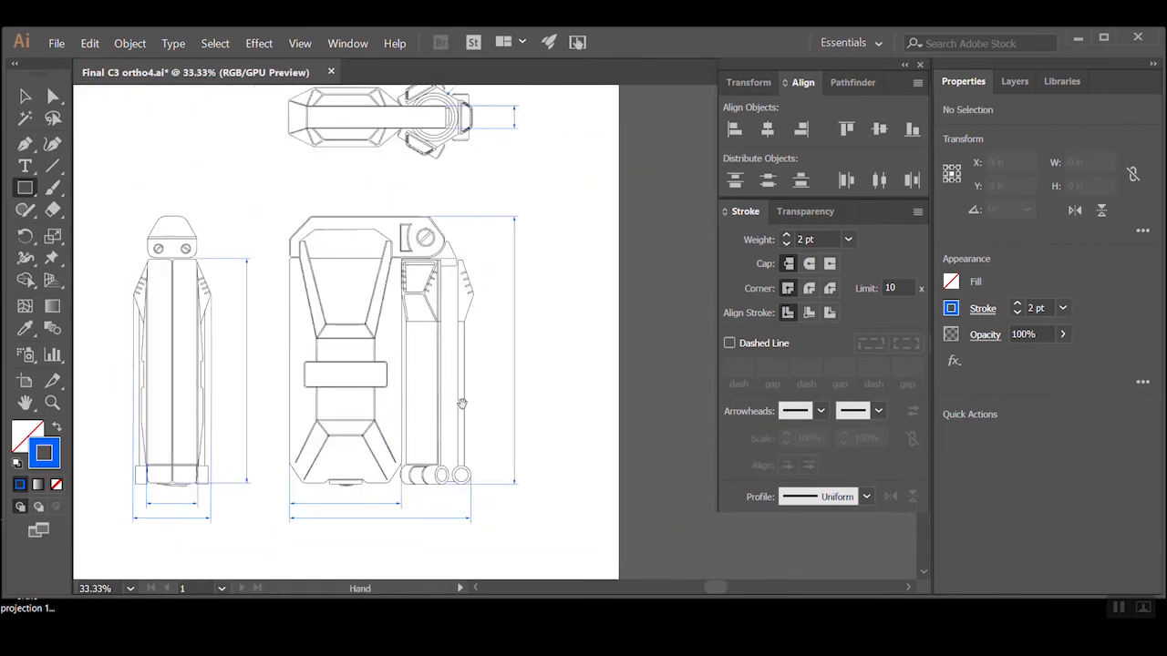
left_click(25, 166)
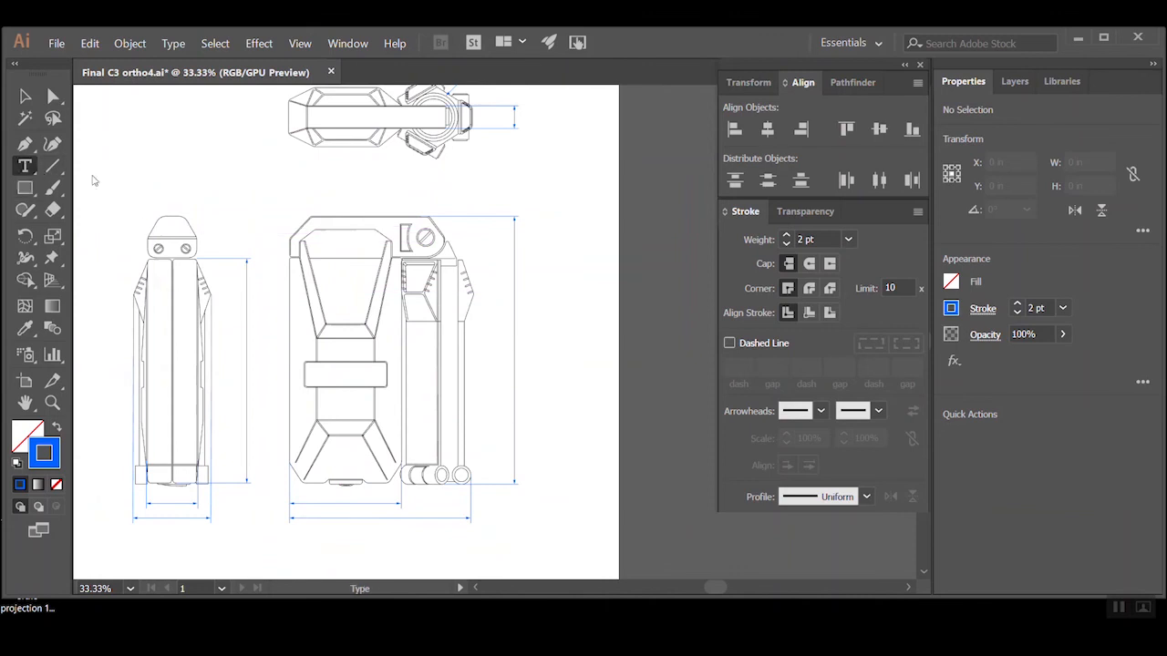
left_click(516, 319, "ctrl")
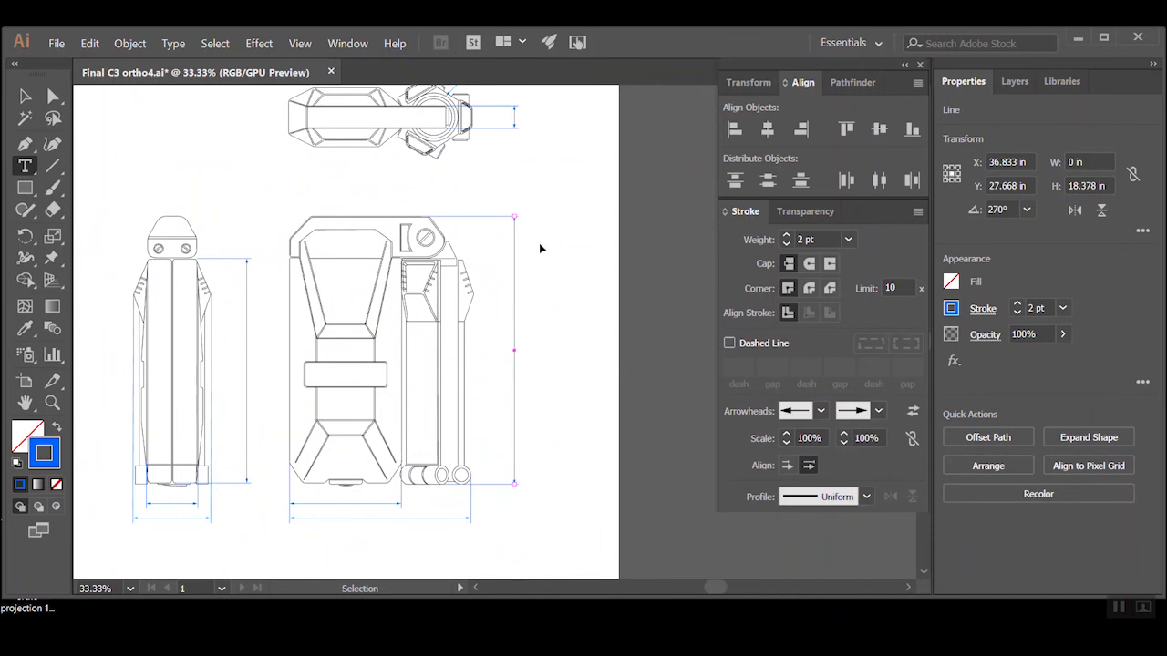
left_click(548, 314, "ctrl")
Add a text label reading 18.40" beside the front view's height dimension line
left_click(538, 318)
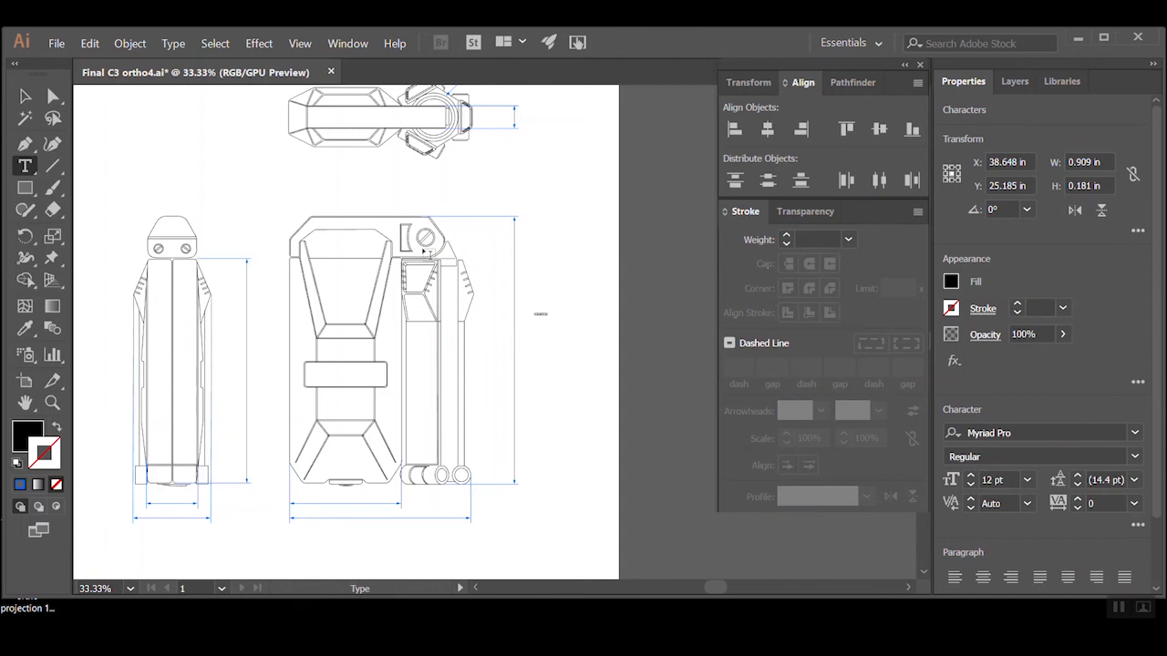
left_click(573, 319, "ctrl")
left_click(421, 320, "ctrl")
left_click(536, 338, "ctrl")
left_click(534, 335, "ctrl")
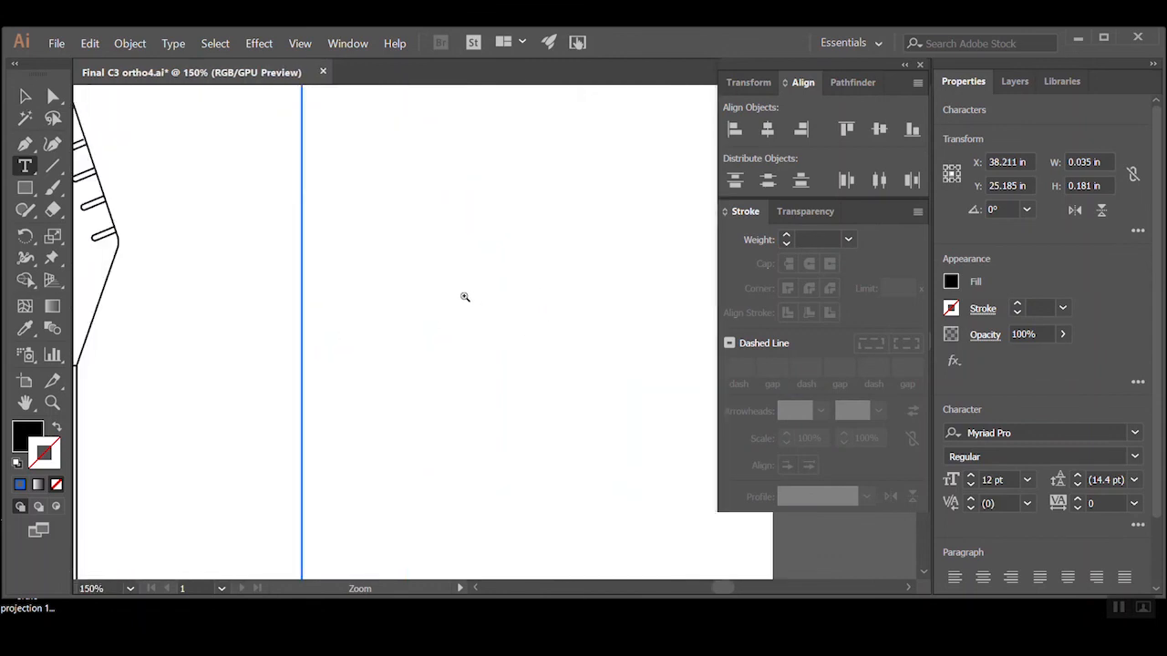
type("18.40\"")
key("Escape")
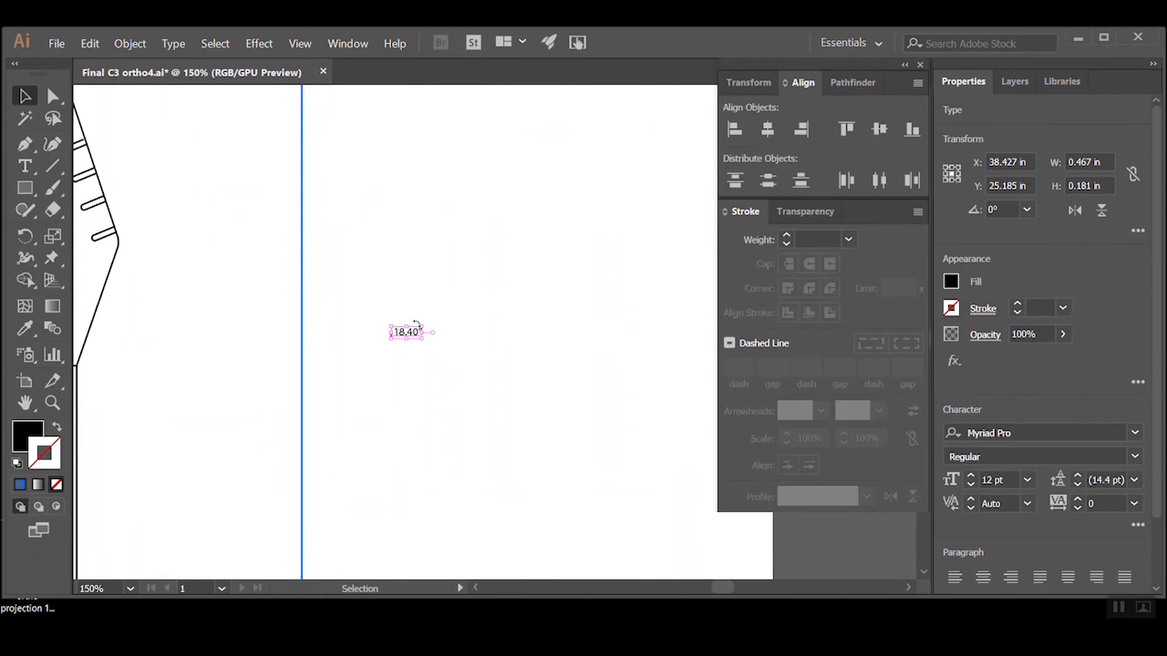
Enlarge the 18.40" label to about 75 pt and place it beside the middle of the front view's height dimension line
left_click_drag(422, 327, 626, 208)
left_click(497, 219, "ctrl+alt")
left_click(497, 219, "ctrl+alt")
left_click_drag(482, 372, 537, 419)
key("space")
key("ctrl+minus")
left_click(522, 358)
left_click(534, 408)
left_click(531, 407, "ctrl+alt")
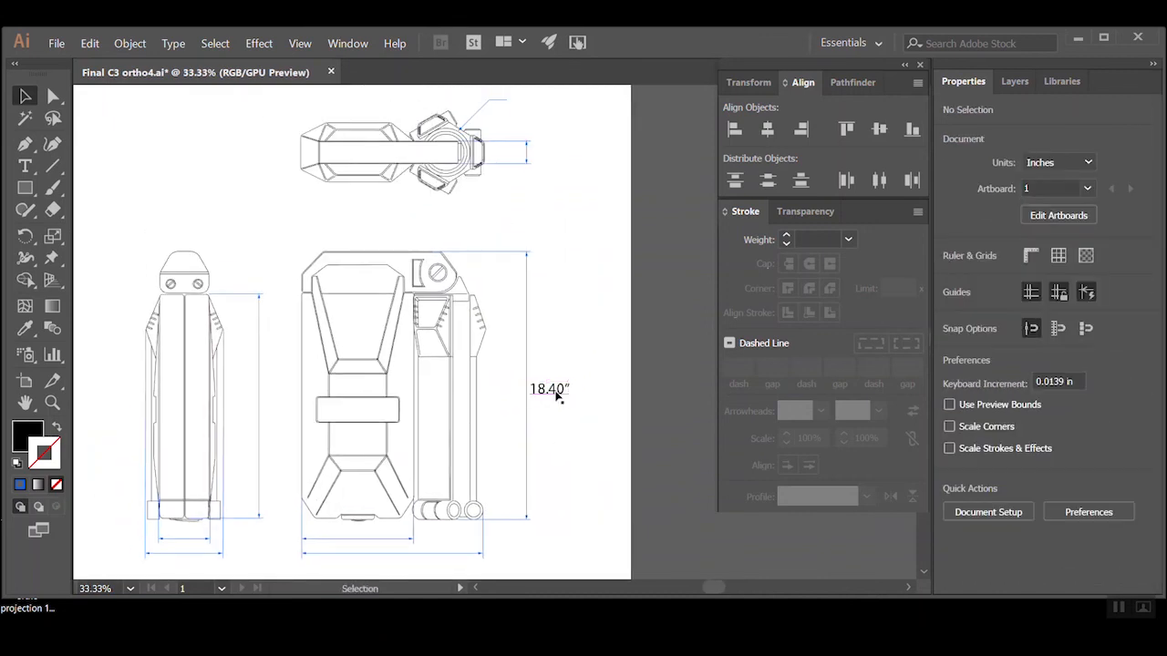
Sample the height dimension line's blue onto the 18.40" label and swap fill and stroke so the text fill is 0062FF
left_click(549, 390)
left_click(22, 441)
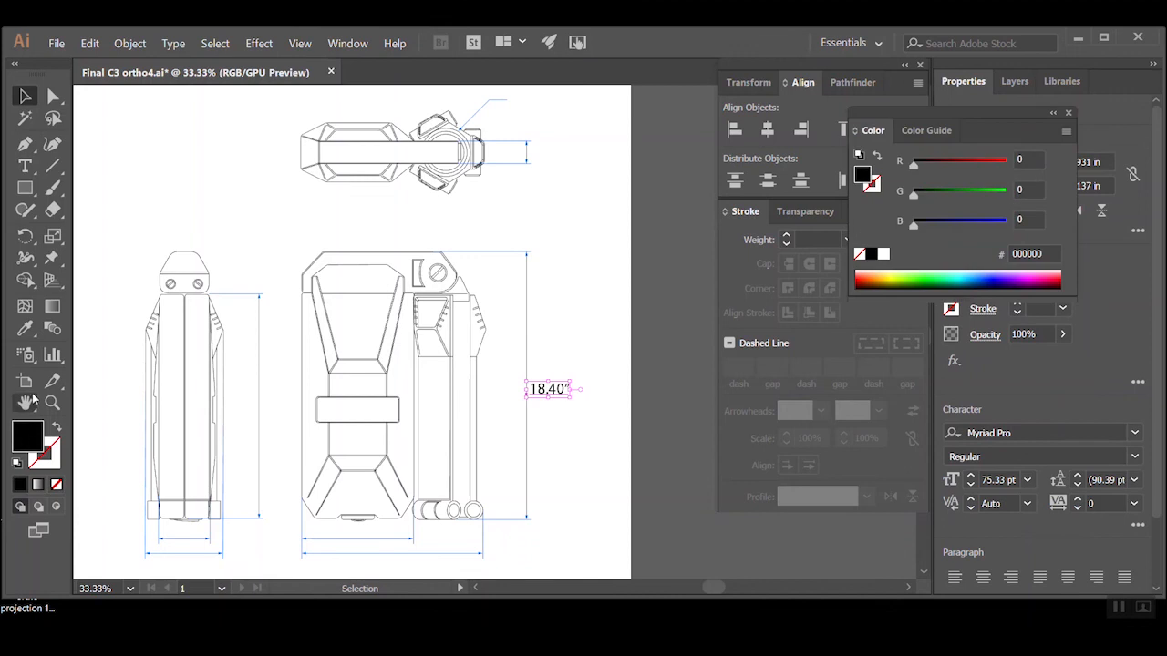
left_click(25, 328)
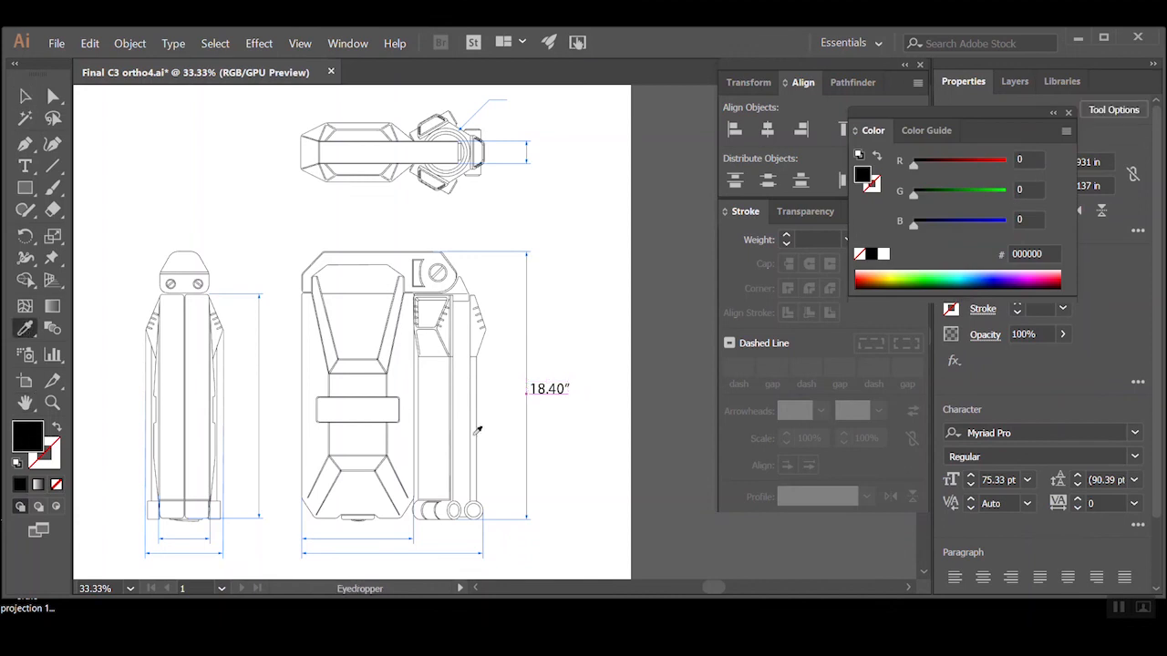
left_click(528, 452)
left_click(56, 428)
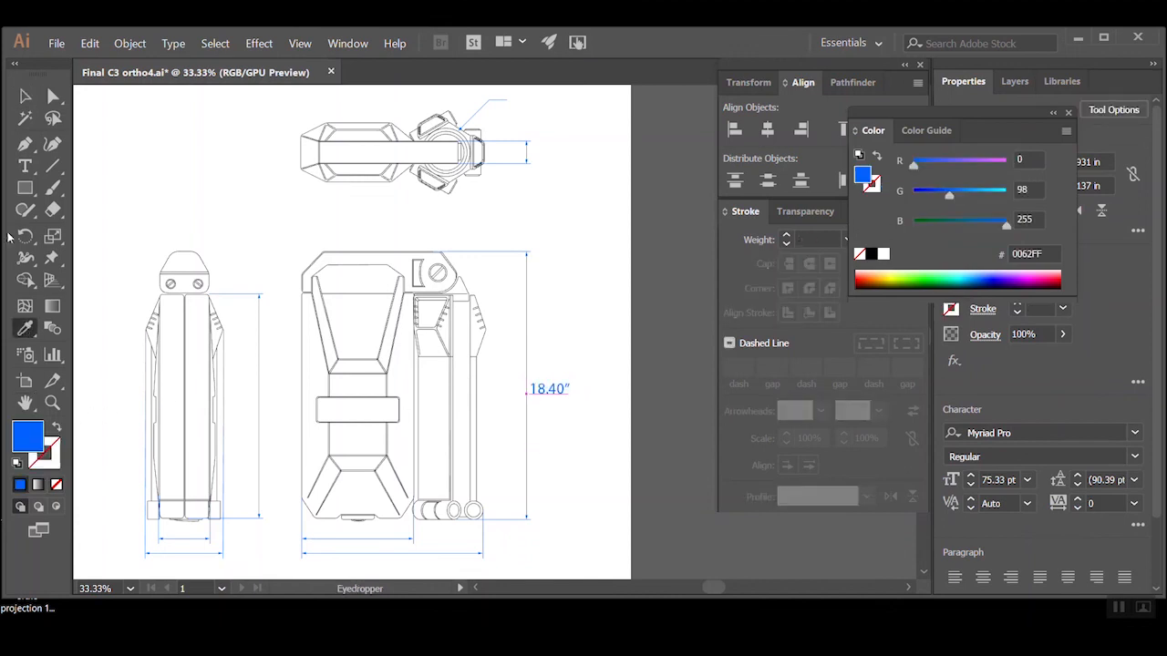
left_click(27, 98)
left_click(541, 442)
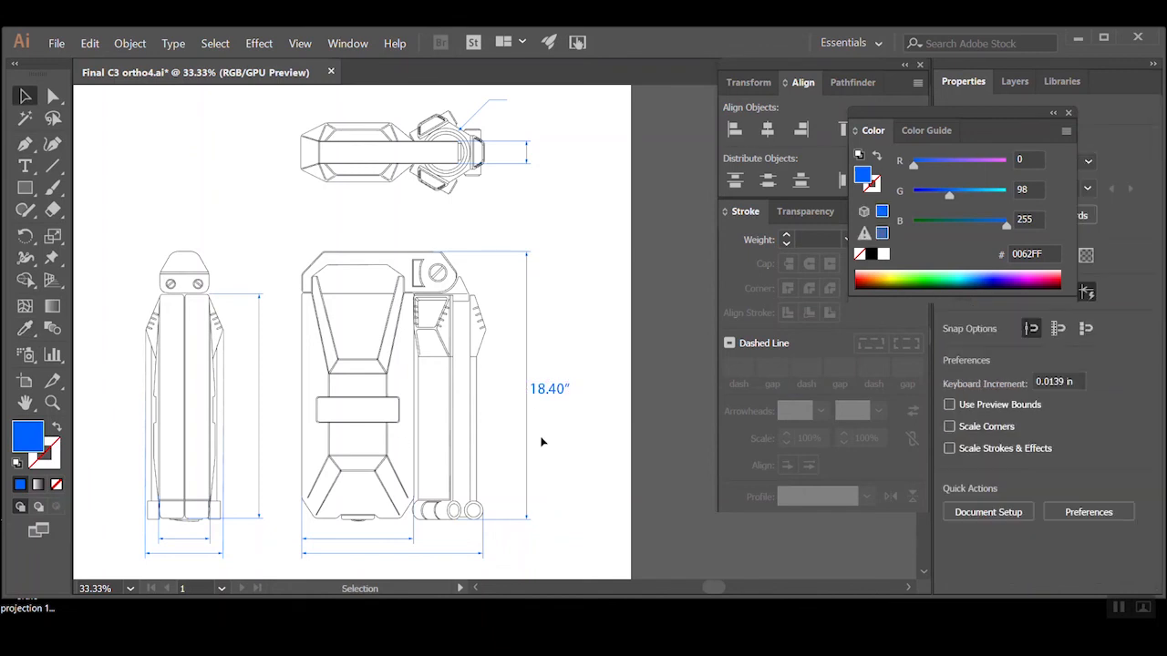
Resample the blue from the front view's overall width line onto the 18.40" label and swap stroke into fill
left_click(564, 389)
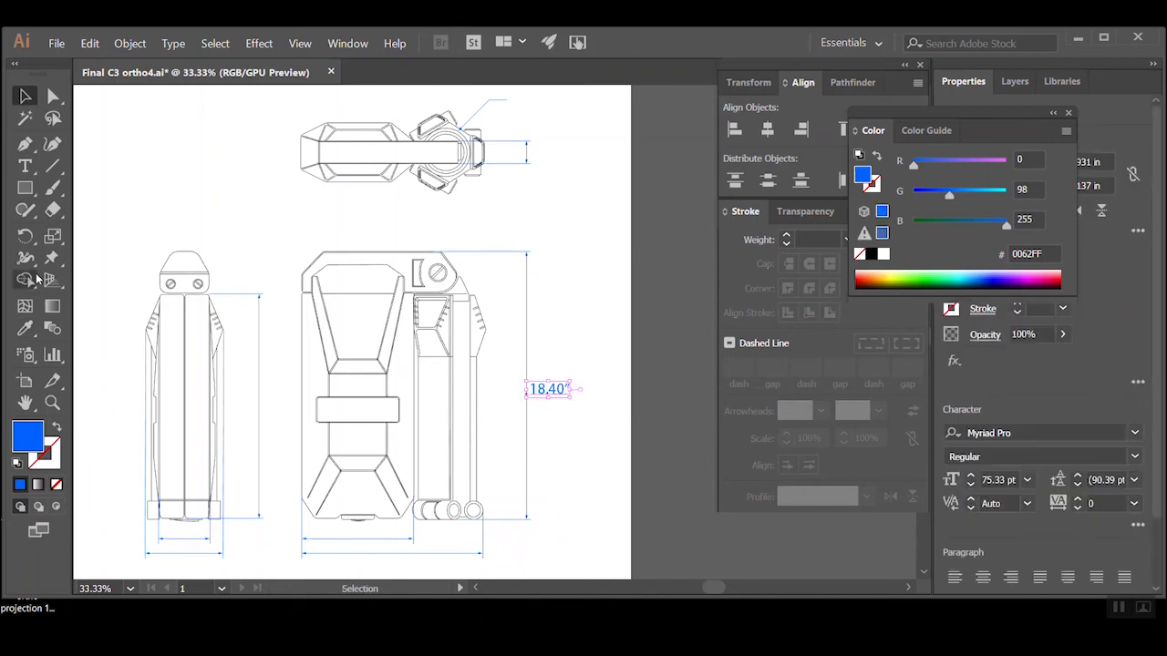
left_click(25, 328)
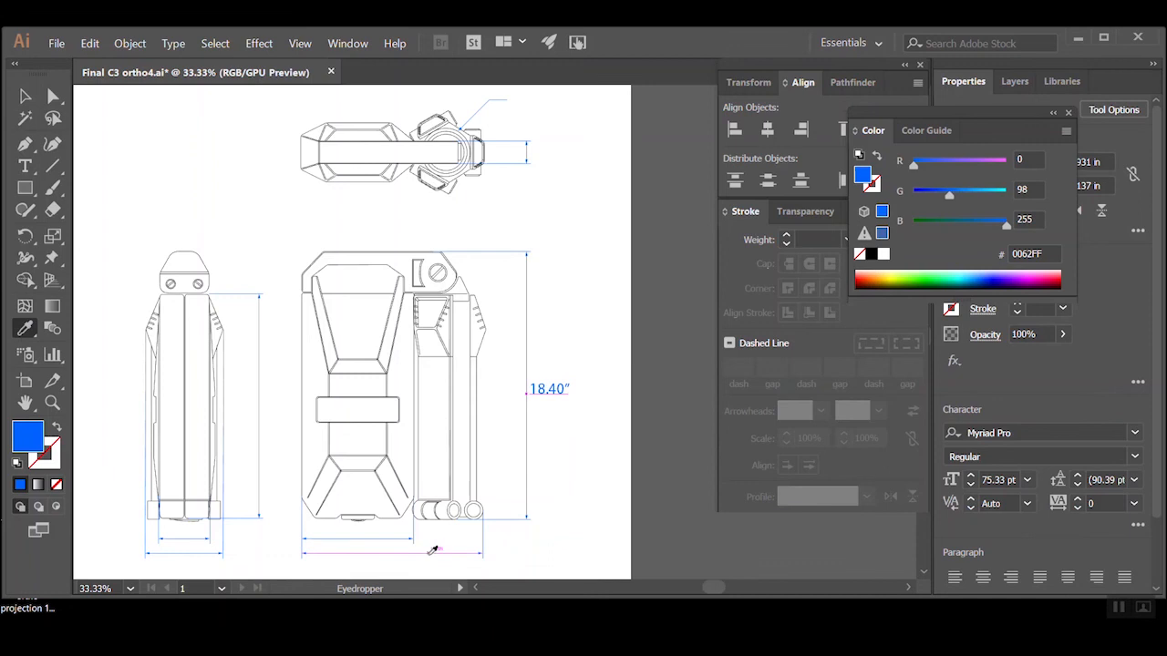
left_click(433, 549)
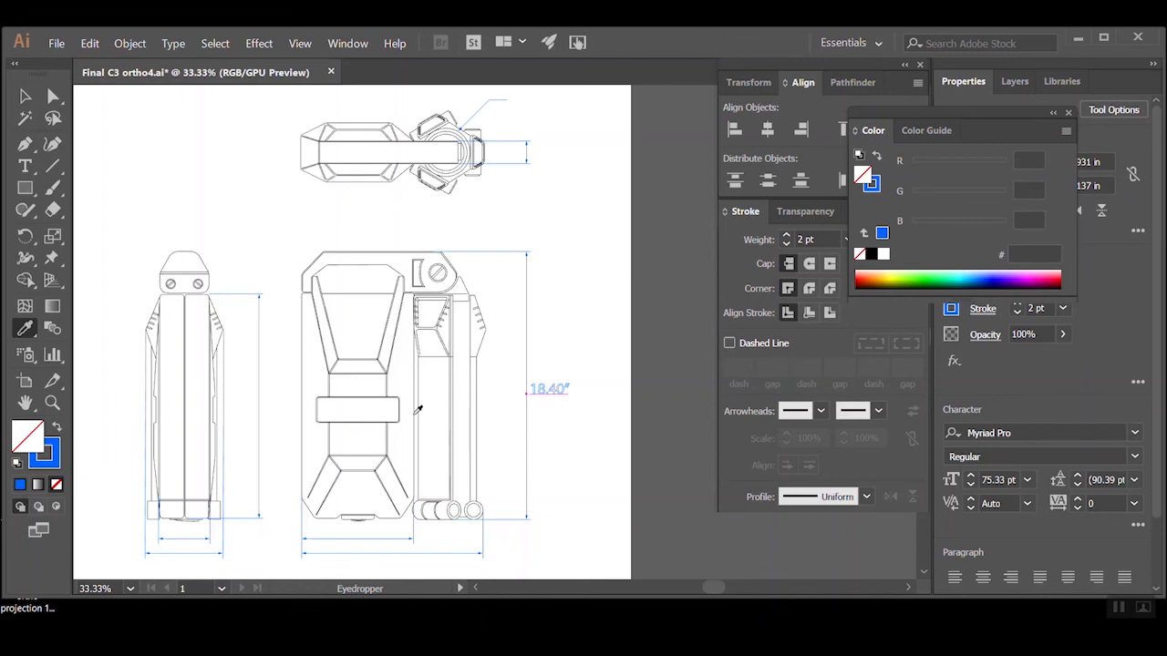
left_click(57, 427)
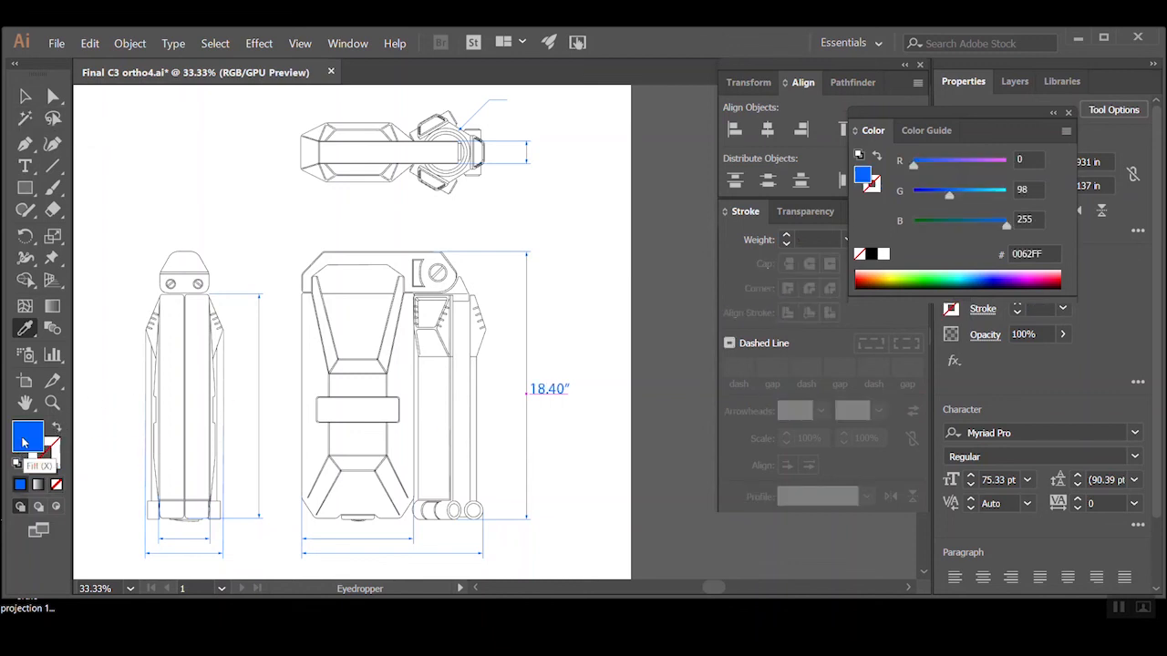
left_click(33, 98)
Copy the 18.40" label under the front view's overall width line and change the copy to 12.40"
left_click_drag(547, 440, 660, 376)
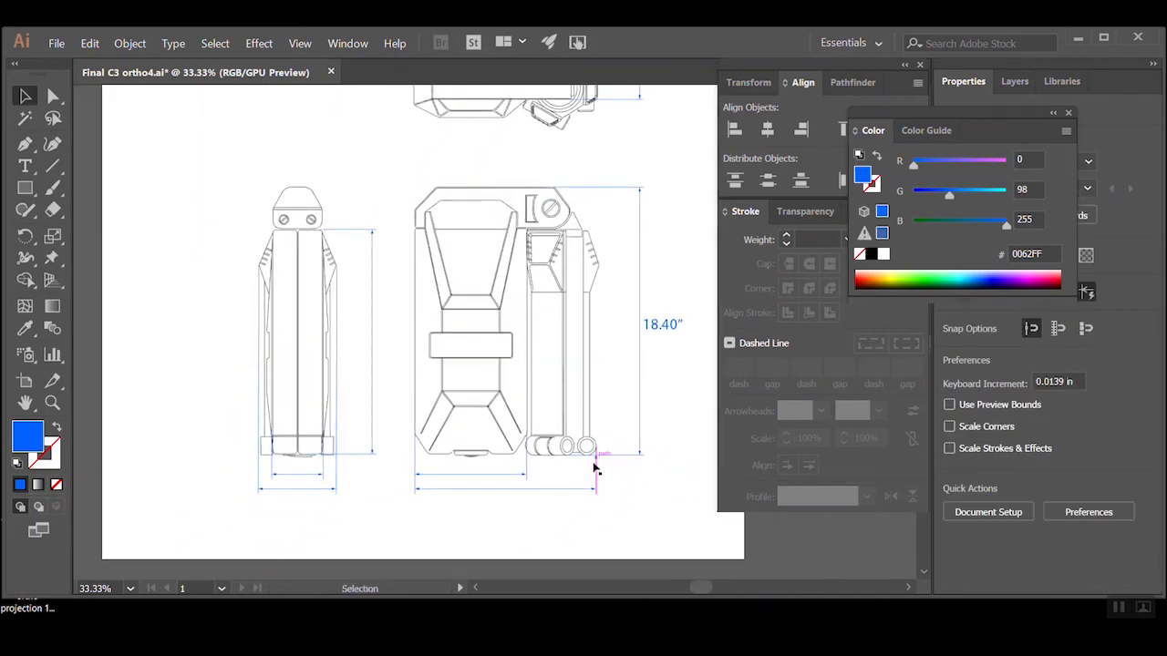
left_click(569, 489)
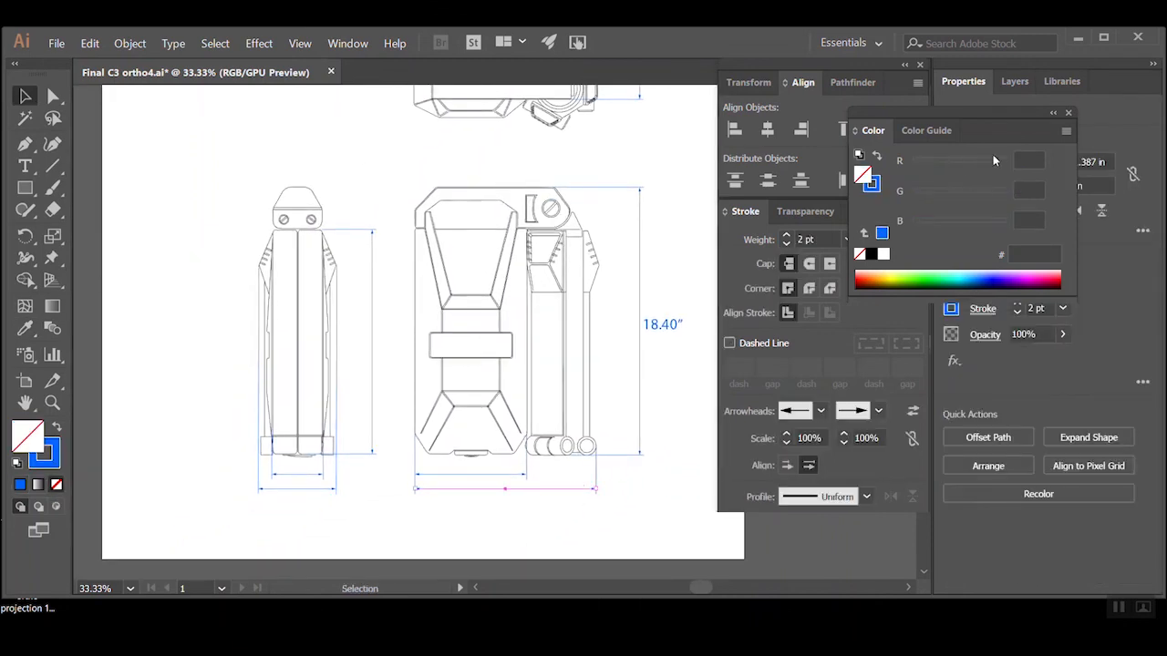
left_click(1066, 114)
left_click(668, 325)
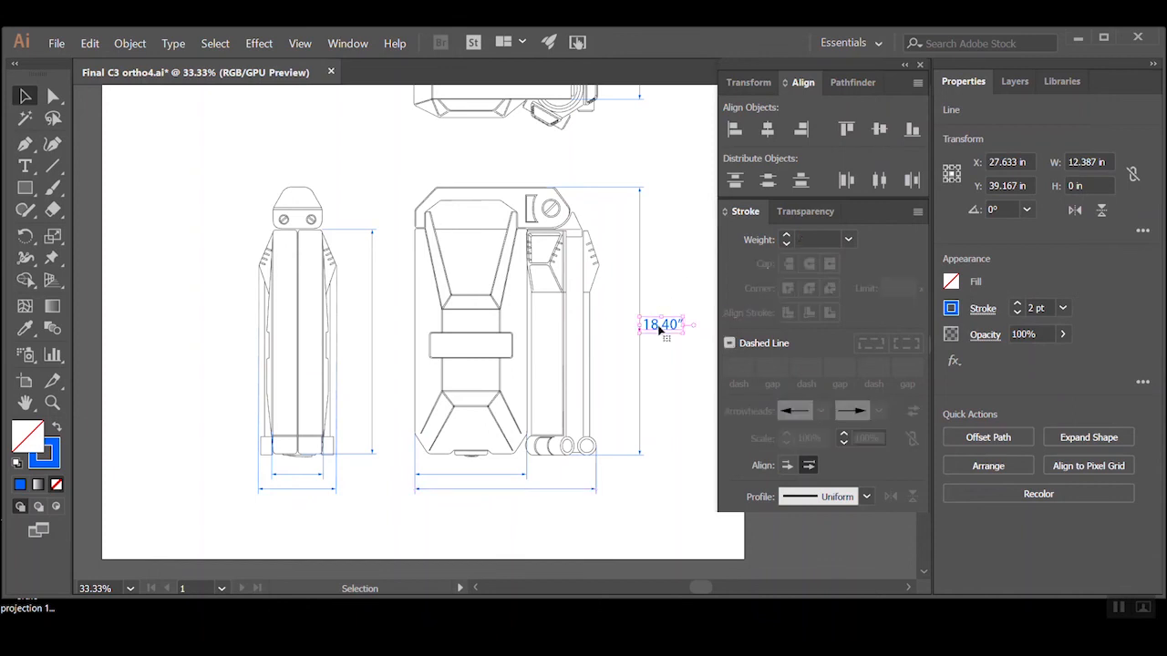
left_click_drag(668, 326, 486, 498)
double_click(486, 499)
type("2")
key("Escape")
Duplicate the 12.40" label under the front view's shorter, inner width dimension line
key("ctrl+equal")
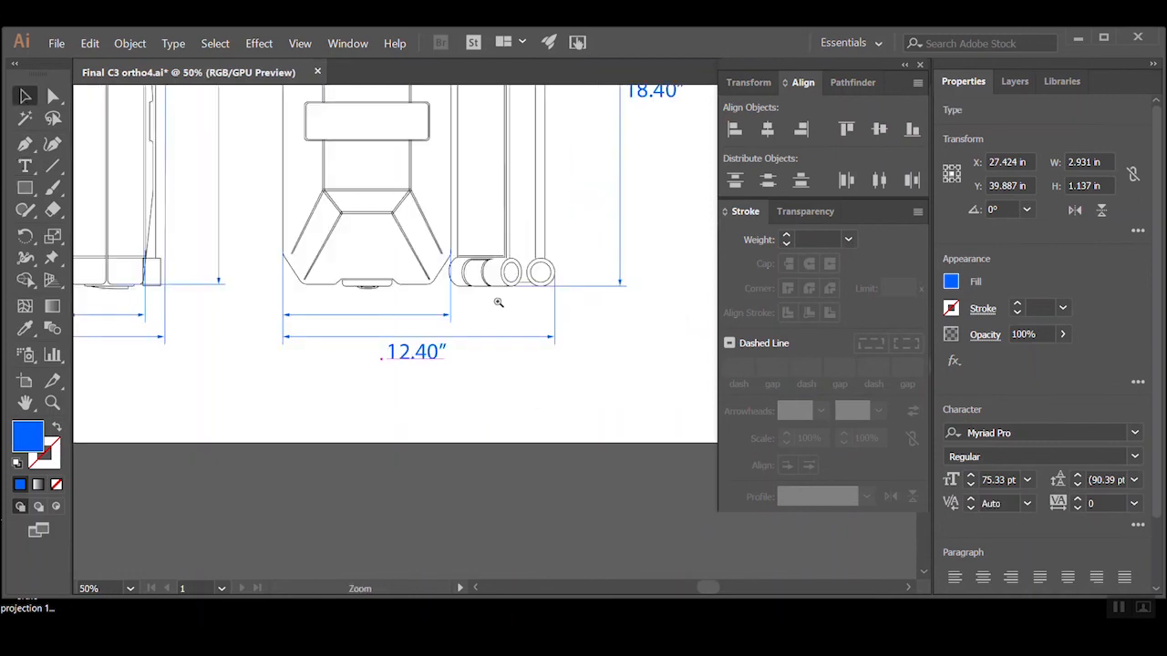
key("ctrl+equal")
left_click_drag(419, 399, 333, 362)
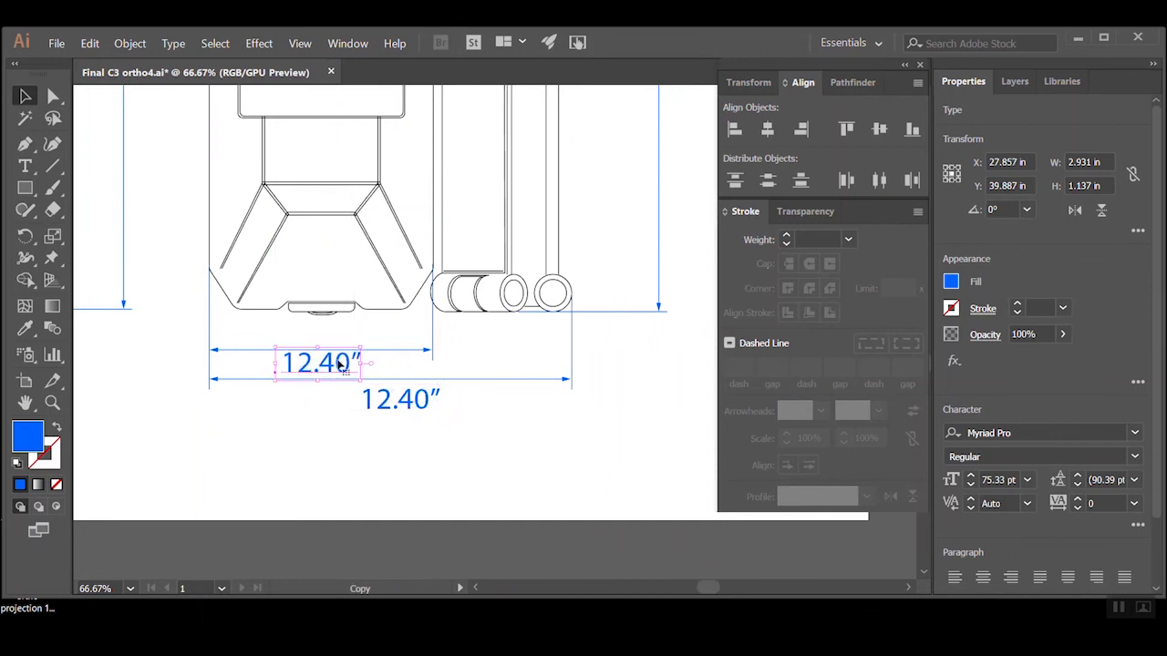
left_click(474, 457)
left_click_drag(453, 396, 513, 481)
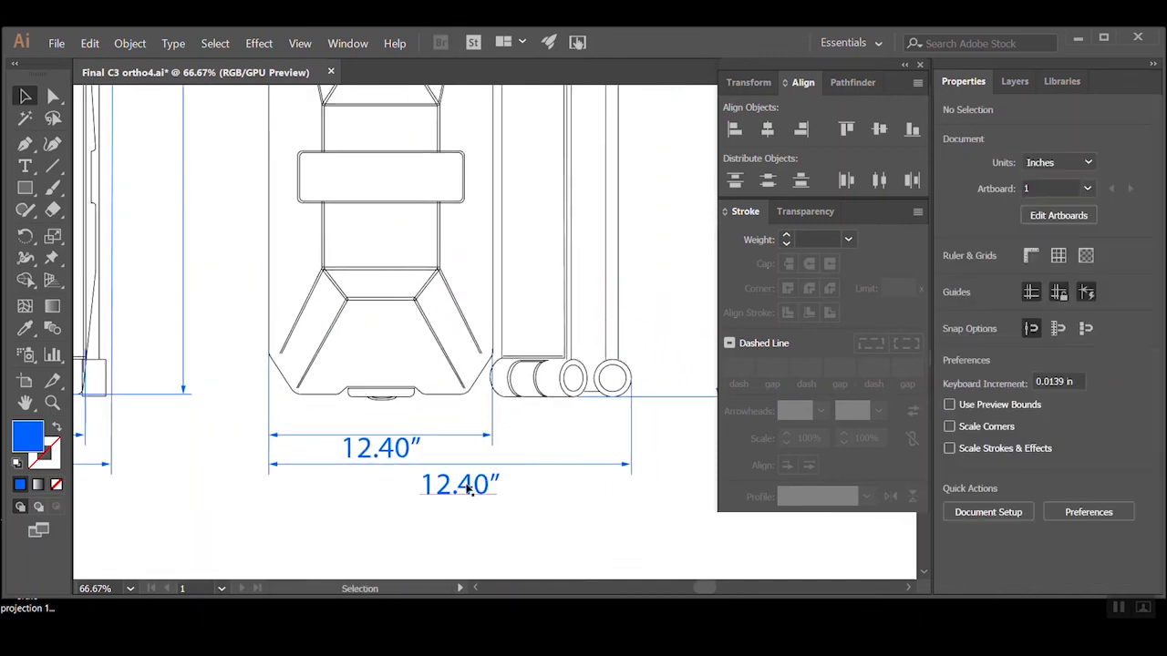
Change the label under the front view's inner width line to 7.60"
left_click(433, 436)
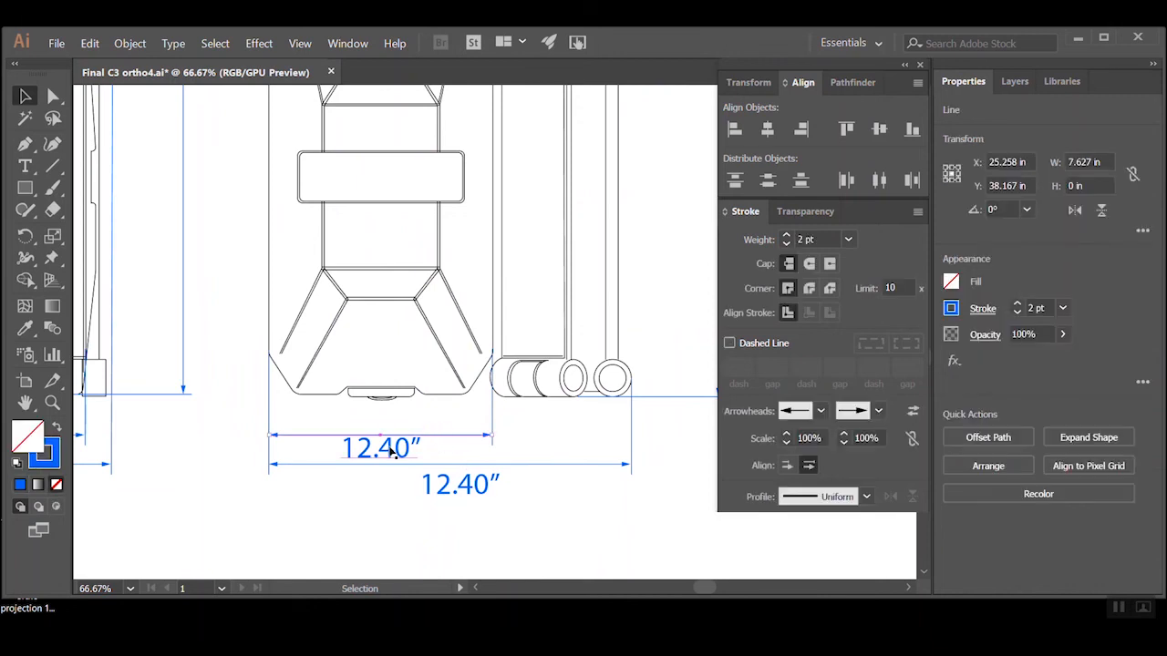
left_click(394, 451)
double_click(374, 449)
left_click_drag(374, 449, 341, 448)
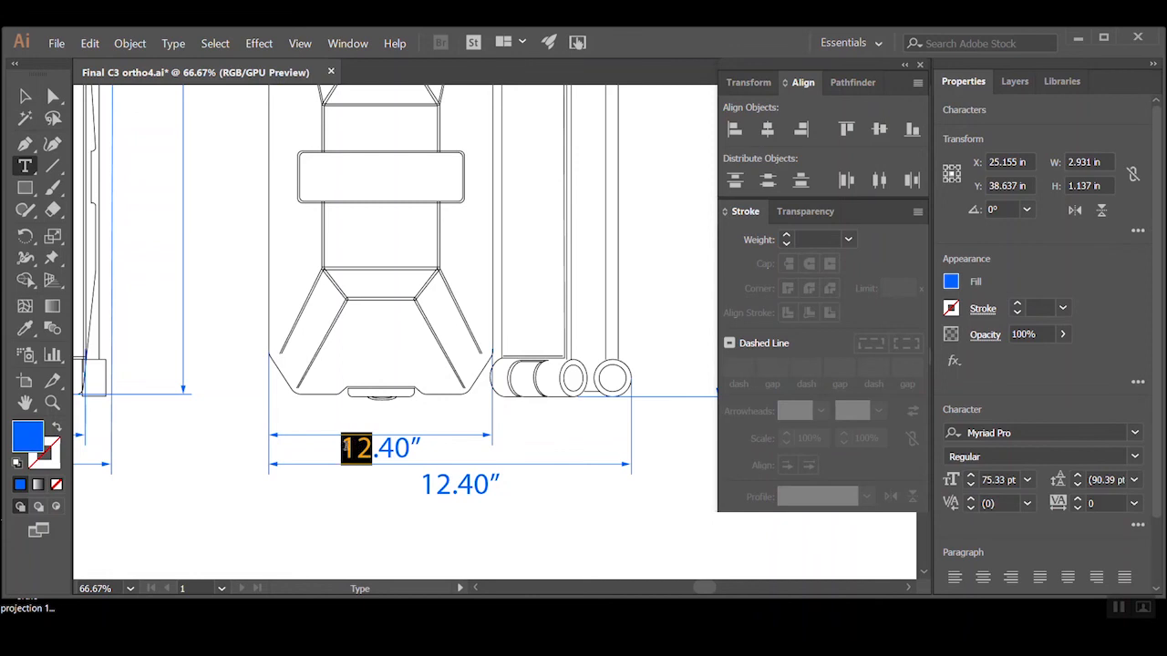
type("7")
key("Right")
key("shift+Right")
type("6")
left_click(24, 97)
left_click(320, 495)
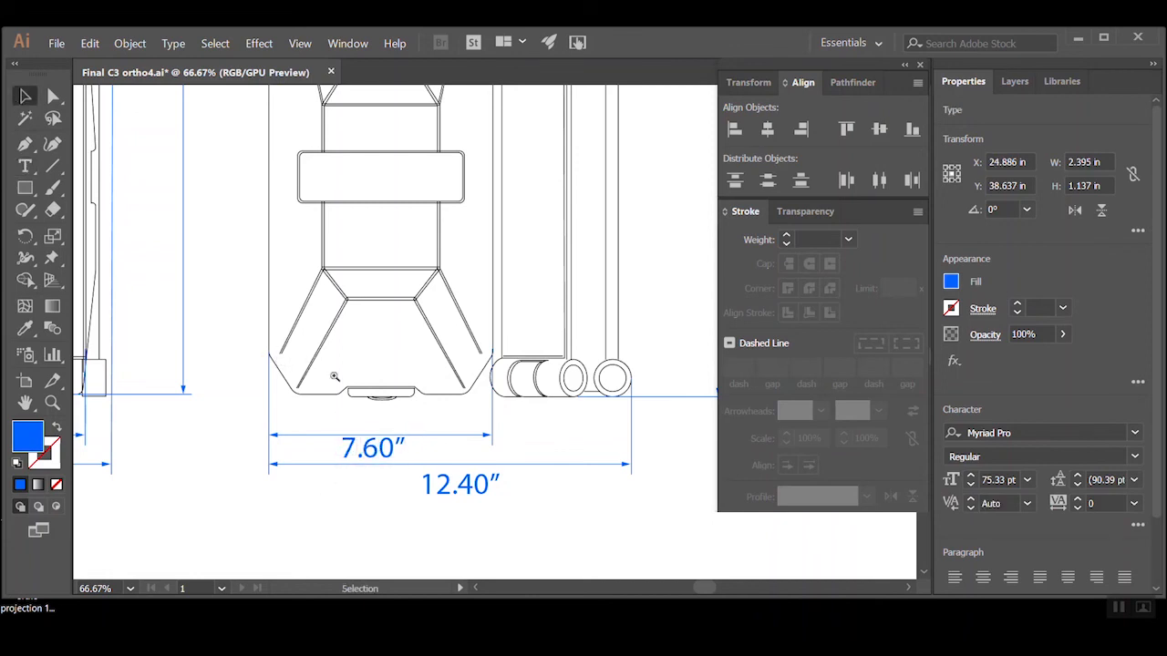
Copy the 7.60" label under the side view's overall width dimension line
left_click(361, 348, "ctrl+alt")
left_click(363, 347, "ctrl+alt")
left_click_drag(553, 284, 390, 426)
left_click(272, 525)
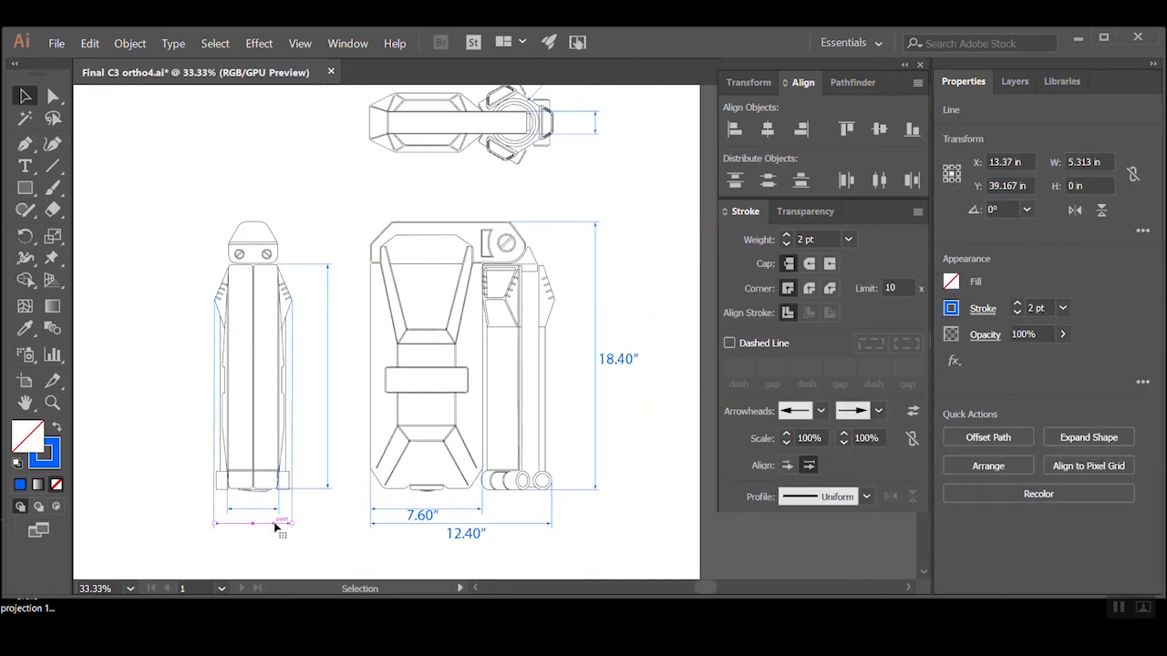
left_click_drag(414, 520, 283, 538)
left_click(465, 535)
left_click_drag(465, 535, 238, 533)
Change the copied label under the side view's overall width line to 5.30"
key("t")
left_click(257, 533)
type("5.")
type("30\"")
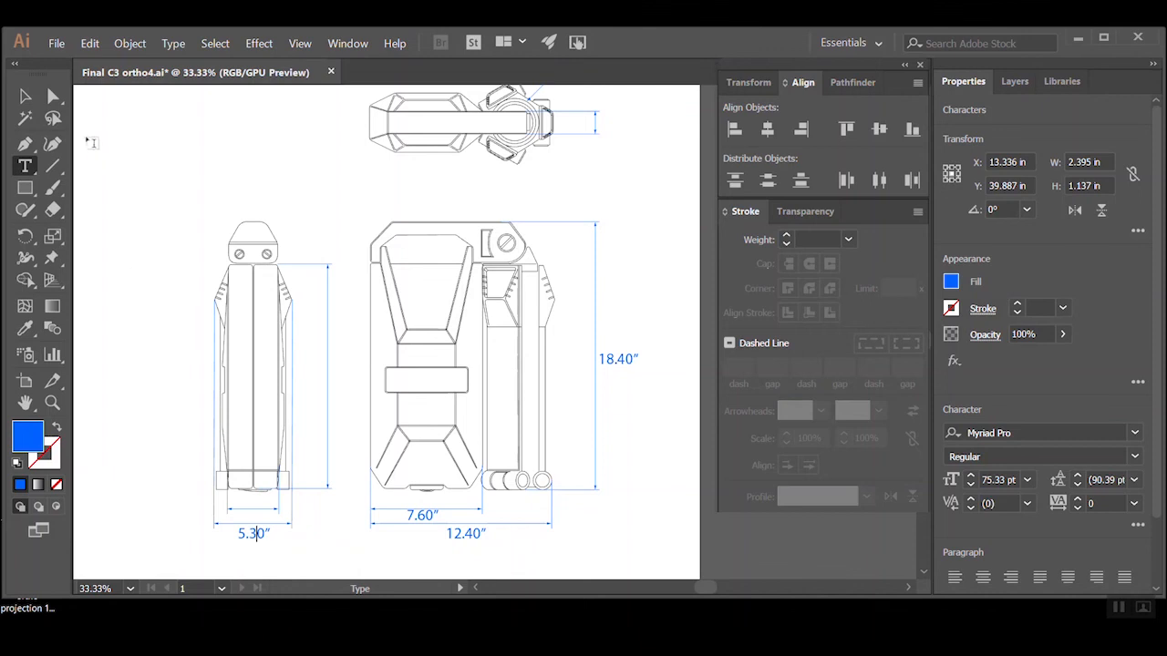
key("Escape")
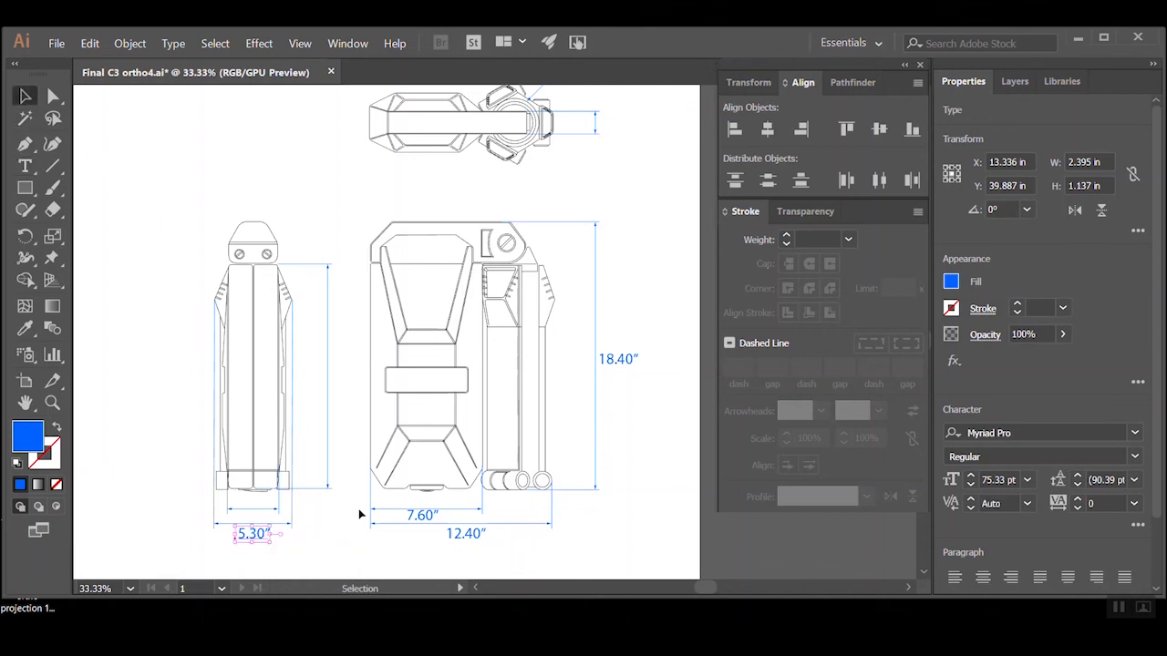
left_click(354, 553)
Copy the 7.60" label under the side view's inner width line and change the copy to 3.50"
left_click(259, 507)
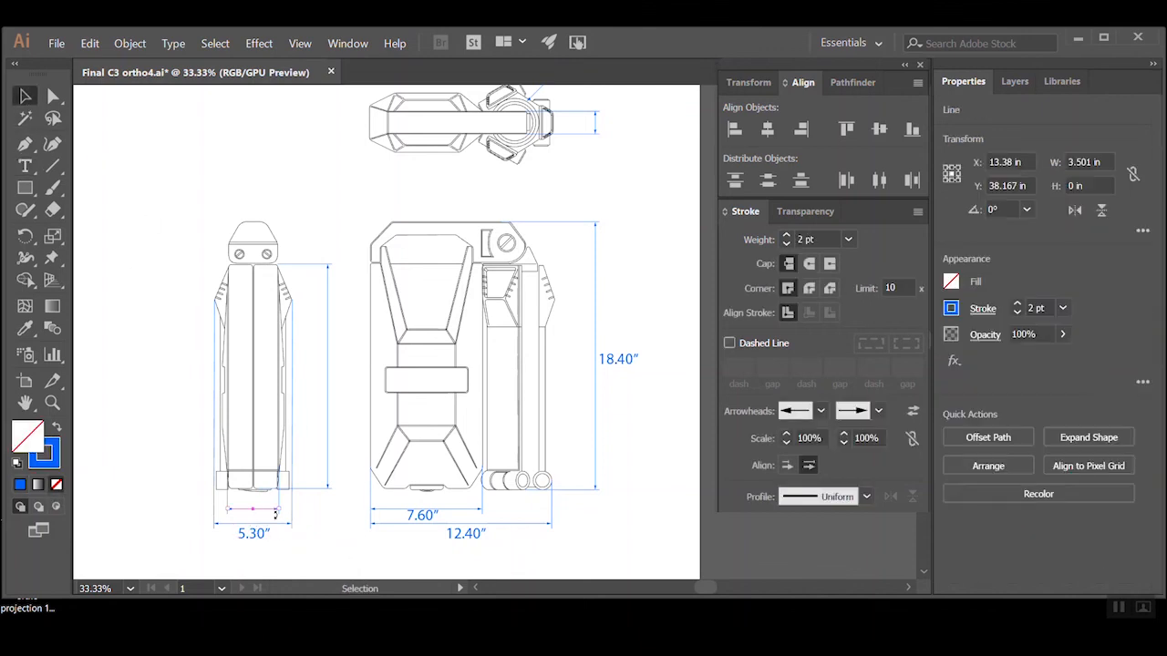
left_click(343, 551)
left_click_drag(425, 525, 255, 515)
type("t")
type("3")
type("50\"")
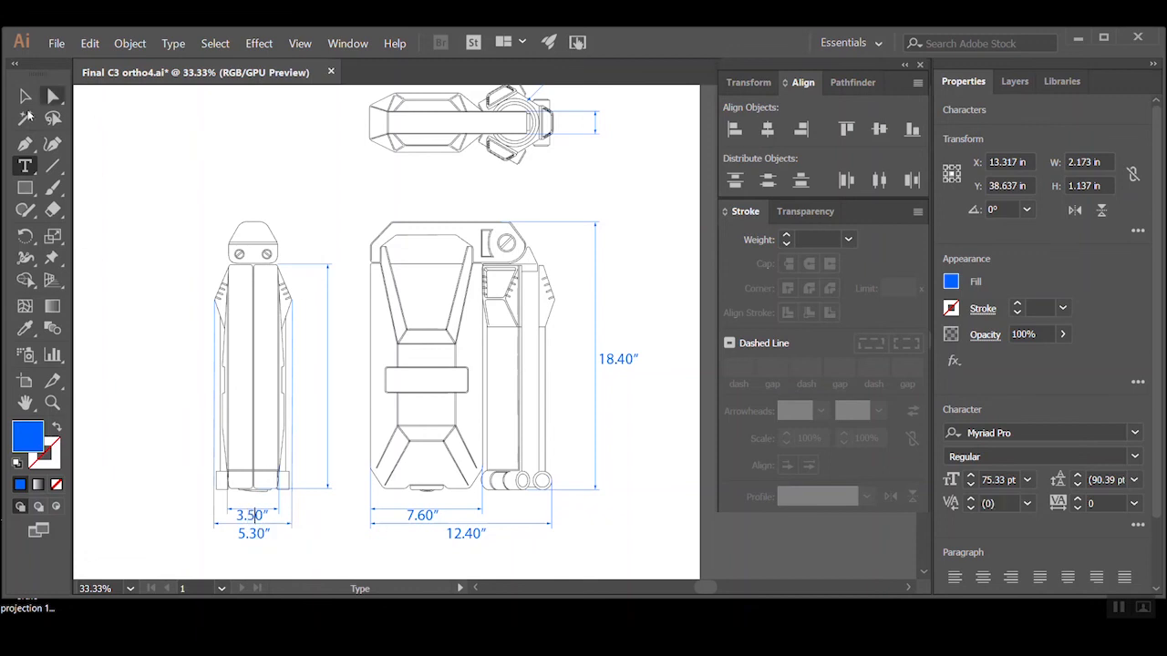
left_click(25, 97)
left_click(137, 443)
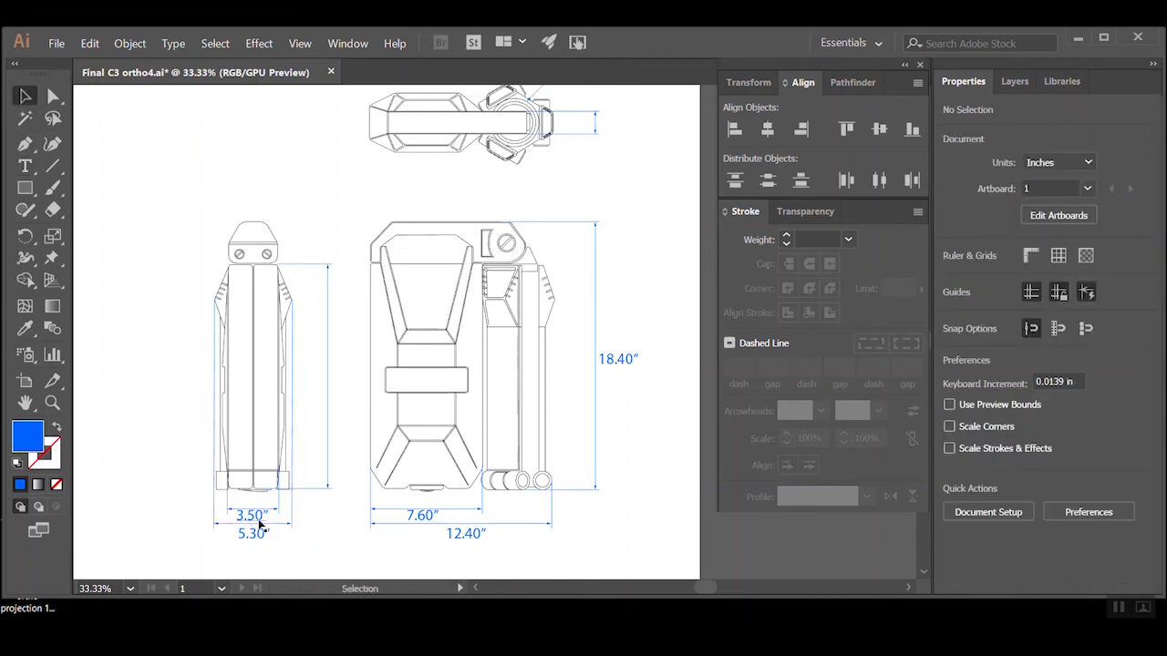
Try placing the 3.50" label above the side view's inner width line and undo the move
key("ctrl+space")
left_click(298, 521, "ctrl")
left_click(432, 353, "ctrl")
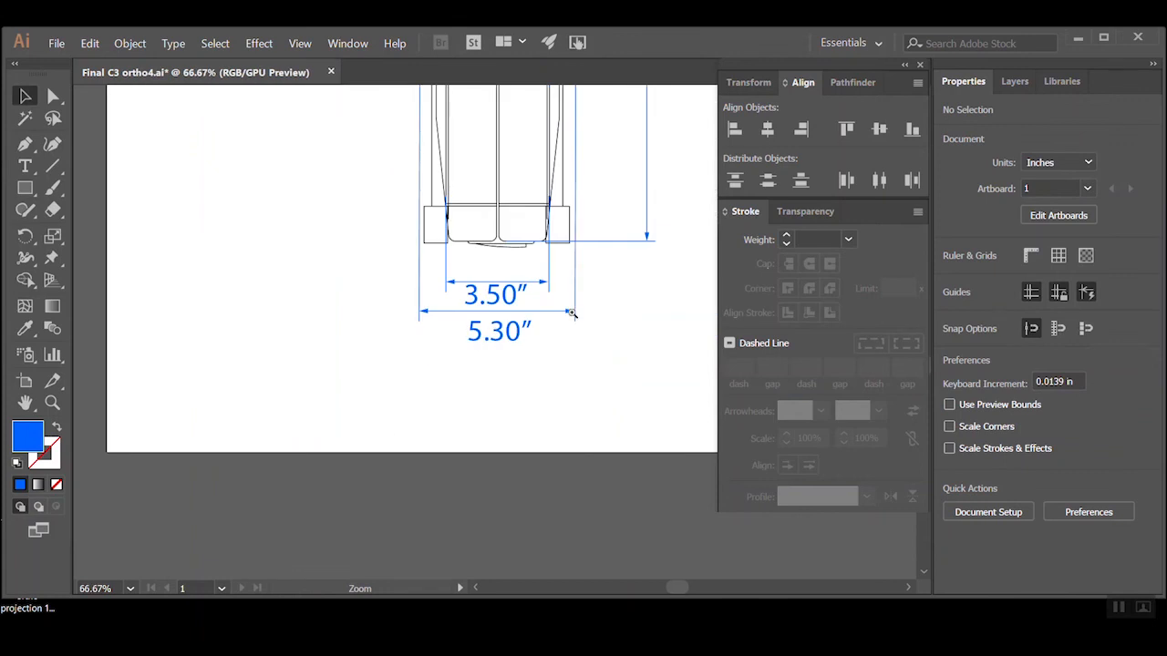
left_click(572, 308, "ctrl")
key("space")
left_click_drag(410, 325, 425, 392)
left_click(424, 427)
left_click(583, 420)
key("ctrl+alt+space")
left_click(578, 373, "ctrl+alt")
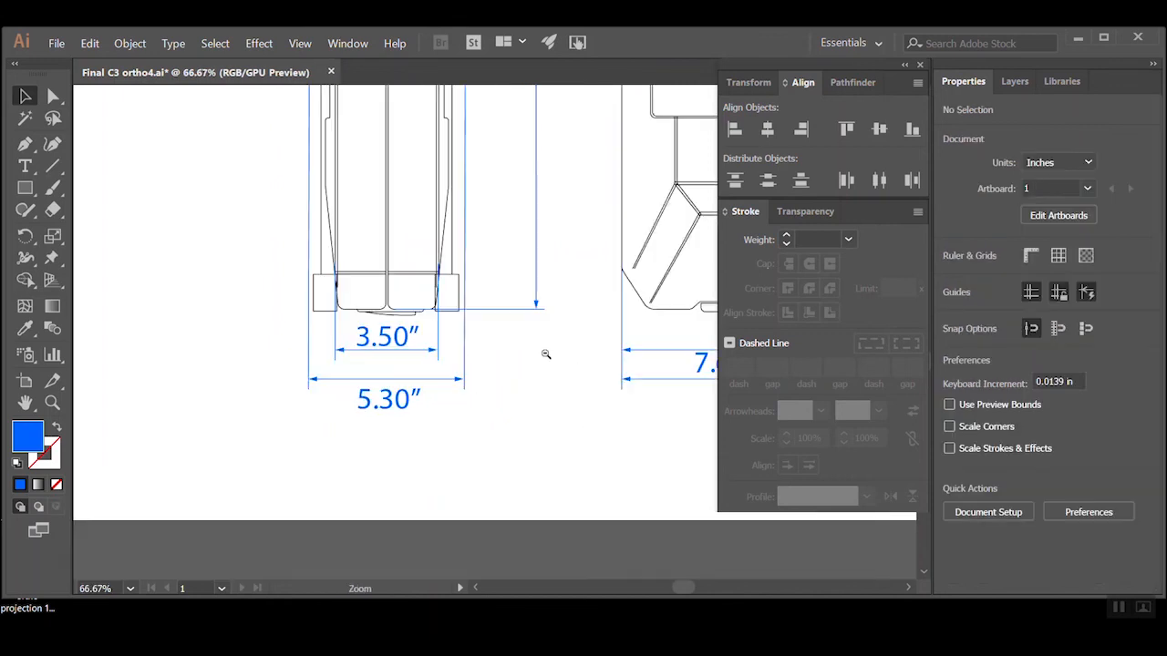
left_click(545, 355, "ctrl+alt")
left_click(541, 352, "ctrl+alt")
key("ctrl+z")
Copy the 18.40" label beside the middle of the side view's height dimension line
key("space")
left_click_drag(492, 284, 391, 487)
left_click(425, 473)
left_click_drag(656, 368, 387, 396)
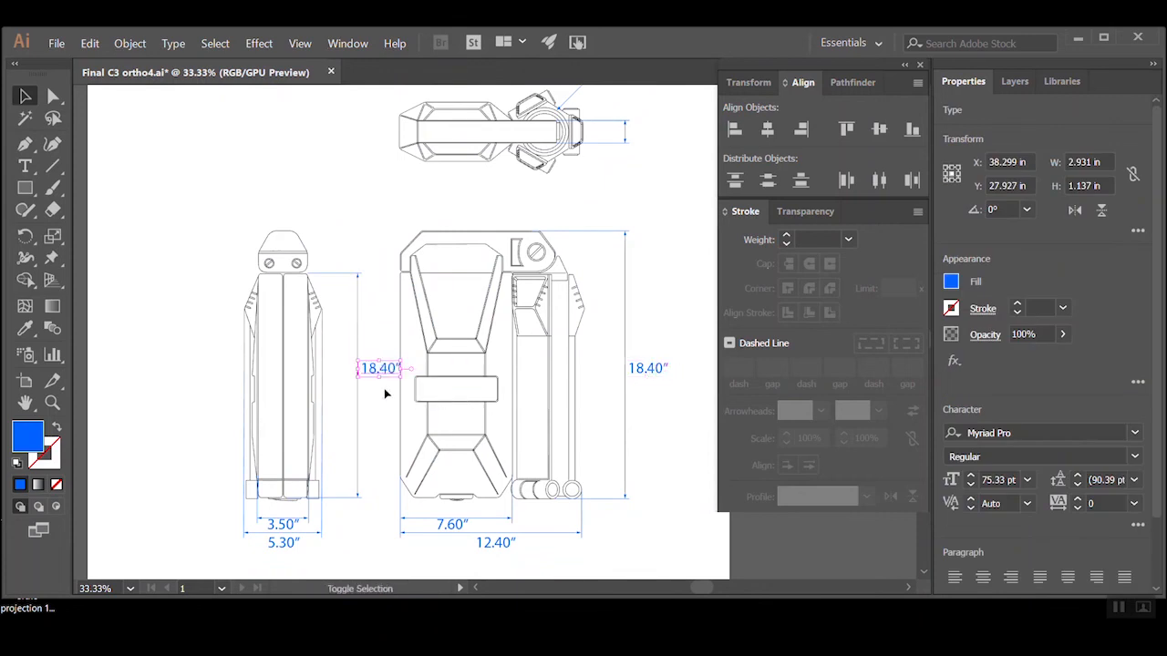
left_click(363, 393)
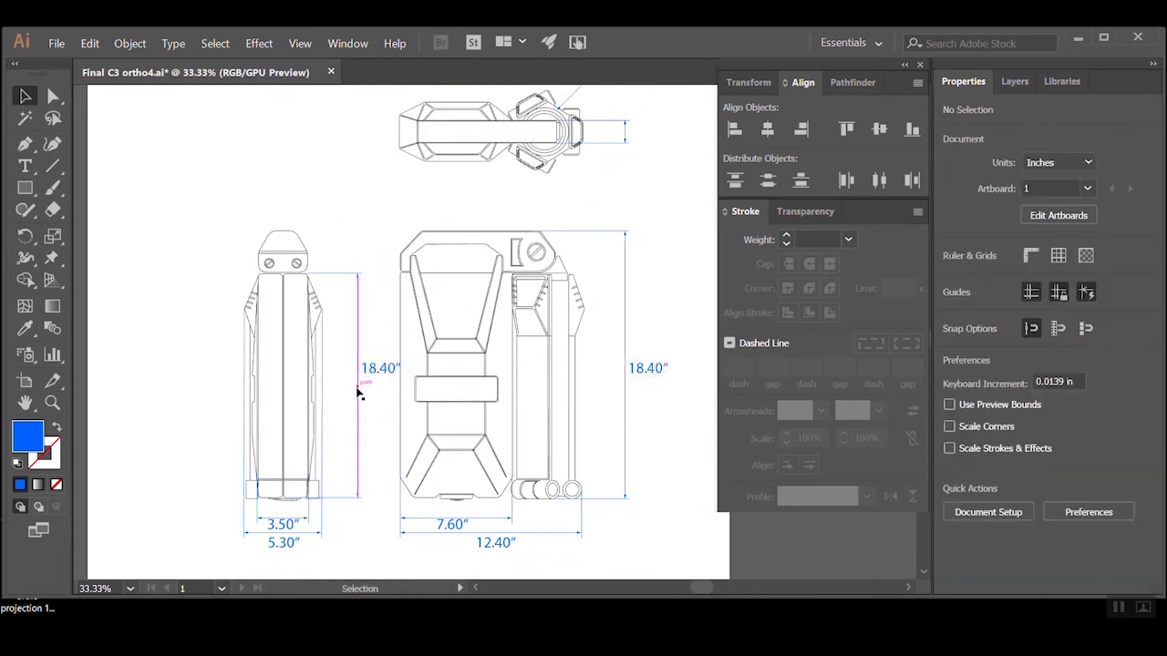
Move the side view's height dimension line and its label slightly closer to the side view
left_click(53, 96)
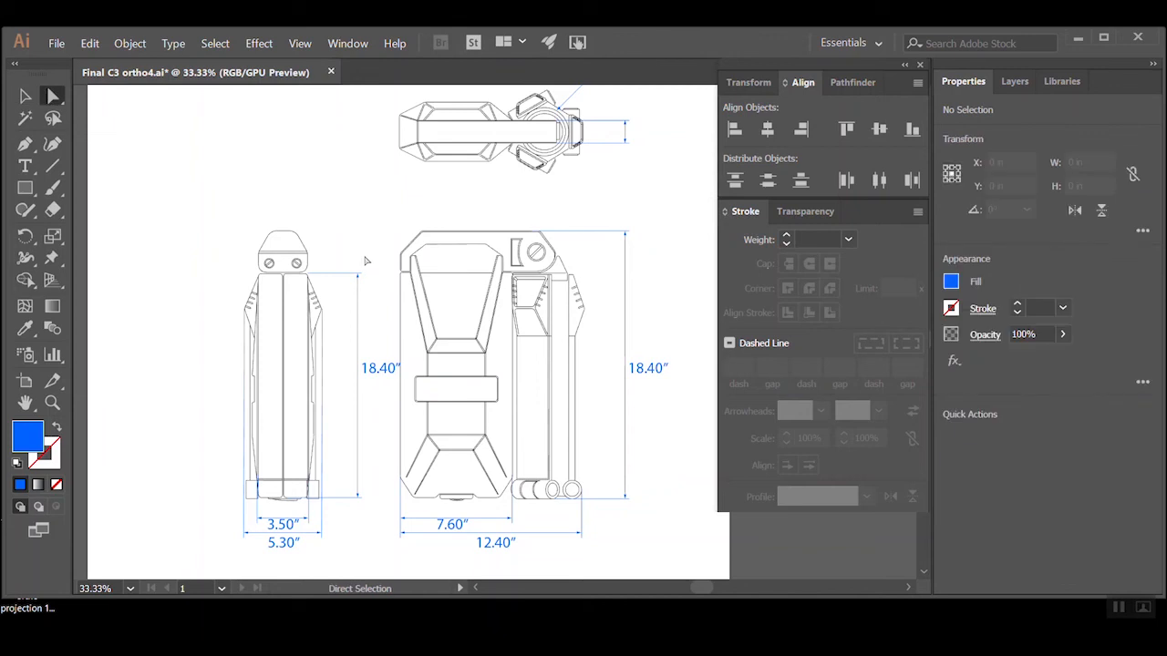
left_click_drag(348, 402, 344, 545)
left_click_drag(360, 476, 346, 475)
left_click(376, 441)
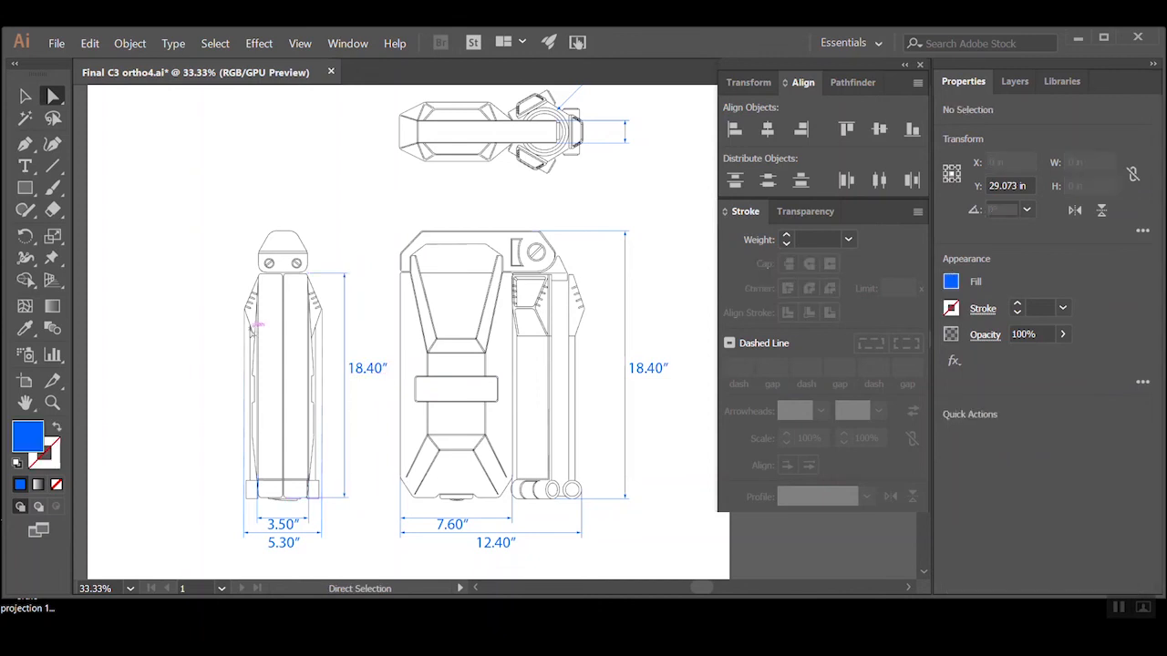
Change the side view's height label to 15.40"
key("v")
left_click(345, 430)
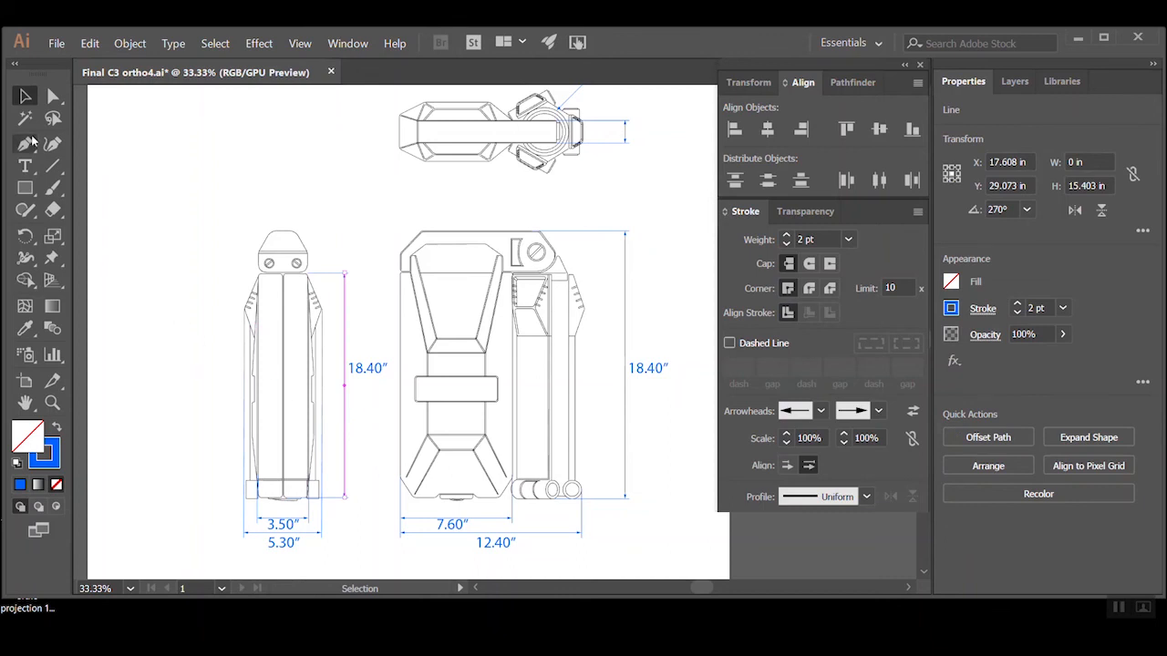
left_click(24, 166)
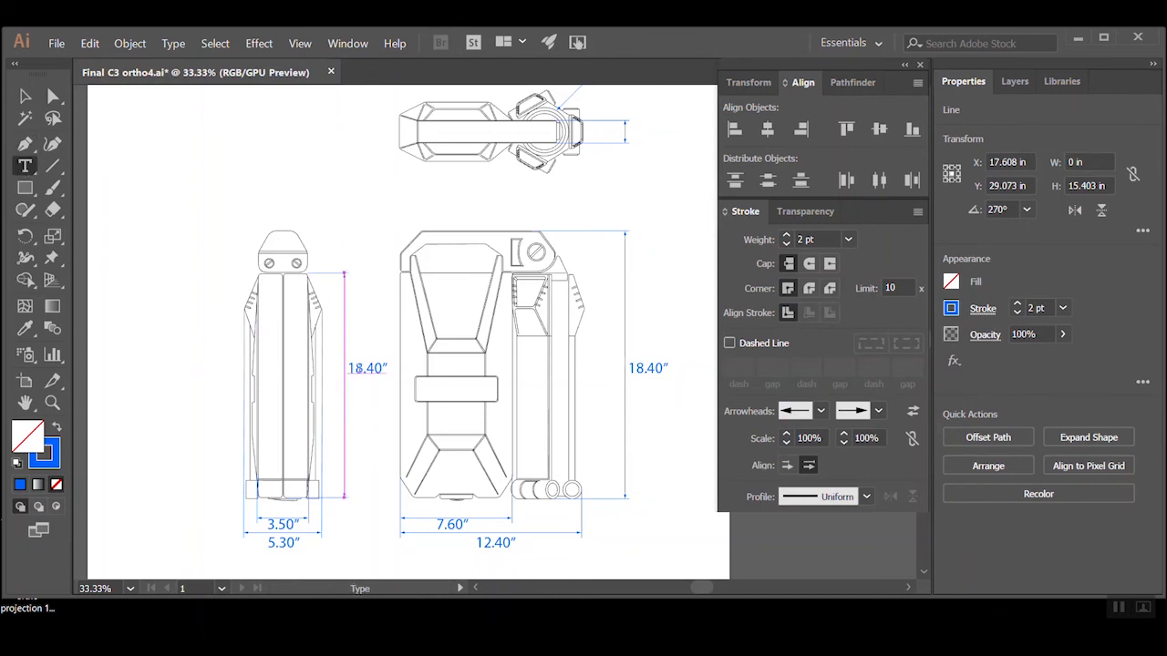
double_click(356, 368)
type("15")
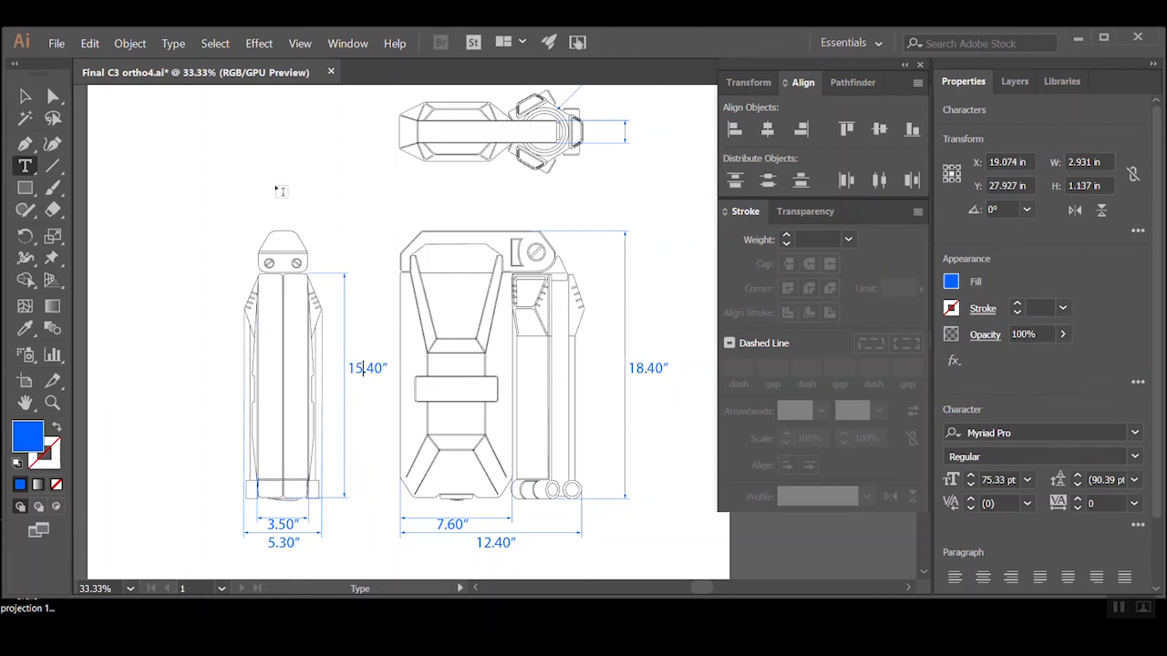
left_click(25, 96)
left_click(299, 184)
Copy the front view's 18.40" label beside the top view's short vertical dimension line
left_click_drag(534, 203, 509, 275)
key("ctrl+equal")
left_click(521, 314)
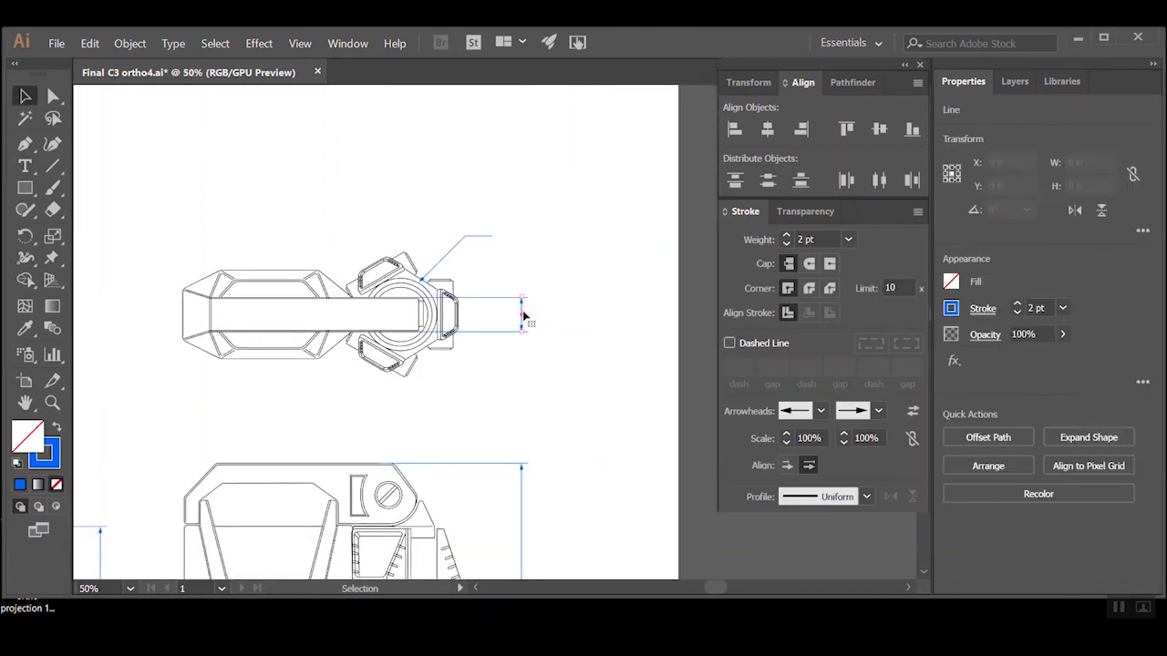
left_click(244, 282)
left_click_drag(490, 421, 363, 315)
left_click(428, 559)
left_click_drag(428, 562, 427, 211)
Change the copied label beside the top view's vertical dimension line to 1.60"
key("t")
left_click(414, 211)
key("BackSpace")
type("60\"")
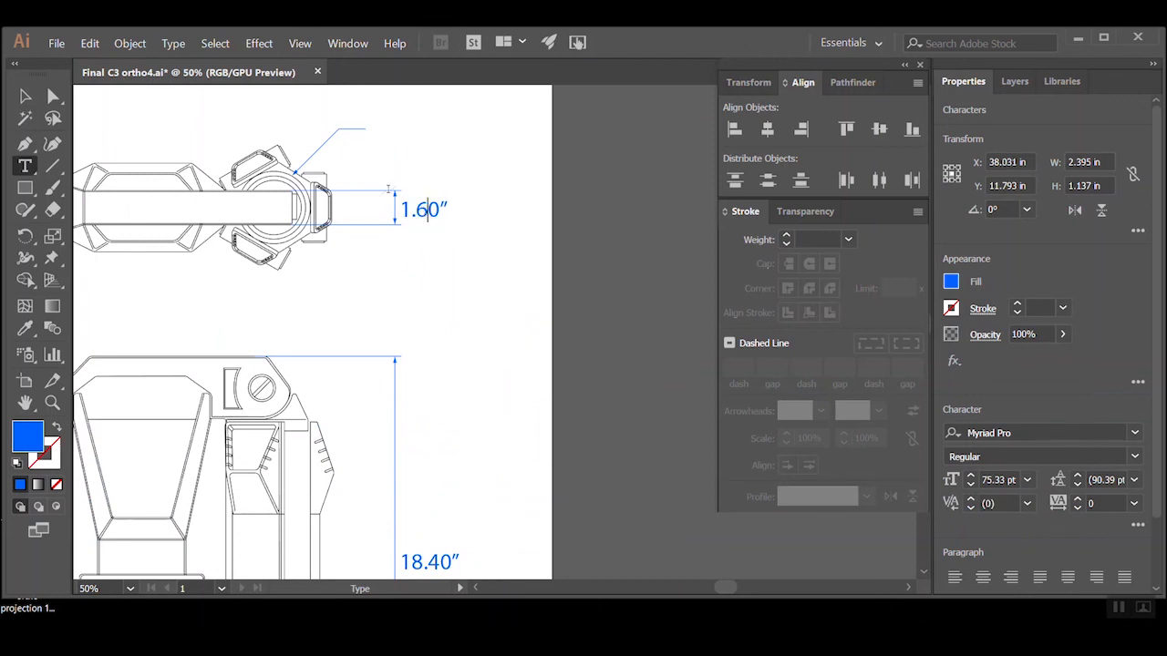
left_click(30, 97)
left_click(373, 263)
Duplicate the 1.60" dimension's arrow line and both extension lines into the empty area above its label
left_click(418, 195, "ctrl")
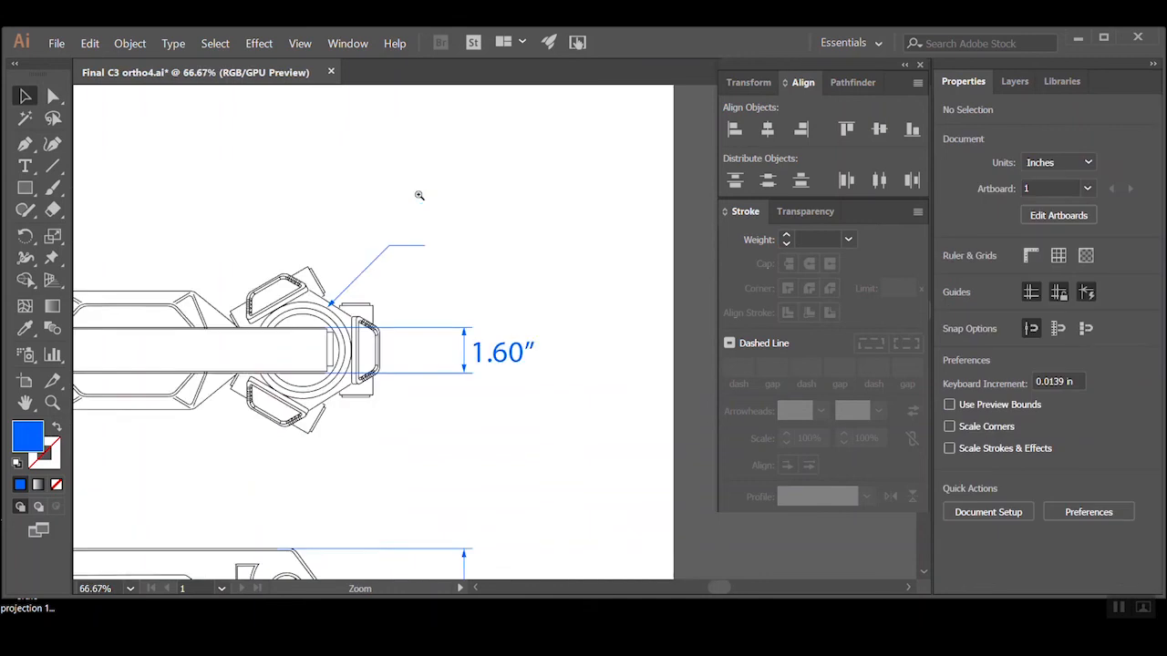
left_click(491, 316, "ctrl")
left_click(490, 316, "ctrl")
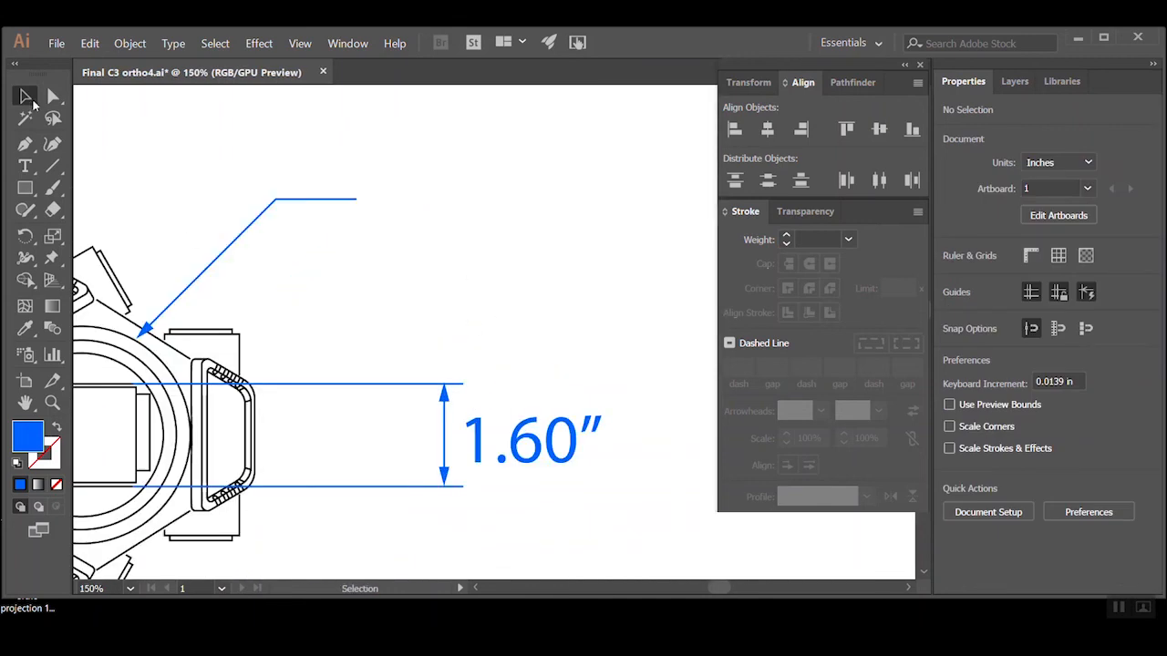
left_click_drag(436, 344, 396, 494)
left_click(502, 441, "shift")
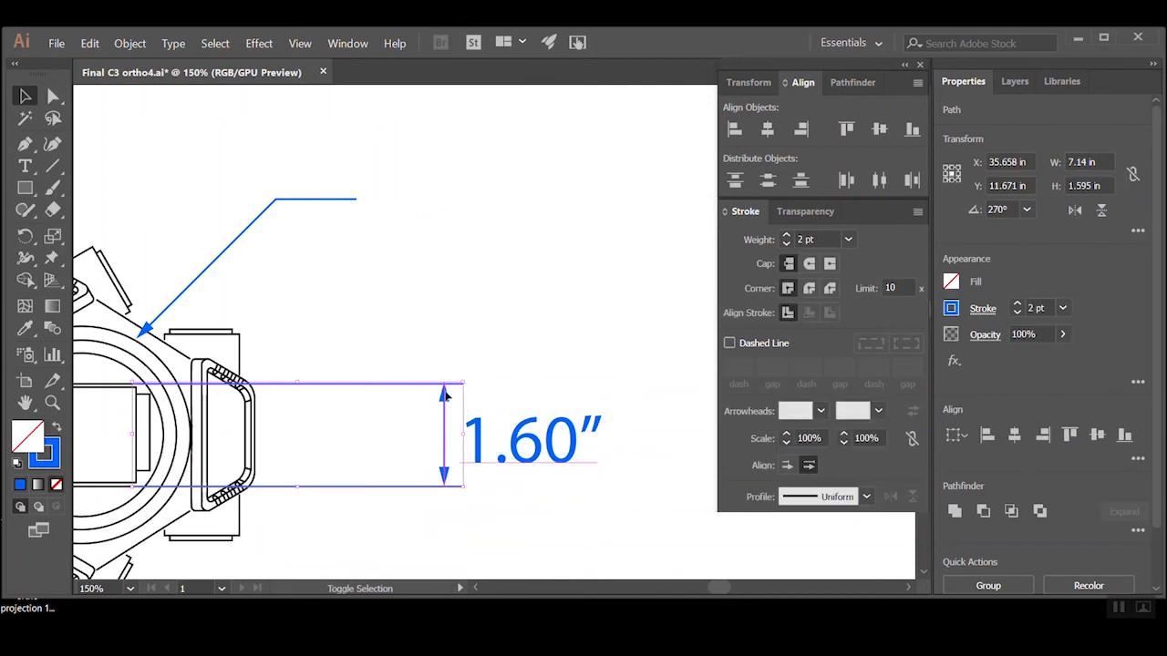
left_click_drag(444, 394, 564, 257)
left_click(633, 210)
Narrow the duplicated dimension by lowering its upper extension line and the arrow line's top end
left_click(52, 96)
left_click_drag(263, 210, 627, 243)
left_click(588, 217)
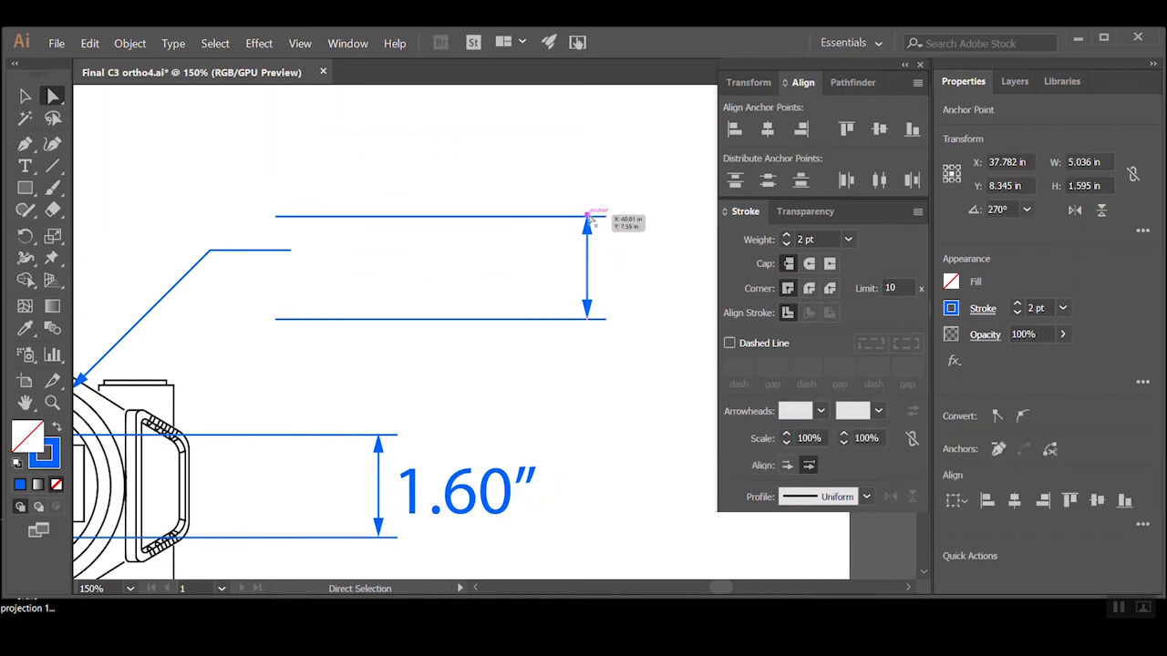
left_click(409, 188)
left_click_drag(271, 200, 609, 290)
left_click(627, 347)
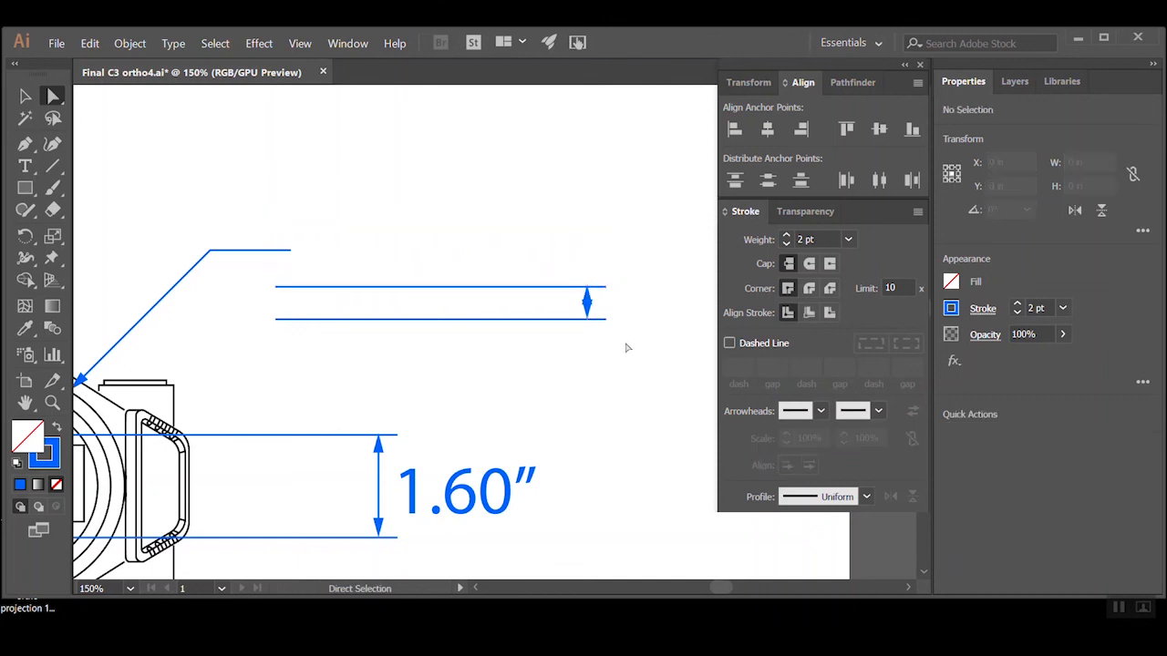
Replace the cramped arrow between the duplicated extension lines with longer arrow lines placed outside, one above and one below
key("v")
left_click(588, 303)
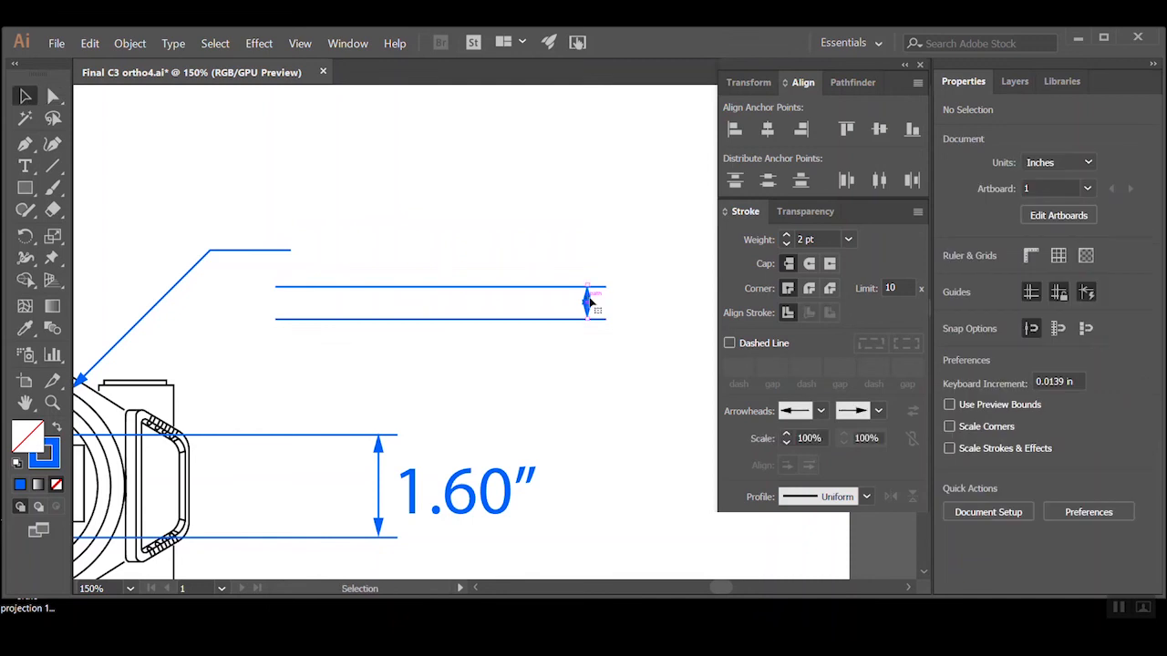
left_click_drag(587, 303, 587, 444)
left_click(608, 249)
left_click(55, 98)
left_click_drag(587, 254, 587, 202)
Remove the outer arrowheads from both outside arrow lines, leaving only the heads that point at the extension lines
left_click(25, 96)
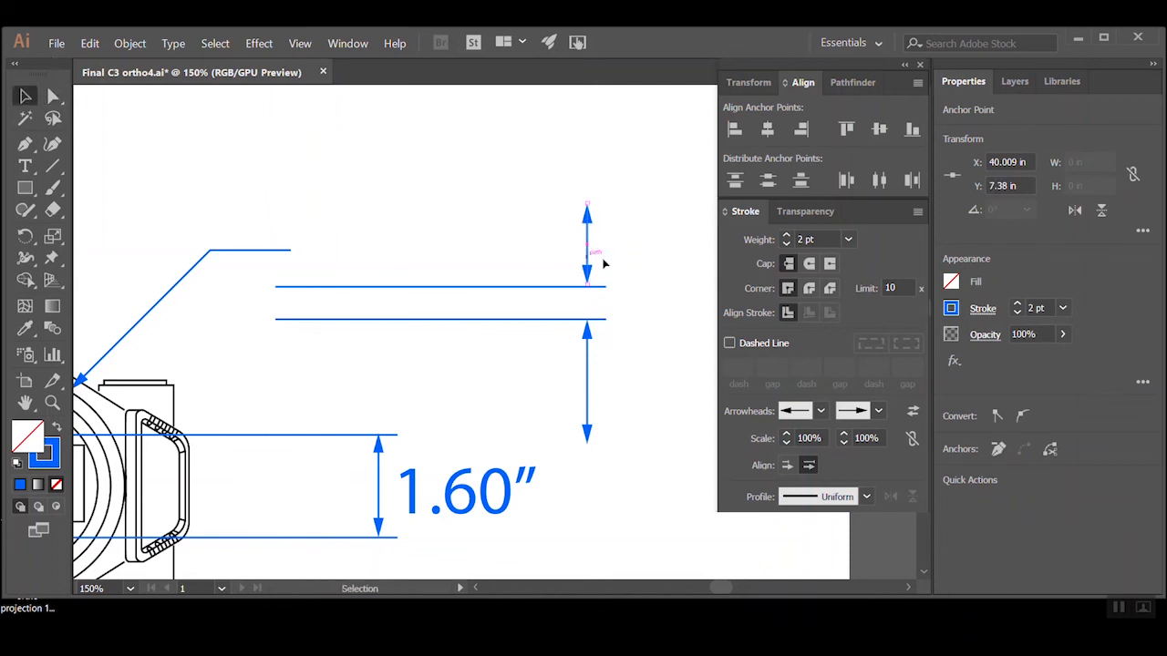
left_click(880, 412)
scroll(864, 225, "up", 3)
left_click(811, 164)
left_click_drag(591, 196, 592, 378)
left_click(591, 383)
left_click(879, 411)
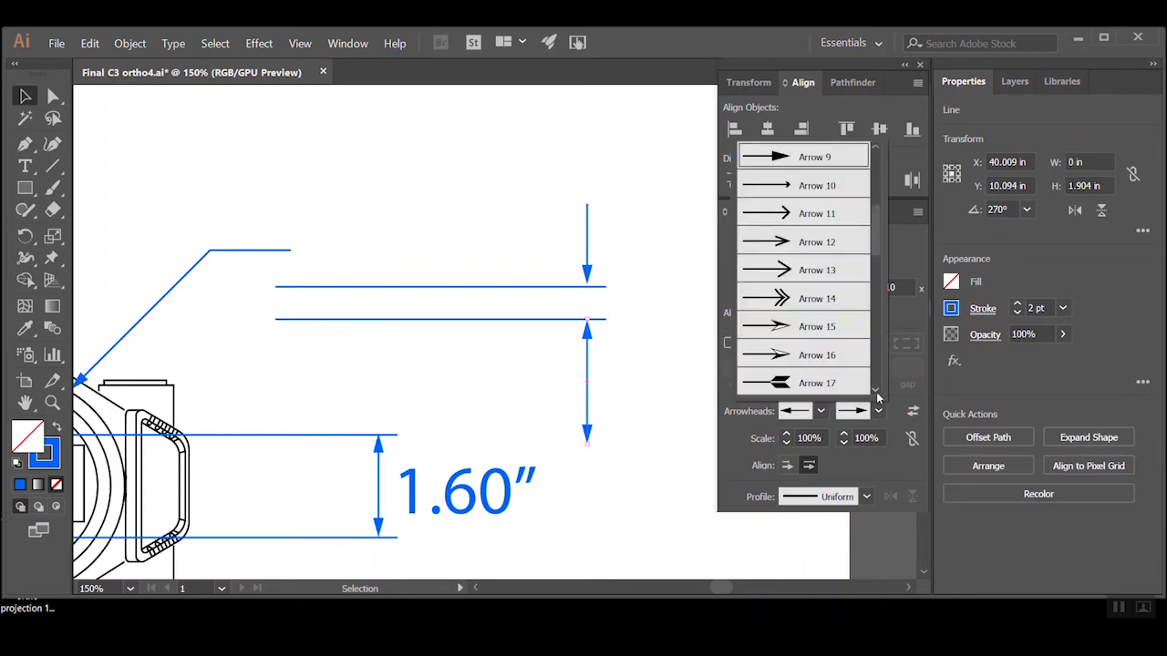
left_click_drag(872, 227, 882, 150)
left_click(811, 157)
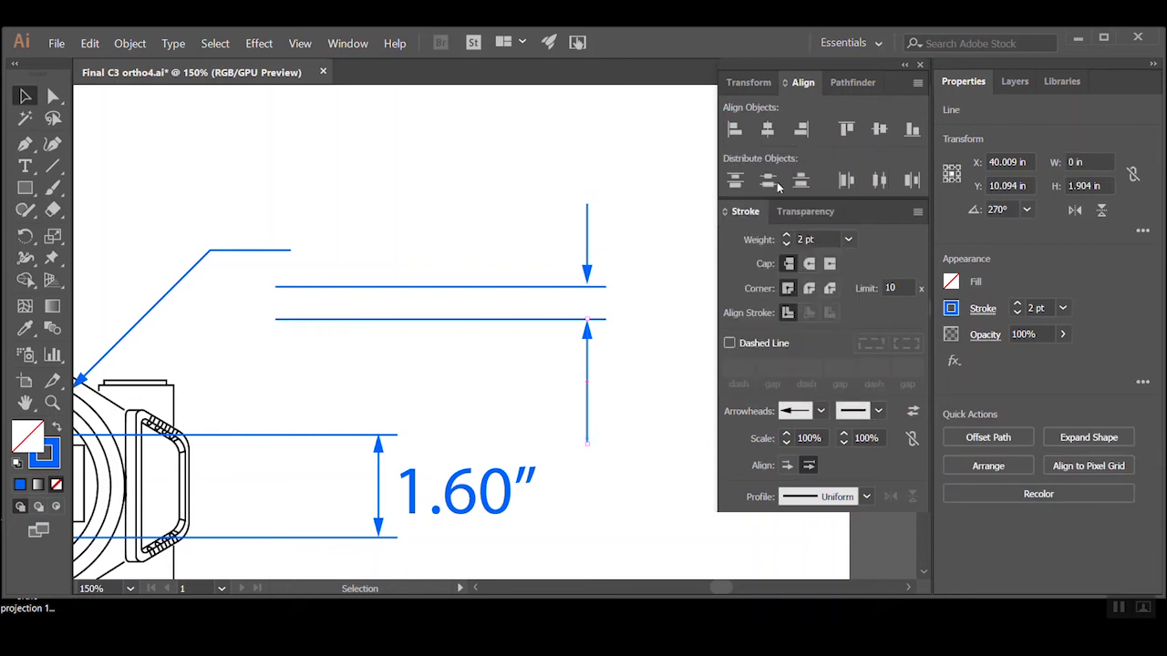
left_click(616, 398)
Shorten the outer ends of both outside arrow lines to similar short lengths
key("a")
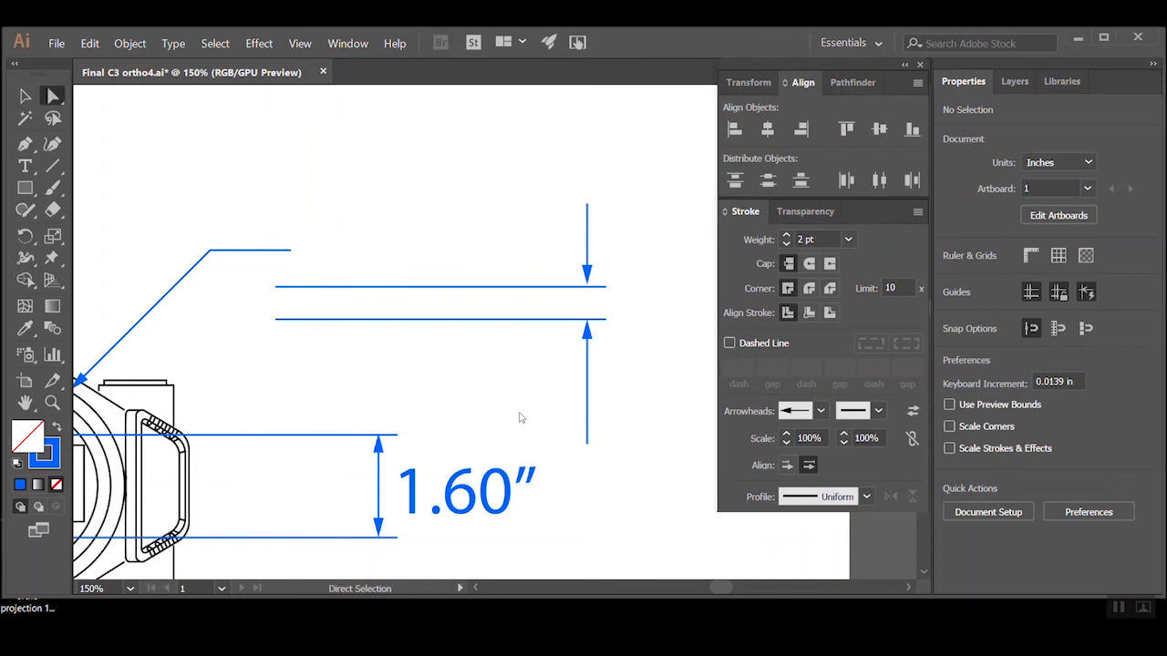
left_click_drag(586, 444, 587, 369)
left_click_drag(608, 192, 592, 239)
left_click(620, 285)
left_click(609, 329, "ctrl+alt")
left_click(454, 389, "ctrl+alt")
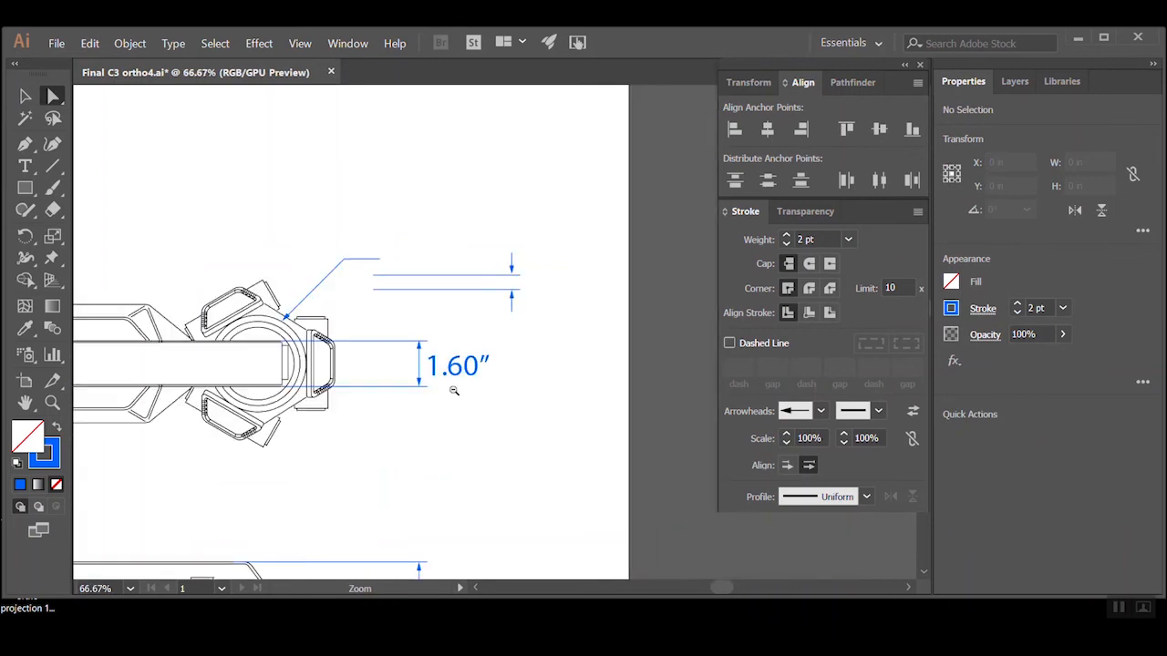
left_click(454, 390, "ctrl+alt")
left_click(454, 390, "ctrl+alt")
left_click(487, 374, "ctrl+alt")
left_click(458, 417, "ctrl+alt")
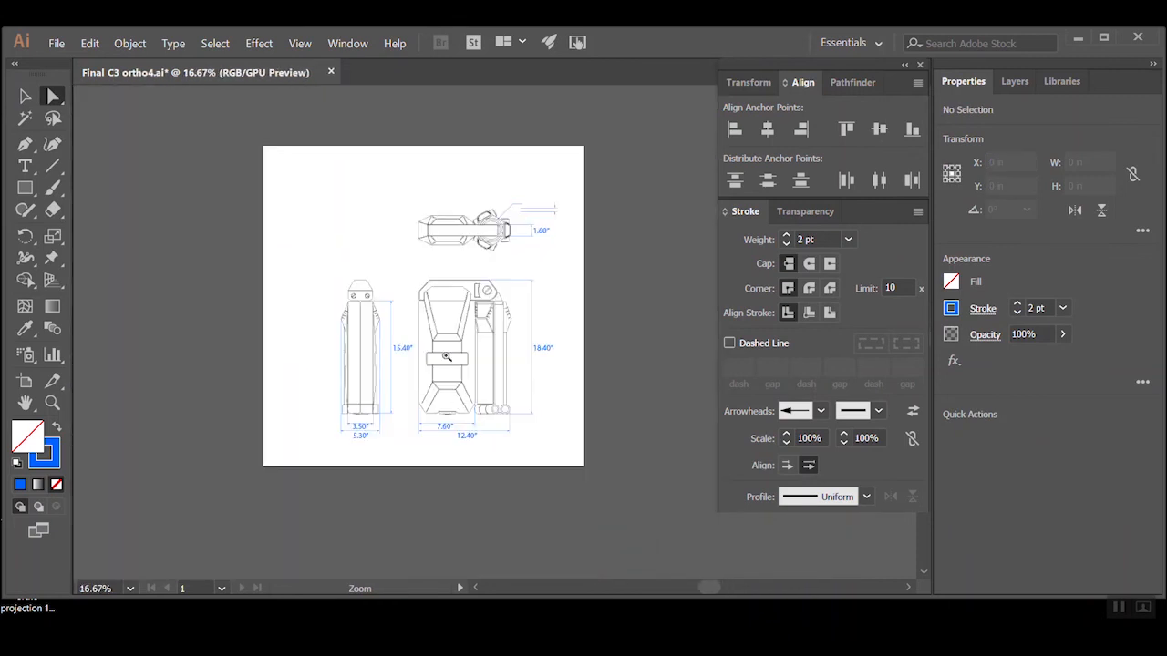
left_click(447, 356, "ctrl")
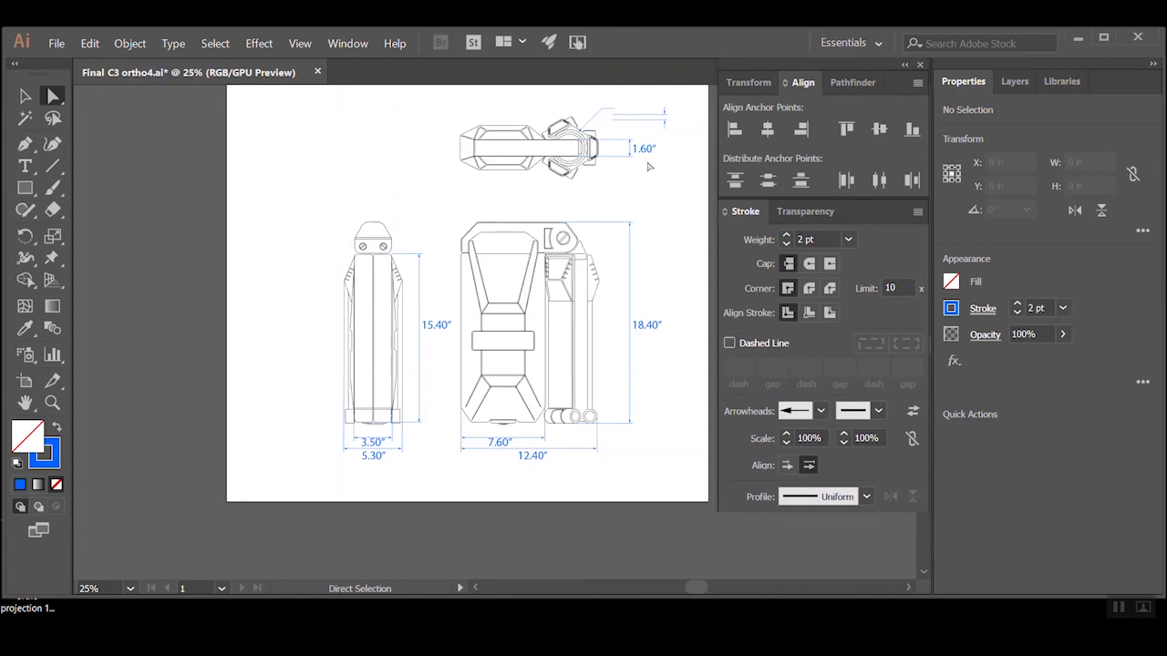
Delete the duplicated extension lines and both outside arrow lines near the leader above the top view's 1.60" dimension
left_click(632, 134, "ctrl")
left_click(528, 326, "ctrl")
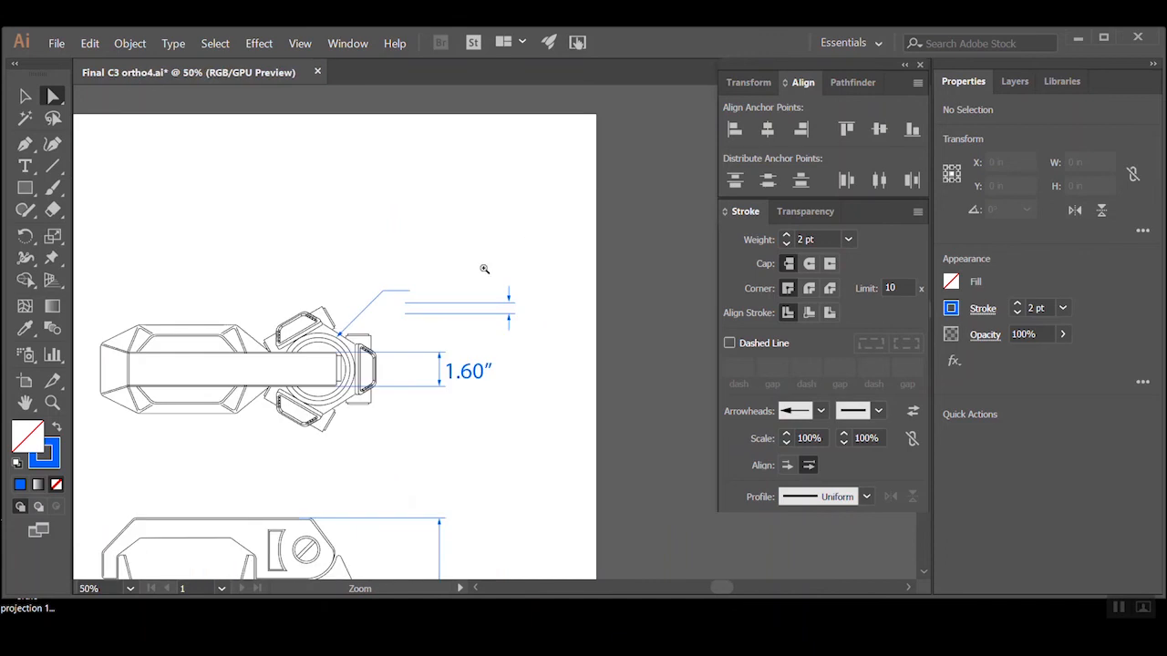
left_click(477, 280, "ctrl")
left_click_drag(566, 333, 522, 409)
key("Delete")
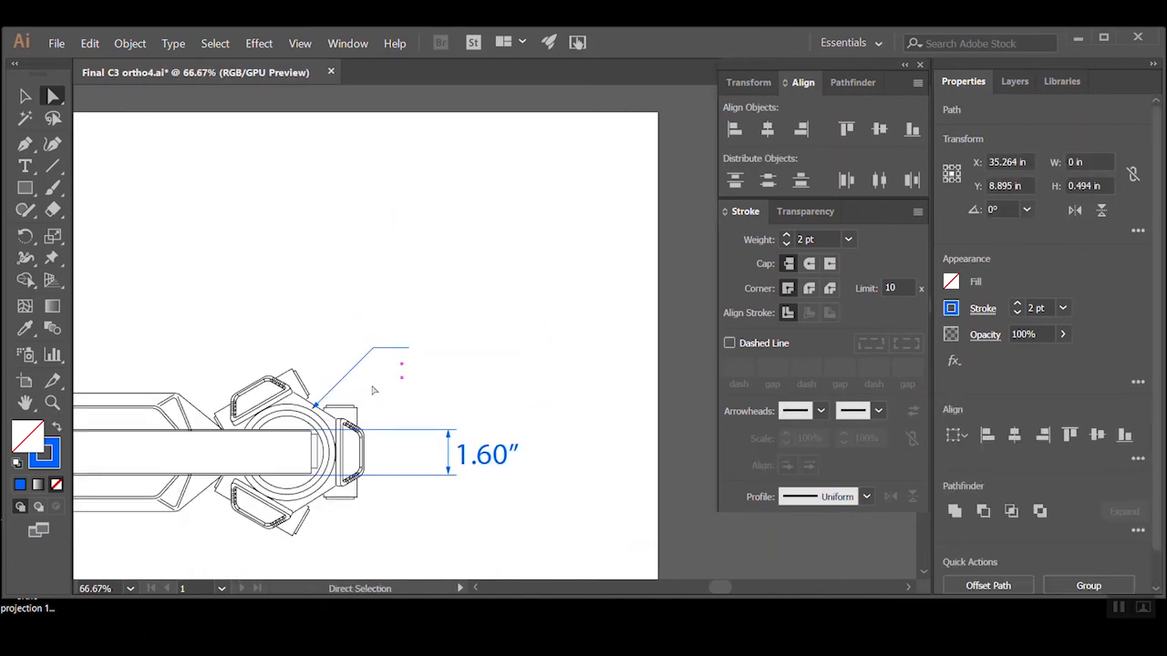
key("Delete")
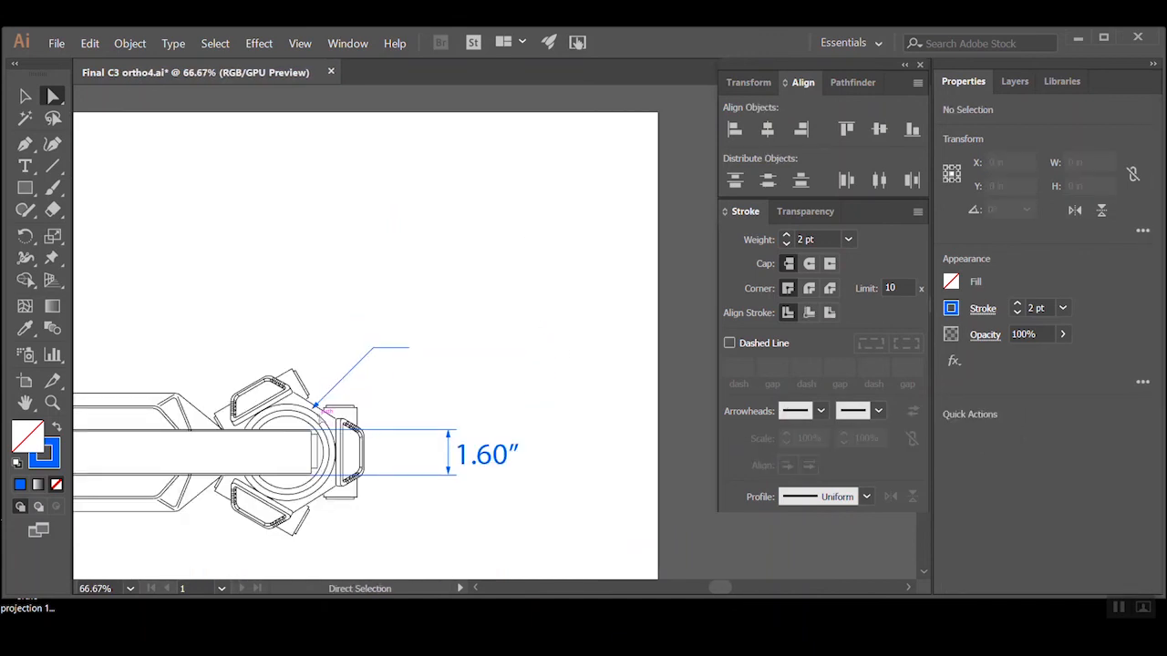
Lock the Layer 2 copy 2 linework layer and add a new layer above it
left_click(25, 97)
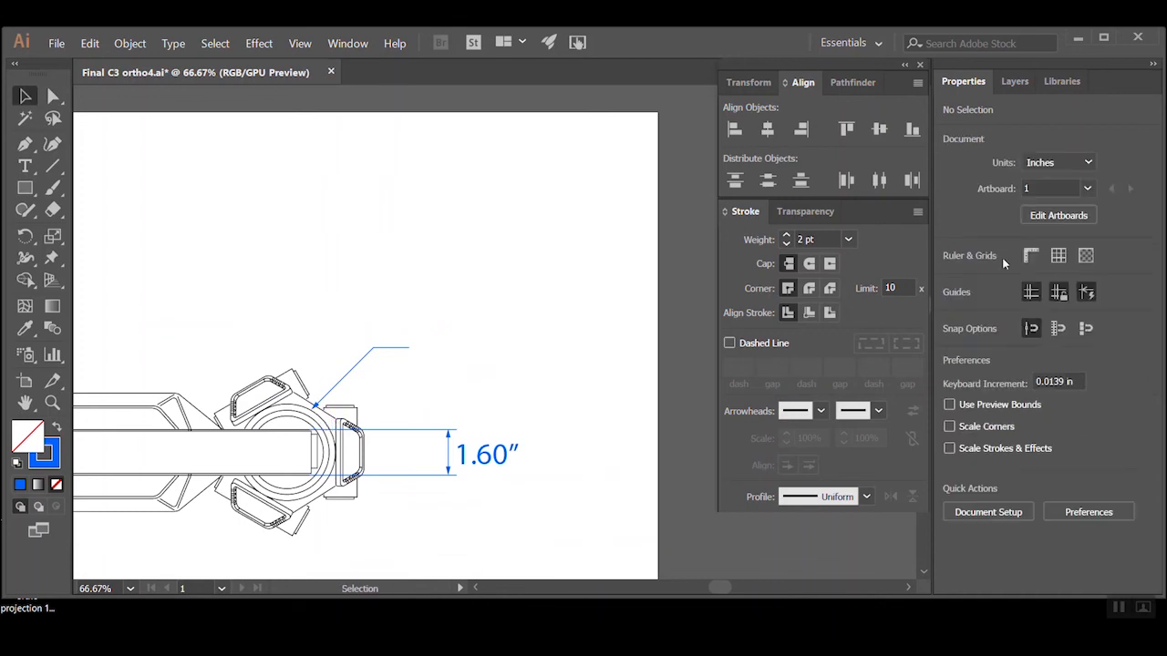
left_click(1015, 82)
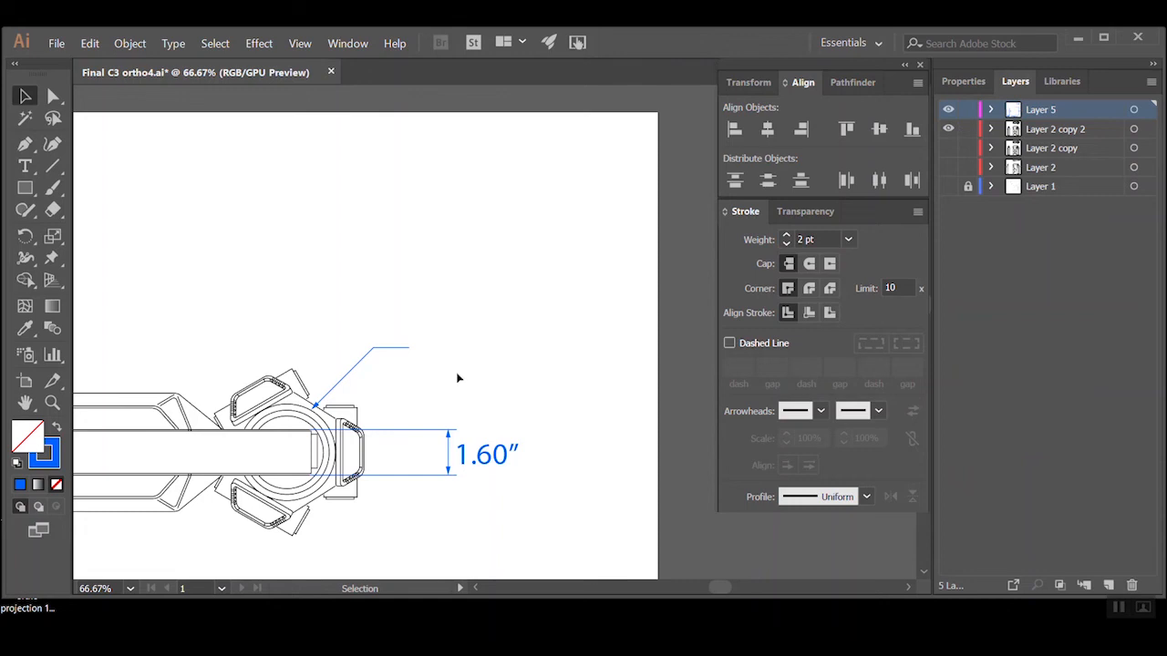
left_click(321, 413)
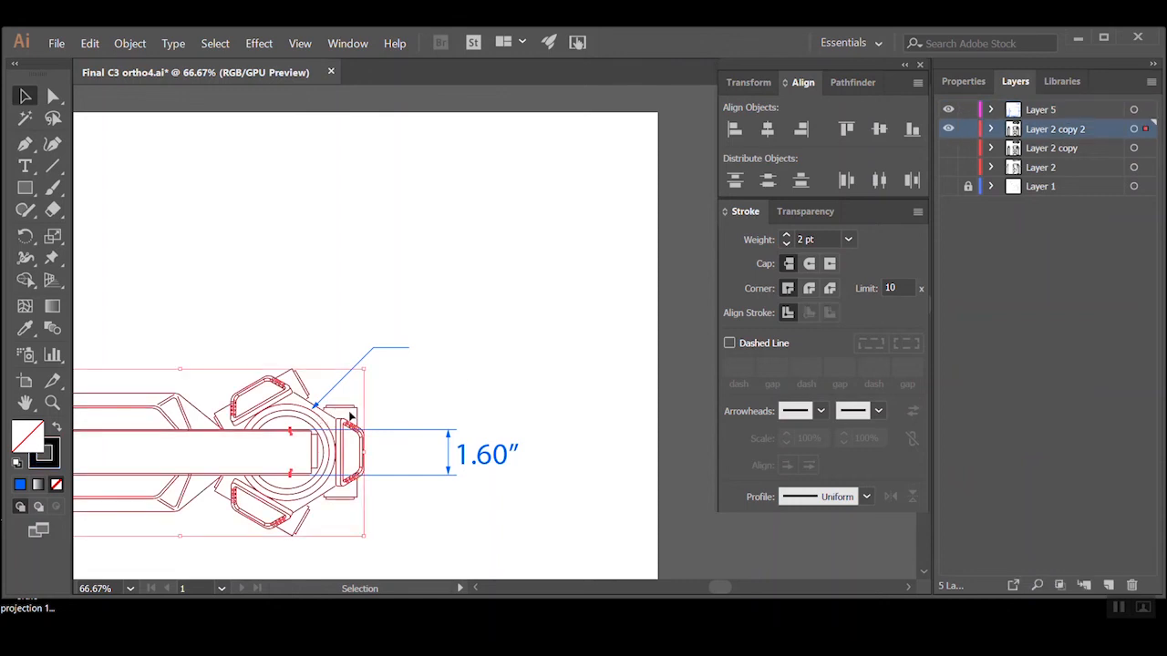
left_click(331, 412)
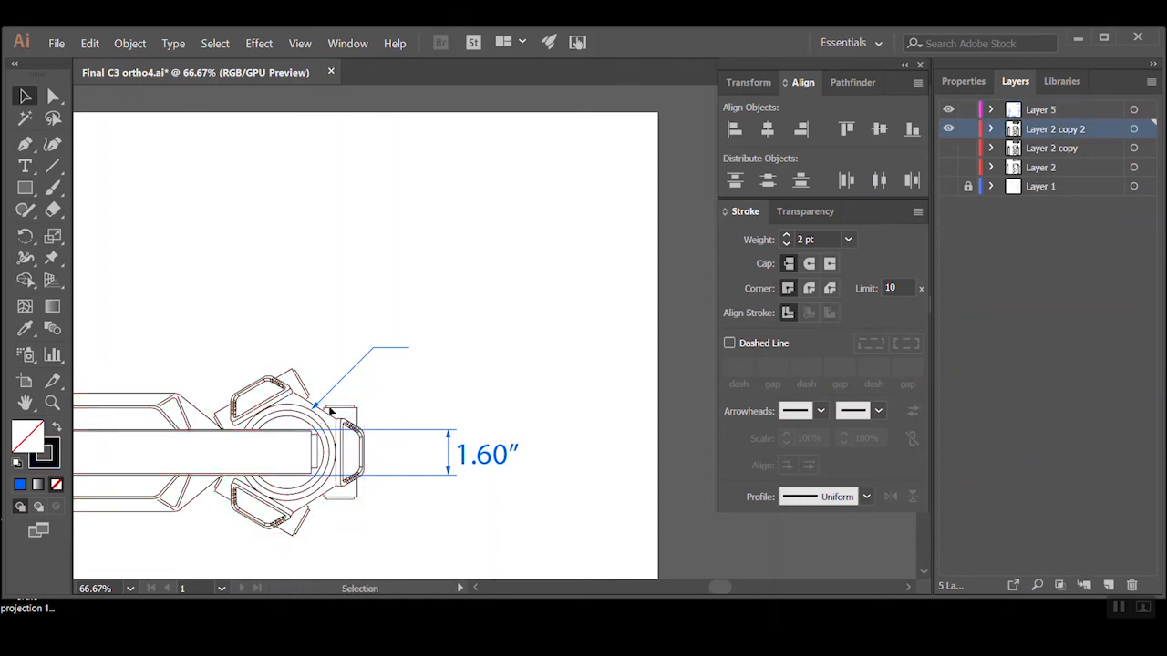
left_click(329, 409, "ctrl")
left_click(968, 129)
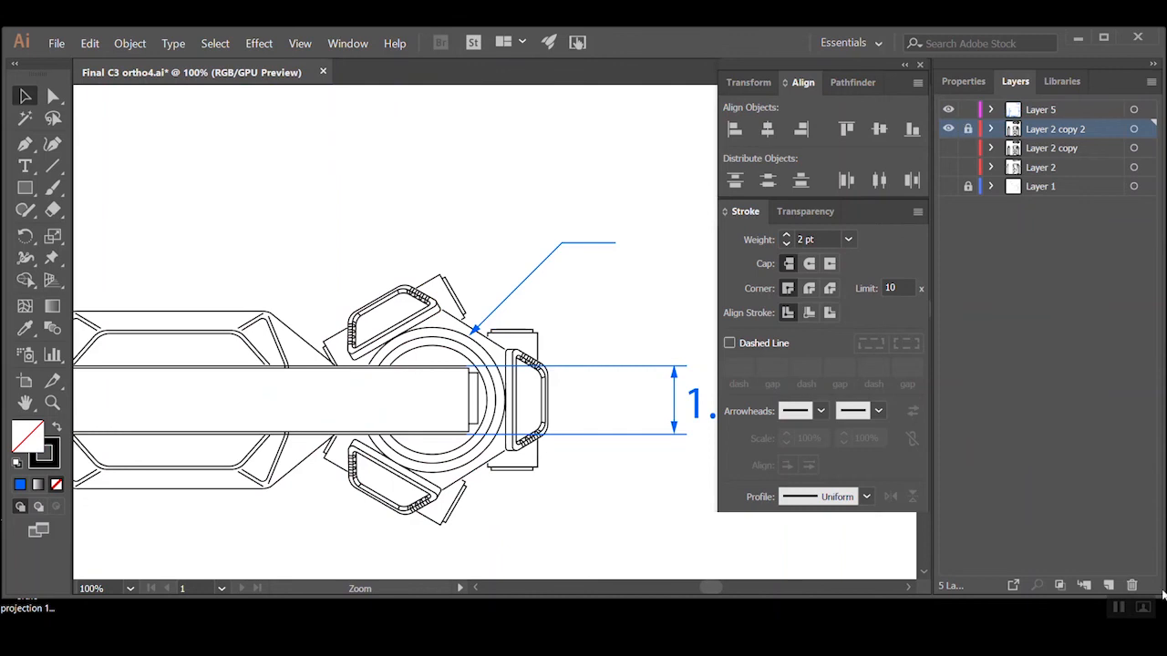
left_click(1107, 585)
Measure the diameter of the top view's outer ring with a temporary circle traced from its centre, and delete the circle
left_click(512, 359, "ctrl")
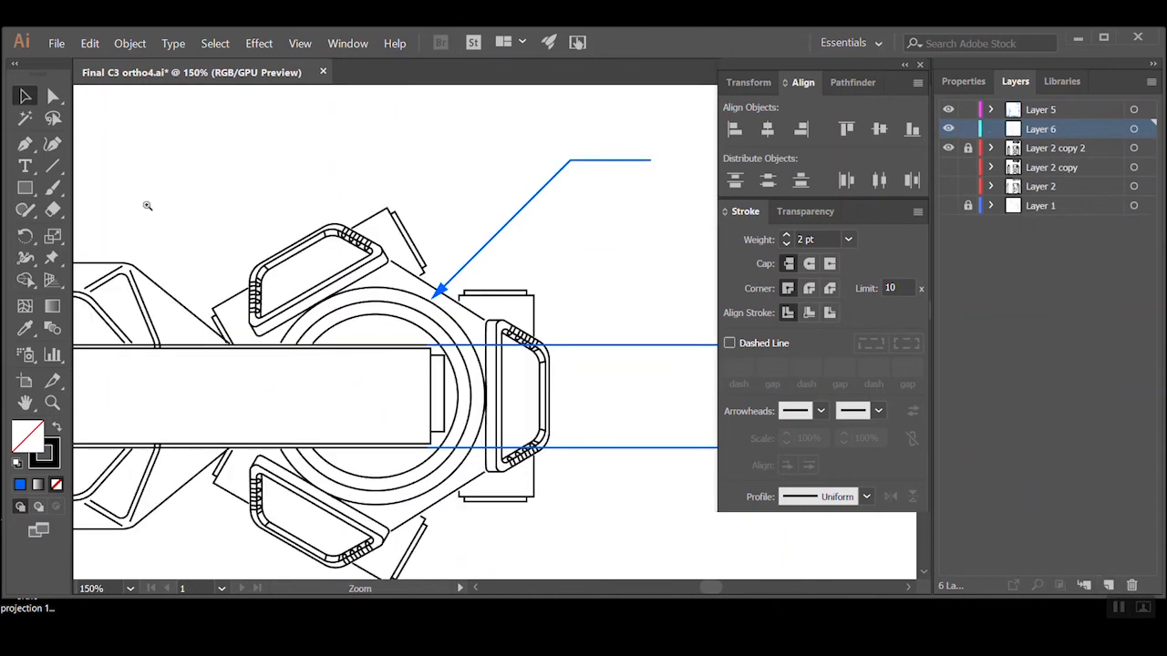
left_click_drag(24, 187, 84, 232)
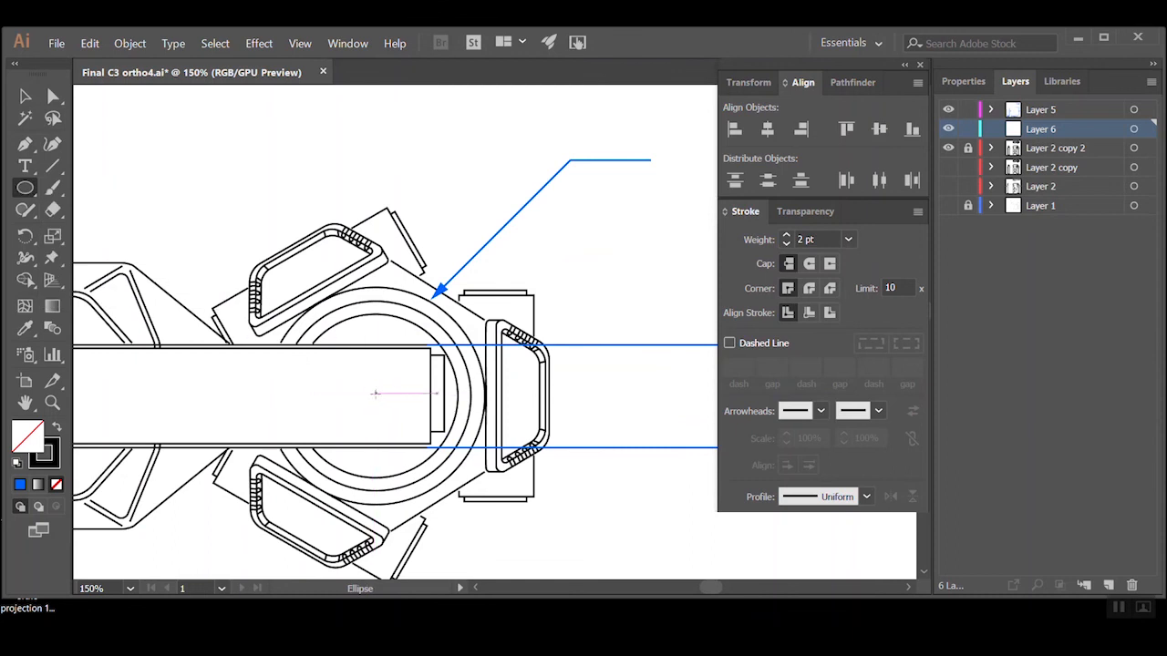
left_click_drag(376, 395, 426, 285)
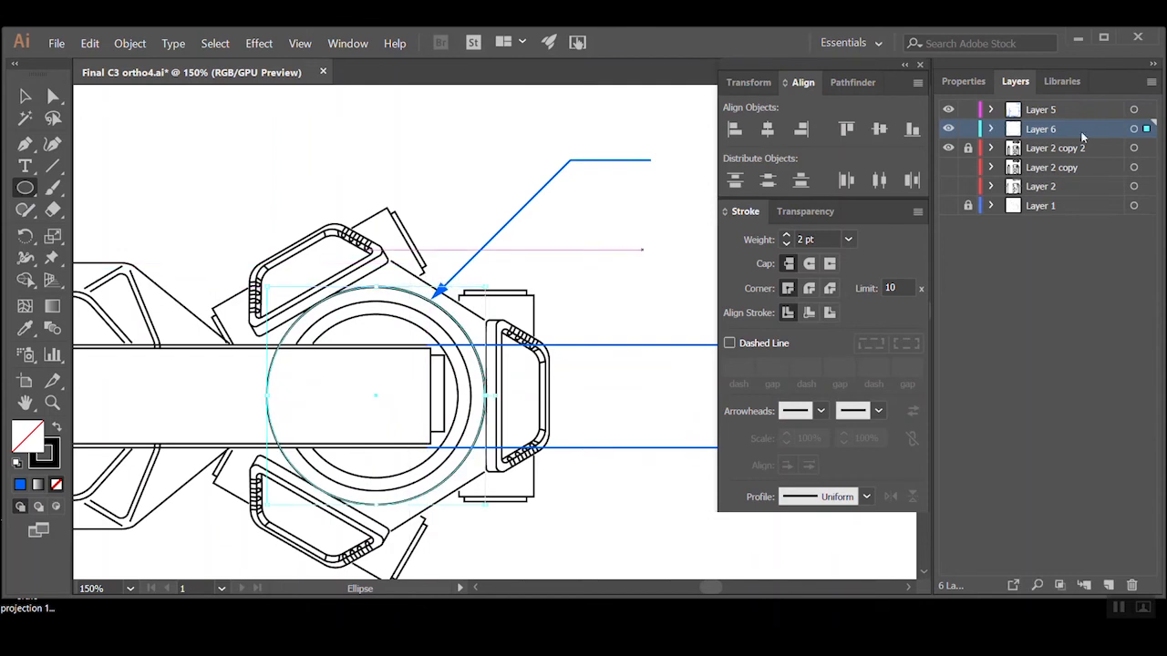
left_click(950, 84)
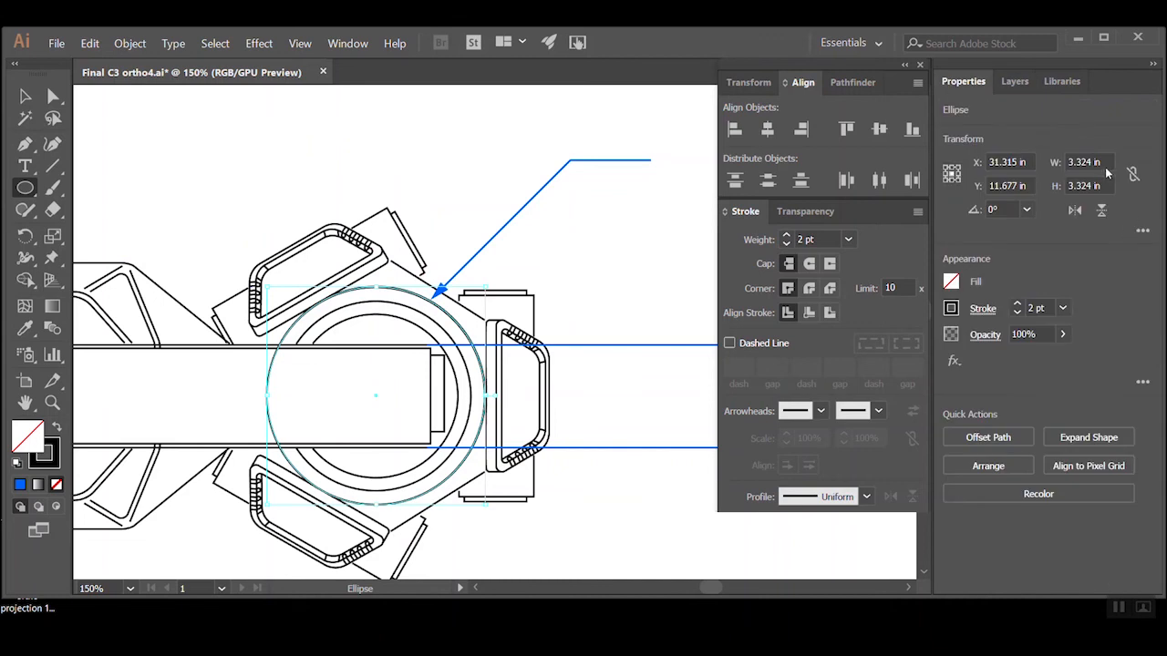
key("Delete")
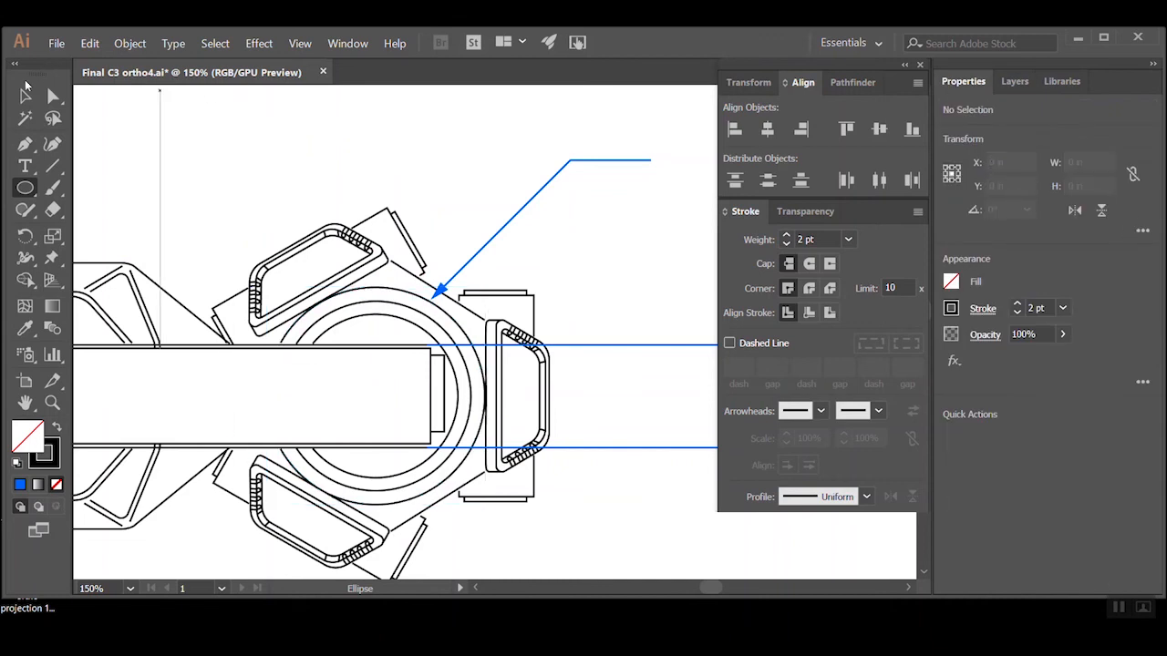
Place a copy of the 1.60" label at the free end of the top view's ring leader
left_click(26, 96)
left_click(572, 267, "ctrl+alt")
left_click_drag(571, 268, 483, 349)
left_click_drag(590, 513, 533, 350)
Change the copied label's text to D=3.30"
key("t")
left_click(467, 332)
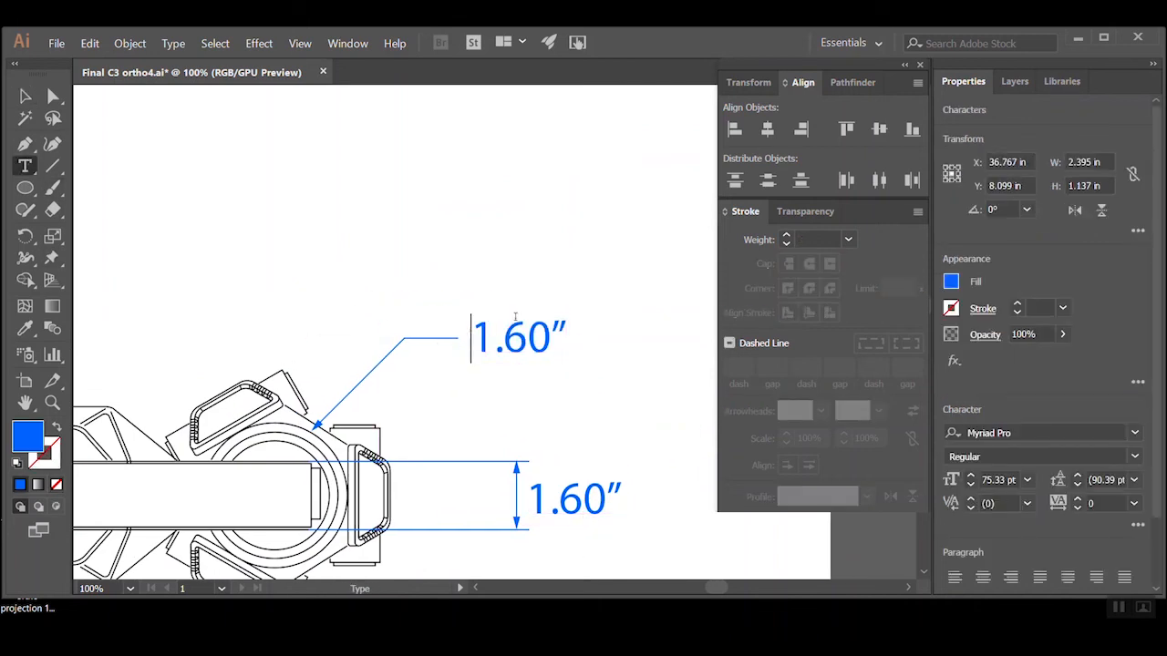
type("D")
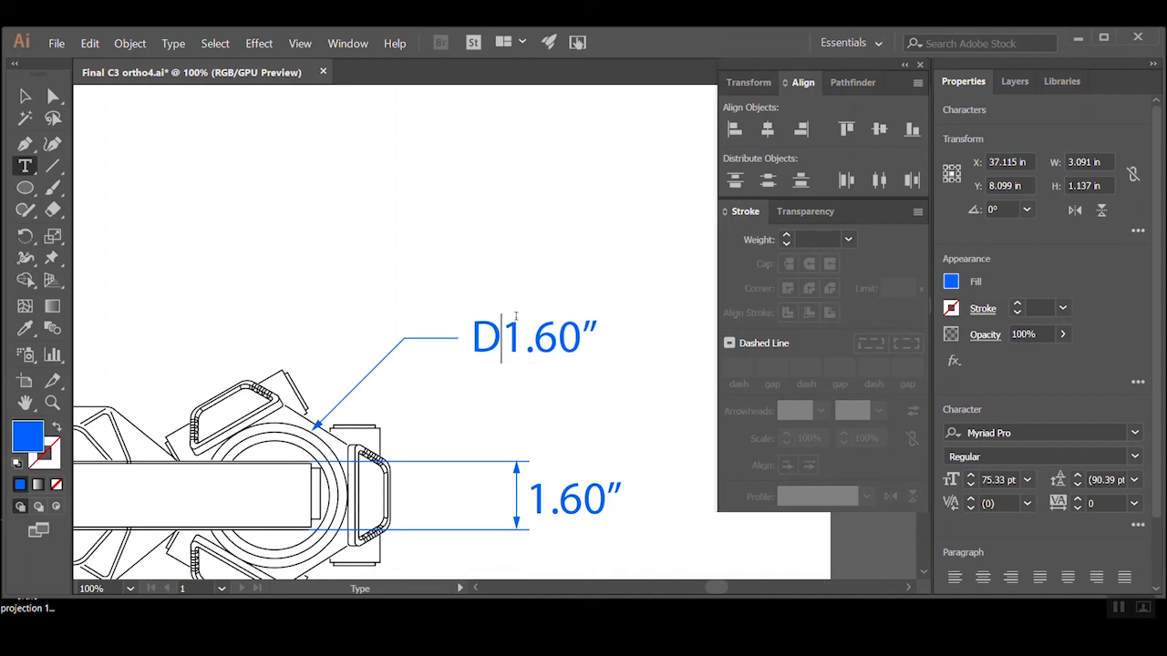
type("+")
key("BackSpace")
type("=")
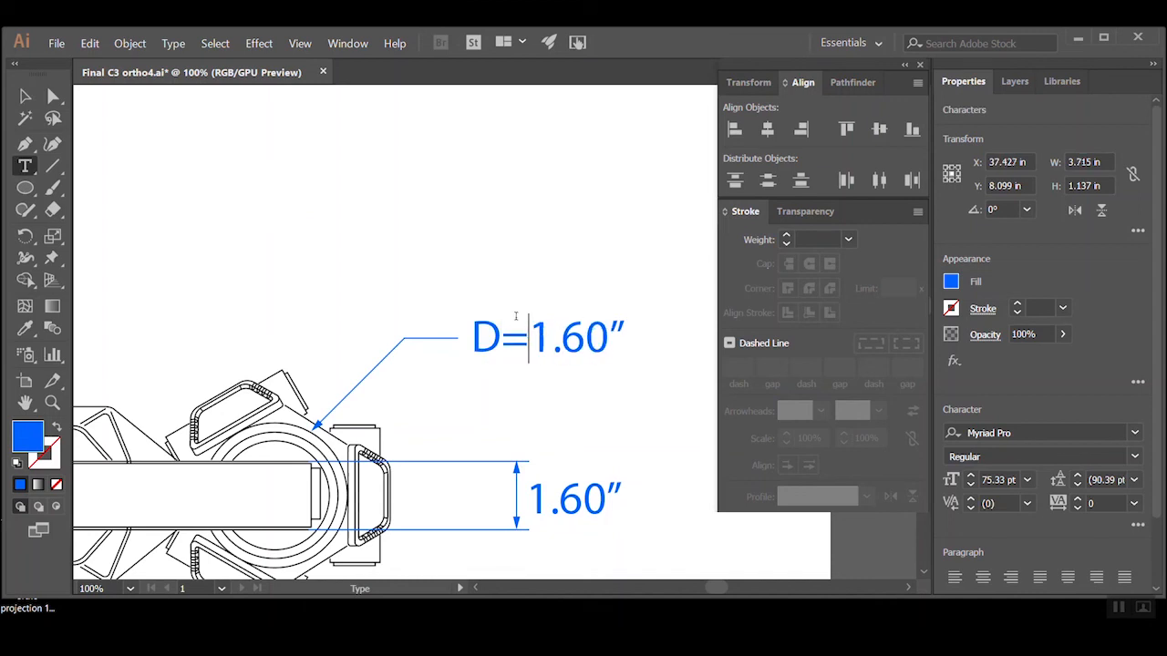
key("BackSpace")
type("3")
key("Right")
key("Right")
key("BackSpace")
type("3")
left_click(25, 96)
Save the dimensioned orthographic drawing under its existing file name
left_click(288, 181)
left_click(322, 200, "ctrl+alt")
left_click(322, 200, "ctrl+alt")
left_click(375, 320, "ctrl+alt")
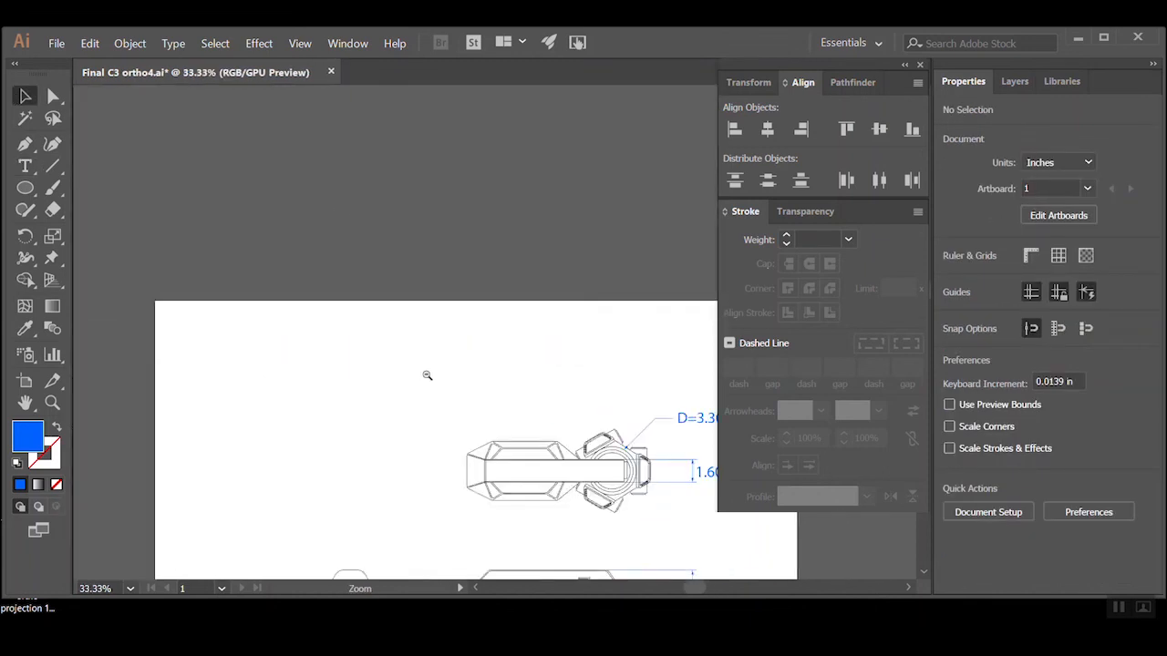
left_click(428, 377, "ctrl+alt")
left_click_drag(458, 403, 346, 330)
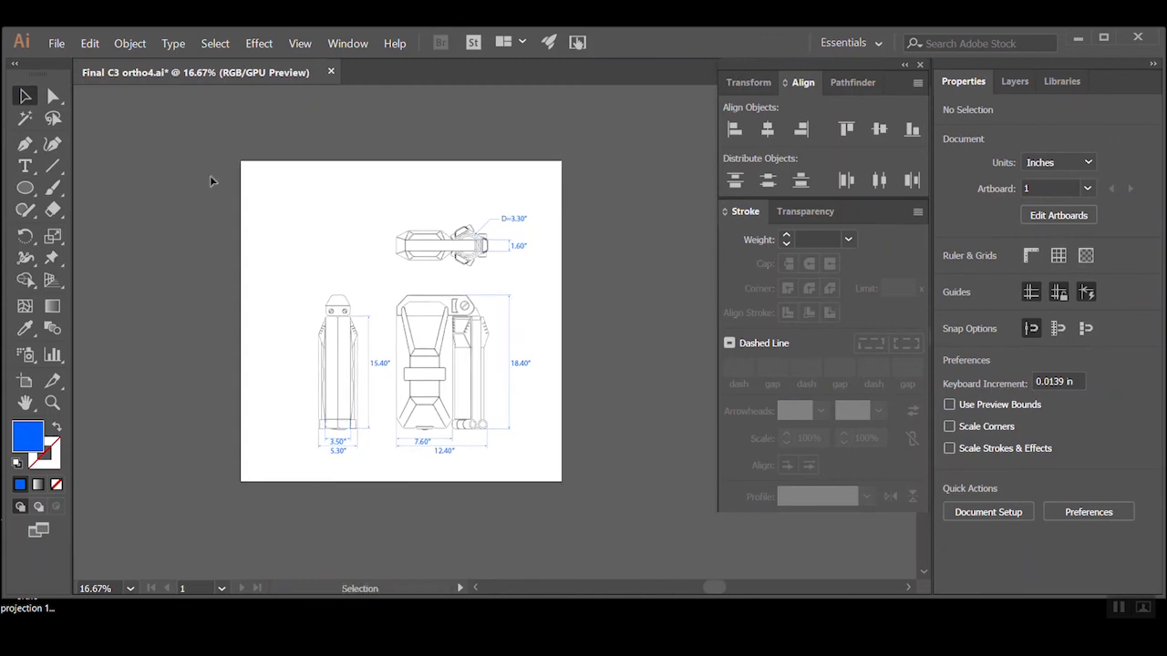
left_click(55, 43)
left_click(76, 150)
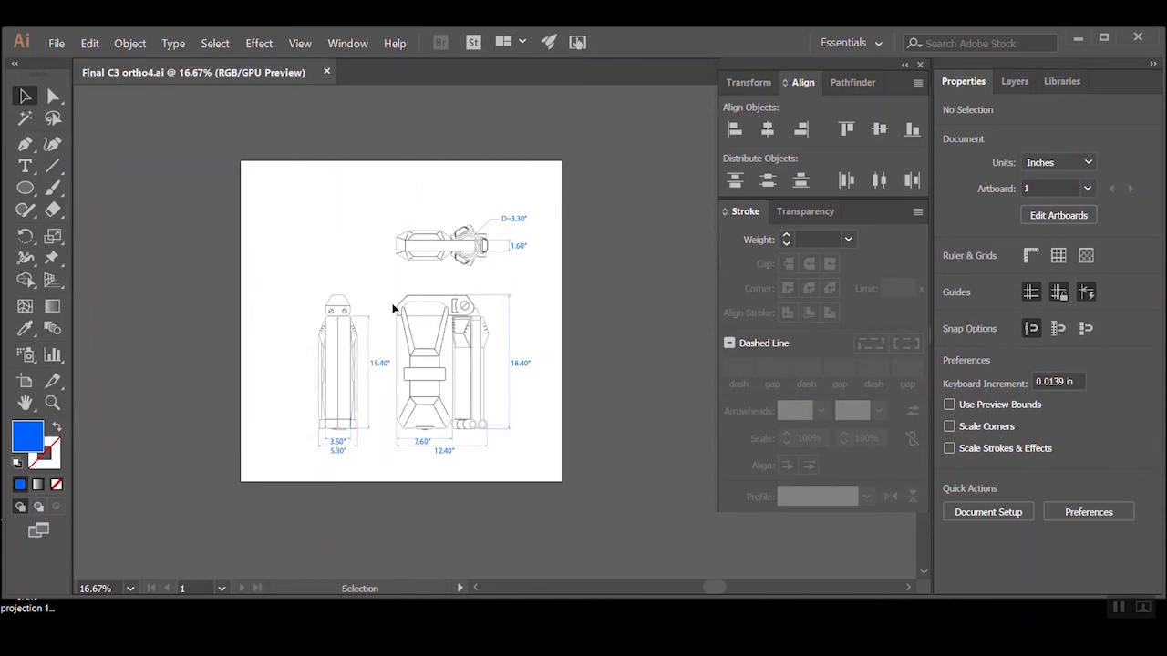
Delete the empty Layer 6 and unlock the Layer 2 copy 2 linework layer
left_click(1014, 81)
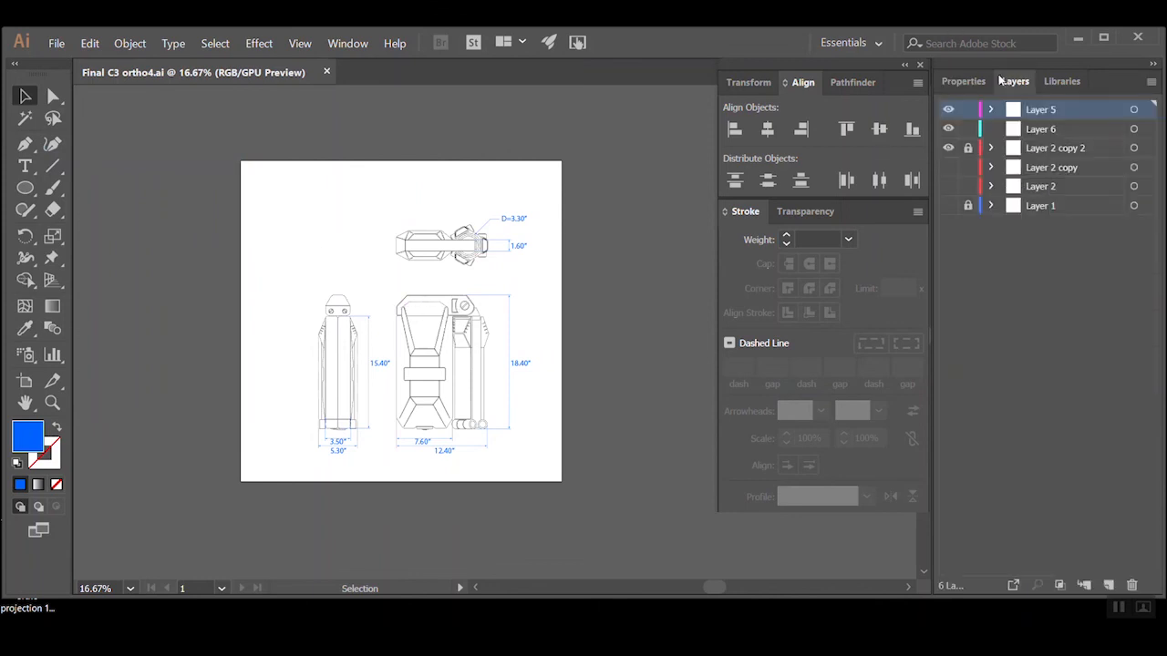
left_click(1057, 128)
left_click(1132, 585)
scroll(516, 303, "up", 2)
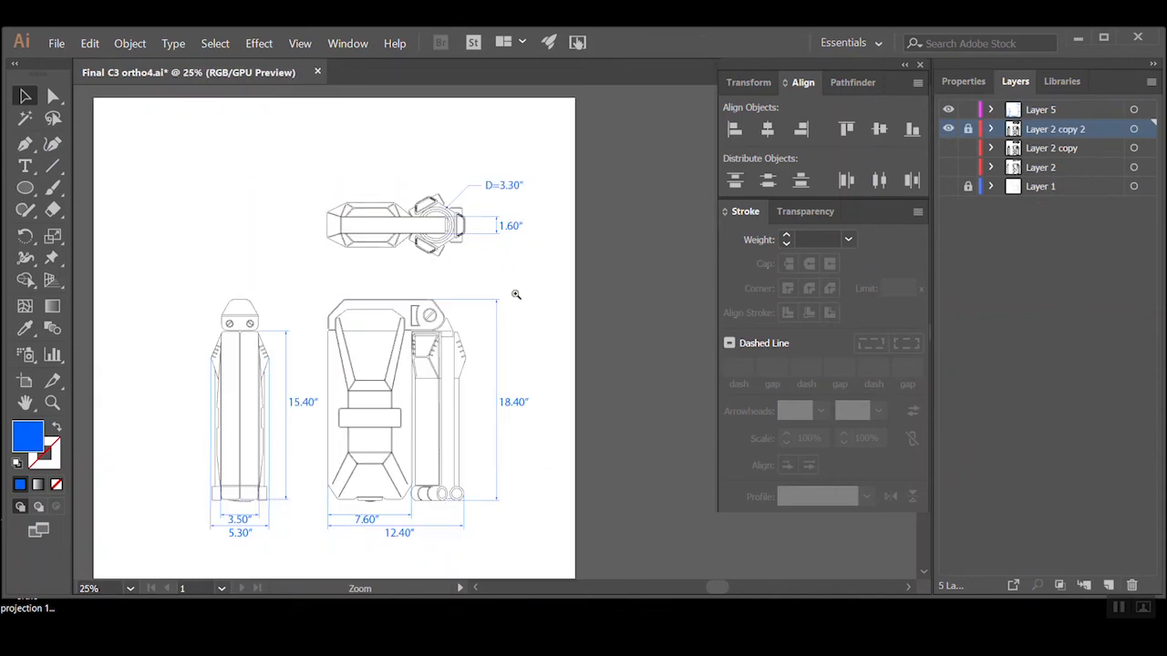
left_click(968, 130)
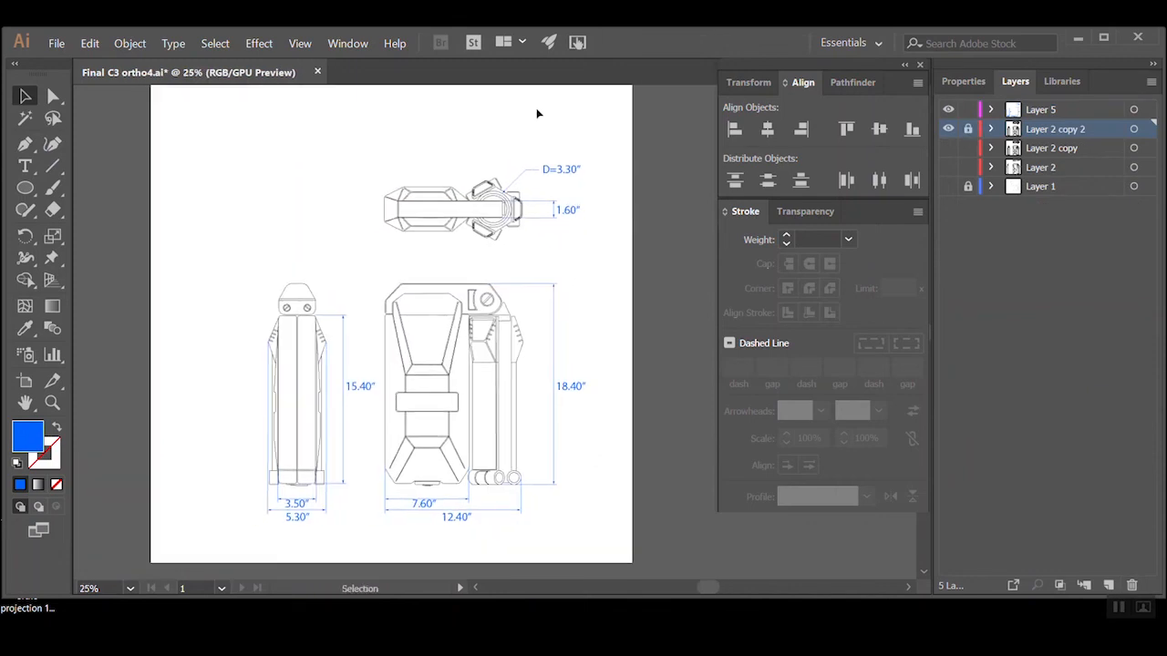
Hide the Layer 5 dimensions and export the linework as a JPEG named Final C3 ortho5 at Screen (72 ppi) resolution
left_click(948, 110)
left_click(55, 43)
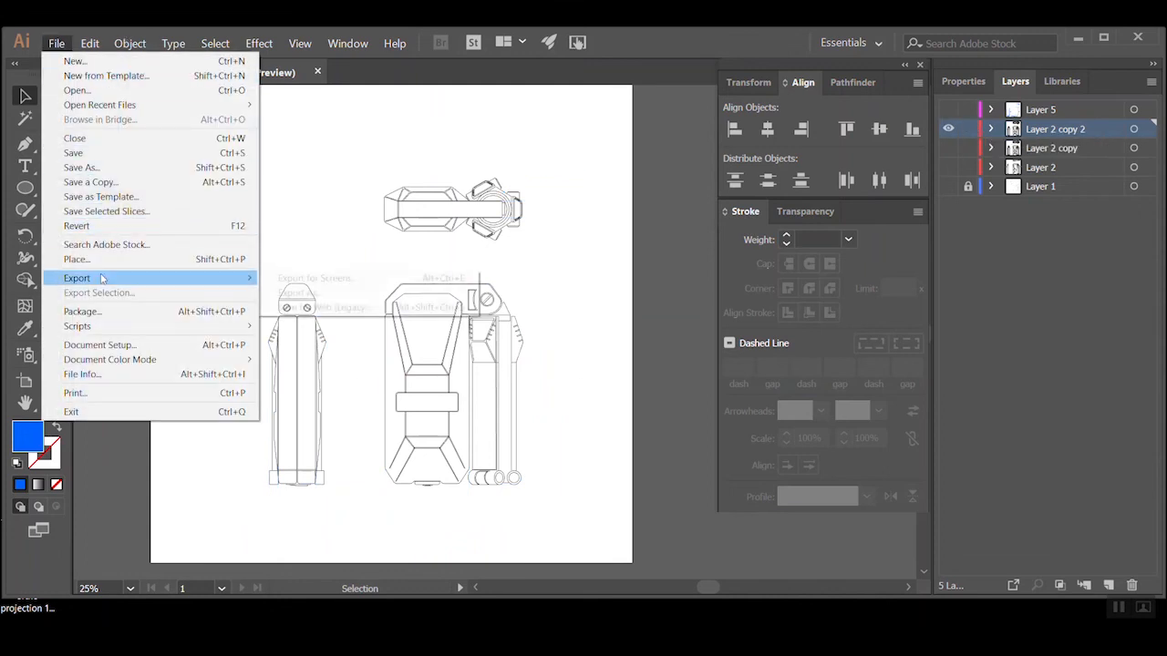
left_click(284, 290)
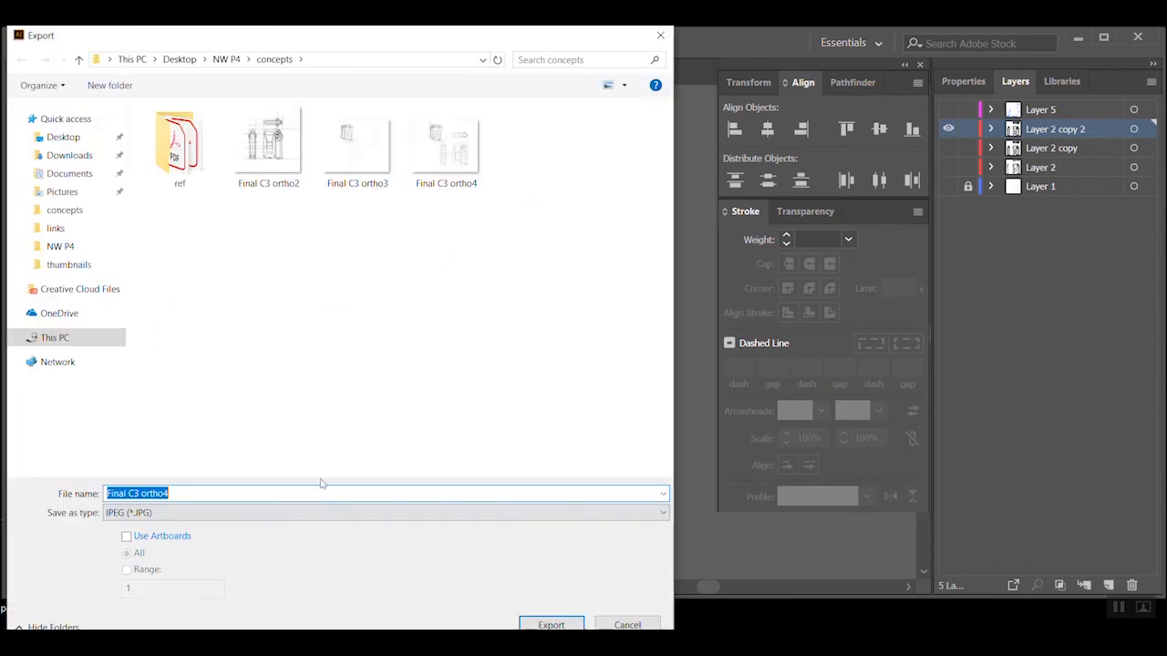
left_click(176, 493)
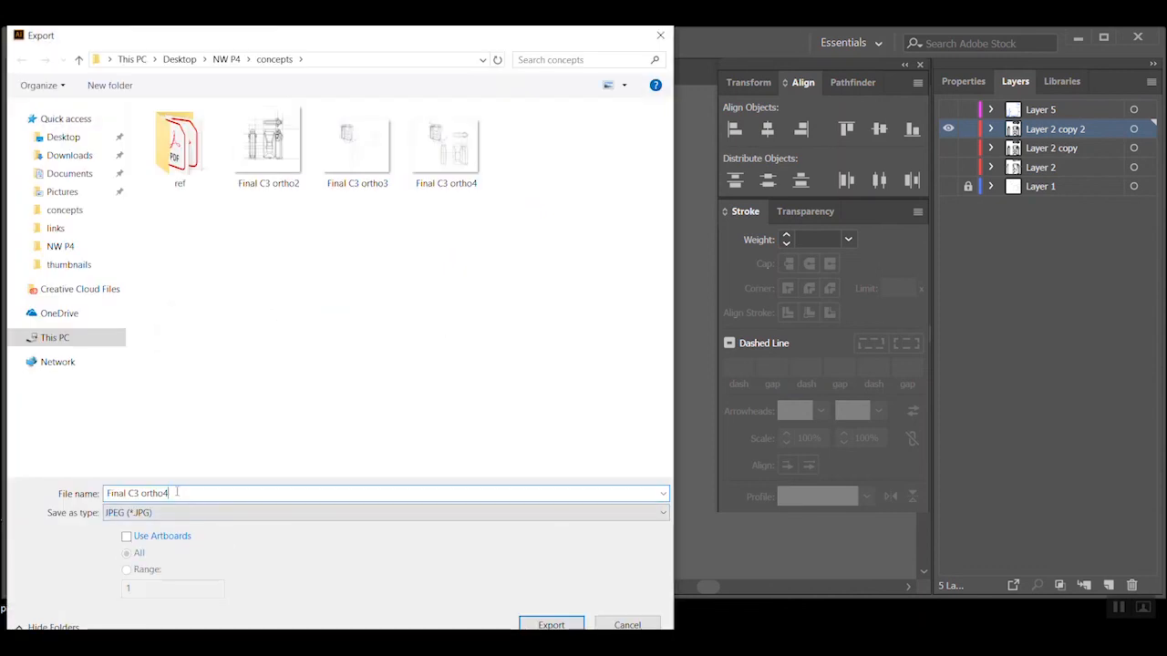
key("BackSpace")
type("5")
left_click(552, 624)
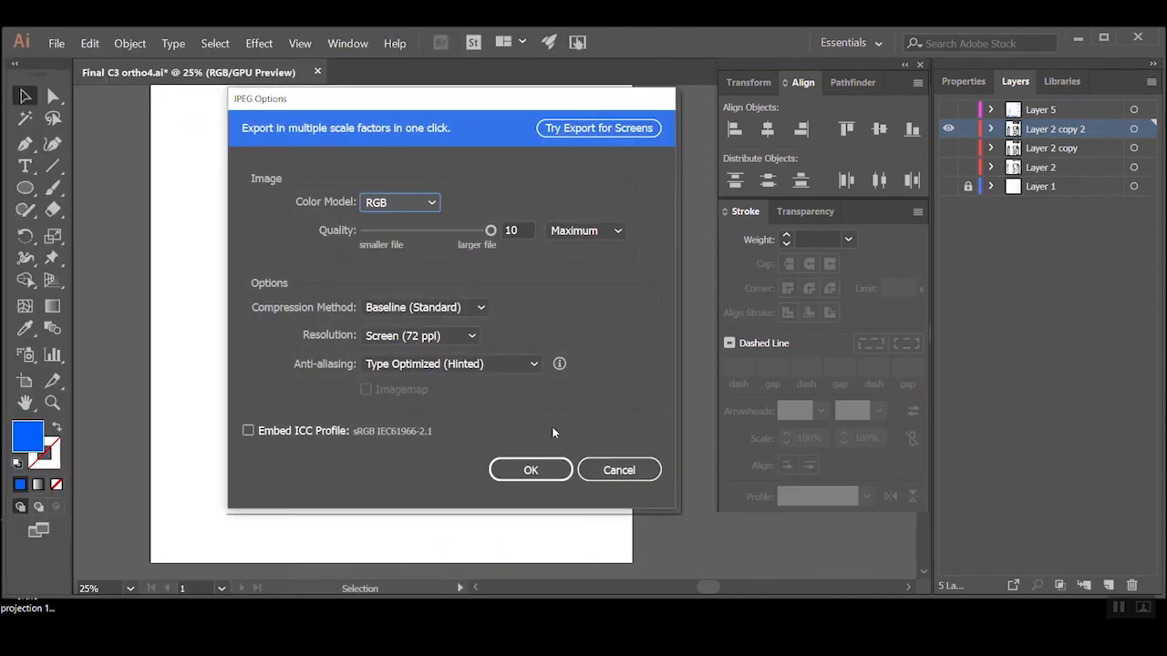
left_click(471, 338)
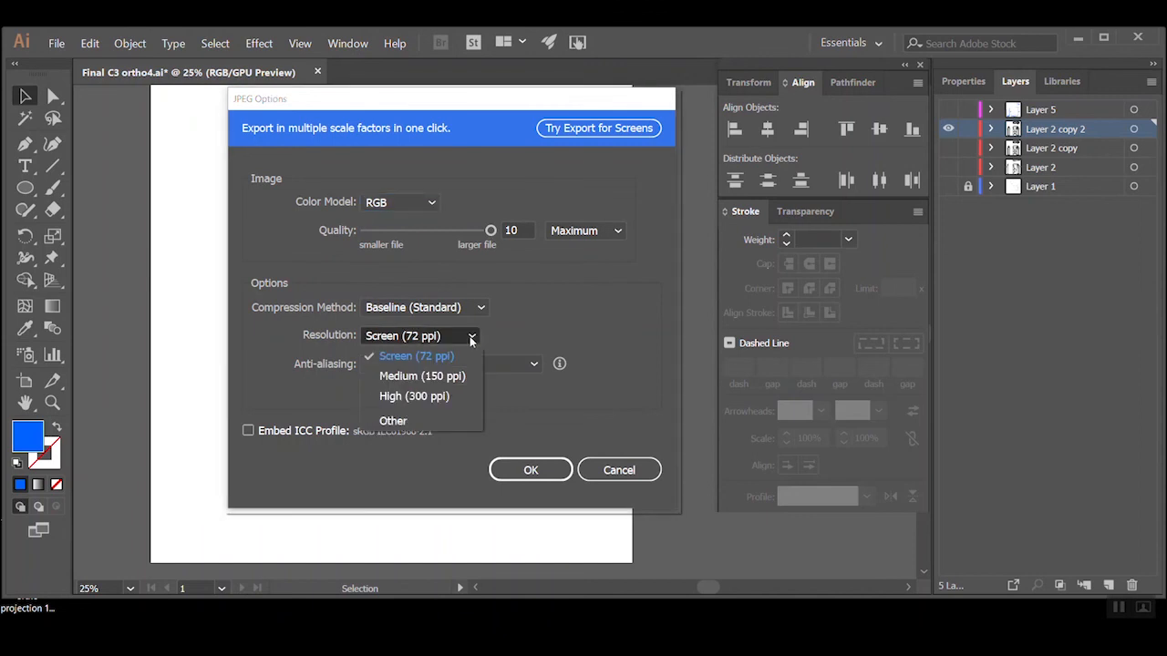
left_click(471, 338)
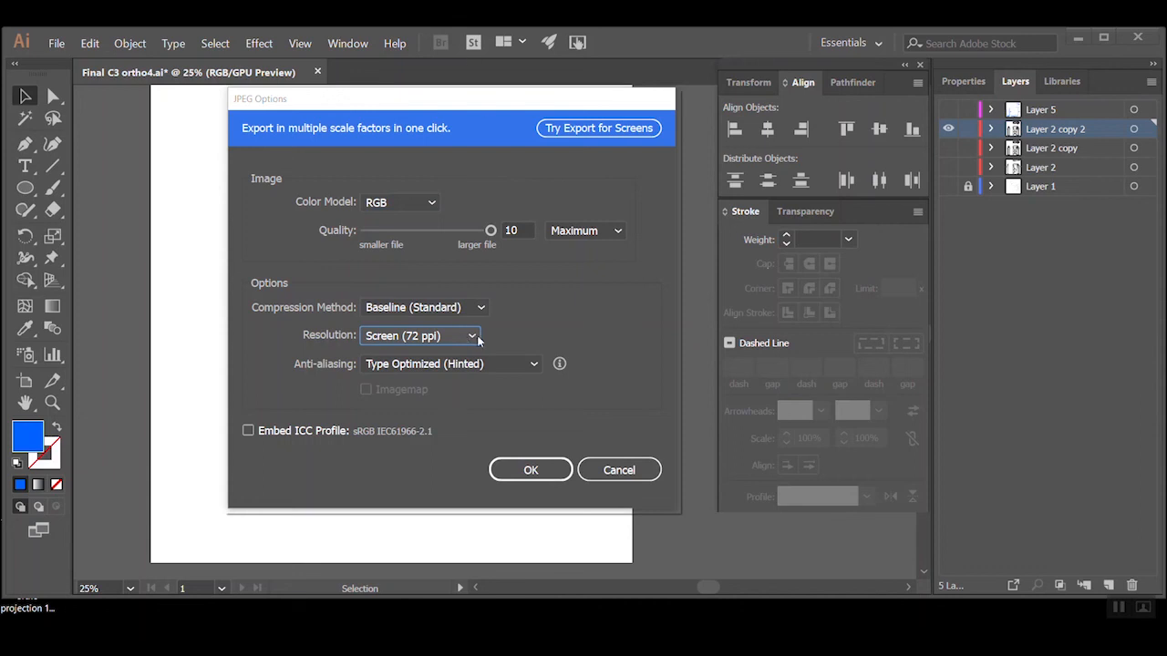
left_click(510, 474)
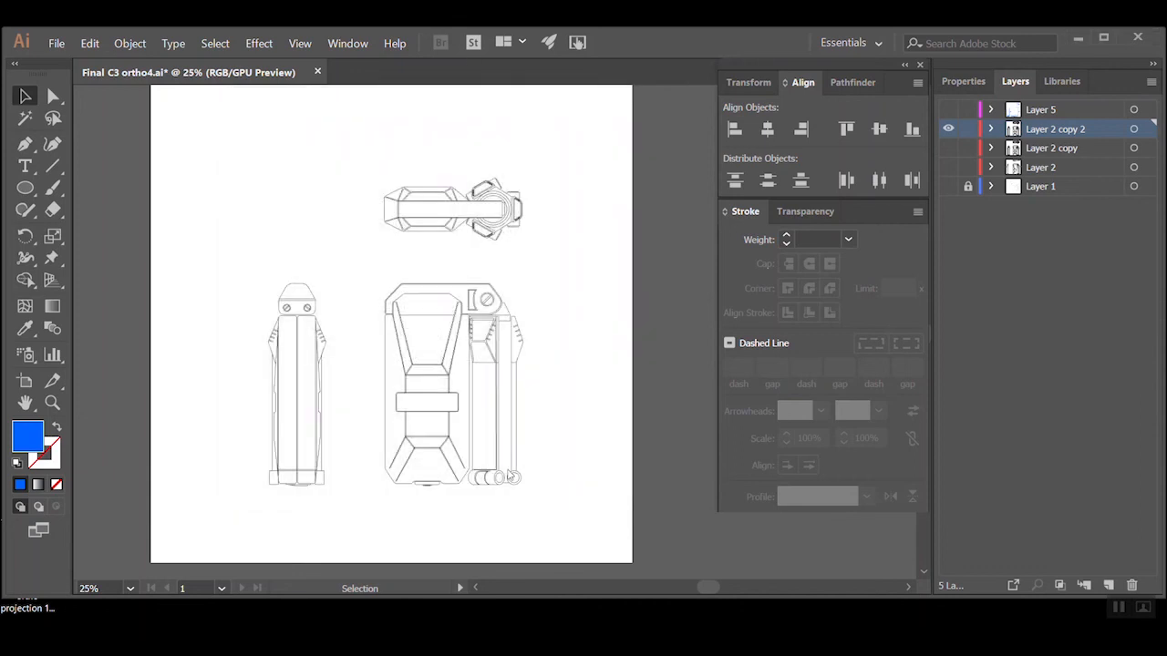
Show only the Layer 5 dimensions and export them as a JPEG named Final C3 ortho5dim at Screen (72 ppi) resolution
left_click(946, 132)
left_click(948, 110)
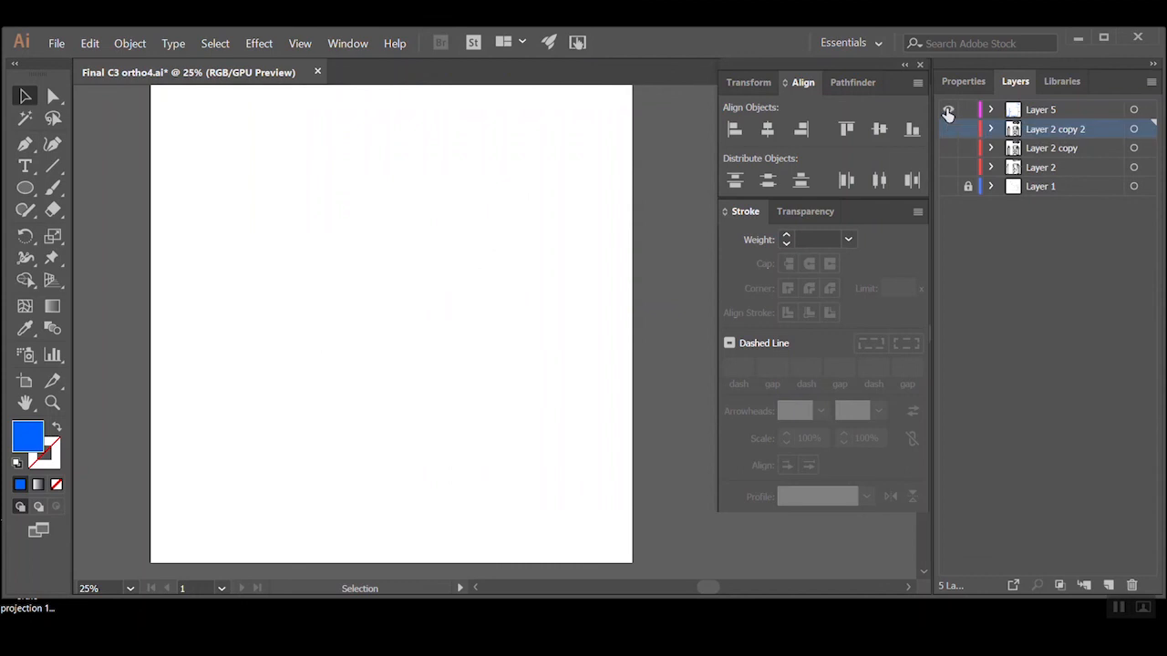
left_click(57, 43)
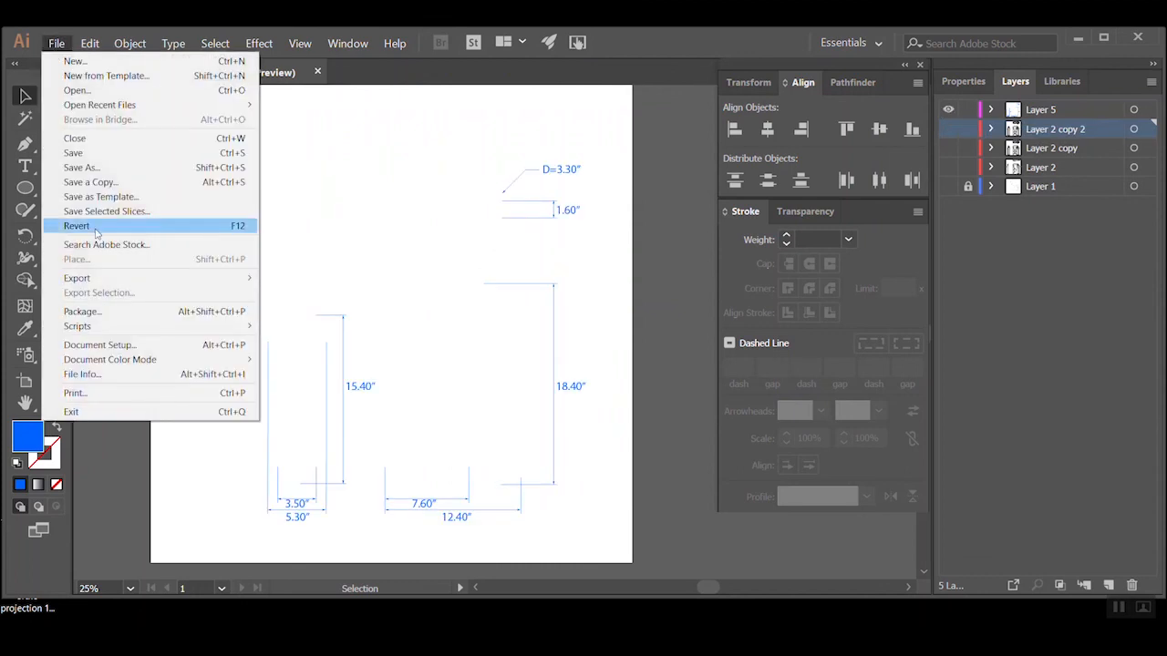
mouse_move(100, 278)
left_click(338, 292)
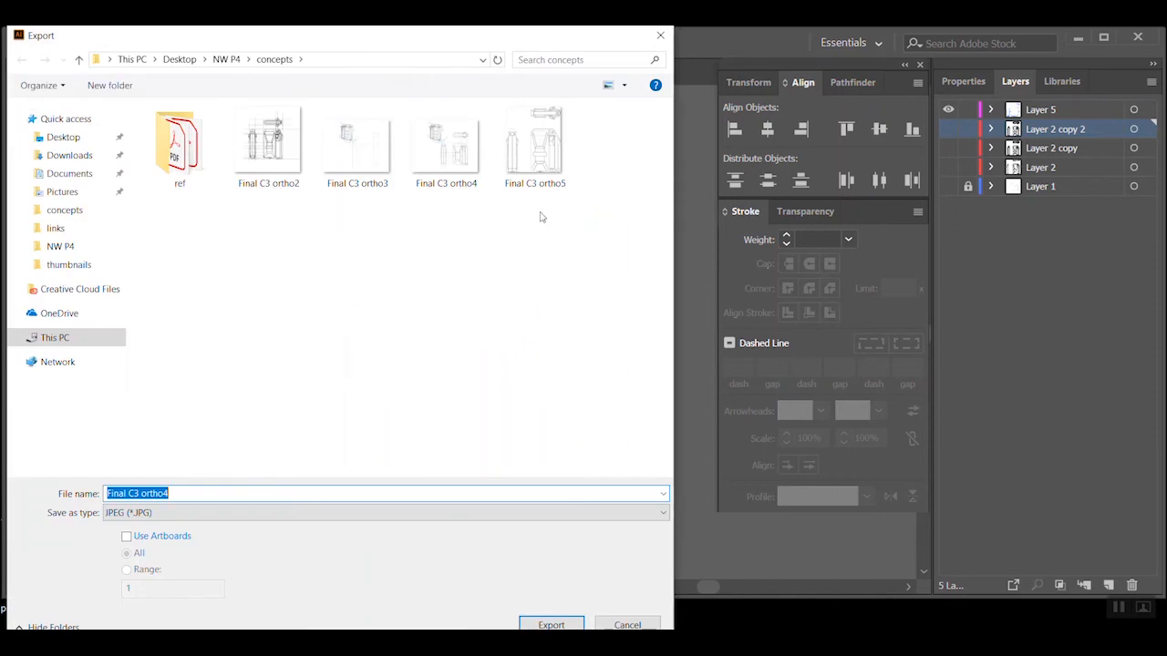
left_click(542, 182)
left_click(179, 492)
left_click(174, 493)
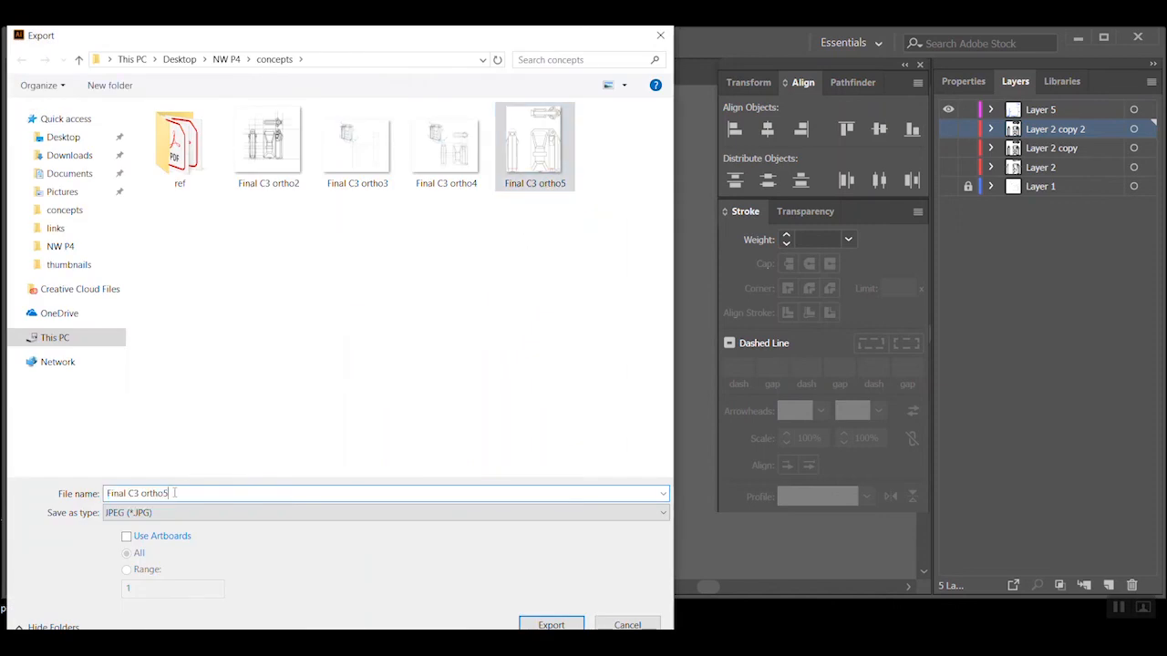
type("dims")
left_click(550, 625)
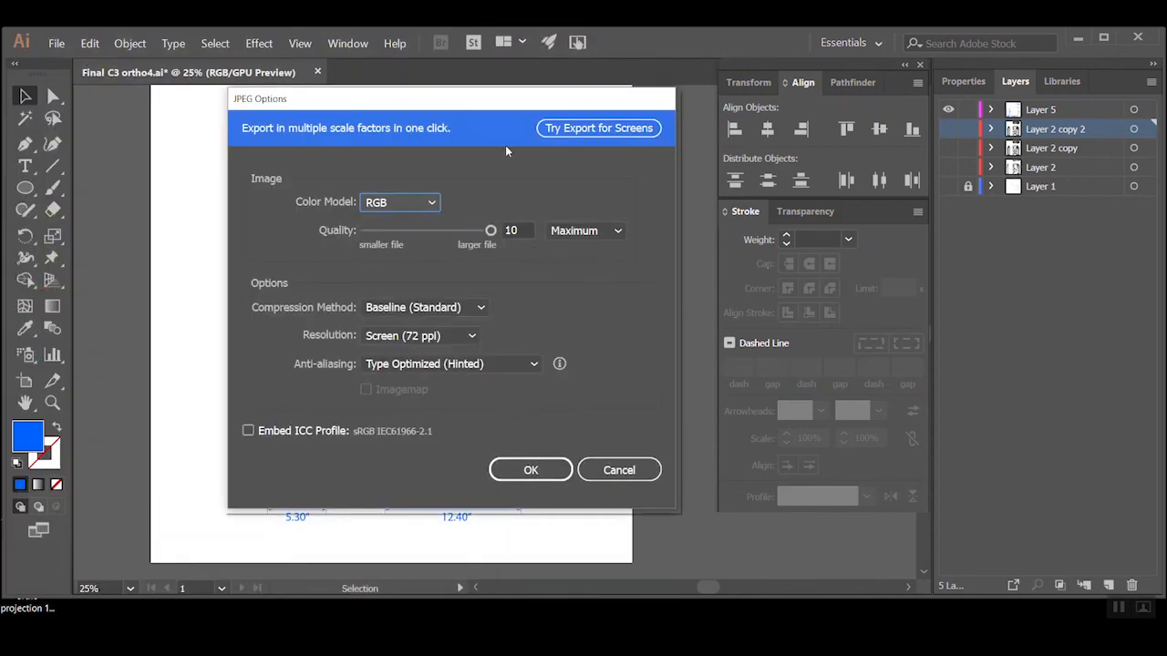
left_click(532, 471)
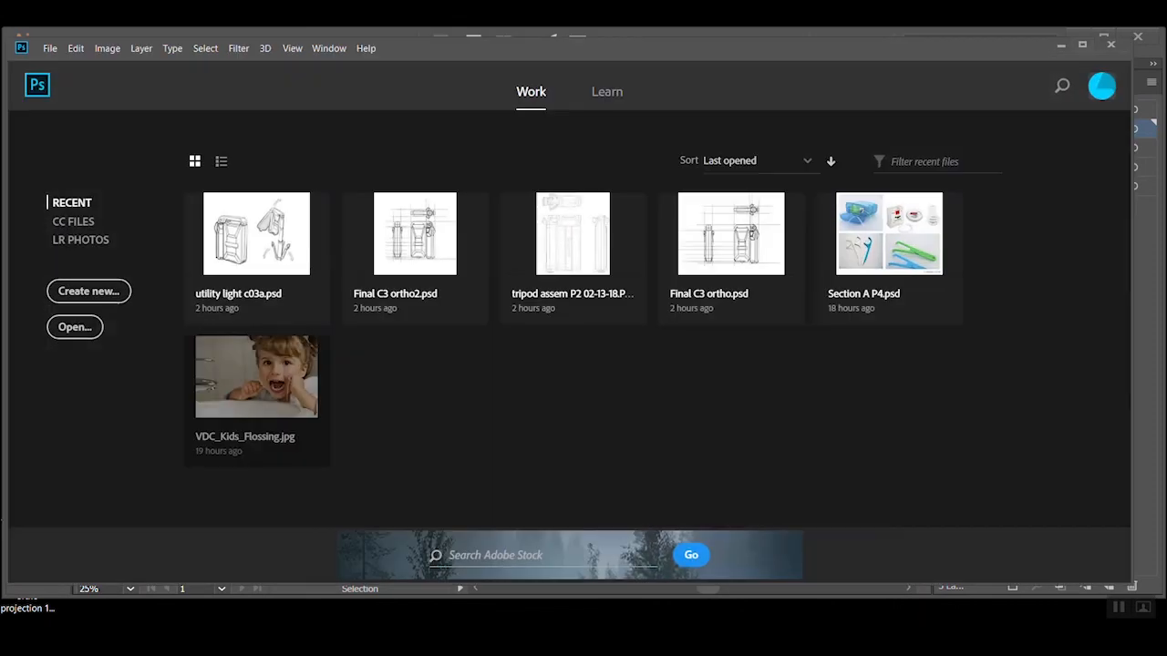
Open the exported Final C3 ortho5 and Final C3 ortho5dims JPEGs together from the concepts folder
left_click(49, 48)
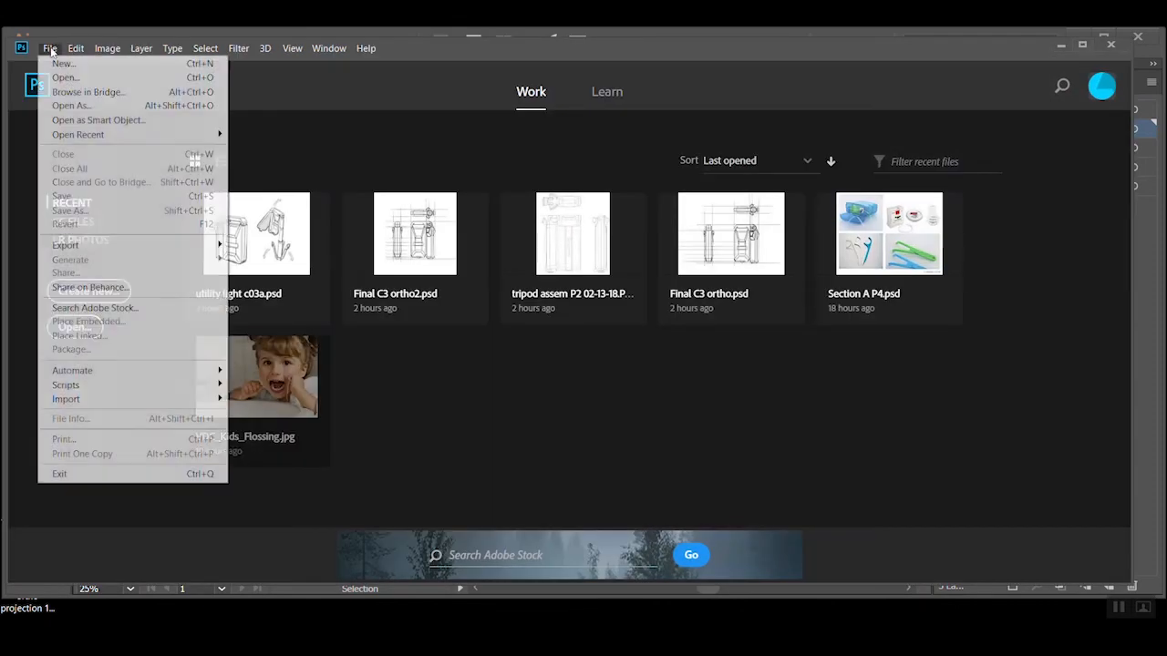
left_click(60, 80)
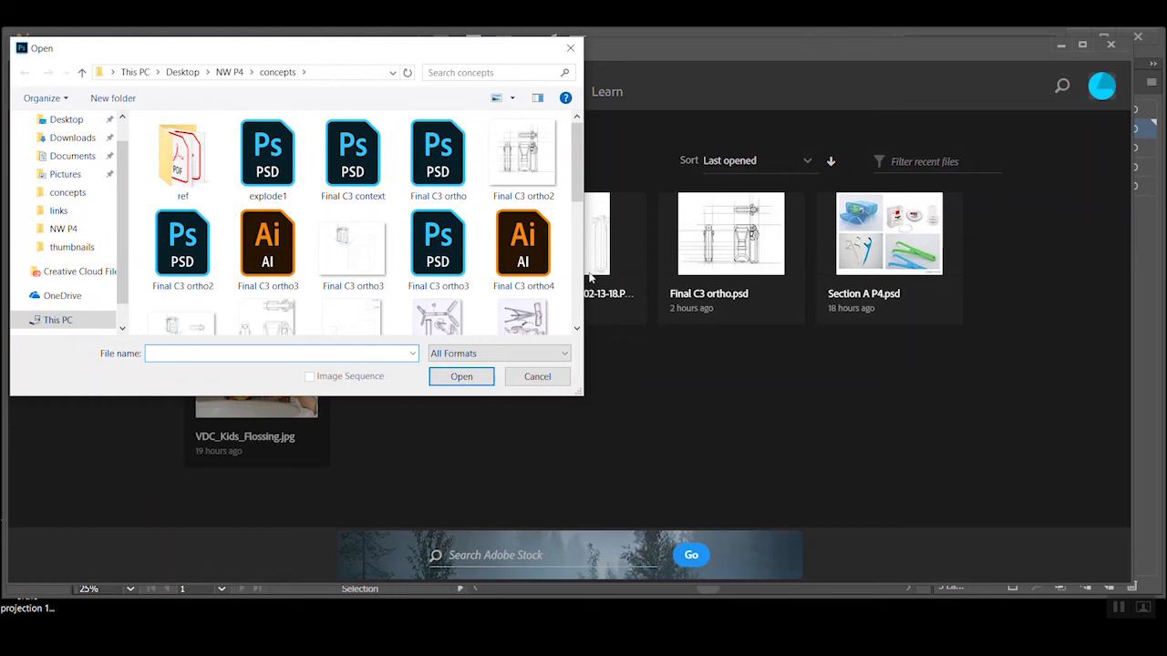
left_click_drag(427, 41, 549, 64)
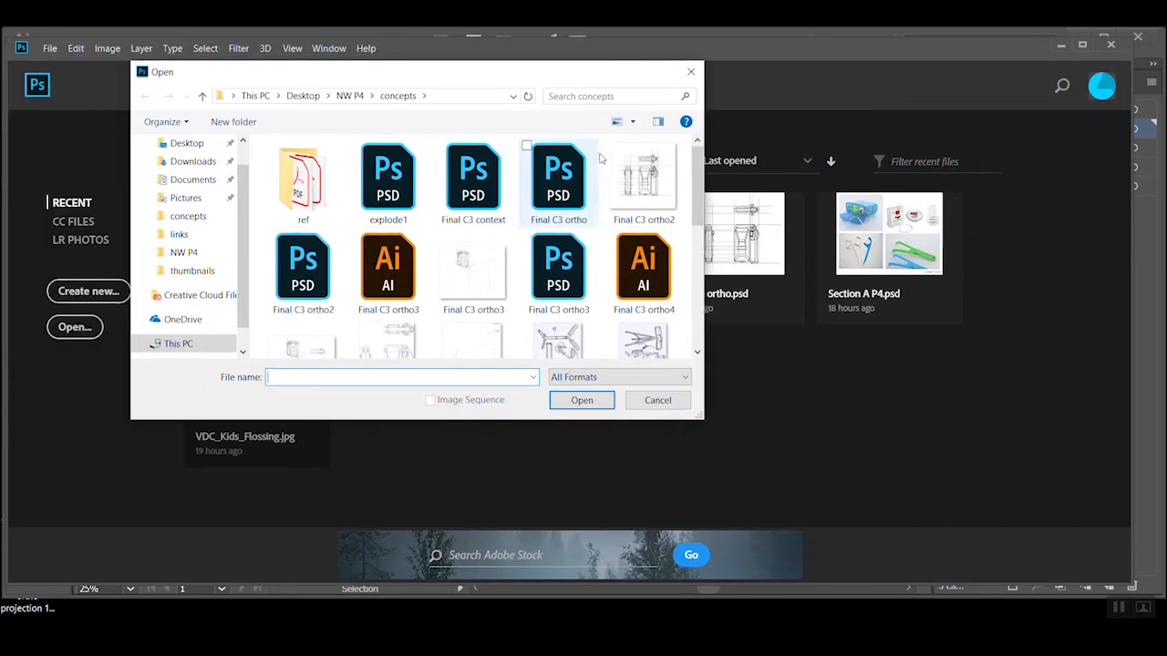
scroll(527, 219, "down", 3)
left_click(488, 219)
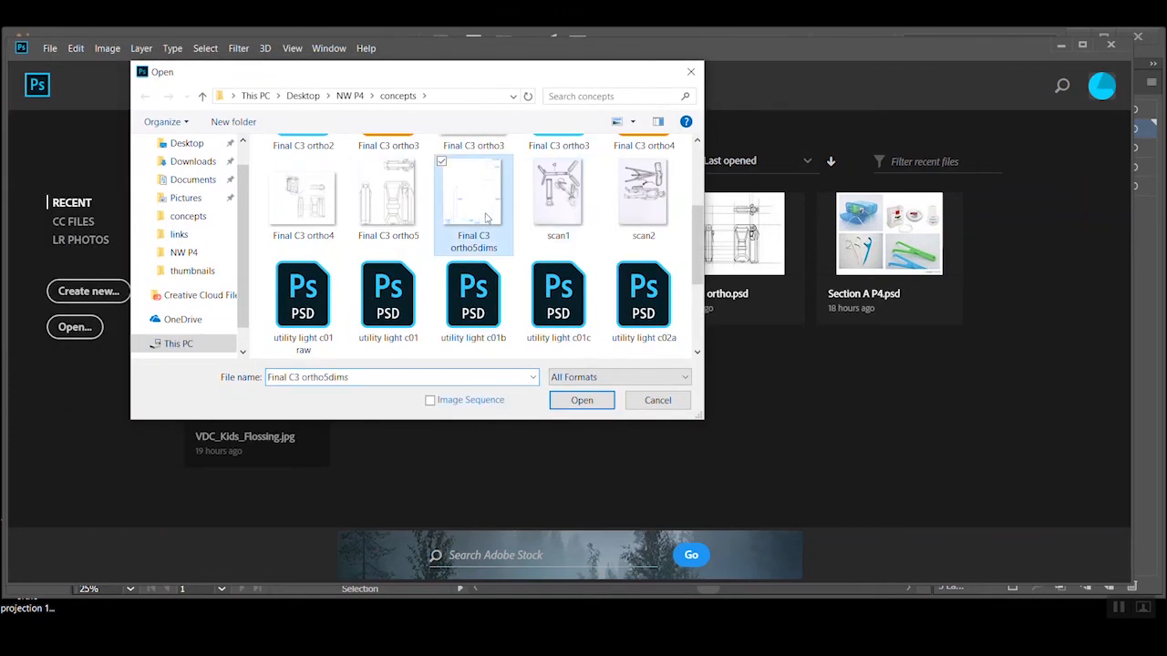
left_click(407, 225, "ctrl")
left_click(582, 400)
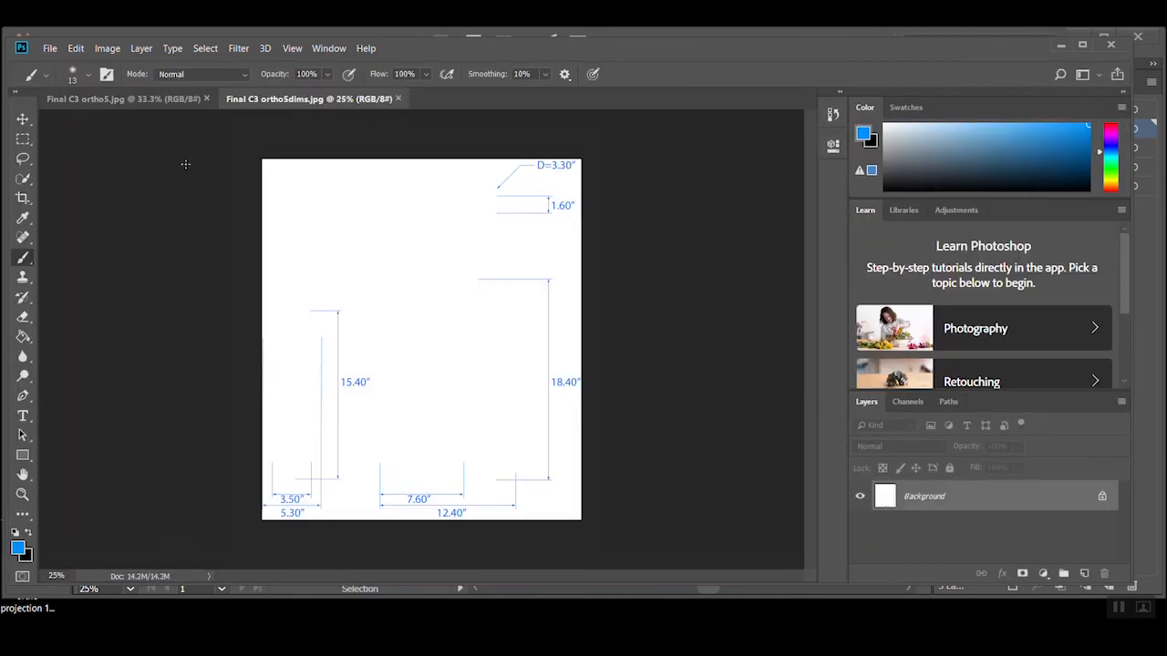
Create a new document 11 inches wide and 8.5 inches high at 200 pixels/inch with a white background
left_click(50, 47)
left_click(55, 64)
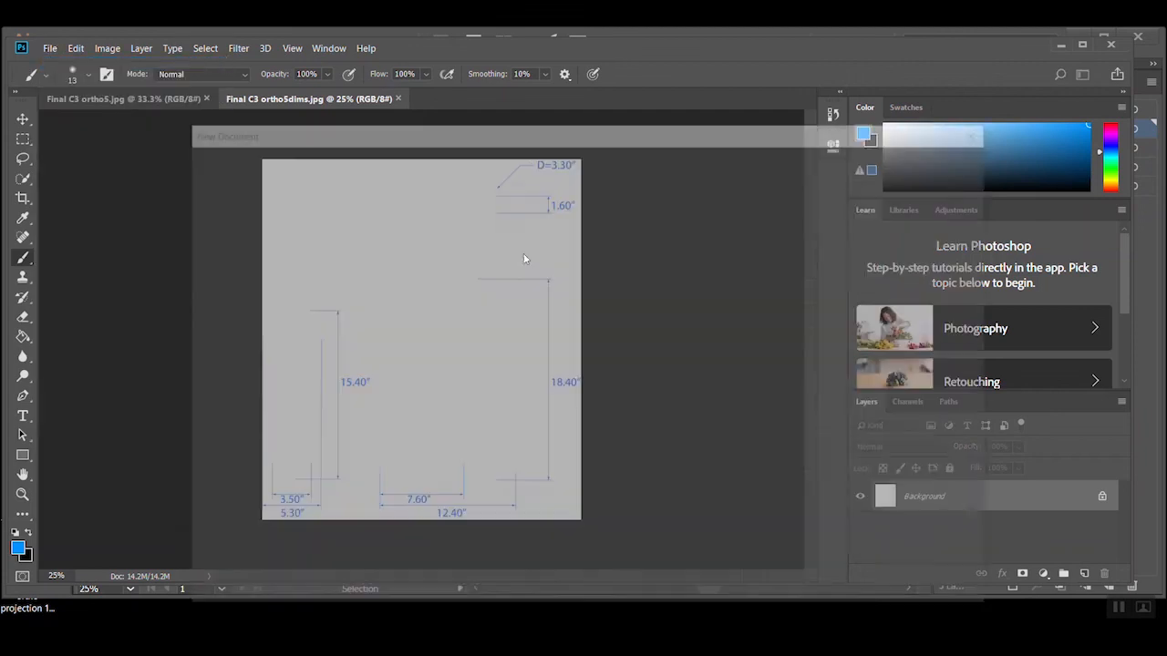
left_click(893, 270)
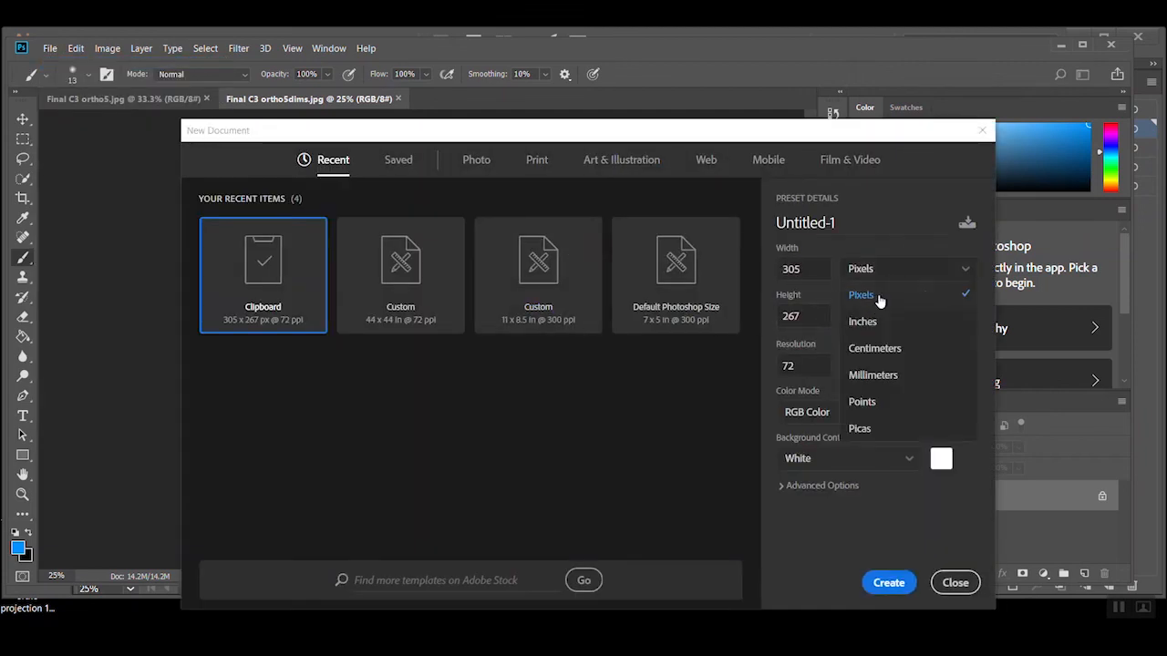
left_click(861, 321)
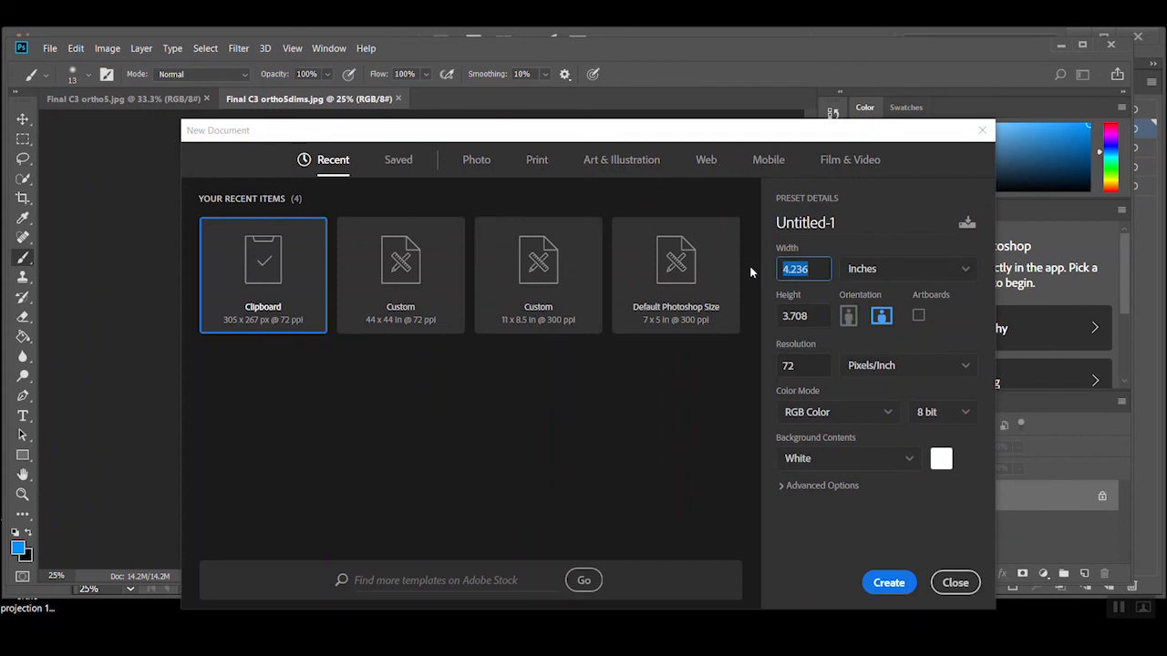
type("11")
key("Tab")
type("8.5")
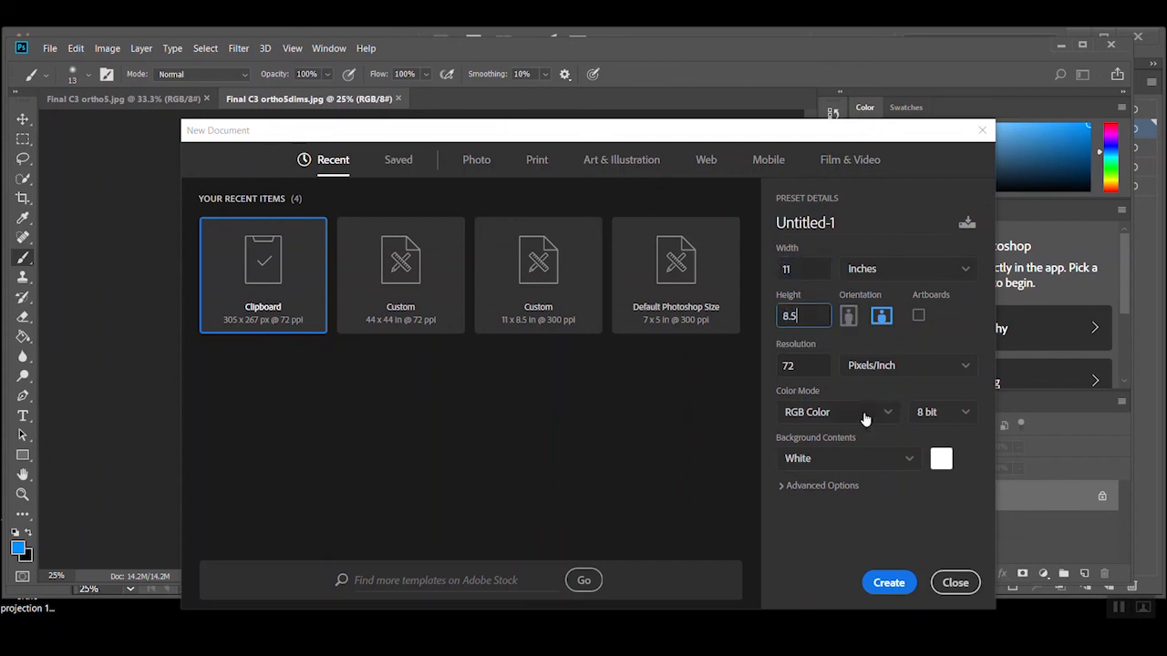
key("Tab")
type("200")
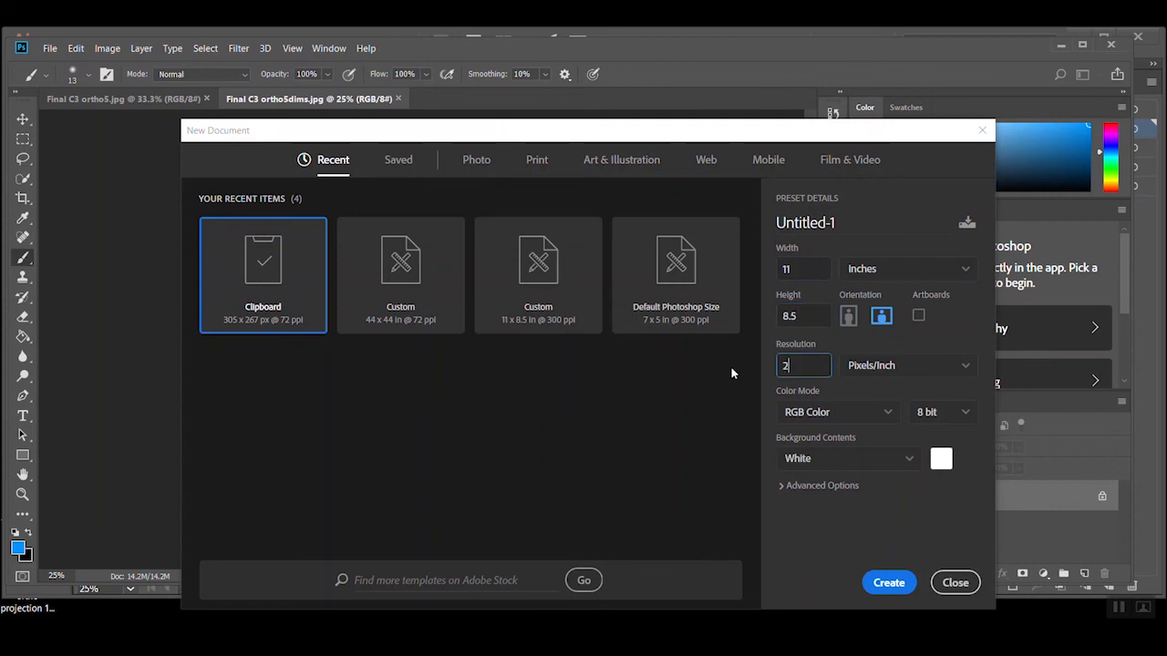
left_click(888, 583)
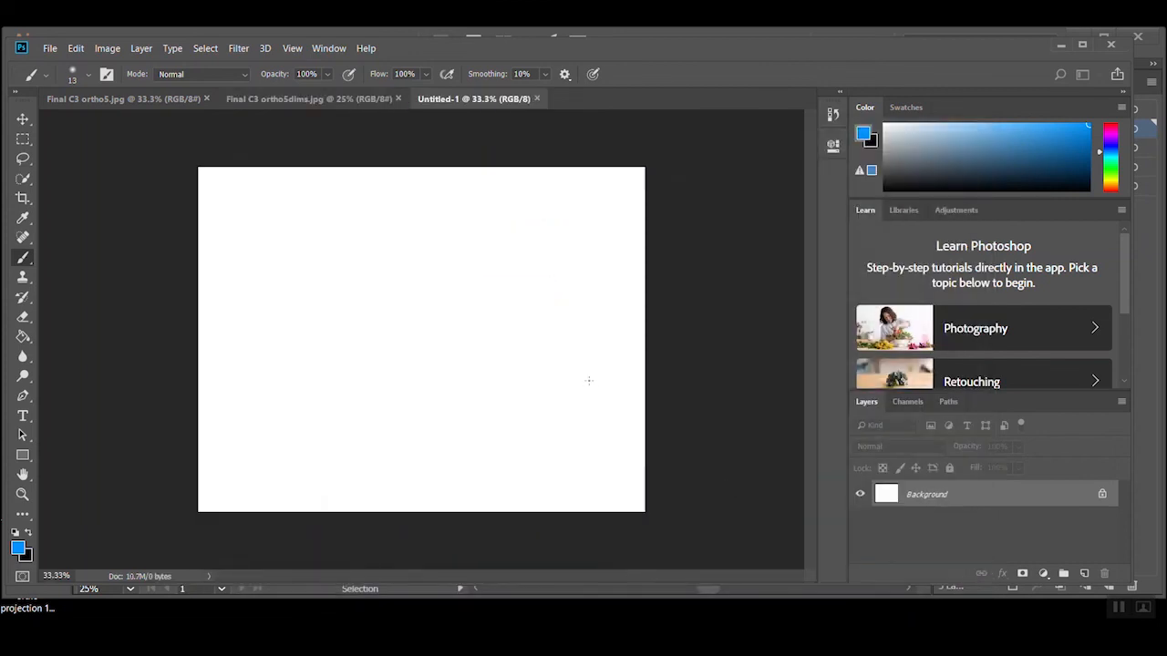
Convert the Final C3 ortho5 background into a regular layer and duplicate it into the Untitled-1 document
left_click(177, 99)
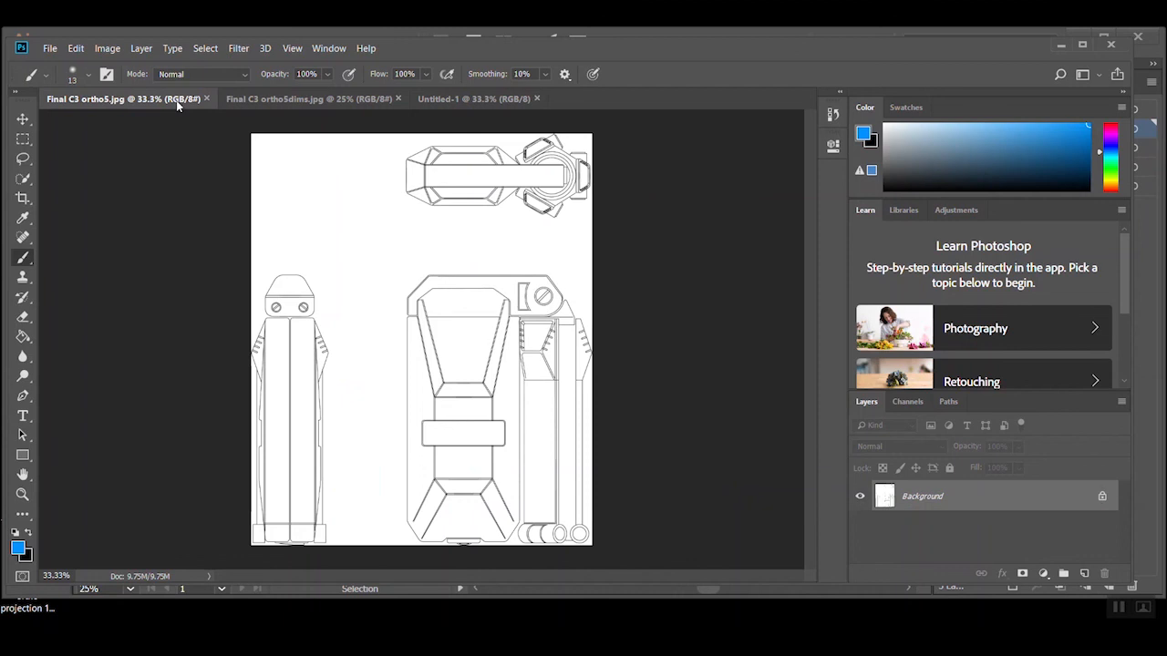
double_click(942, 497)
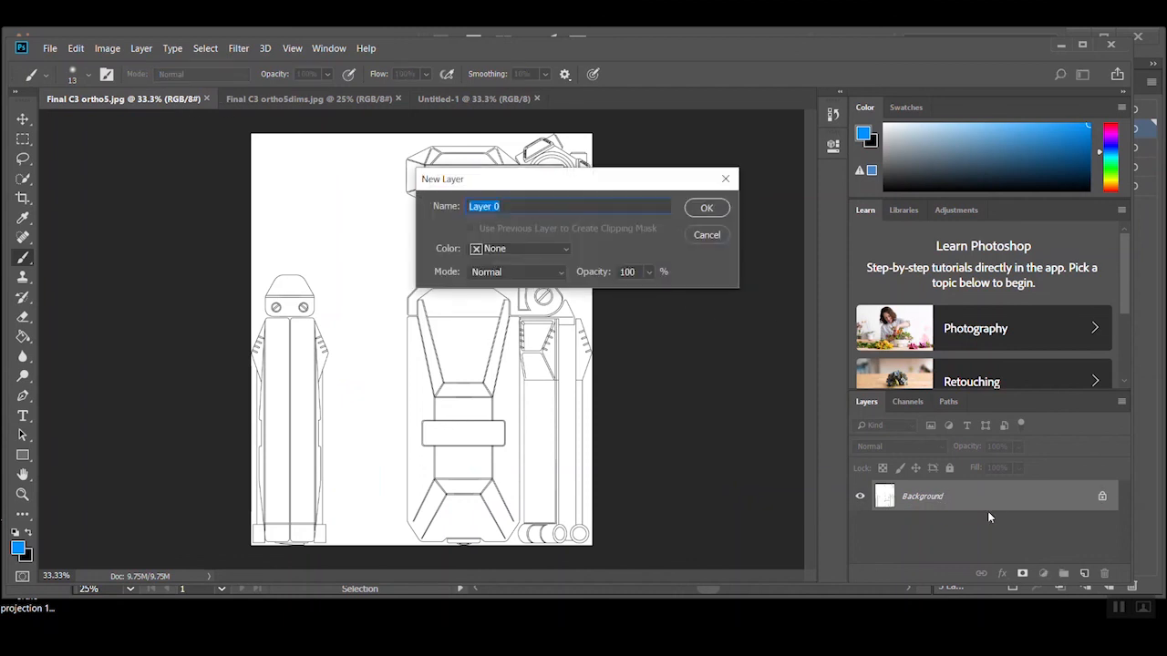
left_click(707, 207)
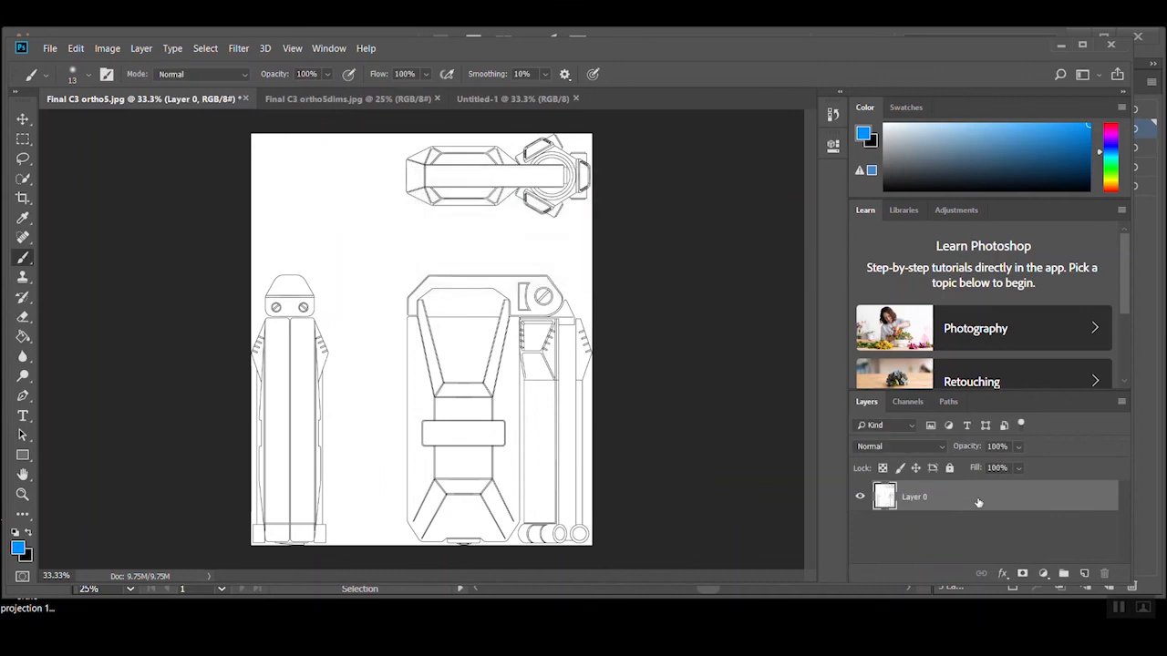
right_click(977, 499)
left_click(824, 118)
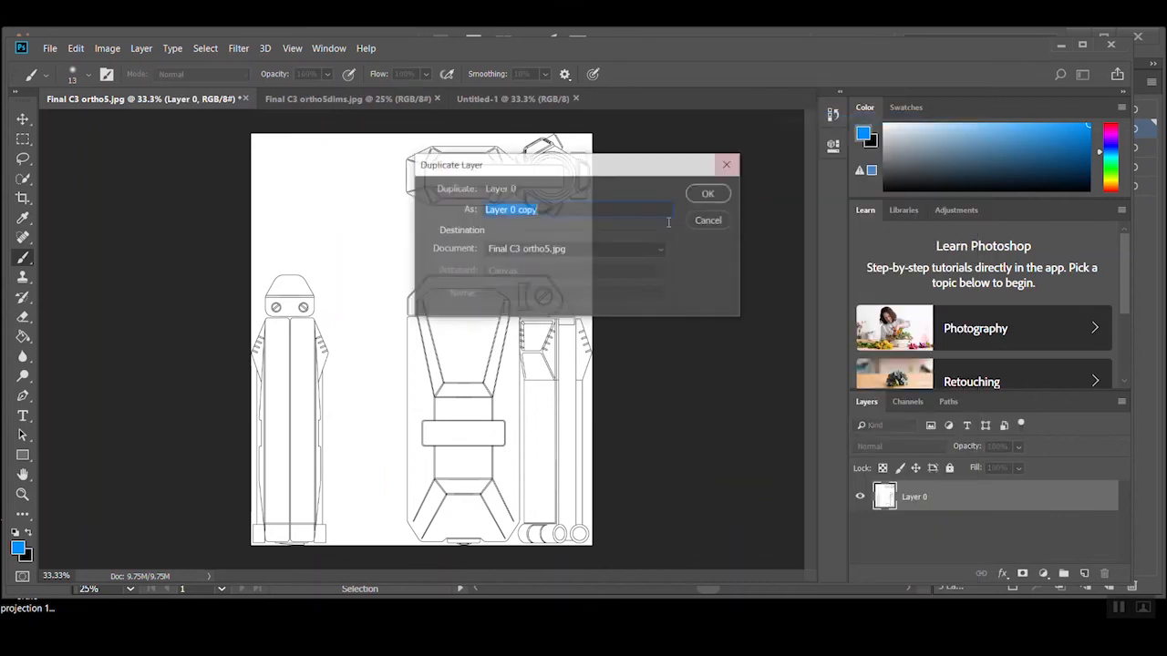
left_click(558, 249)
left_click(534, 290)
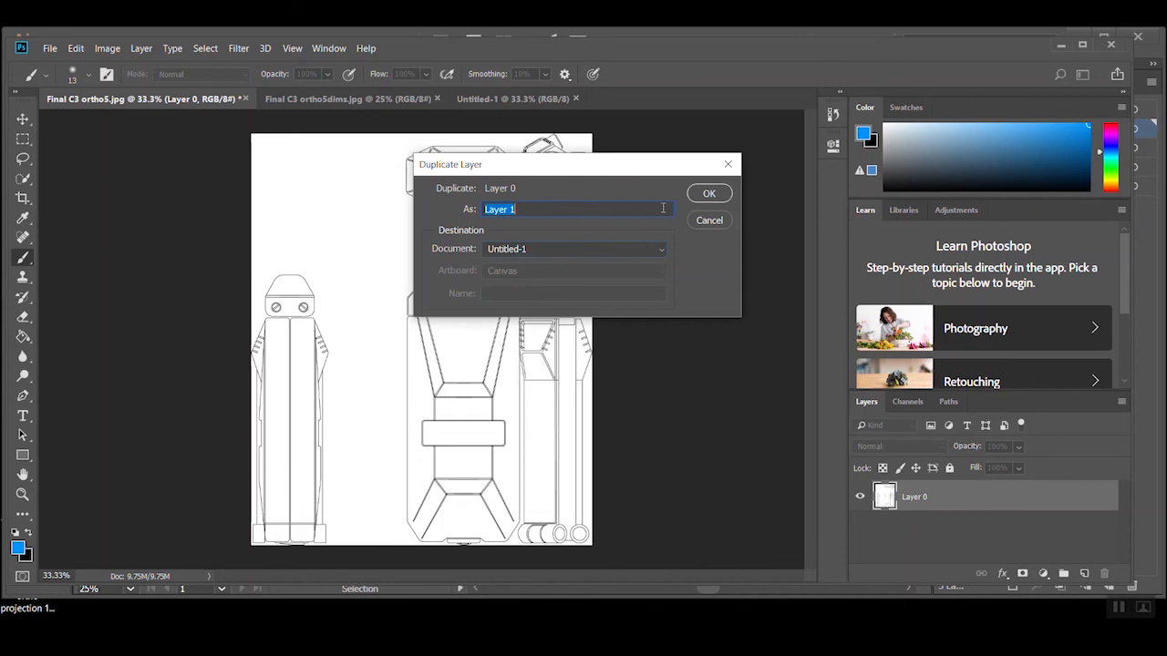
left_click(709, 194)
Convert the Final C3 ortho5dims background into a regular layer and duplicate it into the Untitled-1 document
left_click(343, 96)
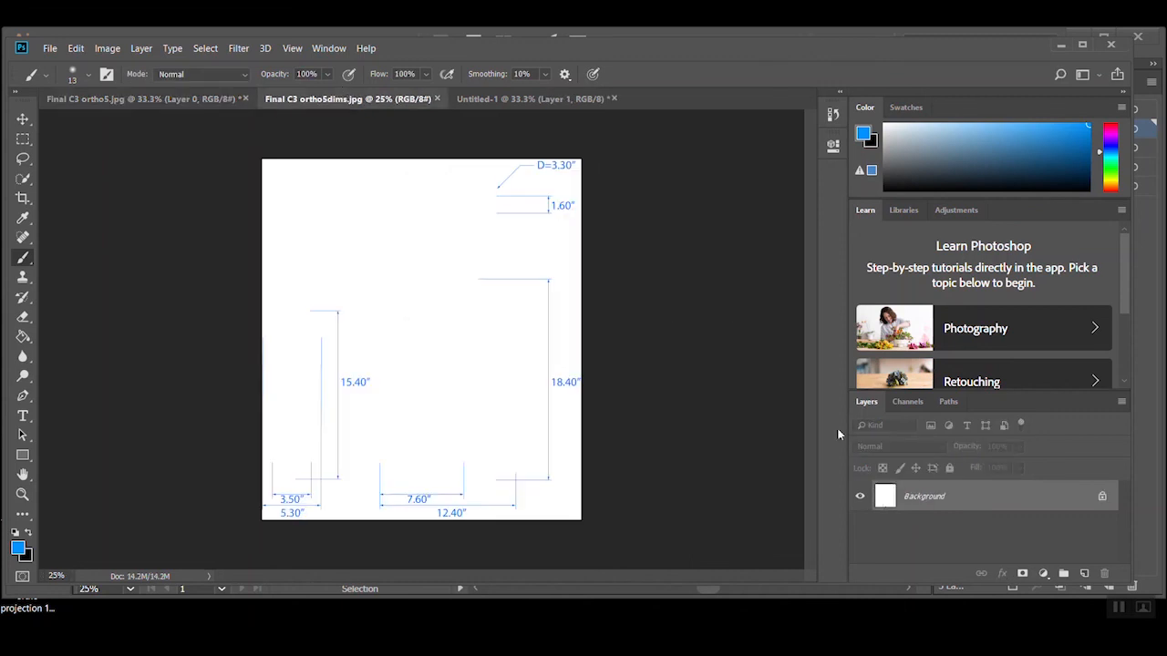
double_click(952, 497)
left_click(688, 209)
right_click(924, 492)
left_click(953, 118)
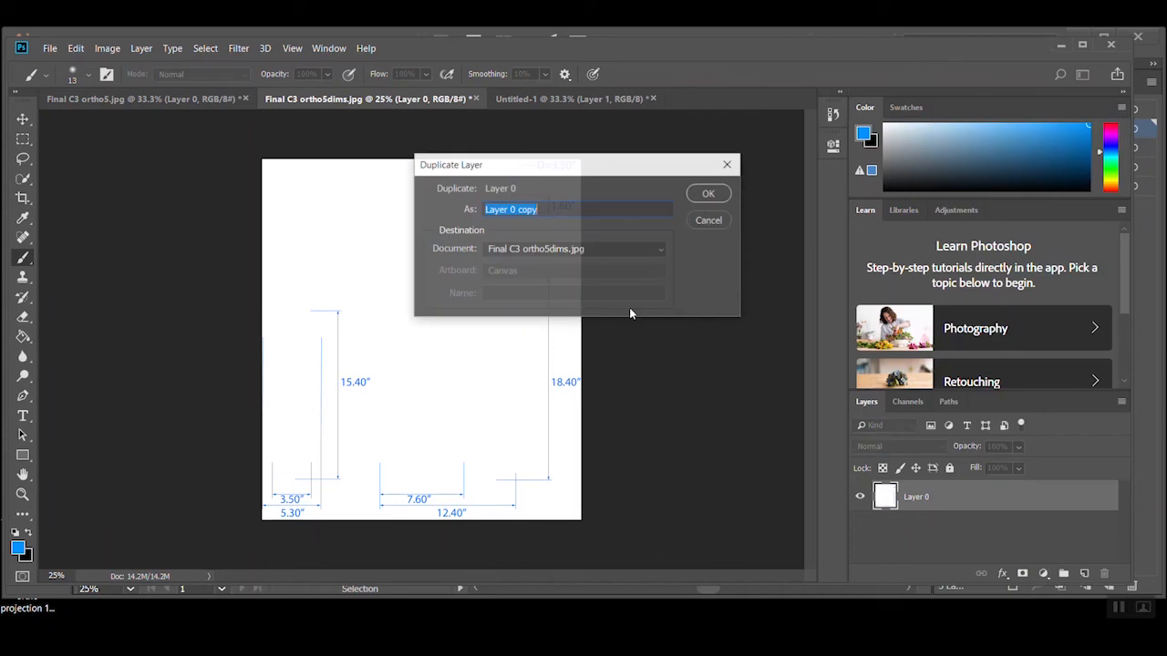
left_click(589, 248)
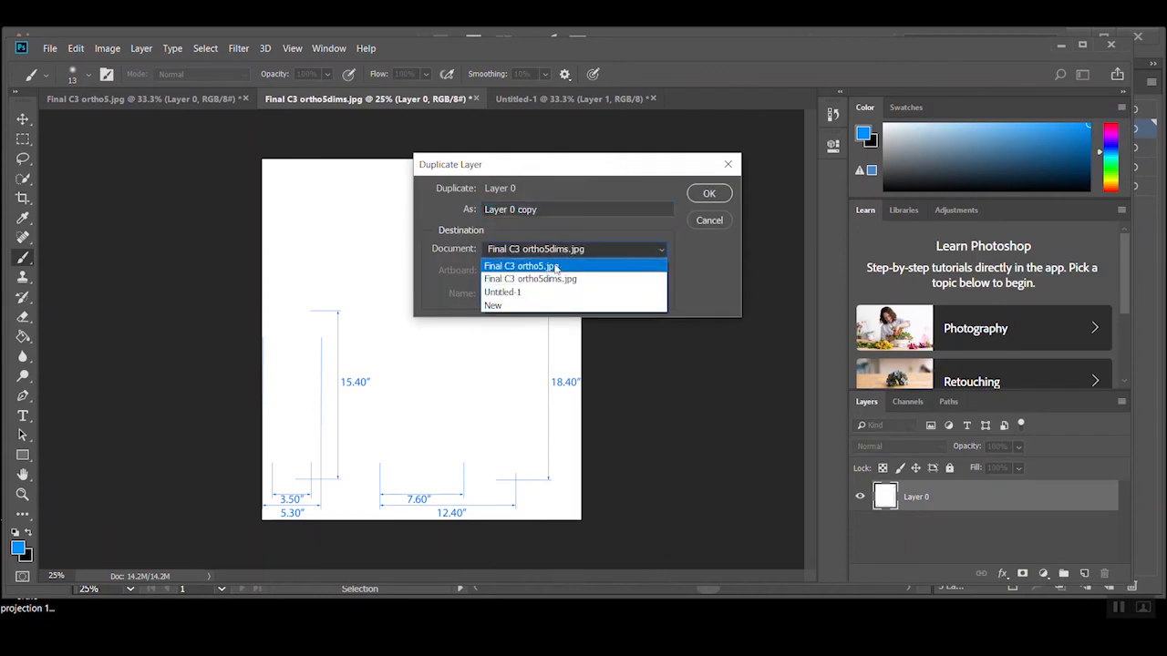
left_click(514, 292)
left_click(709, 194)
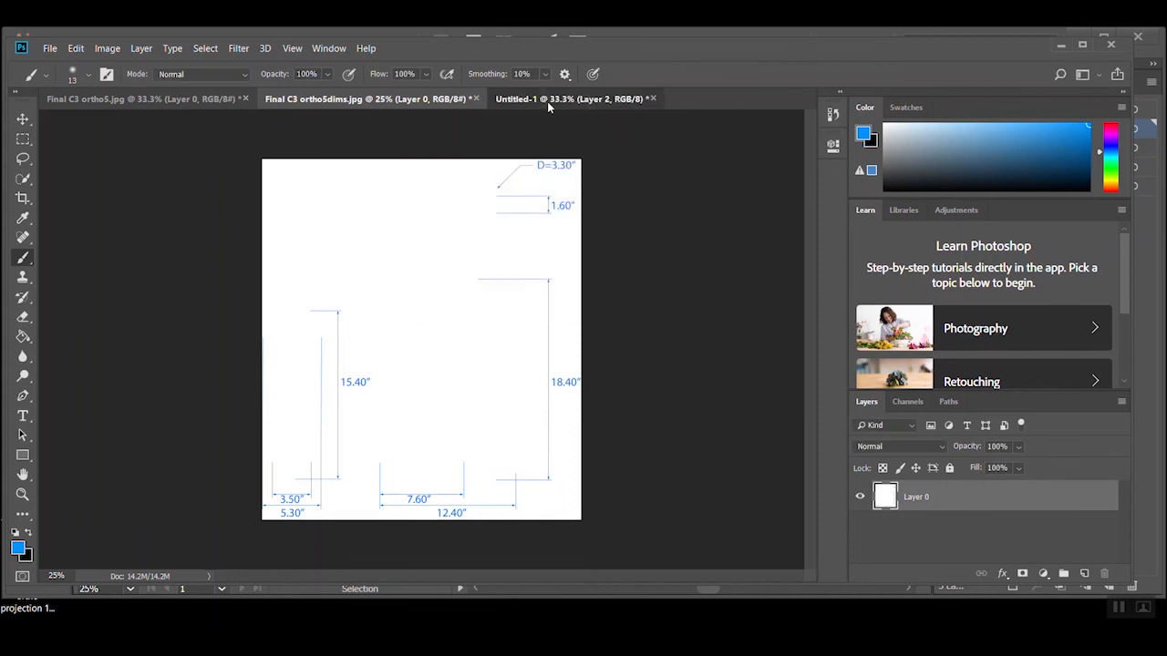
In Untitled-1, set the blend mode of the Layer 2 dimensions to Multiply
left_click(546, 102)
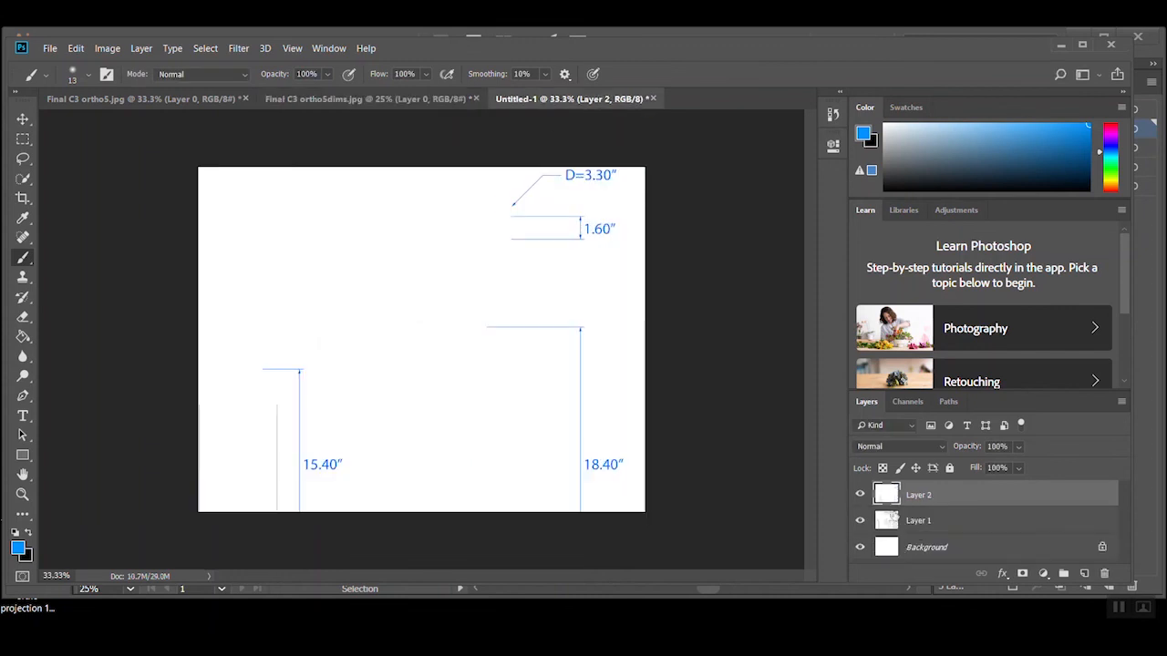
left_click(898, 445)
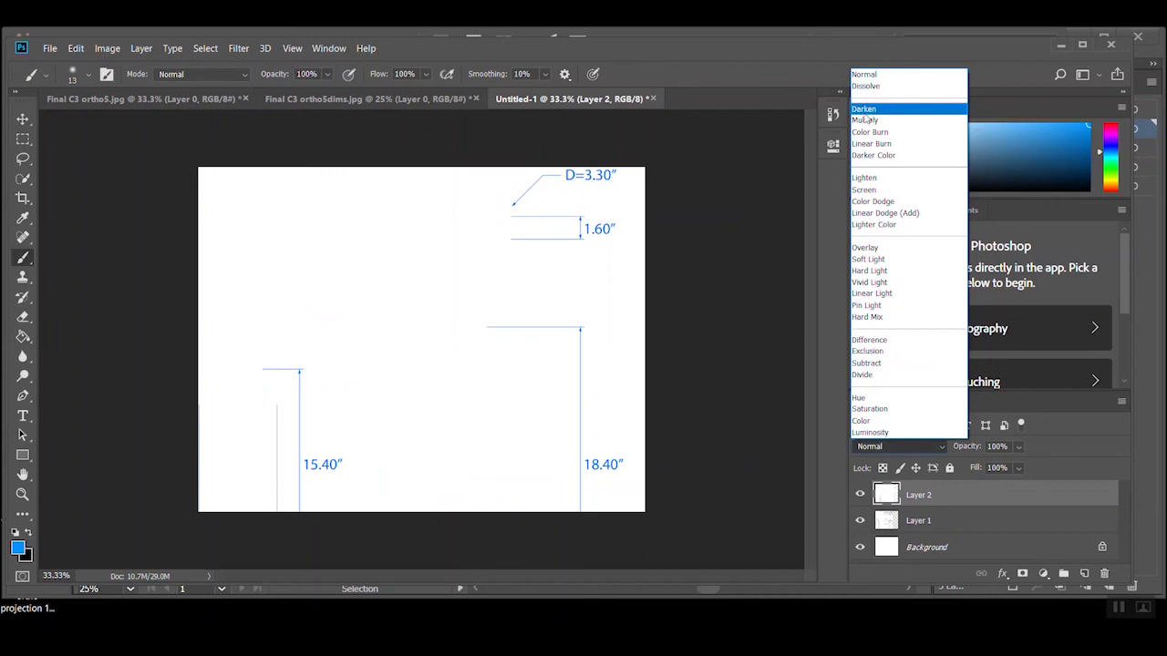
left_click(865, 120)
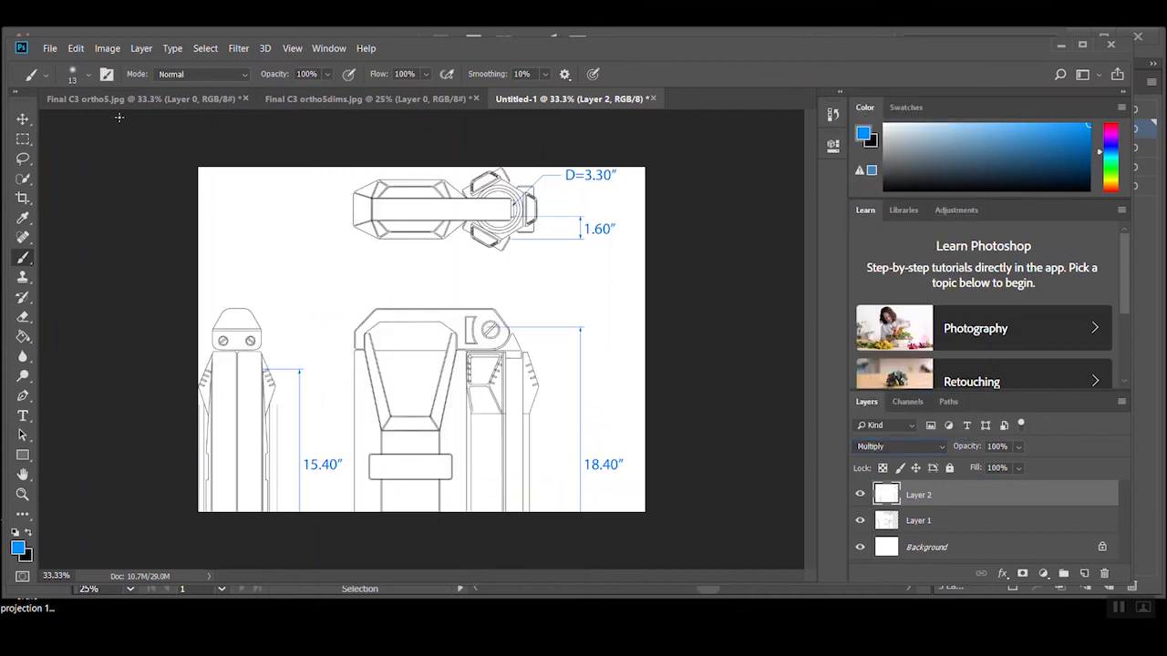
Free-transform Layer 1 and Layer 2 together, scaling them to about 64% and positioning all the views within the page
left_click(23, 118)
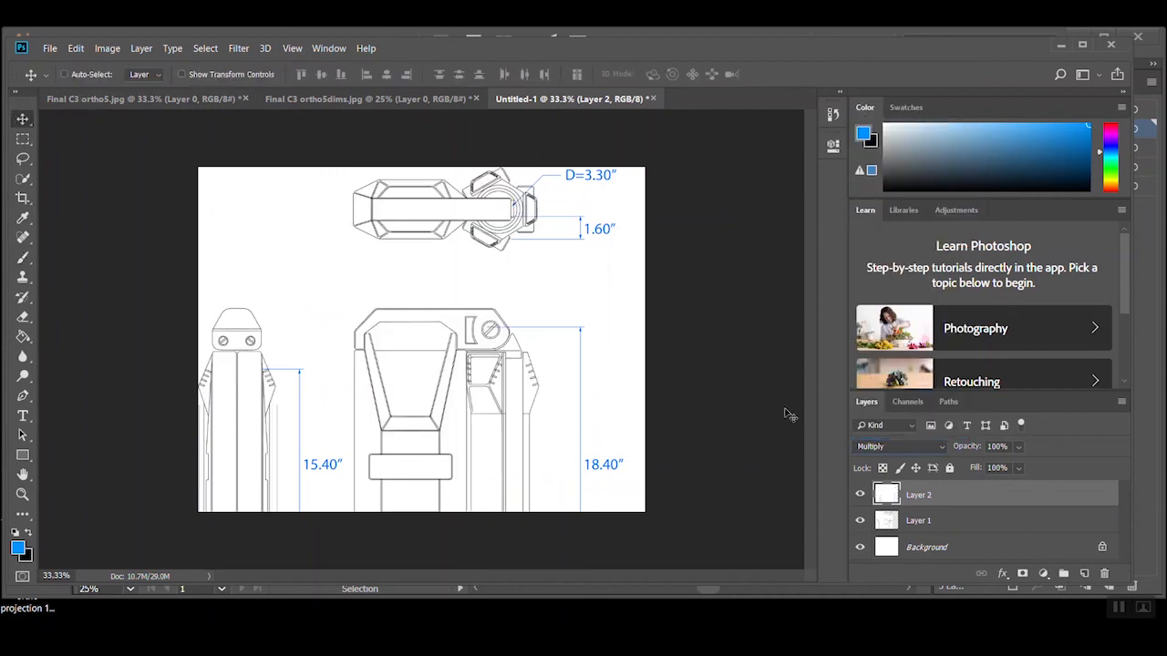
left_click(931, 521, "shift")
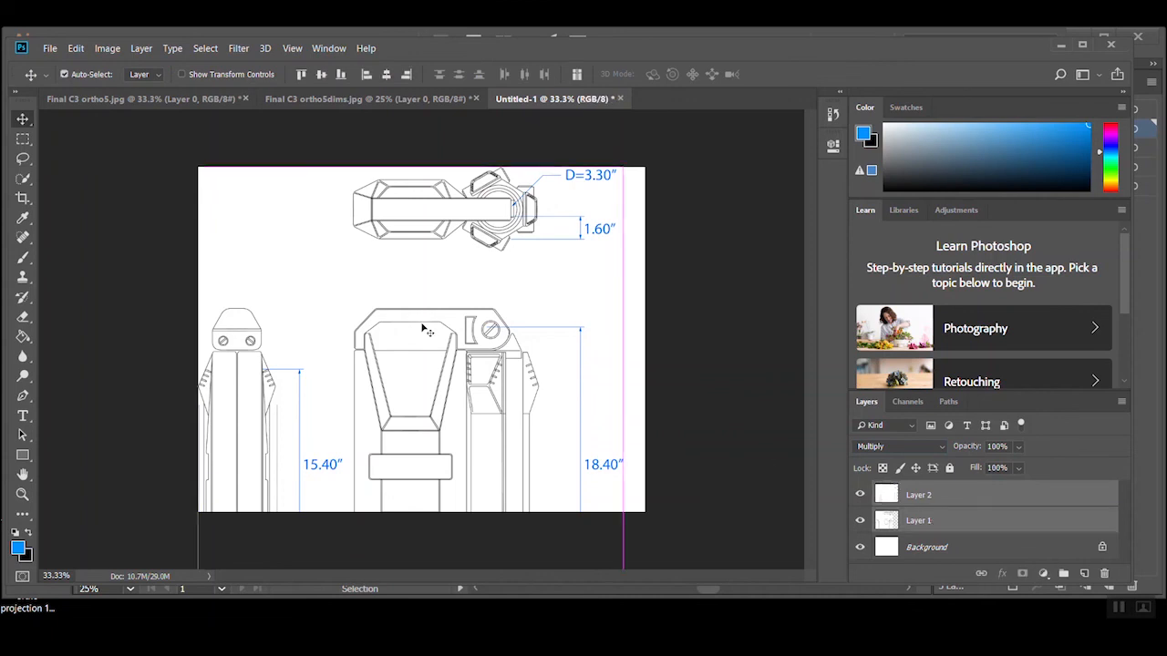
key("ctrl+t")
key("ctrl+minus")
left_click_drag(254, 211, 321, 288)
left_click_drag(365, 325, 372, 282)
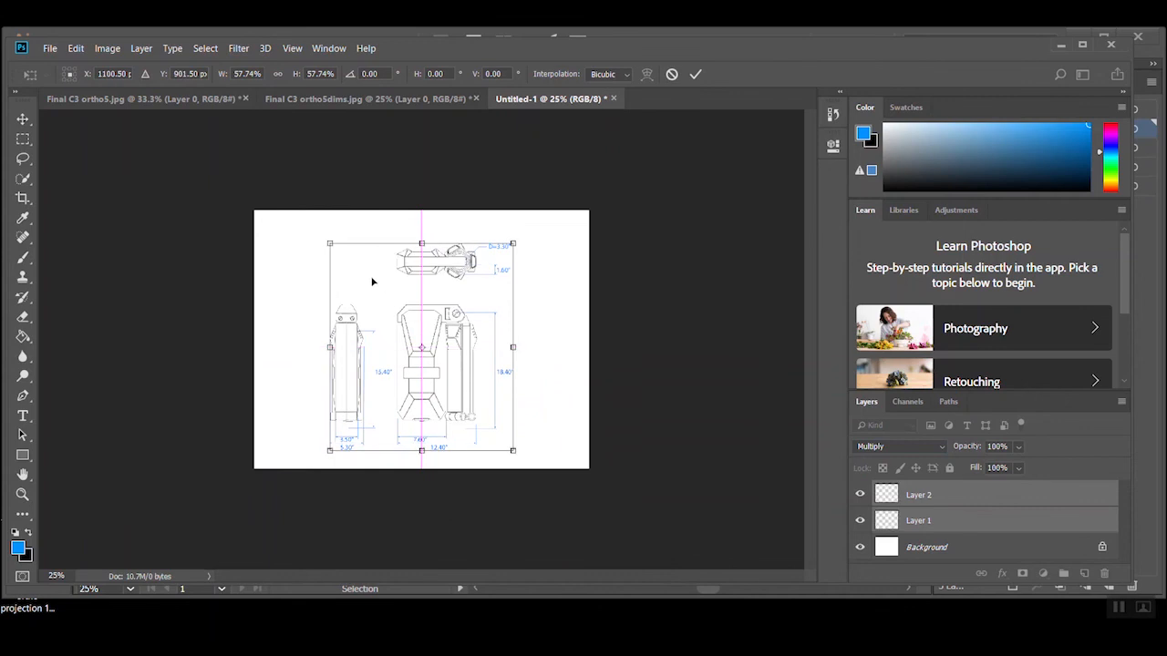
left_click_drag(330, 244, 314, 227)
left_click_drag(368, 292, 383, 287)
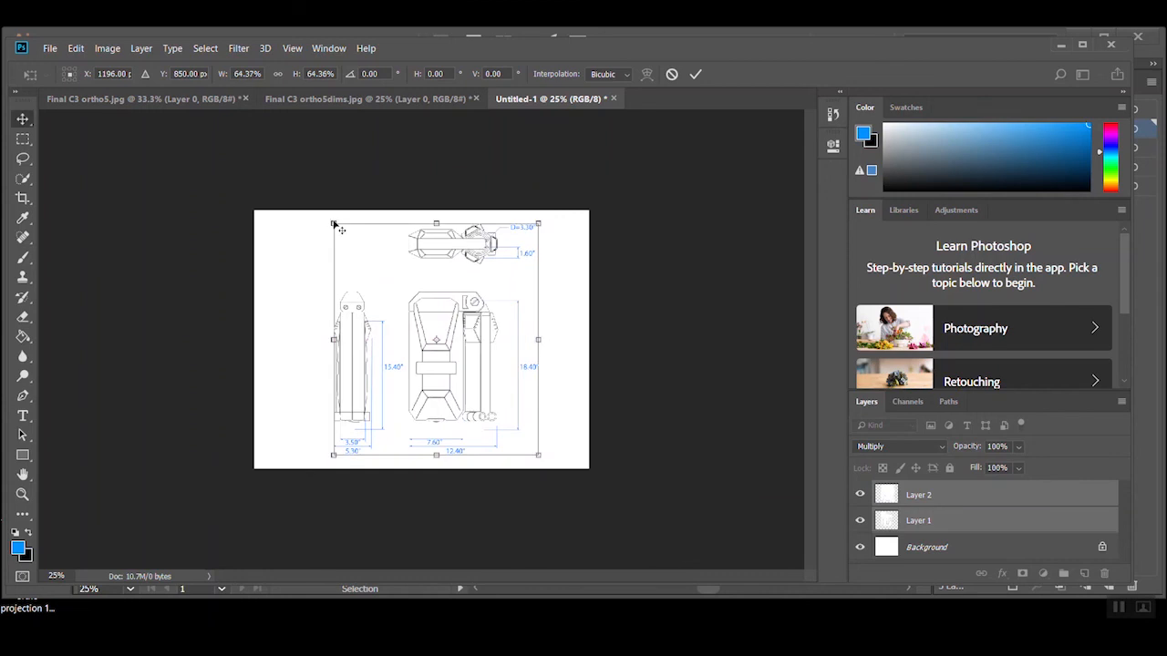
key("Return")
Align the Layer 2 dimensions with the linework edges, then move both layers together slightly down the page
key("ctrl+plus")
left_click(505, 318, "ctrl")
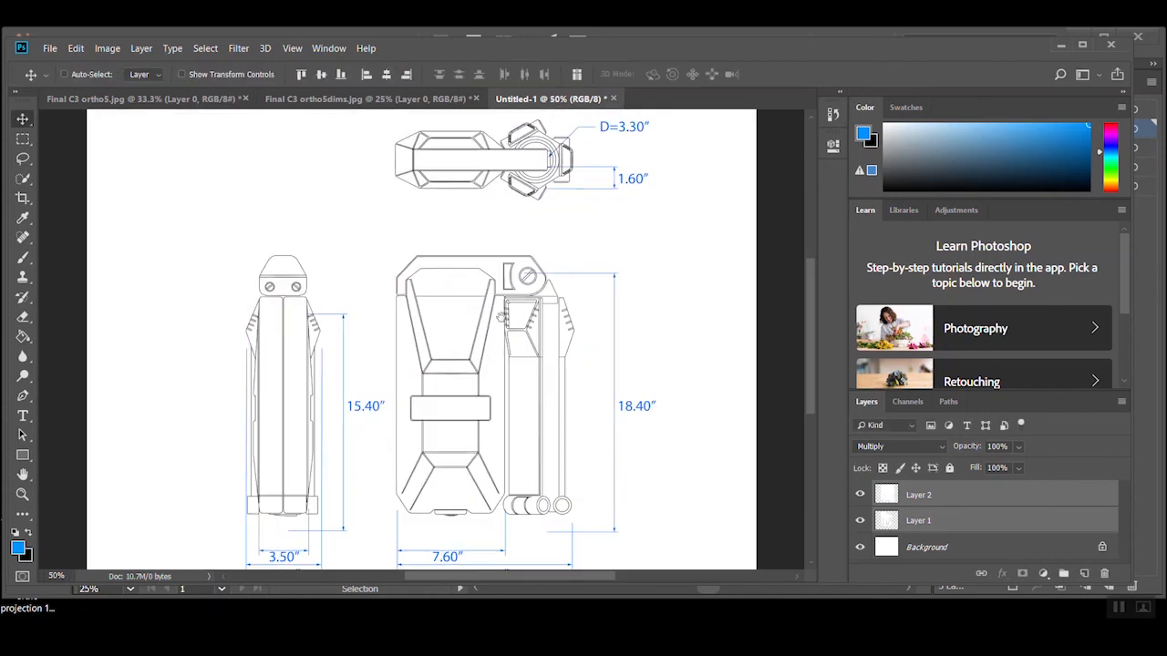
left_click(504, 318, "alt")
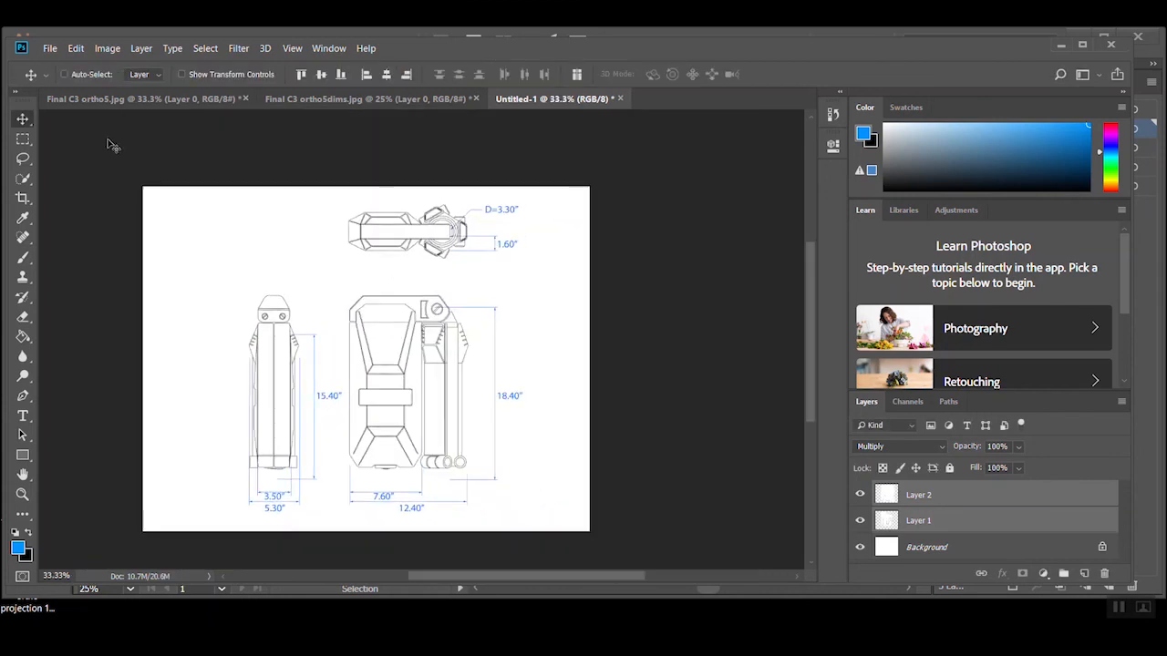
left_click(889, 495)
mouse_move(499, 445)
left_mouse_down()
mouse_move(499, 392)
mouse_move(504, 430)
mouse_move(490, 432)
left_mouse_up()
key("Left")
key("Left")
key("Left")
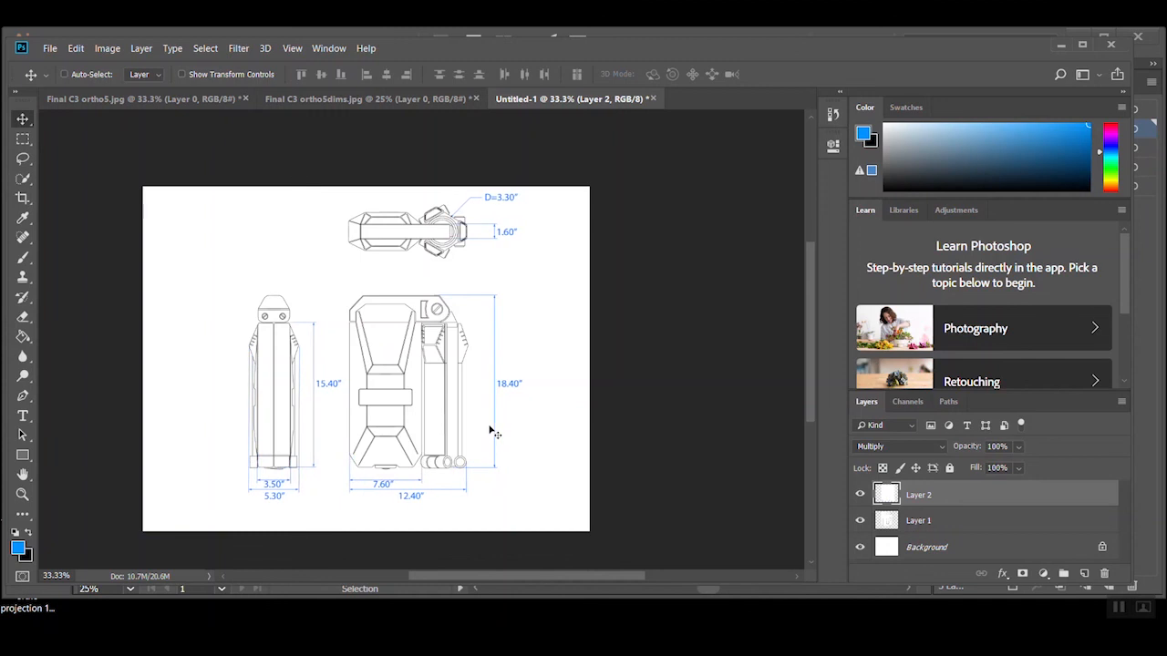
key("Right")
key("Right")
key("Right")
left_click(973, 522, "ctrl")
left_click_drag(371, 351, 387, 333)
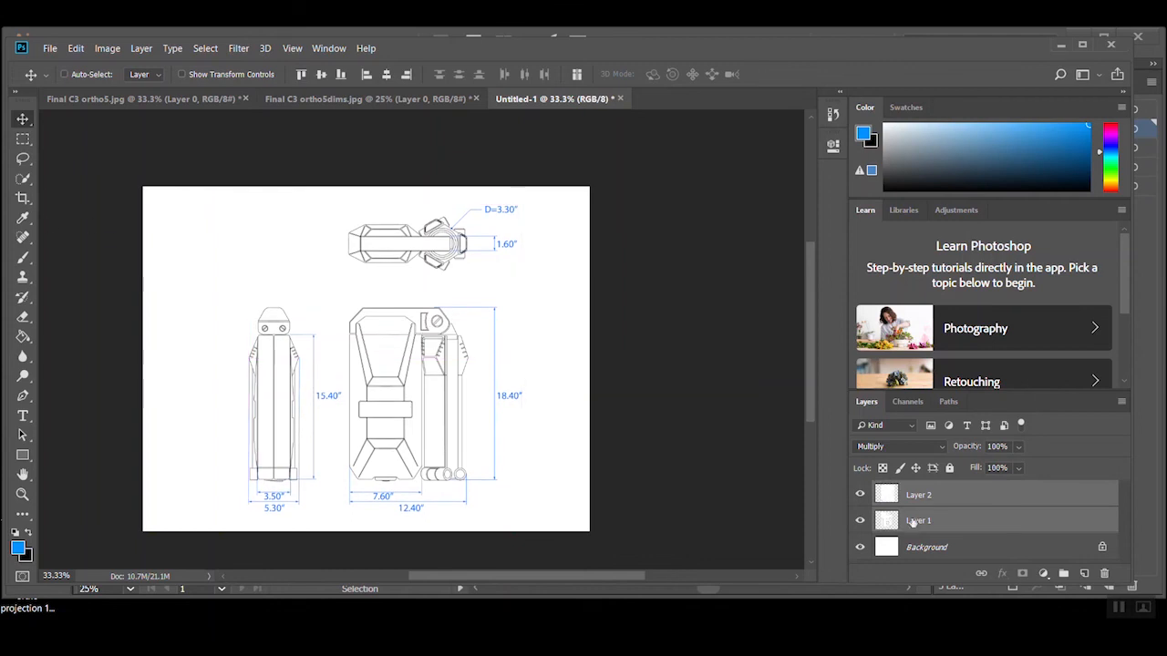
Select the Layer 1 linework and hide both the Layer 2 dimensions and the white Background layer
left_click(892, 513)
left_click(861, 495)
key("ctrl+plus")
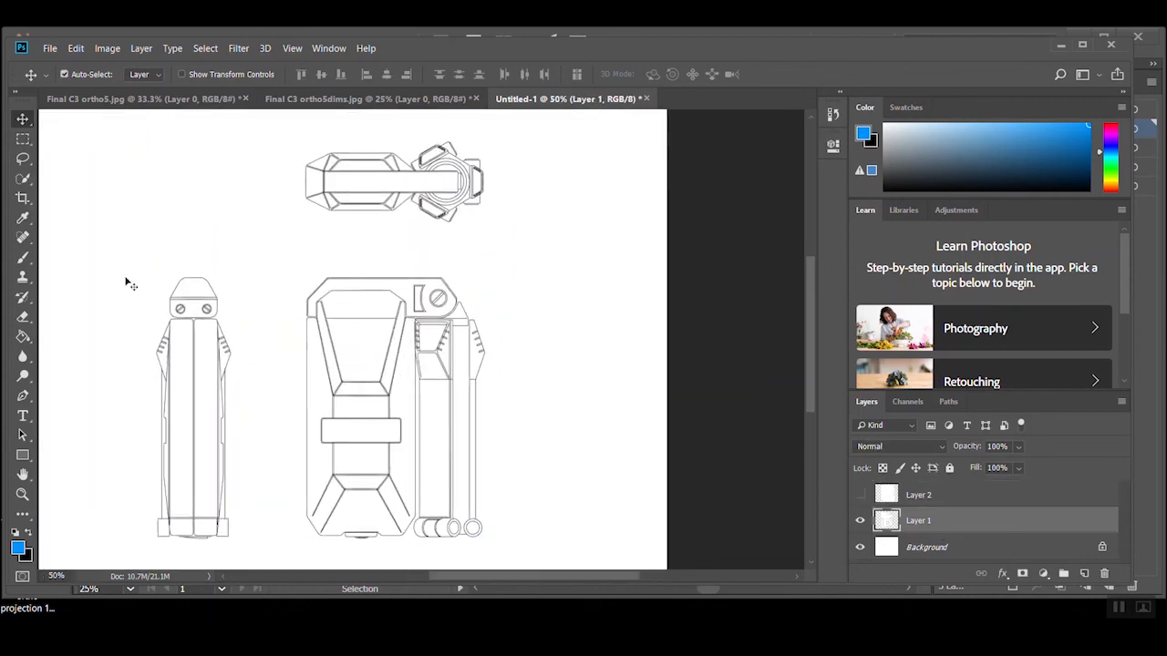
left_click(860, 547)
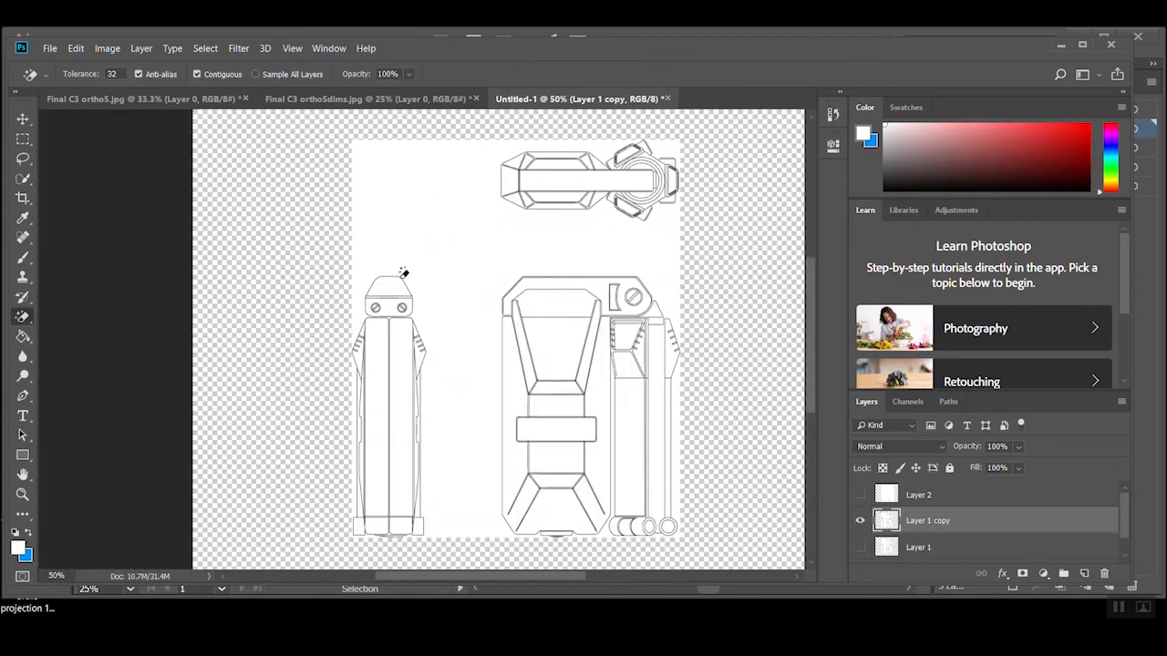
left_click(22, 317)
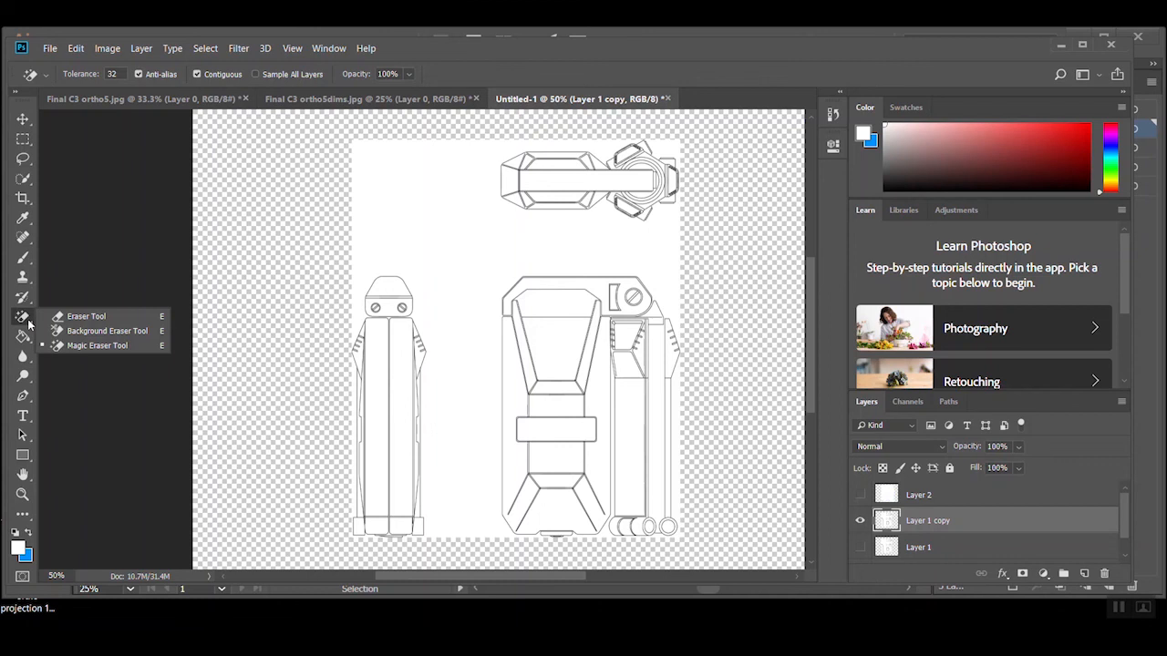
left_click(975, 520)
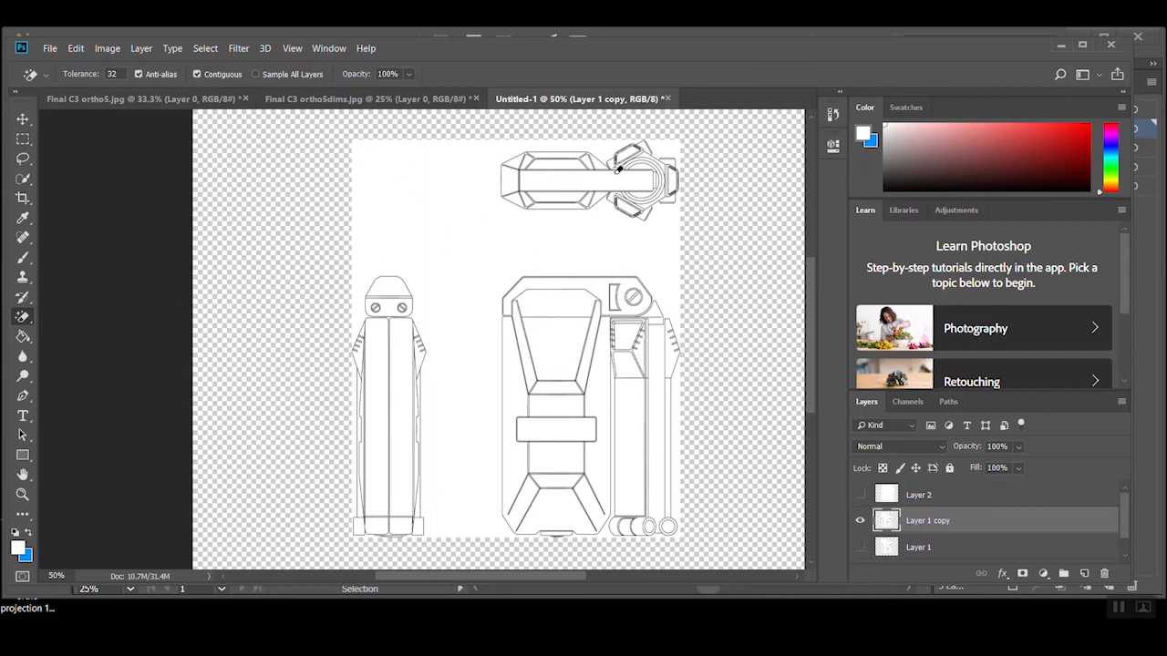
right_click(23, 319)
left_click(72, 316)
right_click(23, 316)
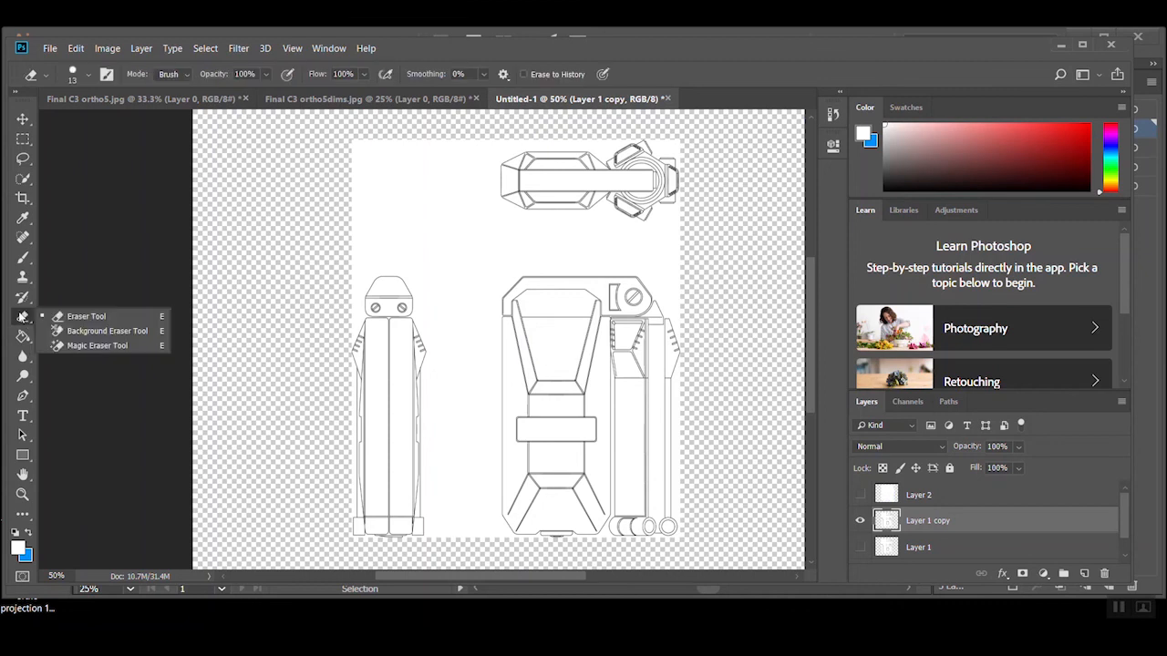
left_click(91, 345)
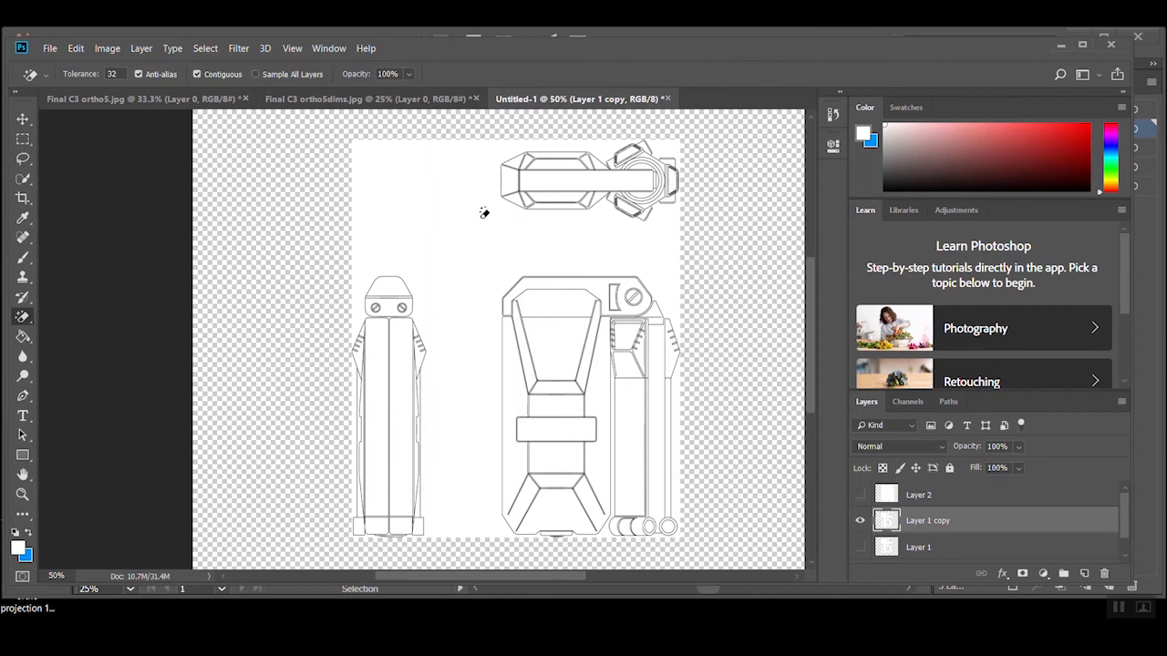
right_click(30, 320)
left_click(58, 314)
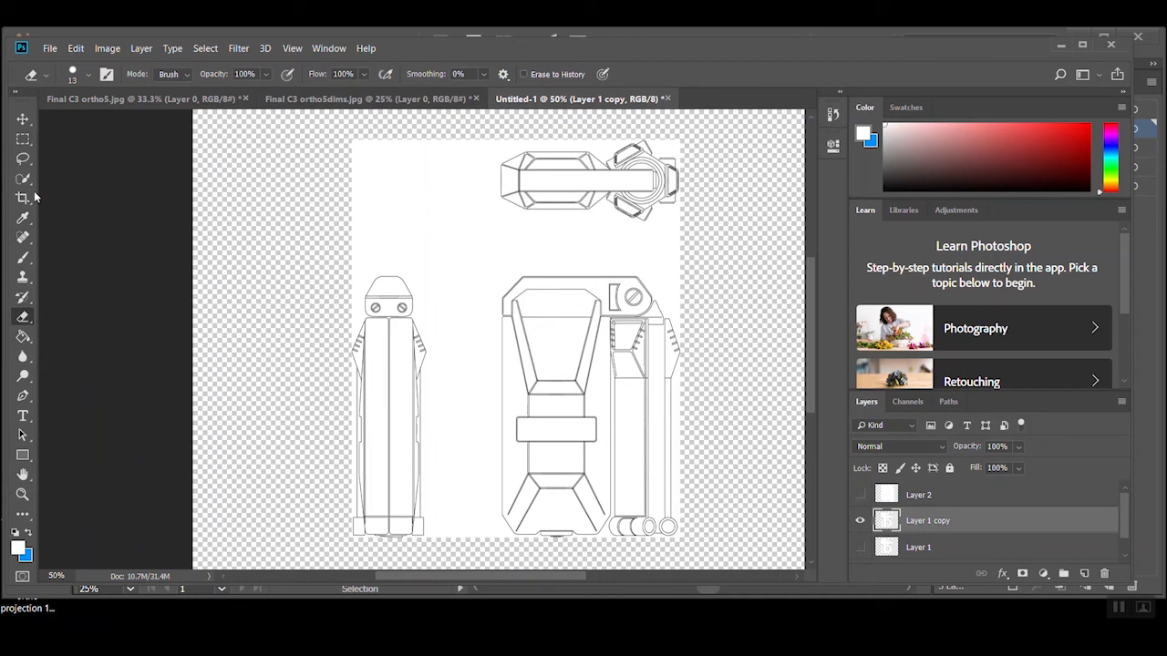
left_click(23, 157)
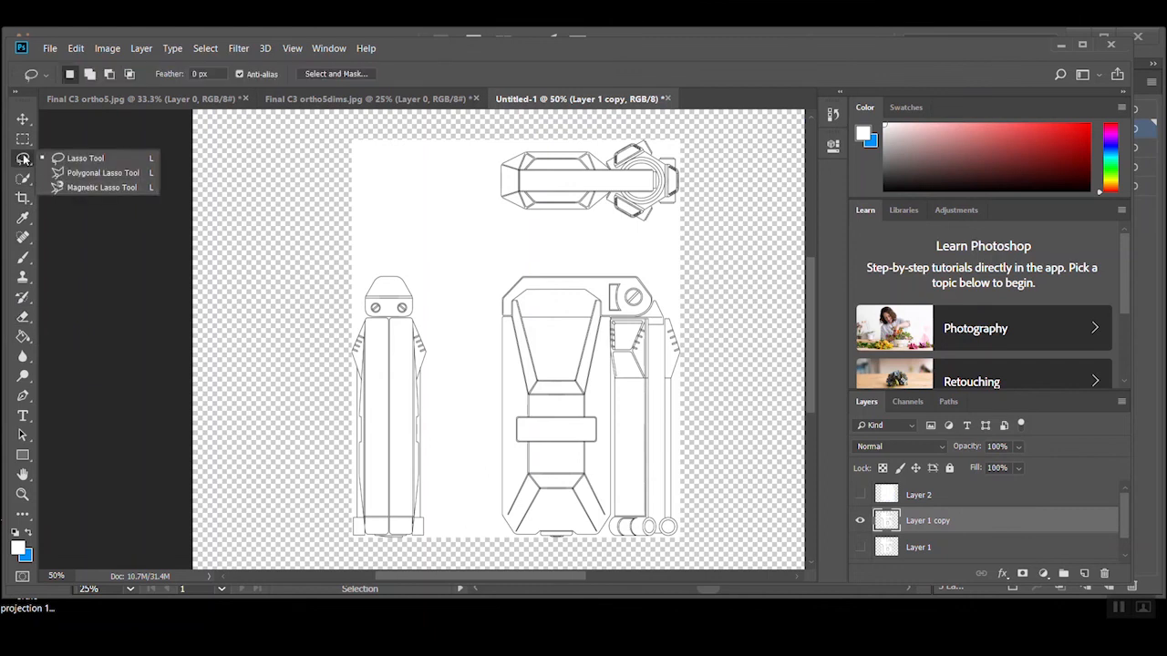
Select the white background around the views on Layer 1 copy with the Magic Wand at tolerance 32
left_click(21, 179)
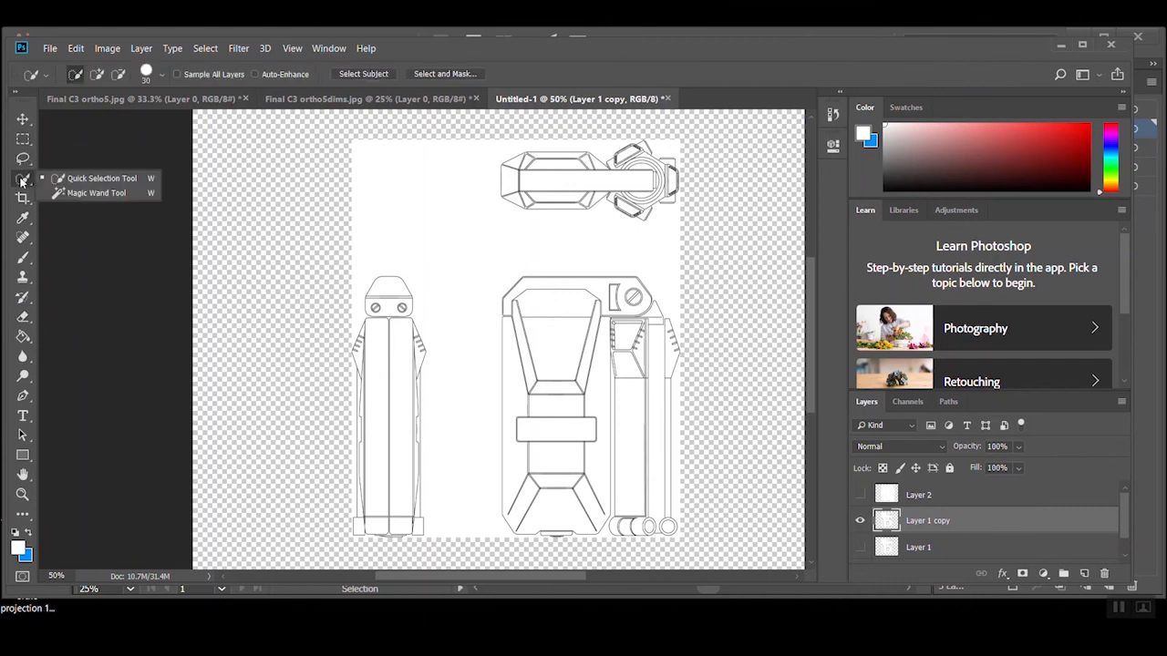
left_click(86, 192)
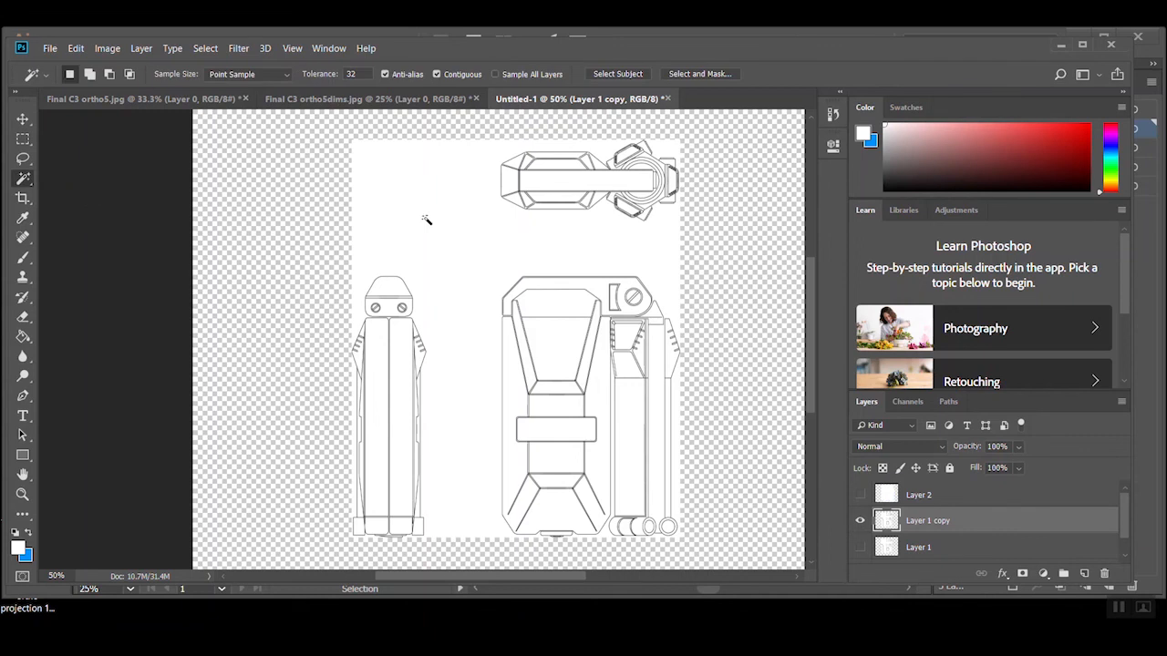
left_click(475, 223)
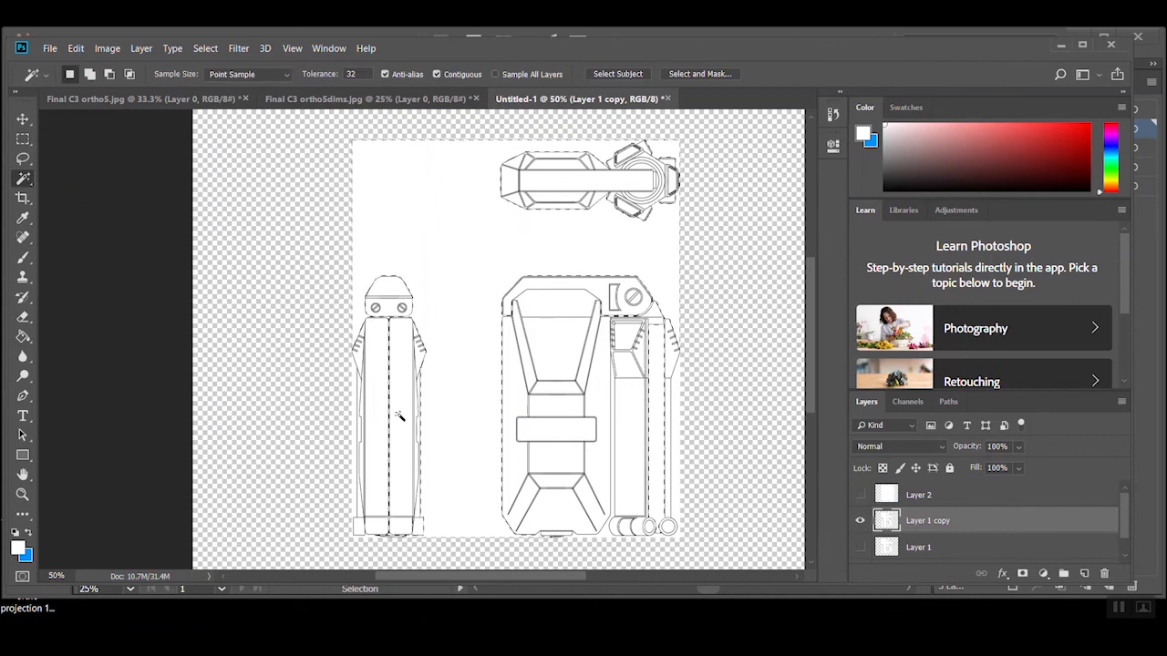
Examine the edges of the background selection around the side view and the large front view
left_click(442, 396, "ctrl")
left_click(442, 396, "ctrl")
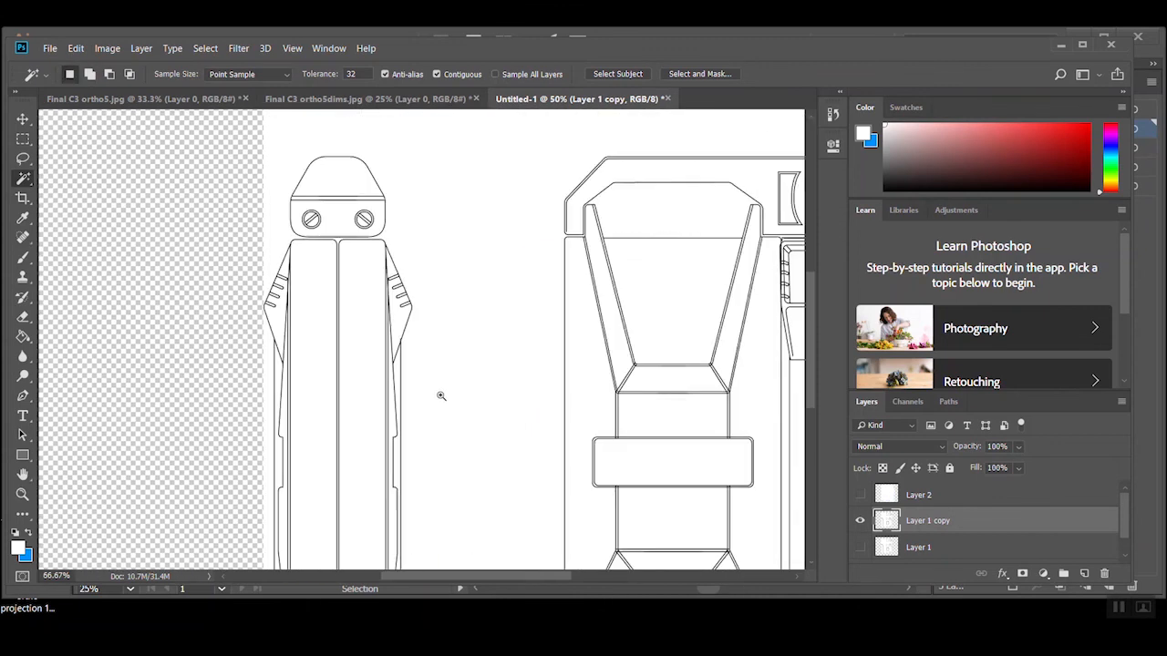
left_click(442, 397, "ctrl")
left_click_drag(307, 344, 497, 256)
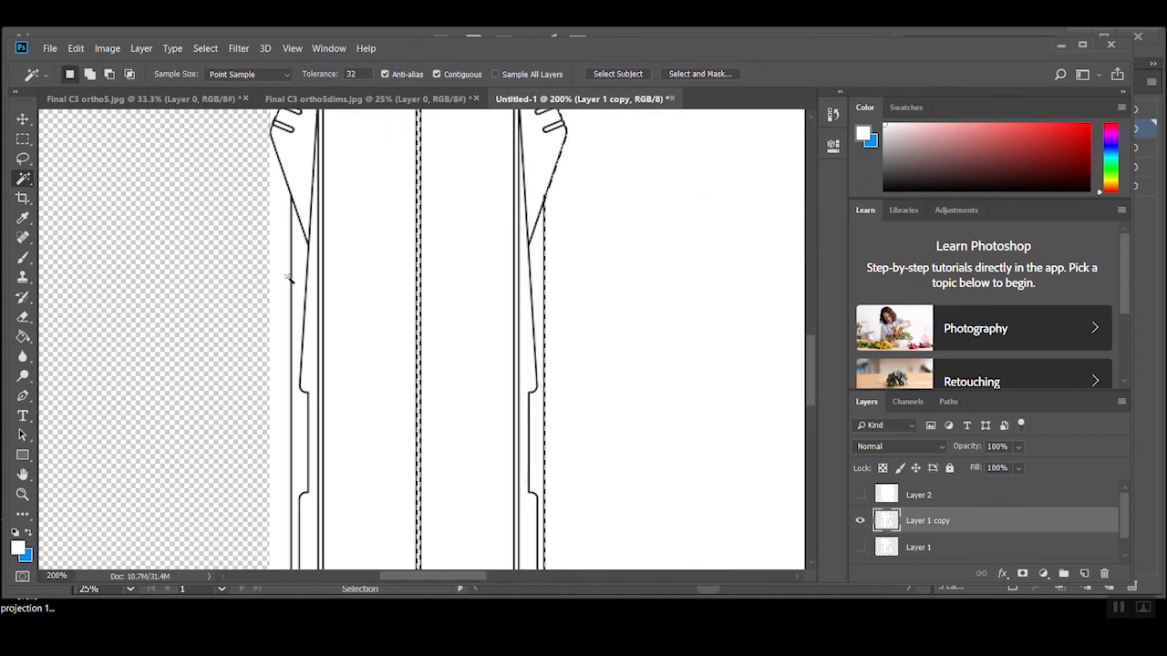
left_click(456, 252, "alt")
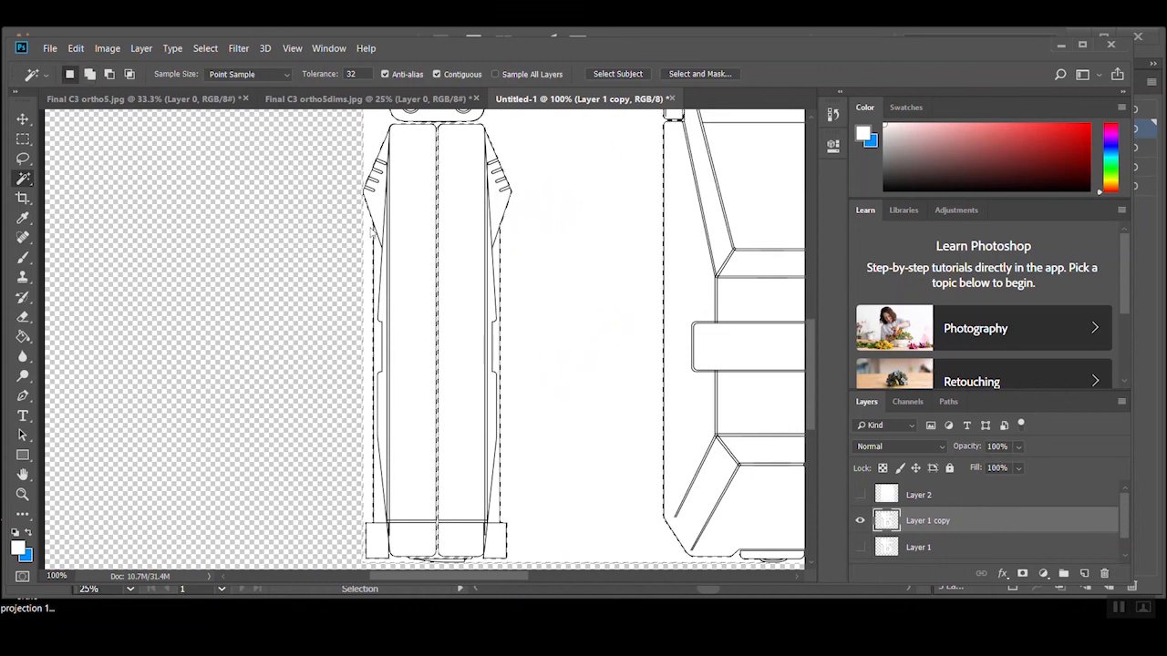
left_click_drag(510, 378, 255, 247)
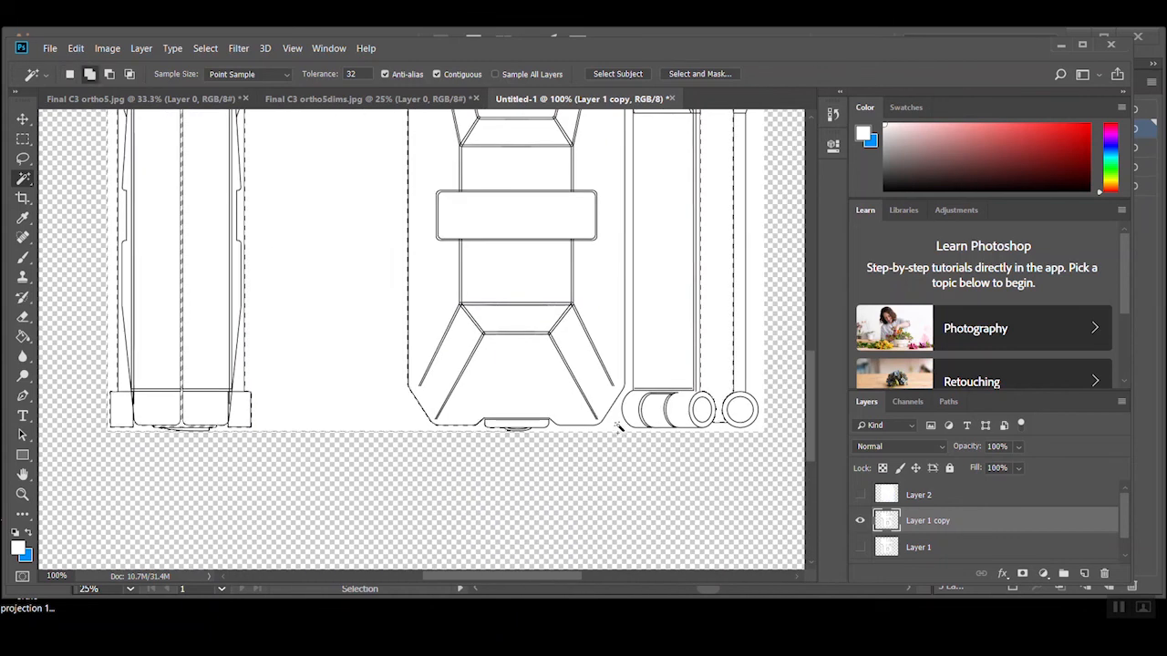
left_click_drag(655, 331, 651, 481)
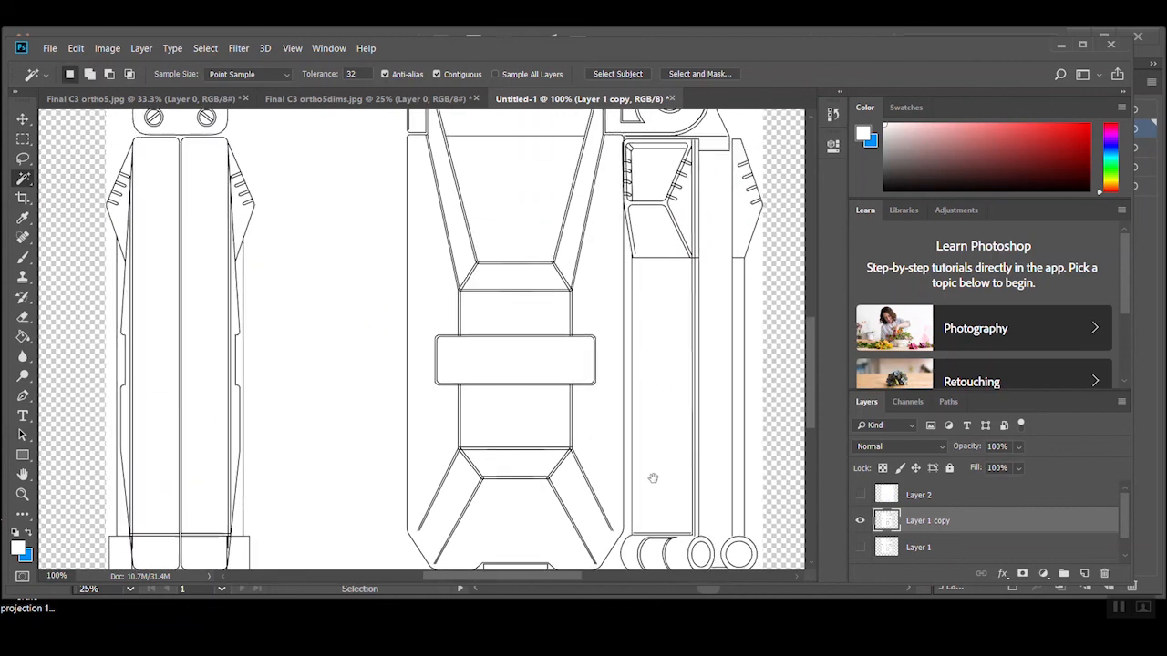
left_click_drag(451, 243, 609, 393)
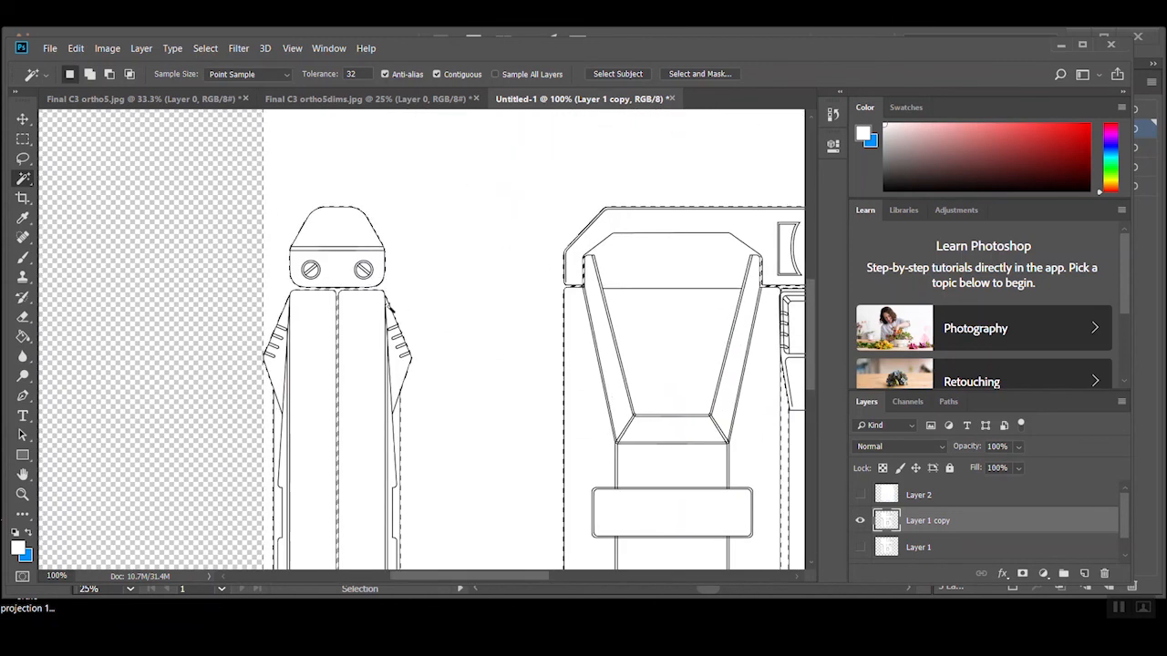
left_click(382, 296, "ctrl")
left_click(318, 287, "ctrl")
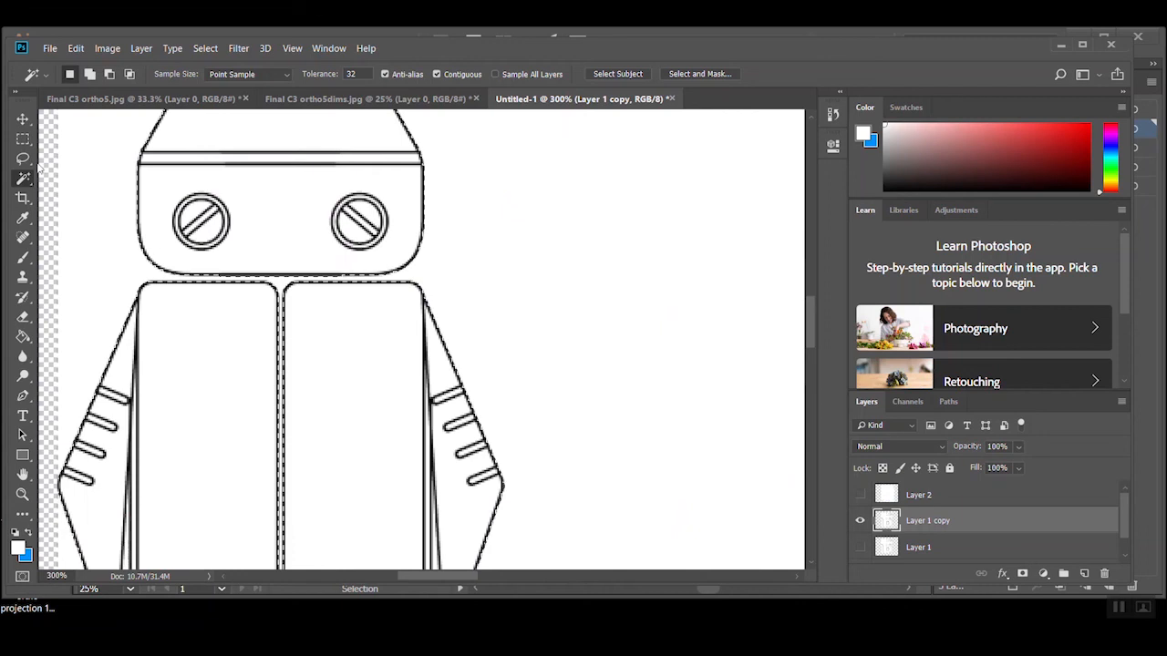
Activate the Polygonal Lasso tool and examine the selected gaps around the hinge and the narrow lever beside it
left_click(25, 160)
left_click(83, 175)
left_click(459, 255, "alt")
left_click(458, 256, "alt")
left_click(459, 255, "alt")
left_click(459, 255, "alt")
left_click_drag(504, 258, 416, 339)
left_click(649, 181, "ctrl")
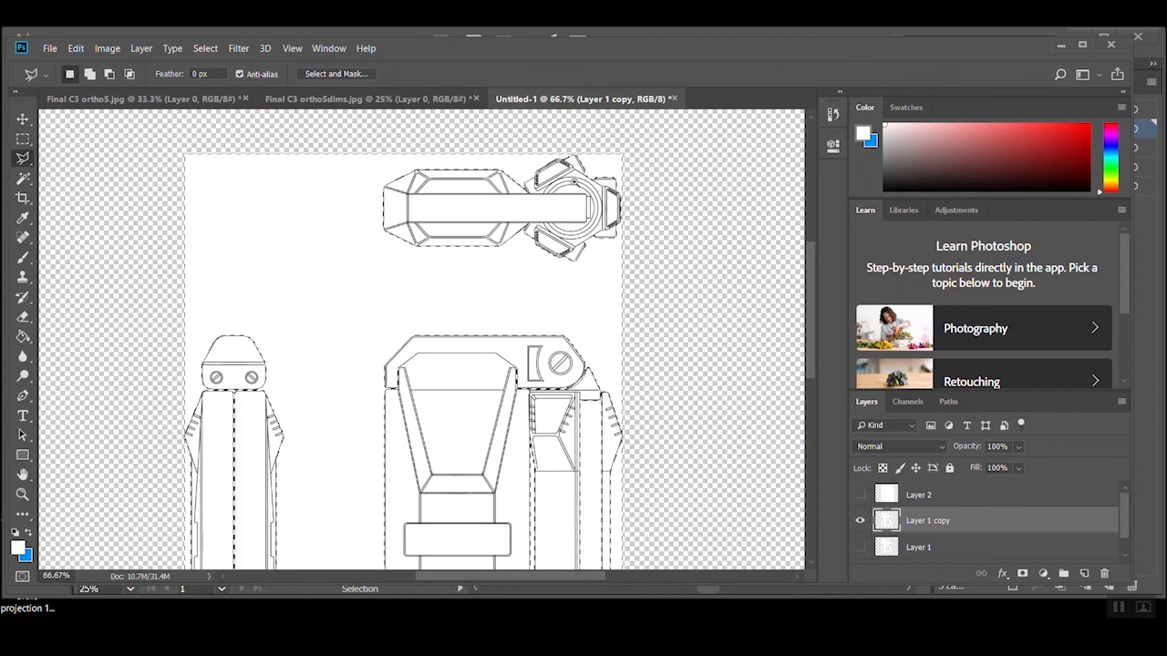
left_click(594, 288, "ctrl")
left_click(487, 240, "ctrl")
left_click_drag(429, 404, 495, 139)
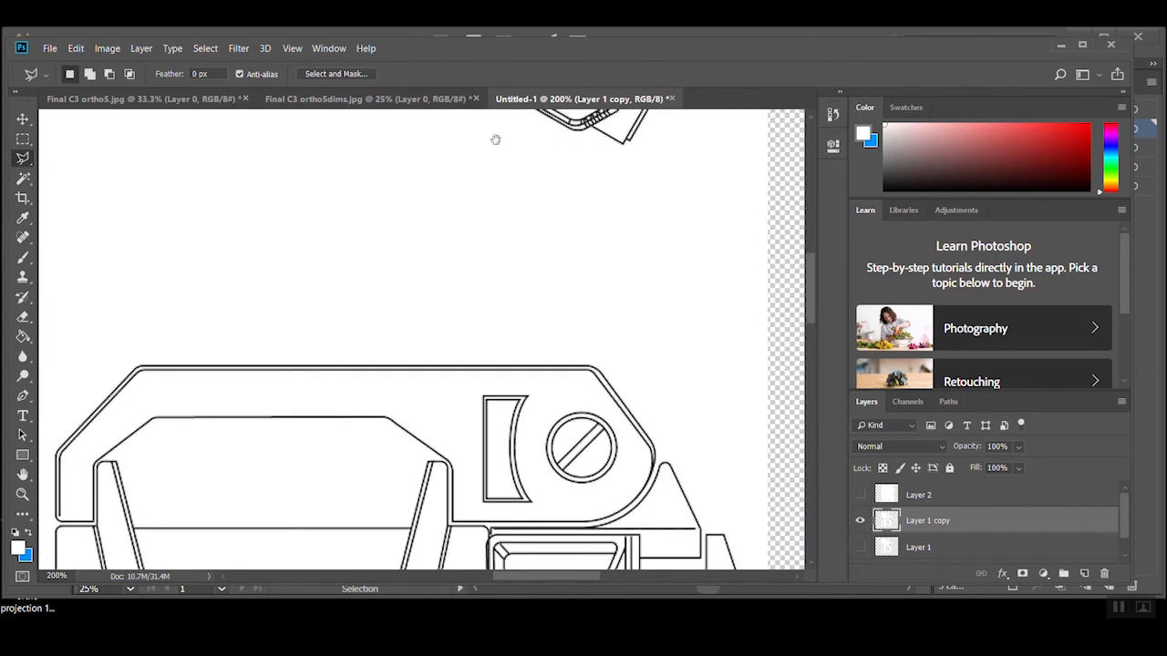
mouse_move(765, 229)
left_mouse_down()
mouse_move(684, 213)
mouse_move(577, 418)
left_mouse_up()
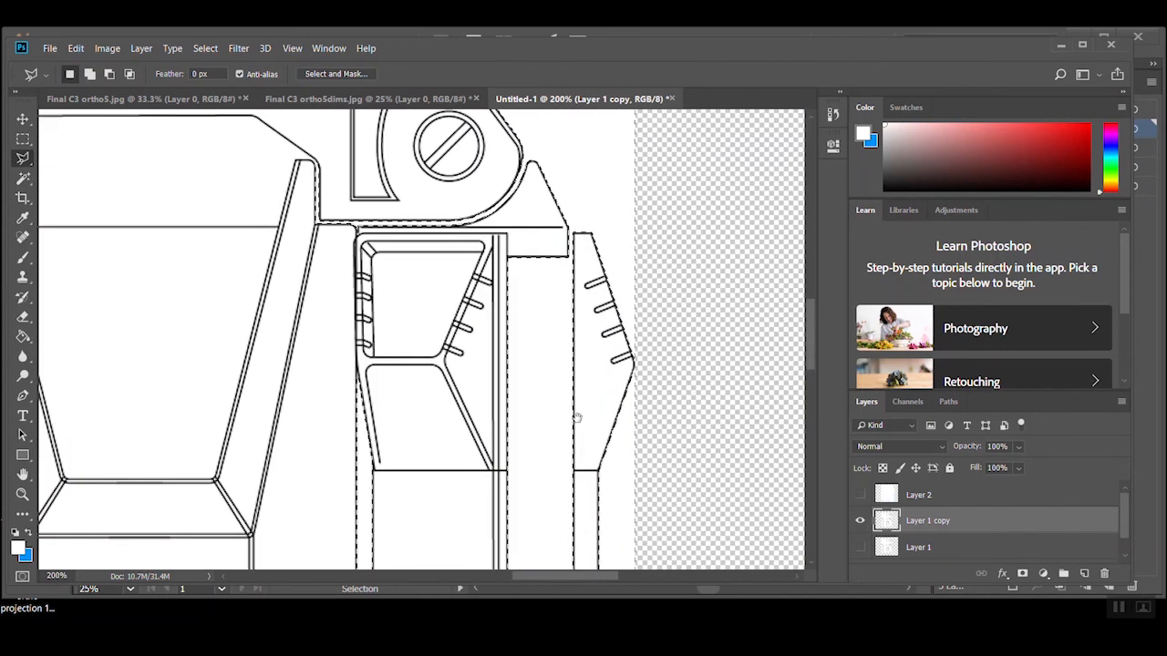
left_click(587, 222, "ctrl")
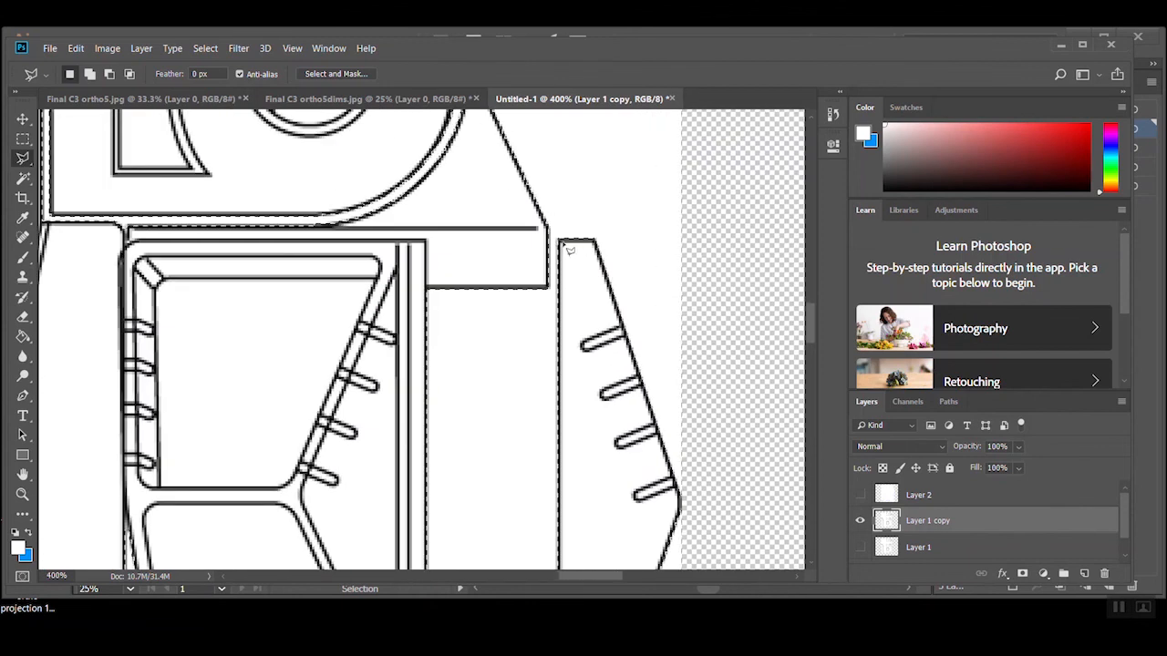
key("alt")
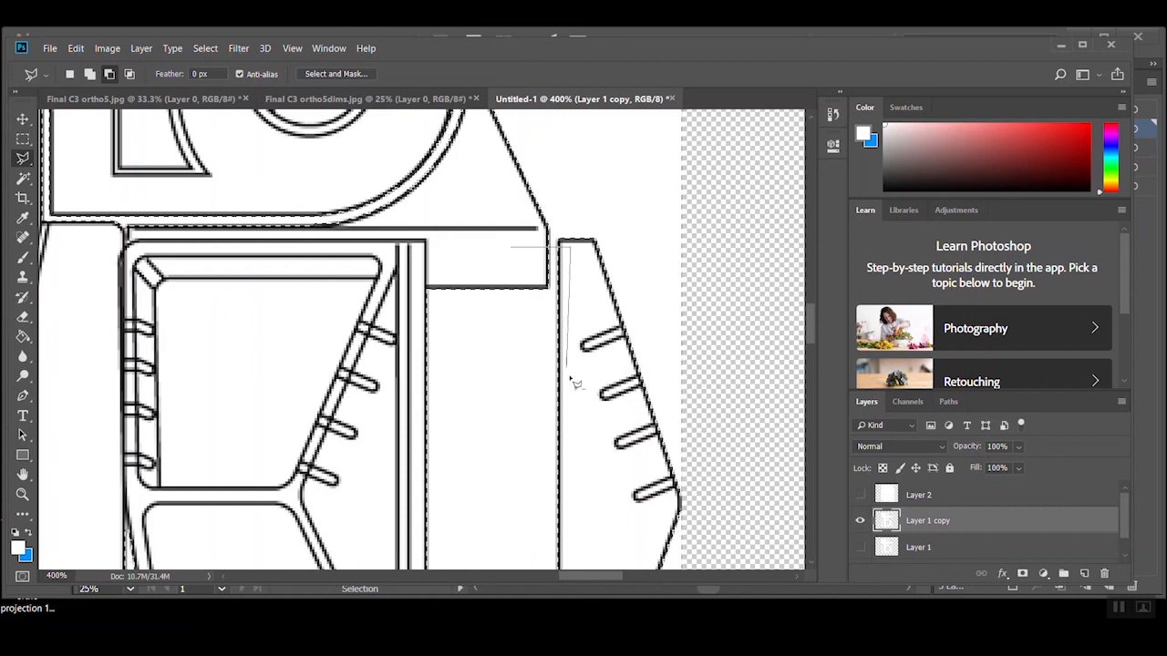
key("Escape")
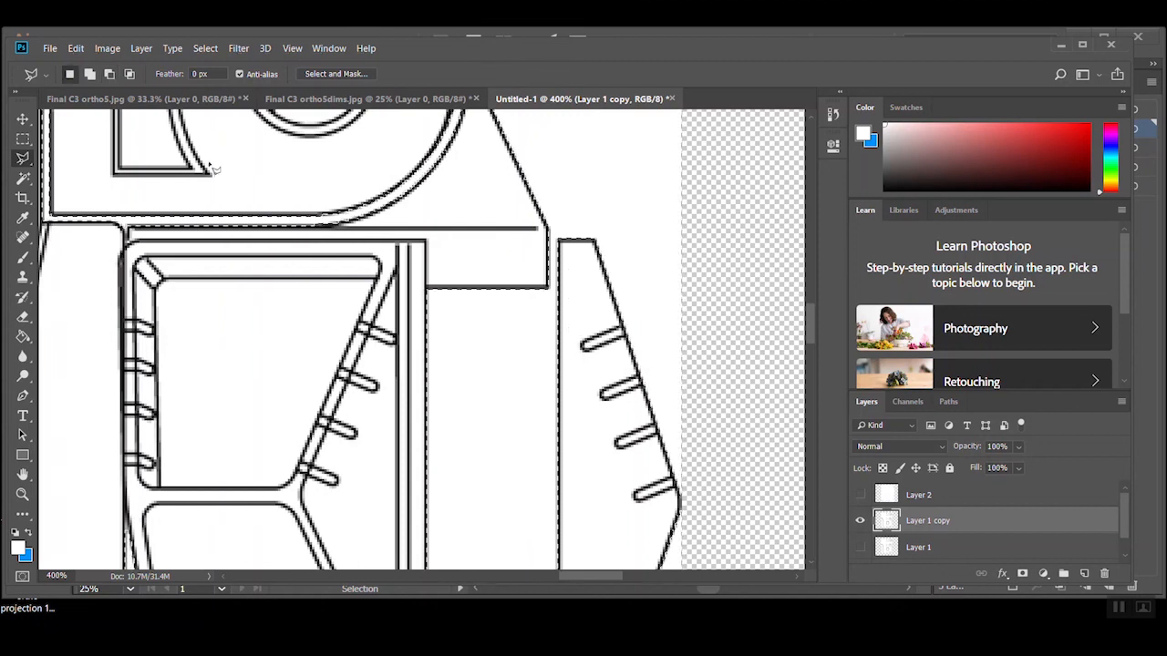
right_click(22, 158)
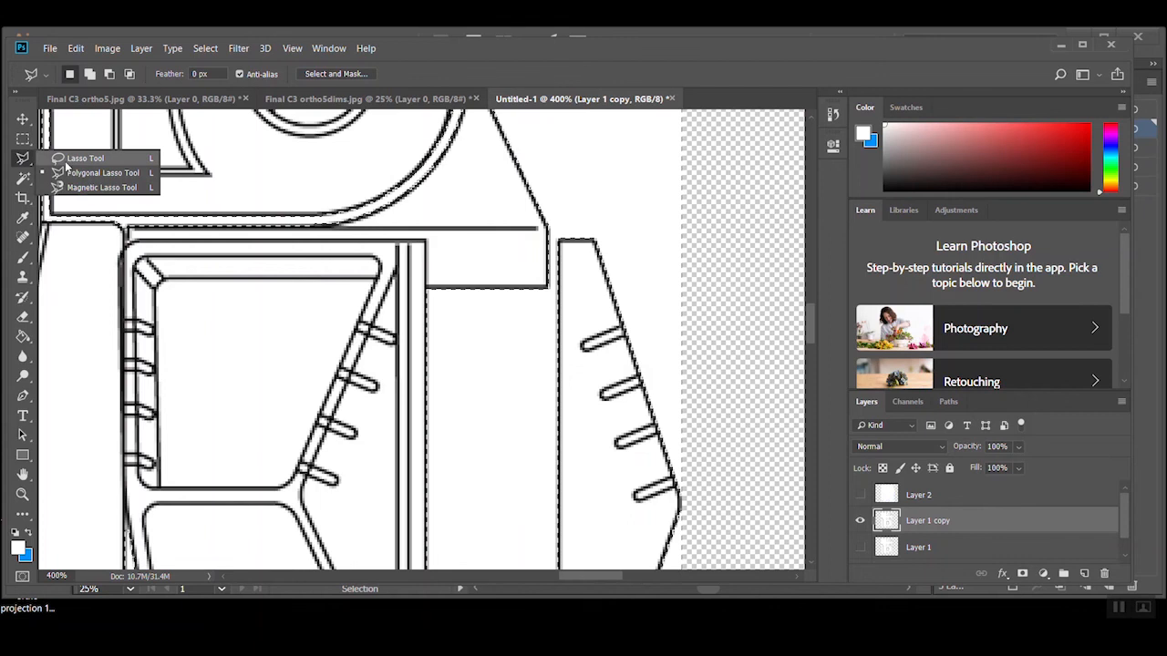
left_click(73, 172)
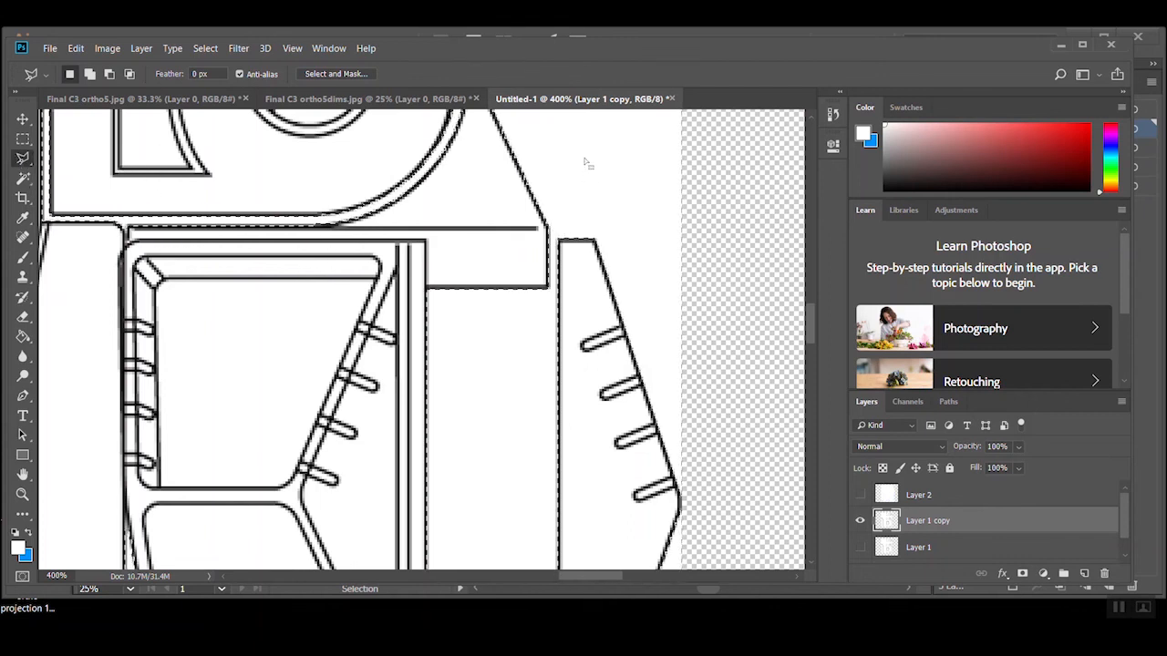
key("alt")
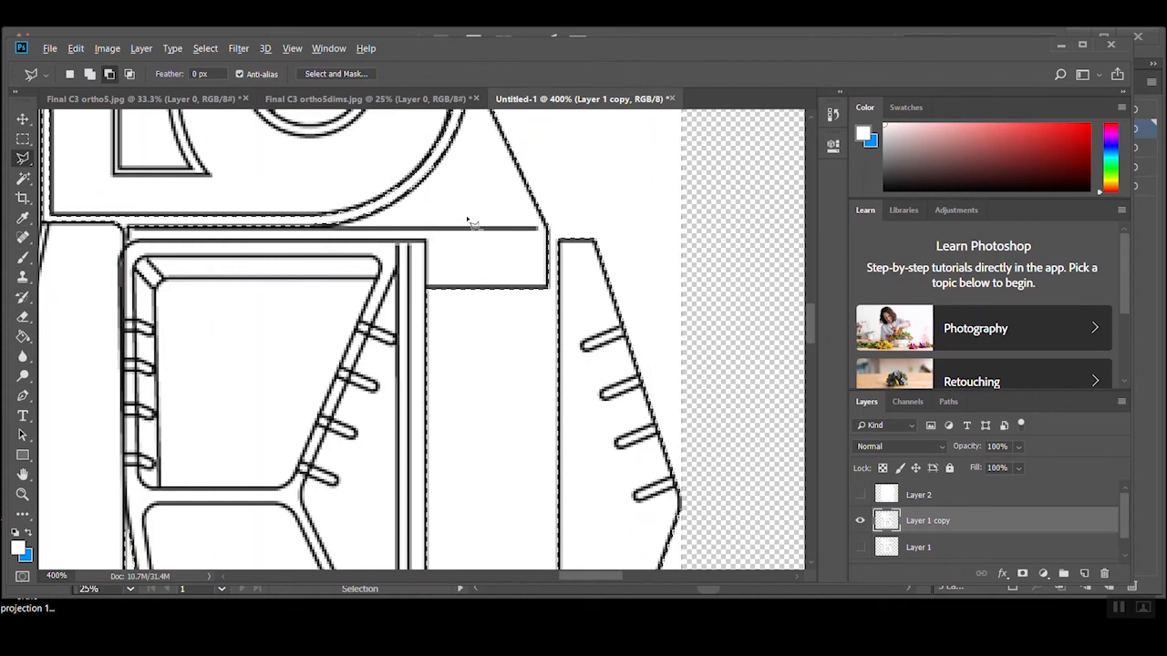
key("shift")
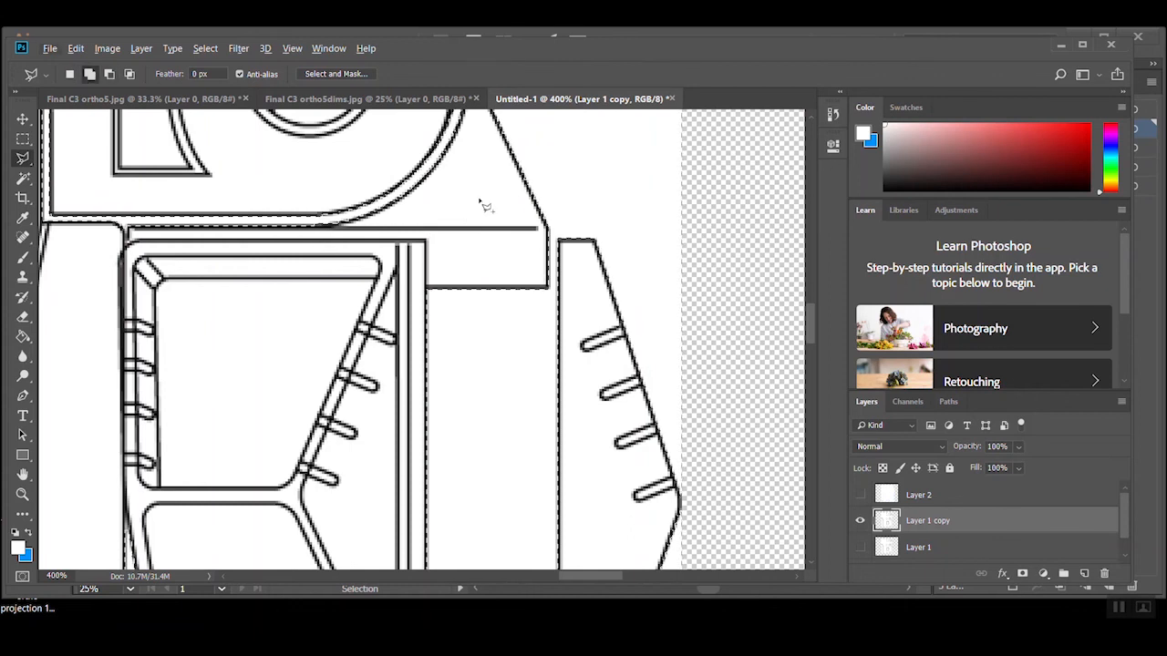
Subtract the long gap between the main body and the narrow lever, down to the rollers, from the selection with the Polygonal Lasso
key("alt")
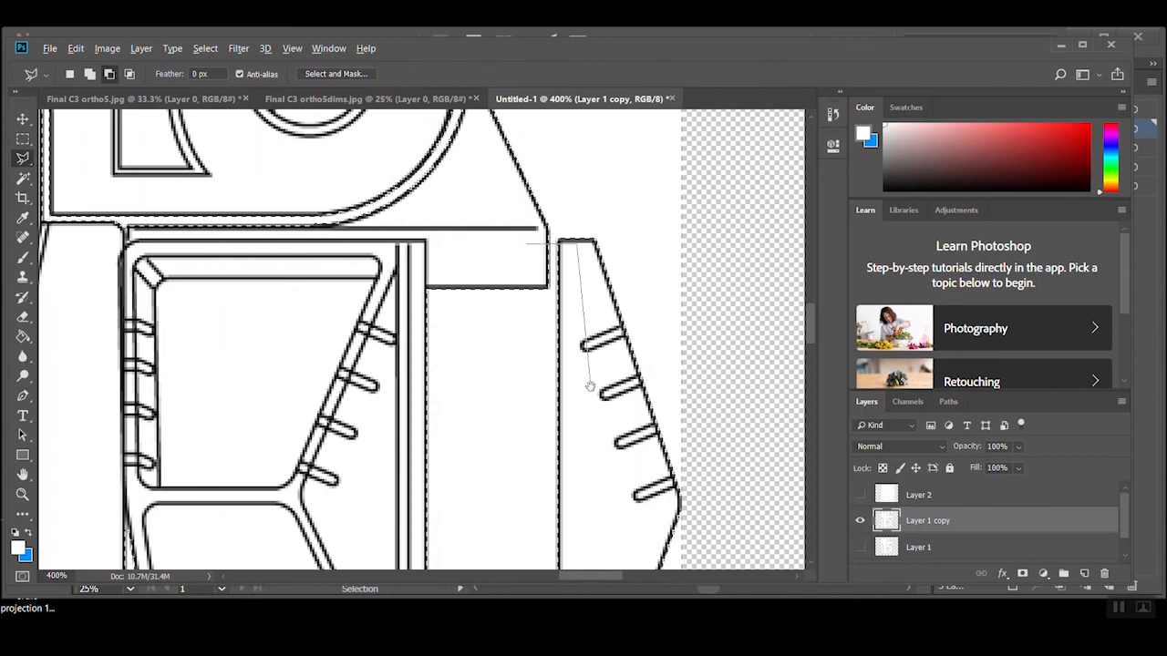
scroll(590, 387, "down", 2)
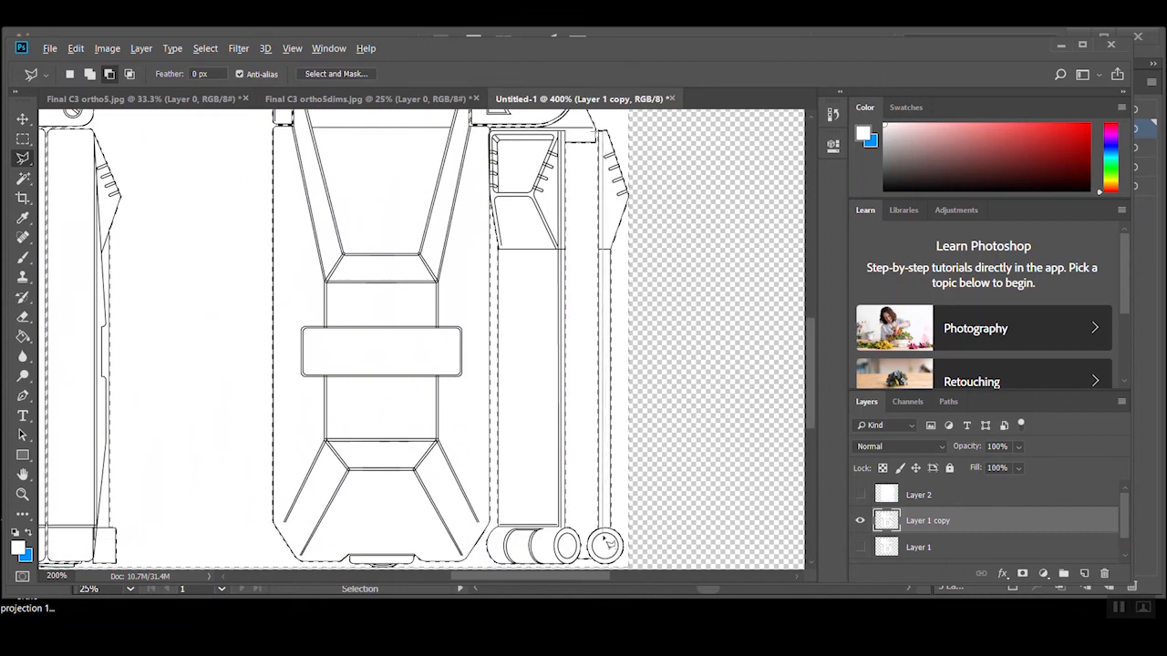
scroll(606, 569, "up", 4)
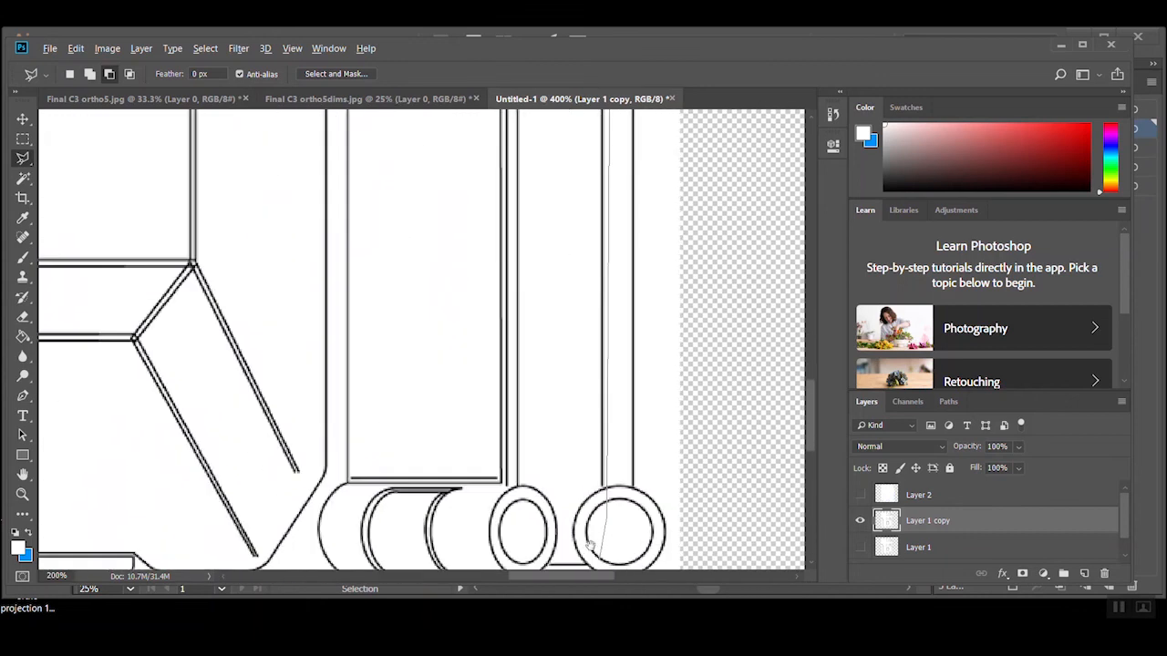
scroll(631, 450, "up", 2)
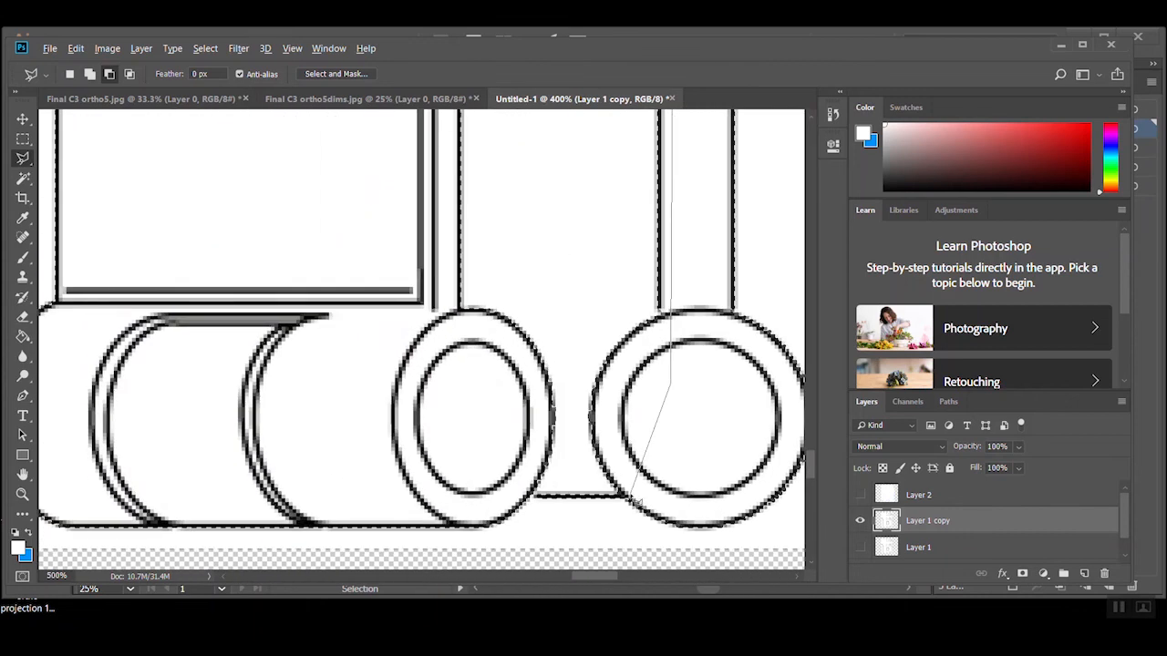
left_click(497, 493)
left_click_drag(425, 296, 457, 519)
scroll(435, 354, "down", 3)
mouse_move(433, 217)
left_mouse_down()
mouse_move(448, 229)
mouse_move(440, 303)
left_mouse_up()
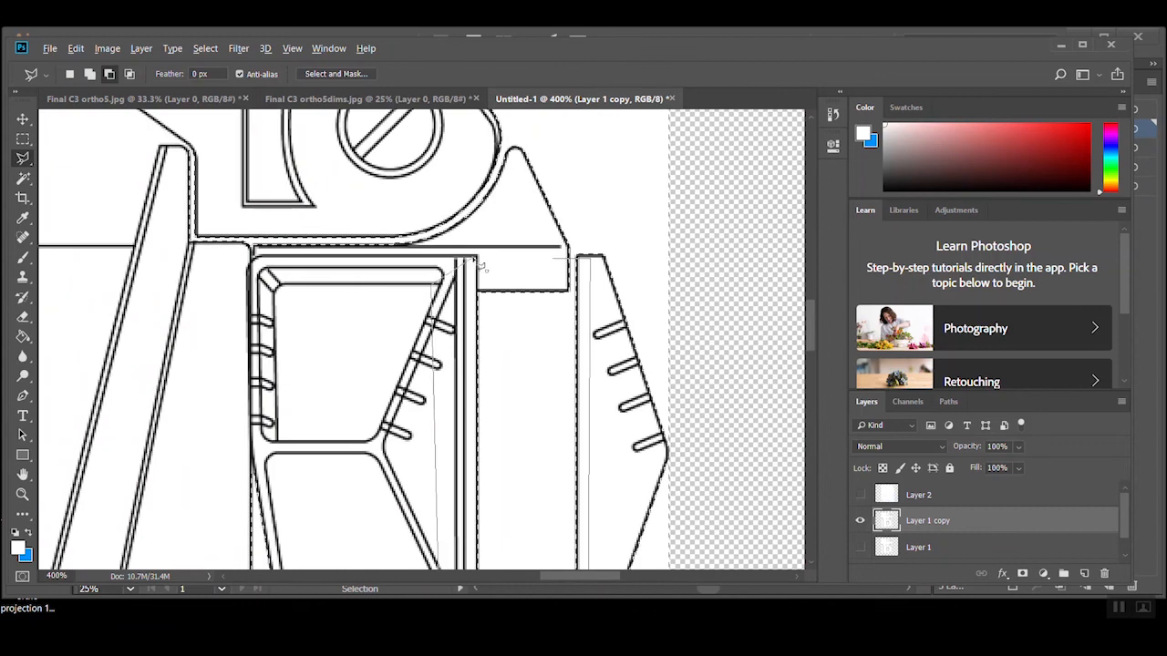
Subtract the curved gap beneath the hinge housing and along its inner vertical edge from the selection
scroll(596, 377, "down", 1)
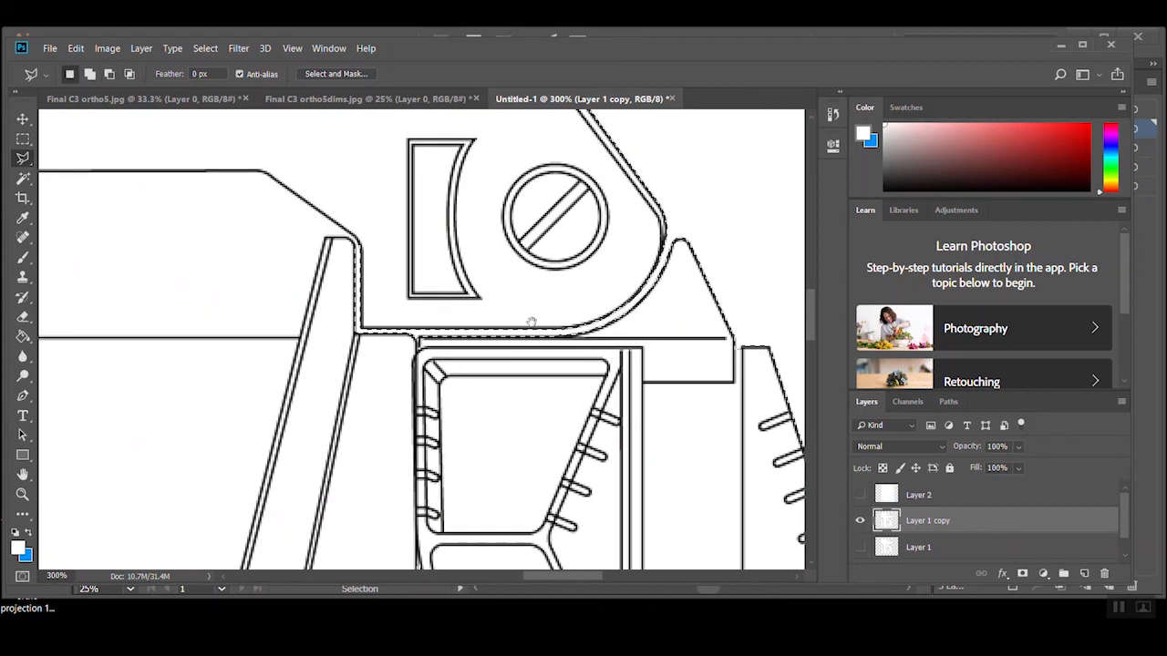
left_click_drag(531, 323, 569, 351)
left_click(705, 270)
left_click(672, 376)
left_click(377, 394)
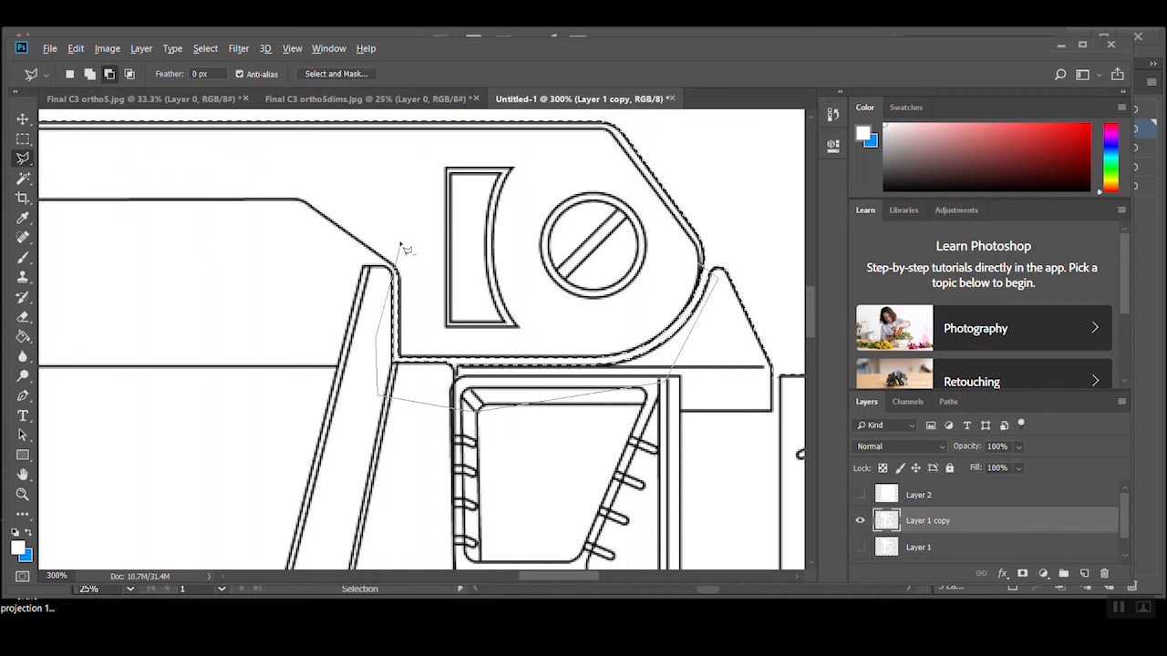
key("Escape")
Subtract the narrow gap at the opposite shoulder of the large front view from the selection
scroll(490, 332, "down", 1)
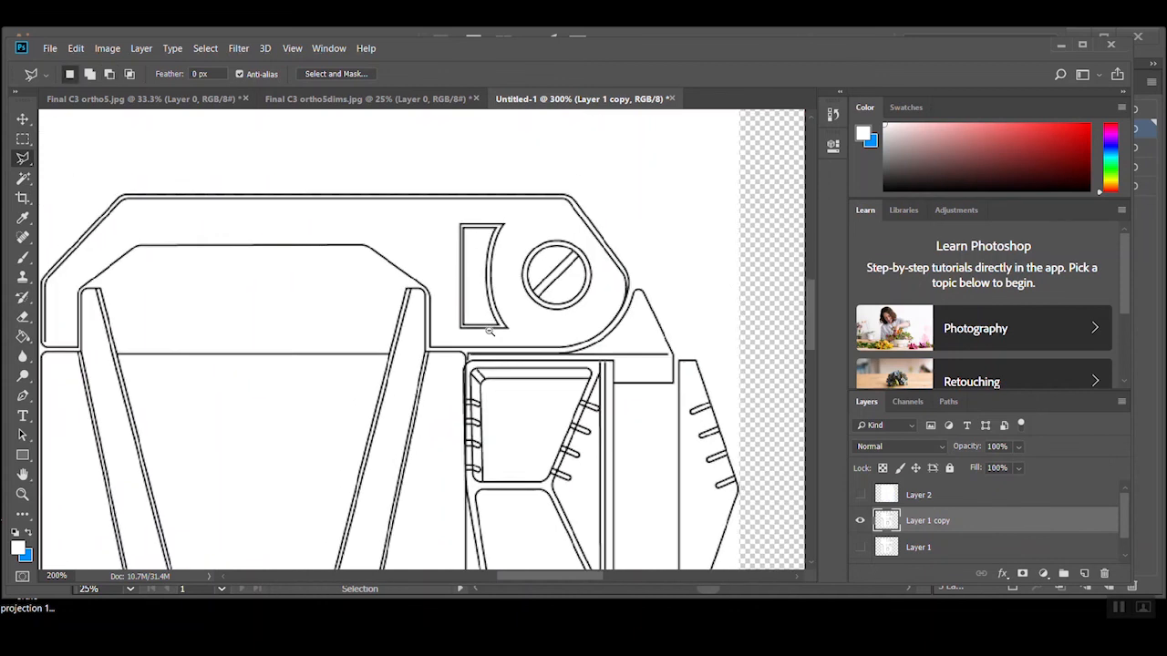
left_click(489, 332, "alt")
left_click(489, 331, "alt")
left_click_drag(411, 438, 456, 365)
left_click(425, 248, "ctrl")
left_click(422, 262, "ctrl")
left_click(422, 263, "ctrl")
left_click(248, 292, "alt")
left_click(245, 331)
left_click(318, 339)
left_click(326, 244)
left_click(299, 187)
left_click(248, 292)
left_click(364, 350, "alt")
left_click(365, 350, "alt")
left_click(367, 352, "alt")
left_click_drag(439, 426, 481, 198)
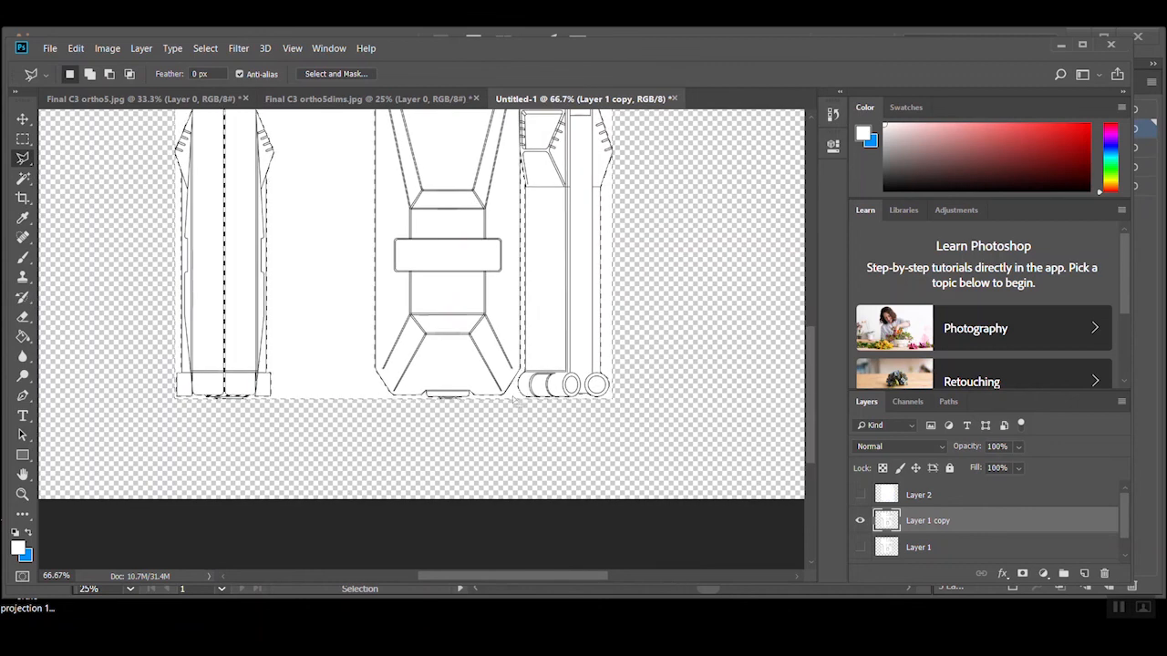
Examine the selection outline around the base of the large front view and along the narrow side view
left_click(455, 390, "ctrl")
left_click(455, 390, "ctrl")
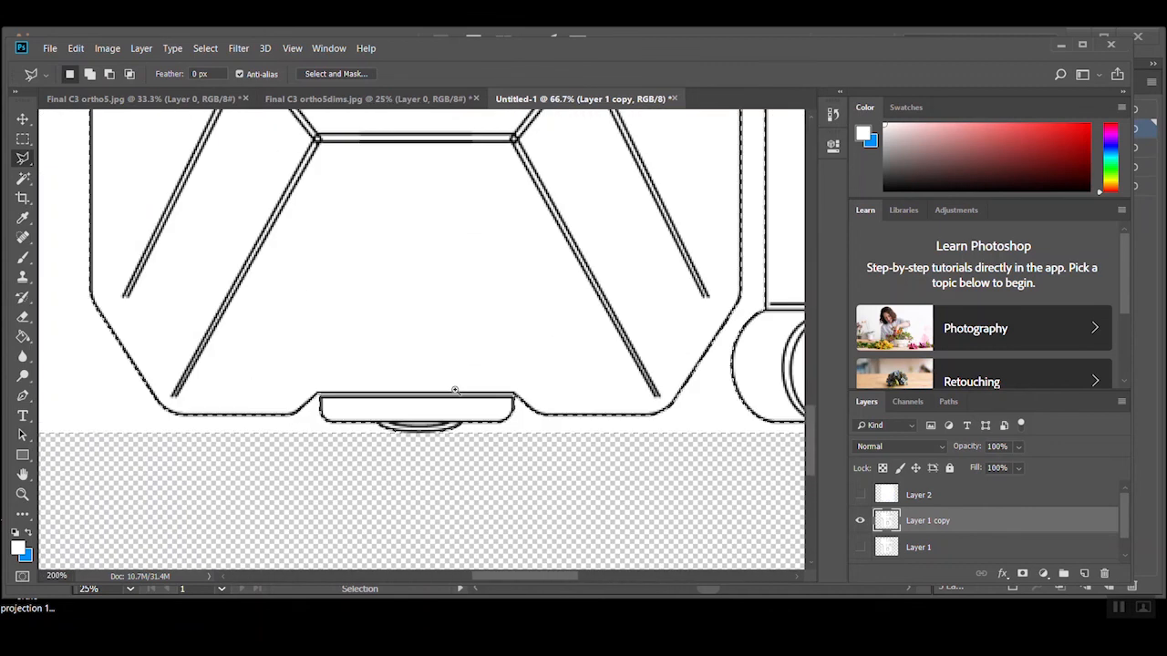
left_click(455, 391, "ctrl")
left_click_drag(271, 393, 692, 497)
mouse_move(119, 370)
left_mouse_down()
mouse_move(361, 323)
mouse_move(461, 377)
left_mouse_up()
left_click_drag(153, 252, 453, 356)
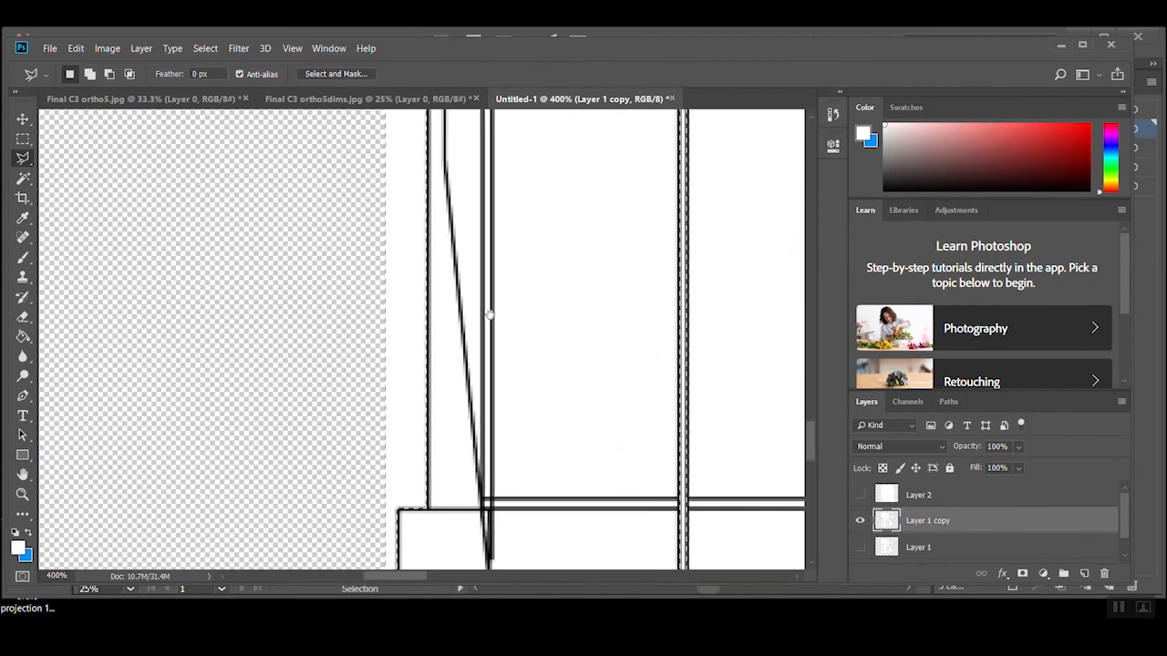
left_click_drag(489, 314, 432, 463)
left_click(435, 363, "alt")
left_click(435, 363, "alt")
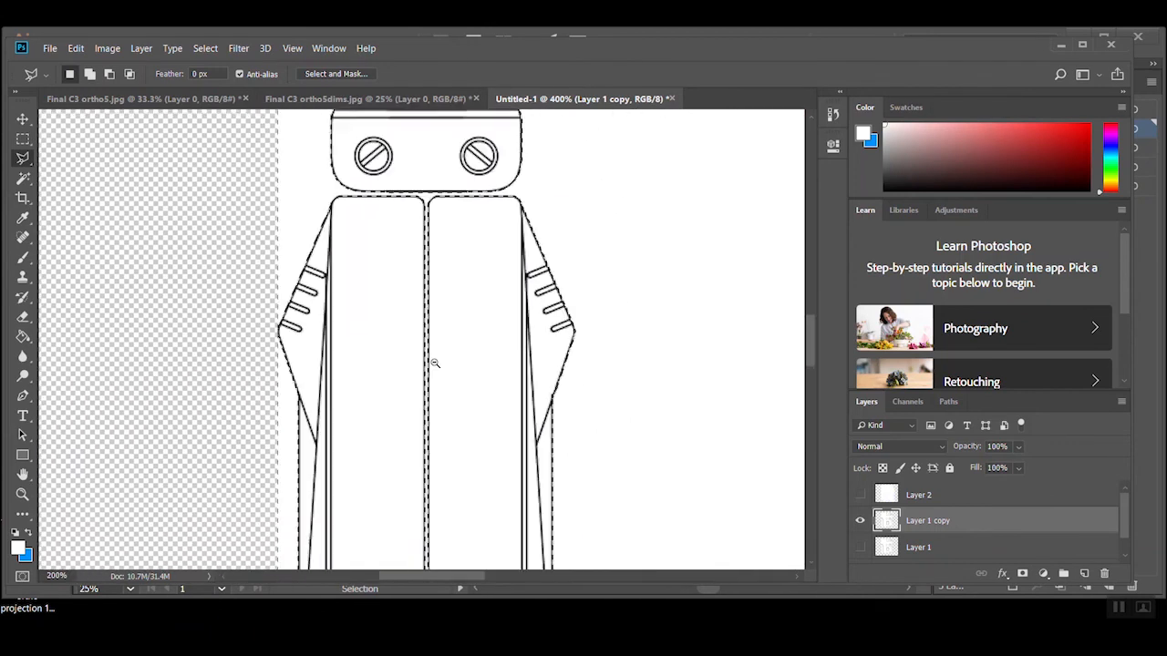
left_click(435, 363, "alt")
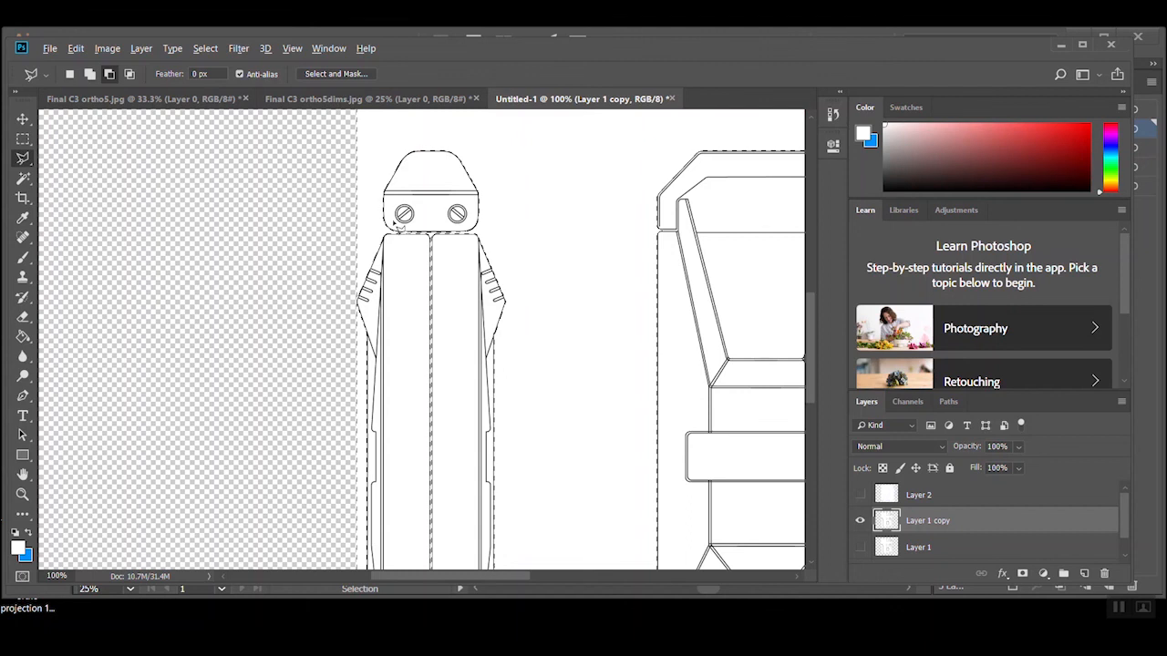
Subtract the centre seam and the gap beneath the head of the narrow side view, down to its base piece, from the selection with the Polygonal Lasso
left_click(396, 234)
left_click_drag(412, 547, 410, 328)
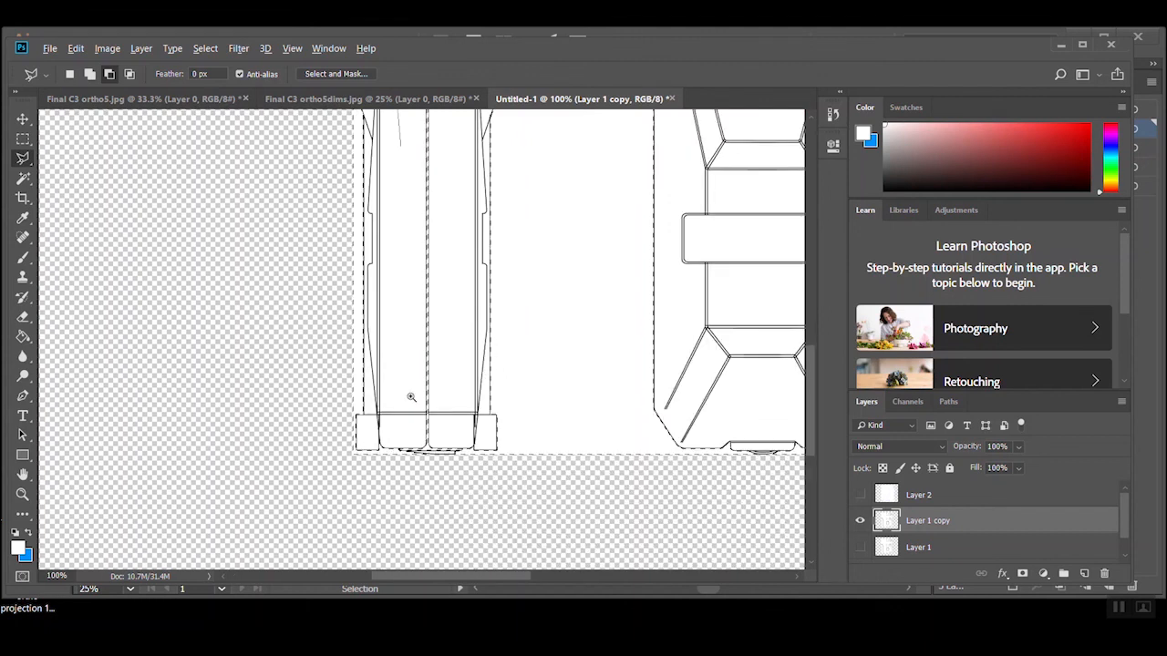
left_click(419, 410, "ctrl")
left_click(422, 415, "ctrl")
scroll(376, 504, "up", 3)
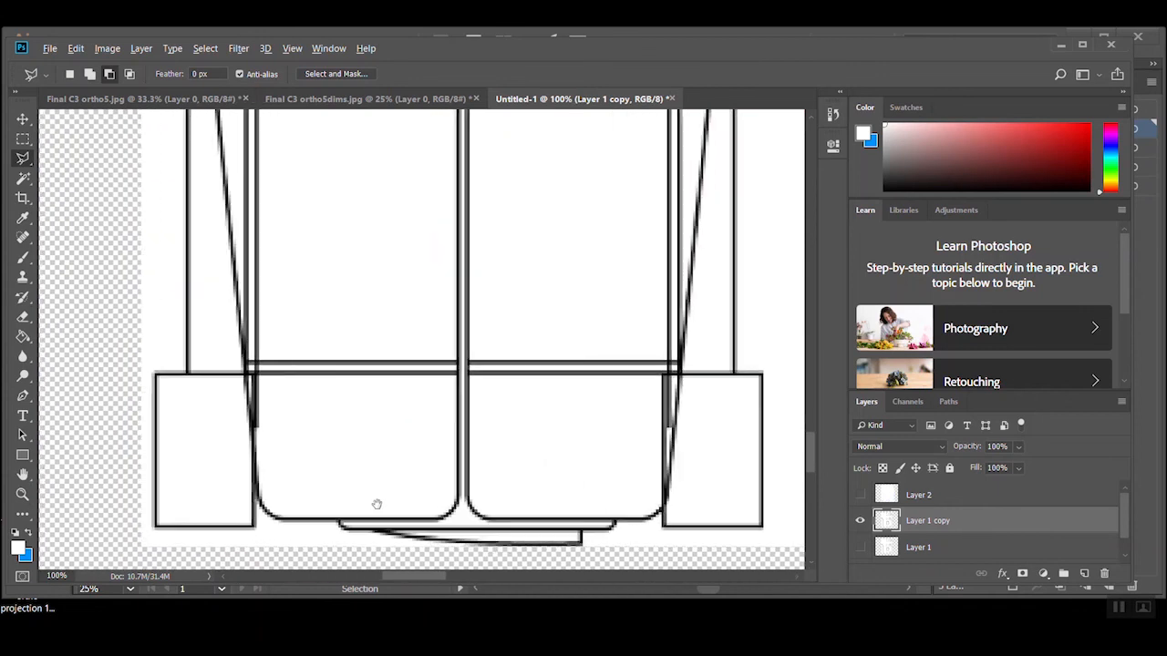
left_click_drag(378, 503, 377, 461)
scroll(367, 472, "up", 1)
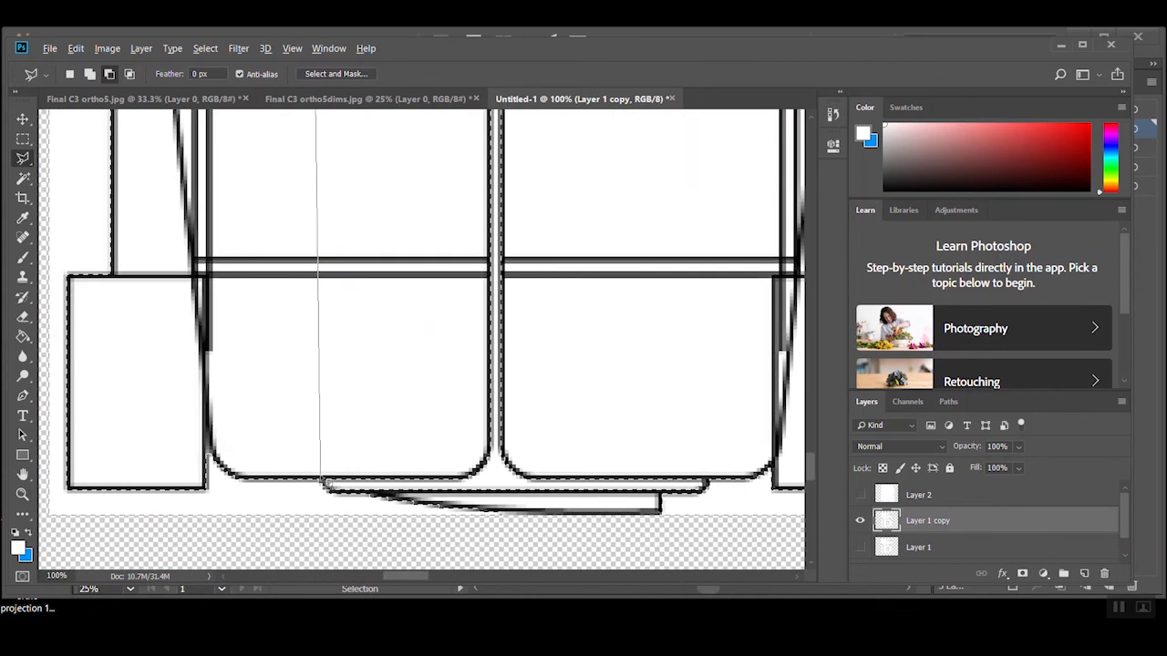
left_click(324, 485)
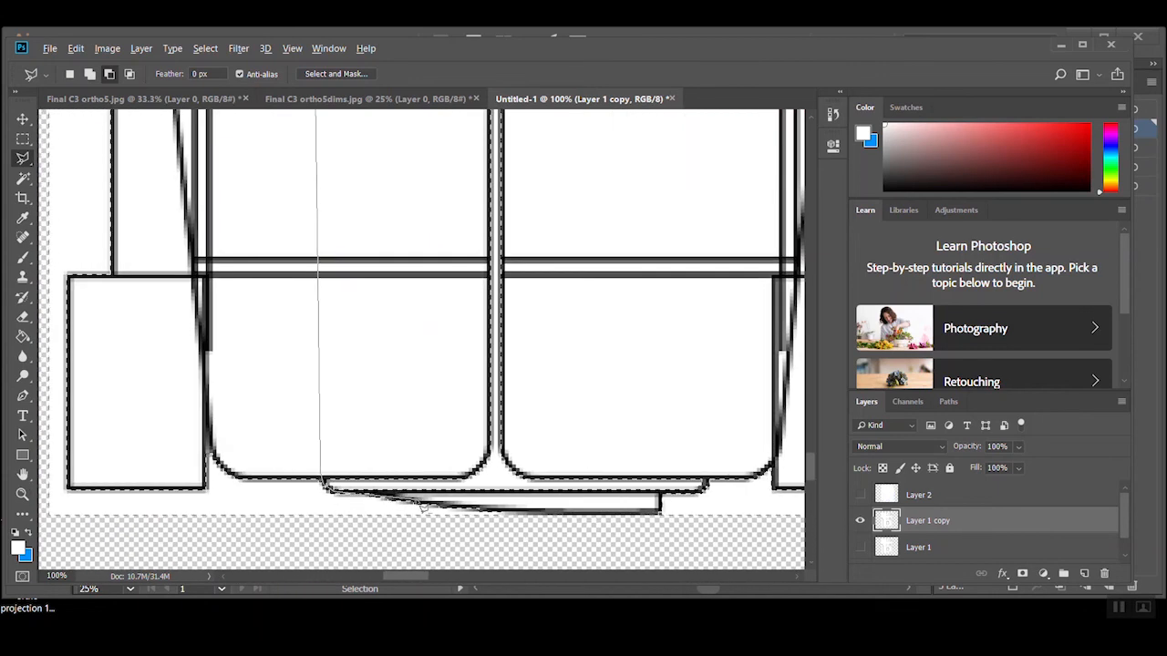
left_click(661, 494)
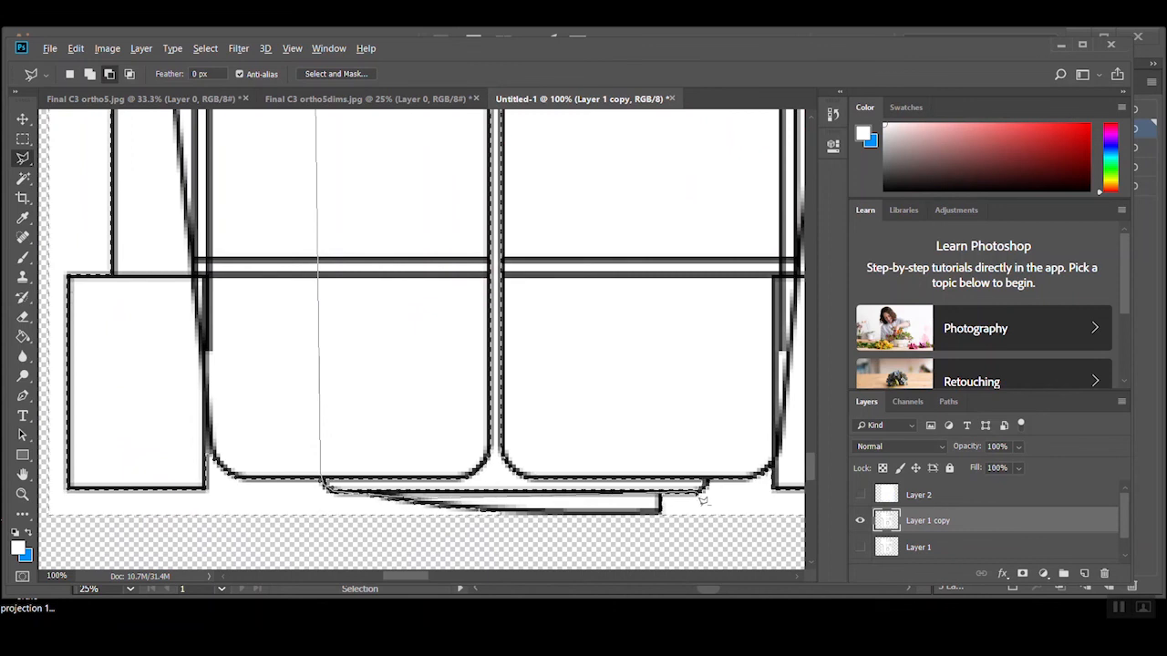
scroll(707, 401, "down", 2)
left_click_drag(680, 216, 612, 501)
mouse_move(554, 132)
left_mouse_down()
mouse_move(564, 393)
mouse_move(545, 521)
left_mouse_up()
left_click_drag(532, 118, 518, 406)
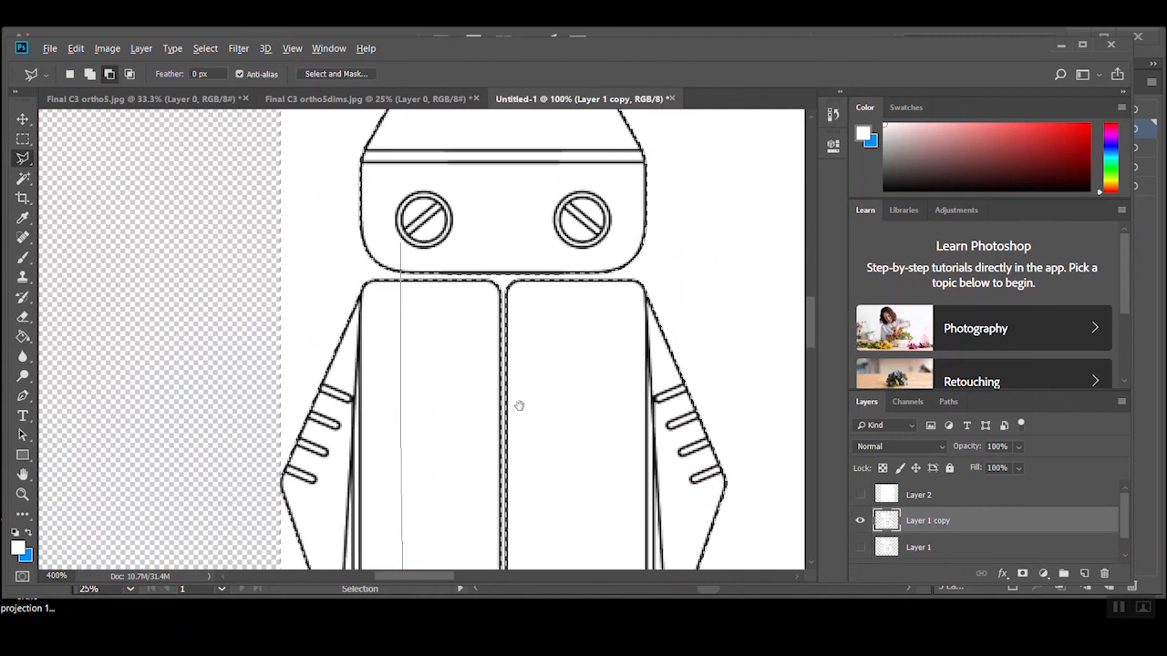
left_click(609, 264)
double_click(544, 247)
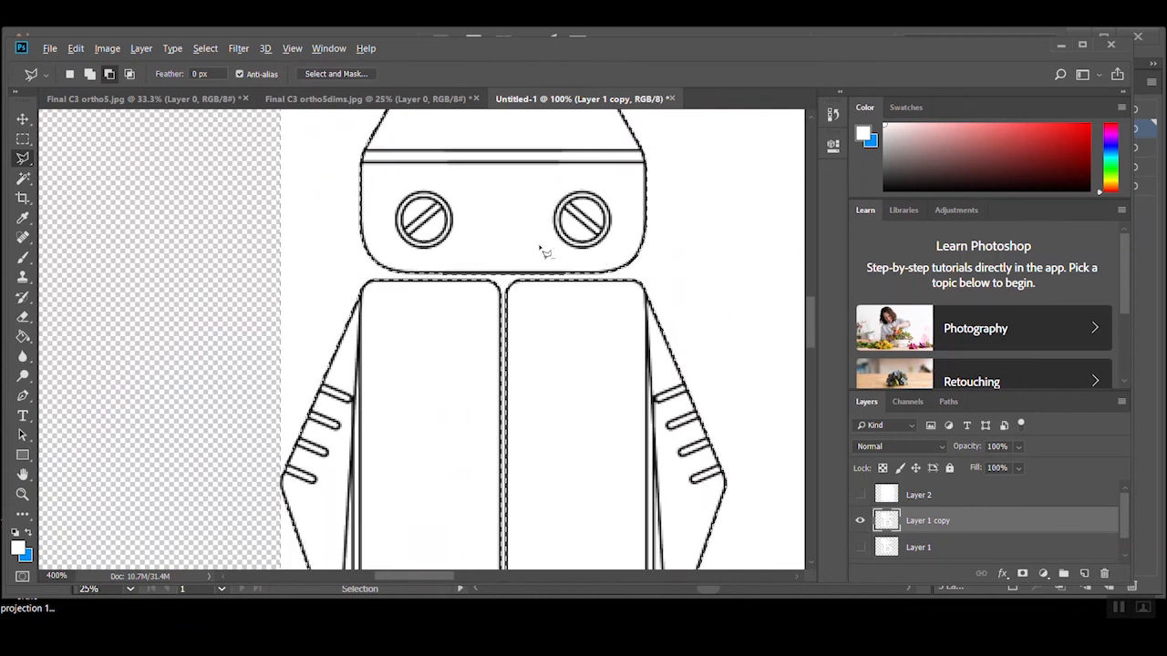
Compare Layer 1 with Layer 1 copy, delete the selected white around the views on Layer 1 copy, and deselect
scroll(458, 244, "down", 4)
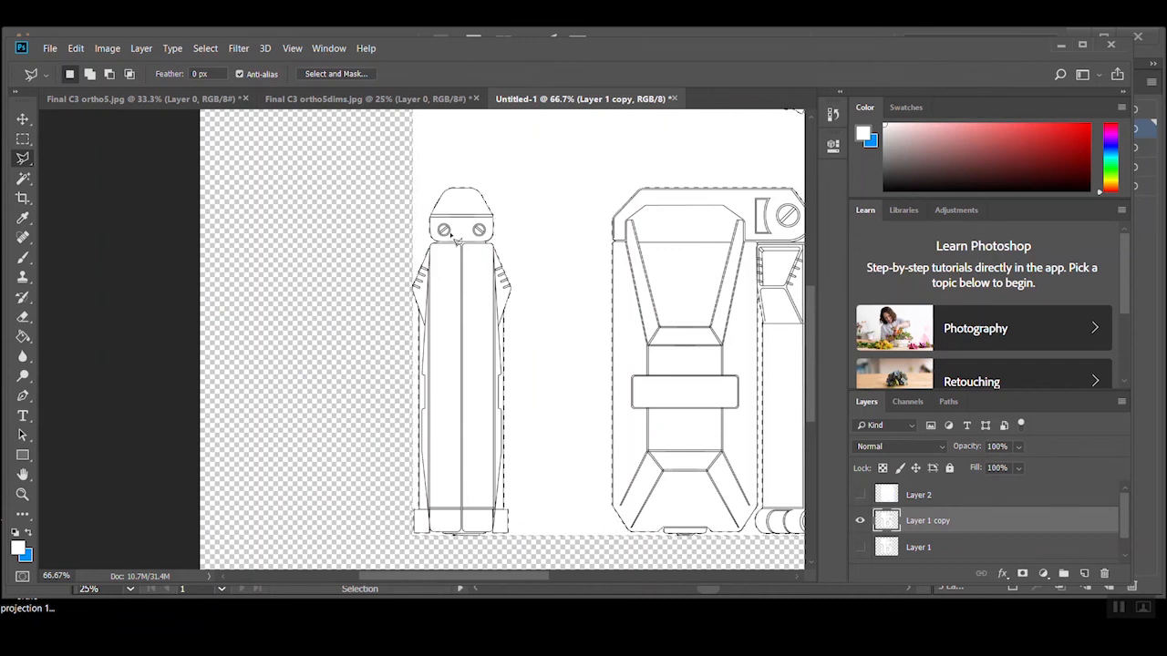
left_click(565, 292, "alt")
left_click_drag(583, 365, 509, 429)
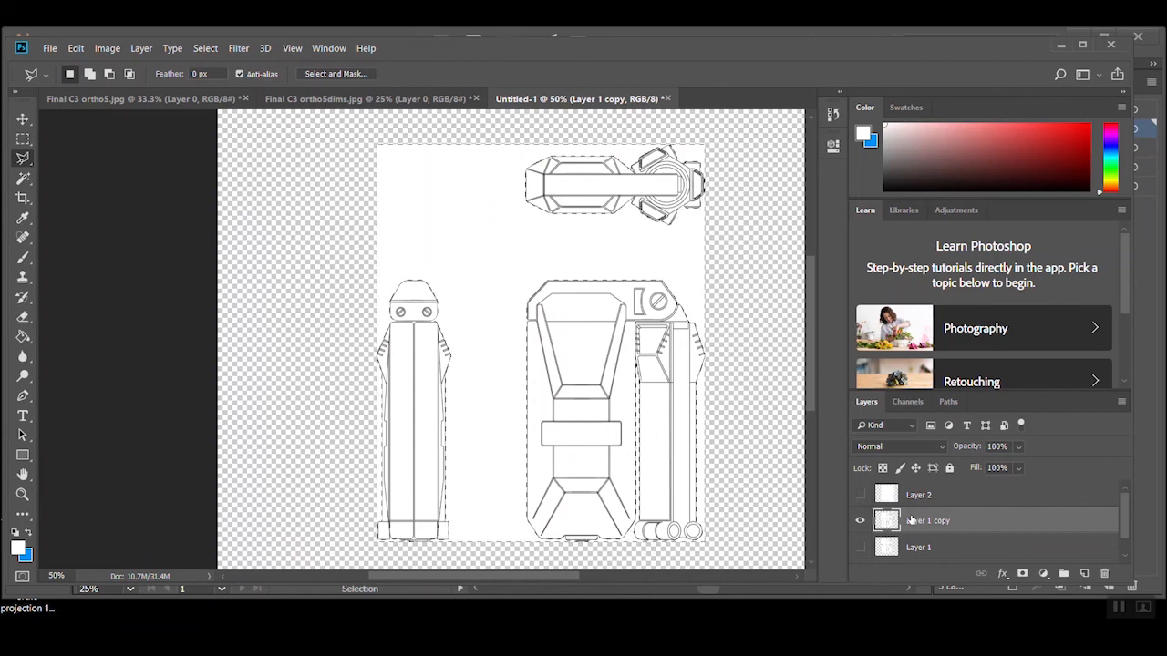
left_click(859, 546)
left_click(861, 522)
left_click(861, 523)
left_click(860, 547)
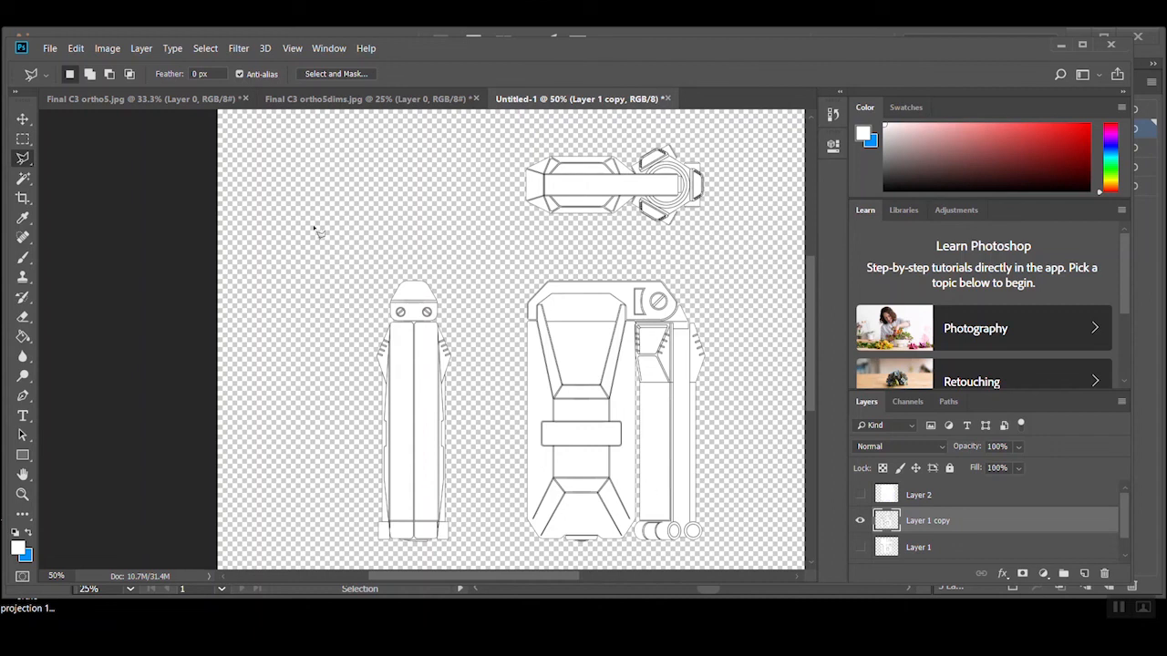
Add a black Stroke layer style to Layer 1 copy, 4 px in size, positioned inside, with 100% opacity
left_click(26, 119)
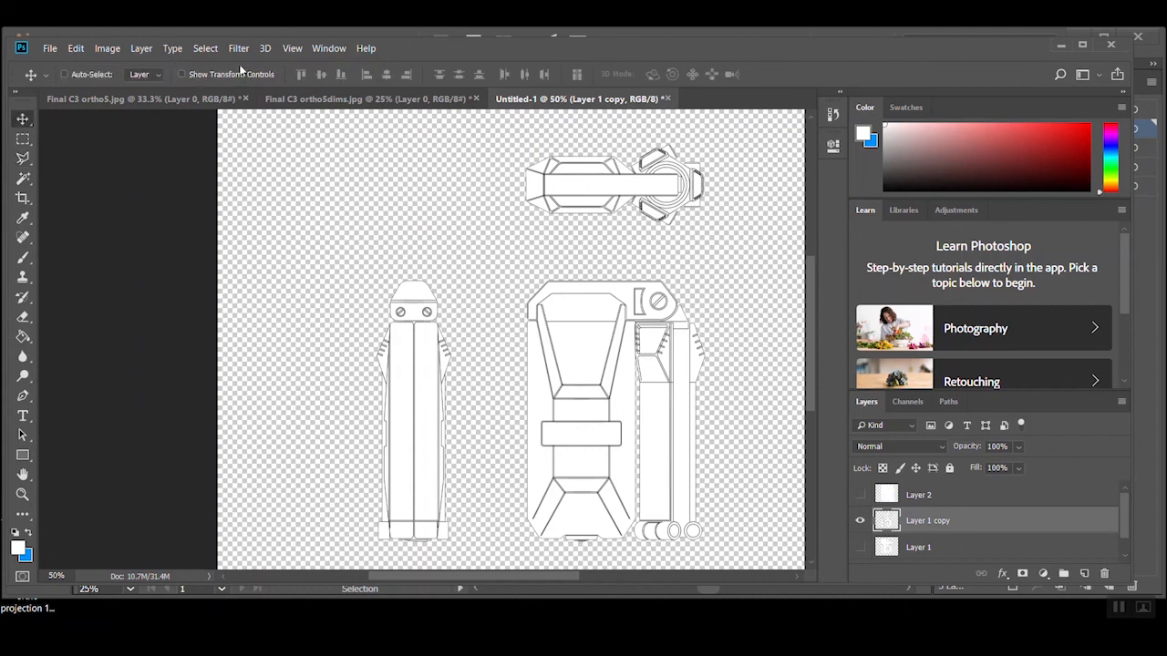
left_click(141, 48)
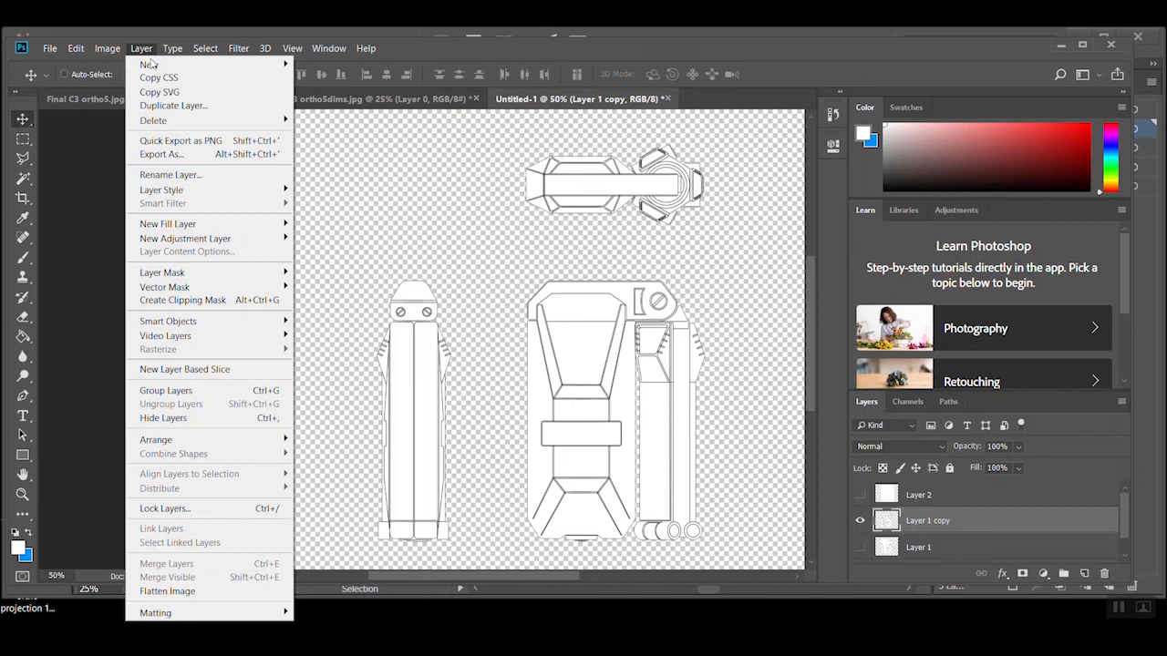
mouse_move(219, 193)
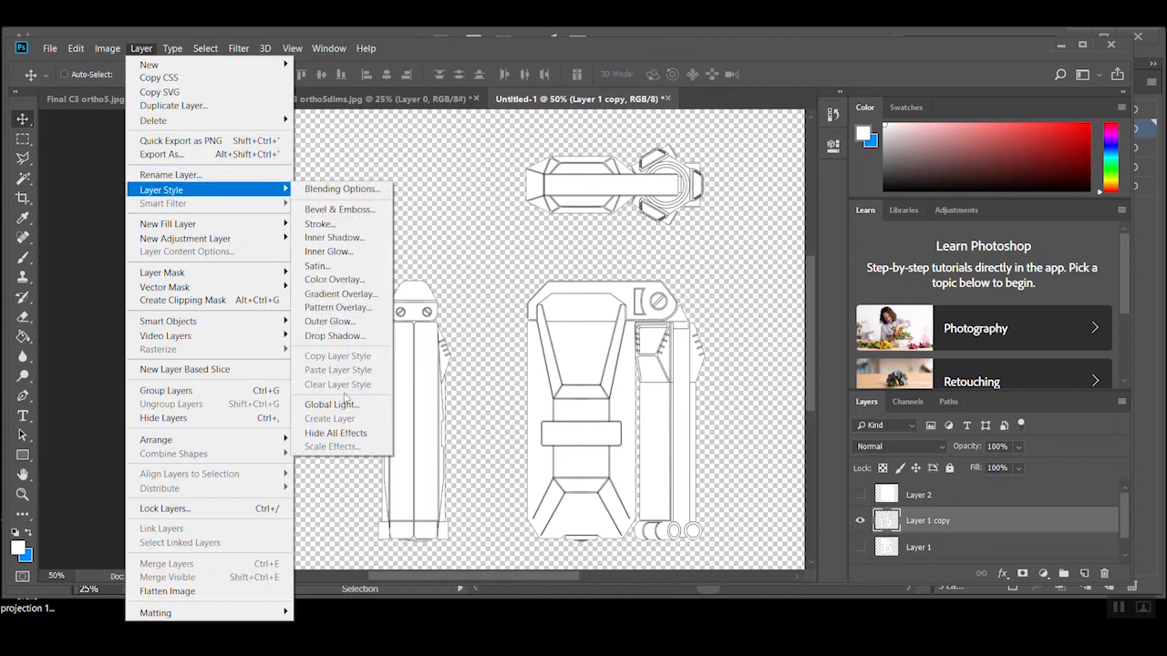
left_click(328, 225)
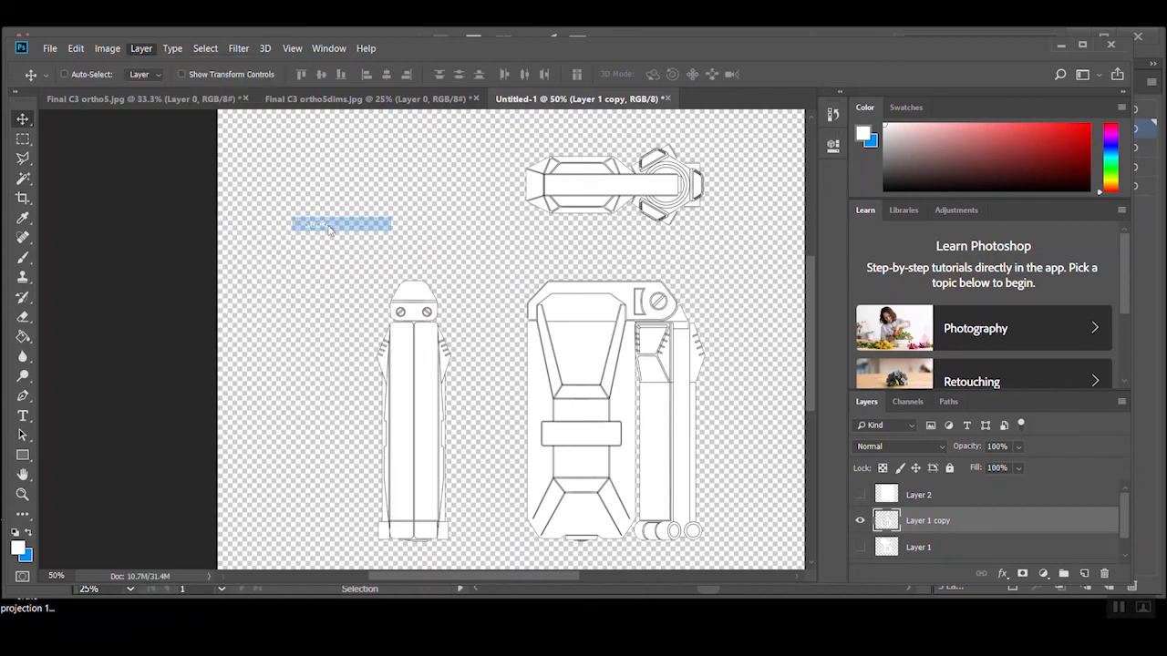
left_click_drag(664, 256, 854, 218)
mouse_move(988, 259)
left_mouse_down()
mouse_move(1016, 256)
mouse_move(986, 259)
left_mouse_up()
left_click_drag(1014, 212, 942, 169)
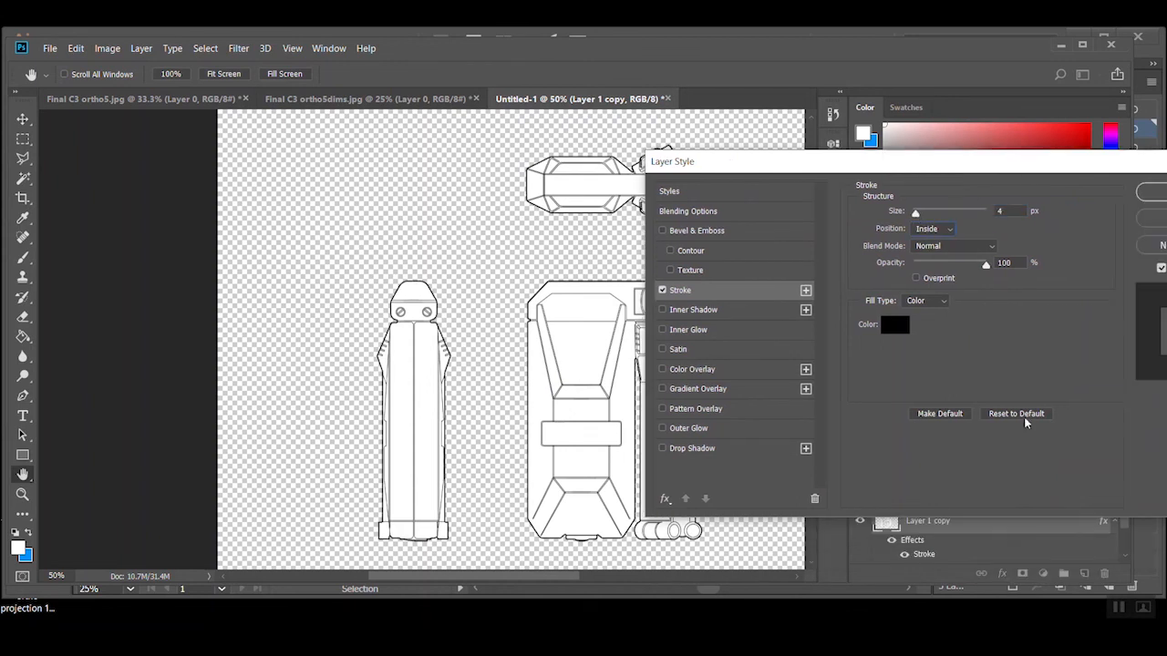
left_click_drag(1062, 176, 873, 171)
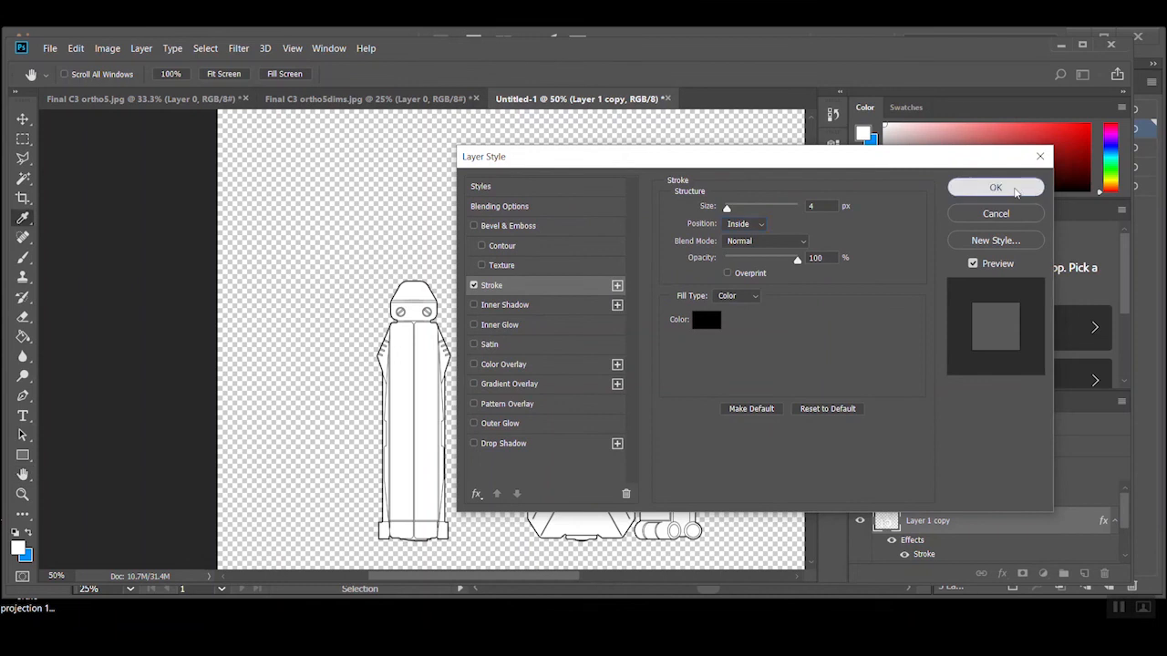
left_click(995, 187)
left_click(1112, 521)
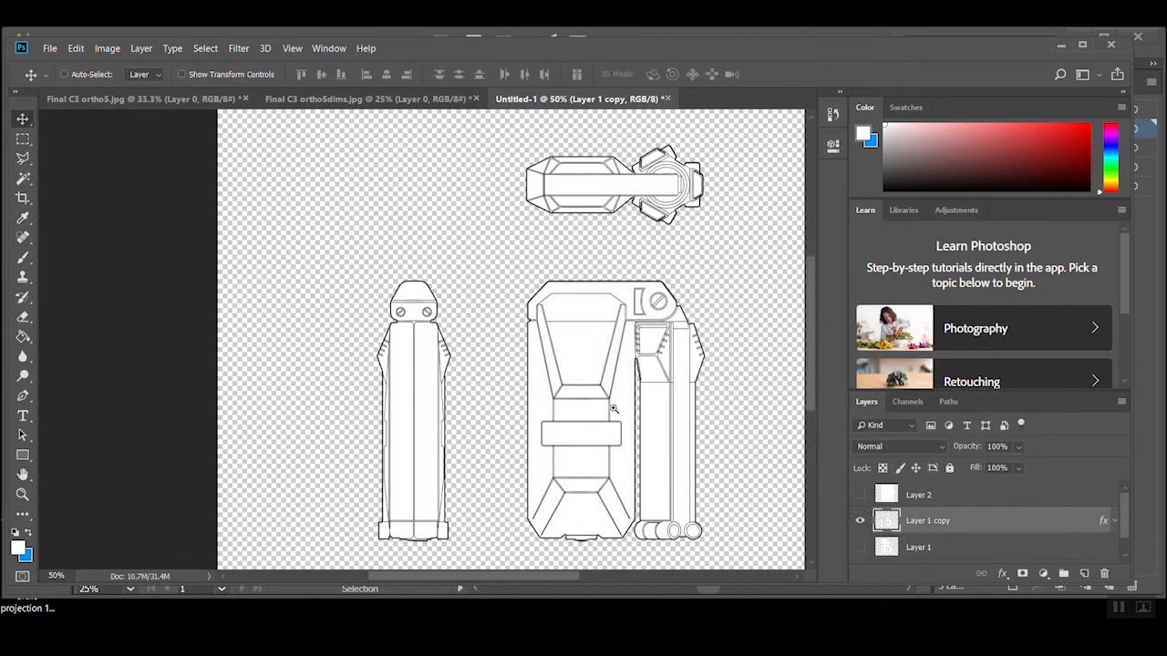
Review the Stroke settings in the layer style of Layer 1 copy
key("ctrl+minus")
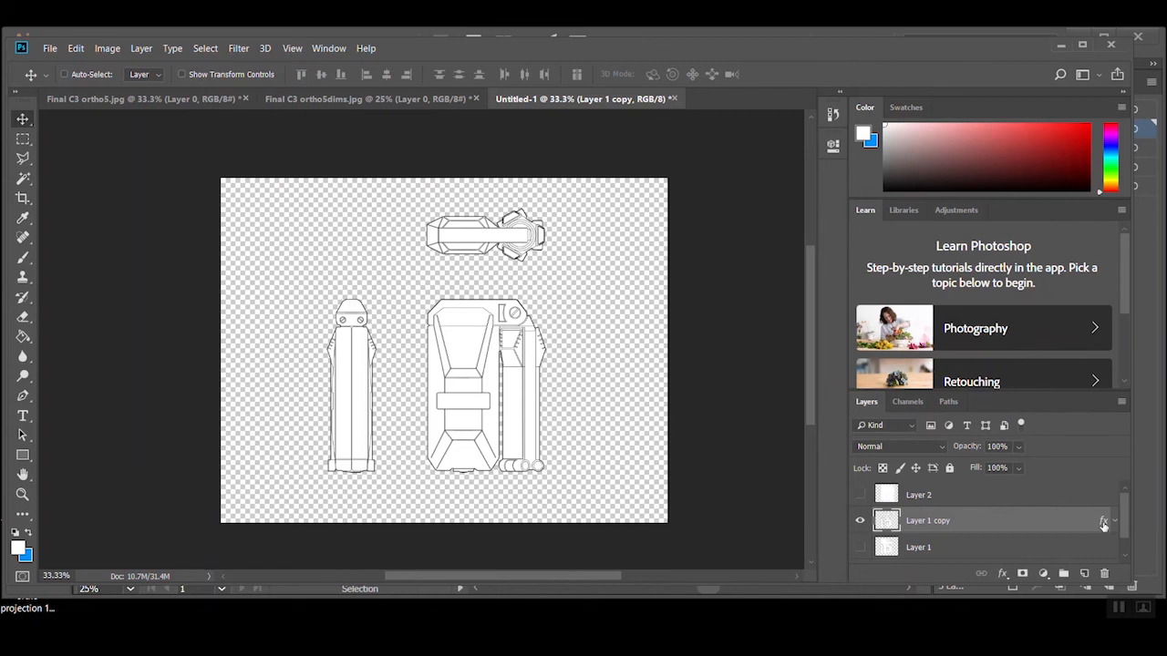
double_click(1102, 524)
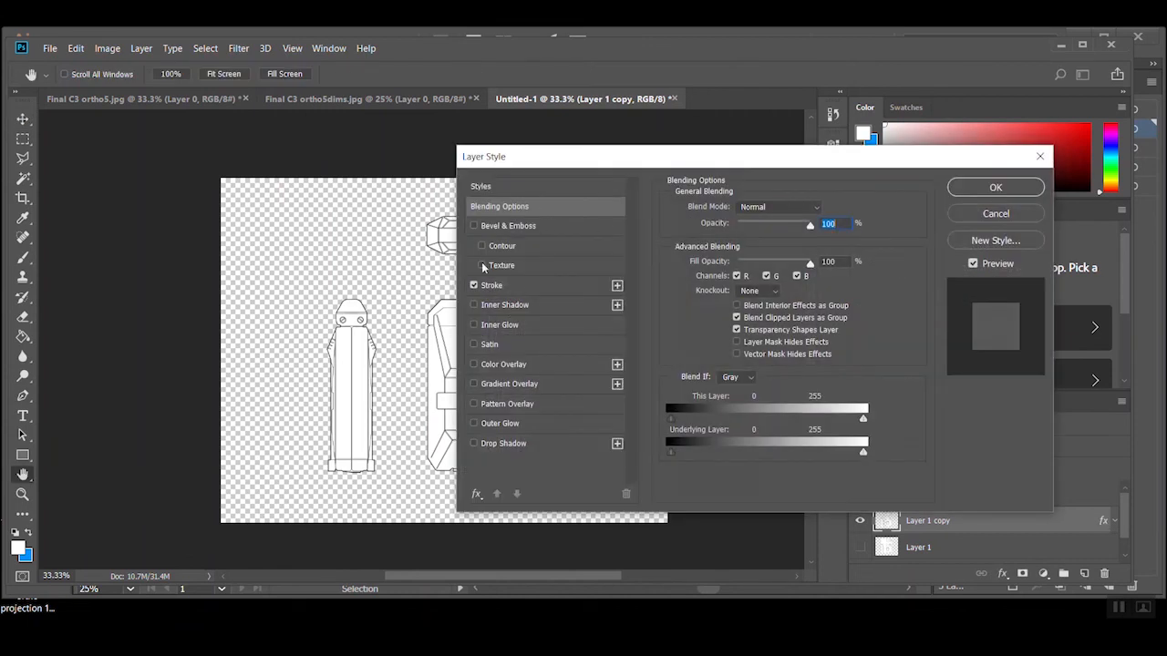
left_click(516, 287)
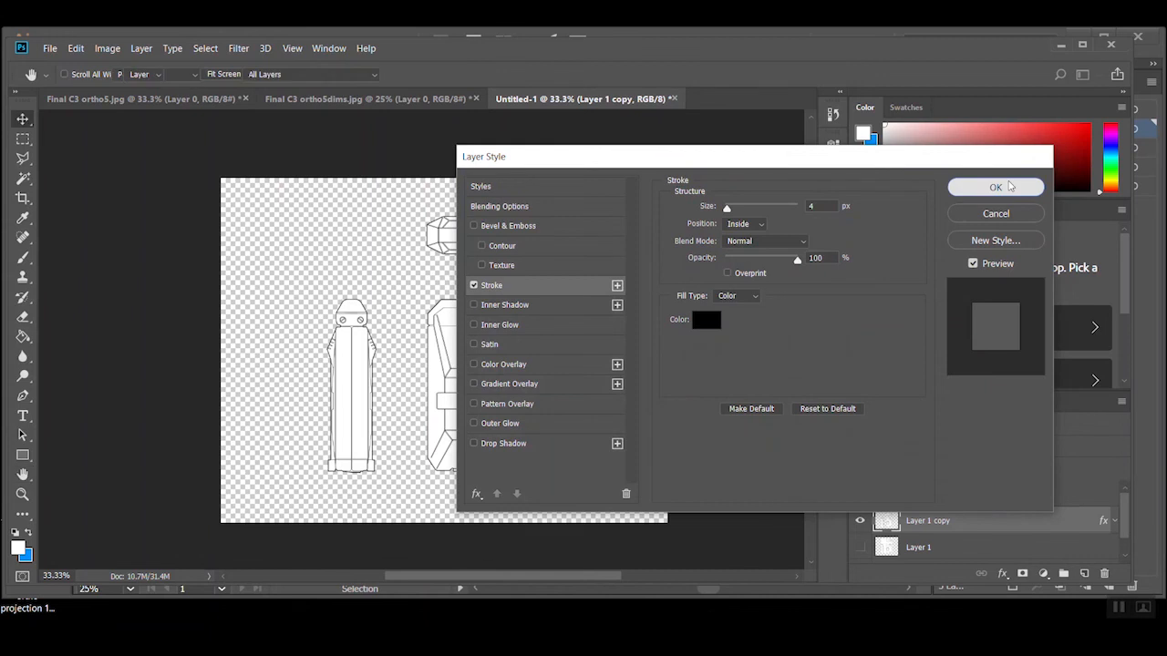
left_click(995, 187)
Show the dimensions on Layer 2, try the Normal blend mode on it, and set it back to Multiply
left_click(860, 495)
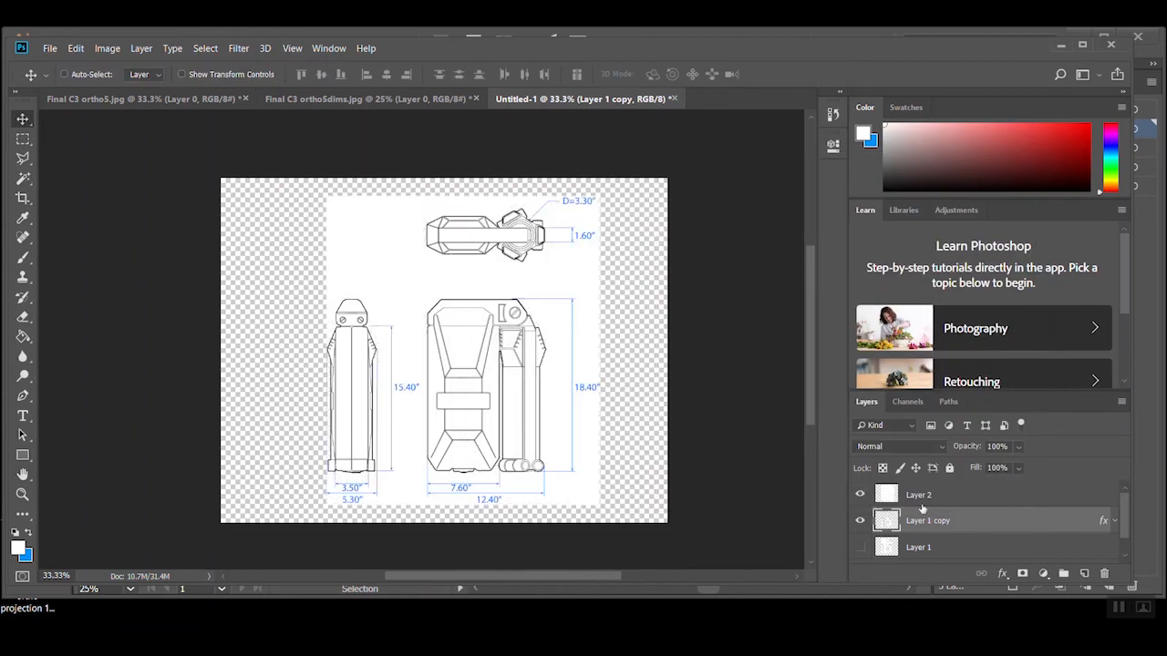
left_click(937, 503)
left_click(880, 446)
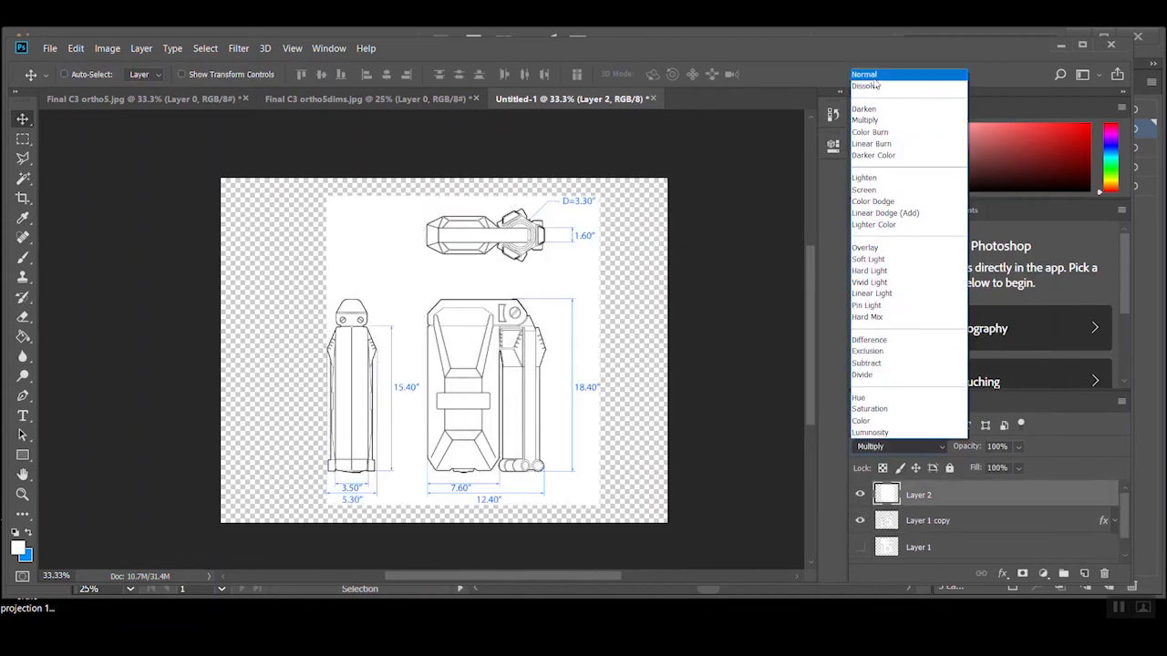
left_click(870, 76)
left_click(897, 447)
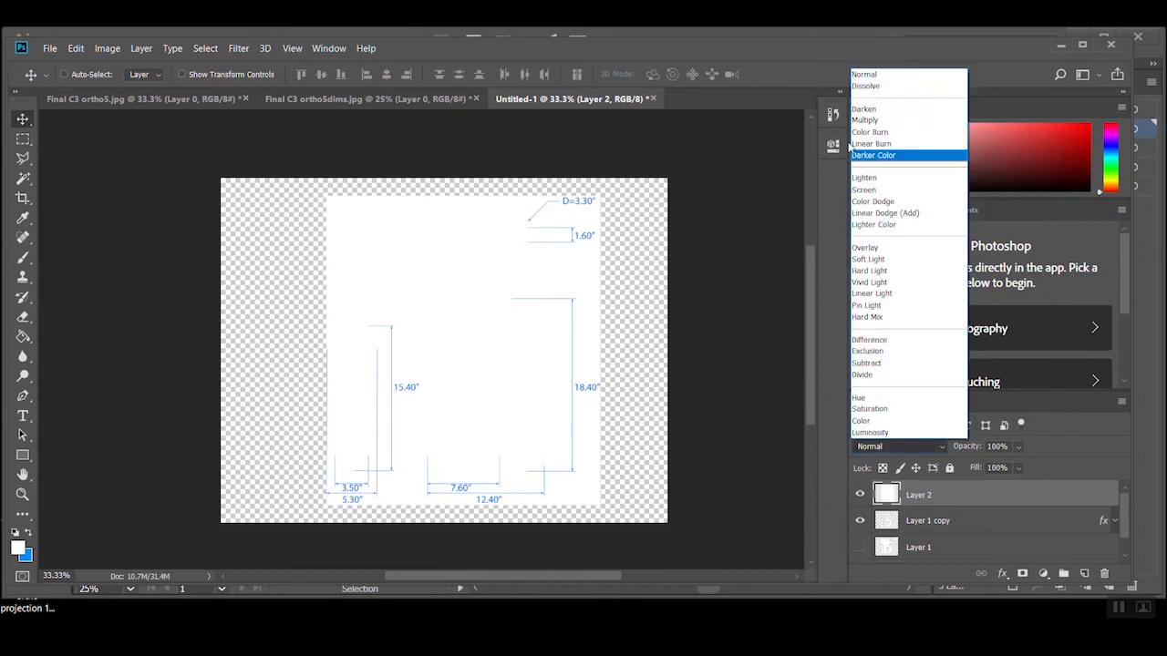
left_click(875, 110)
Show the white Background layer beneath the linework and dimensions
left_click(537, 338, "ctrl")
left_click_drag(463, 399, 514, 344)
key("ctrl+minus")
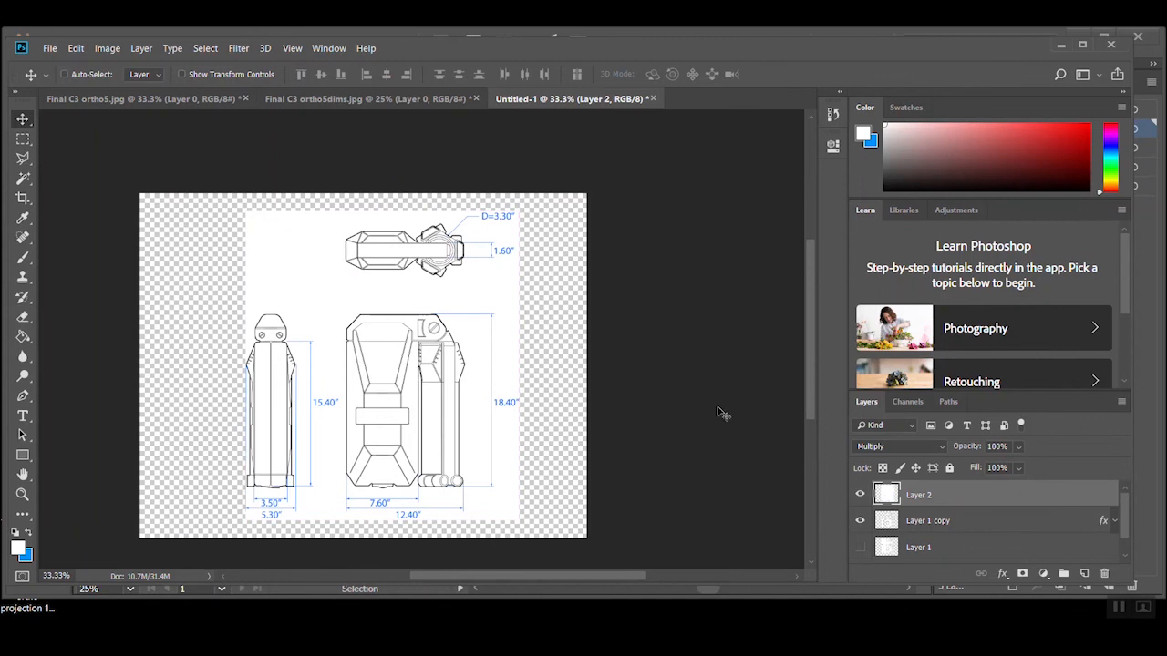
scroll(875, 507, "down", 1)
left_click(861, 552)
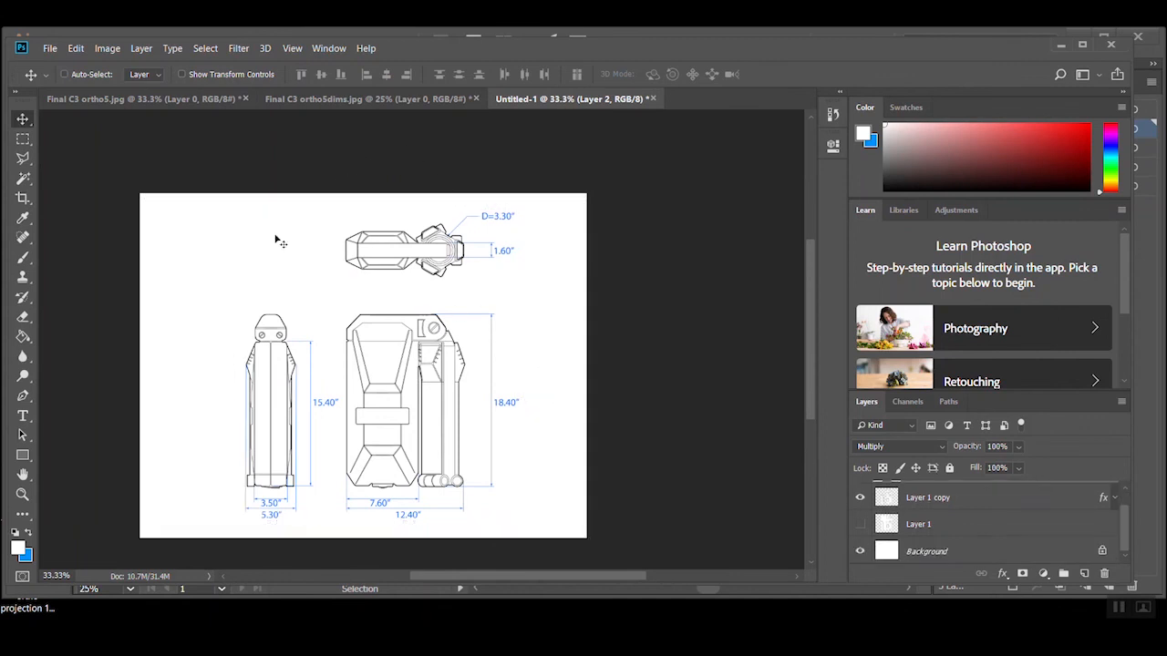
Save the document in the concepts folder as the Photoshop file Final C3 ortho5 with Maximize Compatibility enabled
left_click(50, 49)
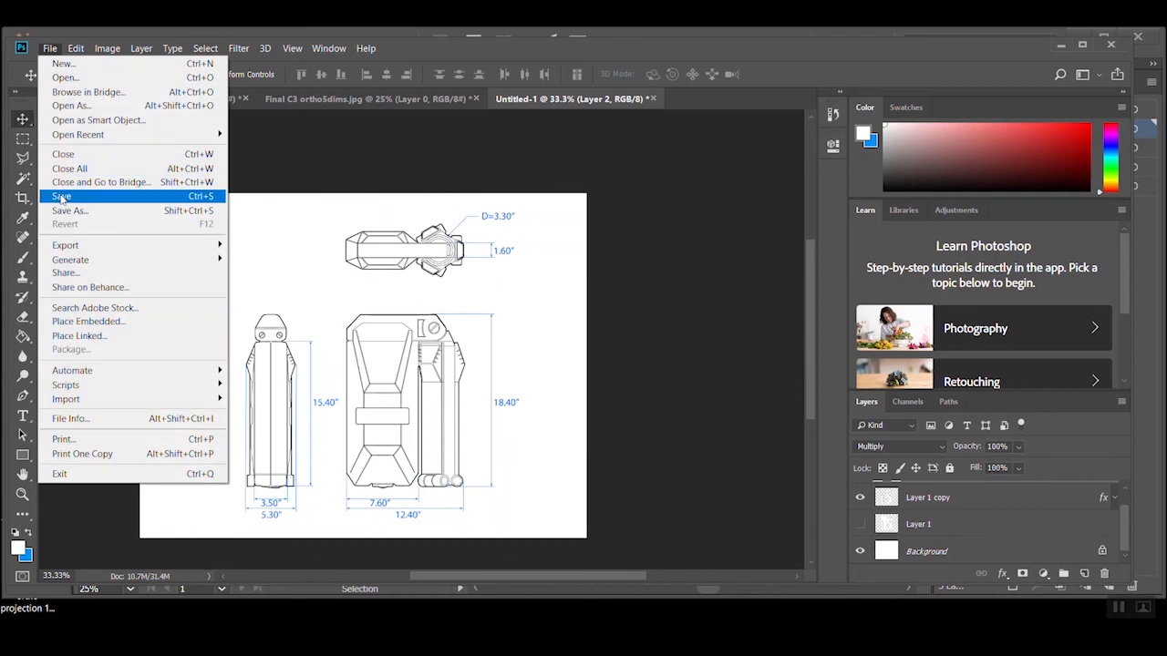
left_click(61, 197)
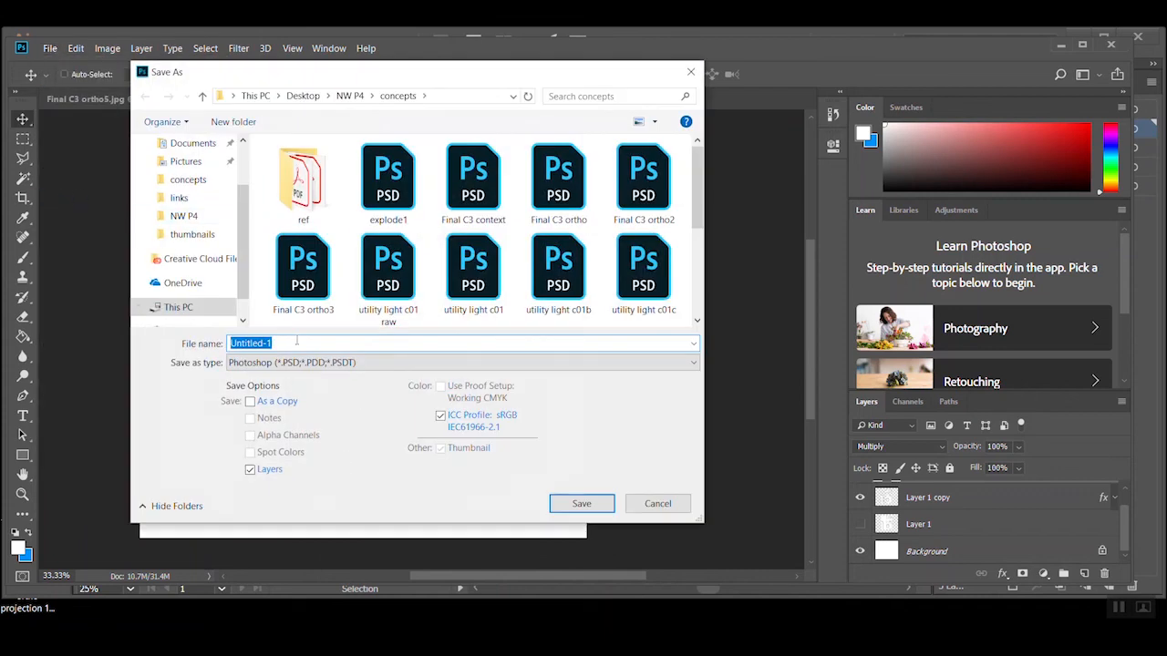
left_click(572, 192)
left_click(299, 343)
left_click(292, 343)
type("5")
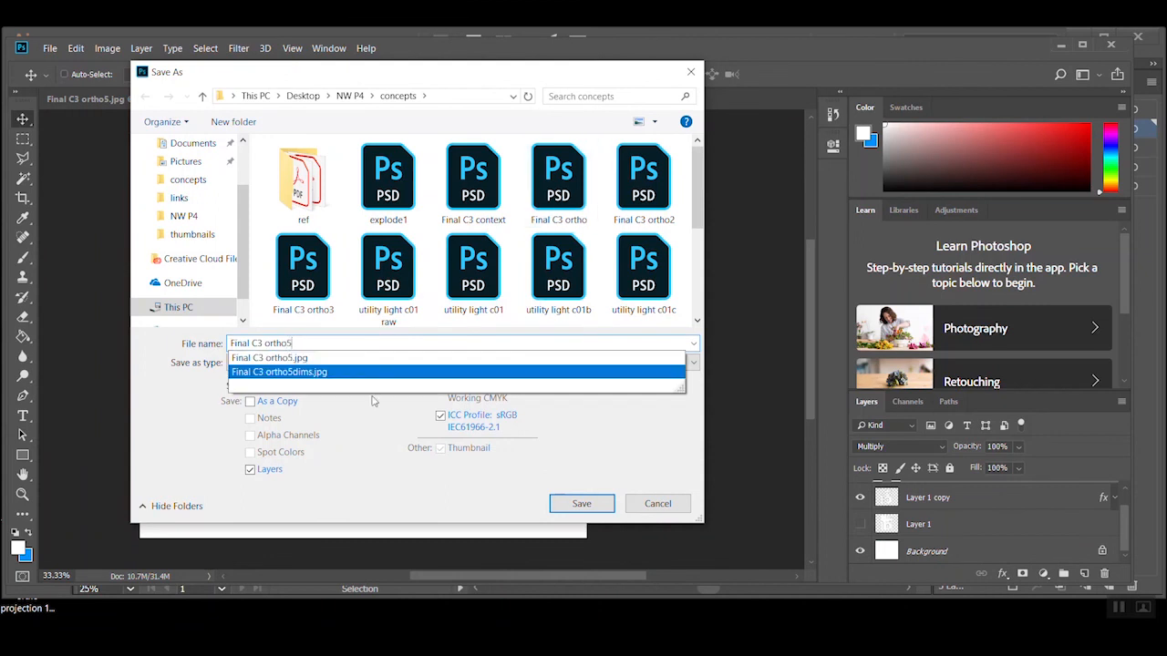
left_click(581, 503)
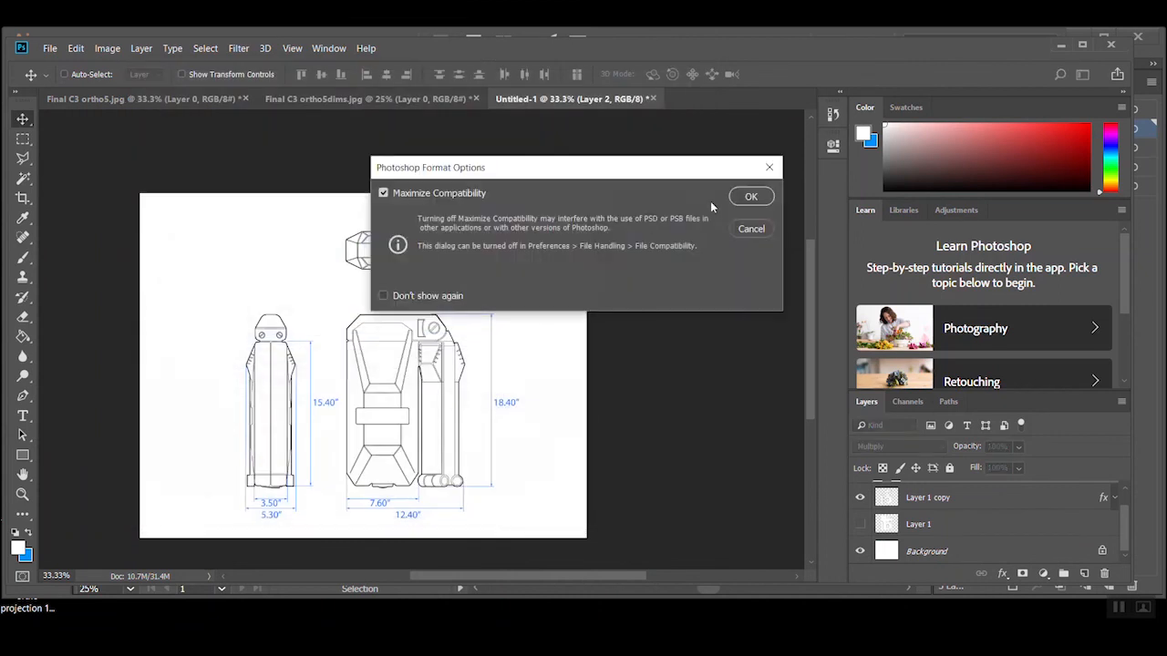
left_click(742, 199)
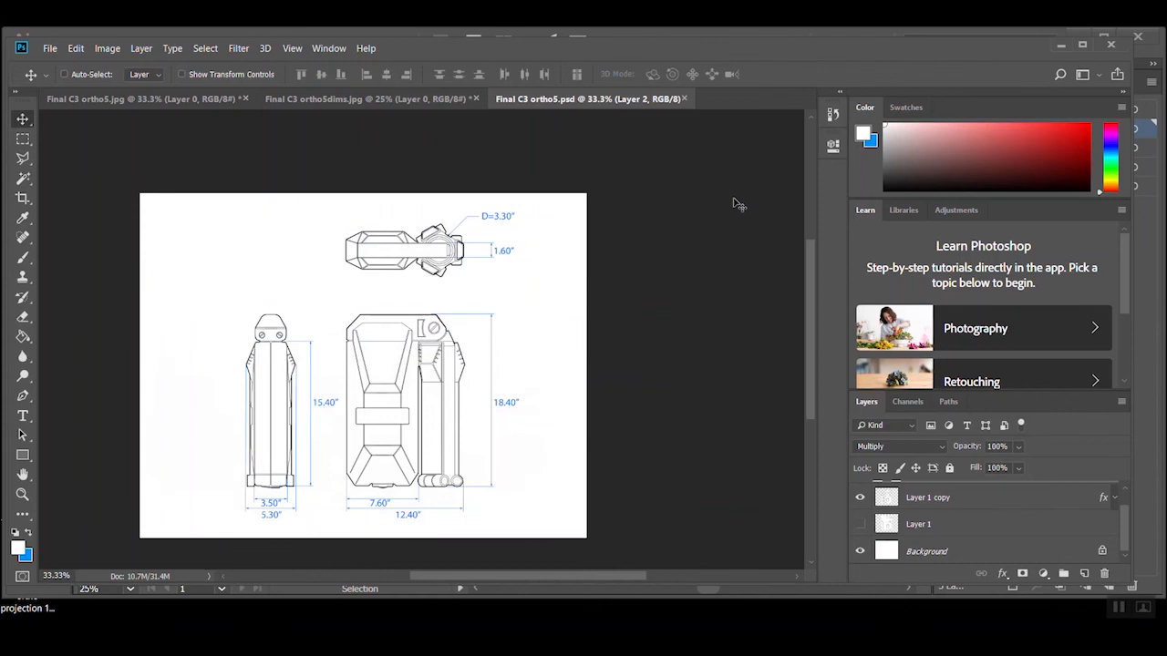